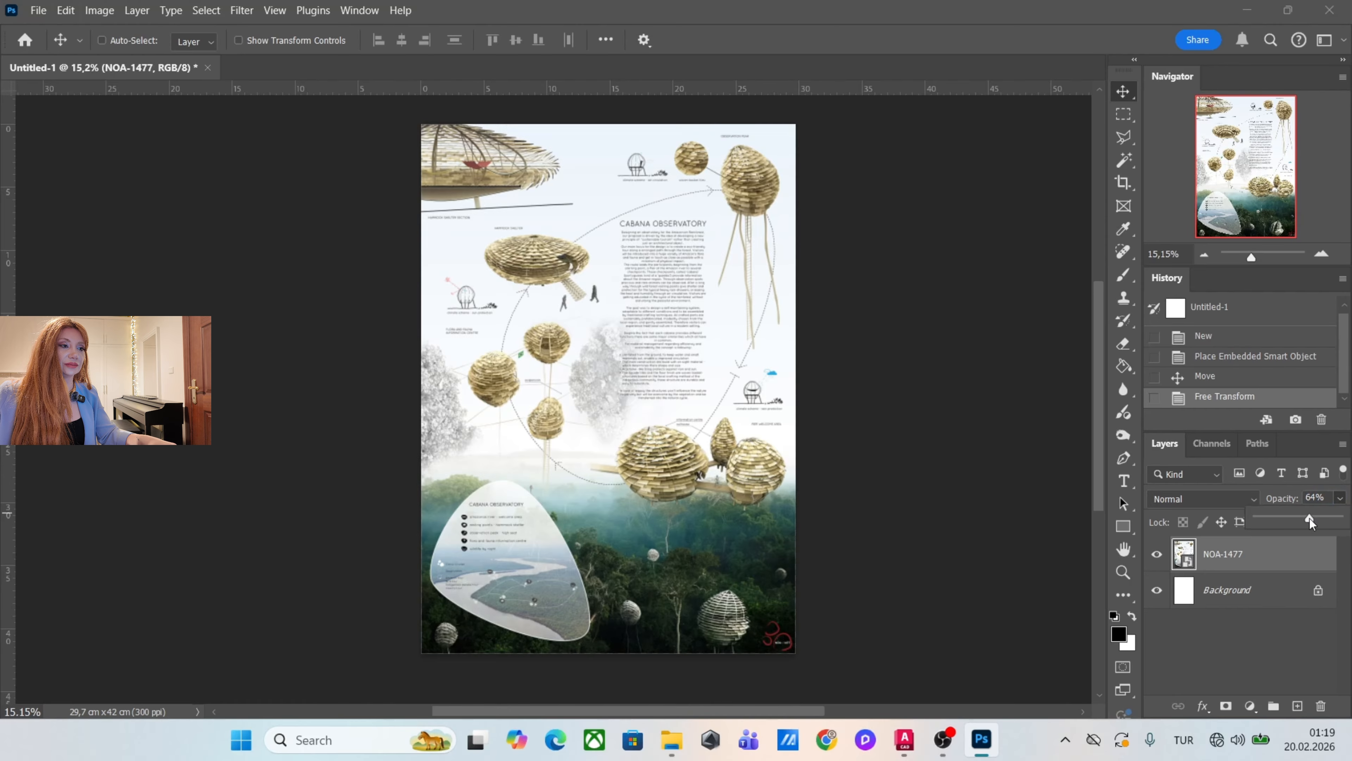
Lower the NOA-1477 reference layer's opacity to 39% and place 1.png from the noa mat folder on the poster.
drag(1310, 518, 1289, 518)
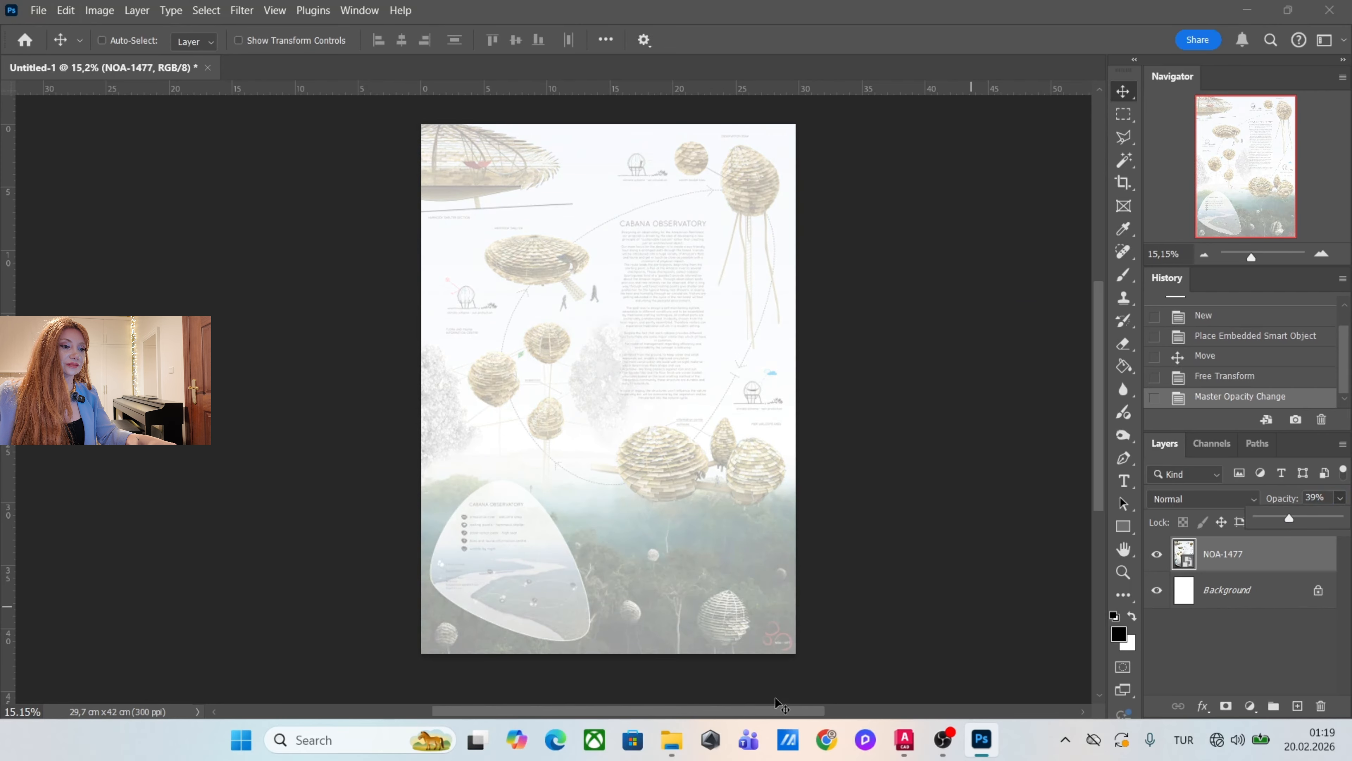
key(alt+Tab)
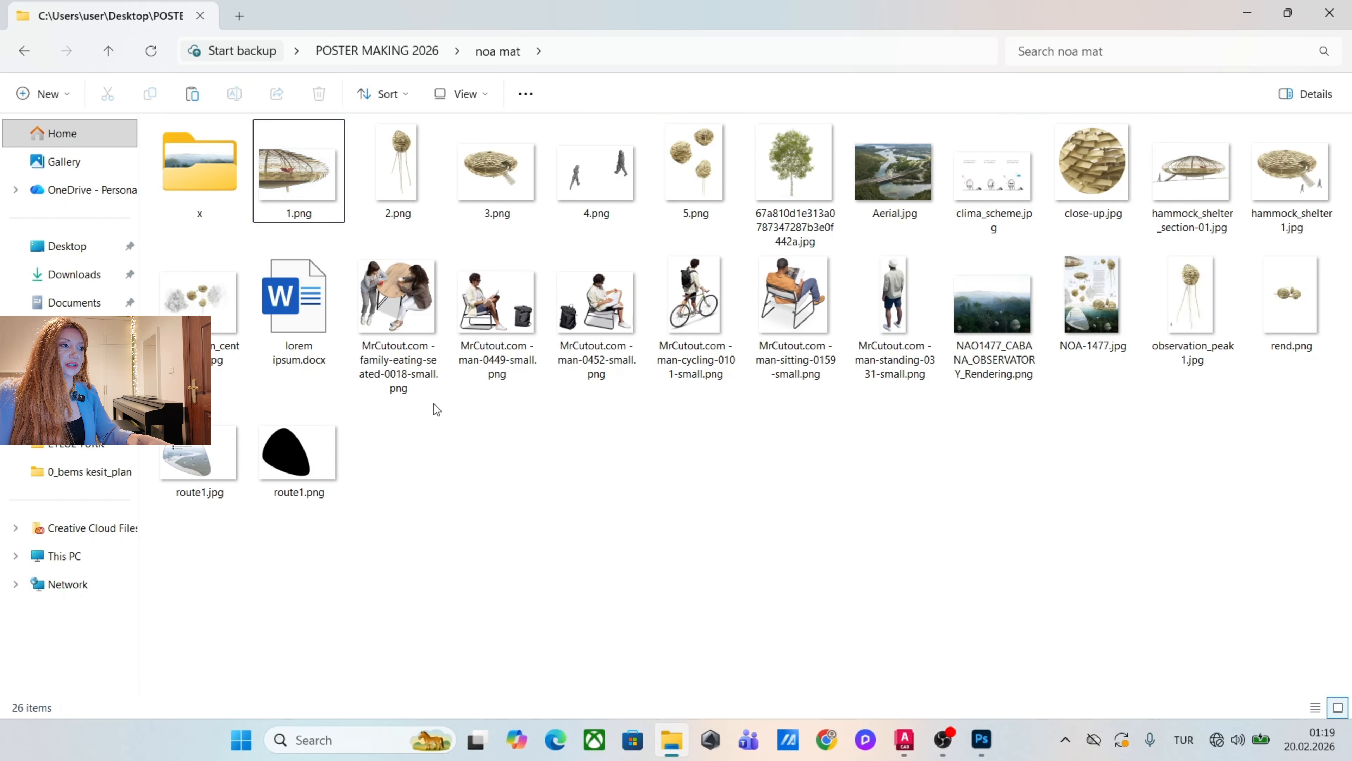
click(310, 201)
drag(287, 172, 639, 397)
Scale the placed image 1 to about 242% and align it over the hammock shelter section in the reference.
drag(559, 355, 417, 260)
scroll(451, 146, up, 3)
drag(569, 403, 499, 205)
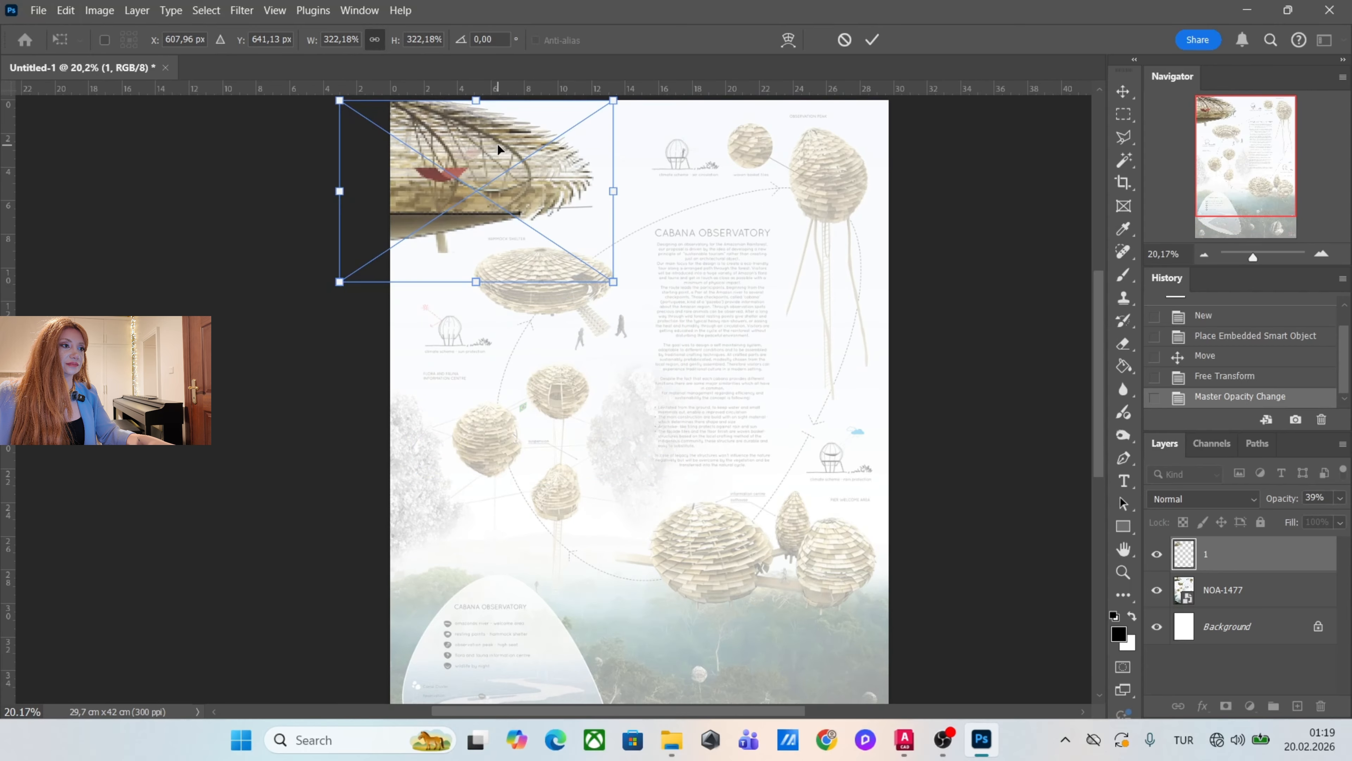
scroll(499, 150, up, 4)
scroll(807, 570, up, 2)
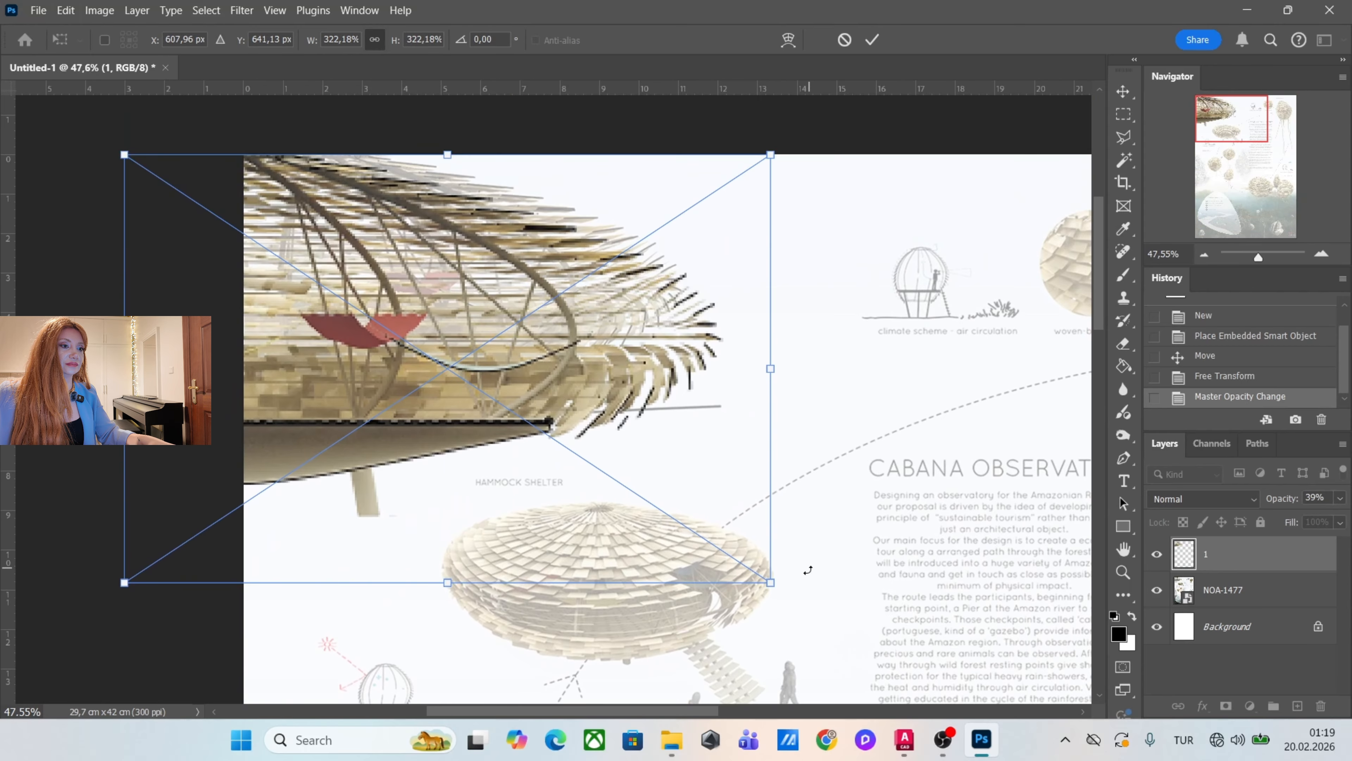
drag(775, 583, 619, 478)
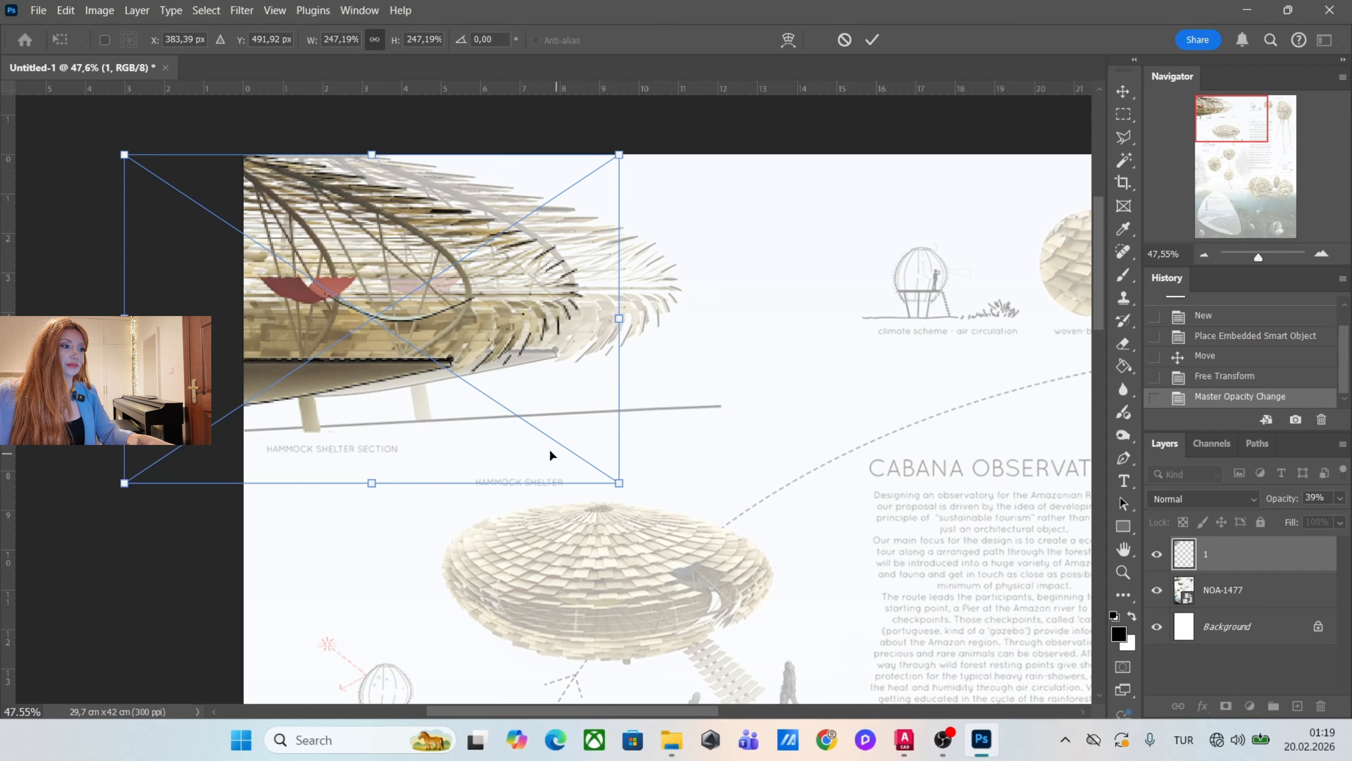
drag(559, 431, 671, 428)
drag(729, 481, 718, 474)
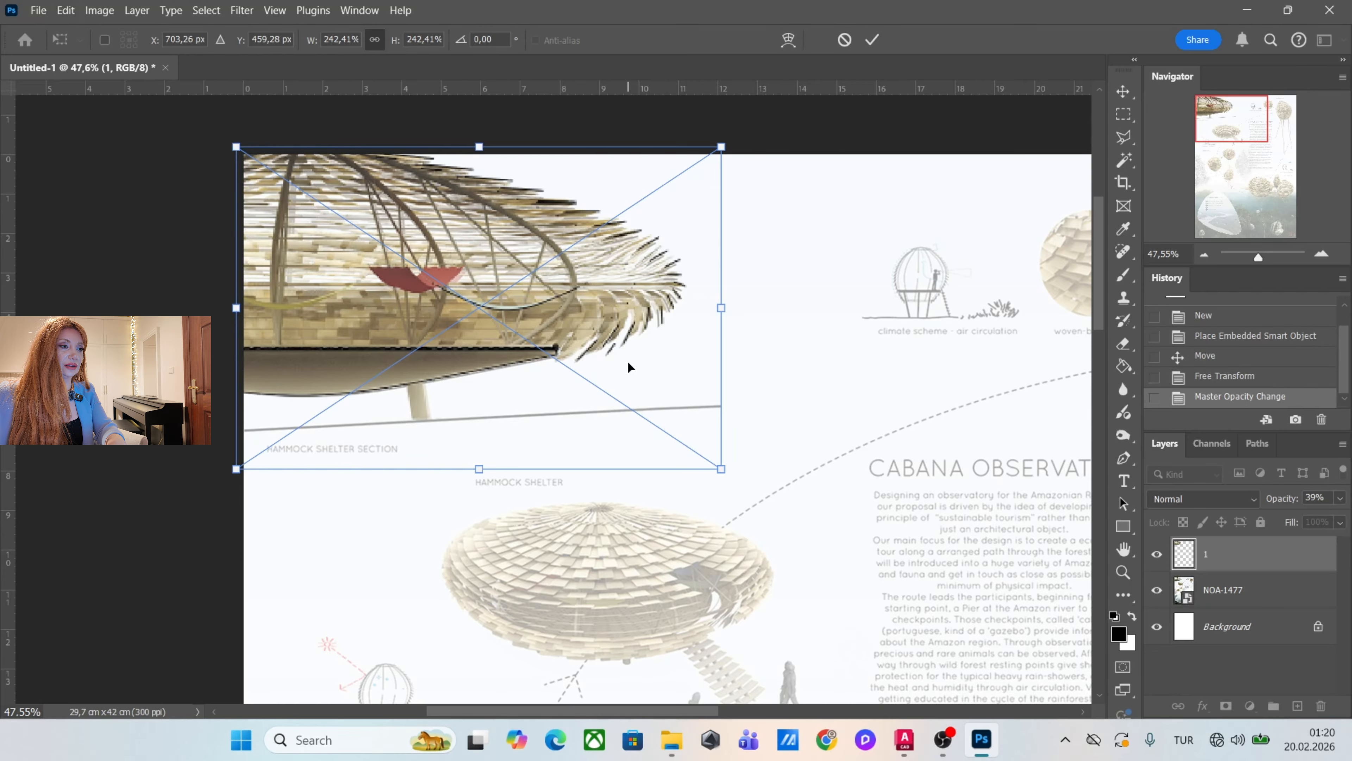
key(Return)
key(ctrl+minus)
key(ctrl+minus)
key(ctrl+minus)
Place 2.png, 3.png and 5.png together from the noa mat folder into the poster.
key(alt+Tab)
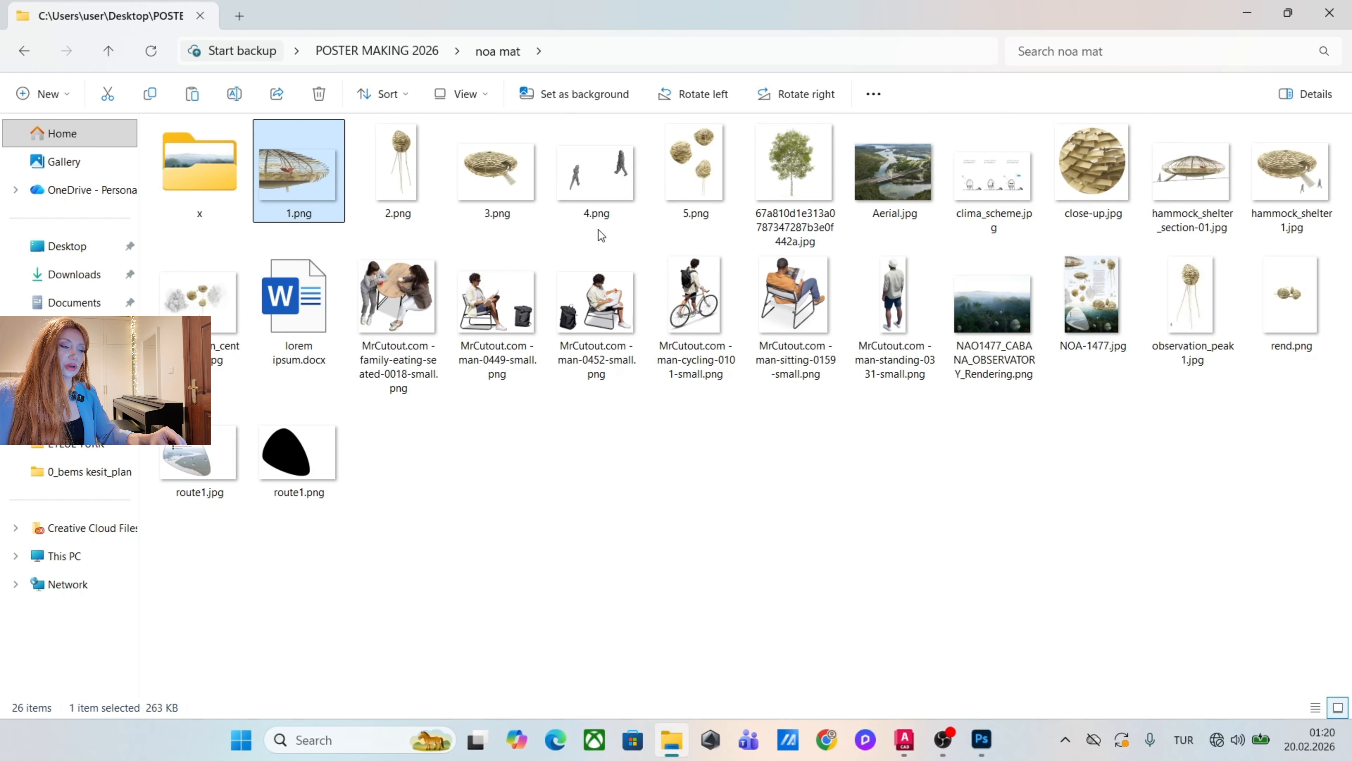
click(391, 173)
ctrl+click(492, 186)
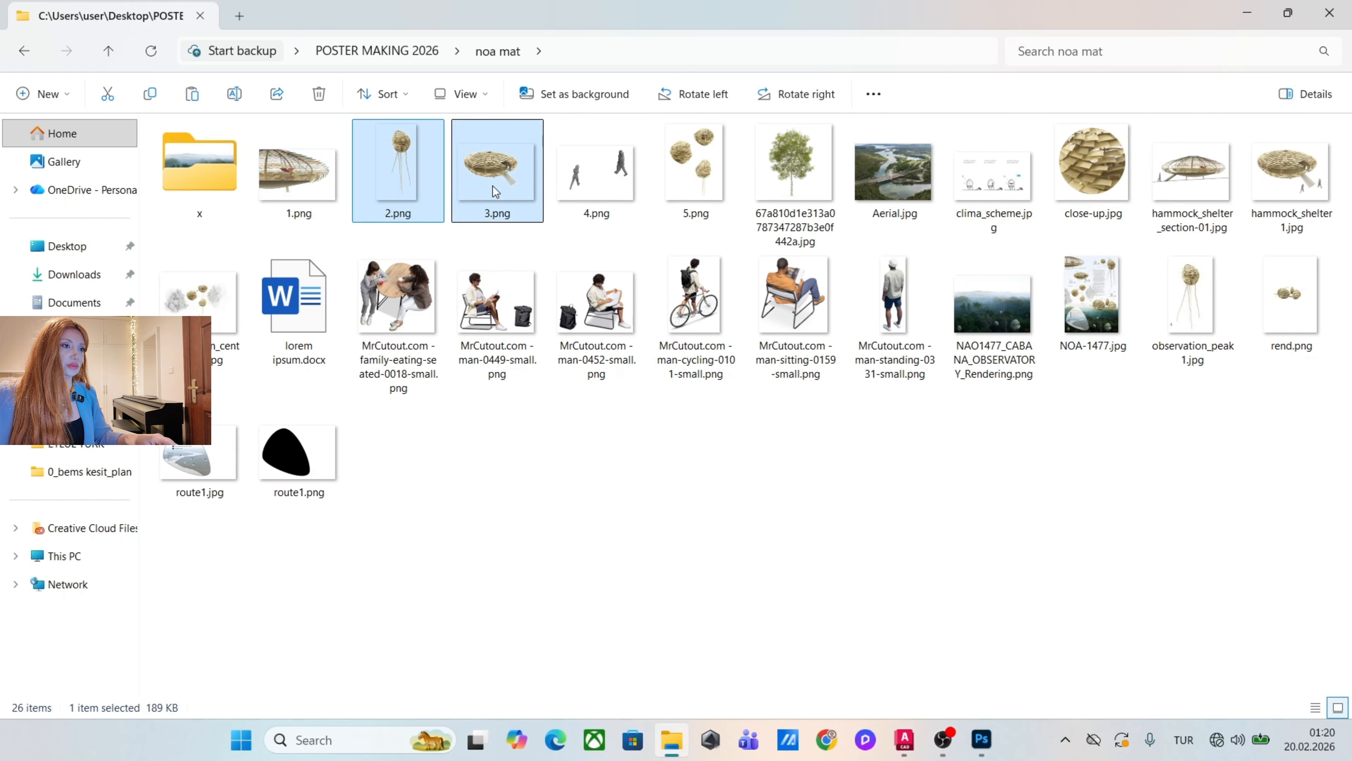
ctrl+click(673, 184)
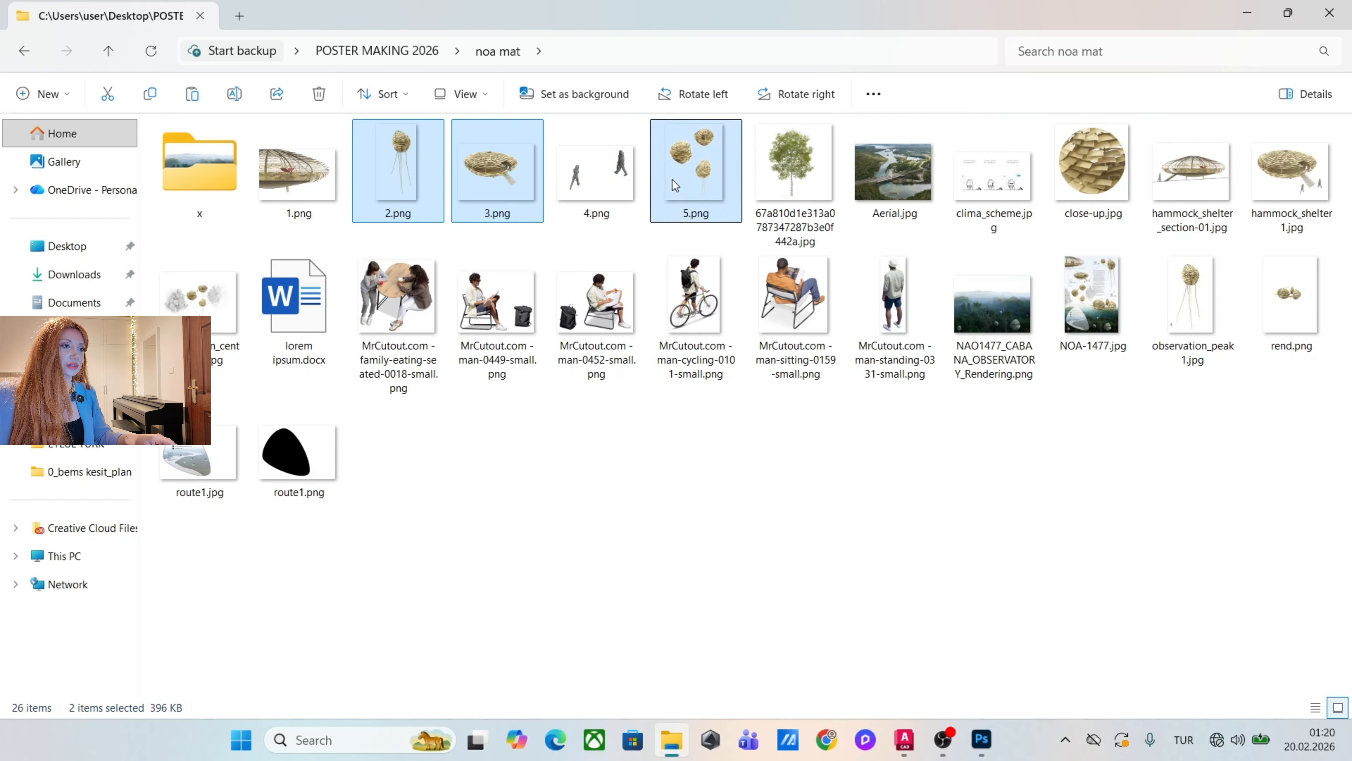
ctrl+click(1189, 193)
ctrl+click(1294, 190)
drag(1293, 190, 564, 415)
Scale image 5 to about 243% and align it over the three flora and fauna information centre pods.
scroll(549, 481, up, 5)
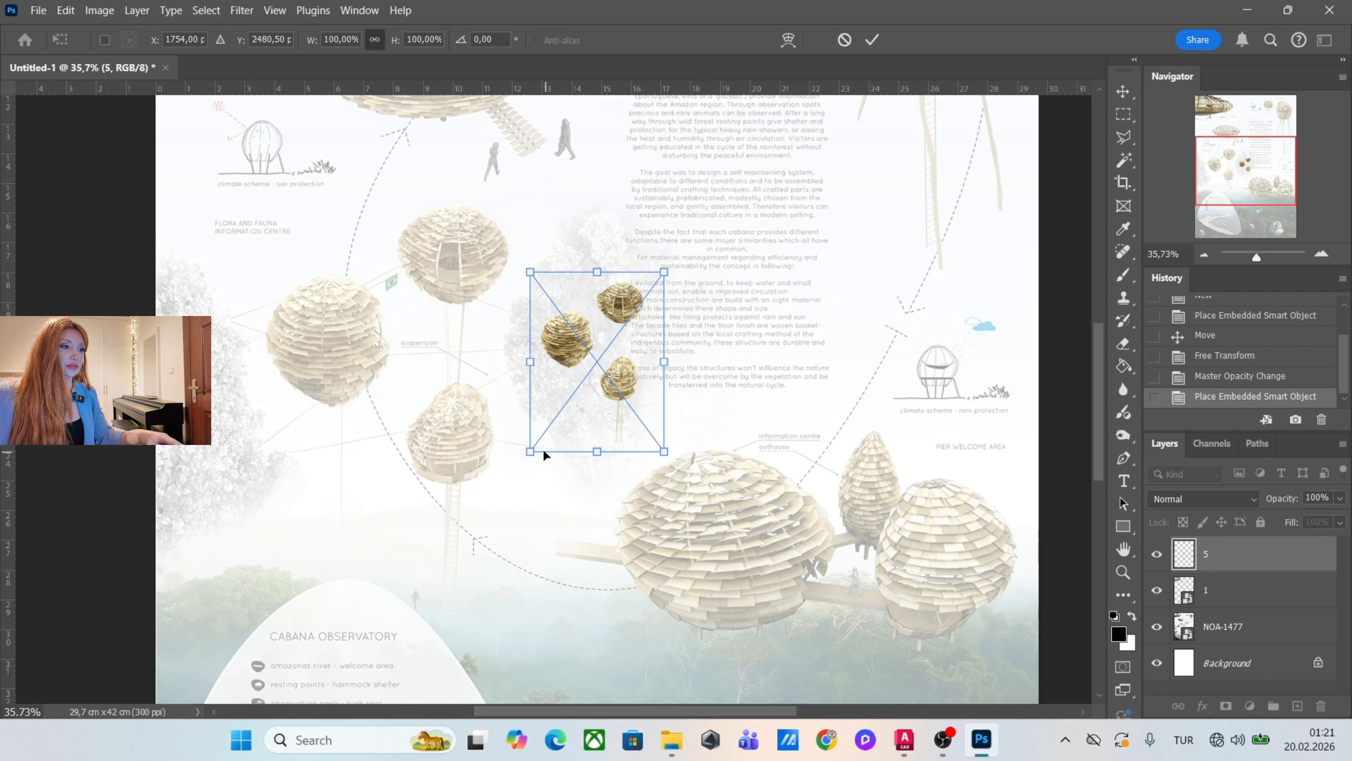
drag(544, 454, 358, 605)
drag(561, 511, 440, 421)
drag(275, 548, 203, 619)
drag(333, 516, 351, 514)
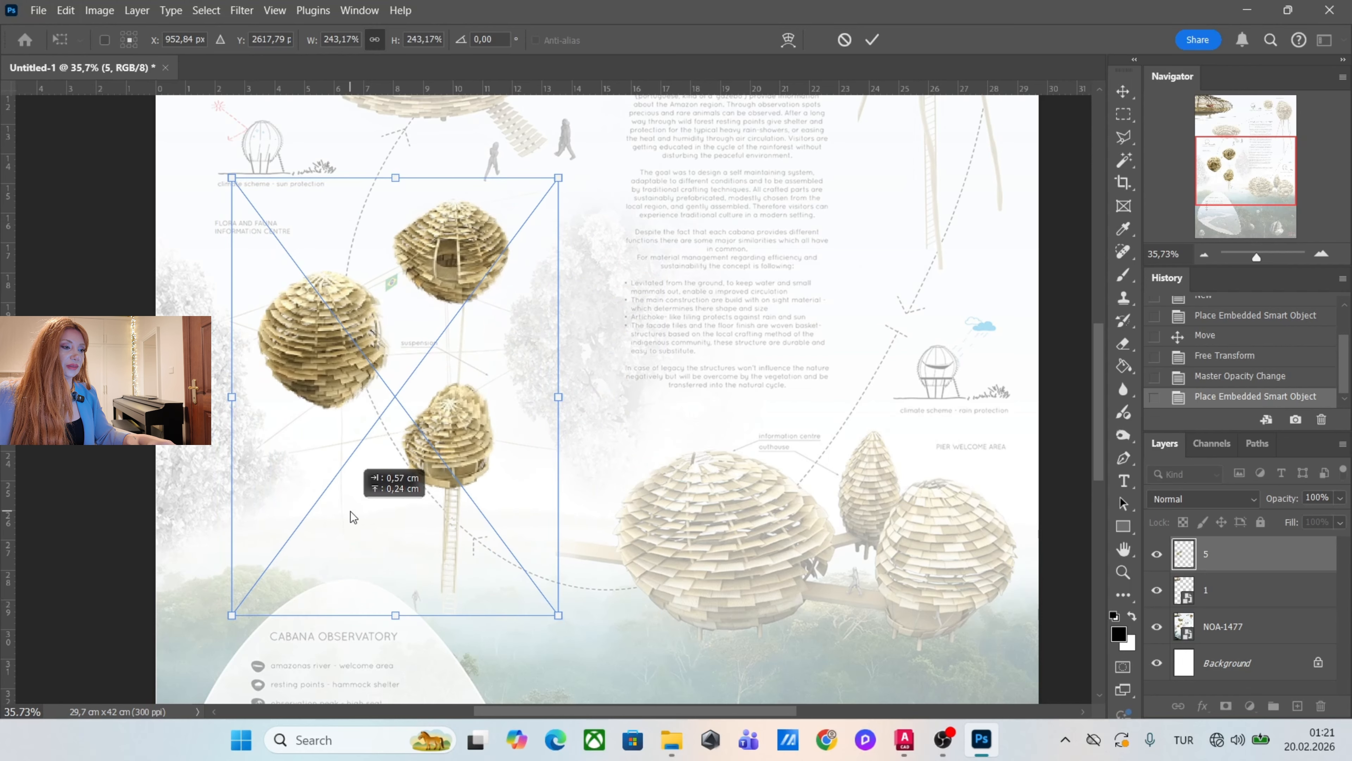
key(Return)
Scale image 2 to about 240% and align it over the observation peak structure in the reference.
scroll(519, 468, down, 3)
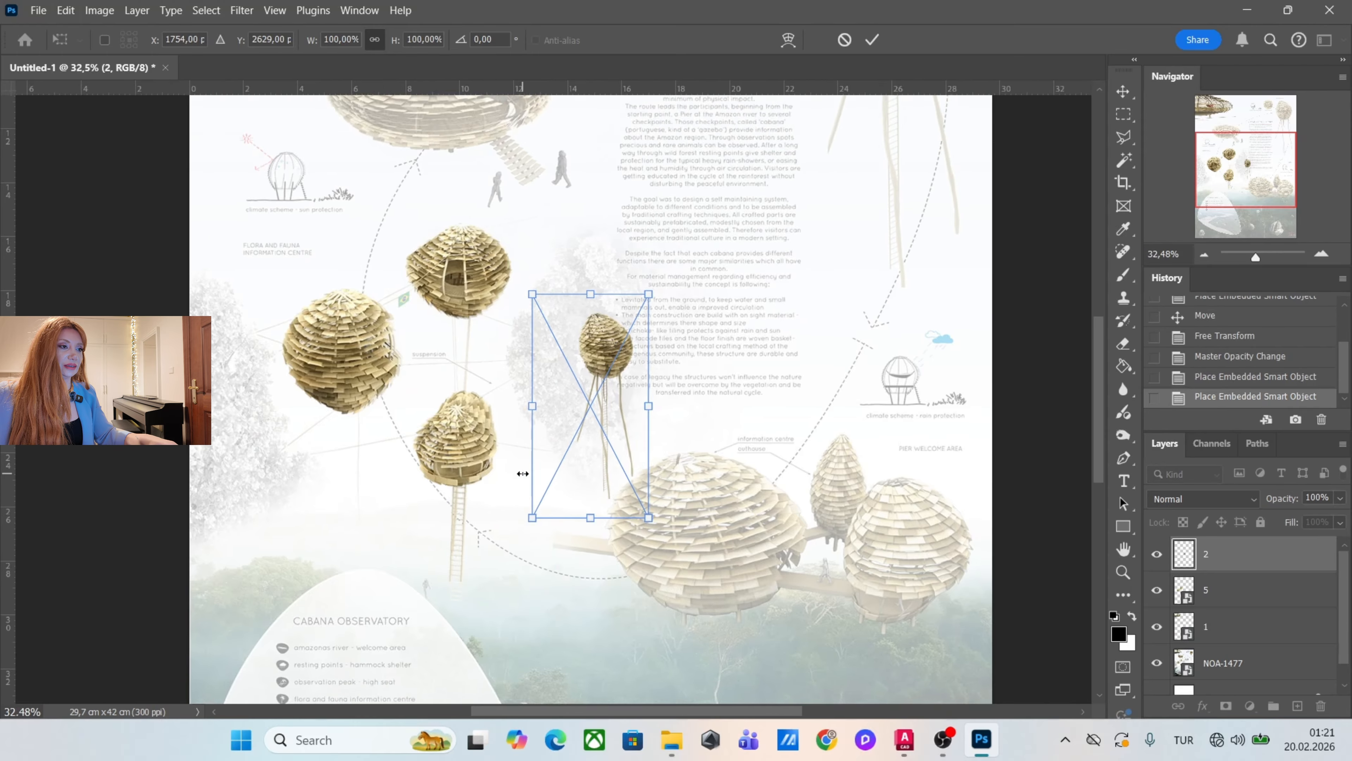
drag(631, 320, 737, 217)
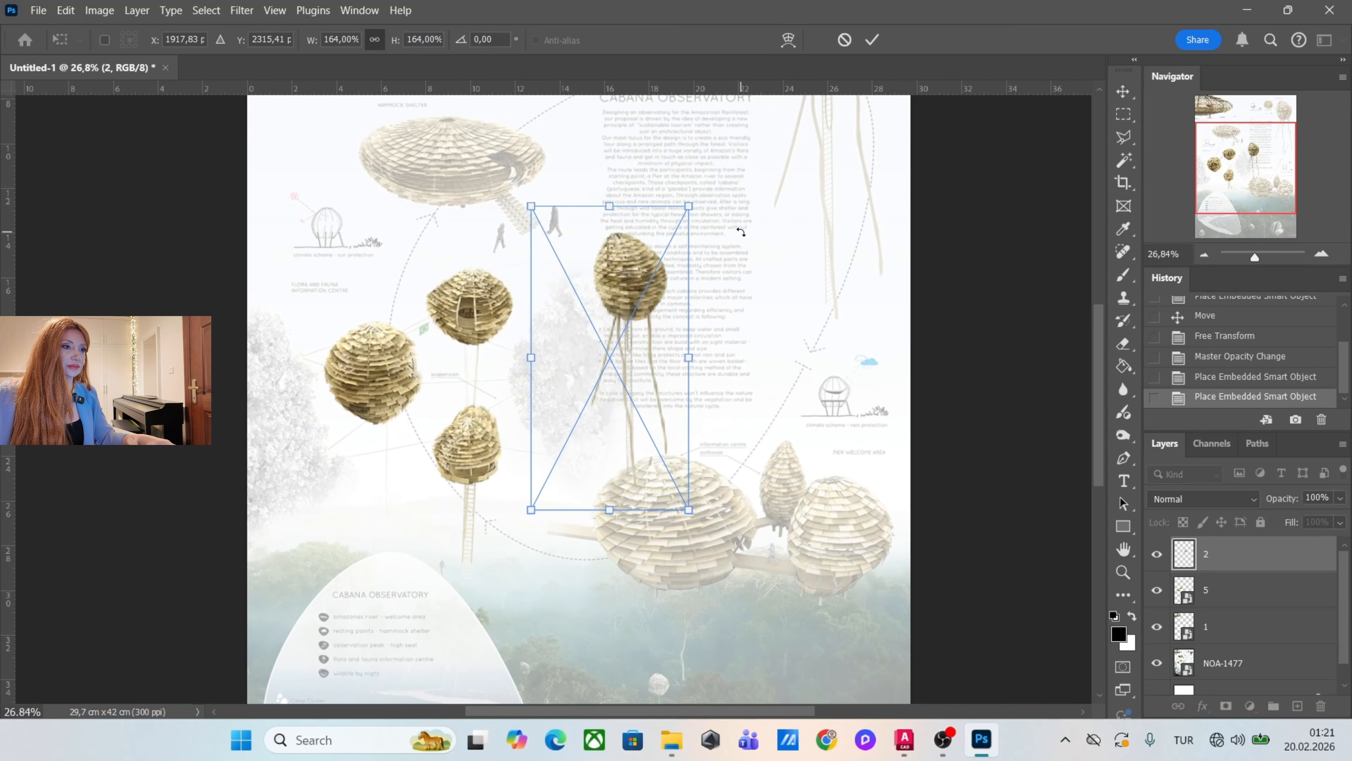
scroll(689, 402, down, 2)
scroll(826, 226, down, 2)
scroll(953, 238, up, 3)
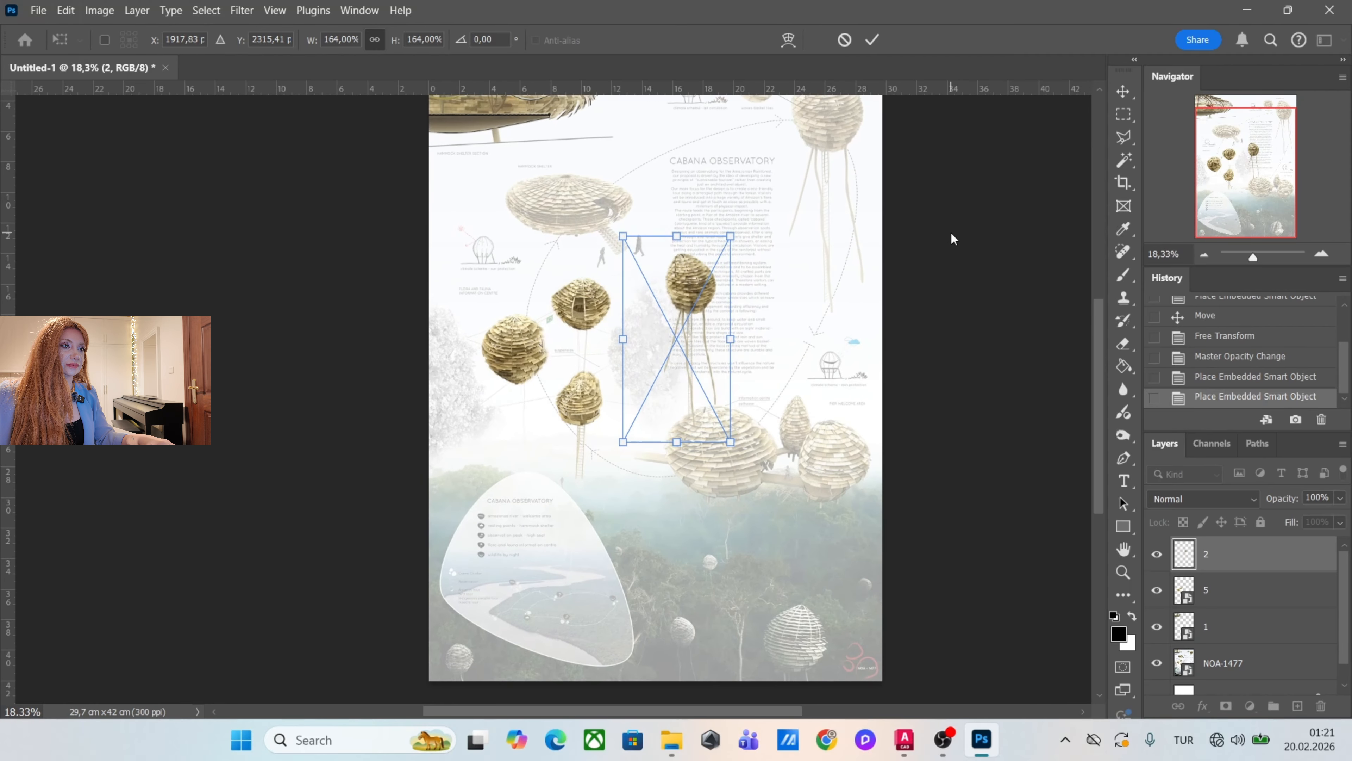
drag(1098, 360, 1097, 313)
drag(731, 368, 776, 286)
drag(756, 407, 845, 298)
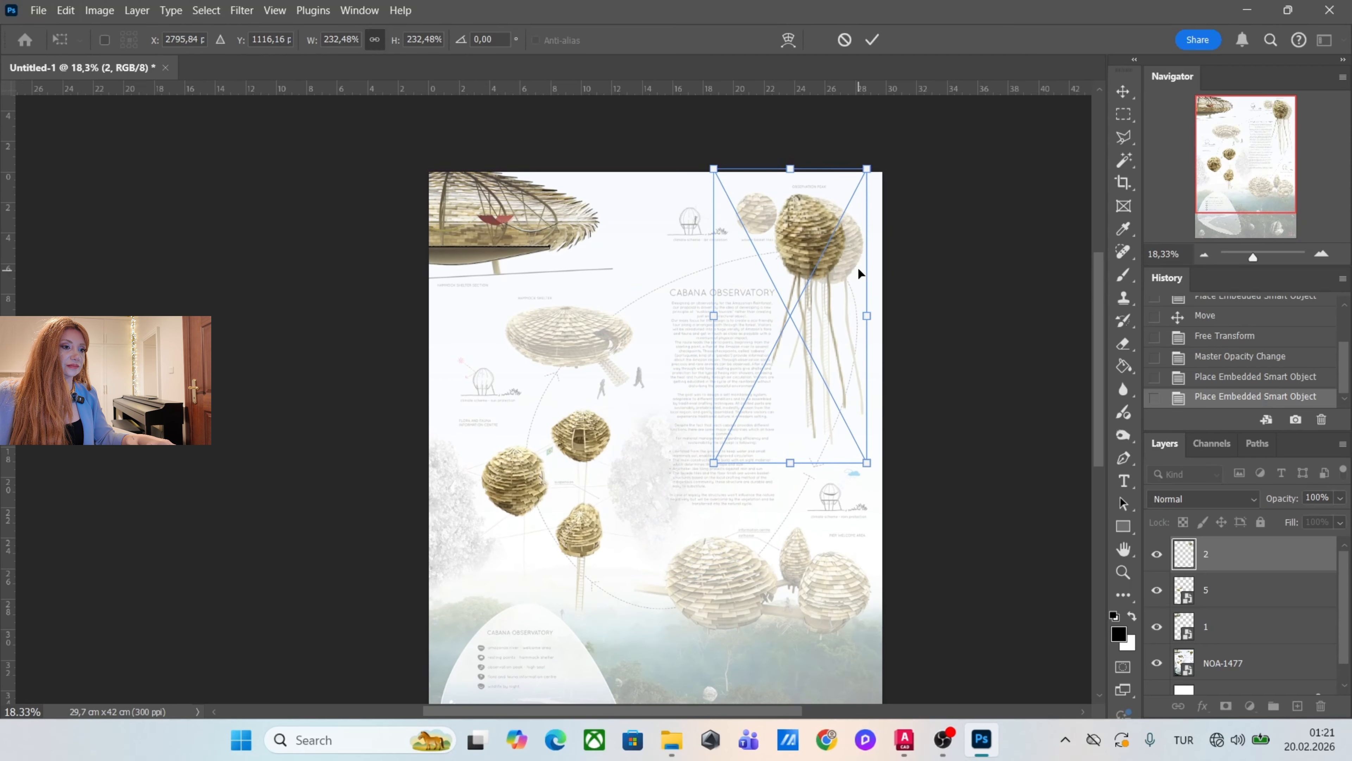
scroll(860, 237, up, 3)
drag(871, 147, 878, 134)
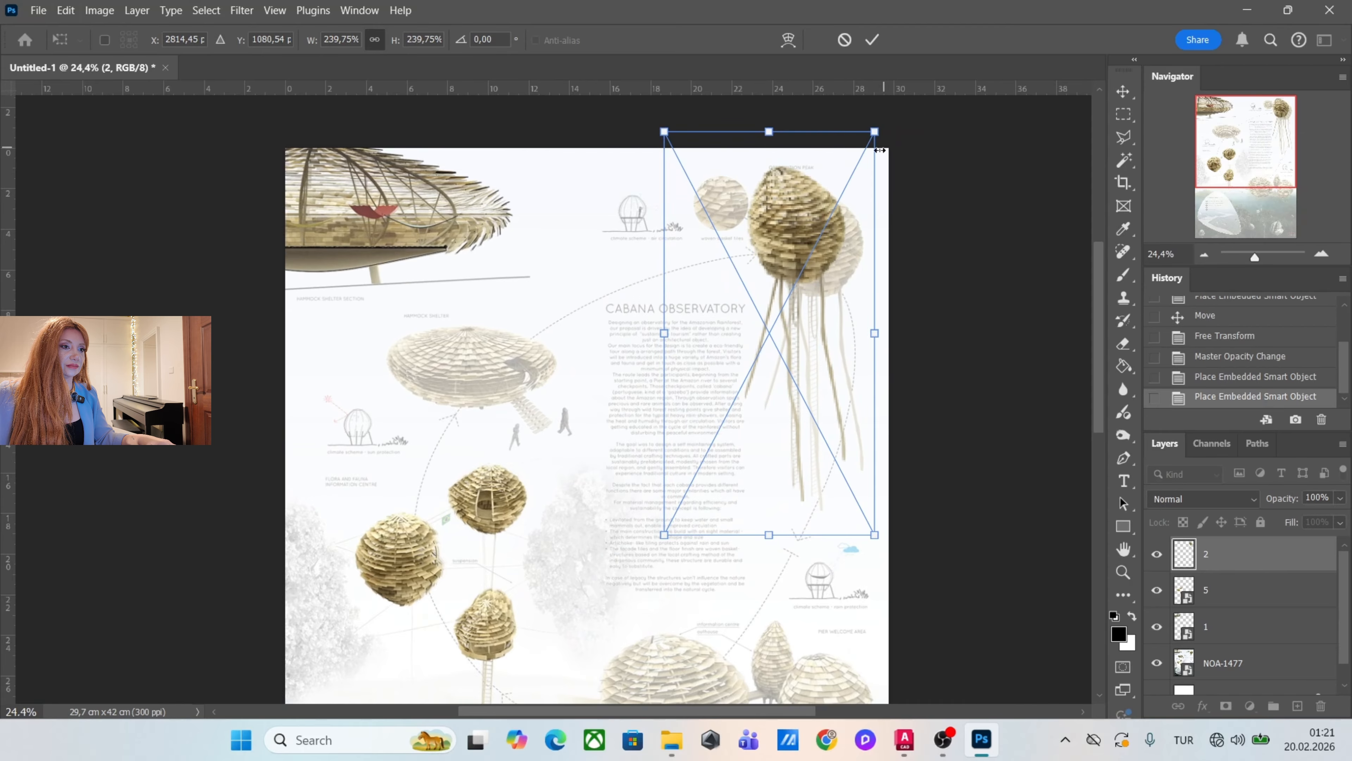
drag(857, 186, 872, 198)
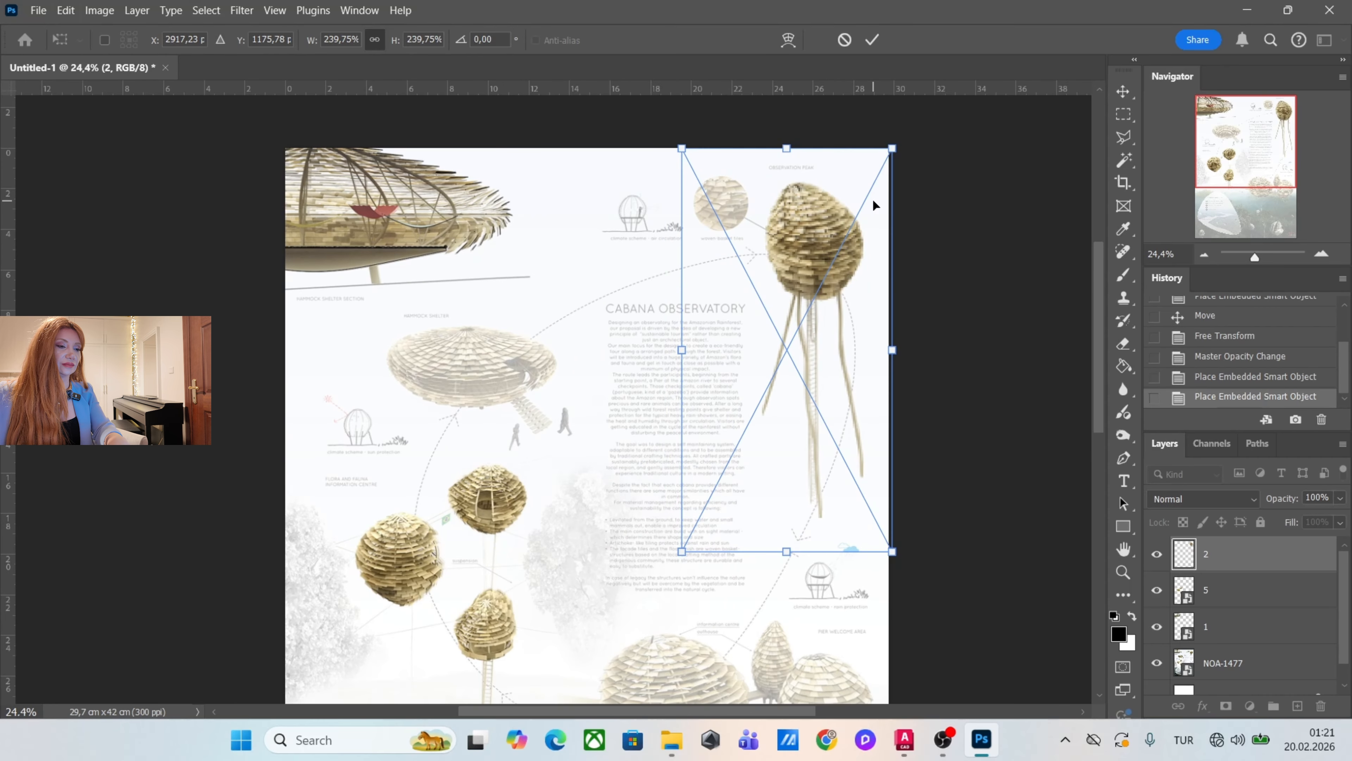
key(Return)
Enlarge image 3 and align it over the round hammock shelter in the reference.
scroll(727, 269, down, 2)
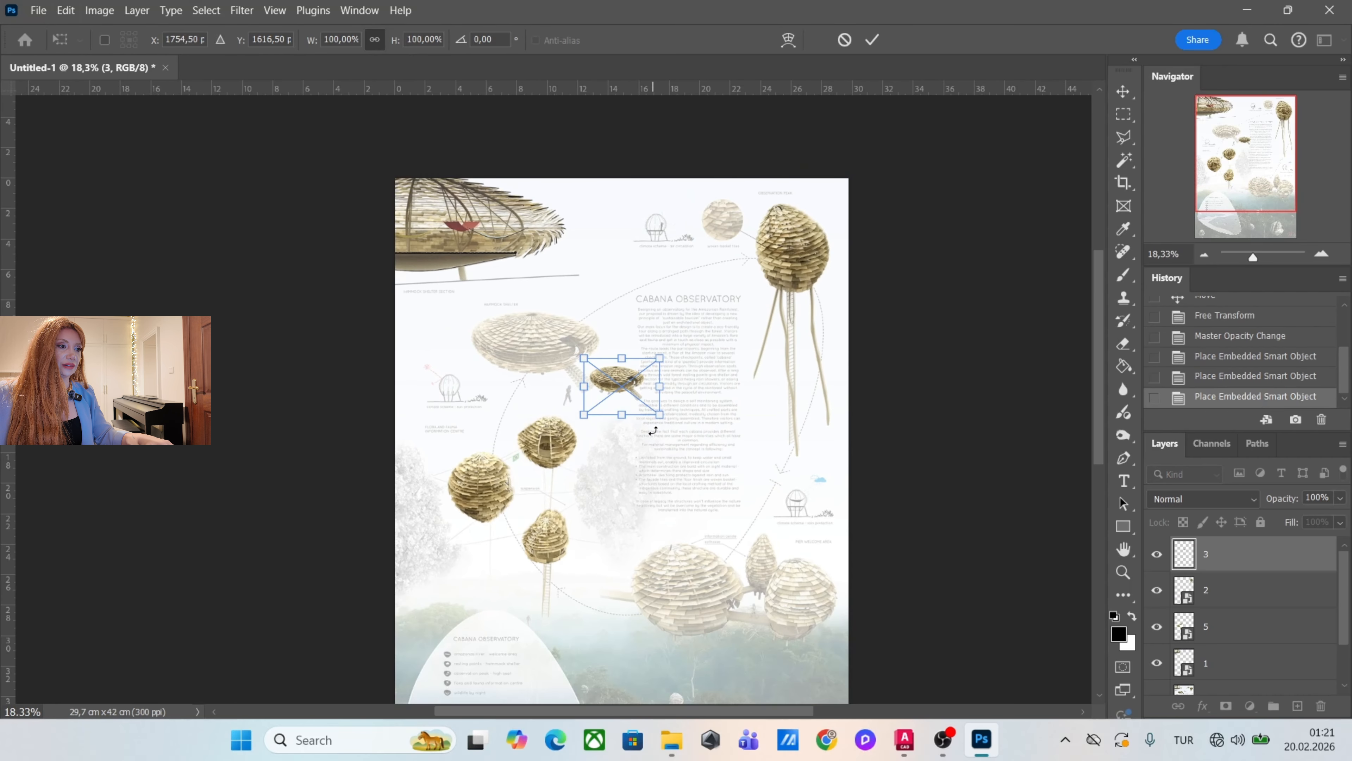
drag(658, 415, 568, 366)
scroll(662, 444, up, 1)
scroll(554, 379, up, 1)
drag(646, 432, 661, 442)
key(Return)
scroll(538, 261, down, 4)
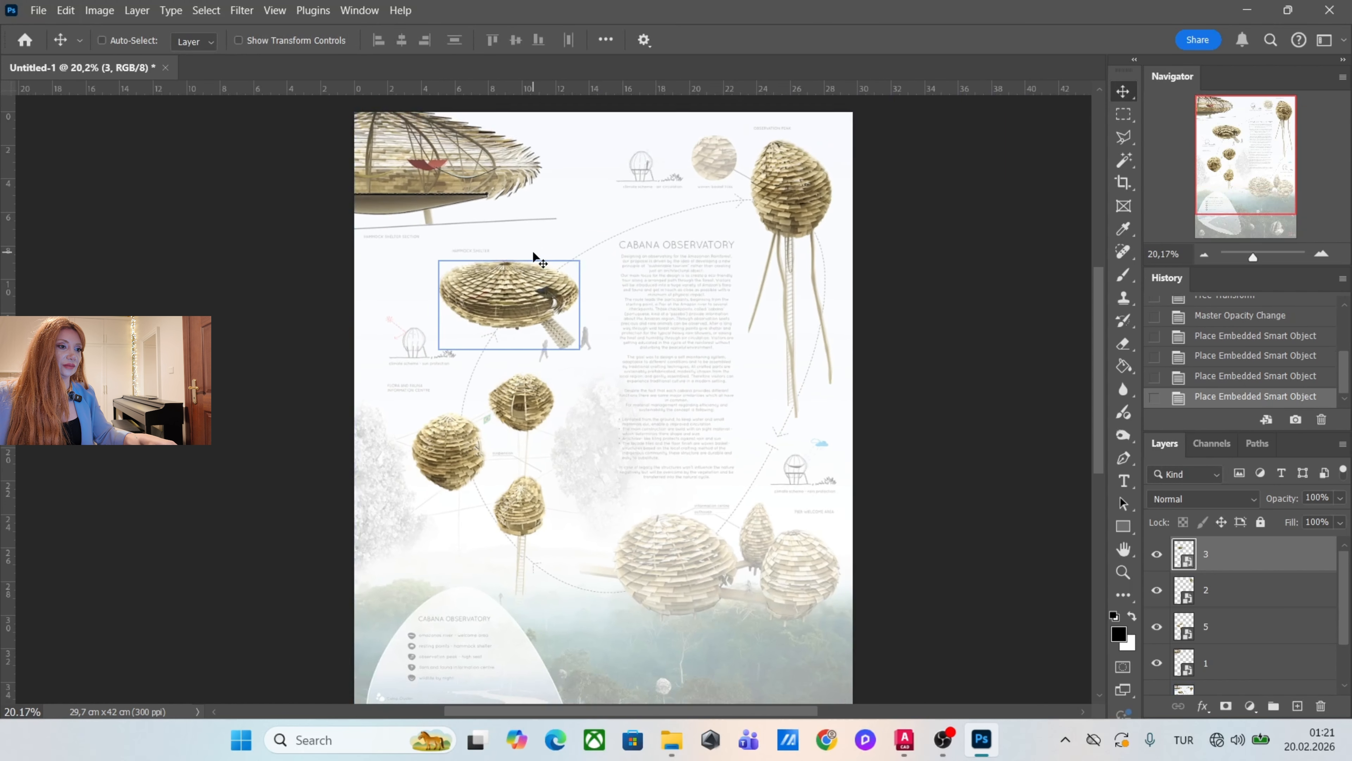
Place rend.png on the poster, scaled to about 232% and aligned over the pier welcome area pods.
scroll(719, 440, up, 2)
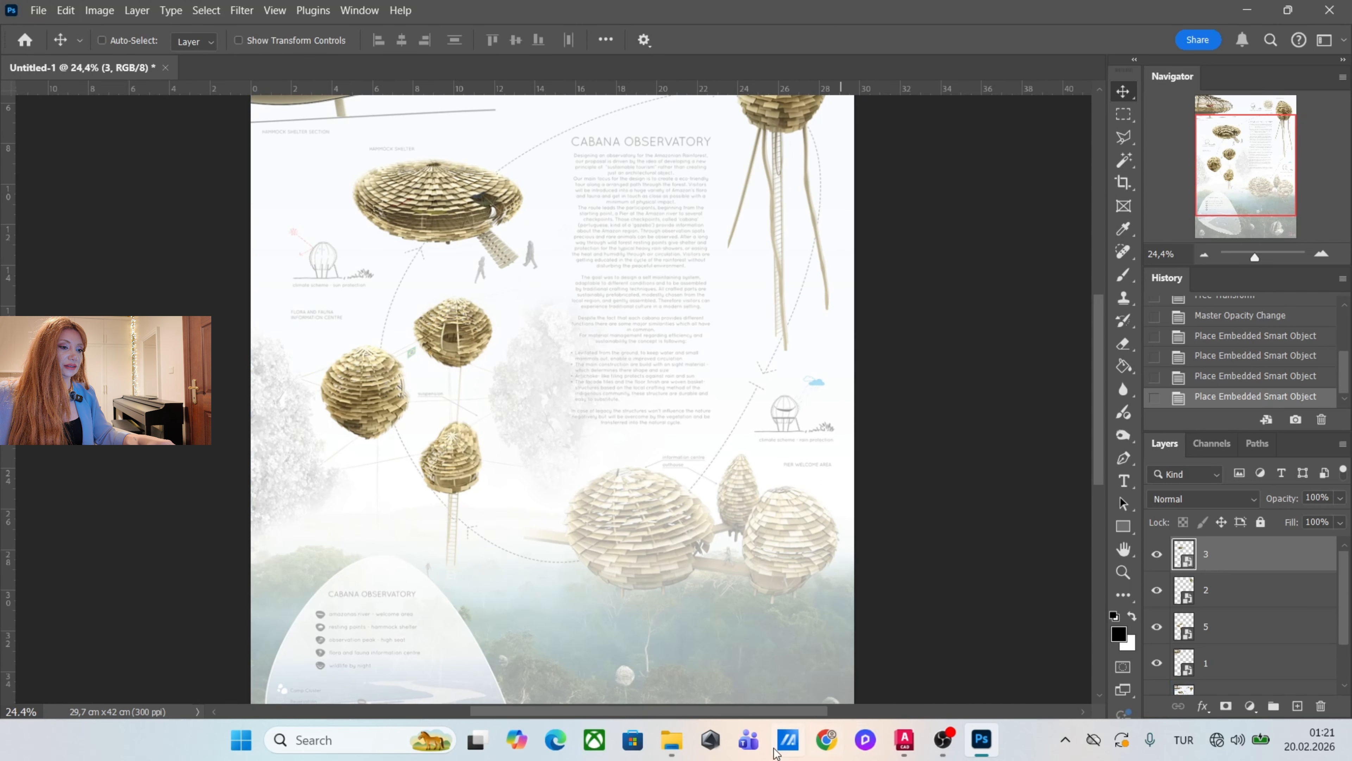
click(676, 740)
drag(1291, 295, 670, 458)
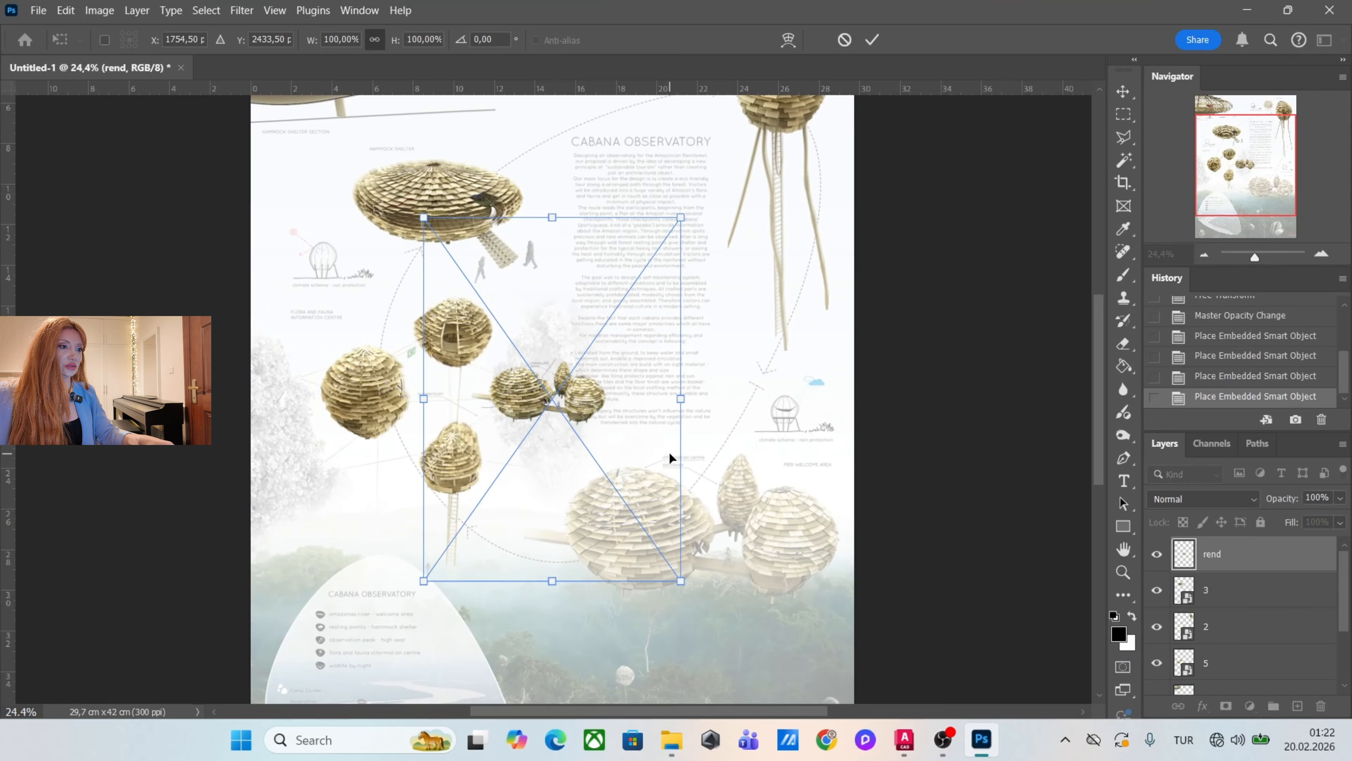
drag(677, 581, 937, 701)
drag(815, 677, 764, 554)
scroll(772, 565, up, 8)
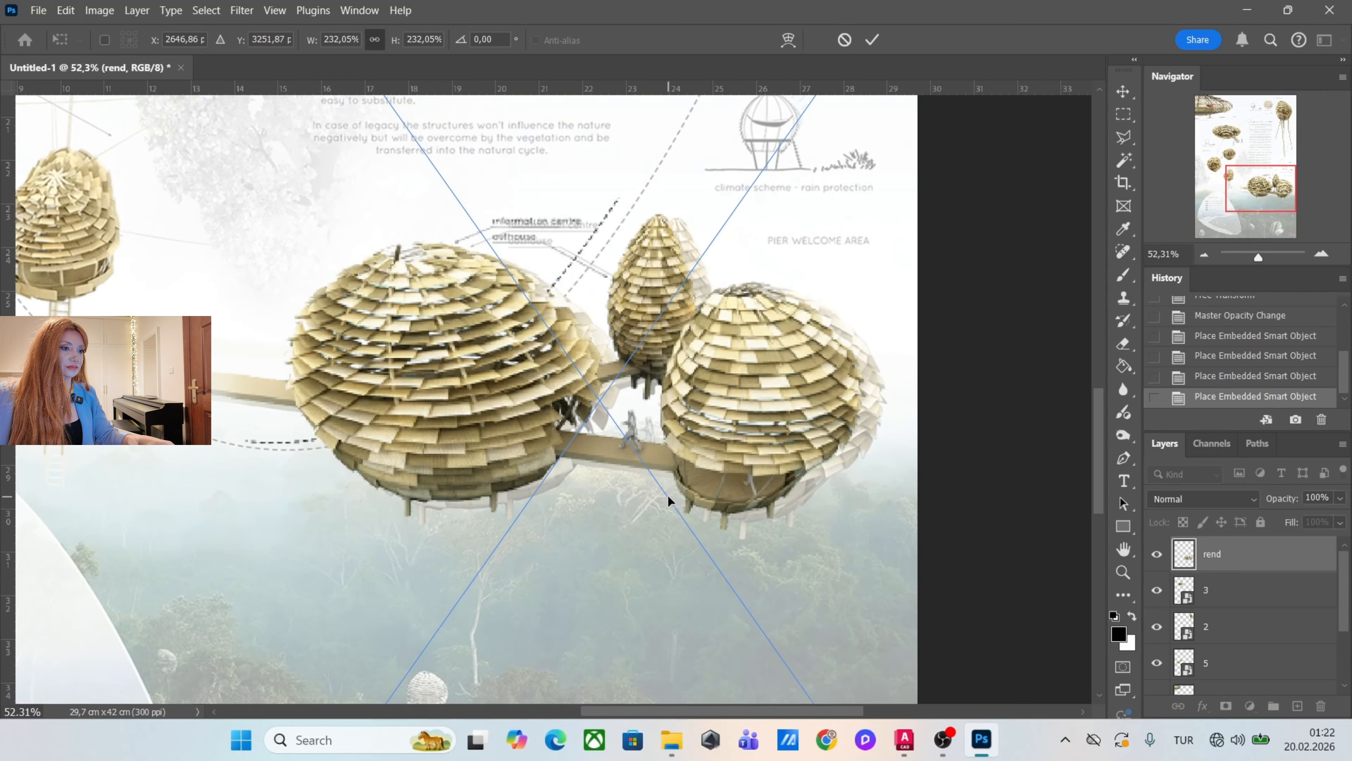
mouse_move(673, 497)
mouse_down()
mouse_move(702, 506)
mouse_move(692, 509)
mouse_up()
key(Return)
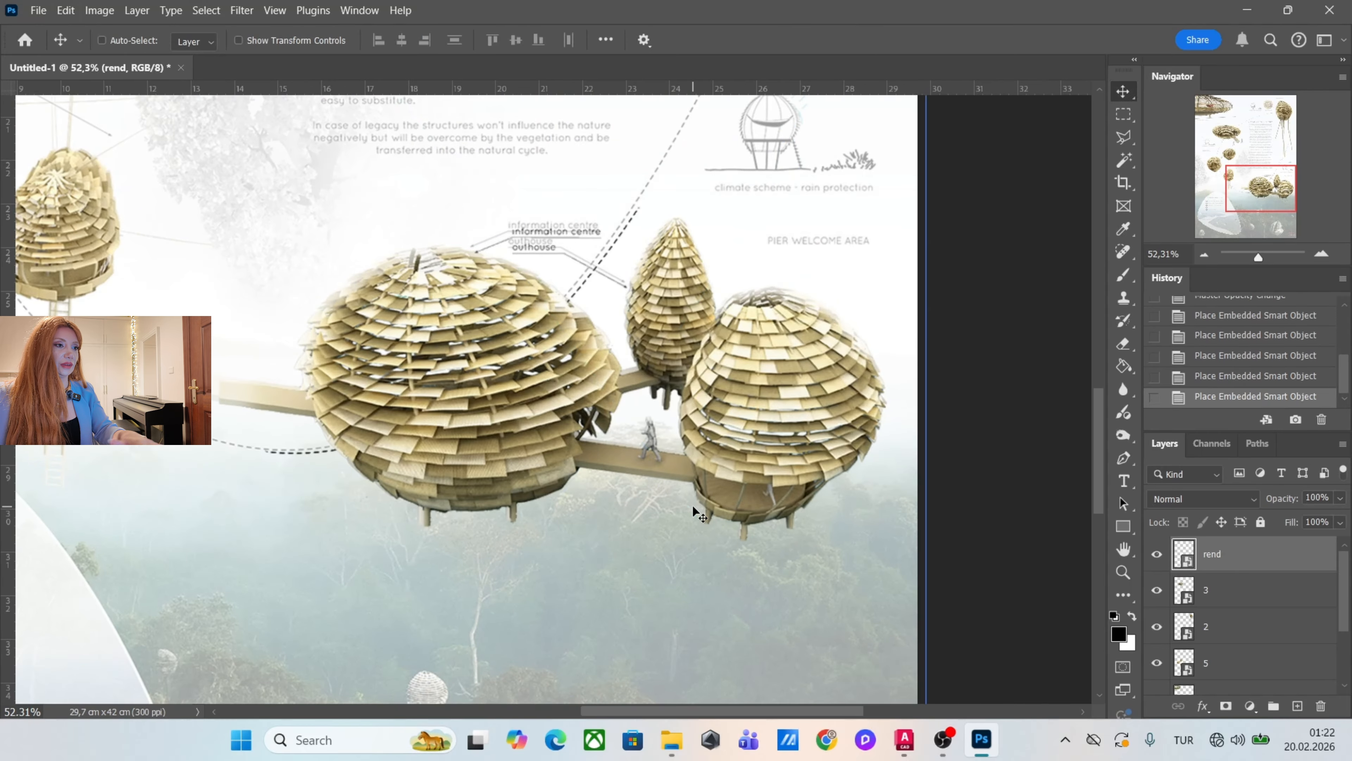
Place clima_scheme.jpg from the noa mat folder on the poster at its original 100% size.
scroll(673, 487, down, 5)
scroll(670, 479, down, 2)
scroll(549, 261, up, 5)
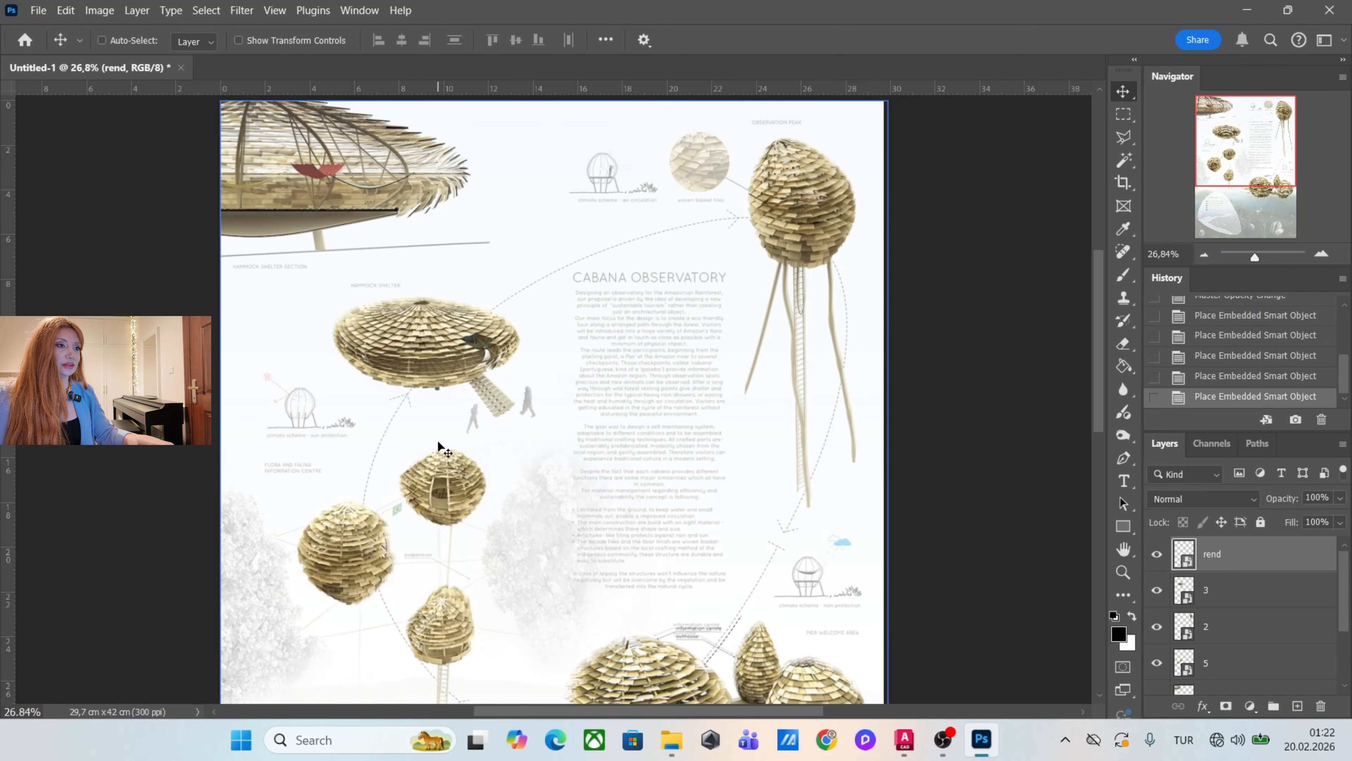
click(672, 740)
click(978, 205)
drag(978, 205, 613, 367)
scroll(612, 370, down, 4)
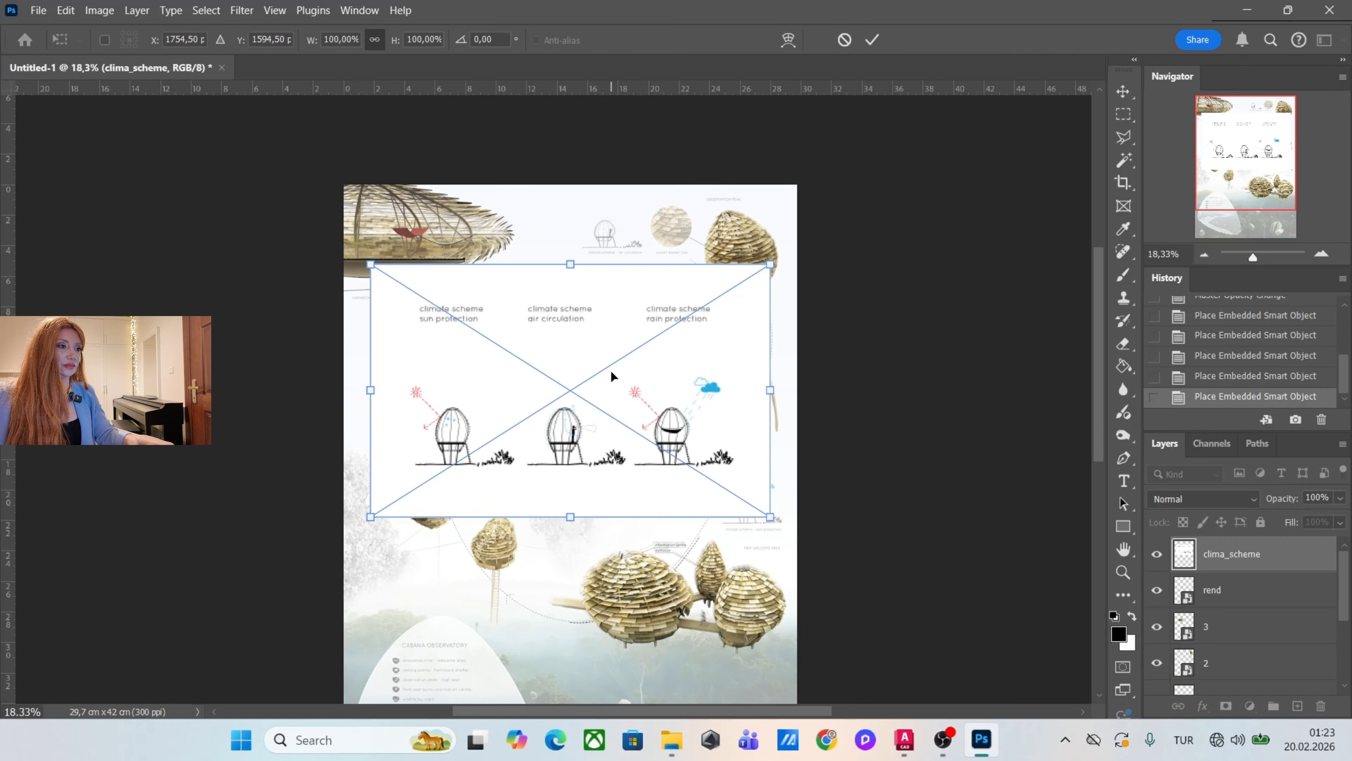
scroll(396, 390, up, 4)
scroll(530, 410, down, 3)
scroll(382, 359, up, 2)
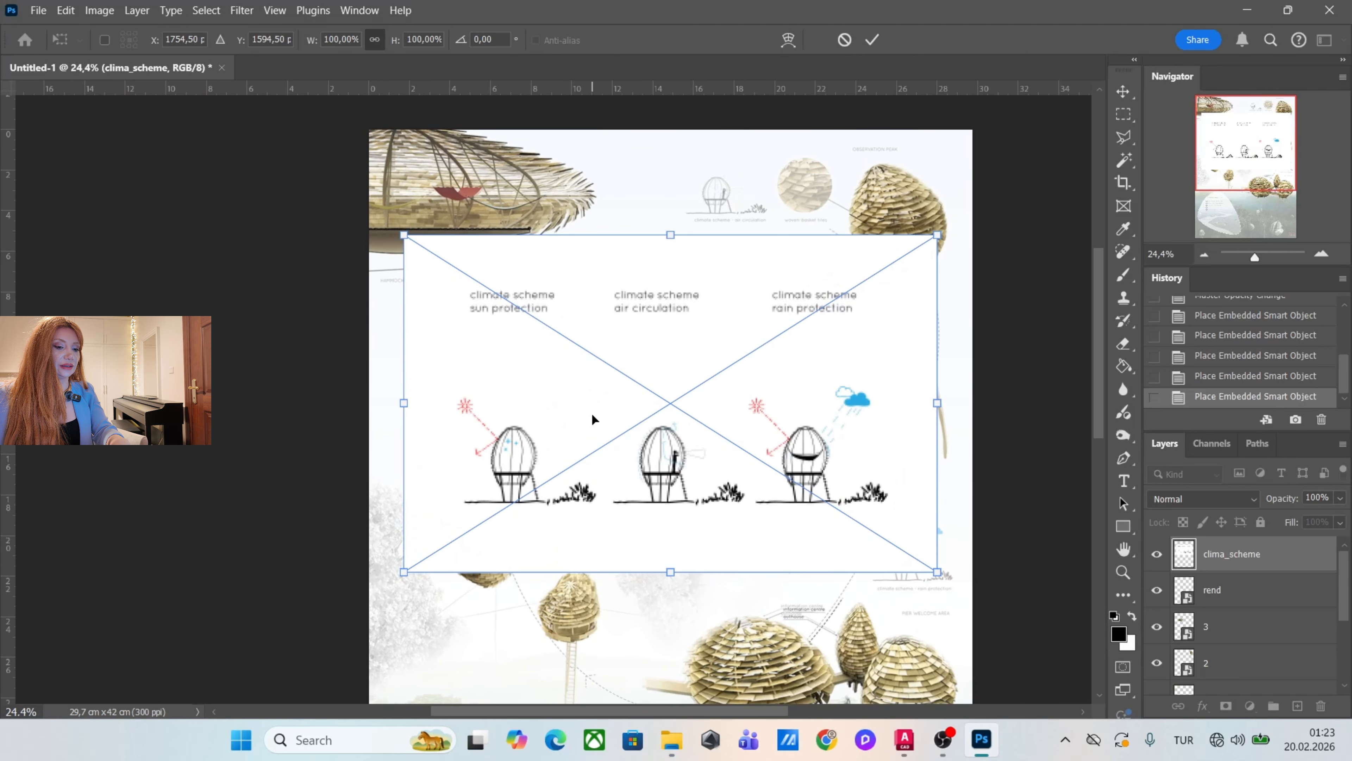
key(Return)
Rasterize the clima_scheme layer.
scroll(607, 356, up, 2)
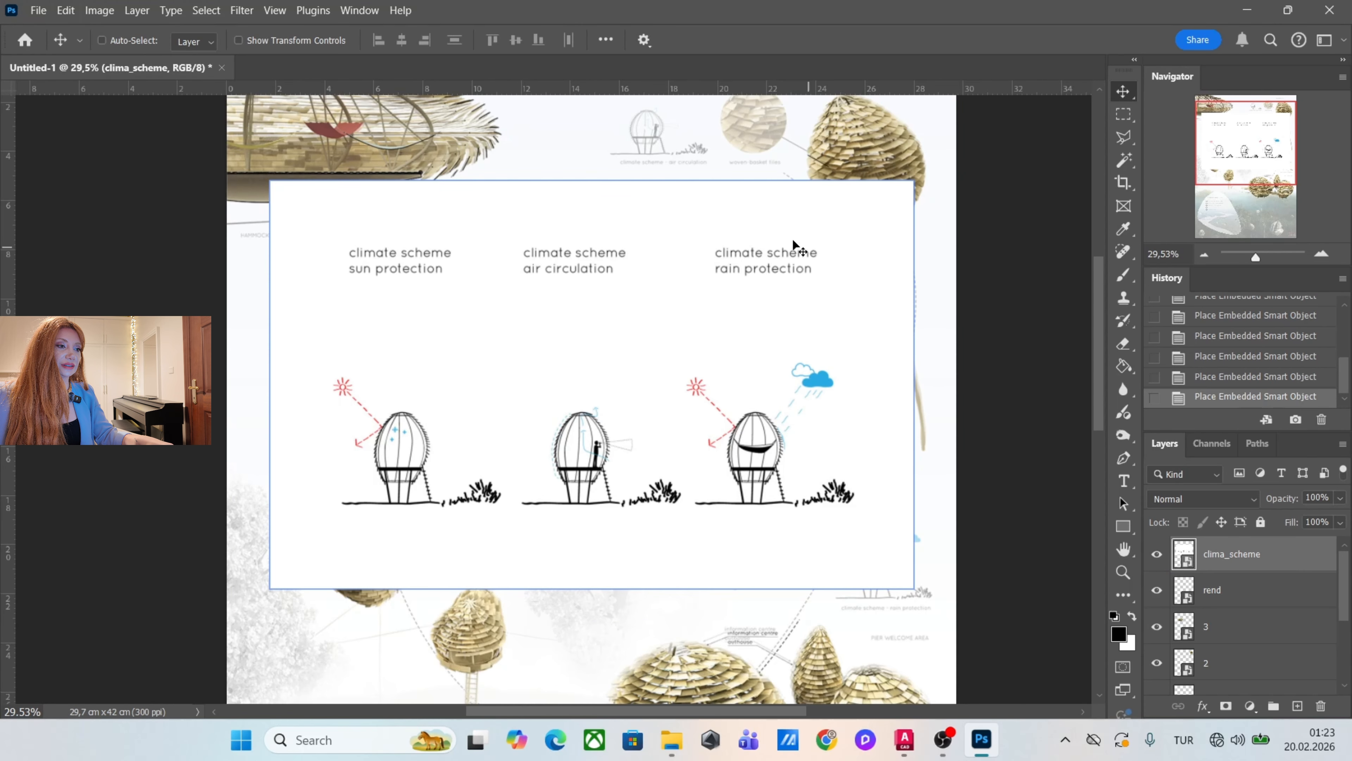
right_click(1286, 562)
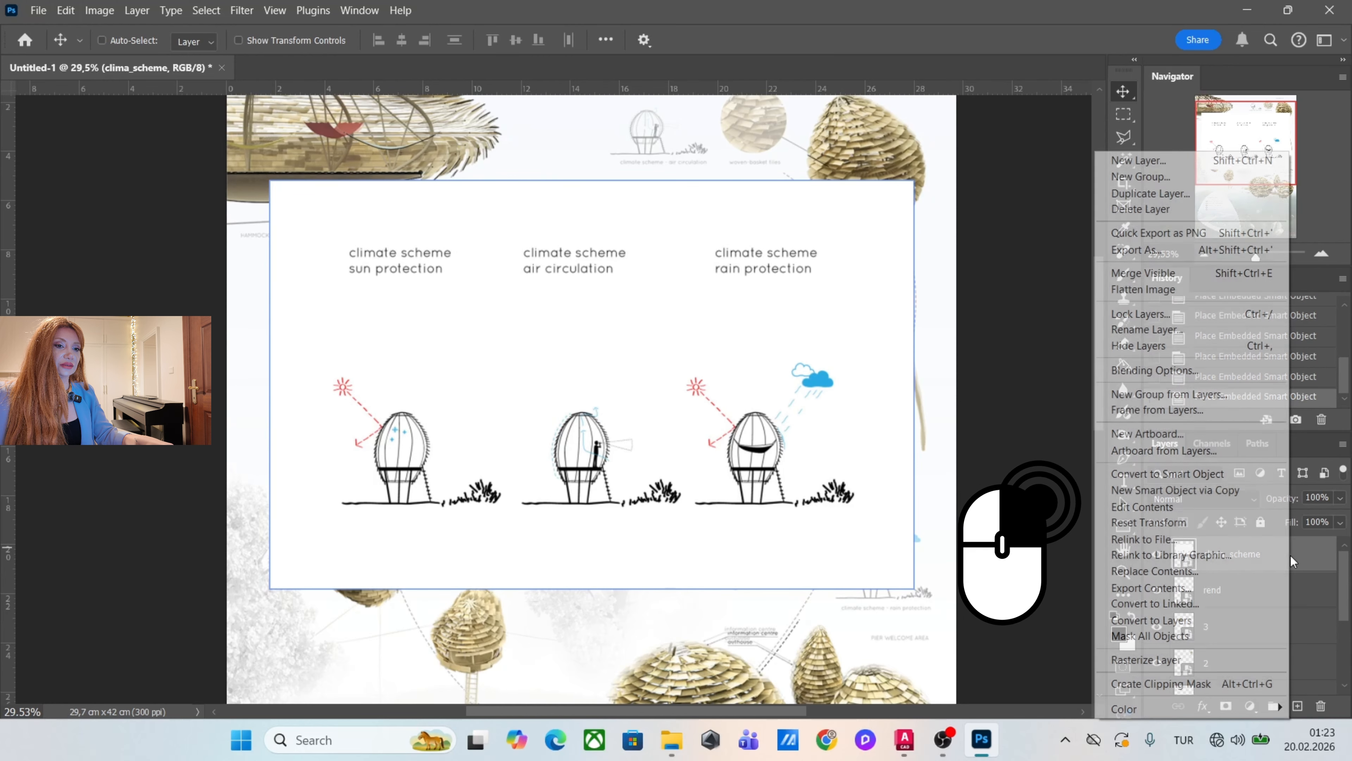
click(1159, 659)
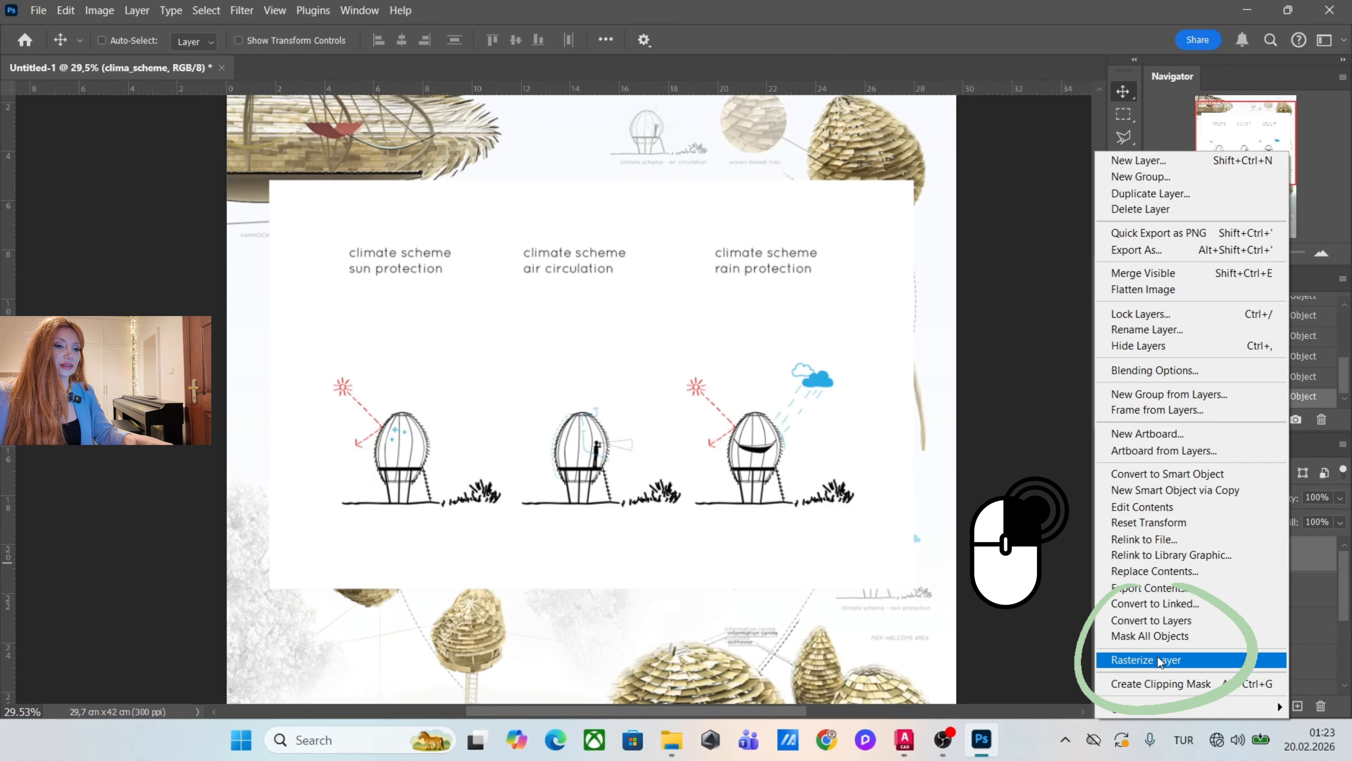
Select the white background around the climate sketches on the clima_scheme layer with the Magic Wand at tolerance 20.
scroll(540, 588, up, 1)
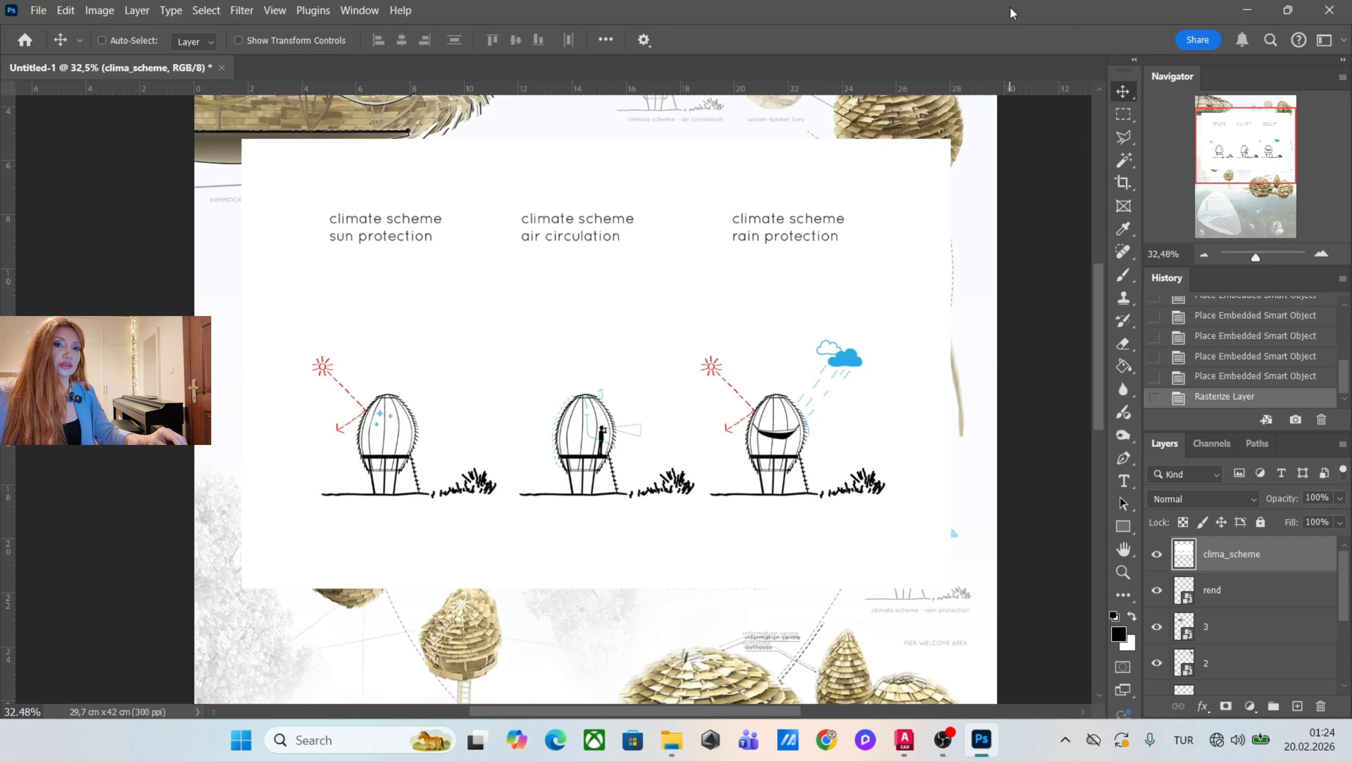
click(1127, 161)
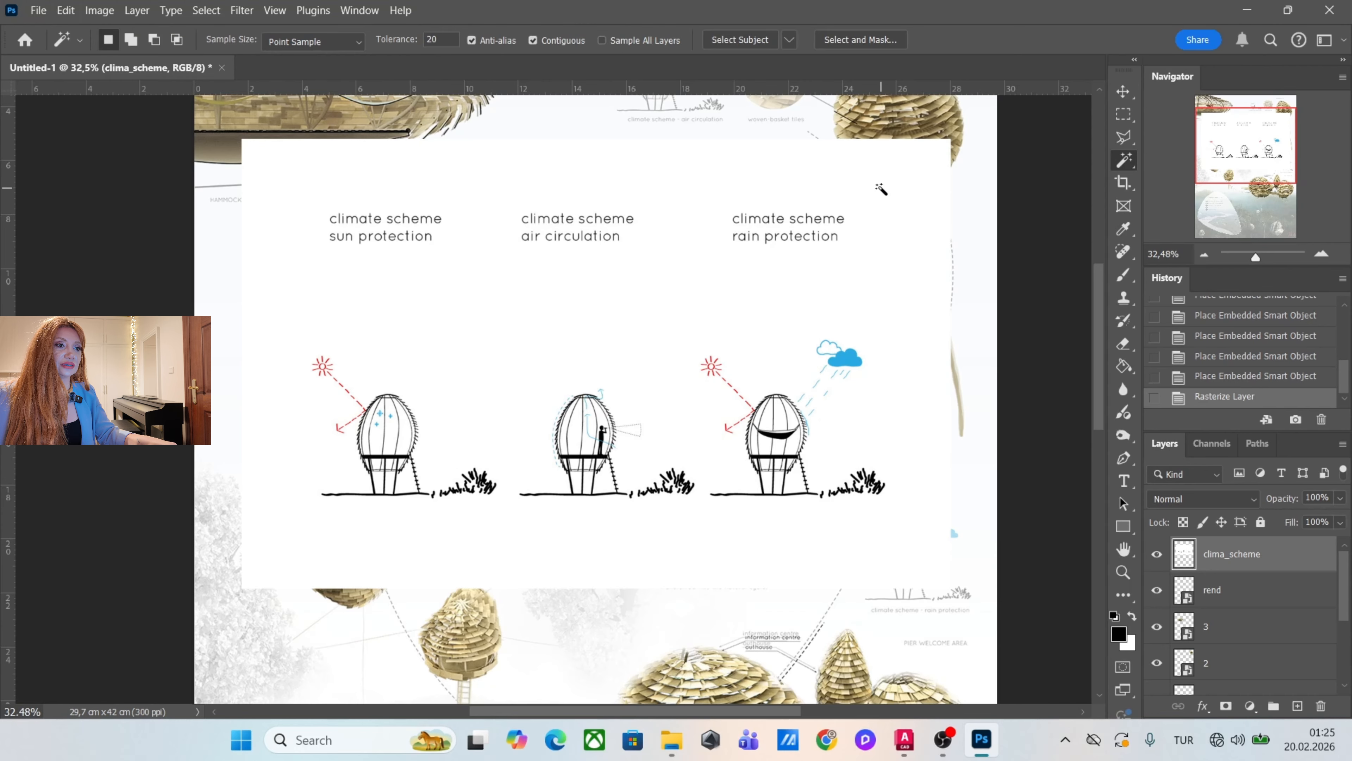
click(881, 189)
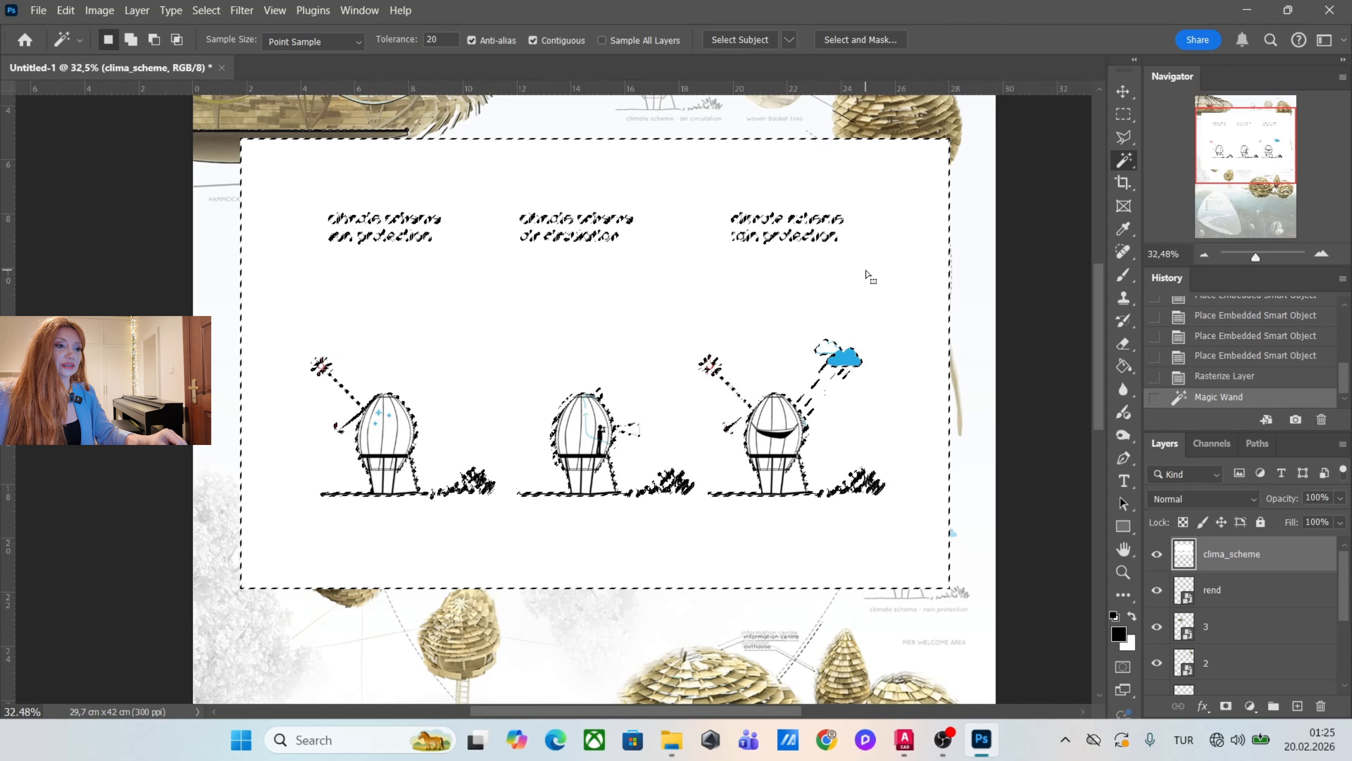
scroll(850, 320, up, 5)
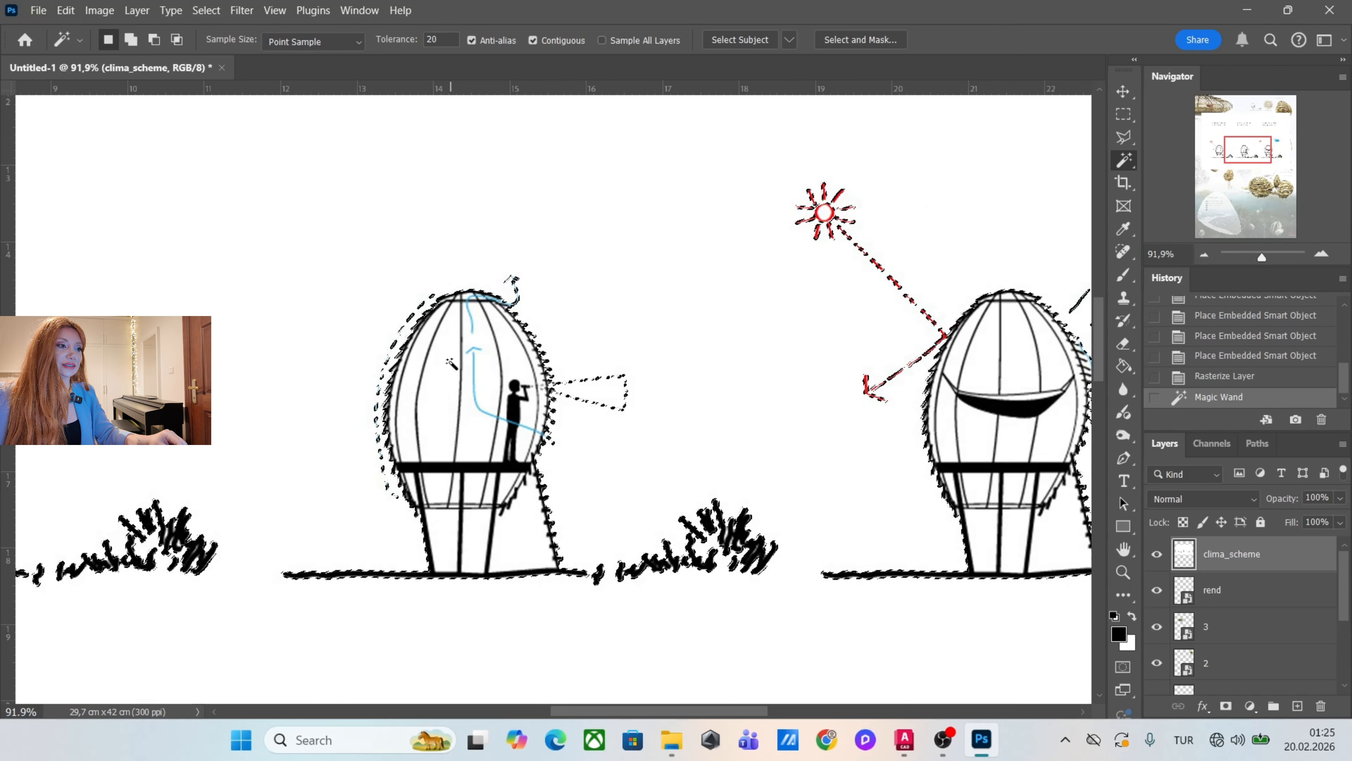
scroll(517, 362, down, 5)
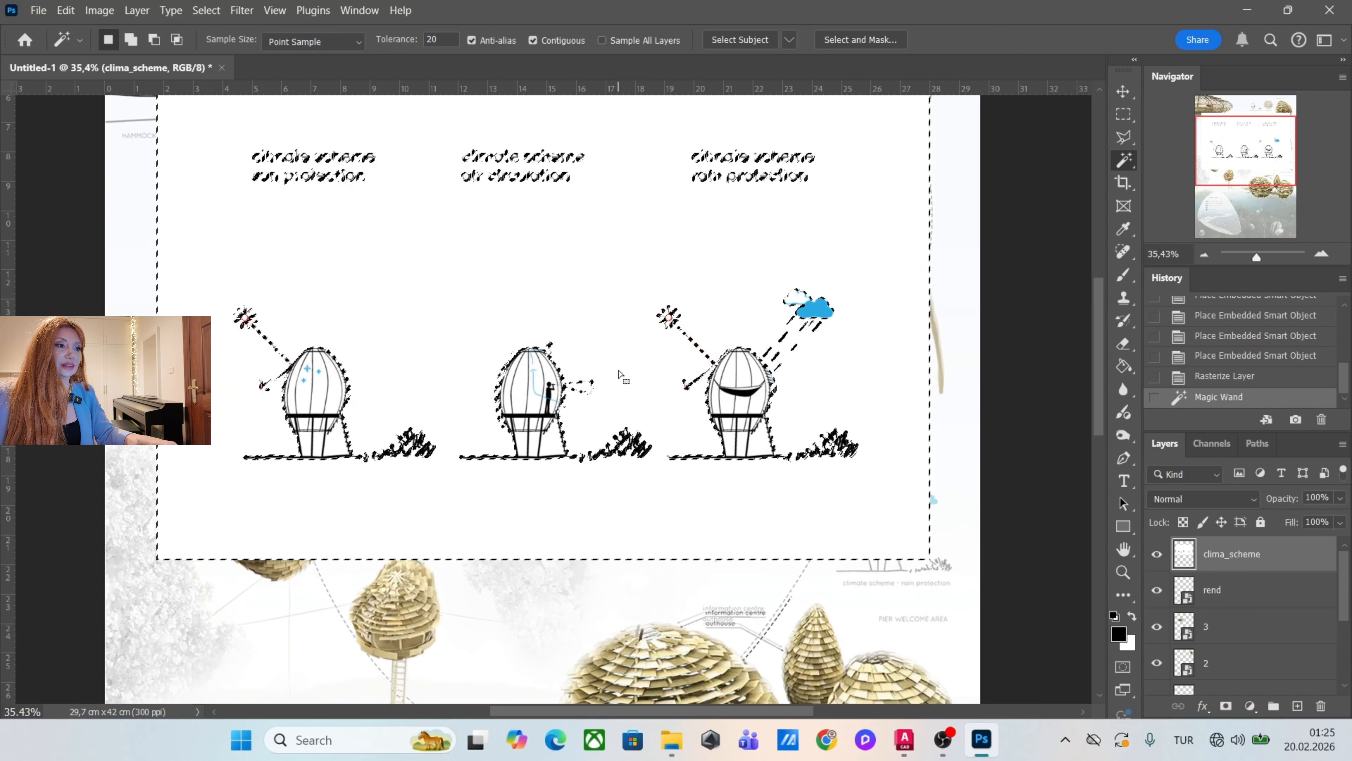
scroll(527, 358, up, 4)
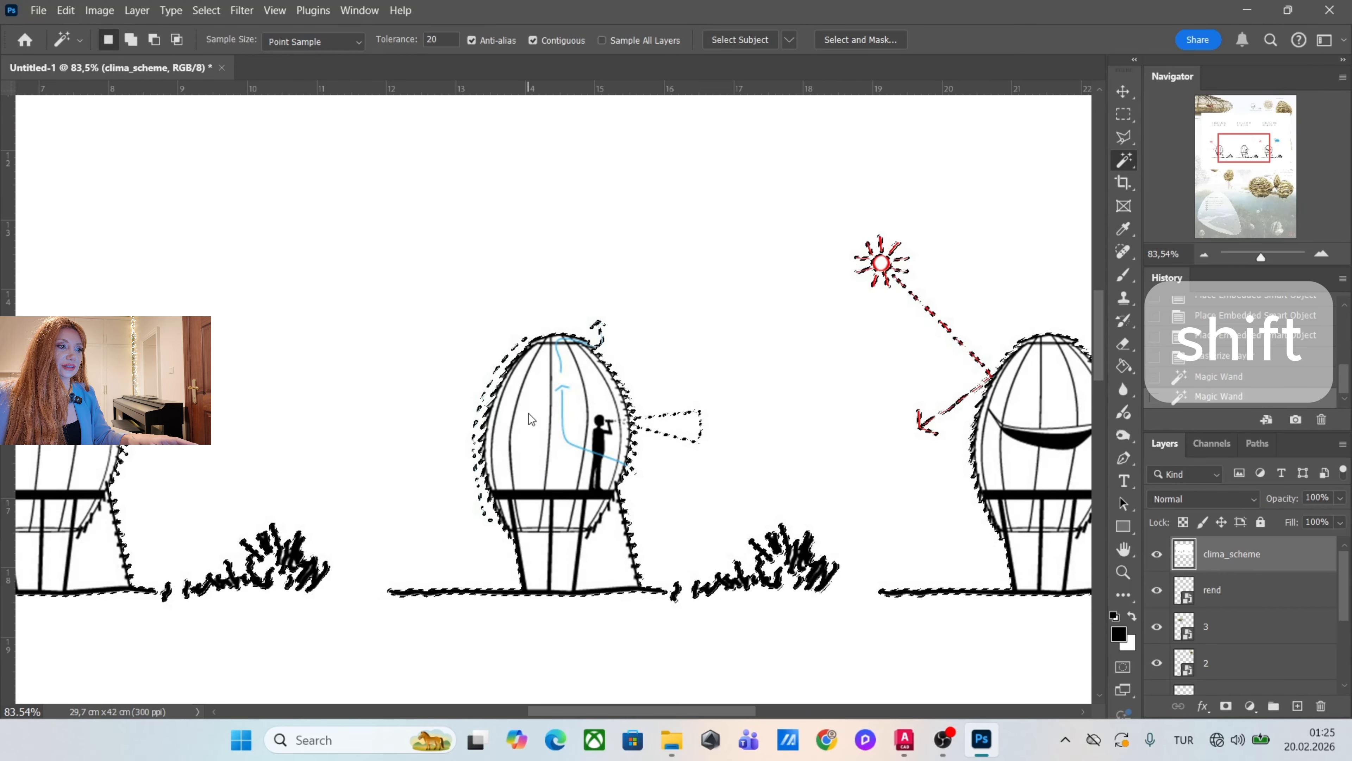
Extend the selection to the white inside the shelters and all similar areas, delete it from clima_scheme, and deselect.
shift+click(527, 424)
scroll(527, 426, down, 2)
scroll(503, 430, down, 2)
right_click(583, 242)
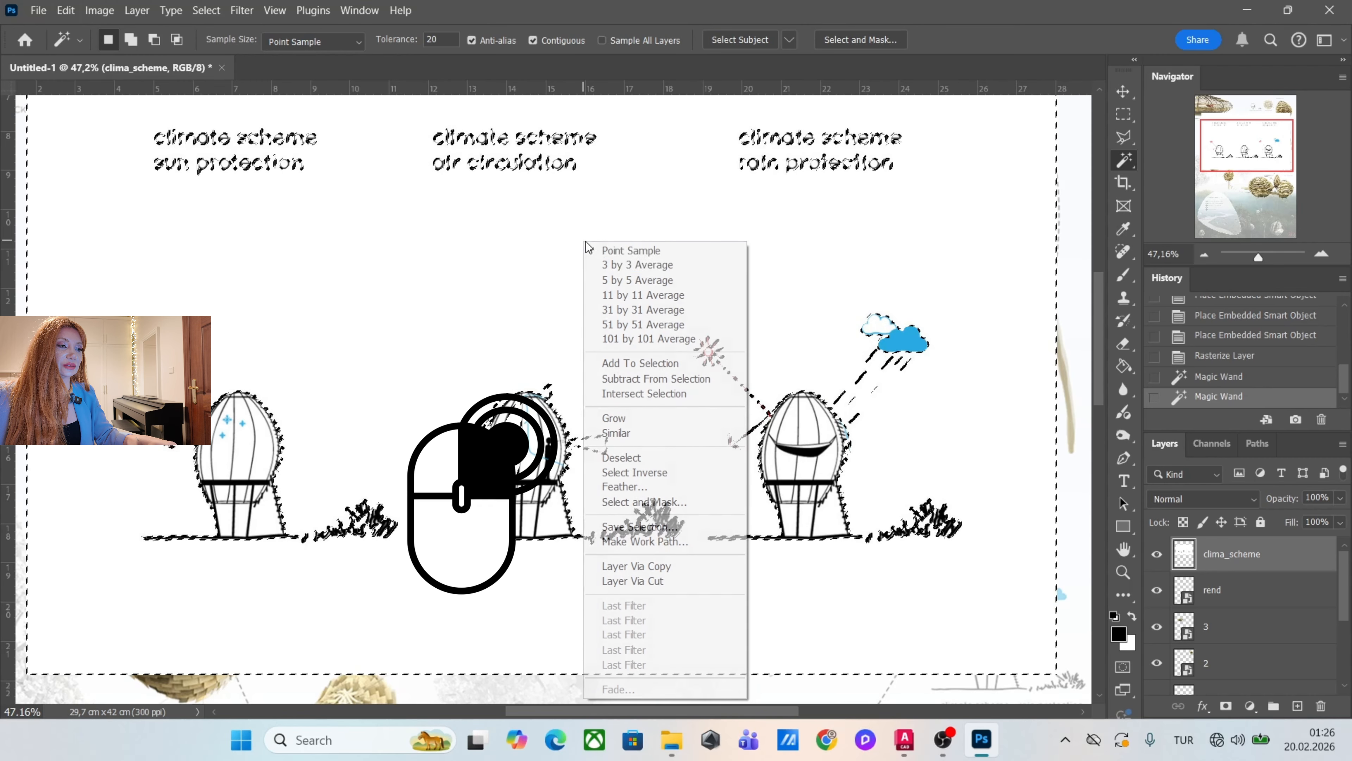
click(638, 436)
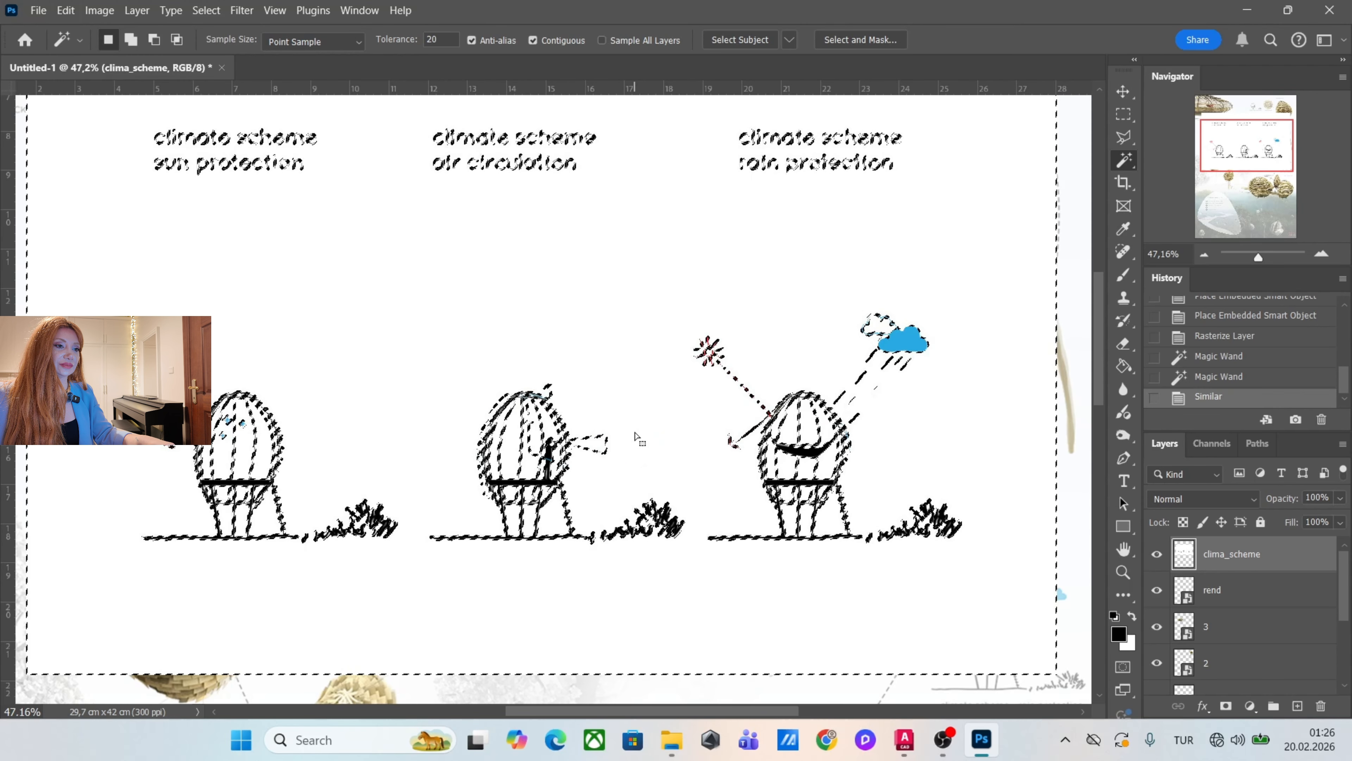
scroll(387, 442, up, 4)
scroll(387, 442, down, 3)
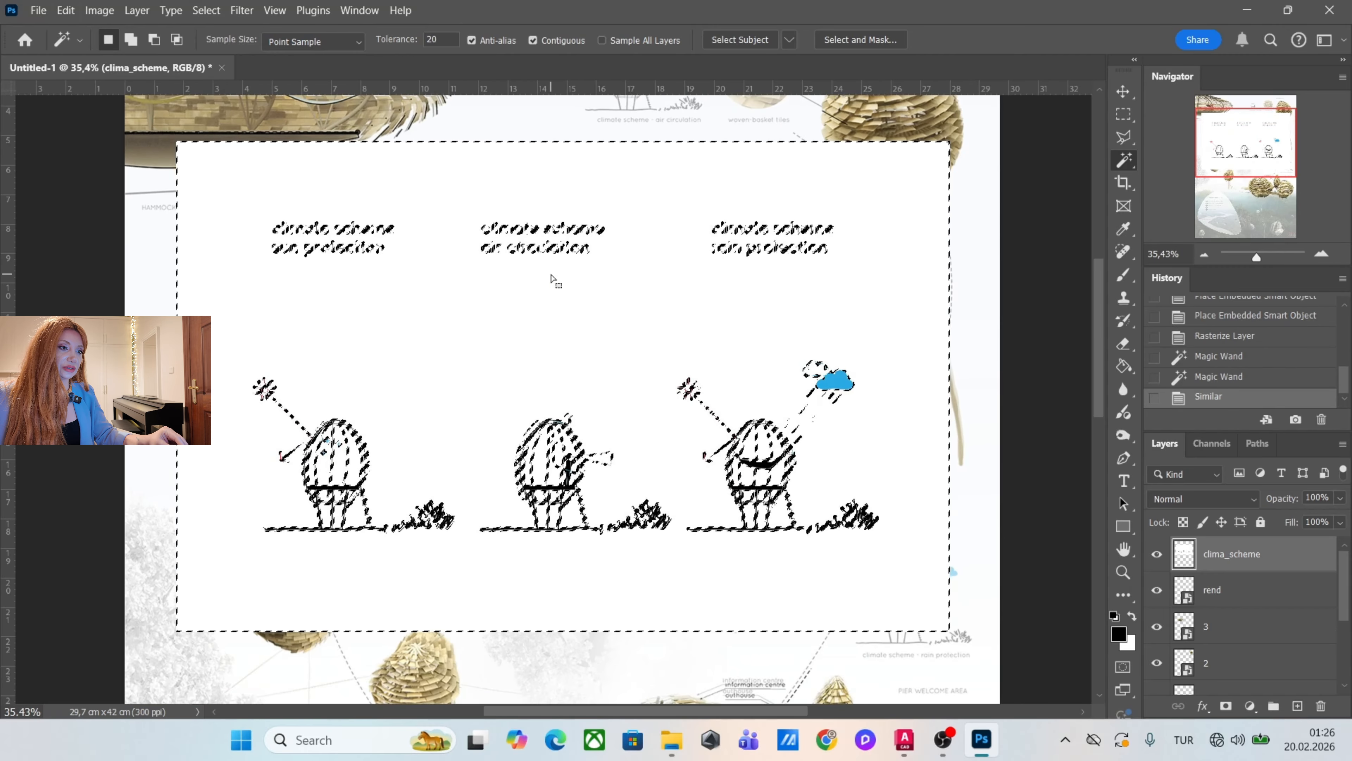
key(Delete)
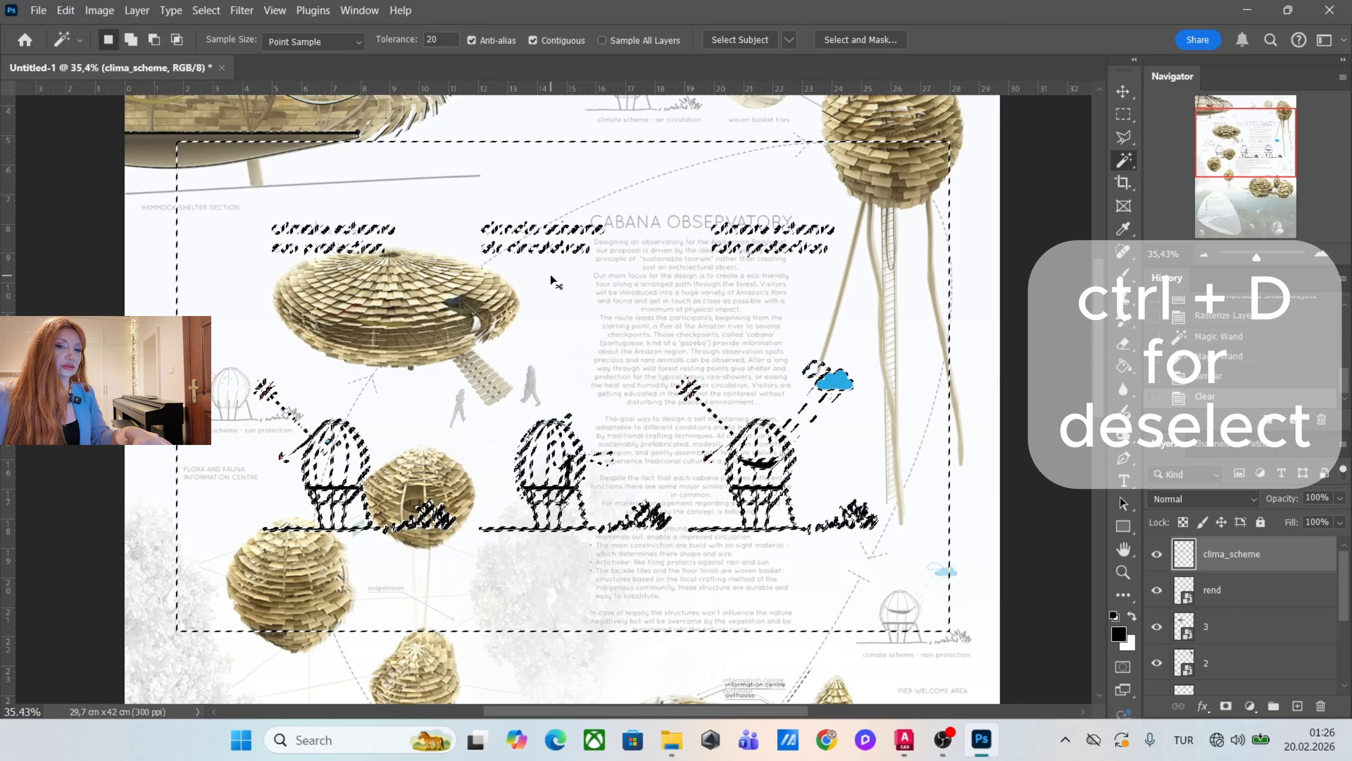
key(ctrl+d)
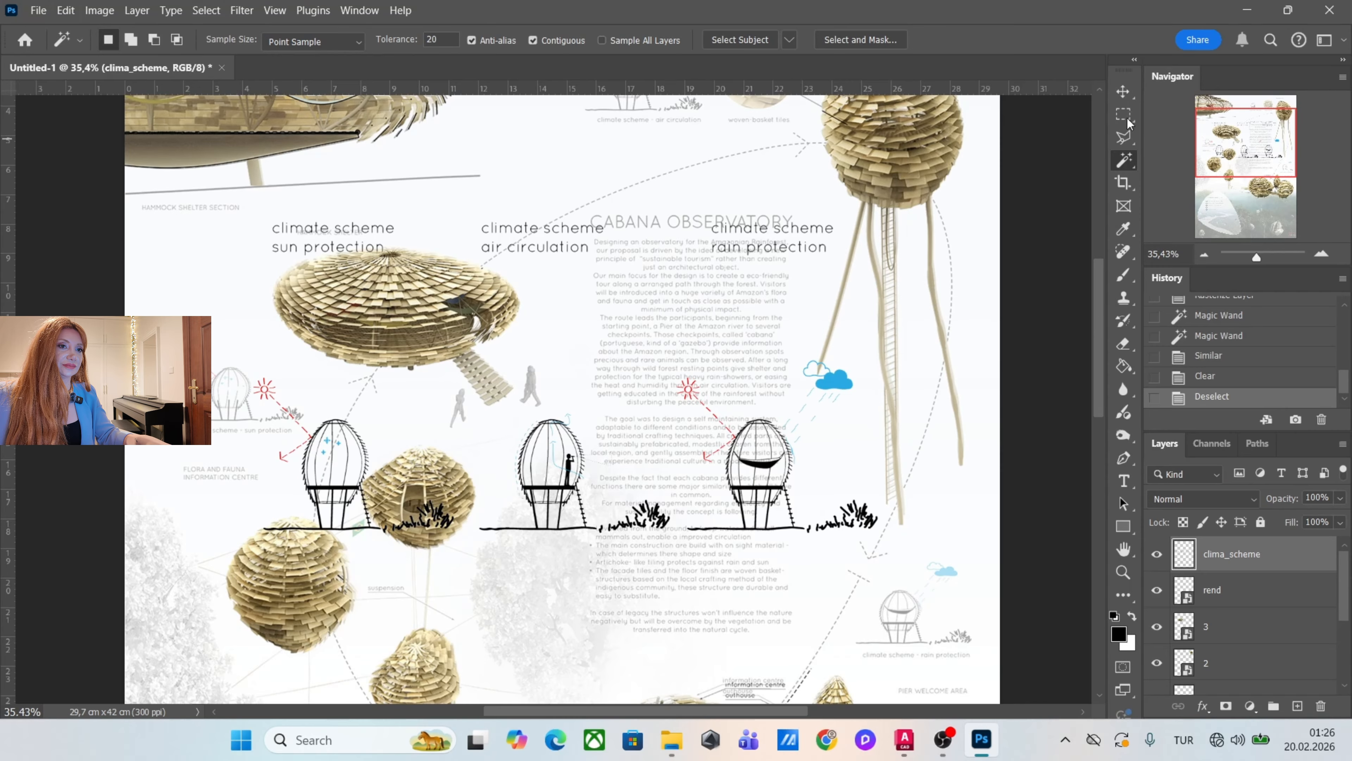
Cut the rain protection sketch out of the clima_scheme layer onto its own layer using a rectangular selection.
click(1122, 93)
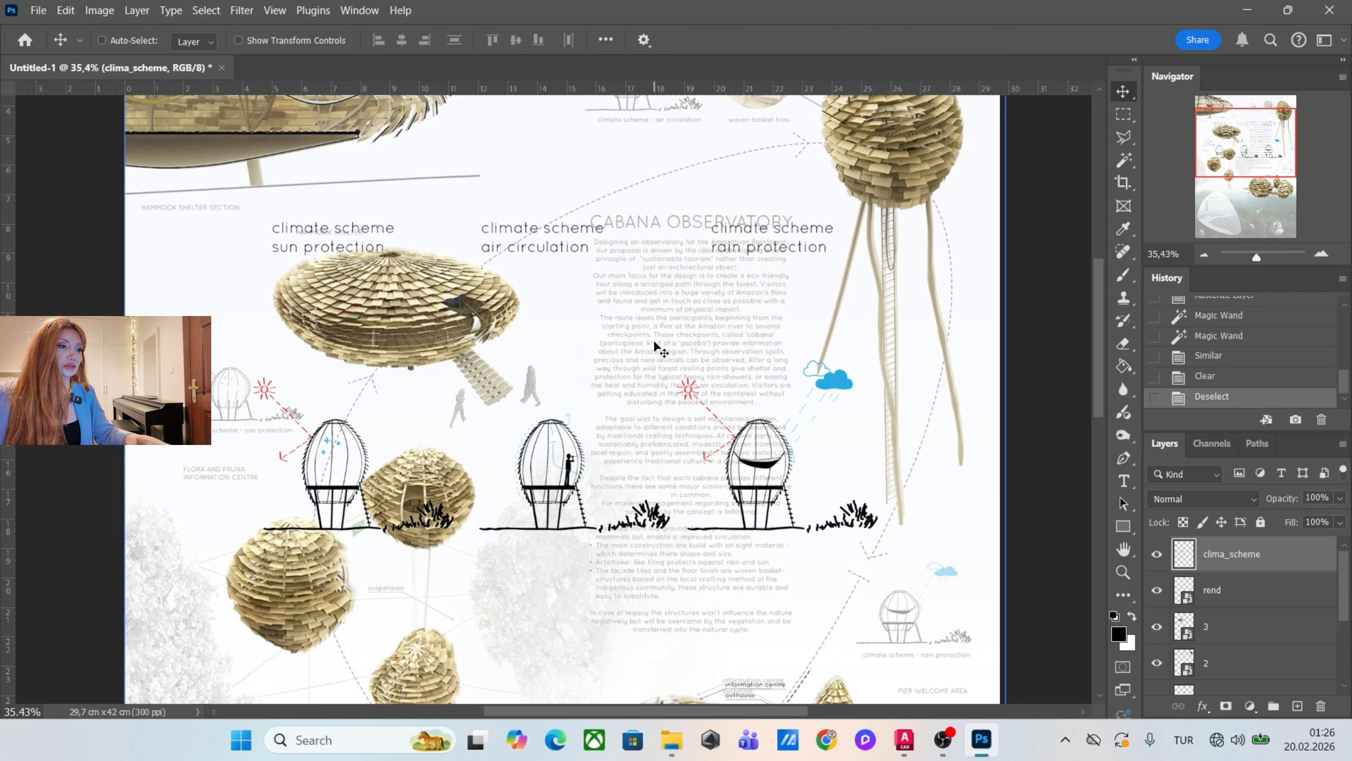
drag(680, 402, 703, 373)
scroll(697, 385, down, 1)
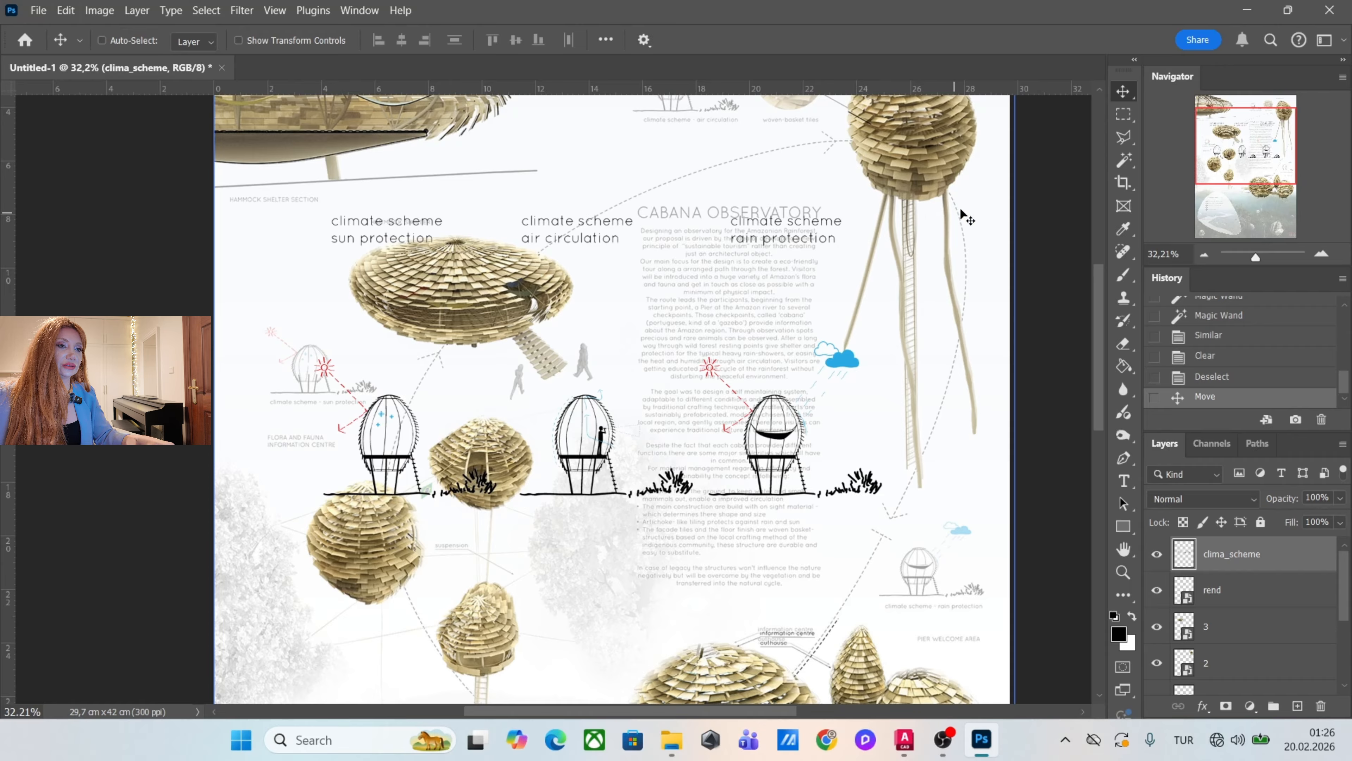
key(m)
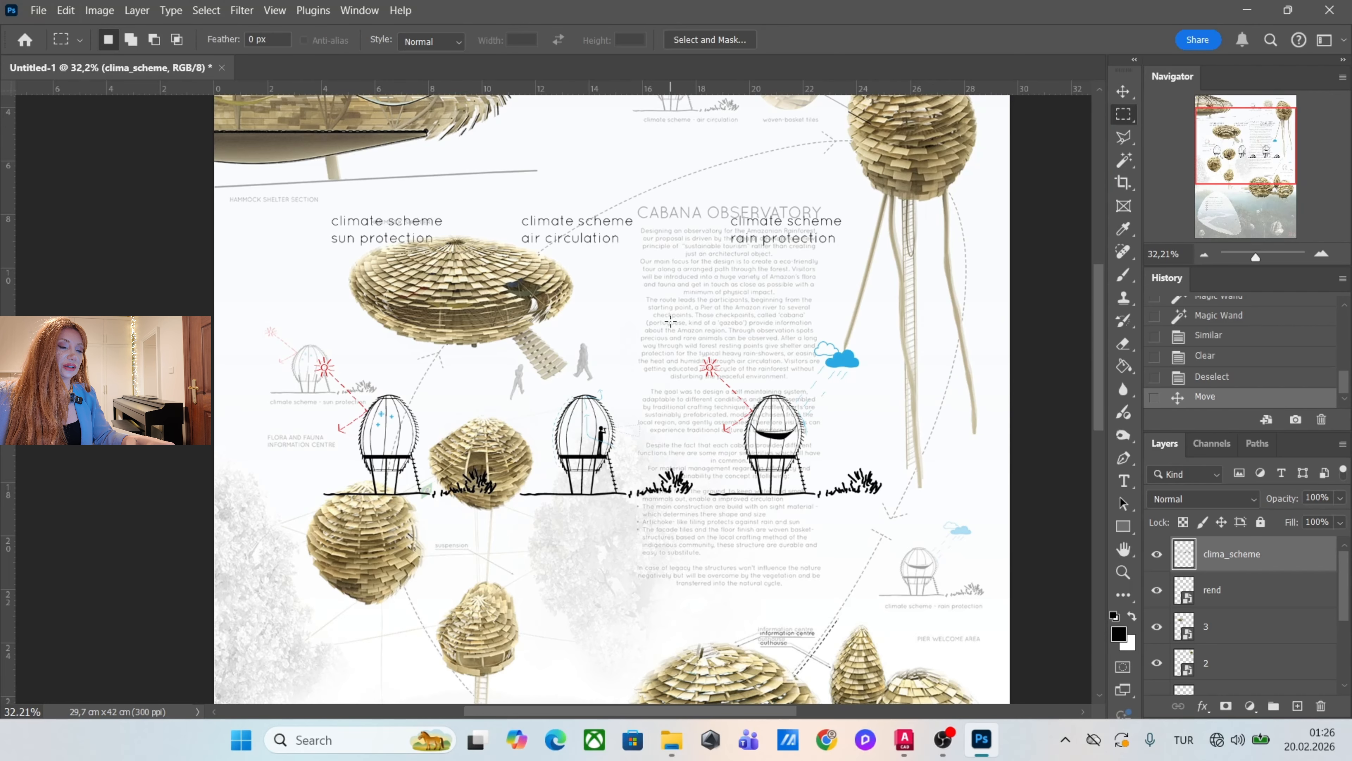
drag(696, 324, 918, 516)
scroll(809, 418, up, 1)
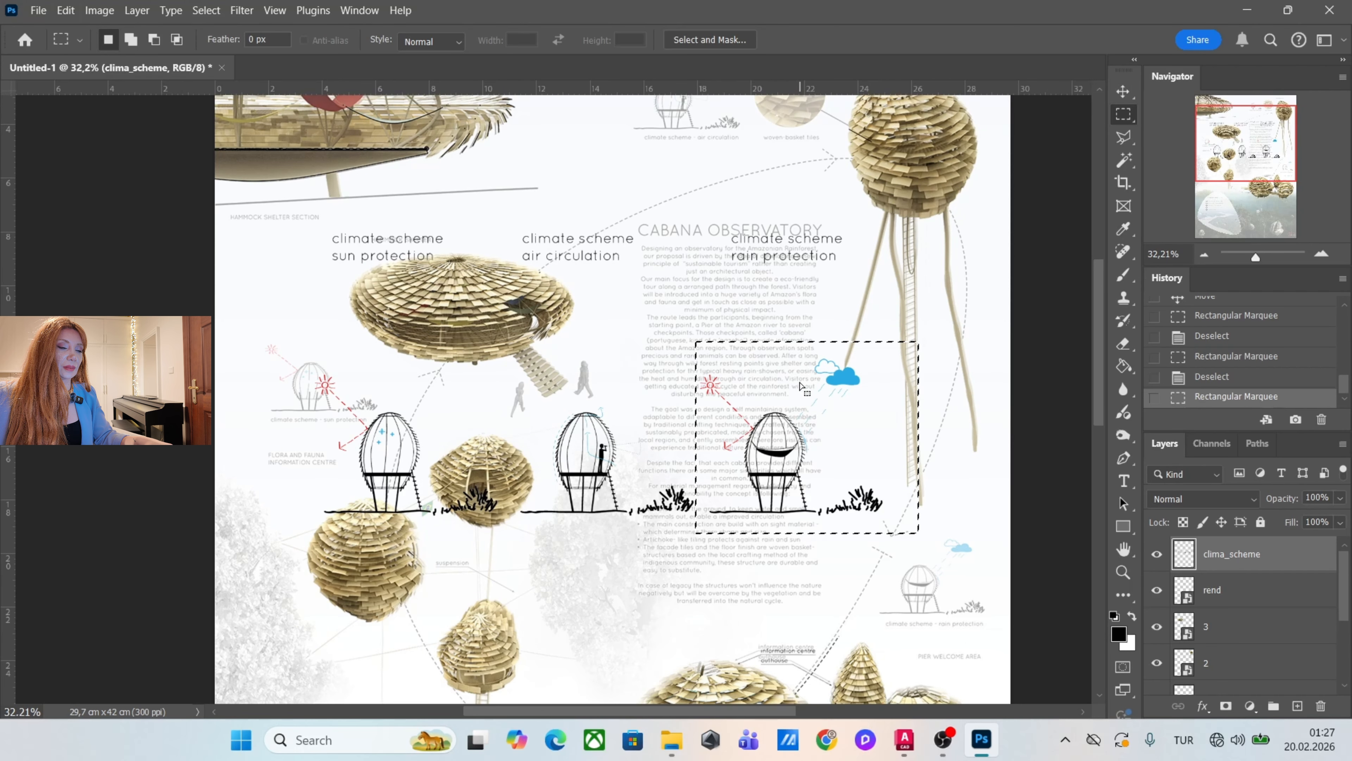
right_click(799, 394)
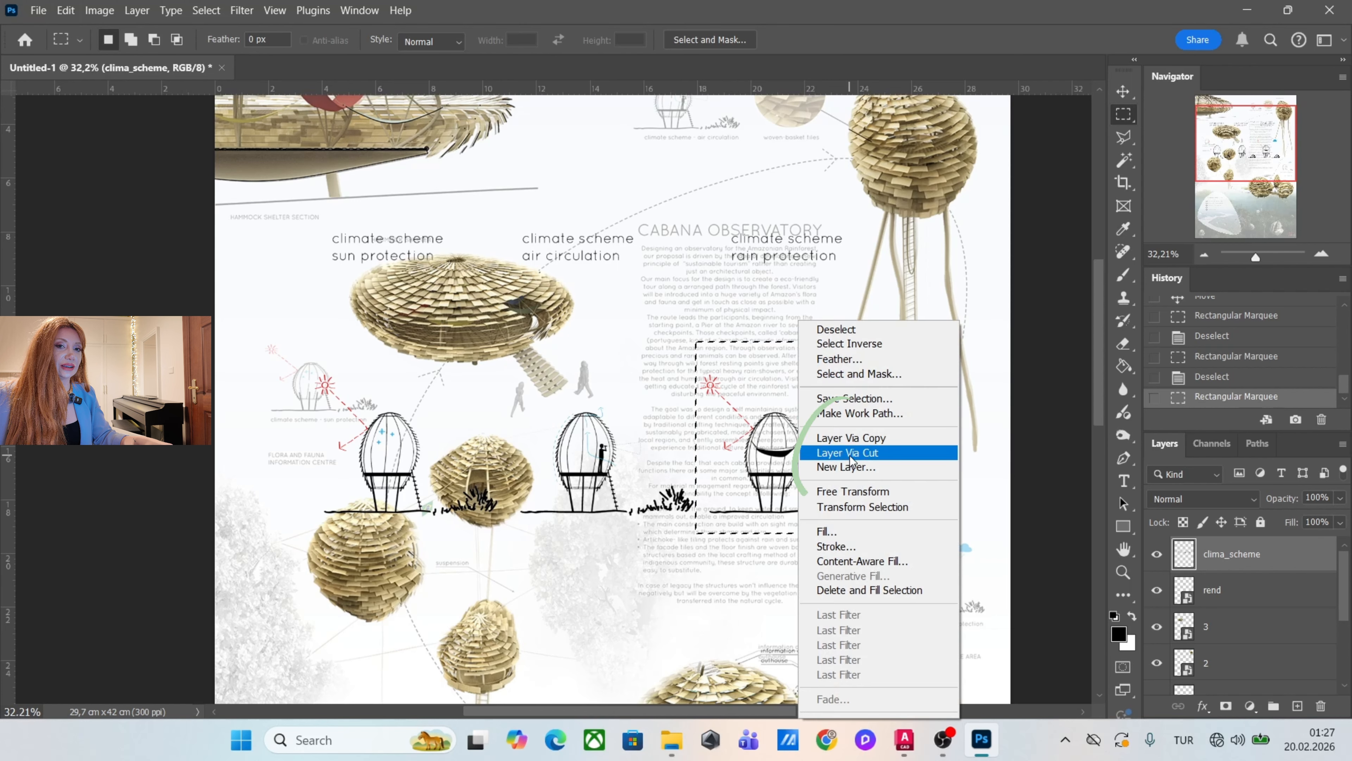
click(850, 454)
Move the cut rain protection sketch and the remaining clima_scheme layer independently of each other.
key(v)
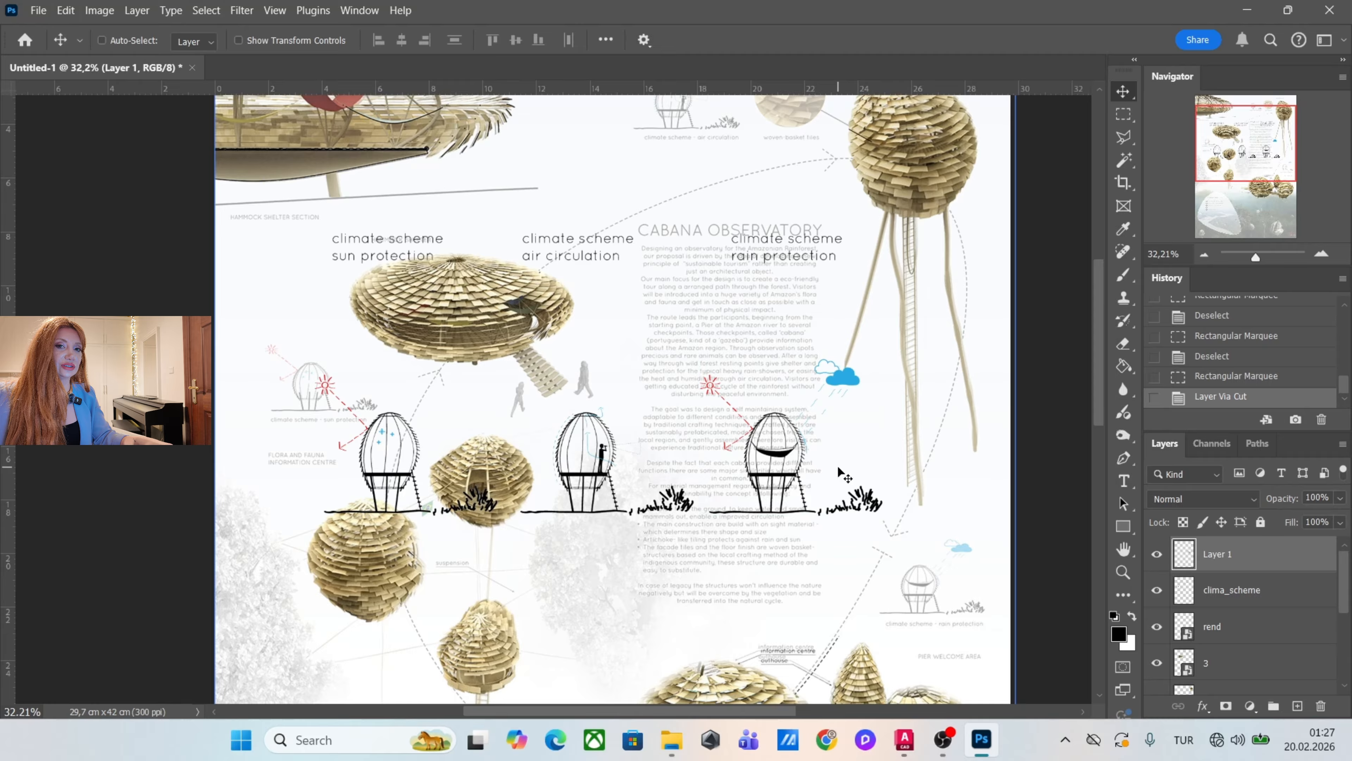
mouse_move(869, 479)
mouse_down()
mouse_move(878, 367)
mouse_move(922, 397)
mouse_up()
click(1267, 592)
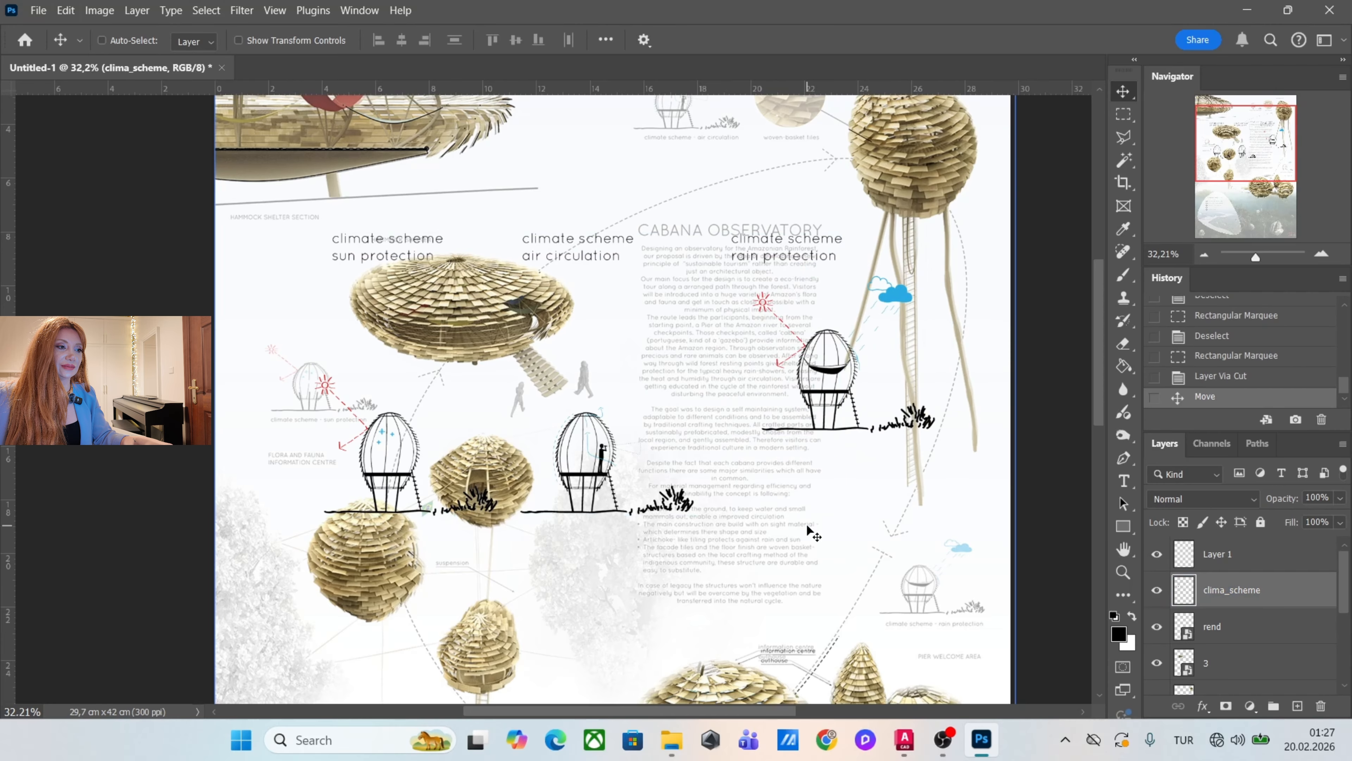
mouse_move(809, 531)
mouse_down()
mouse_move(856, 498)
mouse_move(833, 496)
mouse_up()
Scale the rain protection sketch to about 54% and align it over its faded reference above the pier welcome area label.
click(1297, 565)
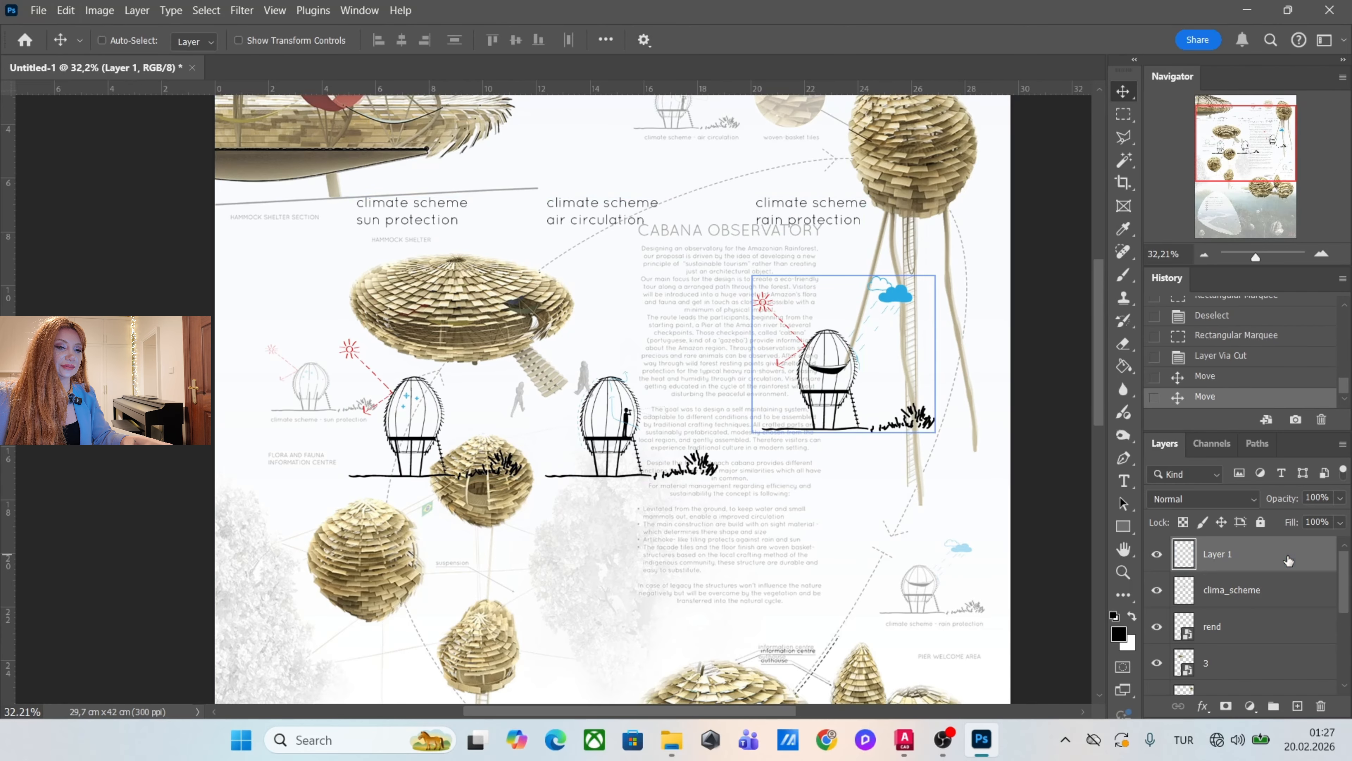
mouse_move(878, 394)
mouse_down()
mouse_move(452, 394)
mouse_move(387, 426)
mouse_move(353, 426)
mouse_move(334, 405)
mouse_move(381, 426)
mouse_up()
key(ctrl+t)
mouse_move(314, 375)
mouse_down()
mouse_move(974, 580)
mouse_move(947, 585)
mouse_up()
drag(870, 509, 919, 550)
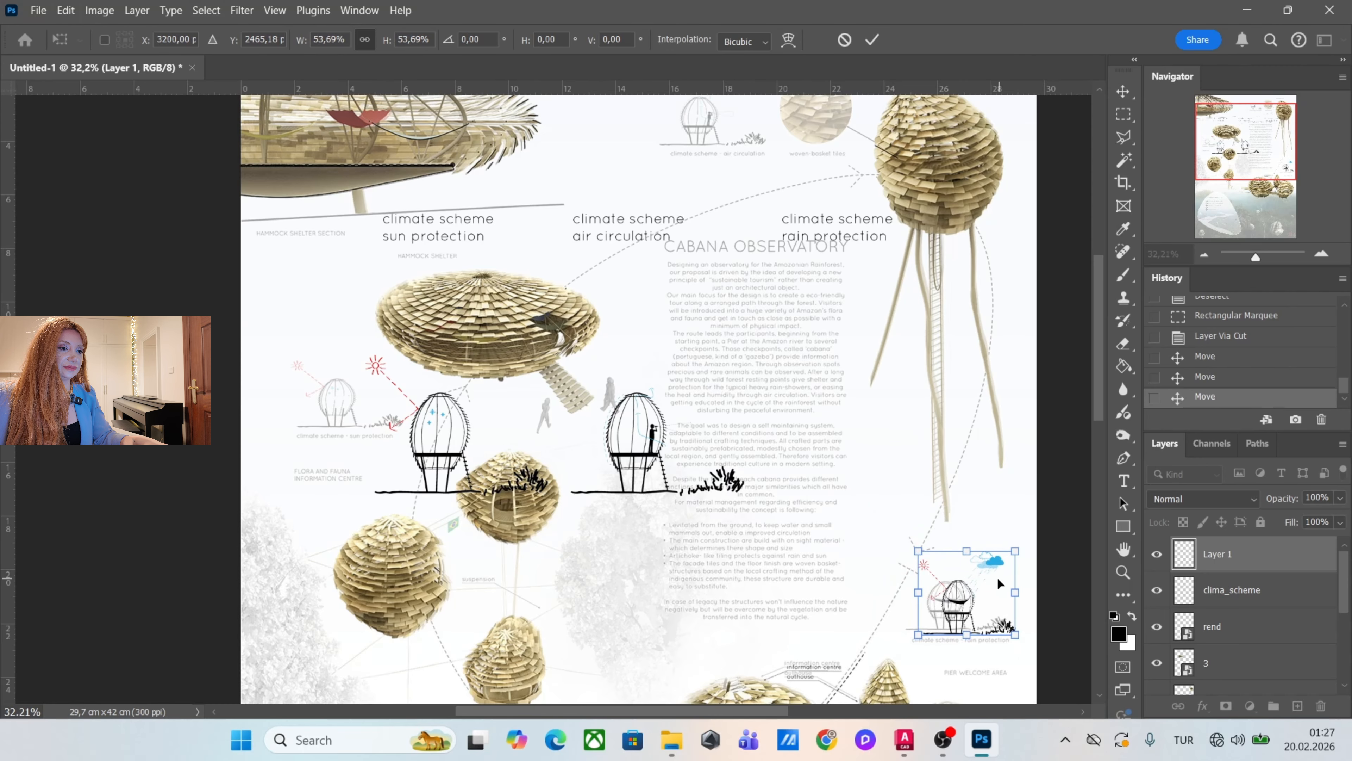
drag(1000, 578, 988, 581)
key(Return)
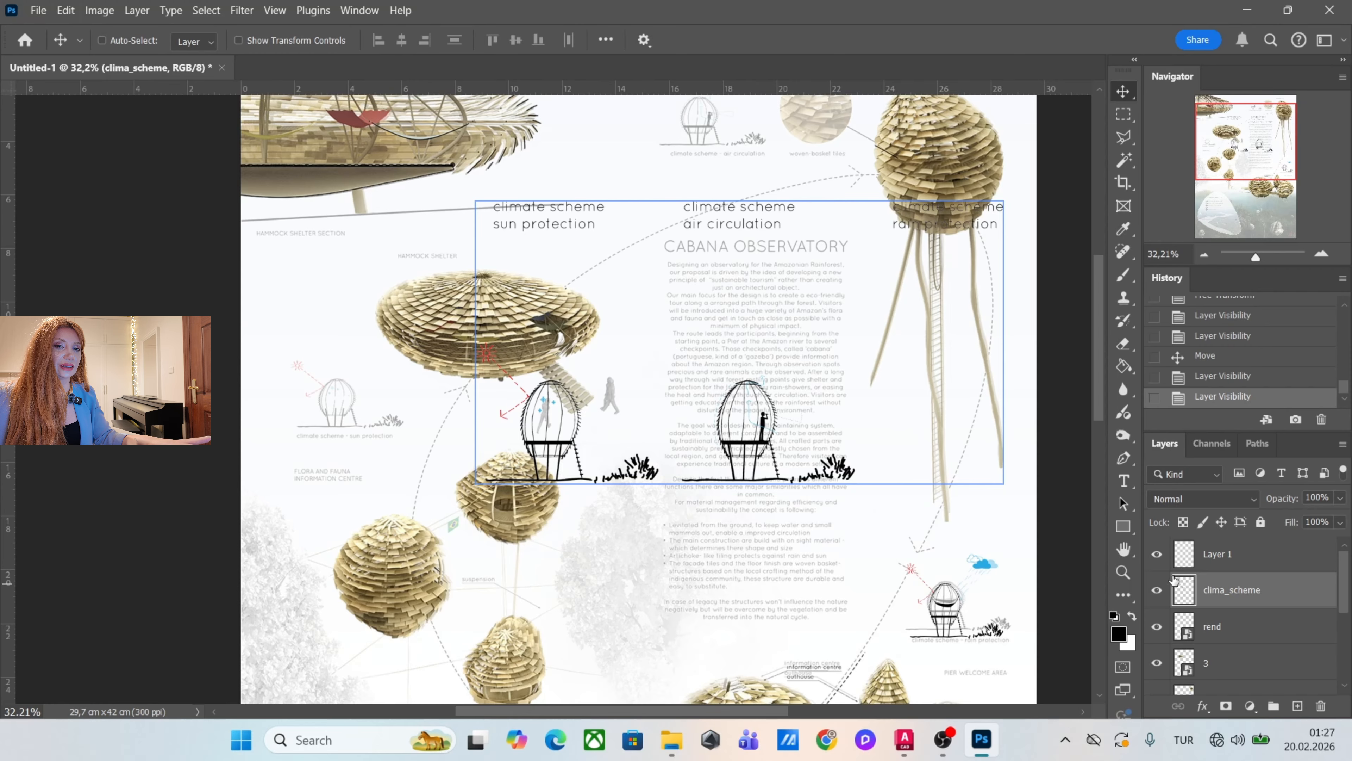
Outline the air circulation sketch on clima_scheme with the Polygonal Lasso and cut it onto its own layer.
click(1127, 138)
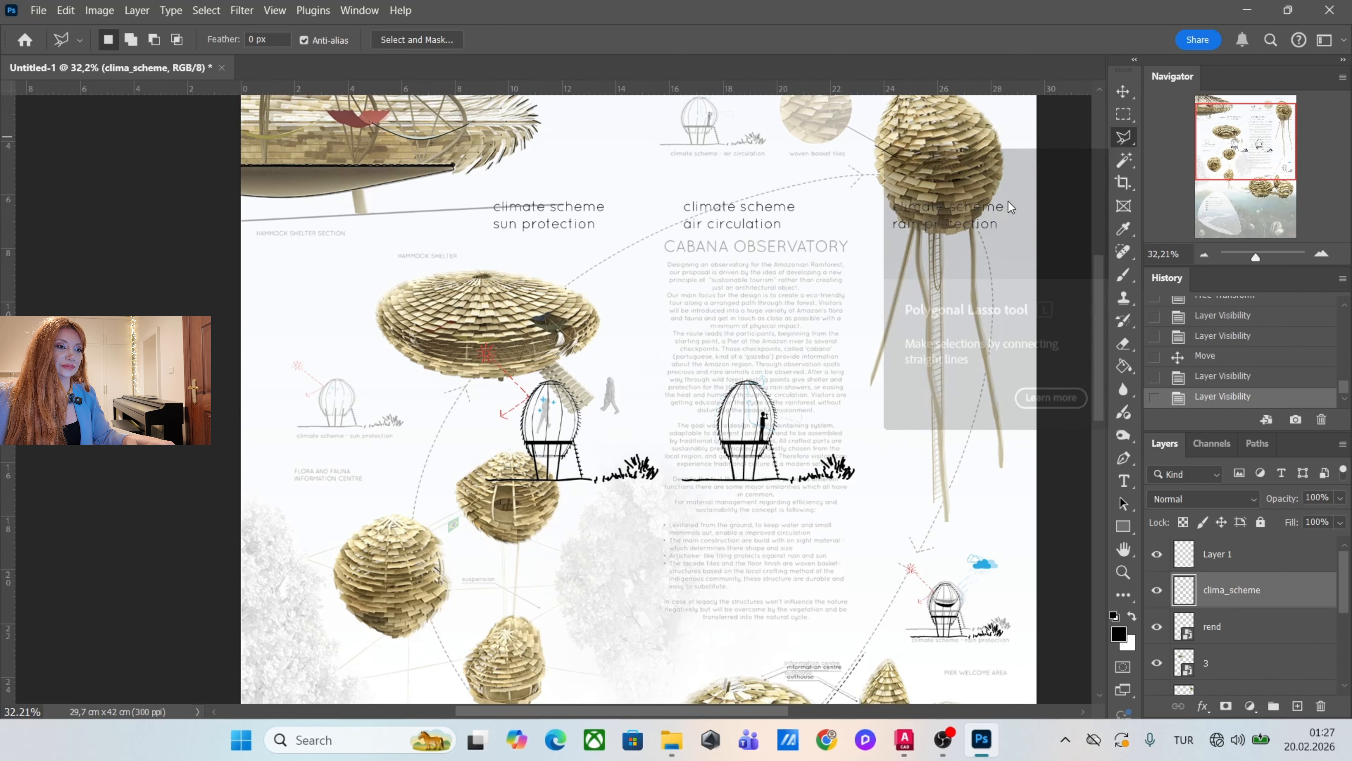
click(678, 512)
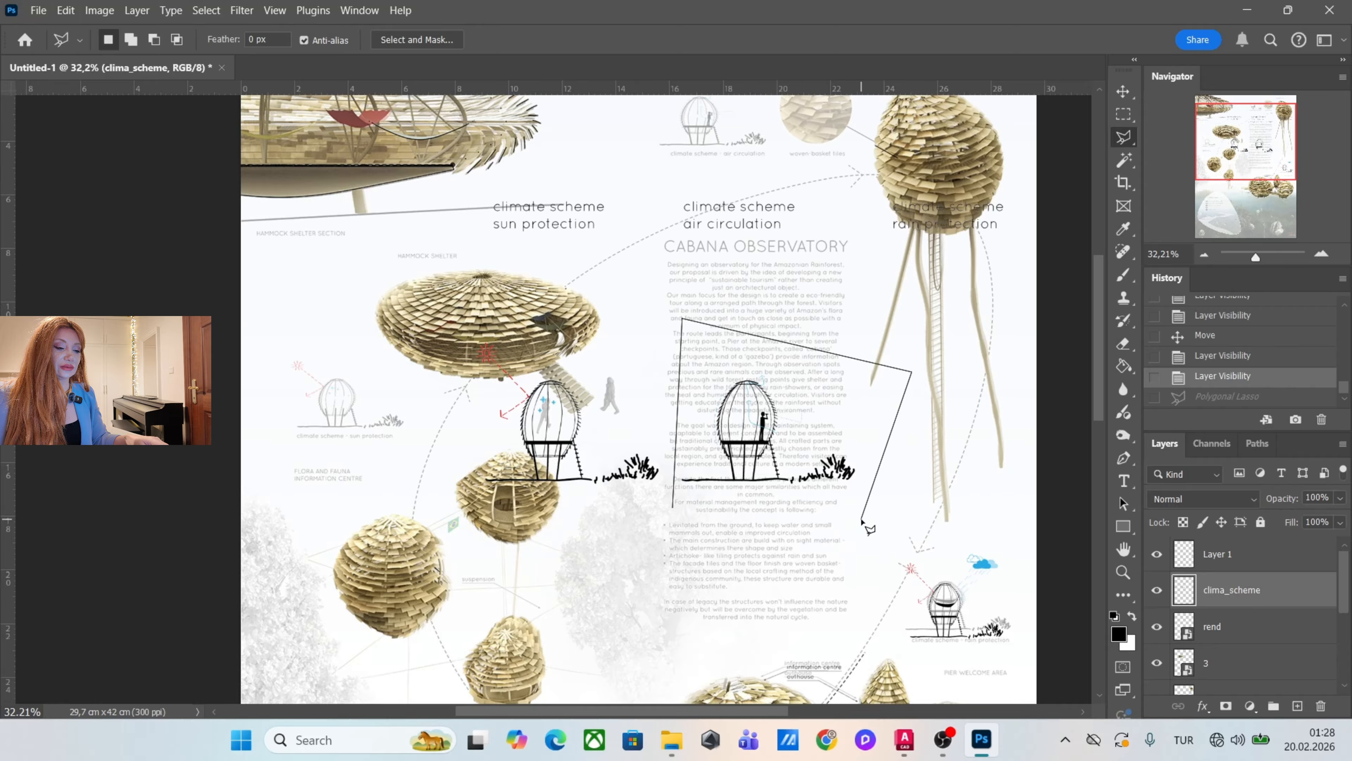
key(BackSpace)
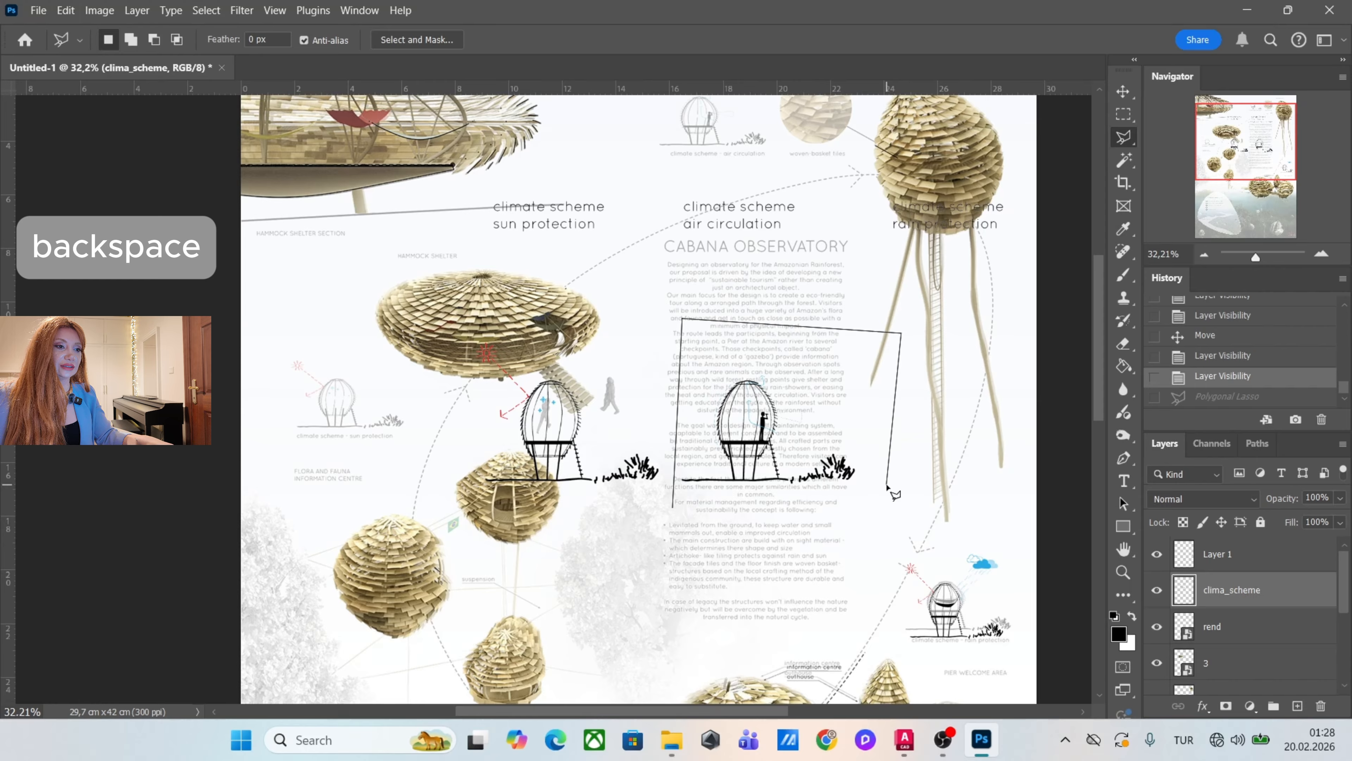
click(854, 519)
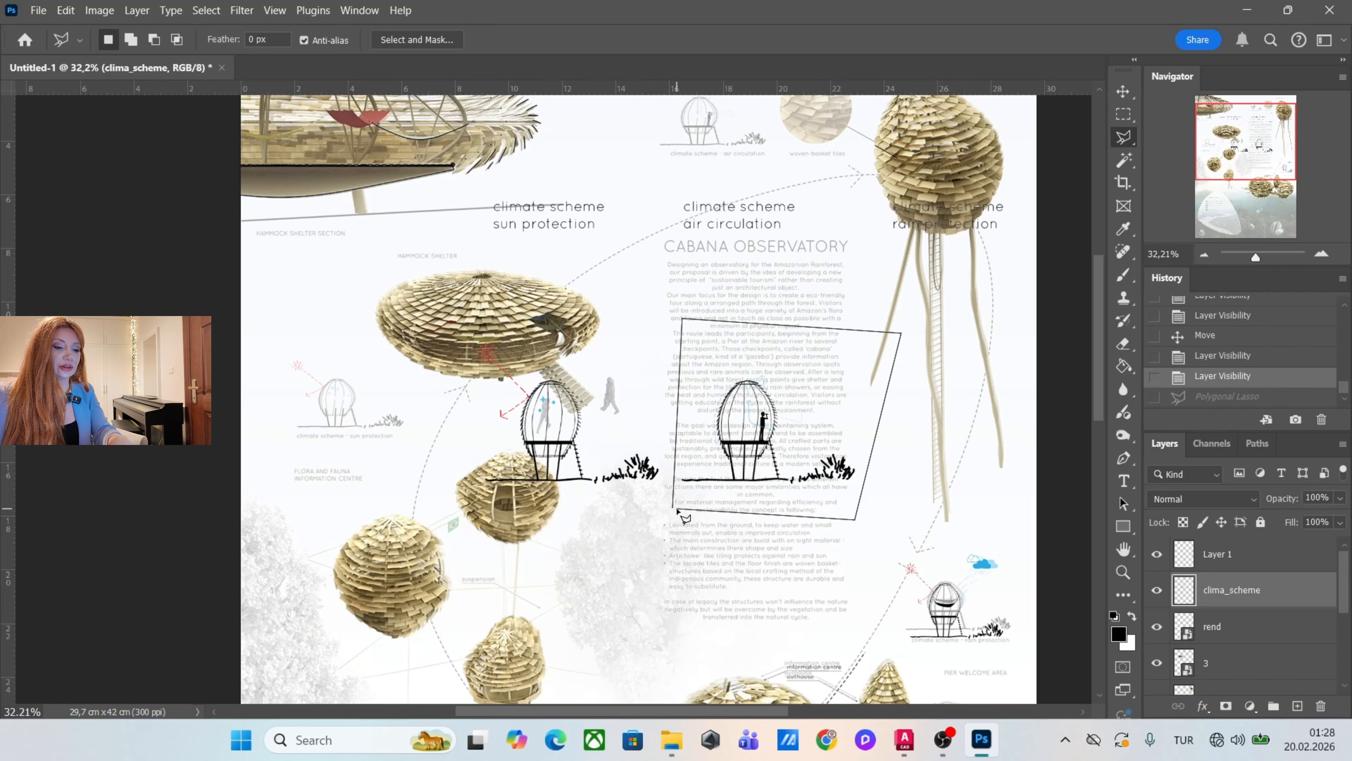
double_click(678, 510)
right_click(771, 366)
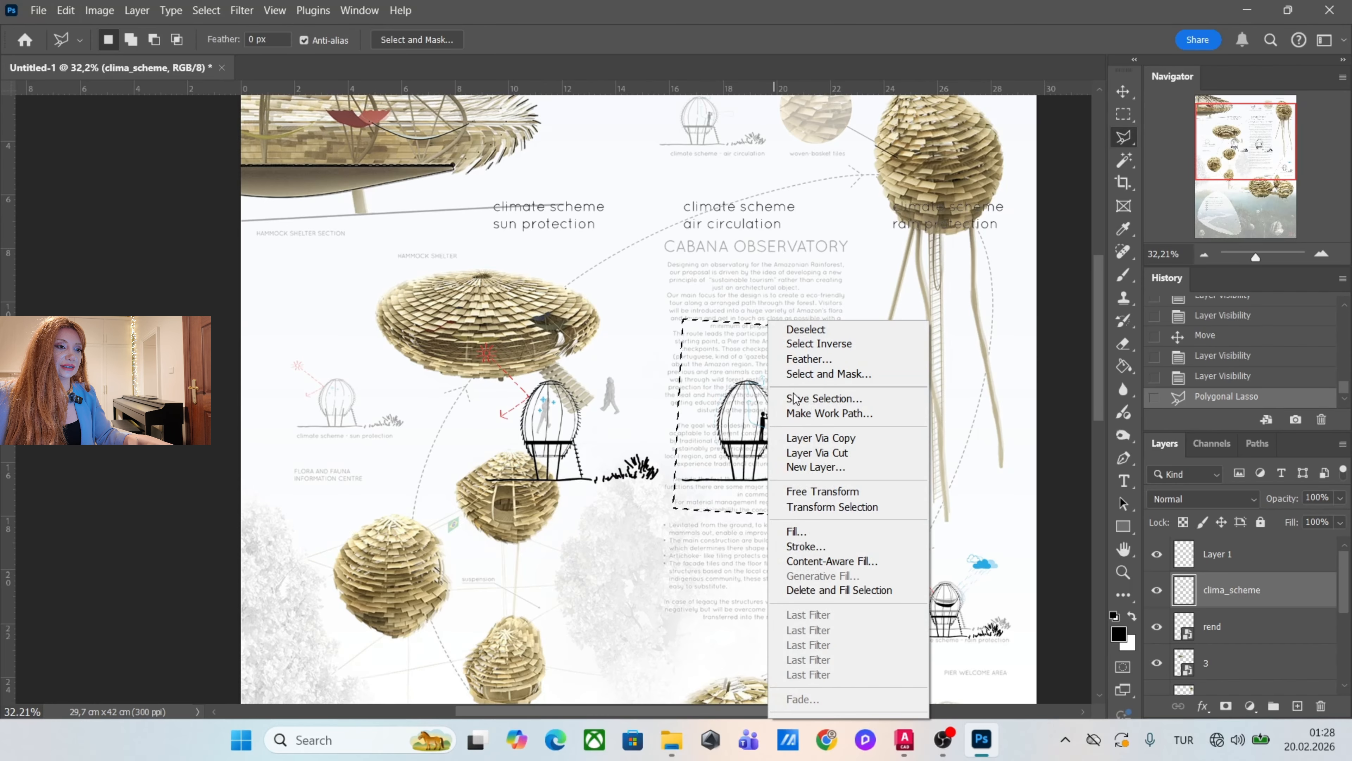
click(820, 452)
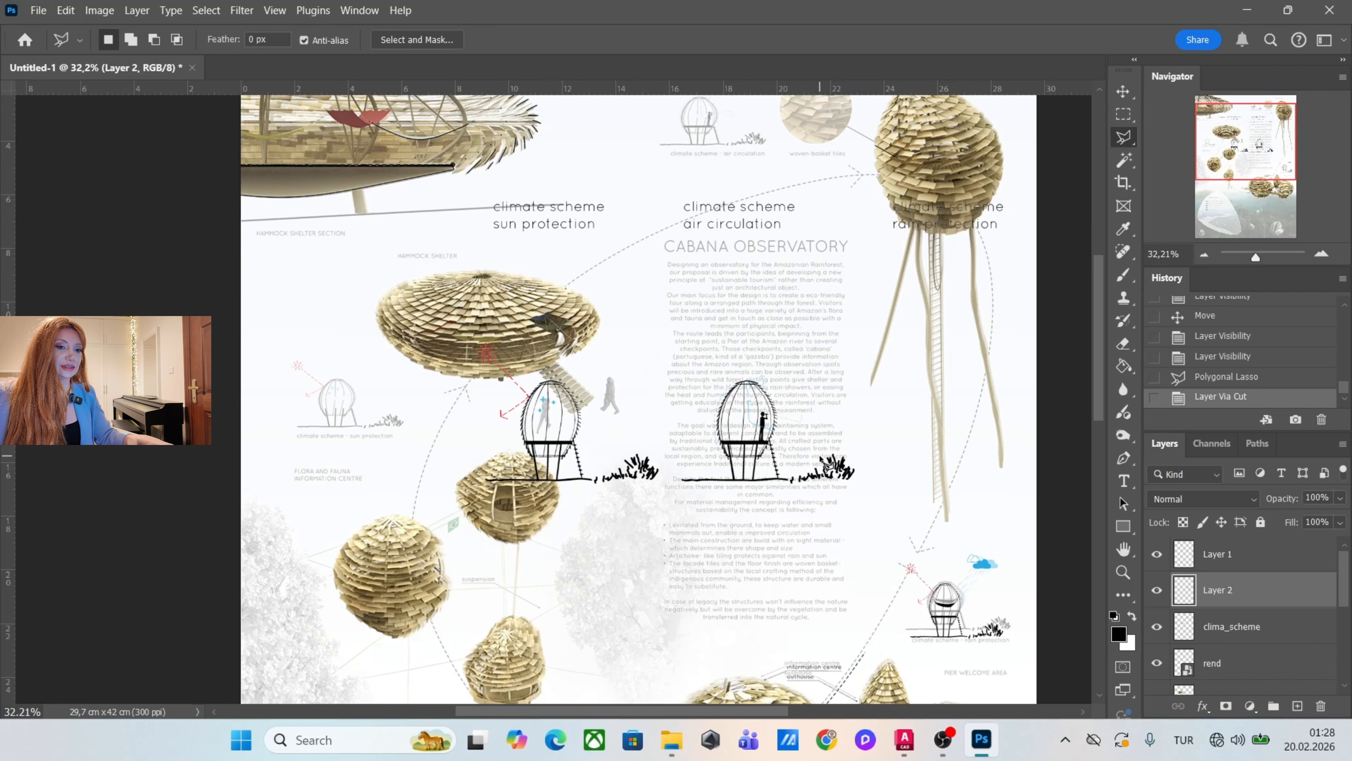
Scale down the air circulation sketch and align it over its faded reference beside the woven basket tiles.
click(1125, 96)
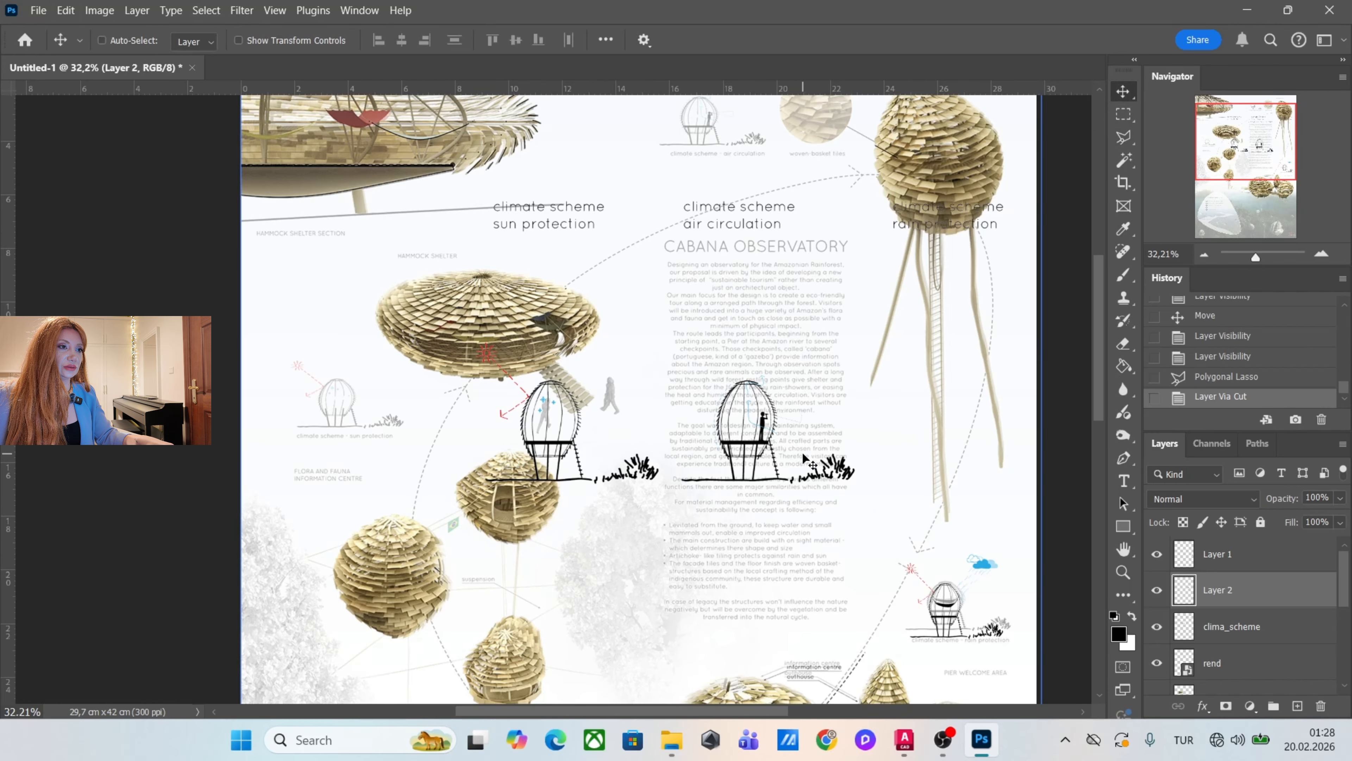
scroll(659, 532, down, 4)
scroll(688, 386, up, 4)
drag(740, 529, 685, 232)
key(ctrl+t)
drag(790, 243, 716, 191)
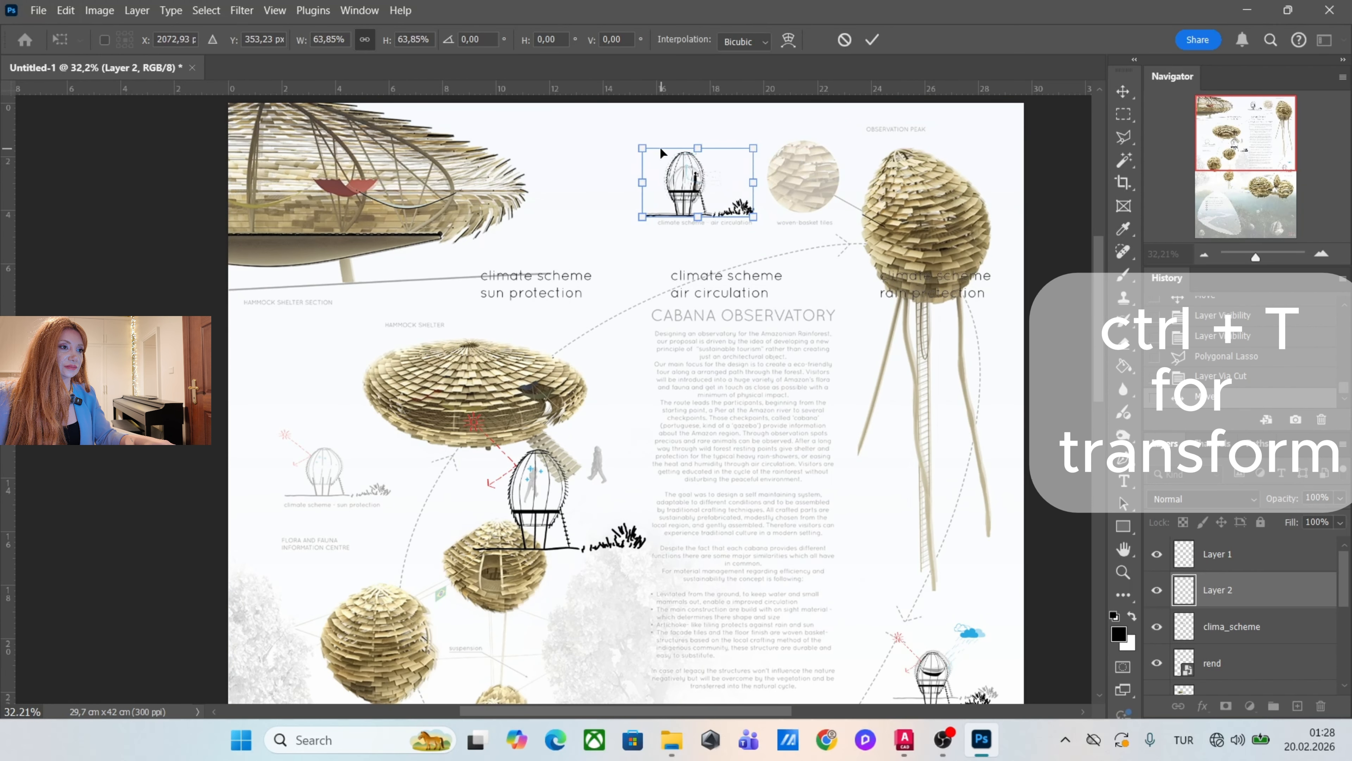
drag(644, 149, 650, 150)
key(Return)
scroll(713, 228, down, 3)
scroll(586, 421, up, 3)
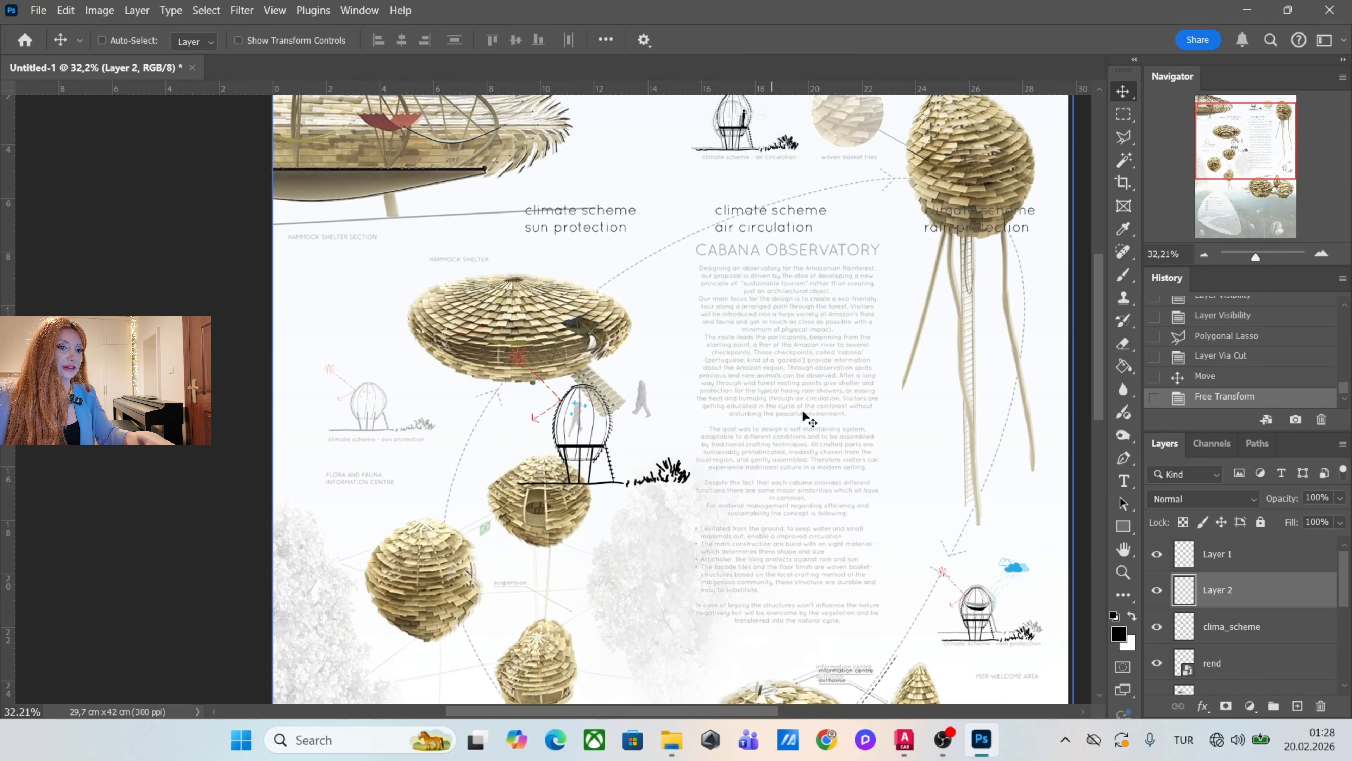
Move the remaining clima_scheme content lower on the poster and cut its three captions onto a separate layer.
click(1286, 633)
drag(622, 425, 595, 519)
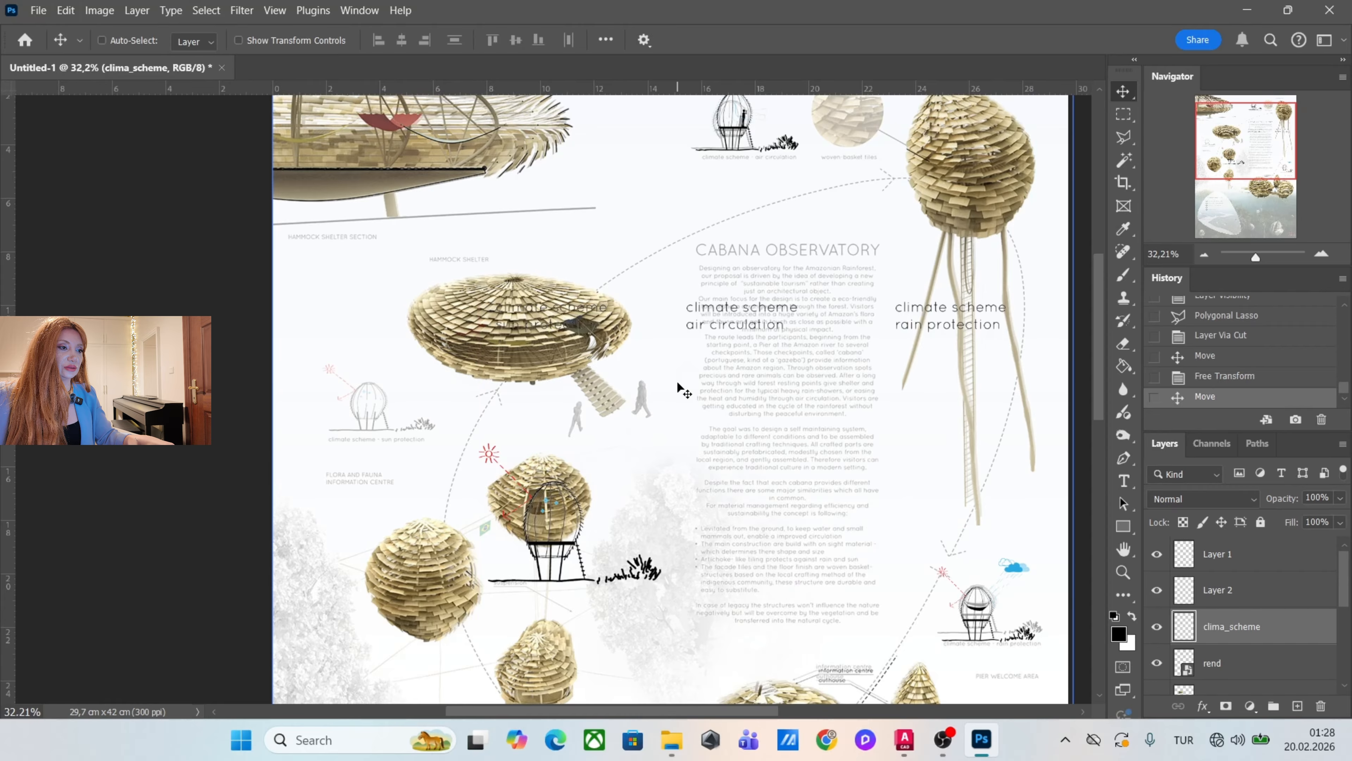
scroll(671, 379, down, 1)
key(m)
drag(987, 280, 428, 383)
right_click(728, 314)
click(776, 447)
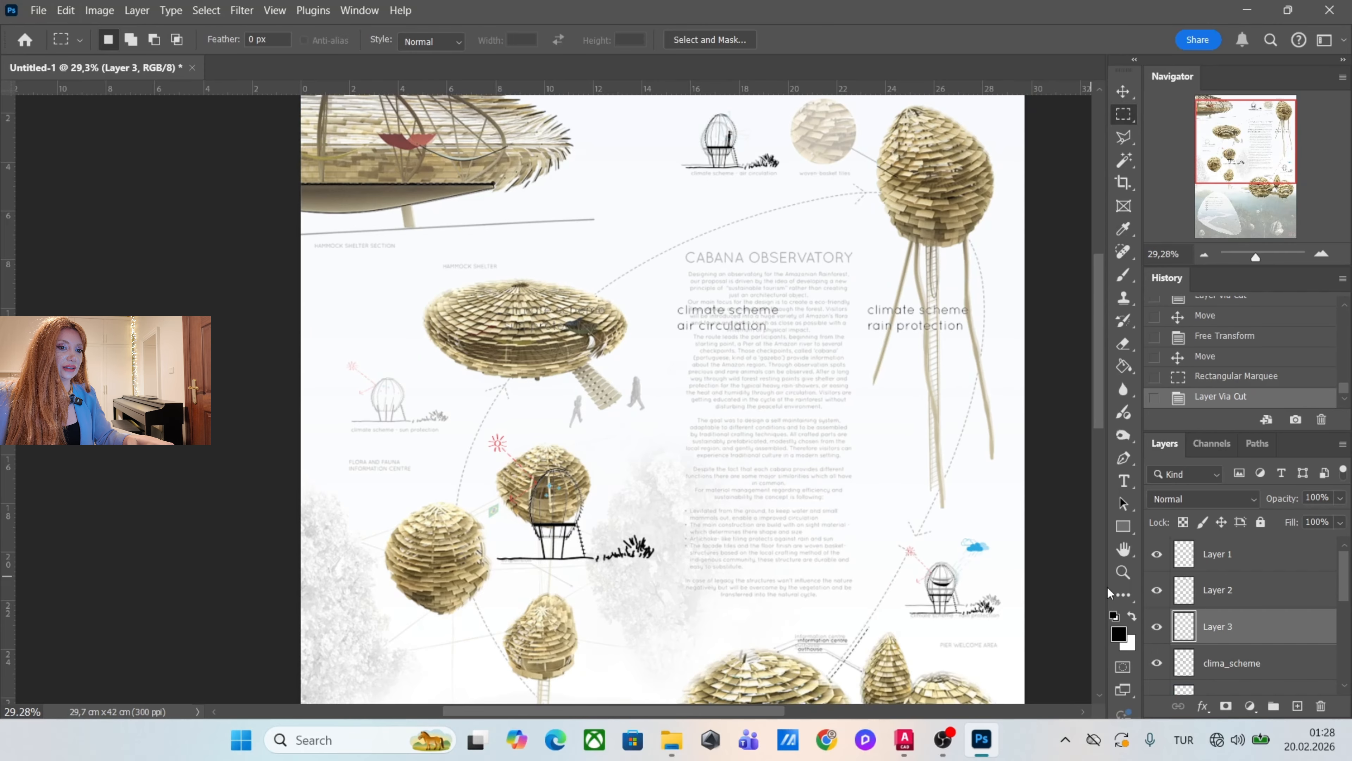
scroll(711, 367, up, 1)
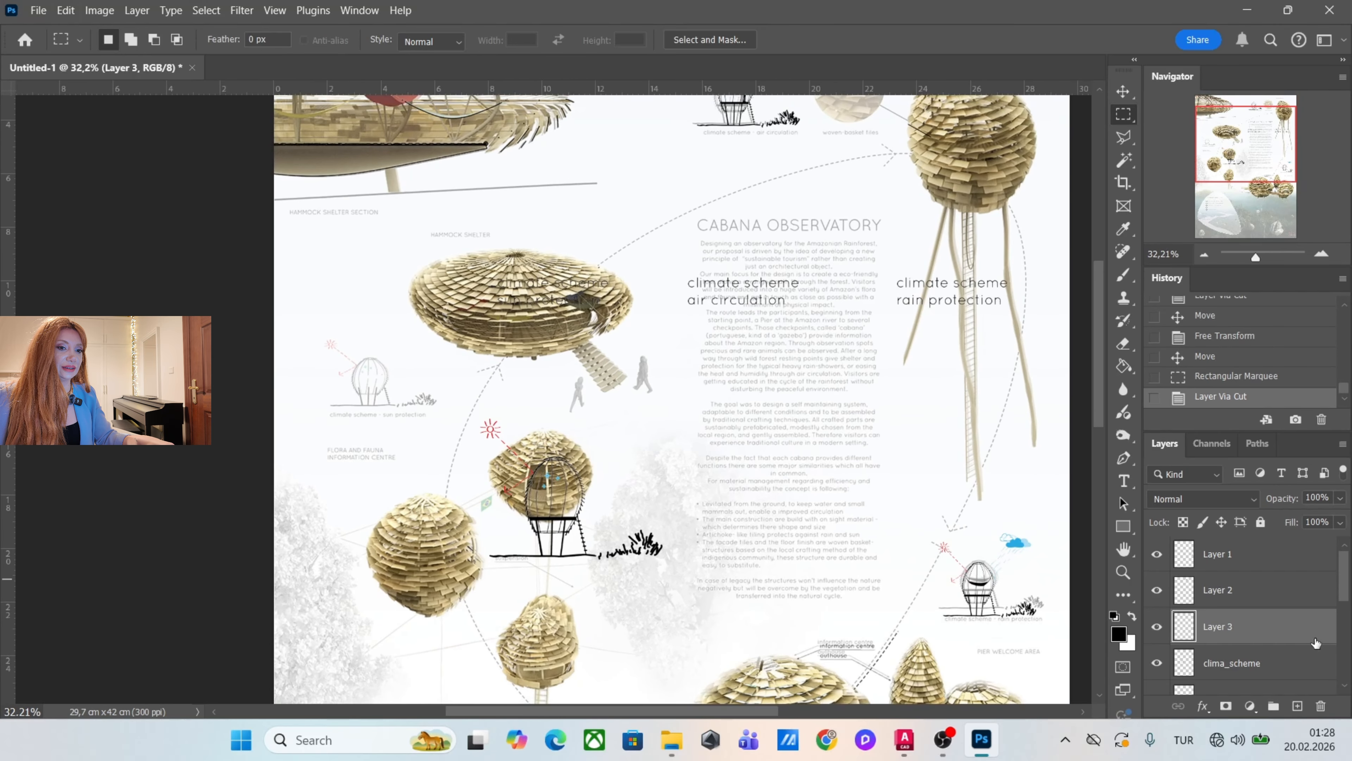
Scale down the sun protection sketch on clima_scheme and align it over its faded reference above the flora and fauna label.
click(1280, 663)
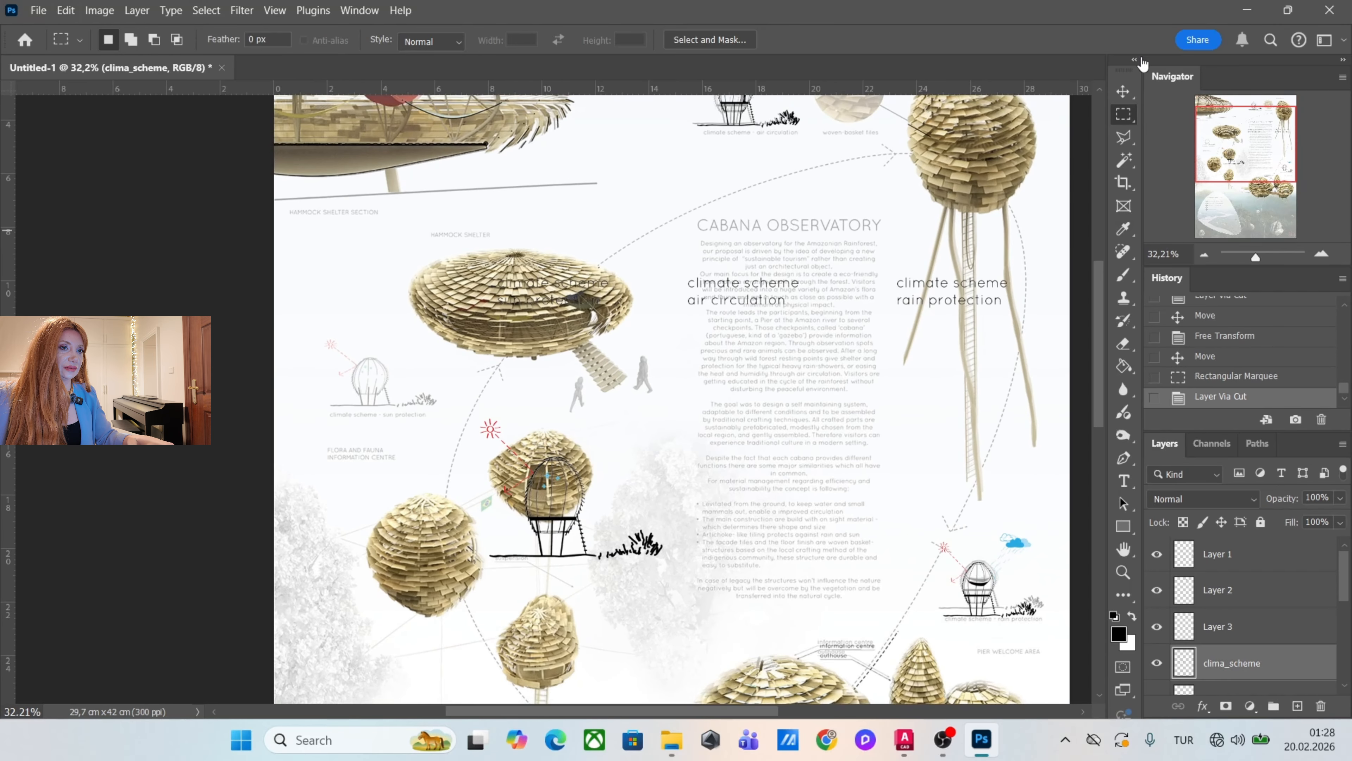
click(1123, 91)
mouse_move(612, 472)
mouse_down()
mouse_move(606, 392)
mouse_move(480, 389)
mouse_move(463, 376)
mouse_up()
key(ctrl+t)
mouse_move(513, 462)
mouse_down()
mouse_move(427, 396)
mouse_move(462, 418)
mouse_up()
key(Return)
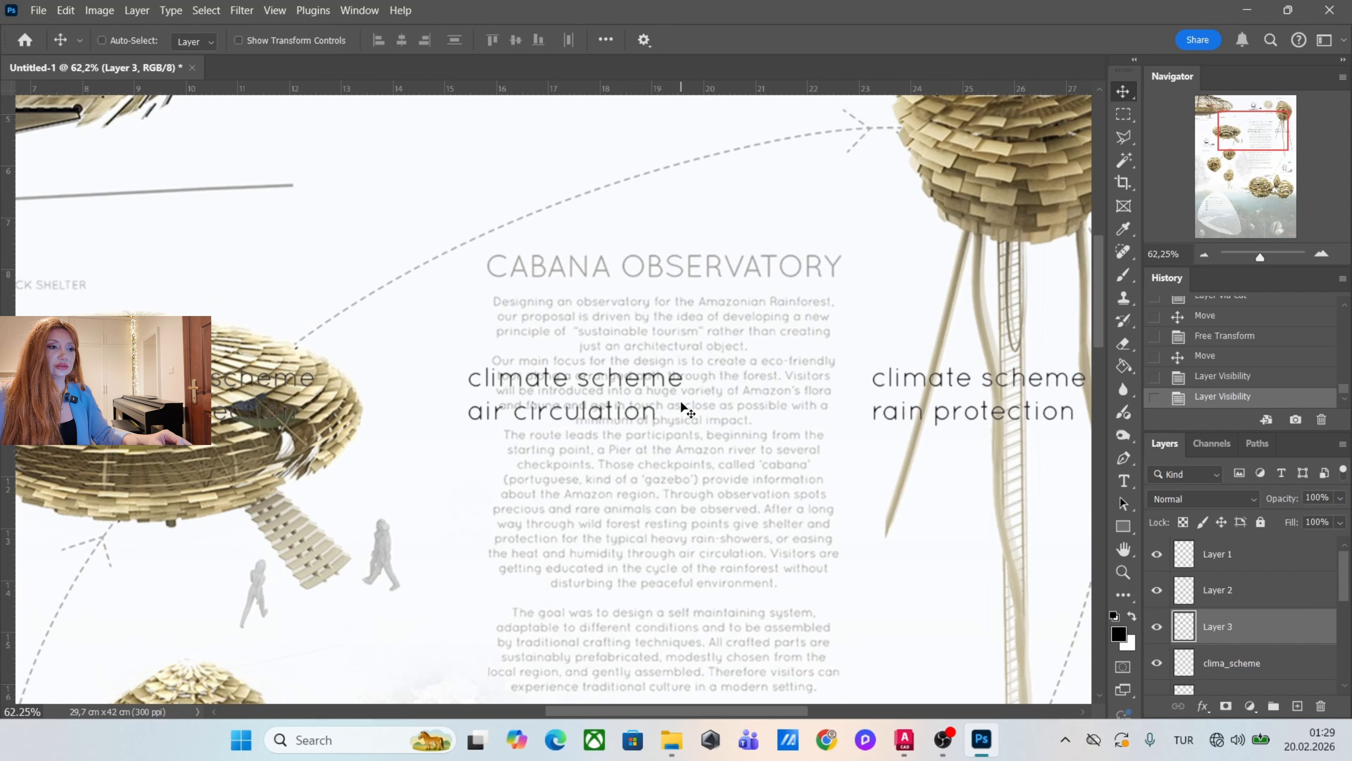
Select the layer holding the three climate captions and move them above the CABANA OBSERVATORY title.
scroll(666, 397, up, 8)
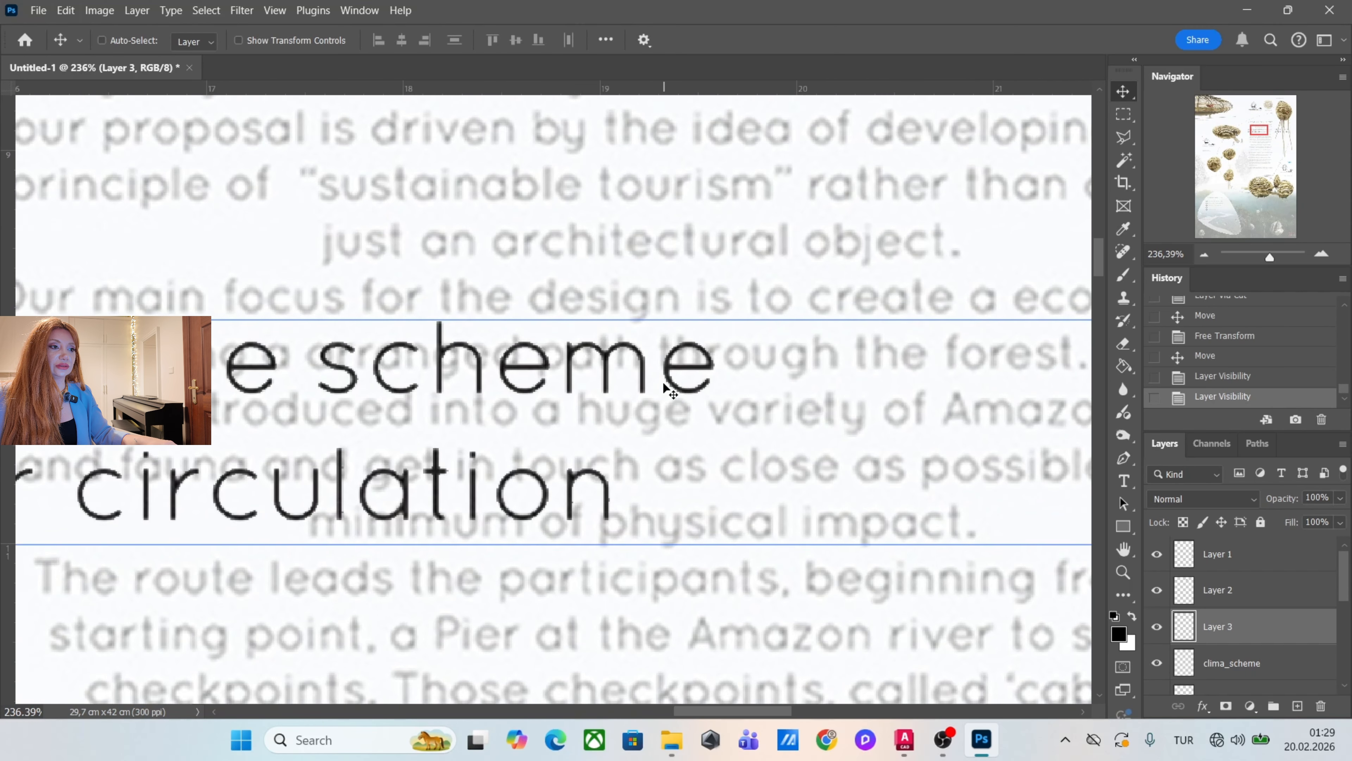
right_click(656, 381)
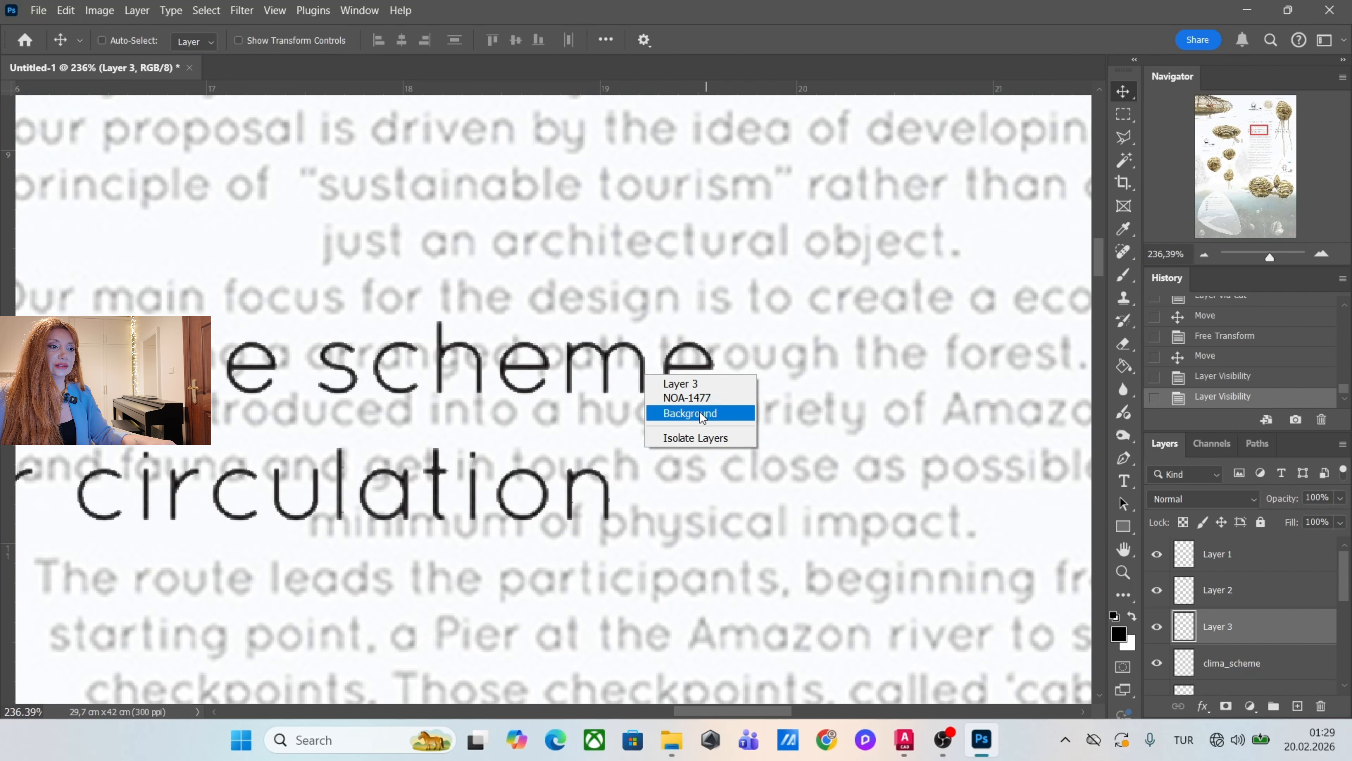
scroll(721, 393, down, 2)
right_click(701, 389)
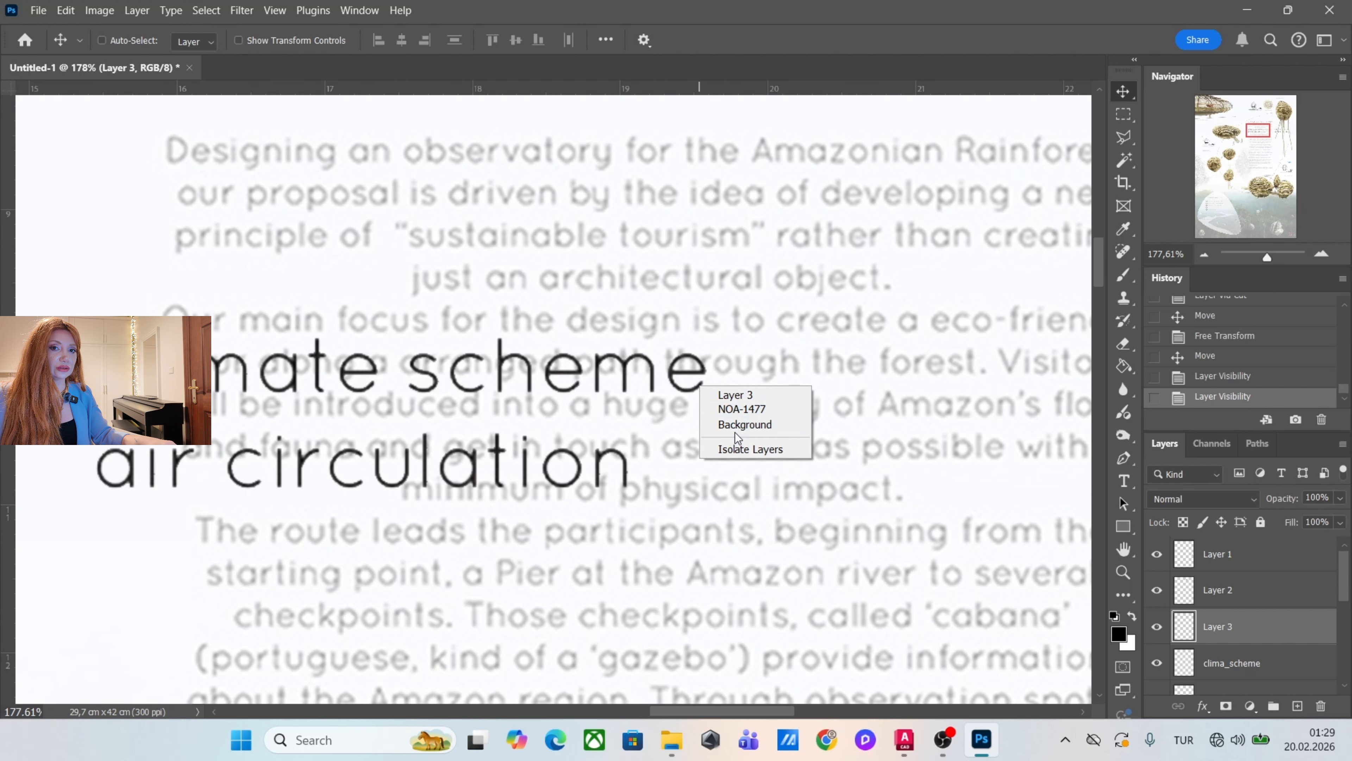
click(728, 396)
scroll(736, 392, down, 12)
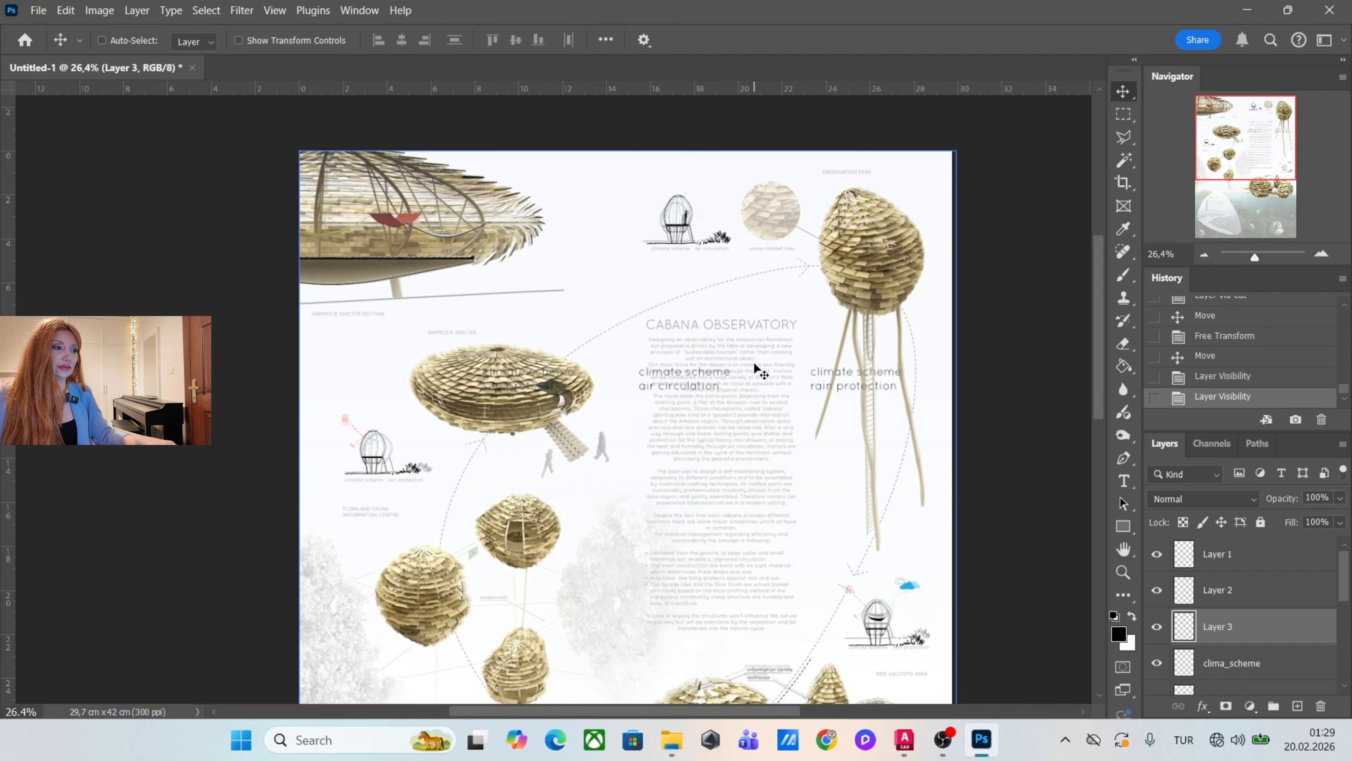
scroll(737, 386, up, 5)
scroll(748, 393, up, 1)
drag(849, 418, 829, 327)
scroll(686, 416, down, 1)
scroll(685, 417, down, 1)
scroll(729, 367, up, 1)
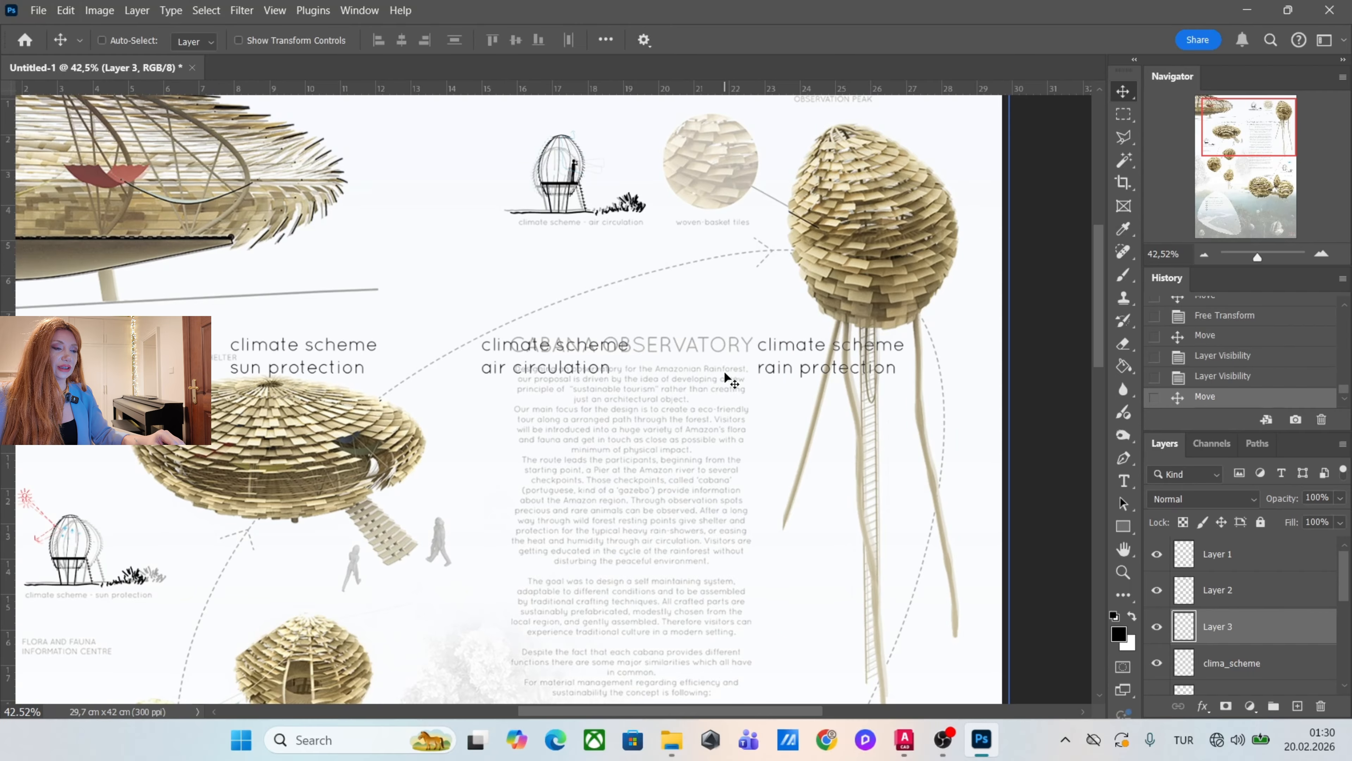
scroll(813, 332, up, 2)
drag(930, 399, 768, 338)
scroll(735, 328, down, 2)
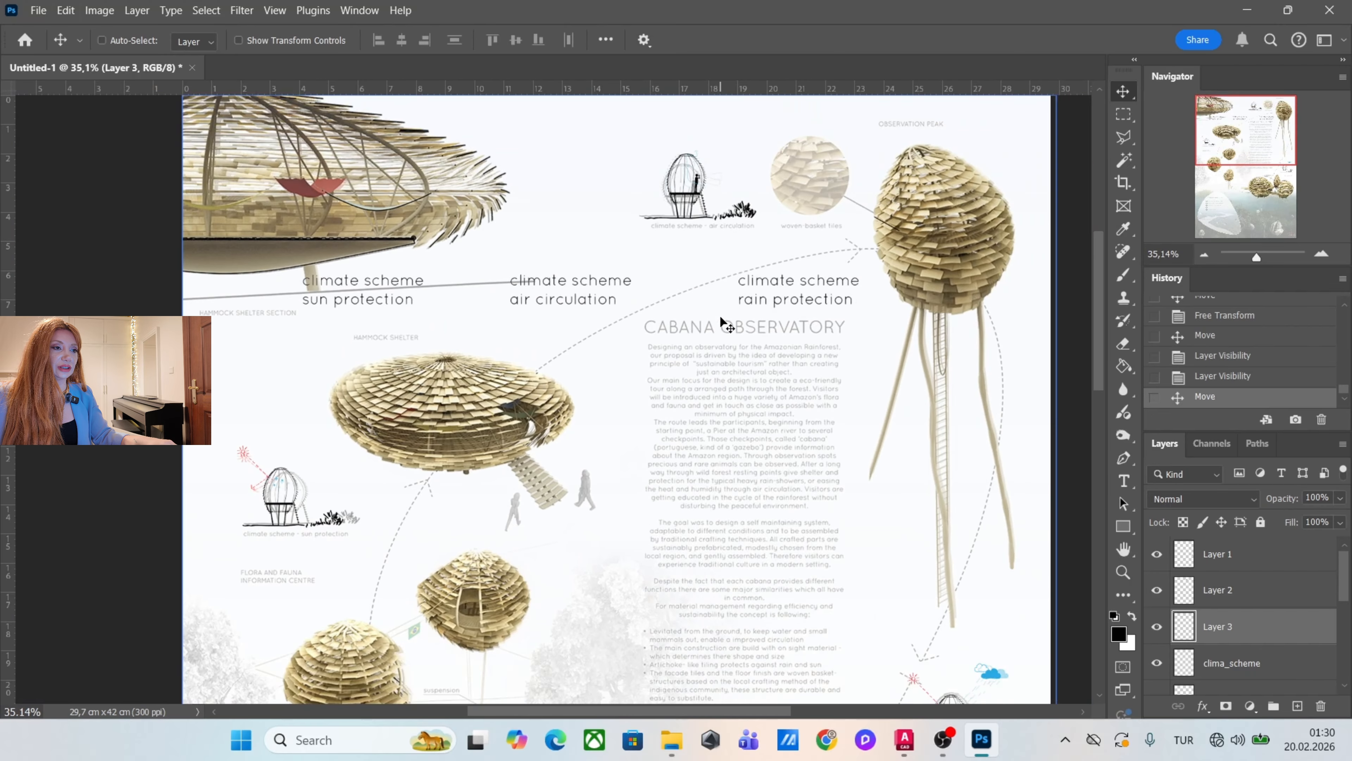
Marquee-select the rain protection caption, place it scaled down beneath the sketch beside the woven basket tiles, and deselect it.
scroll(750, 399, down, 2)
scroll(725, 262, up, 3)
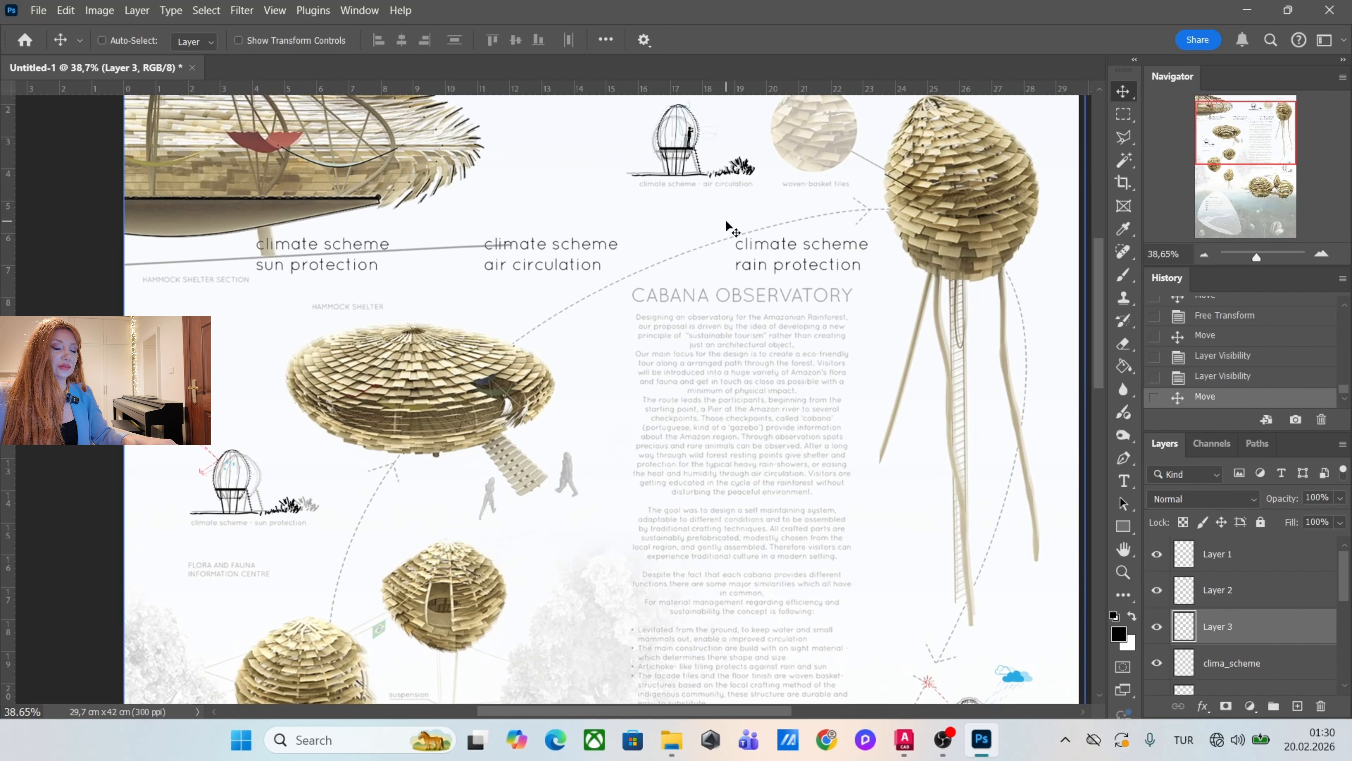
click(1122, 115)
drag(886, 224, 662, 315)
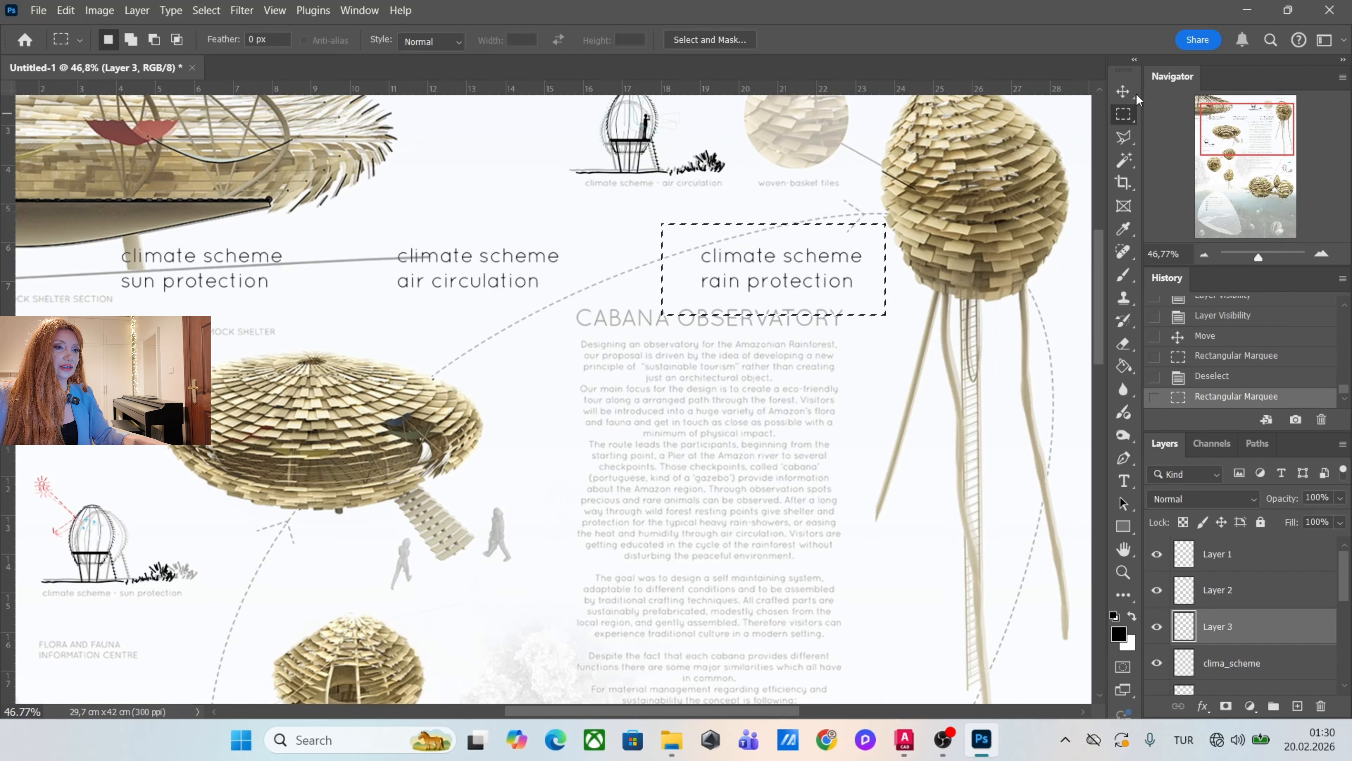
click(1123, 92)
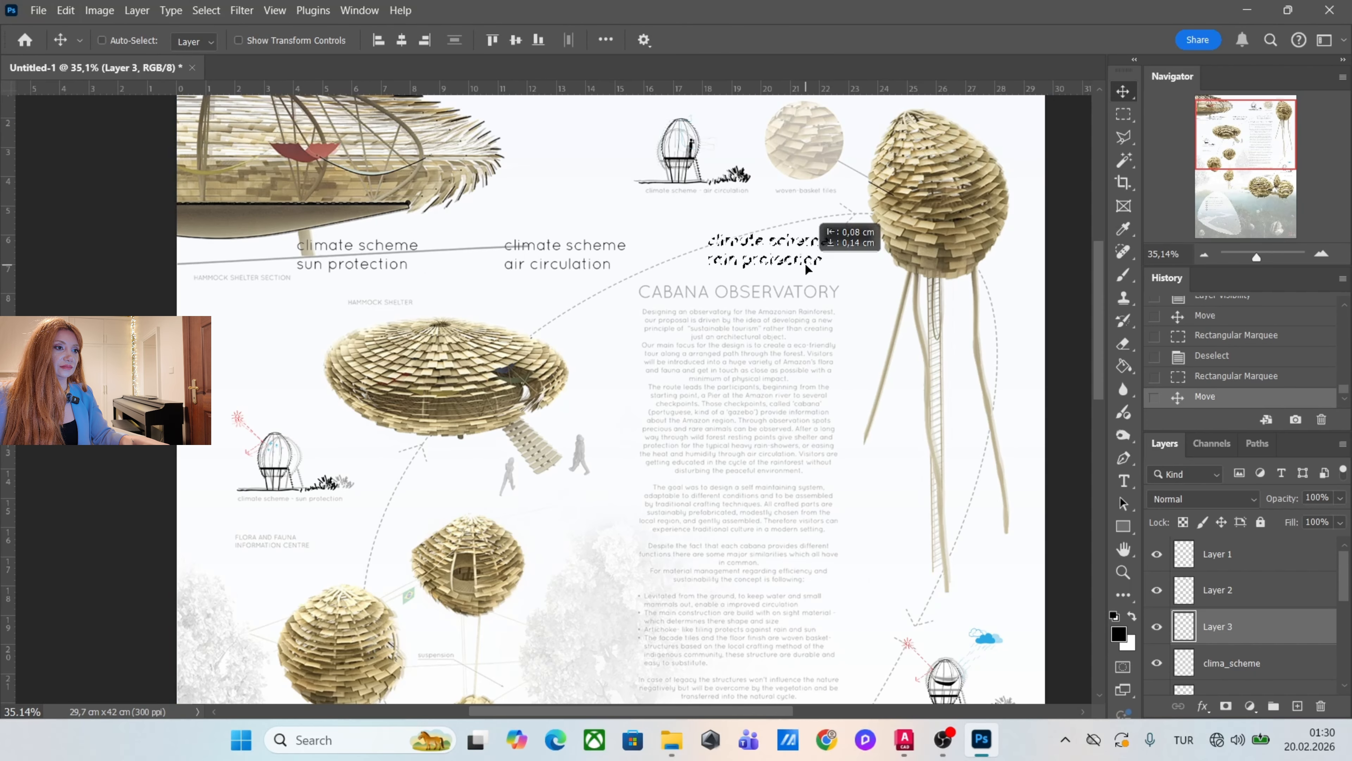
drag(808, 266, 733, 214)
key(ctrl+t)
key(Return)
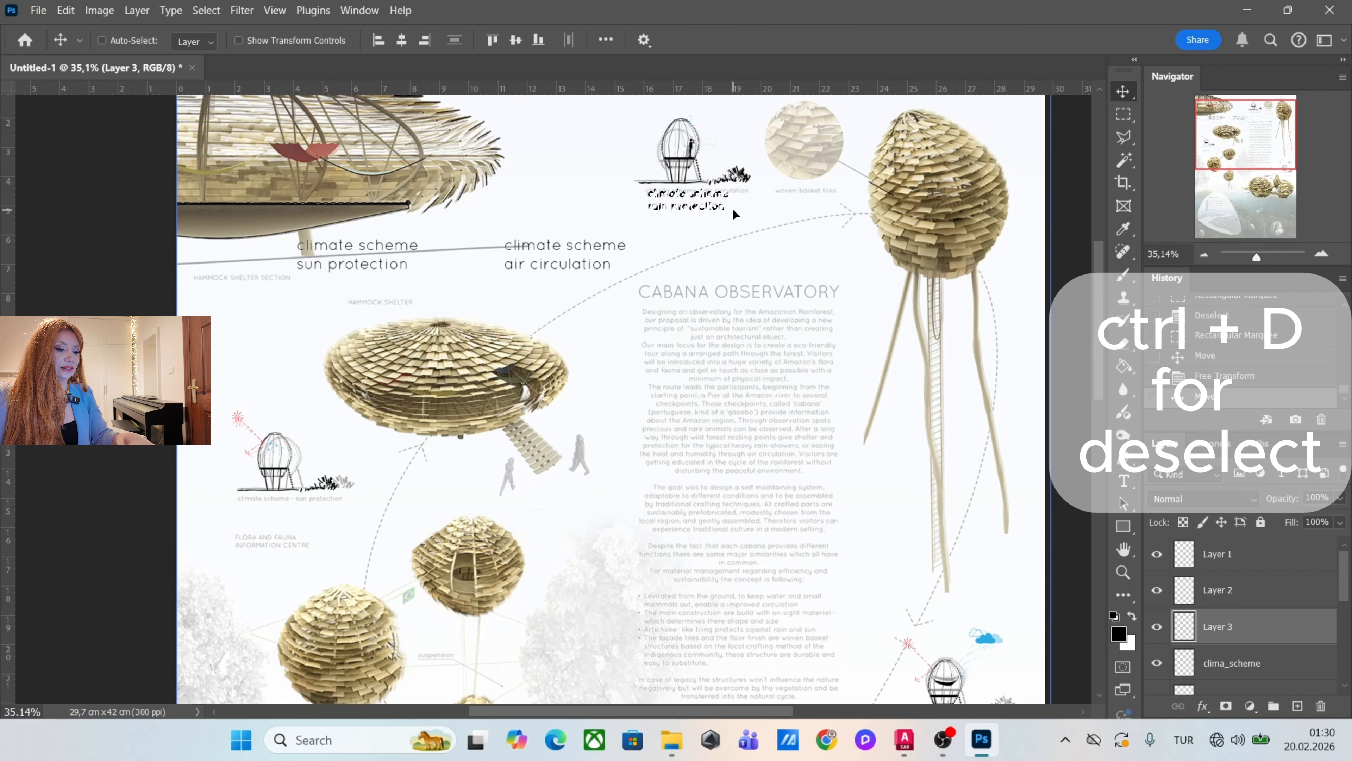
key(ctrl+d)
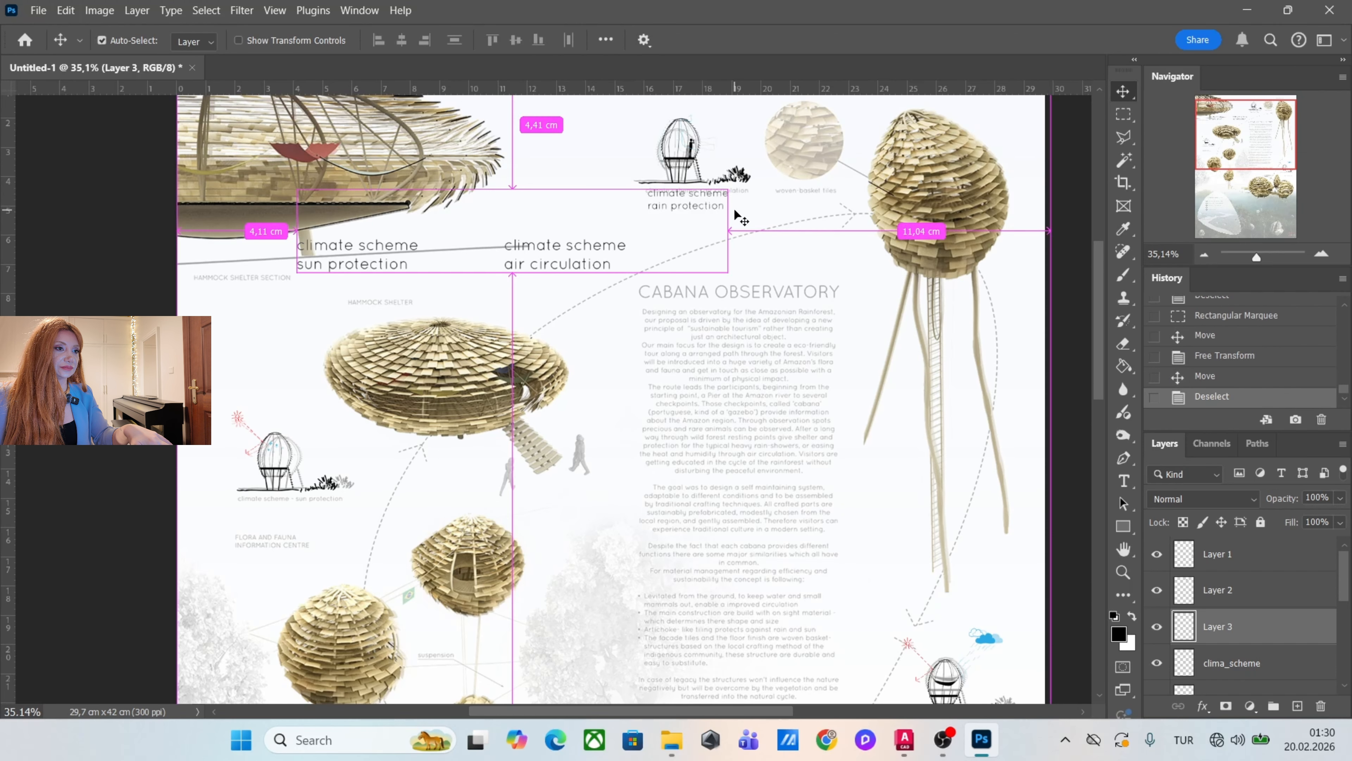
Marquee-select the air circulation caption, place it scaled down beneath the sketch above the flora and fauna label, and deselect it.
key(m)
scroll(609, 274, down, 1)
drag(667, 243, 508, 315)
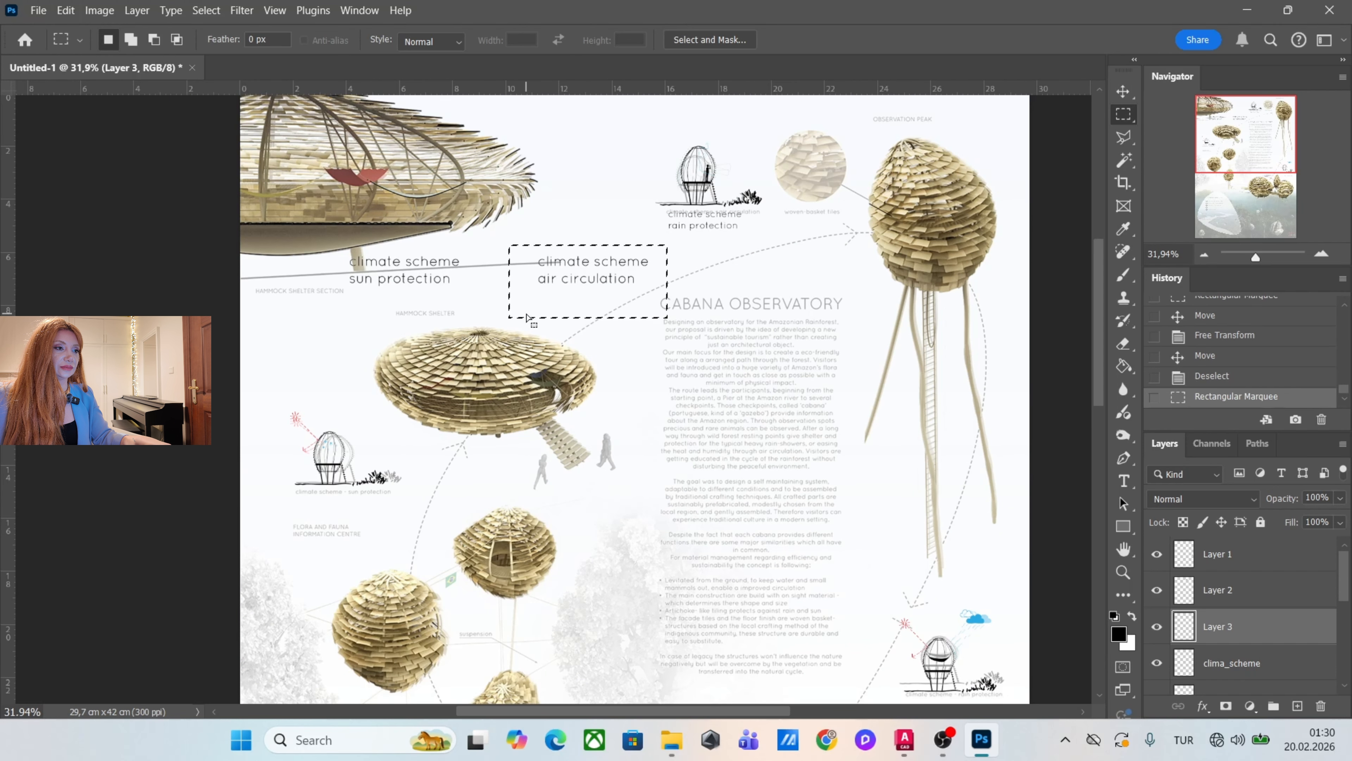
scroll(577, 312, down, 1)
scroll(577, 312, up, 1)
click(1123, 90)
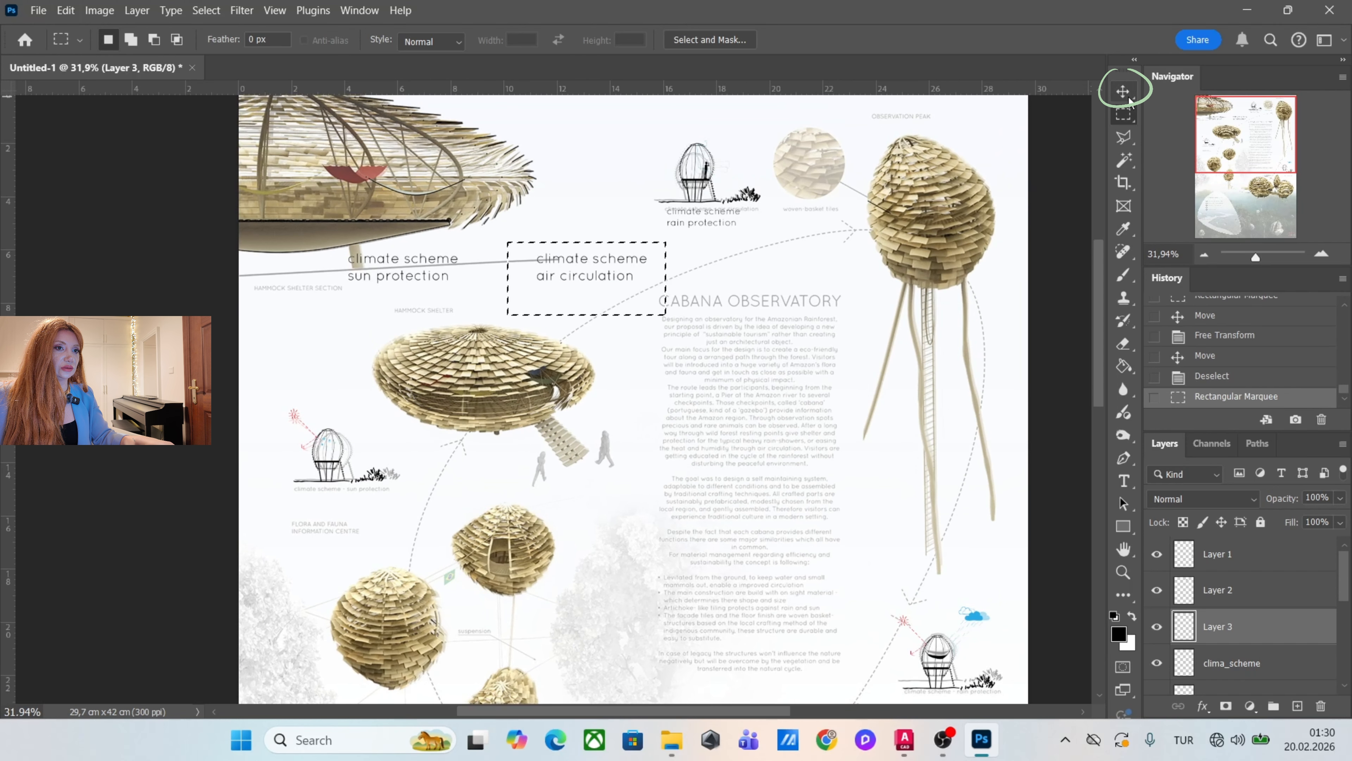
drag(595, 261, 343, 511)
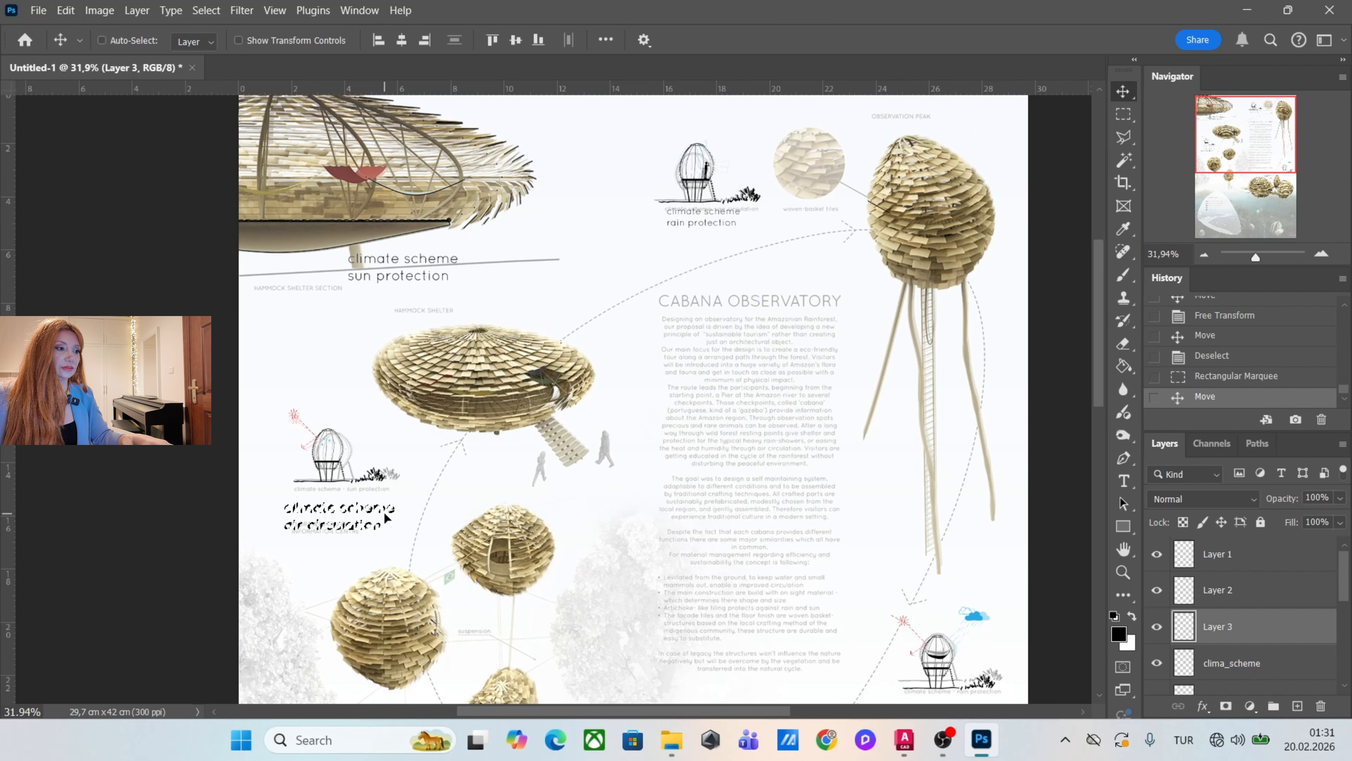
key(ctrl+t)
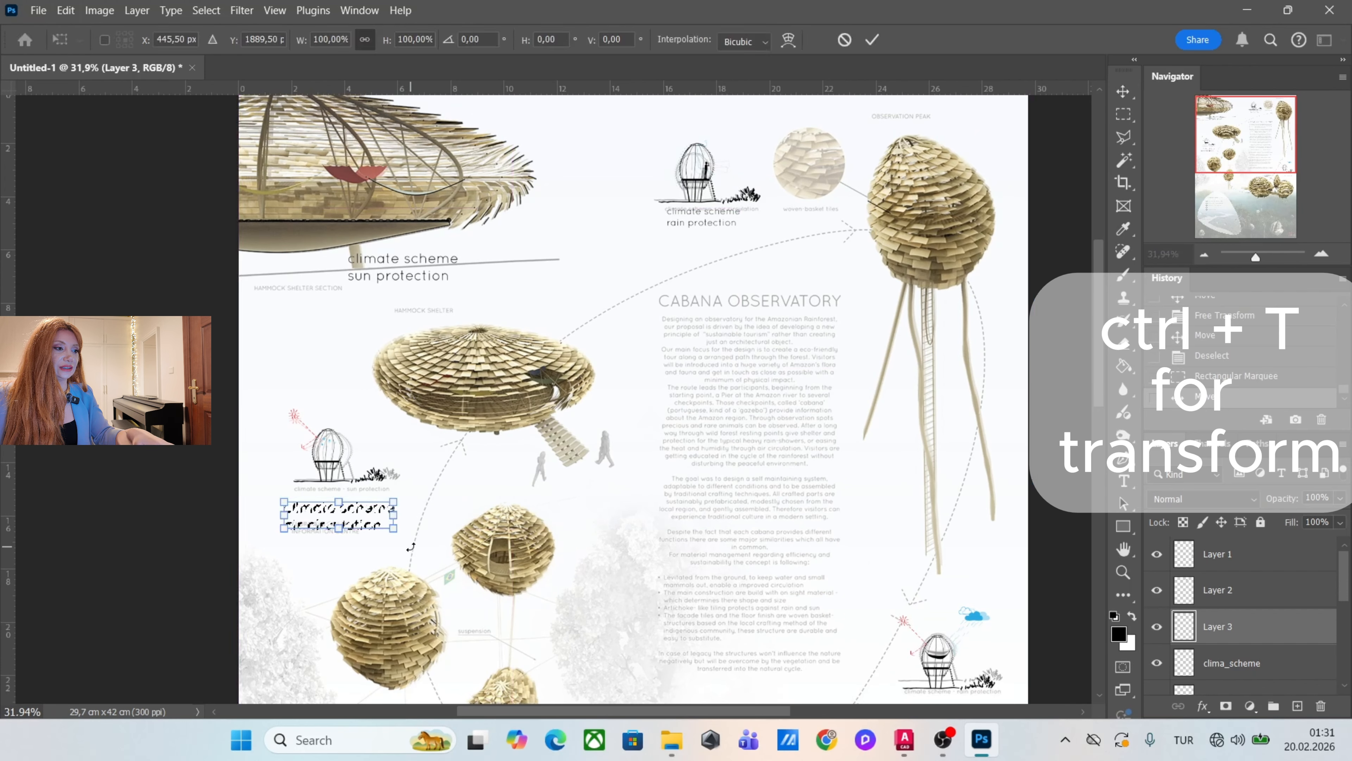
mouse_move(399, 533)
mouse_down()
mouse_move(447, 535)
mouse_move(416, 503)
mouse_move(352, 518)
mouse_move(387, 523)
mouse_up()
key(Return)
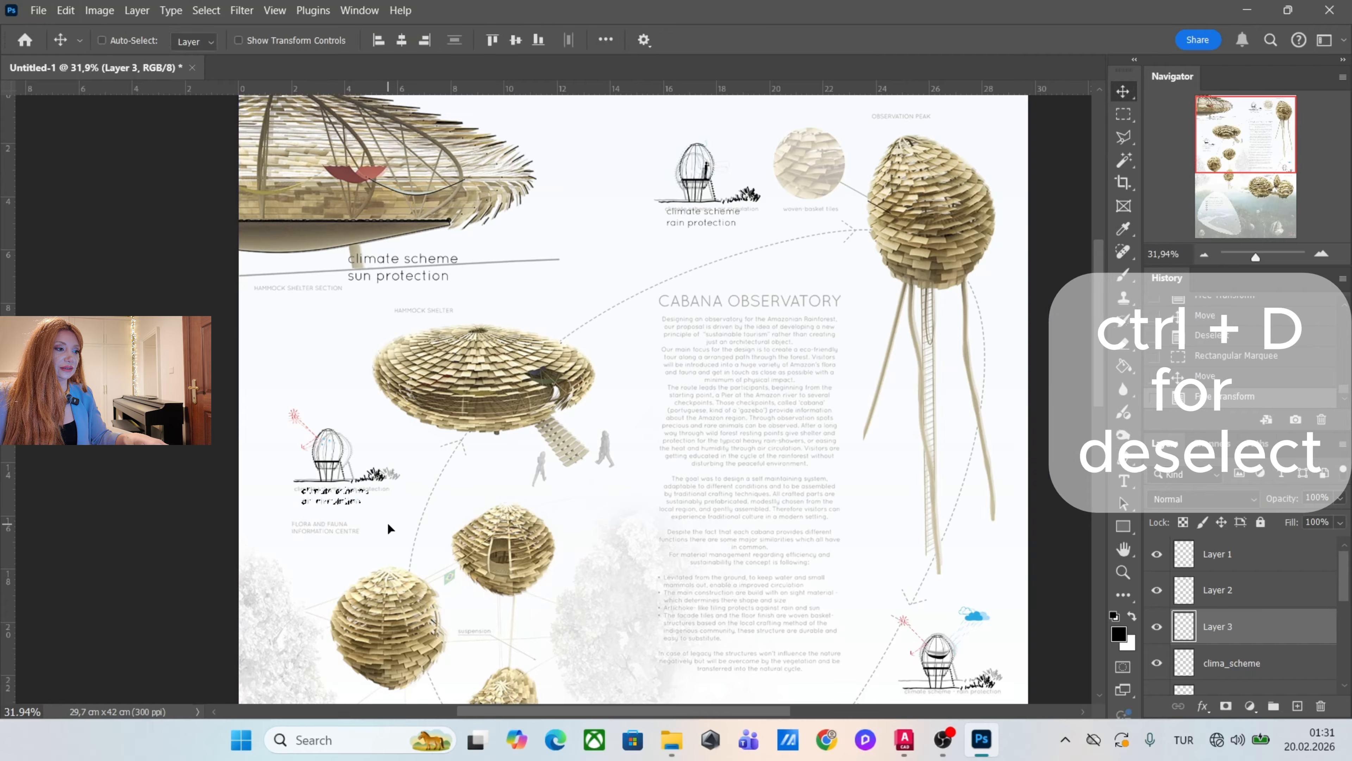
key(ctrl+d)
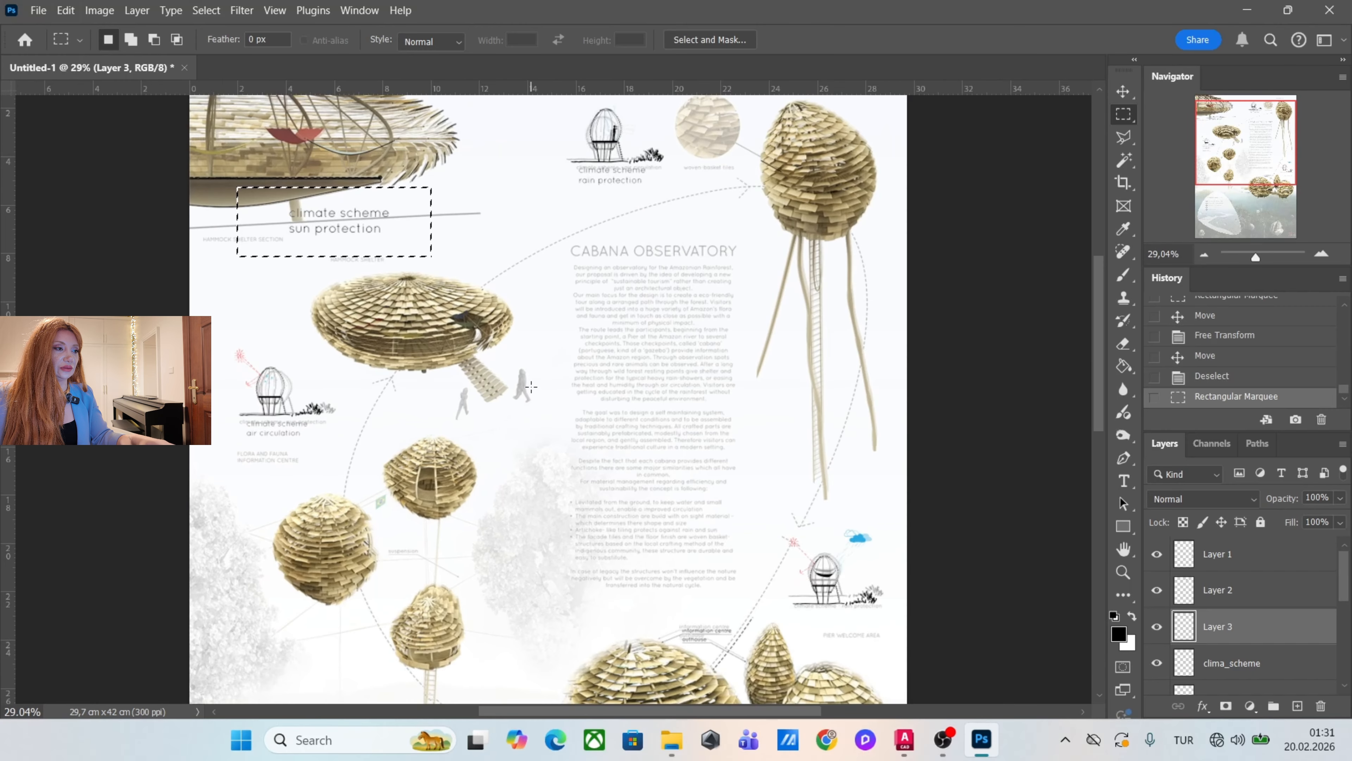
Place the marquee-selected sun protection caption beneath the sketch above the pier welcome area label, scale it down and deselect it.
key(v)
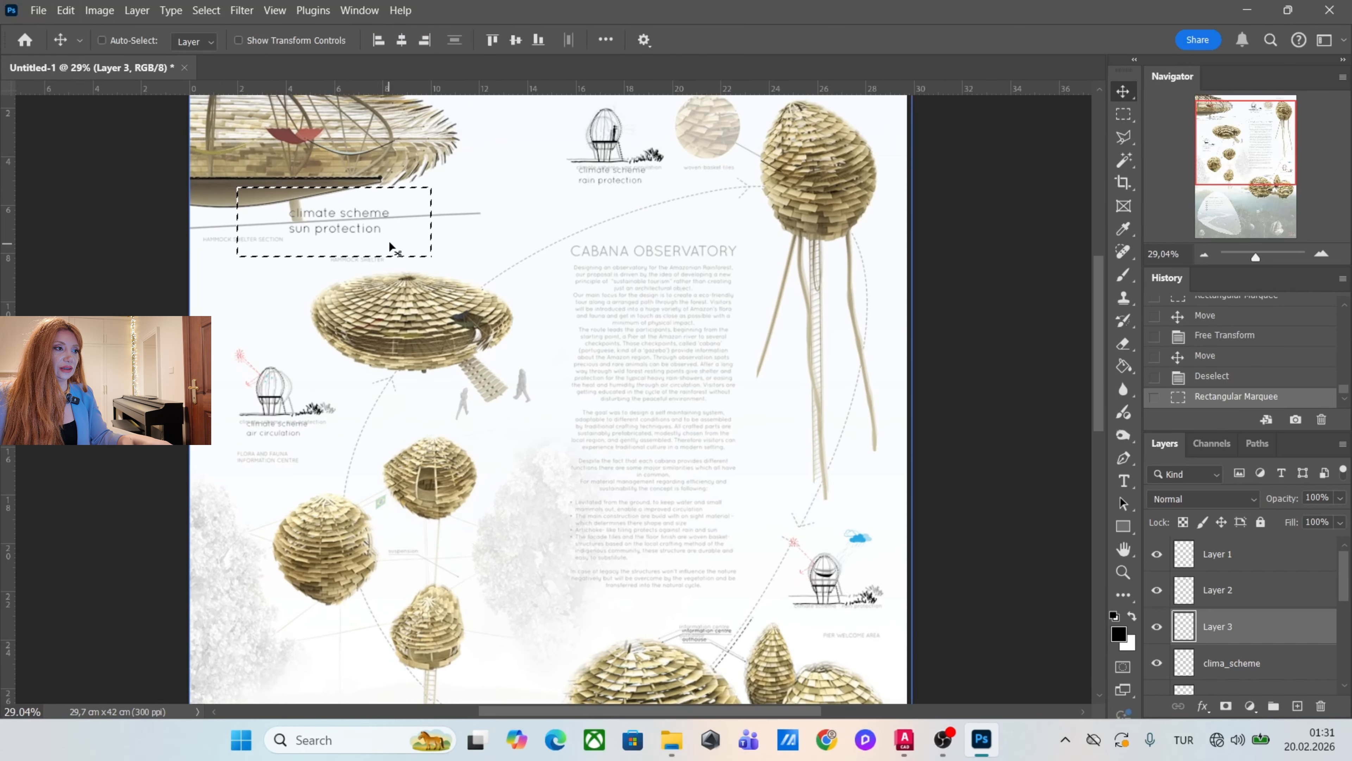
mouse_move(401, 247)
mouse_down()
mouse_move(718, 424)
mouse_move(859, 654)
mouse_move(817, 636)
mouse_move(870, 635)
mouse_move(858, 619)
mouse_up()
key(ctrl+t)
key(Return)
key(ctrl)
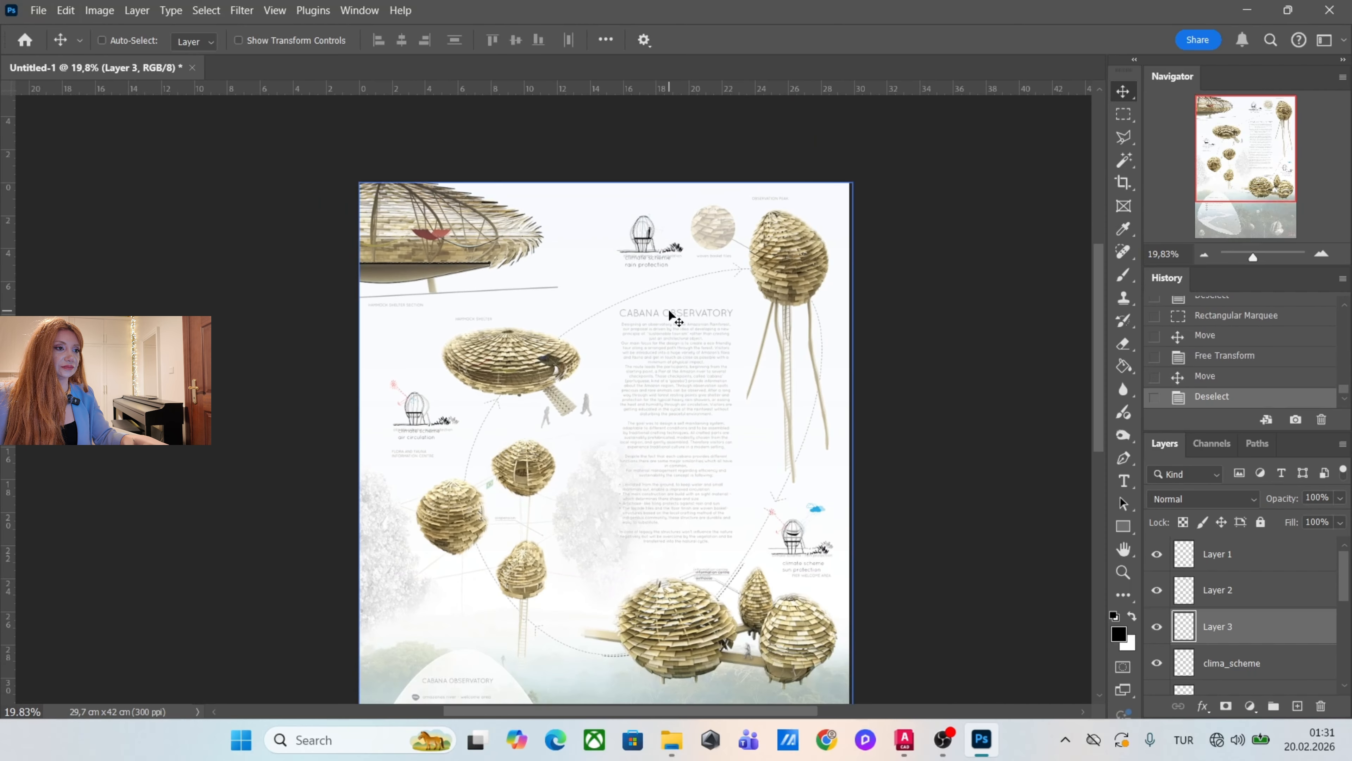
Toggle the visibility of the captions layer to compare its placement with the faded reference captions.
click(1157, 627)
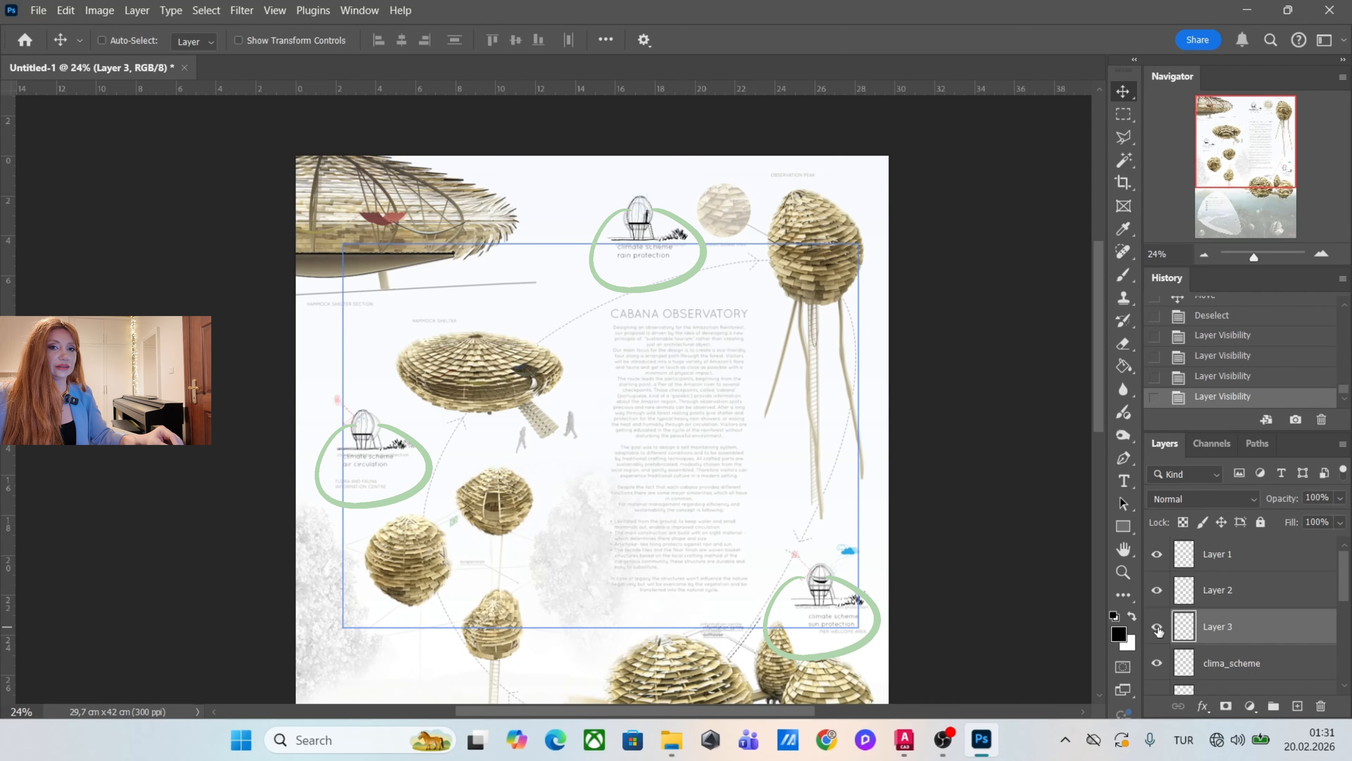
click(1157, 626)
click(1156, 626)
click(1156, 627)
click(1157, 626)
click(1157, 627)
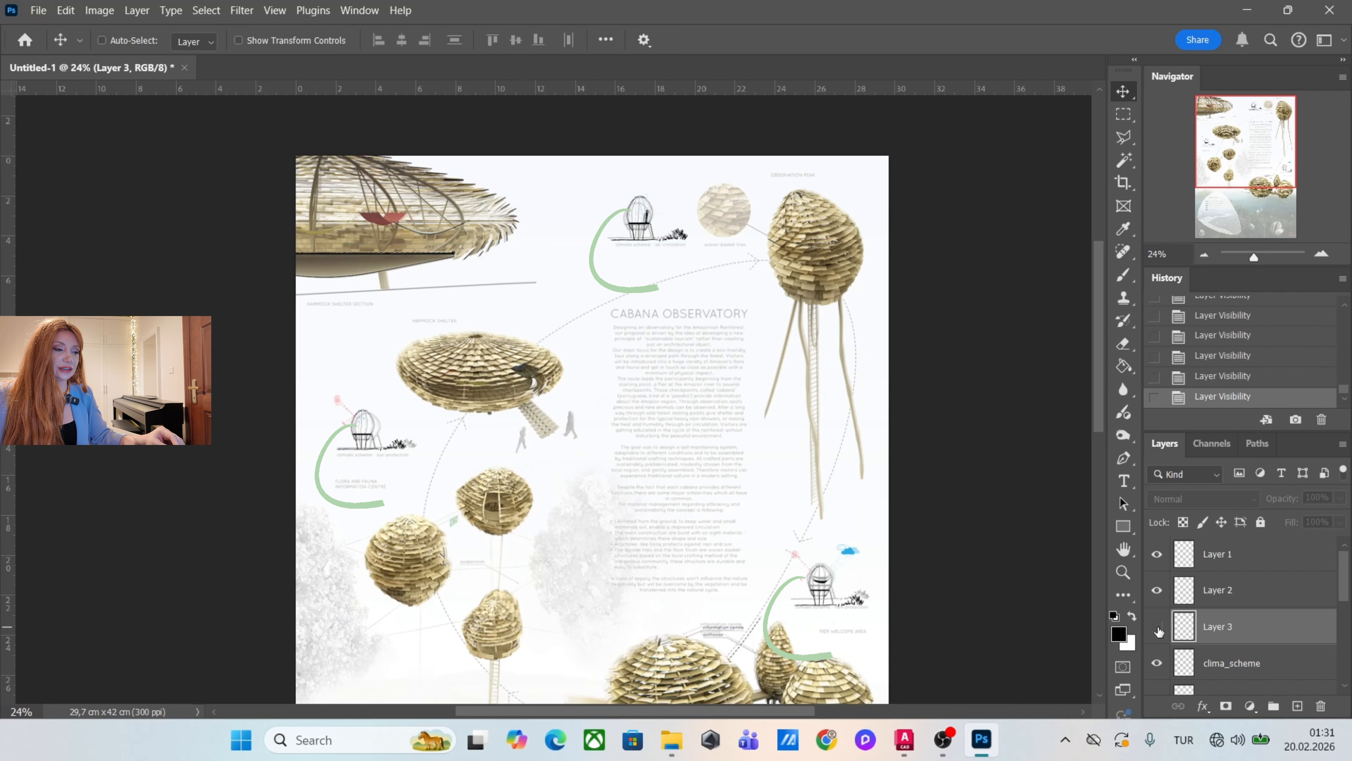
click(1159, 631)
Add a horizontal text reading "CABANA OBSERVATORY" over the faded title of the description text.
scroll(566, 324, down, 1)
scroll(743, 416, up, 4)
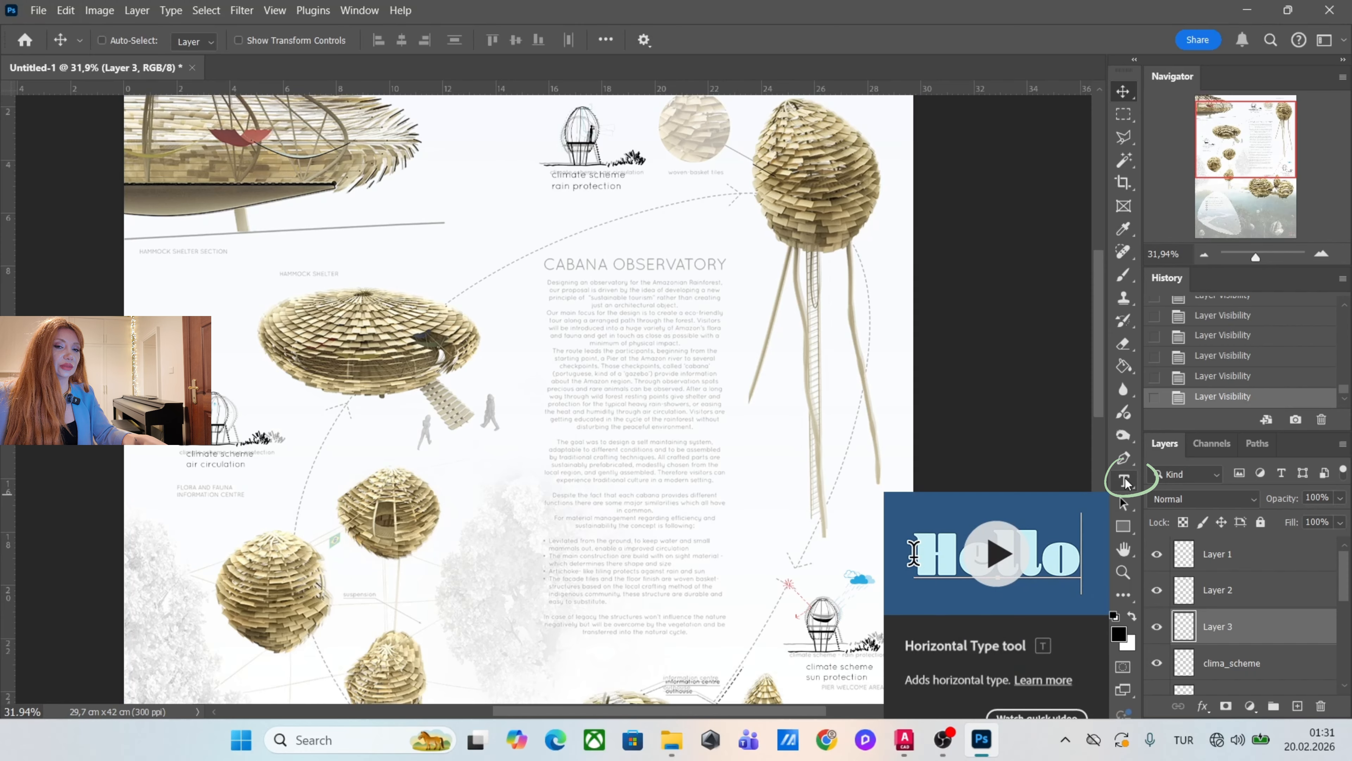
click(1125, 481)
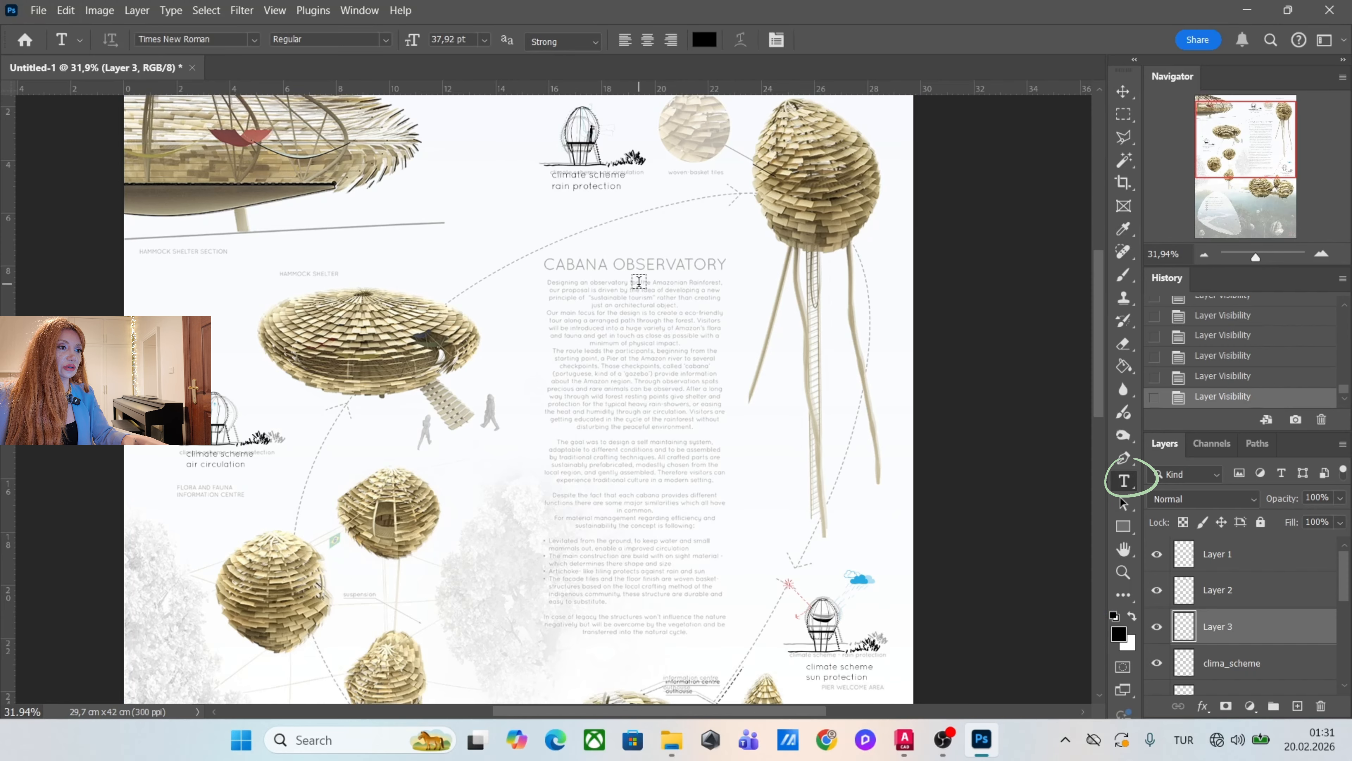
click(547, 264)
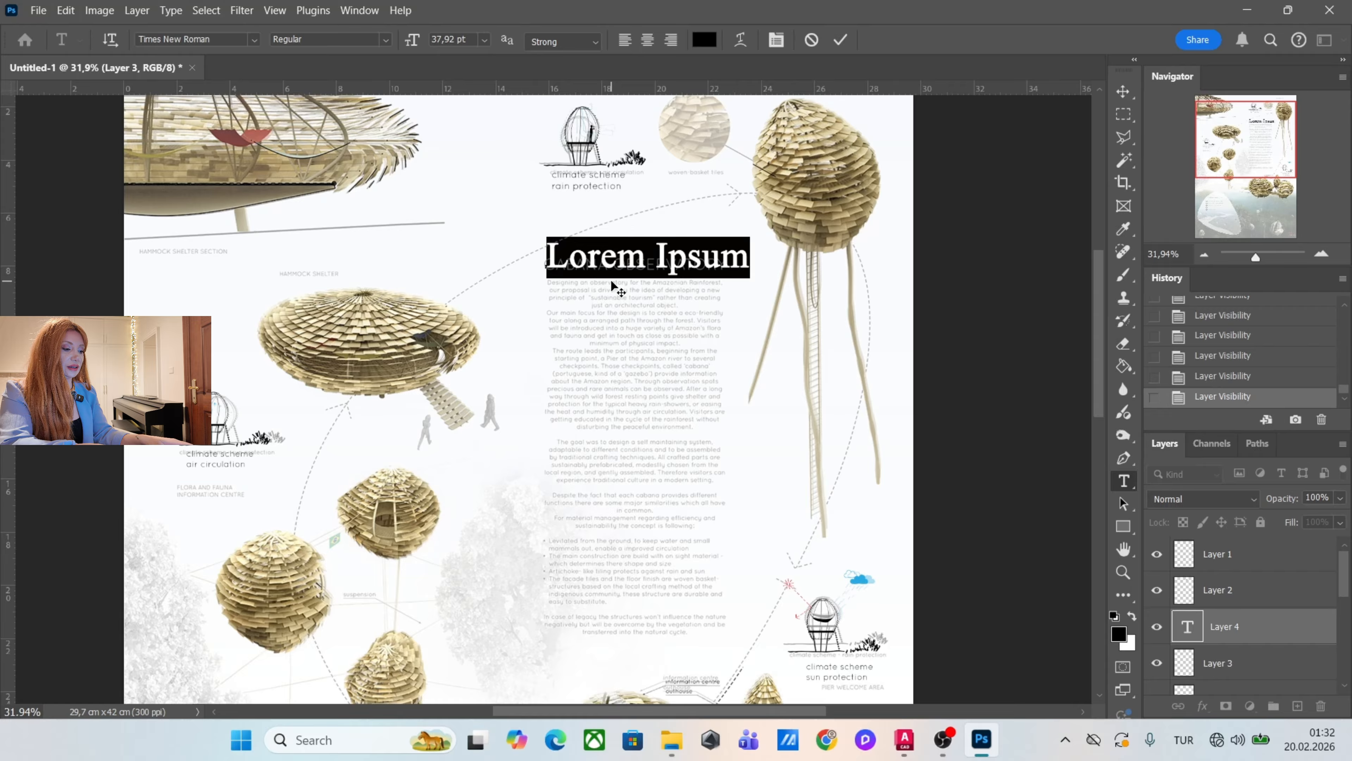
text(CABANA   )
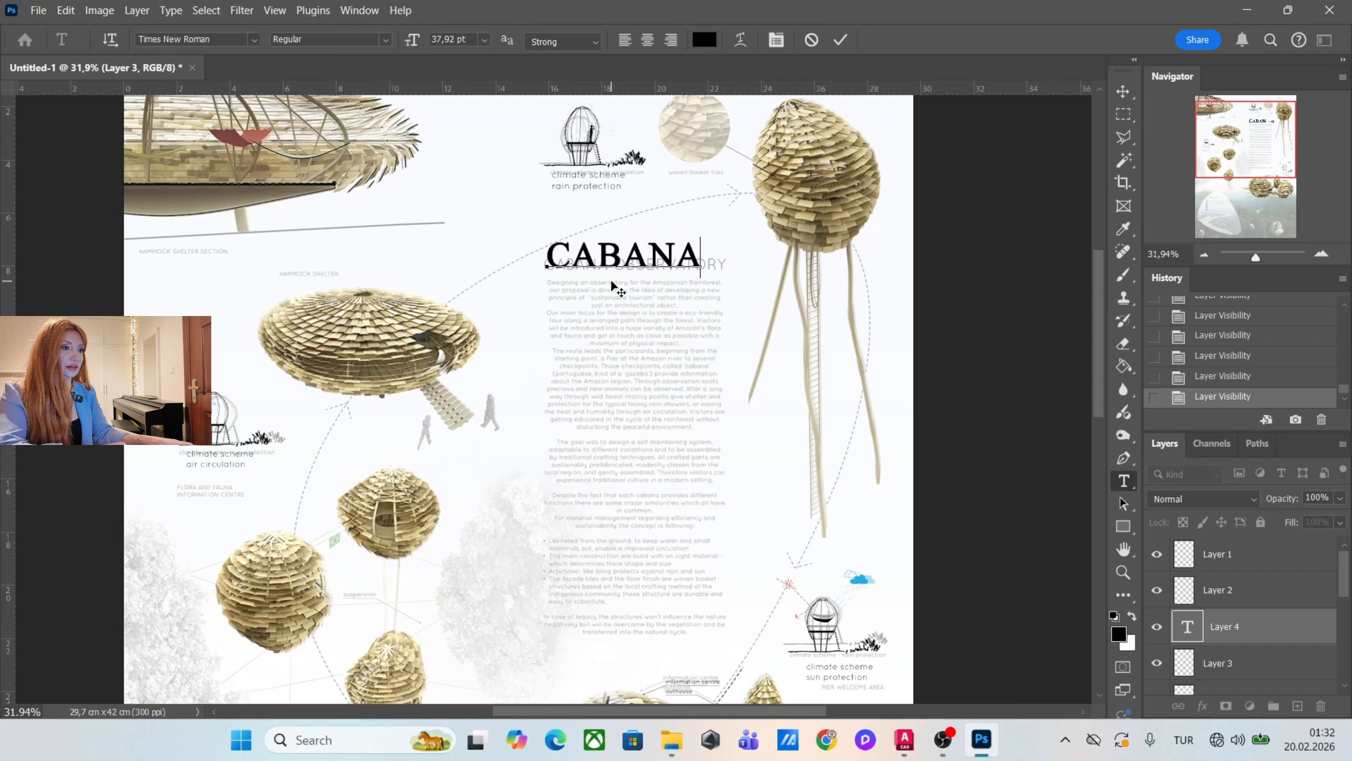
text(OBSERVATO)
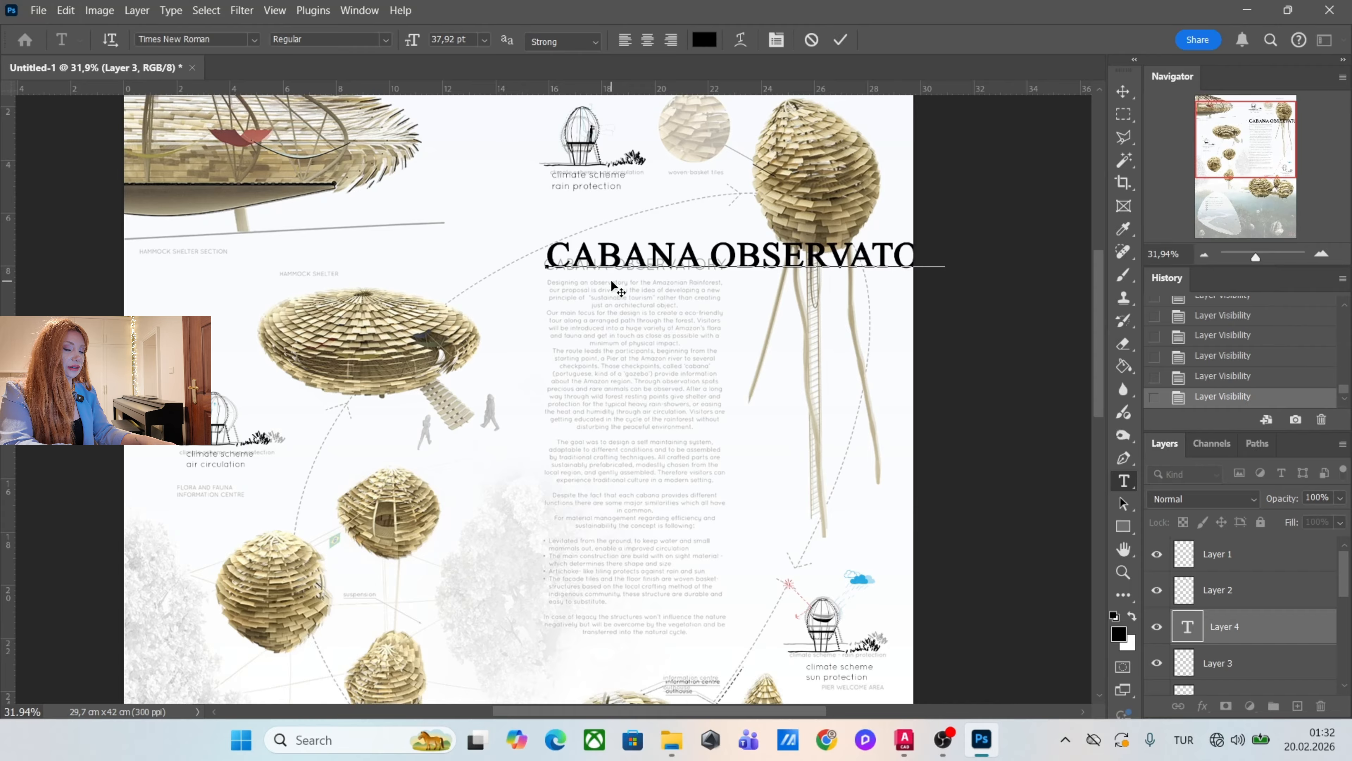
Scale down the CABANA OBSERVATORY text and align it over the faded reference title.
click(1123, 92)
drag(839, 263, 684, 239)
key(ctrl)
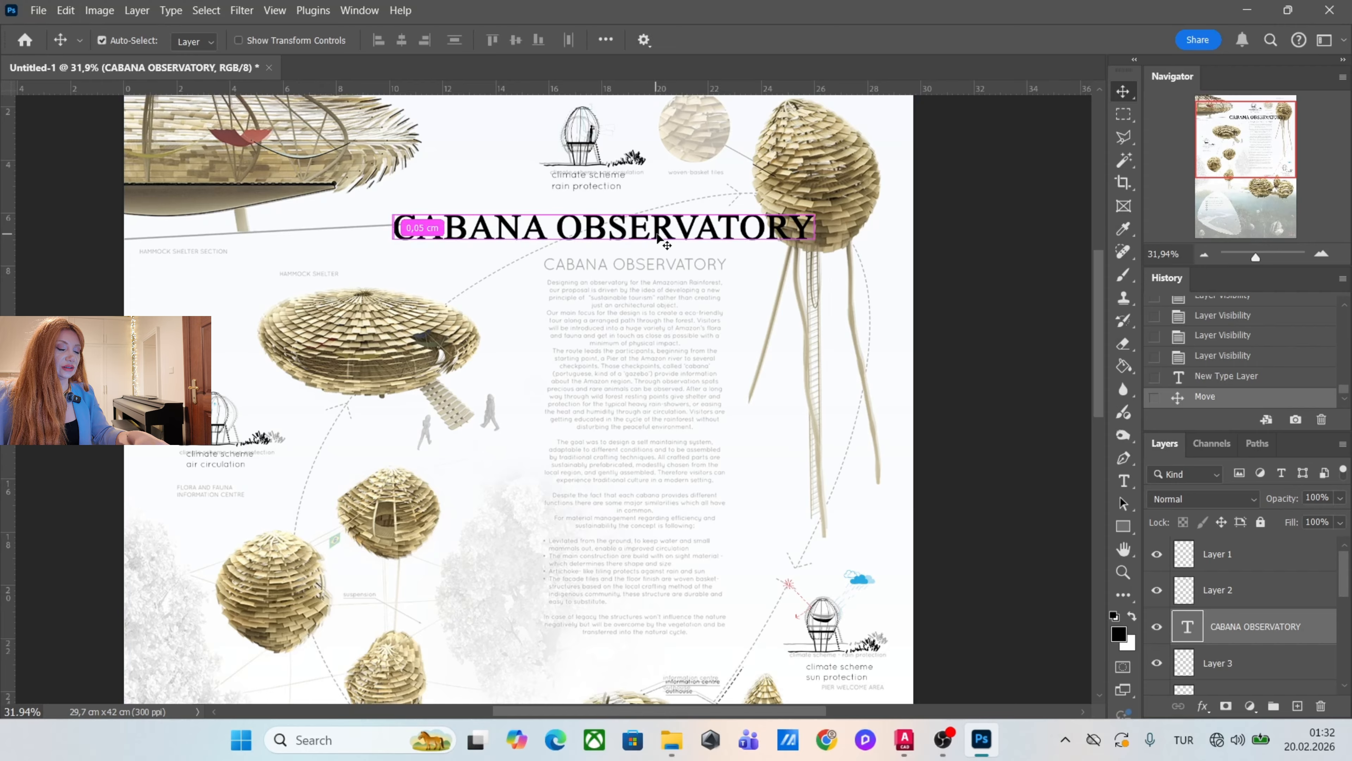
key(ctrl+t)
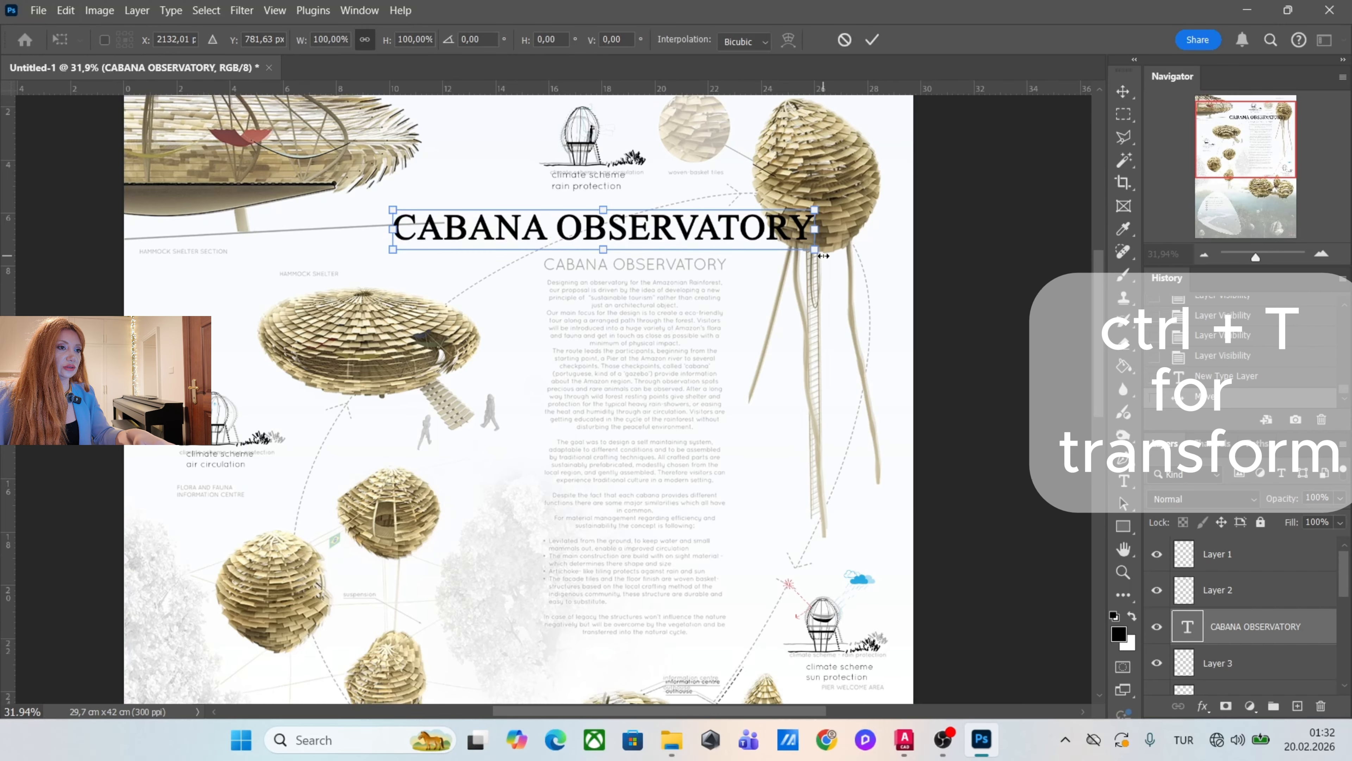
drag(818, 252, 679, 265)
drag(553, 252, 538, 255)
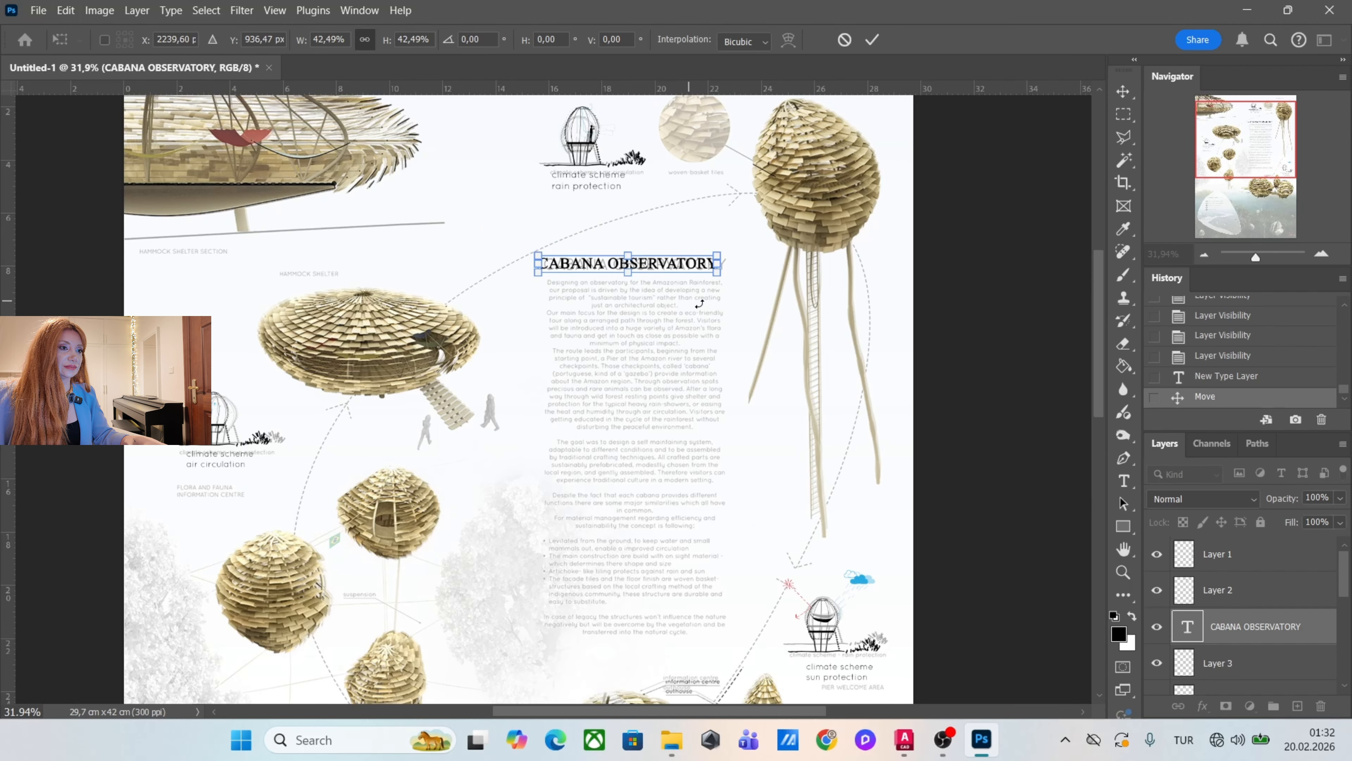
drag(718, 279, 726, 282)
key(Return)
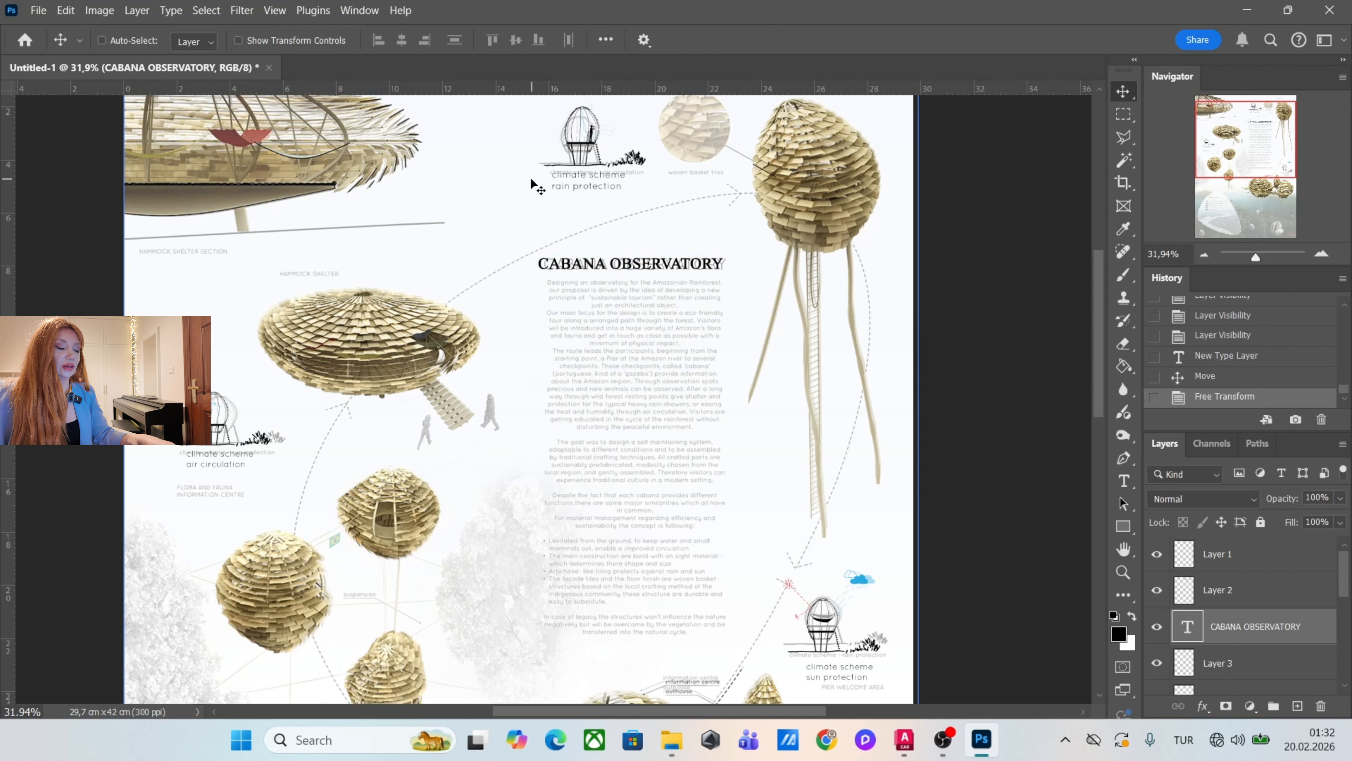
Open the CABANA OBSERVATORY title for text editing and select all its characters.
scroll(530, 179, up, 3)
scroll(723, 302, down, 2)
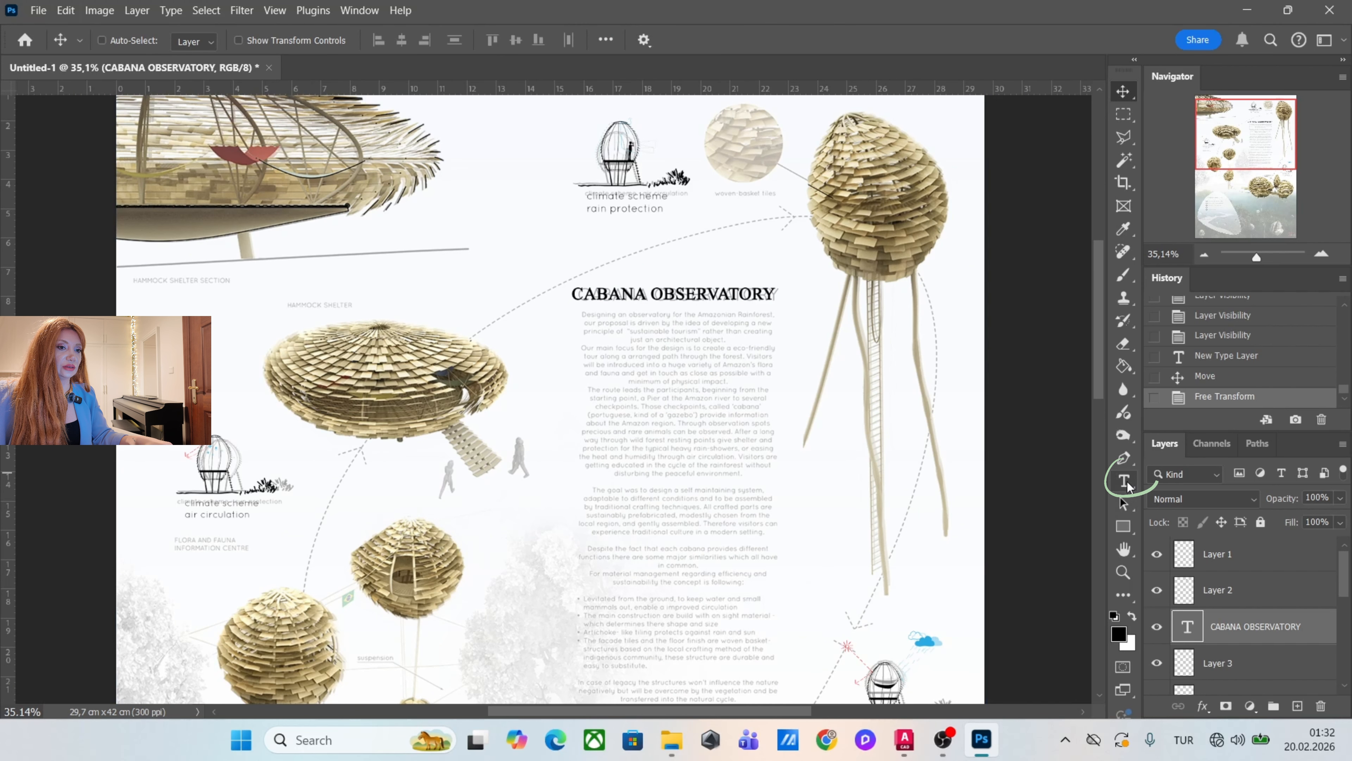
click(1124, 481)
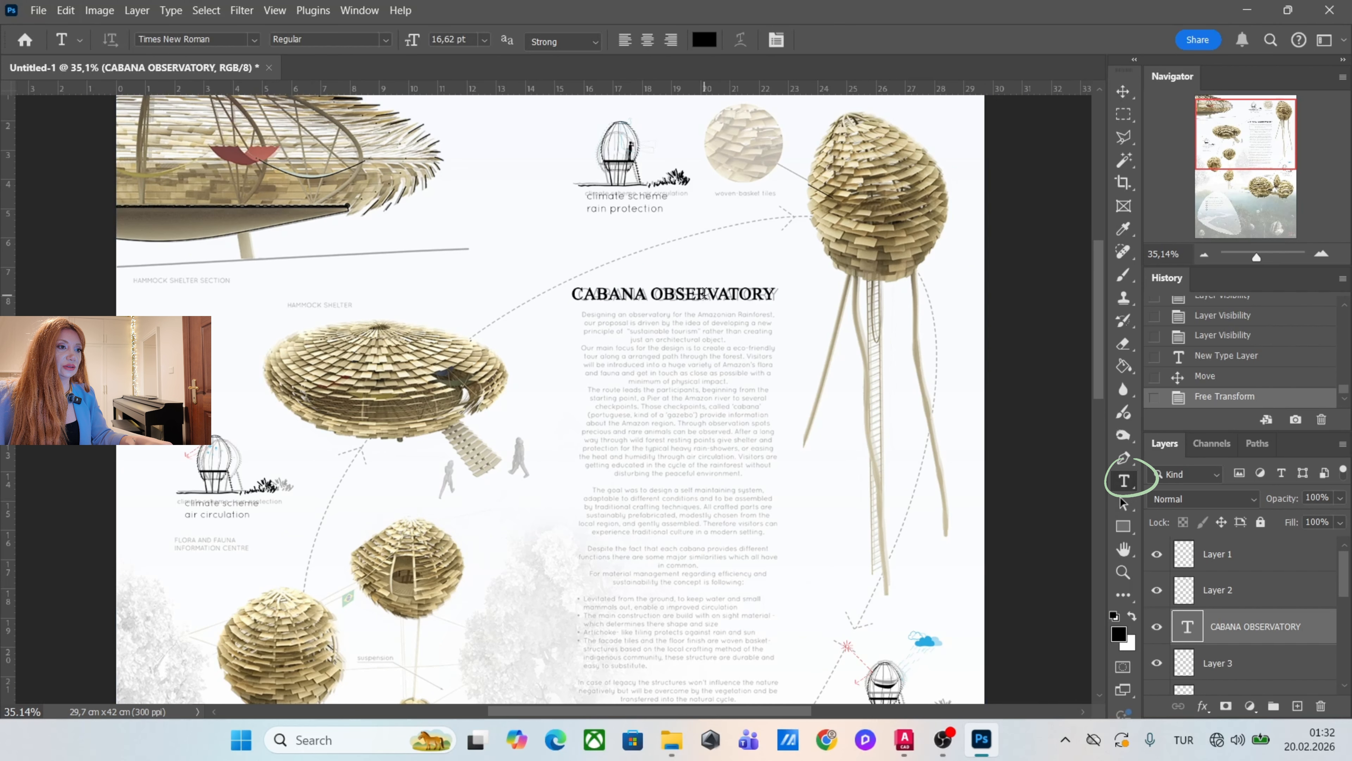
click(726, 295)
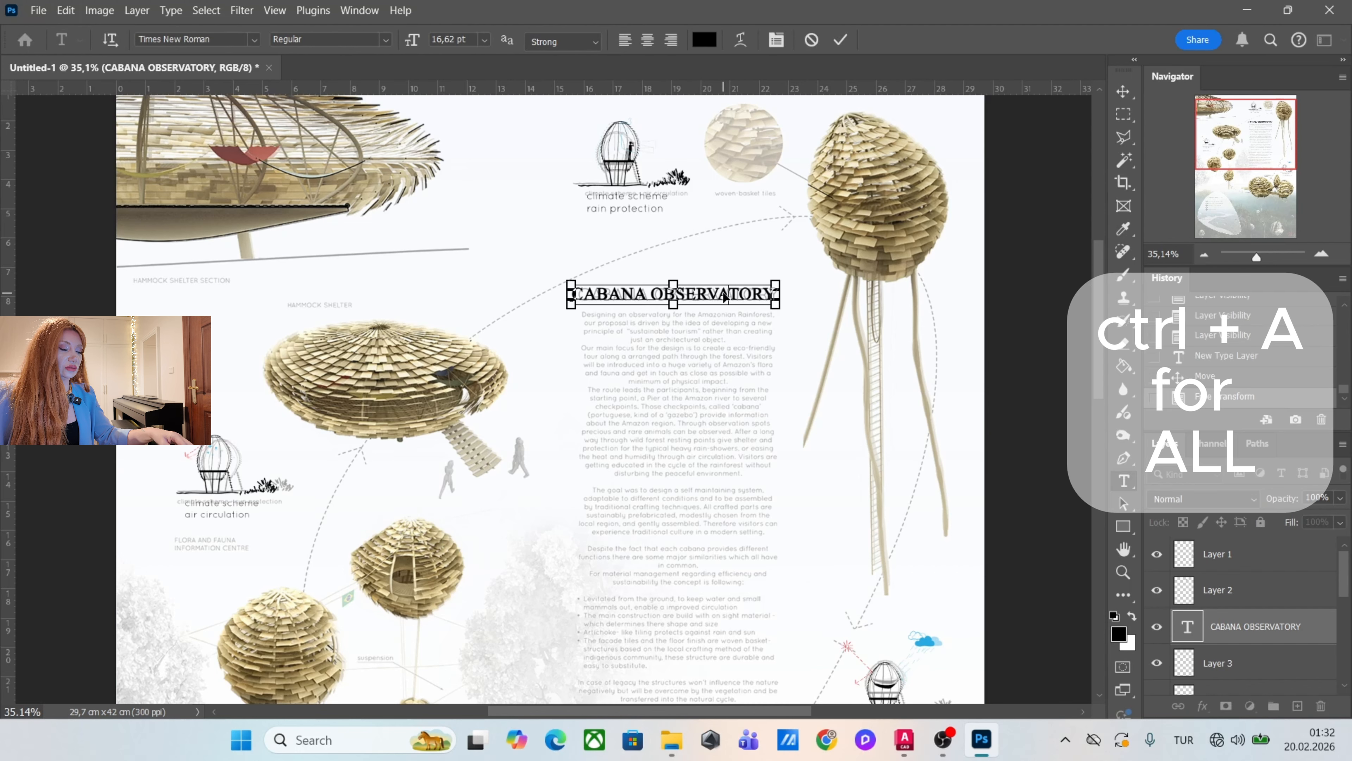
key(ctrl+a)
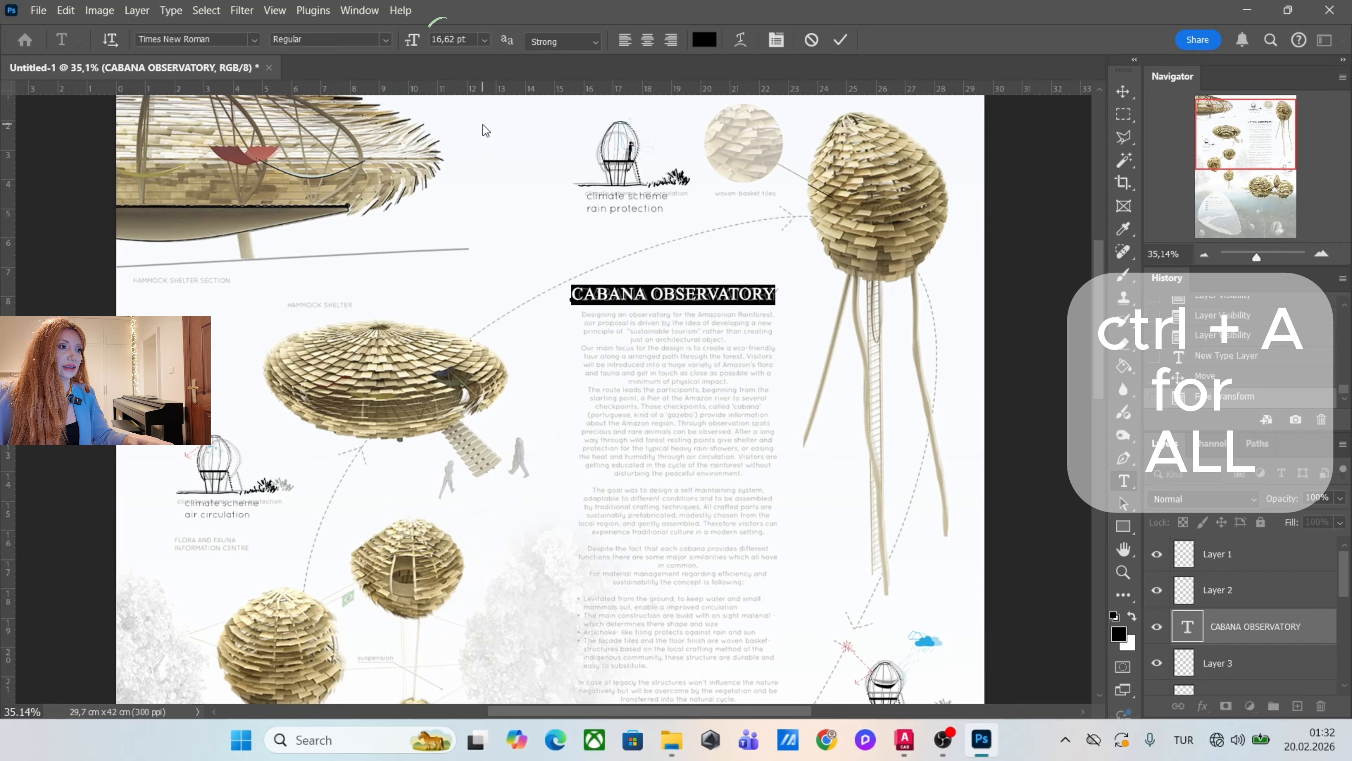
Try a font size of 10 pt on the CABANA OBSERVATORY title and undo the change.
click(486, 44)
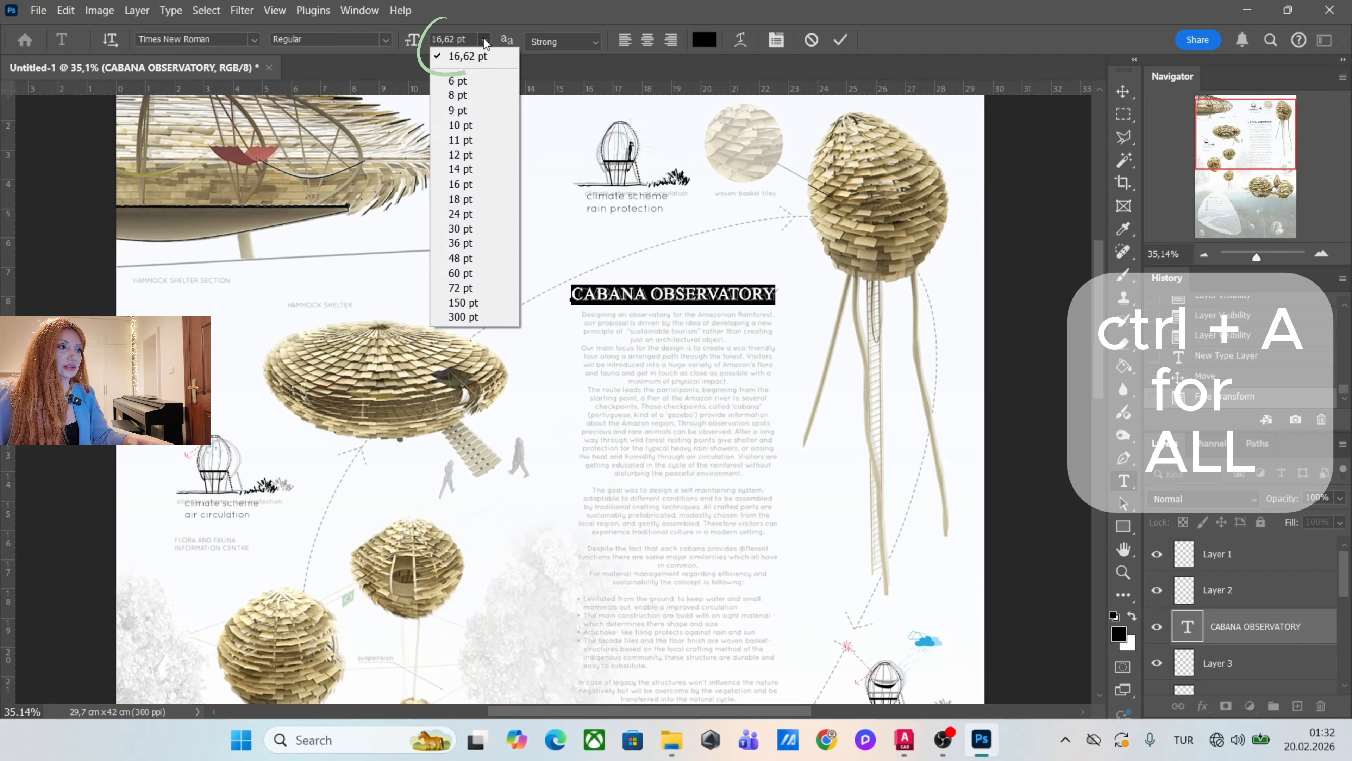
click(466, 129)
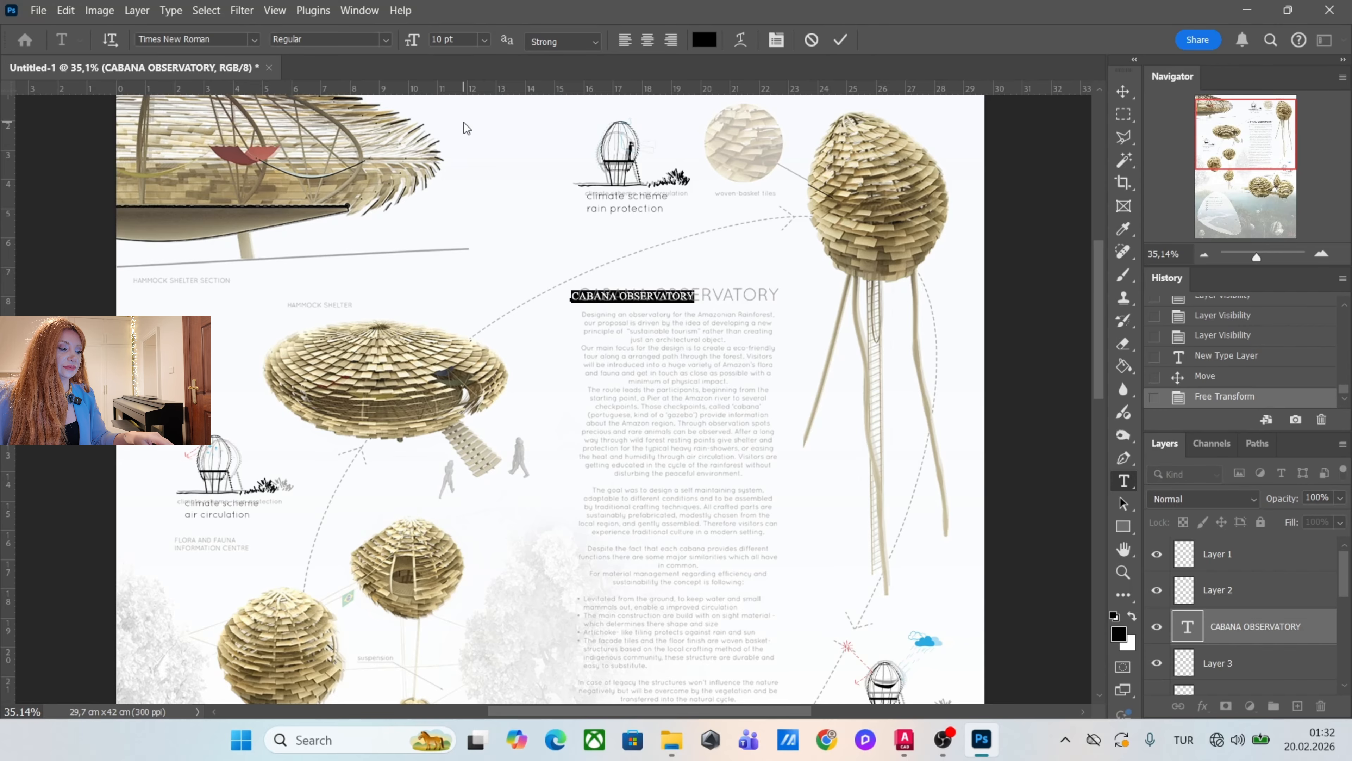
key(ctrl+z)
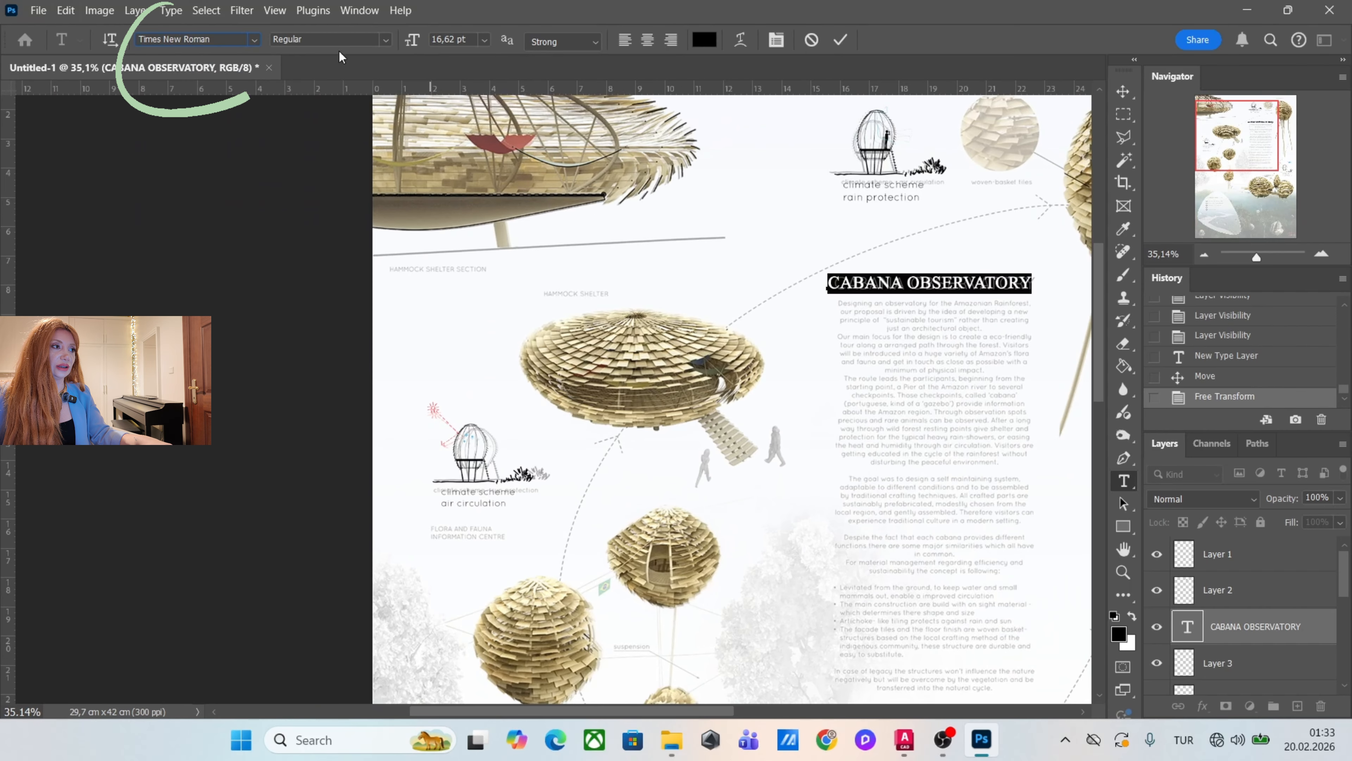
Try the Swis721 BdOul BT font on the CABANA OBSERVATORY title and undo the change.
click(253, 38)
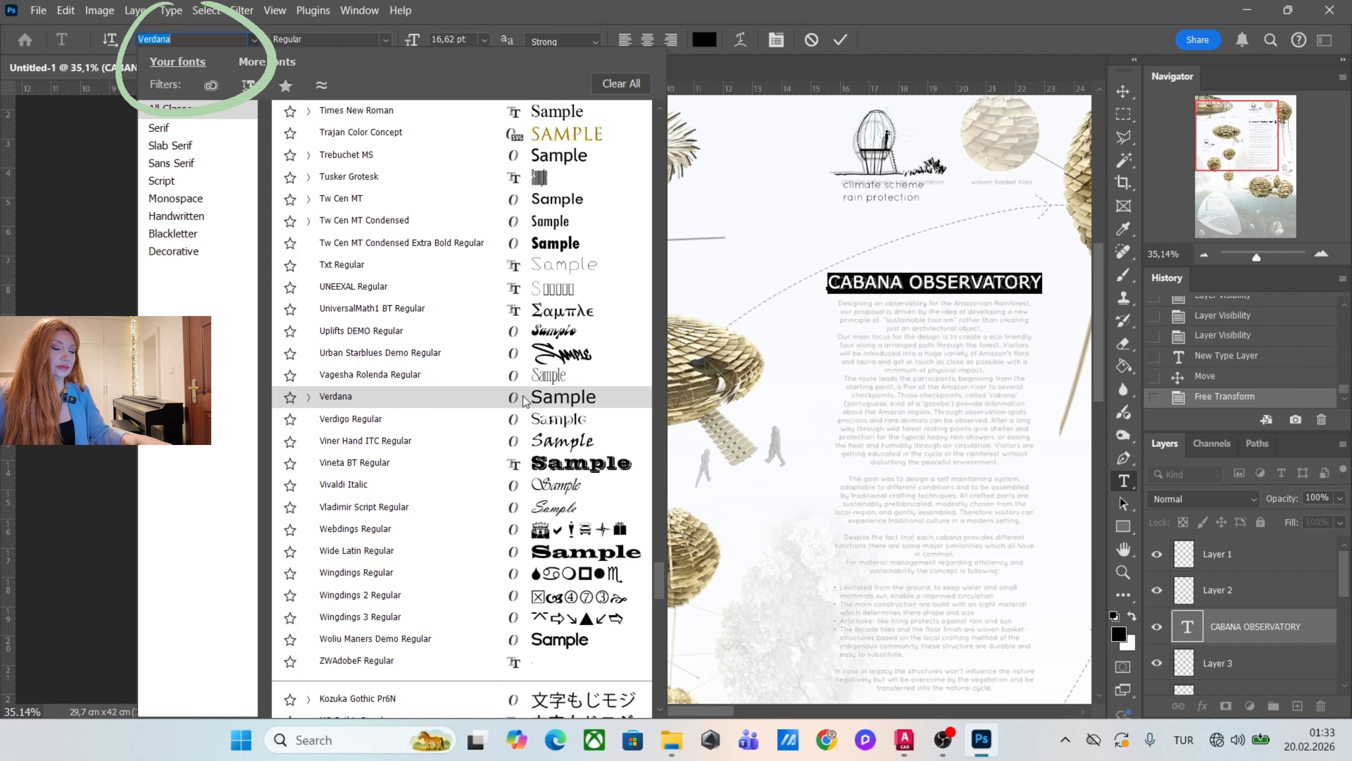
scroll(571, 272, up, 6)
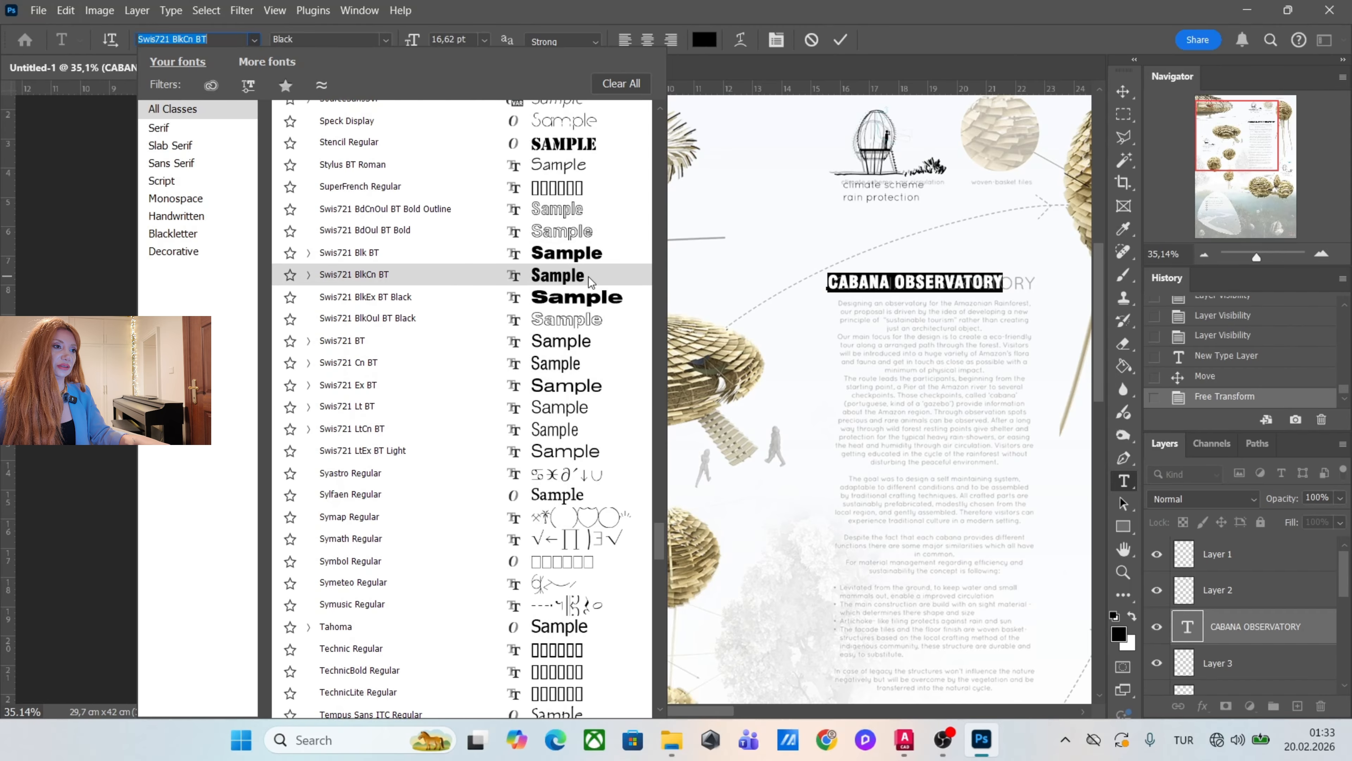
click(589, 238)
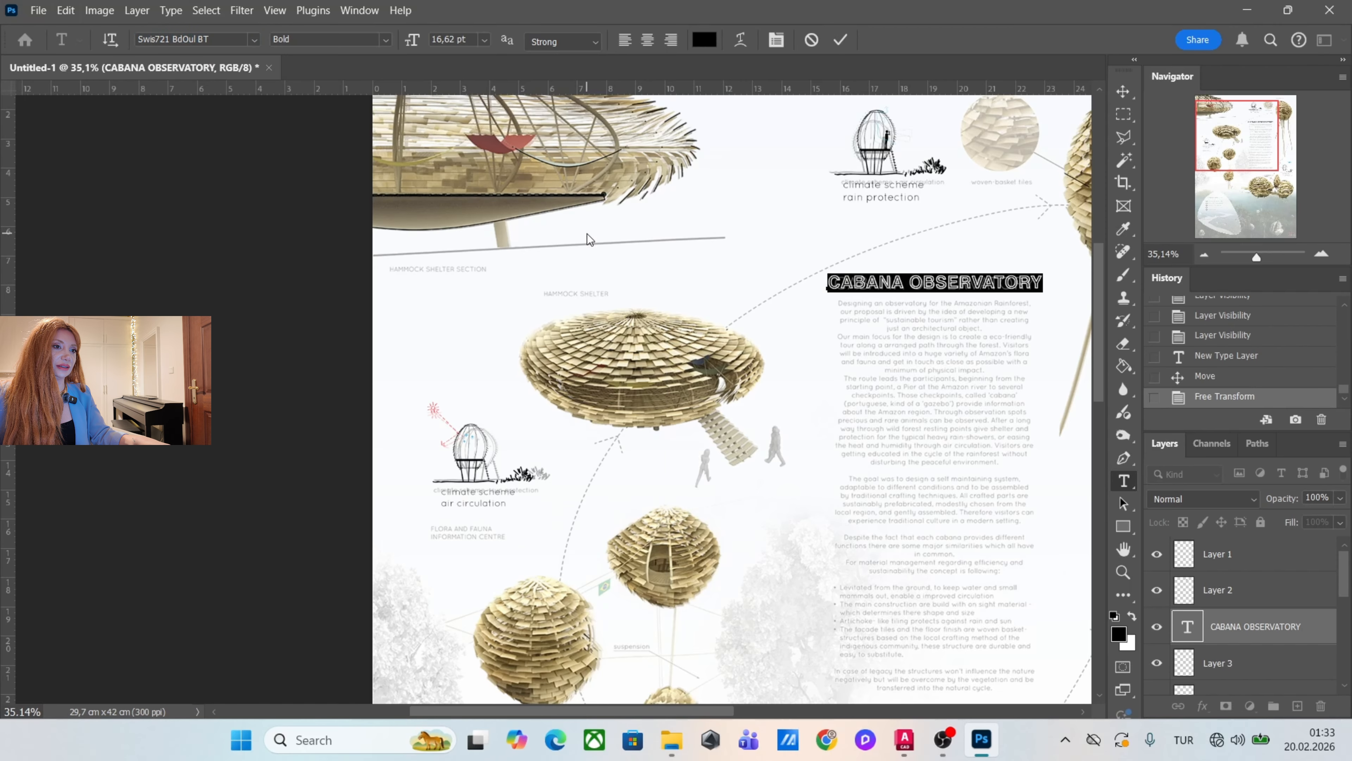
click(1123, 91)
scroll(694, 302, down, 5)
scroll(751, 356, up, 4)
key(ctrl+z)
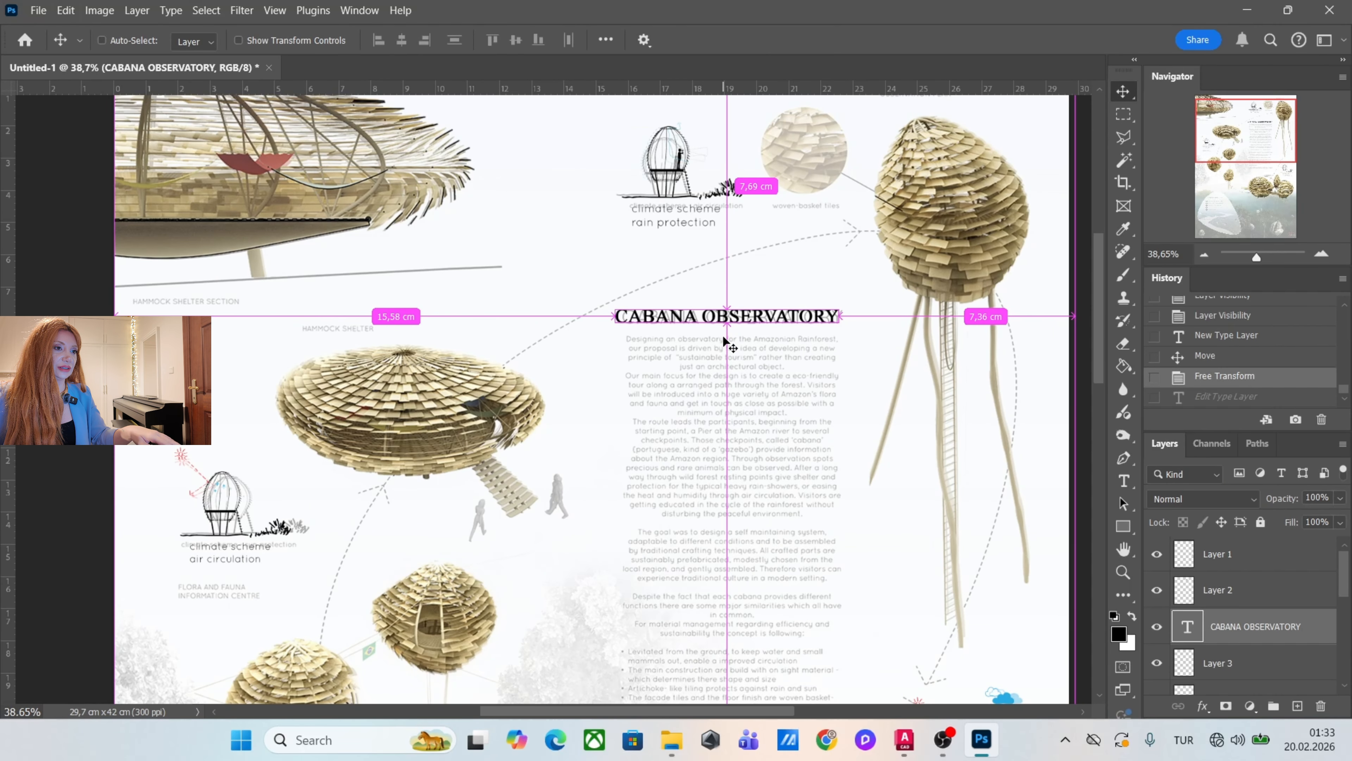
Add a paragraph text box over the faded description below the title and set its font size to 11 pt.
scroll(734, 373, down, 2)
scroll(734, 373, left, 2)
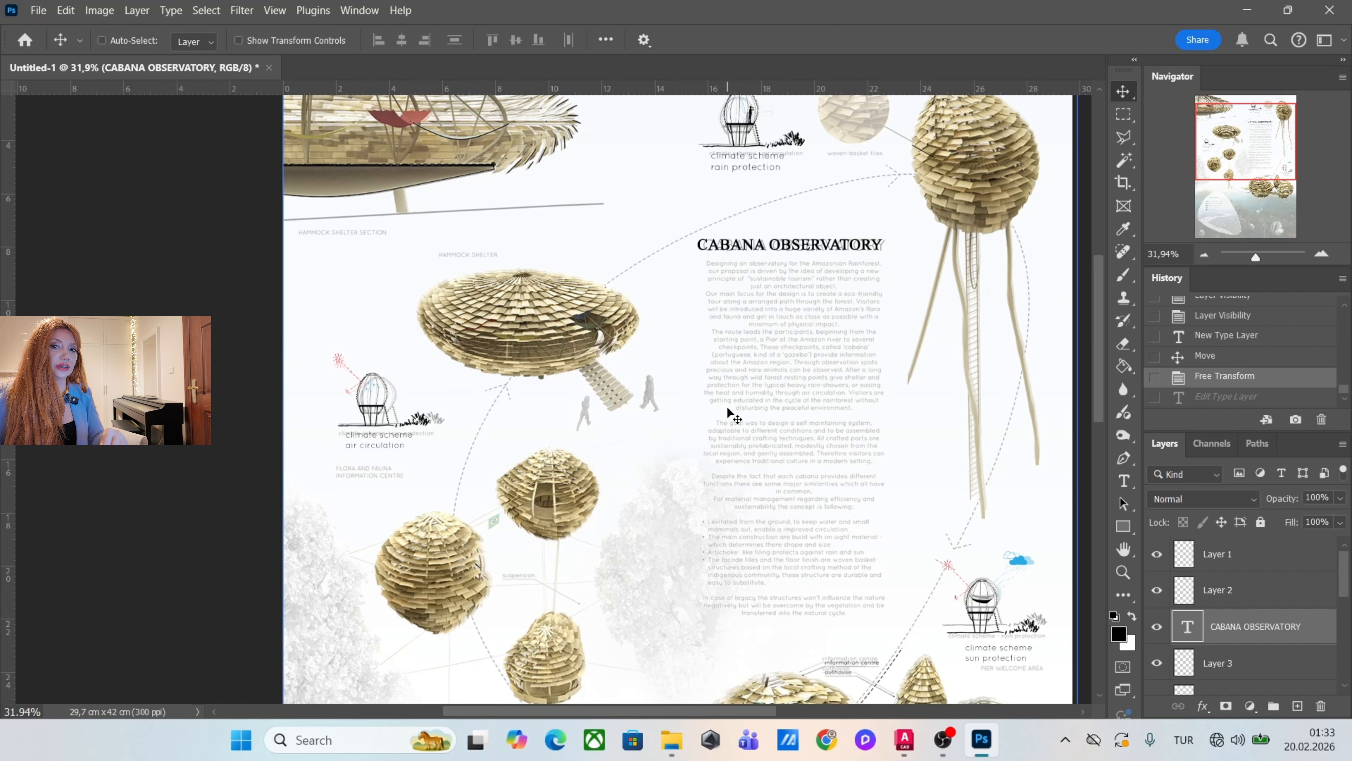
click(1123, 481)
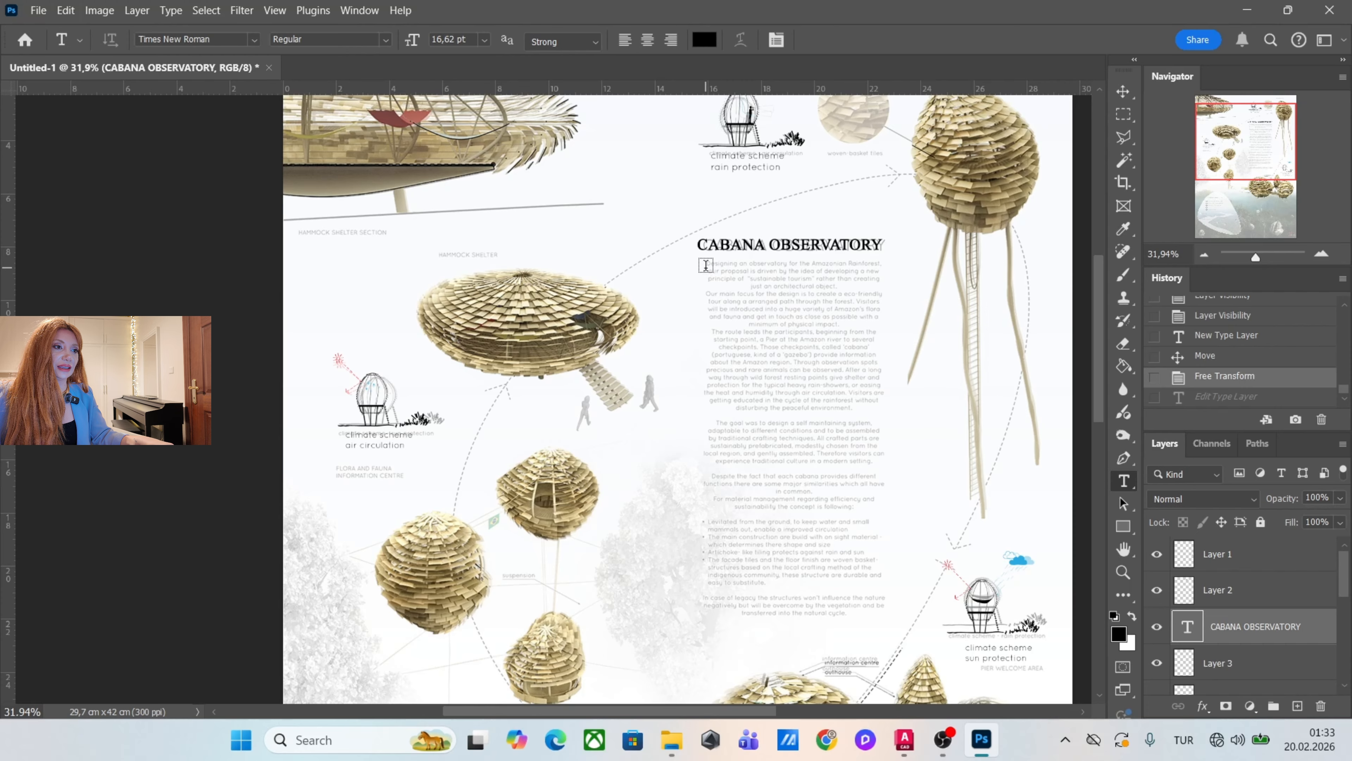
drag(705, 269, 881, 621)
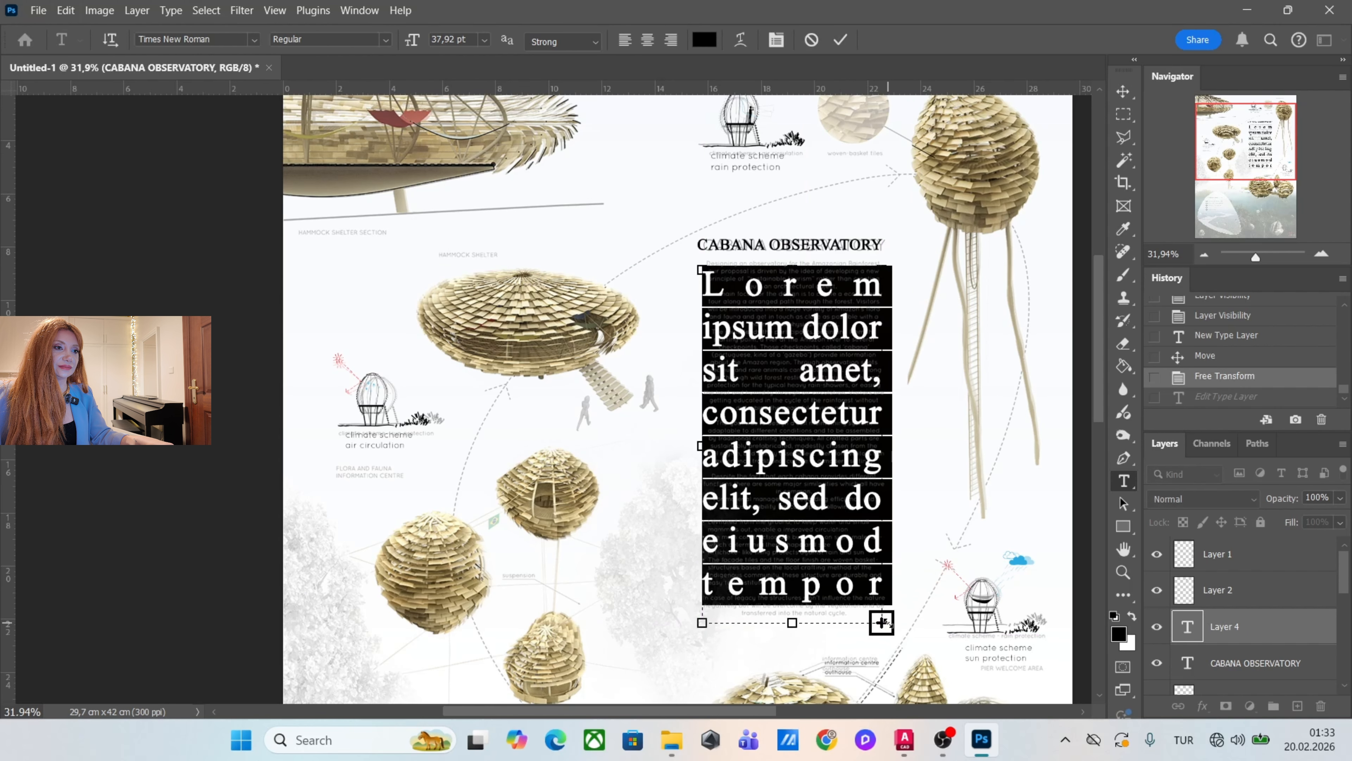
click(485, 41)
click(471, 140)
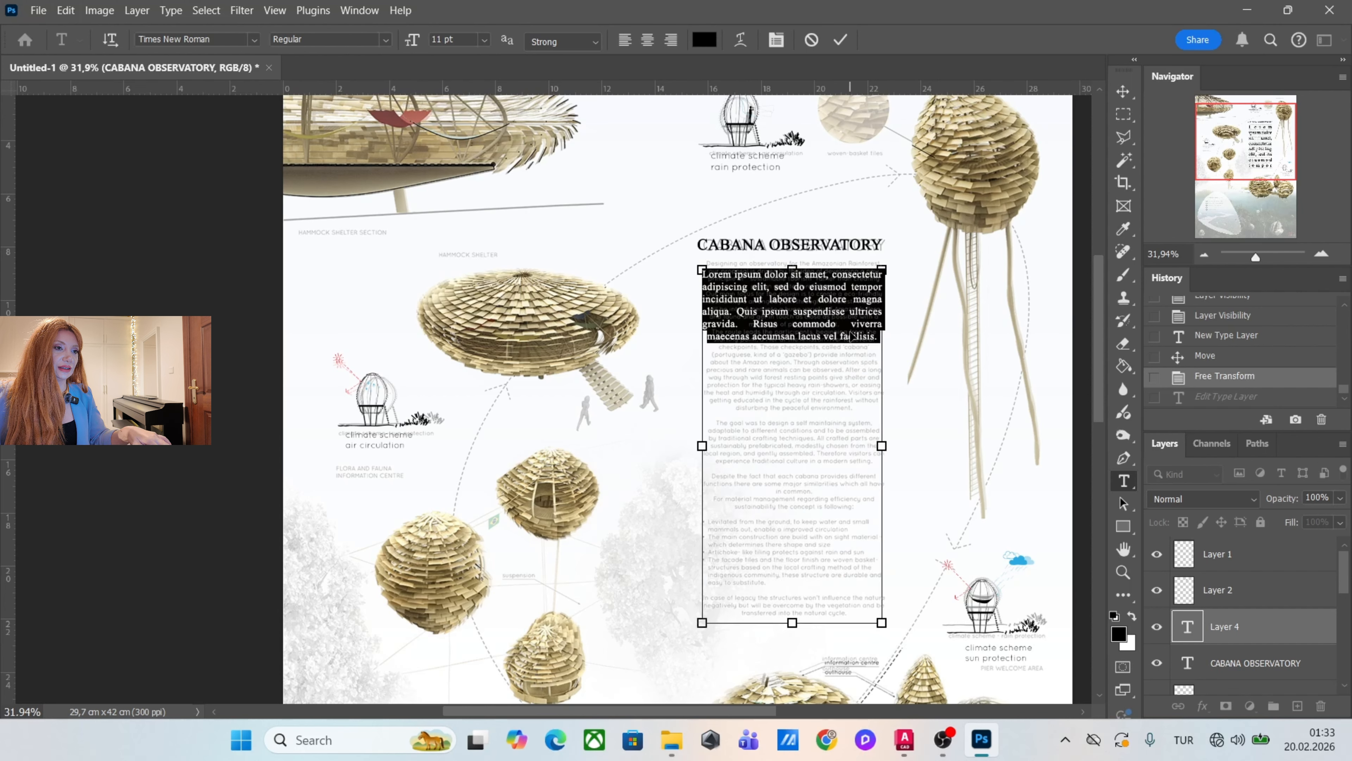
Fill the description text box by repeatedly pasting the Lorem ipsum placeholder paragraph after the existing text.
click(881, 338)
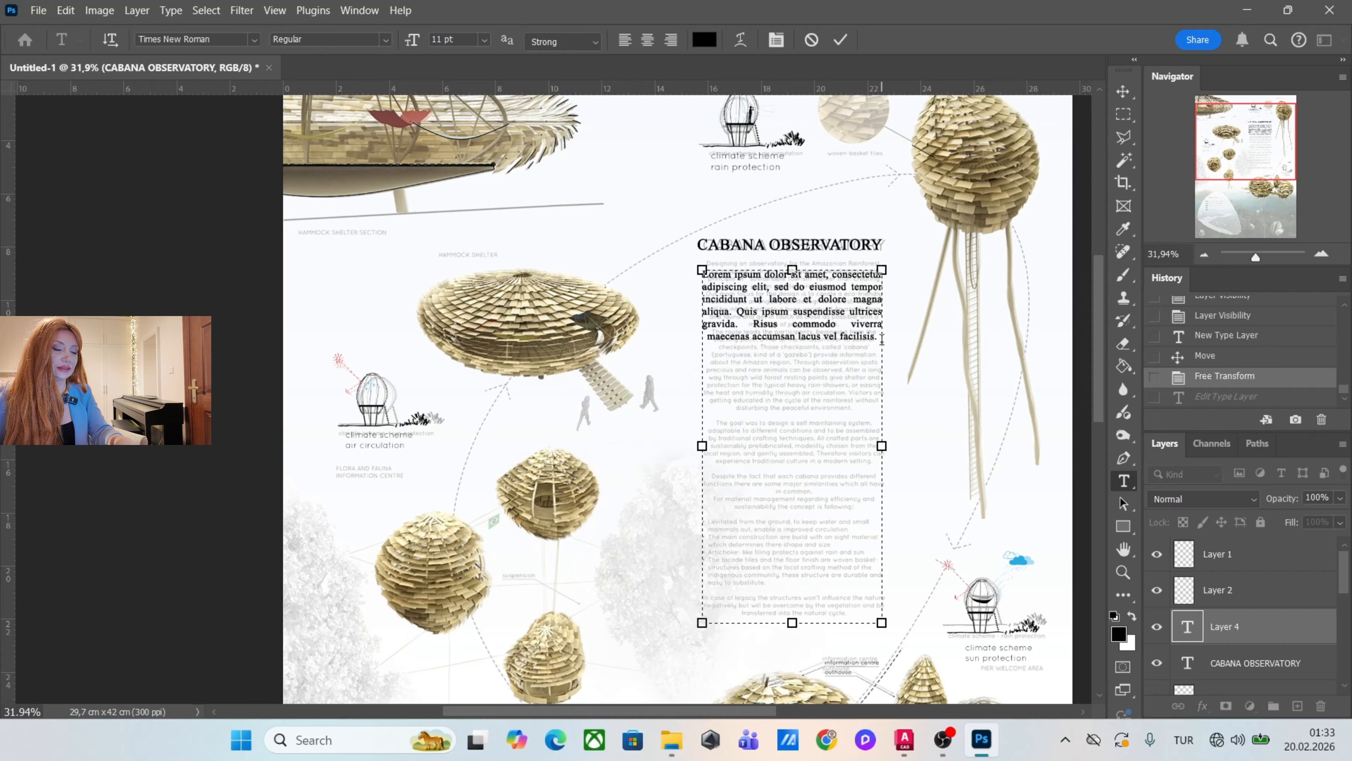
text(Lorem ipsum dolor sit amet, consectetur adipiscing elit, sed do eiusmod tempor incididunt ut labore et dolore magna aliqua. Quis ipsum suspendisse ultrices gravida. Risus commodo viverra maecenas accumsan lacus vel facilisis.)
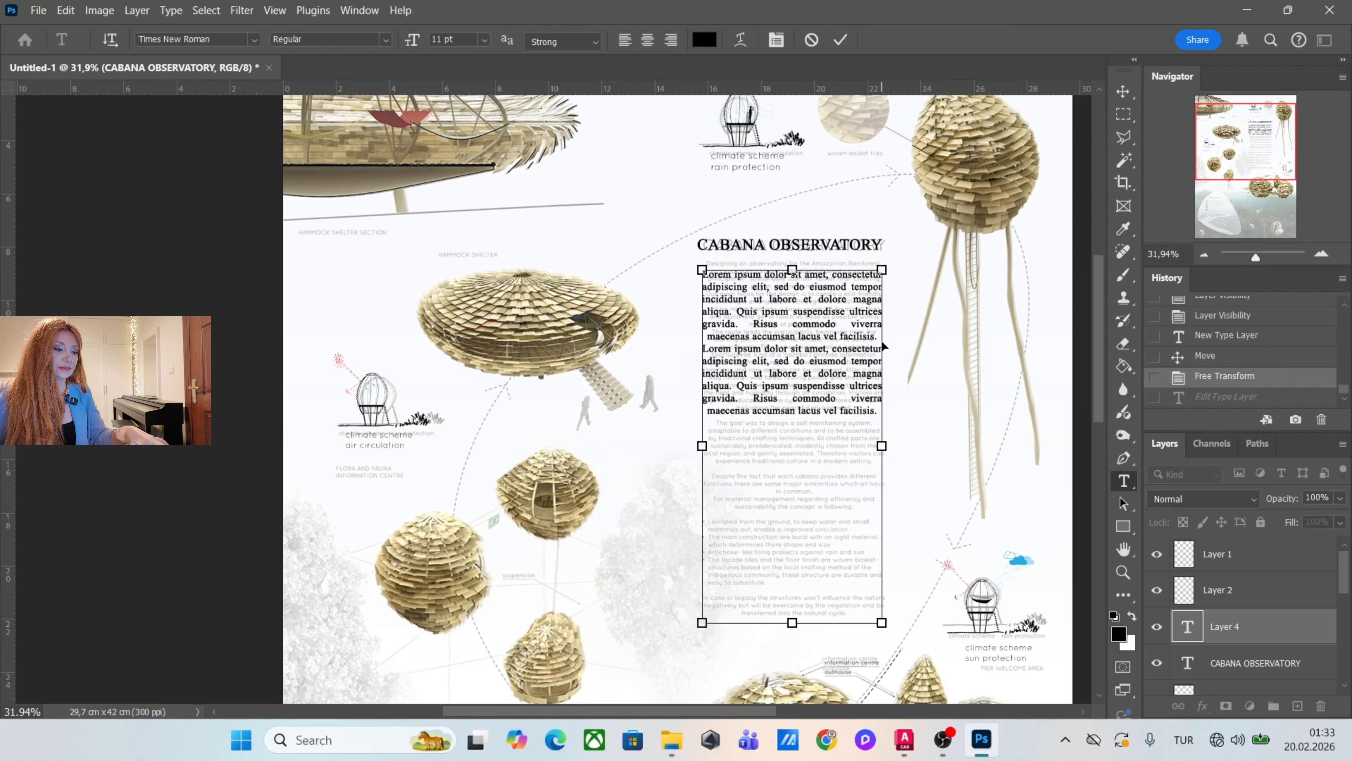
text(Lorem ipsum dolor sit amet, consectetur adipiscing elit, sed do eiusmod tempor incididunt ut labore et dolore magna aliqua. Quis ipsum suspendisse ultrices gravida. Risus commodo viverra maecenas accumsan lacus vel facilisis.)
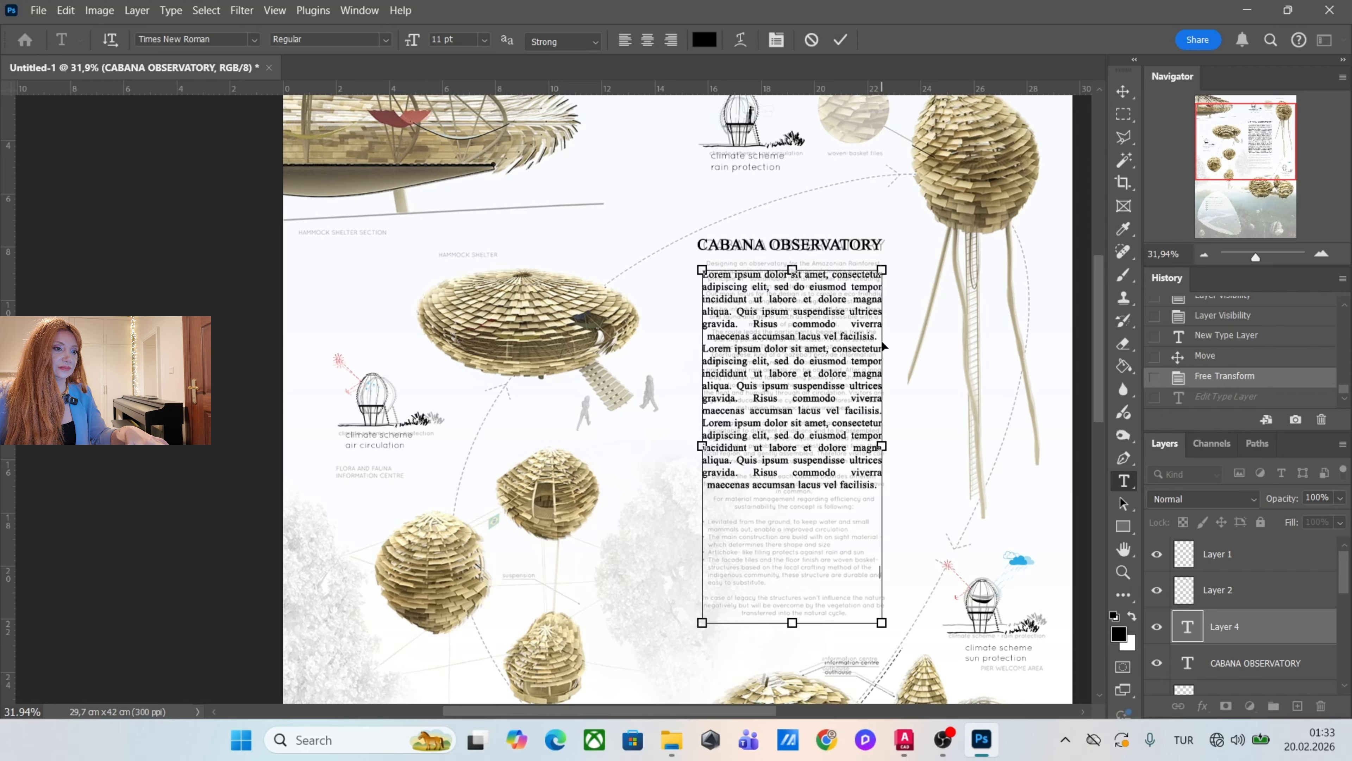
text(Lorem ipsum dolor sit amet, consectetur adipiscing elit, sed do eiusmod tempor incididunt ut labore et dolore magna aliqua. Quis ipsum suspendisse ultrices gravida. Risus commodo viverra maecenas accumsan lacus vel facilisis.)
text(Lorem ipsum dolor sit amet, consectetur adipiscing elit, sed do eiusmod tempor incididunt ut labore et dolore magna aliqua. Quis ipsum suspendisse ultrices gravida. Risus commodo viverra maecenas accumsan lacus vel facilisis.)
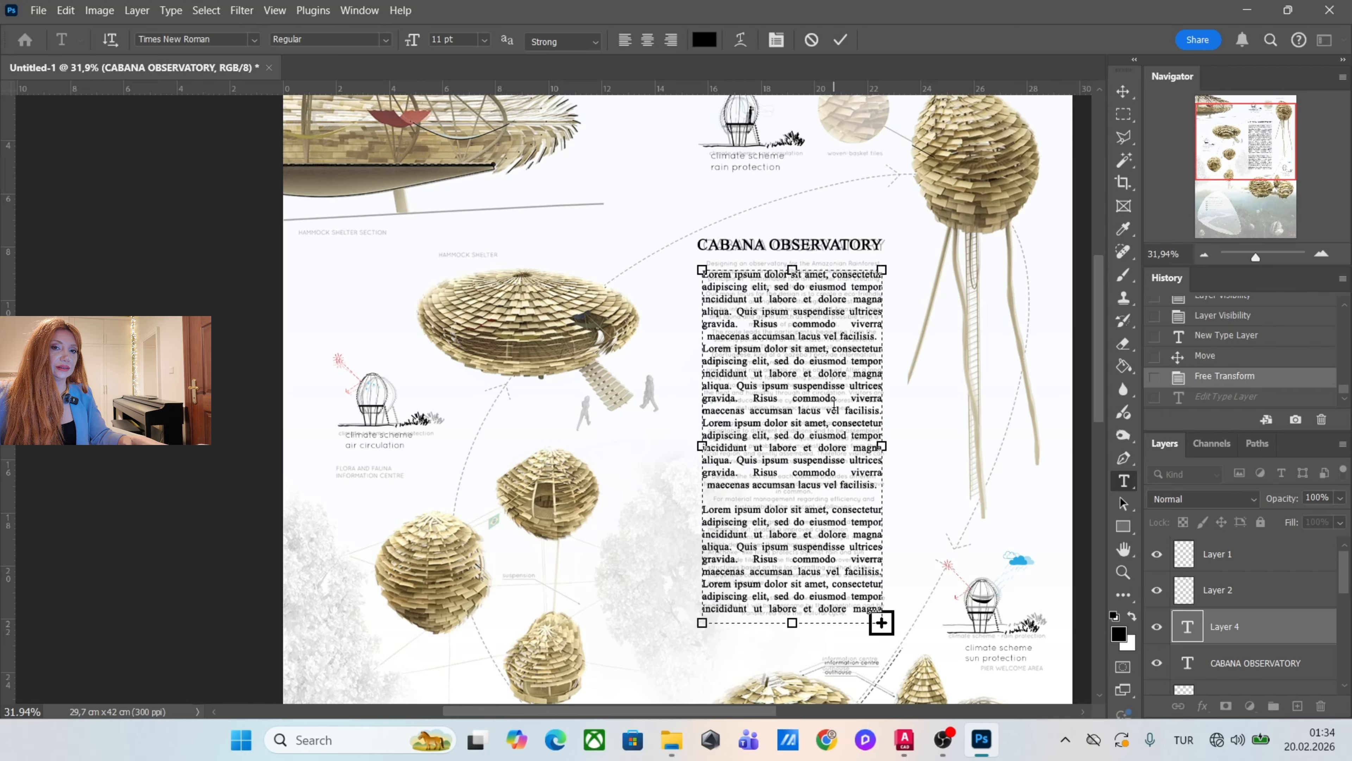
Select the entire Lorem ipsum description, try left and centre alignment, and apply Justify all.
key(ctrl+shift+l)
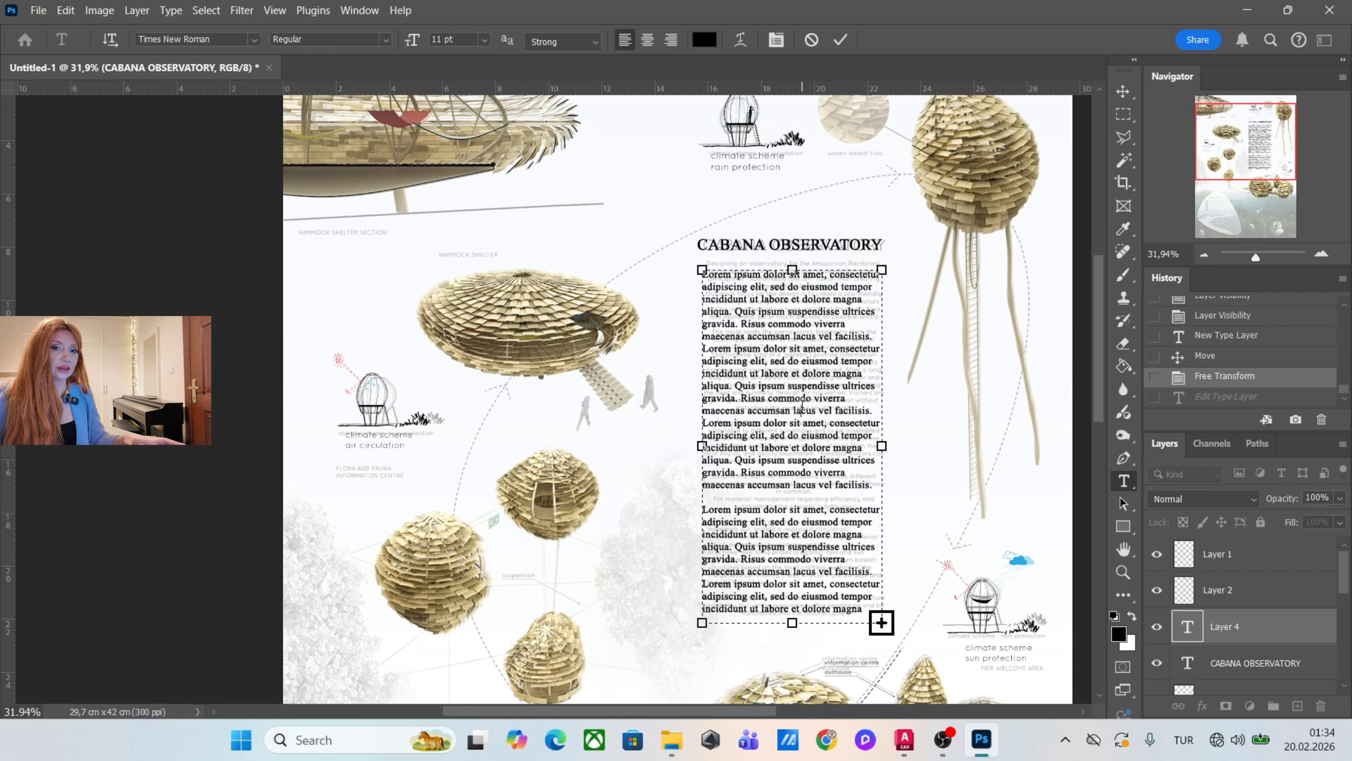
key(ctrl+a)
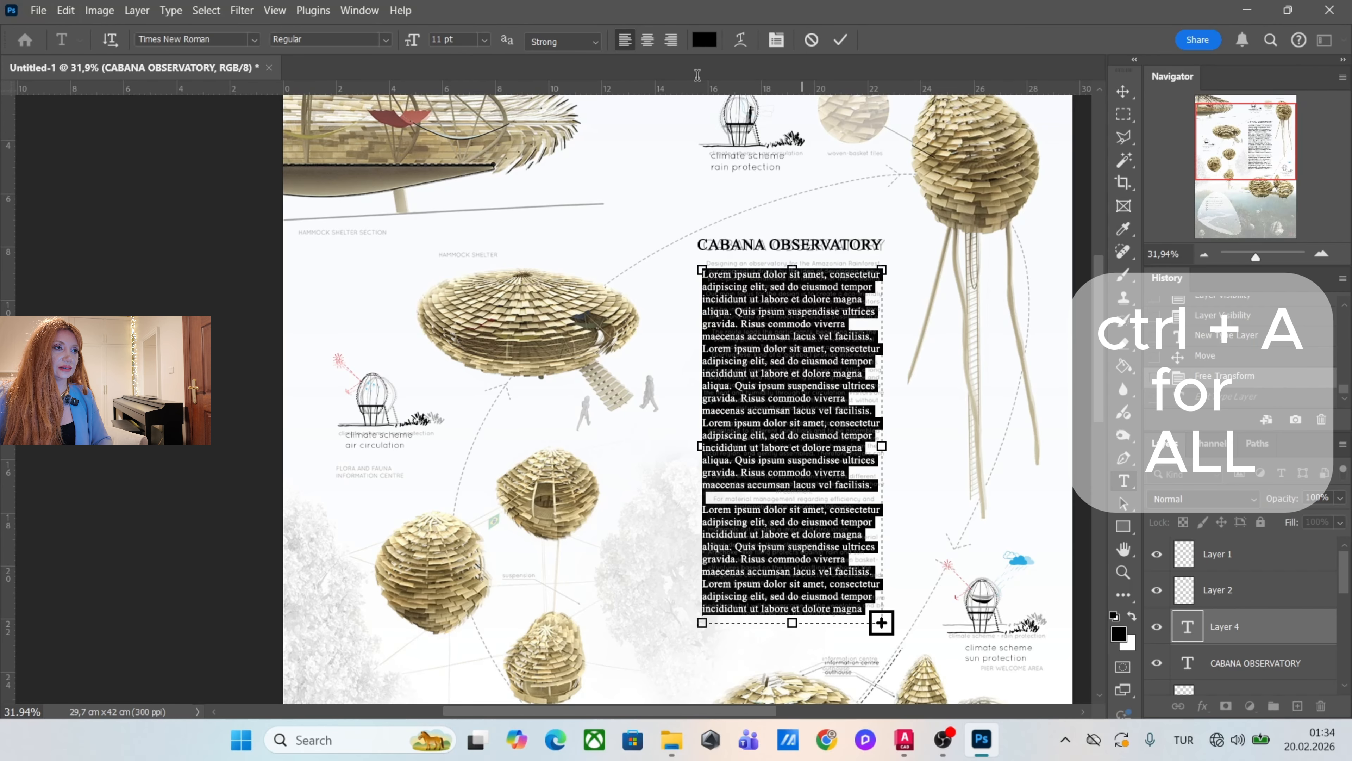
click(670, 41)
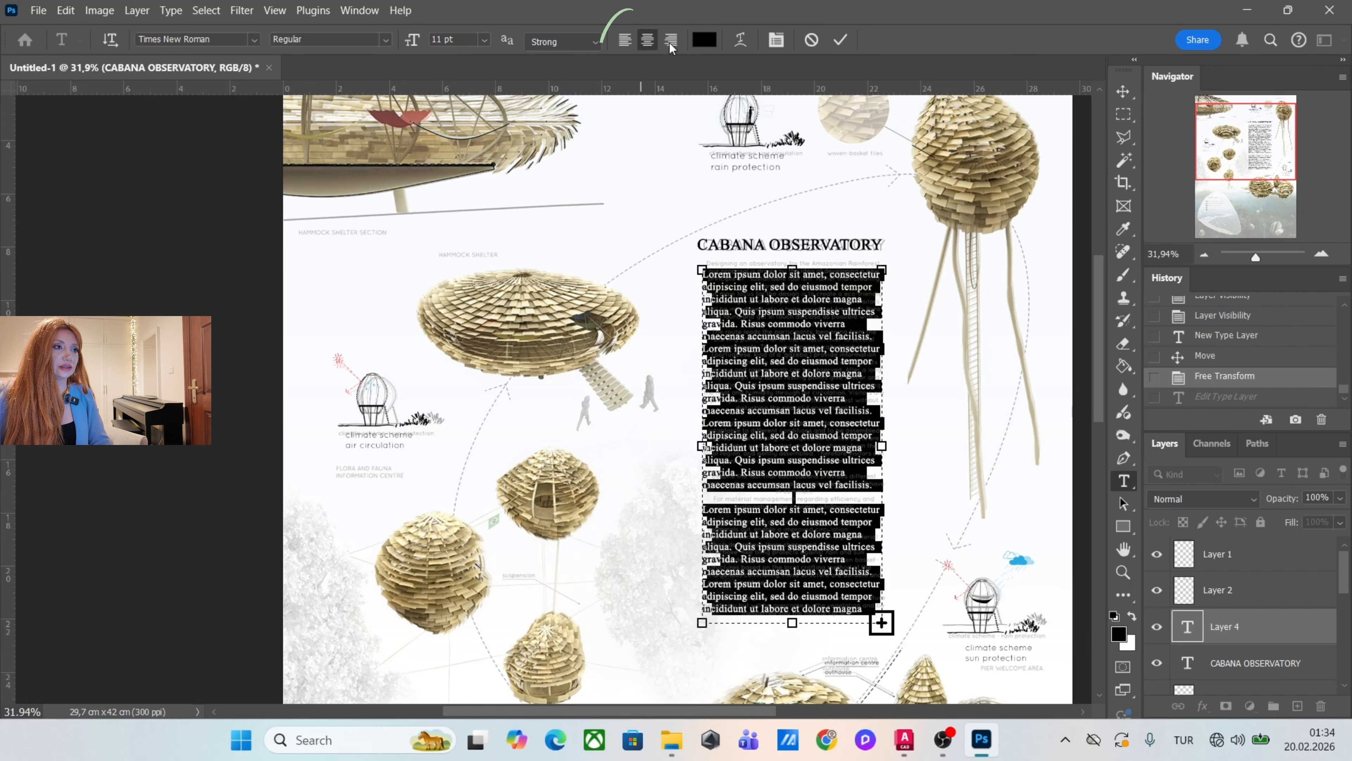
click(624, 39)
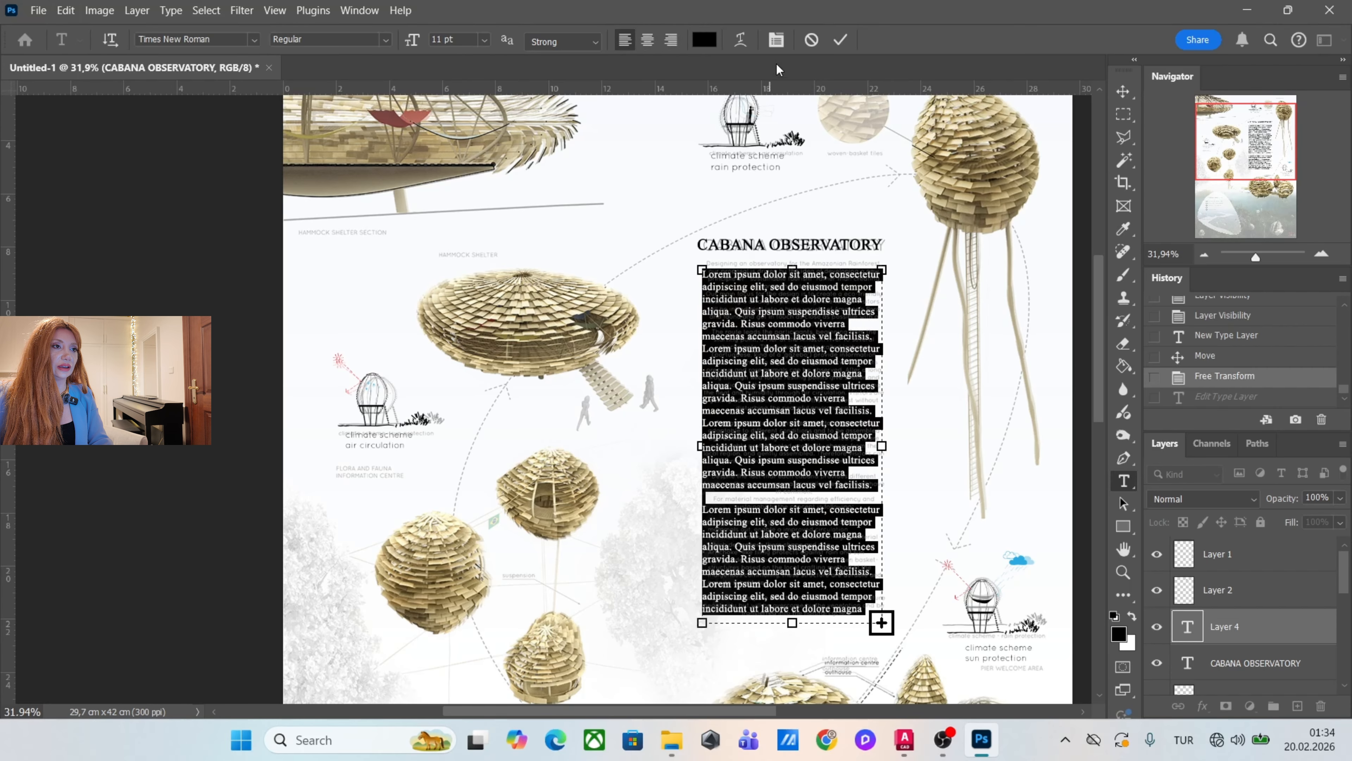
click(776, 42)
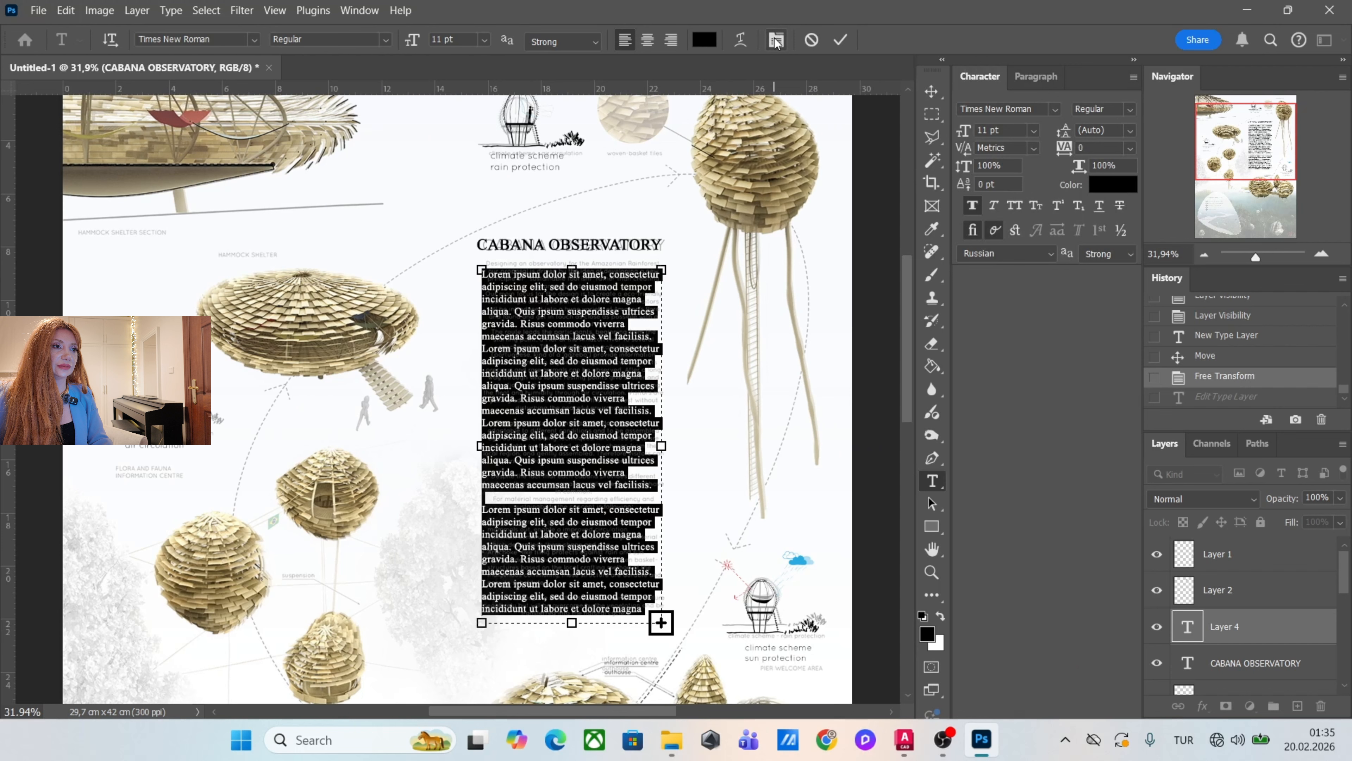
click(1037, 76)
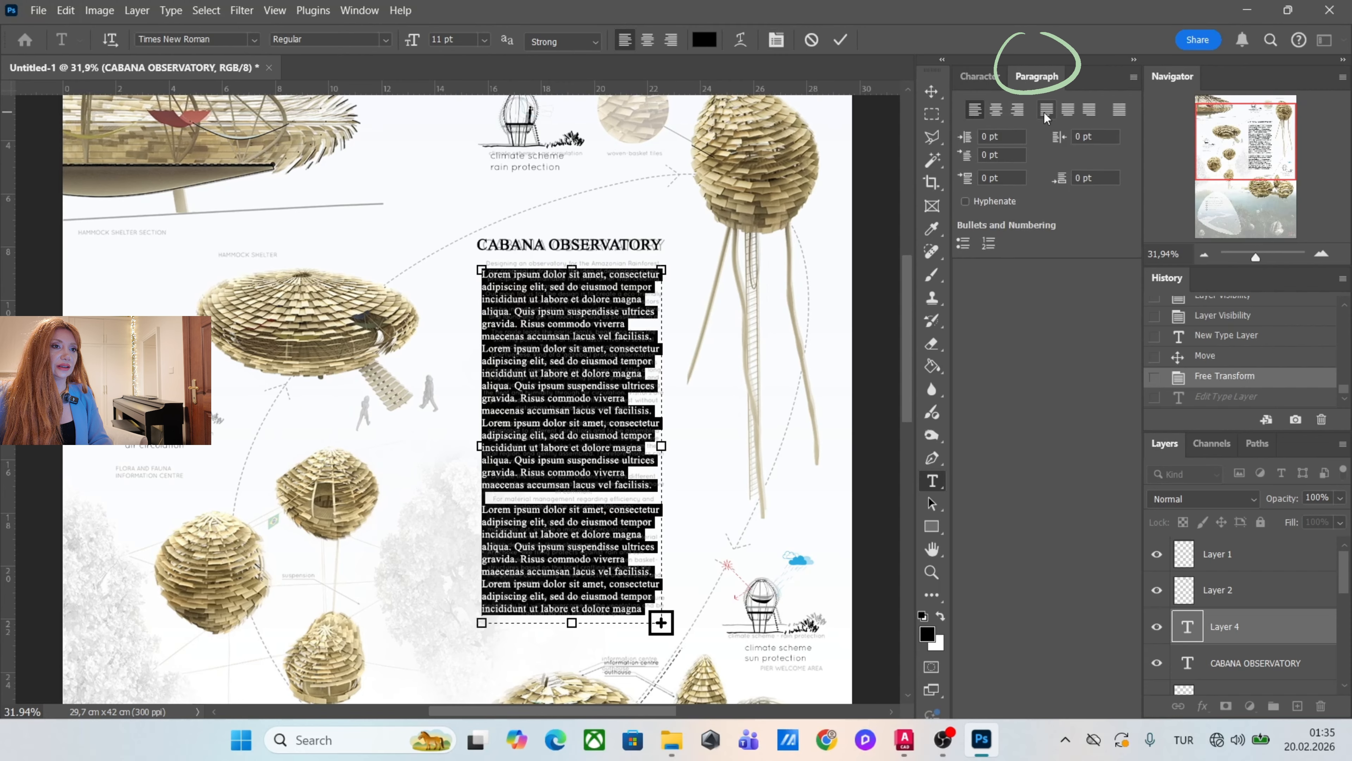
click(1119, 111)
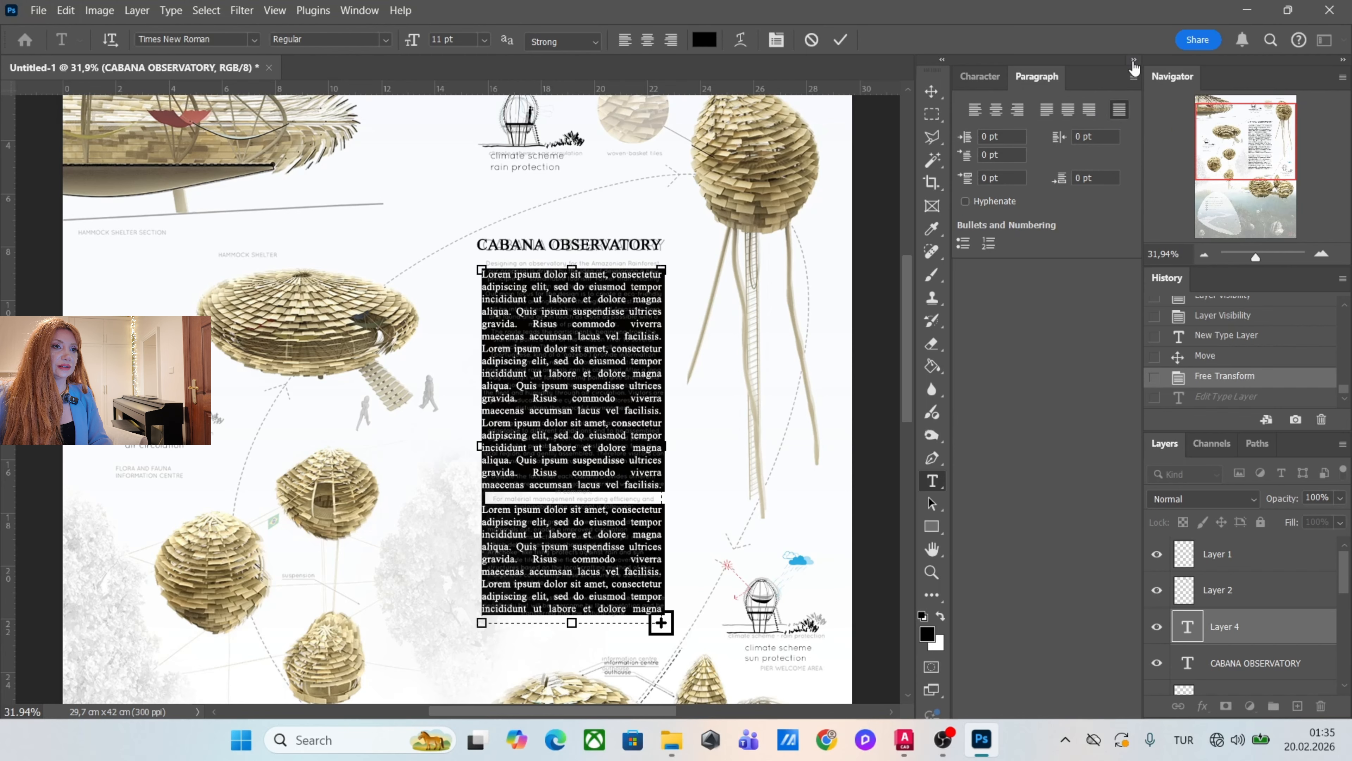
Close the Character and Paragraph settings group.
click(1134, 61)
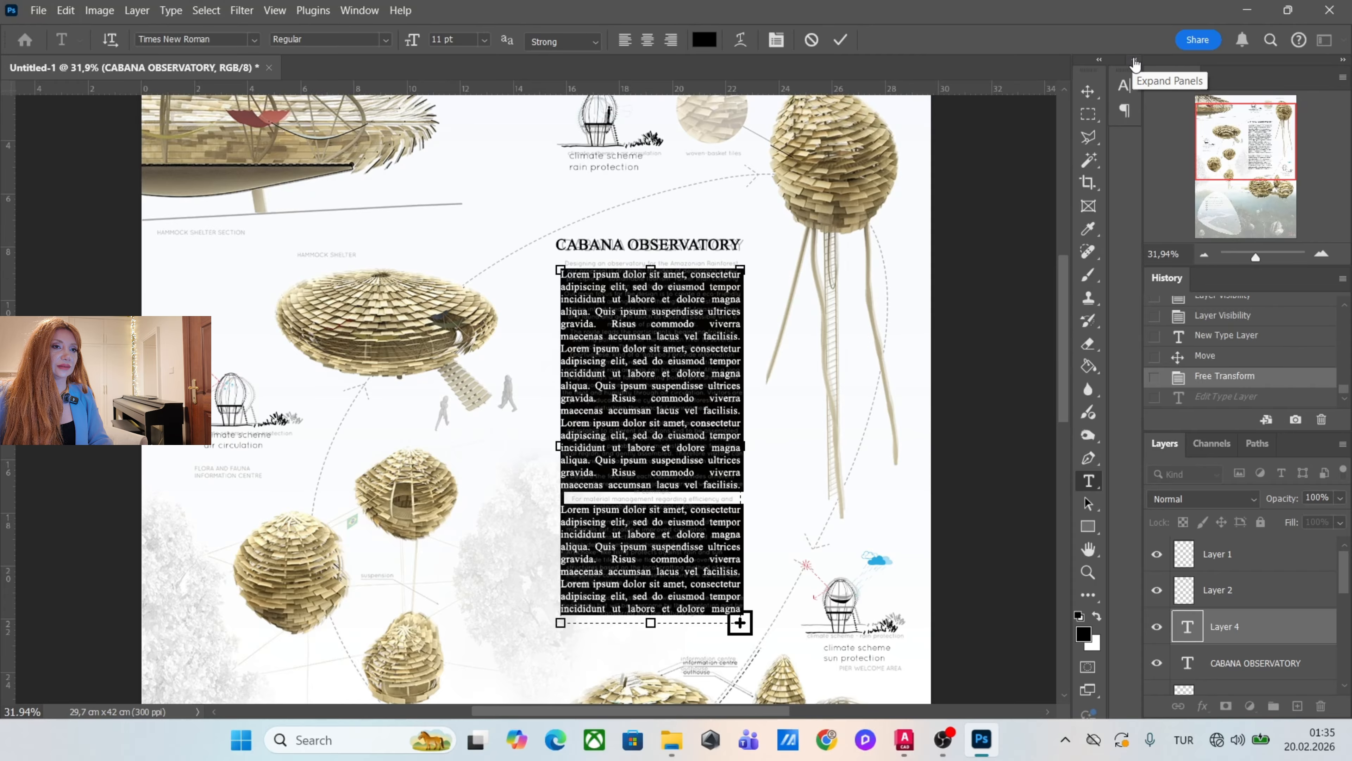
click(1133, 61)
click(1134, 78)
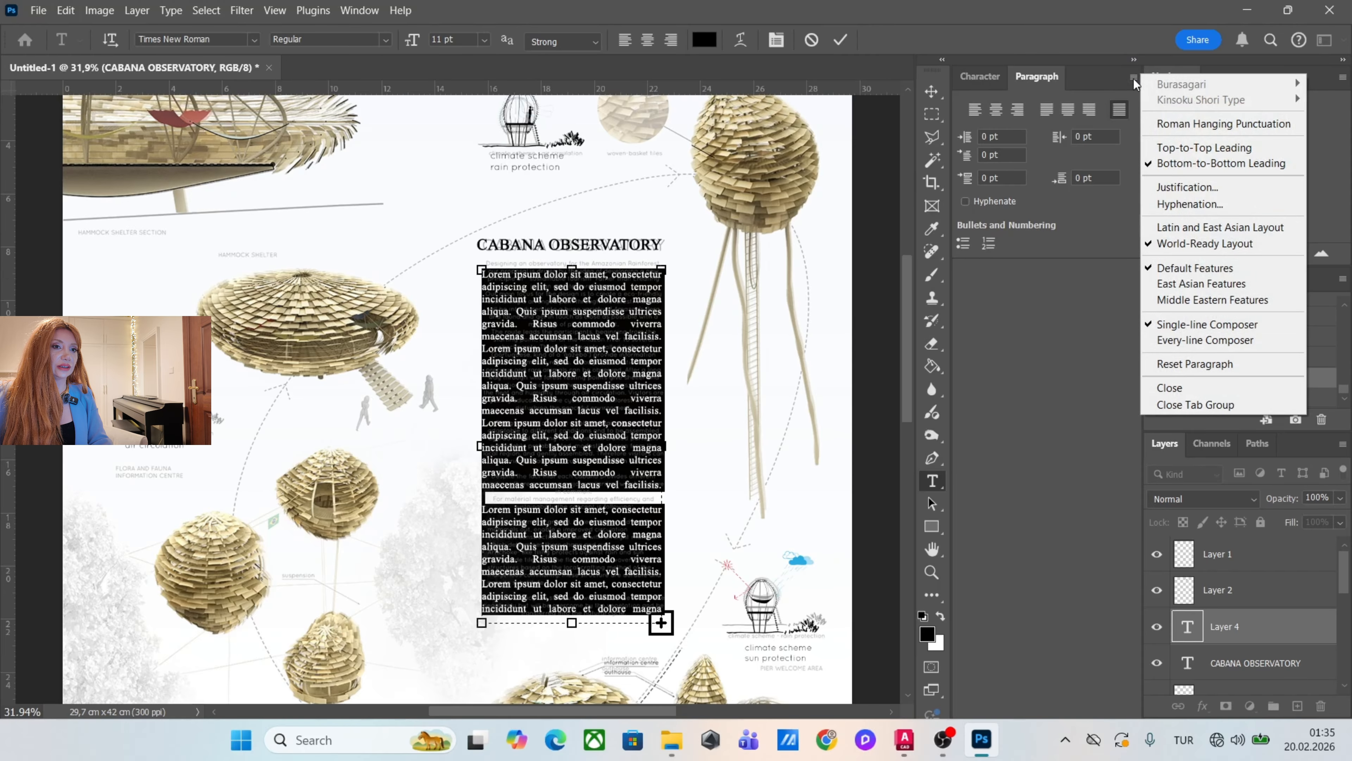
click(1218, 405)
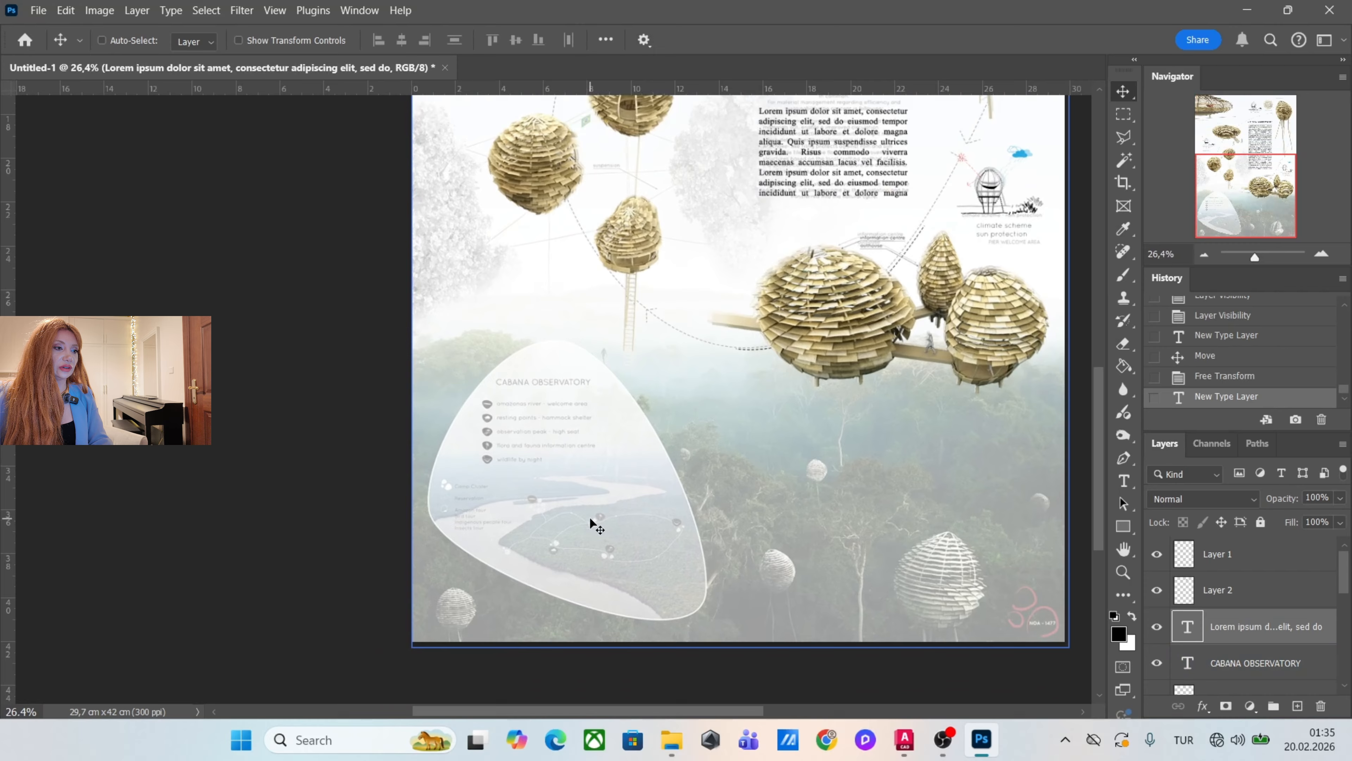
Start a green Pen shape without stroke, tracing the upper, right and lower edges of the faded rounded map area.
scroll(590, 515, up, 3)
scroll(561, 427, up, 1)
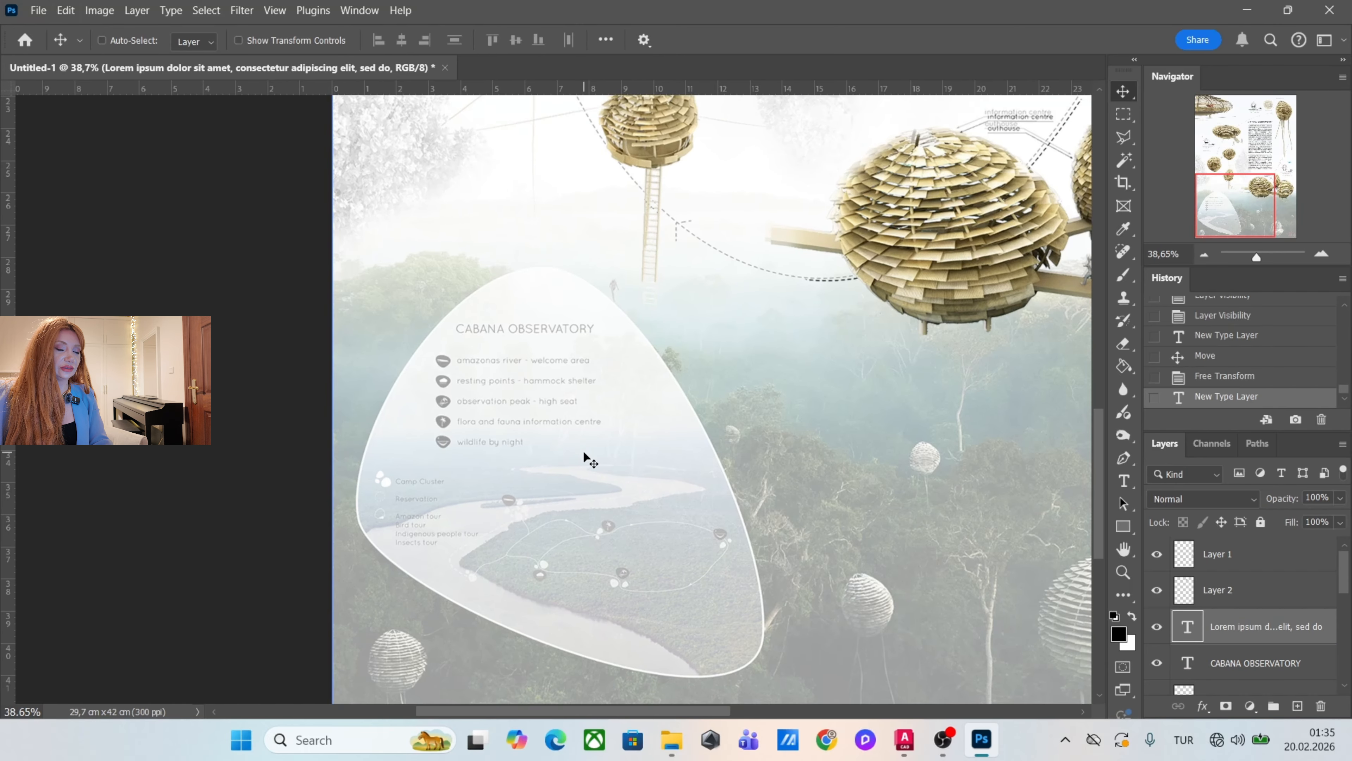
scroll(670, 480, down, 1)
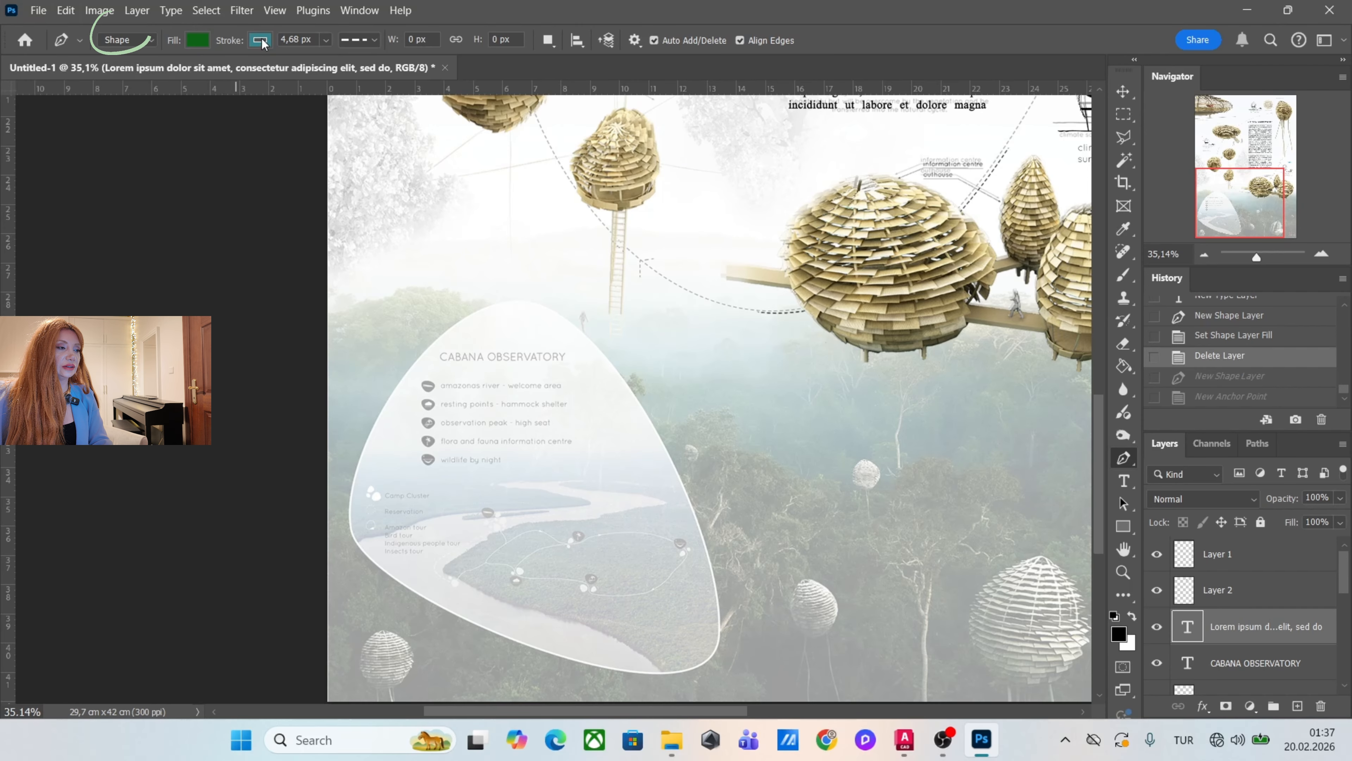
click(197, 39)
click(157, 73)
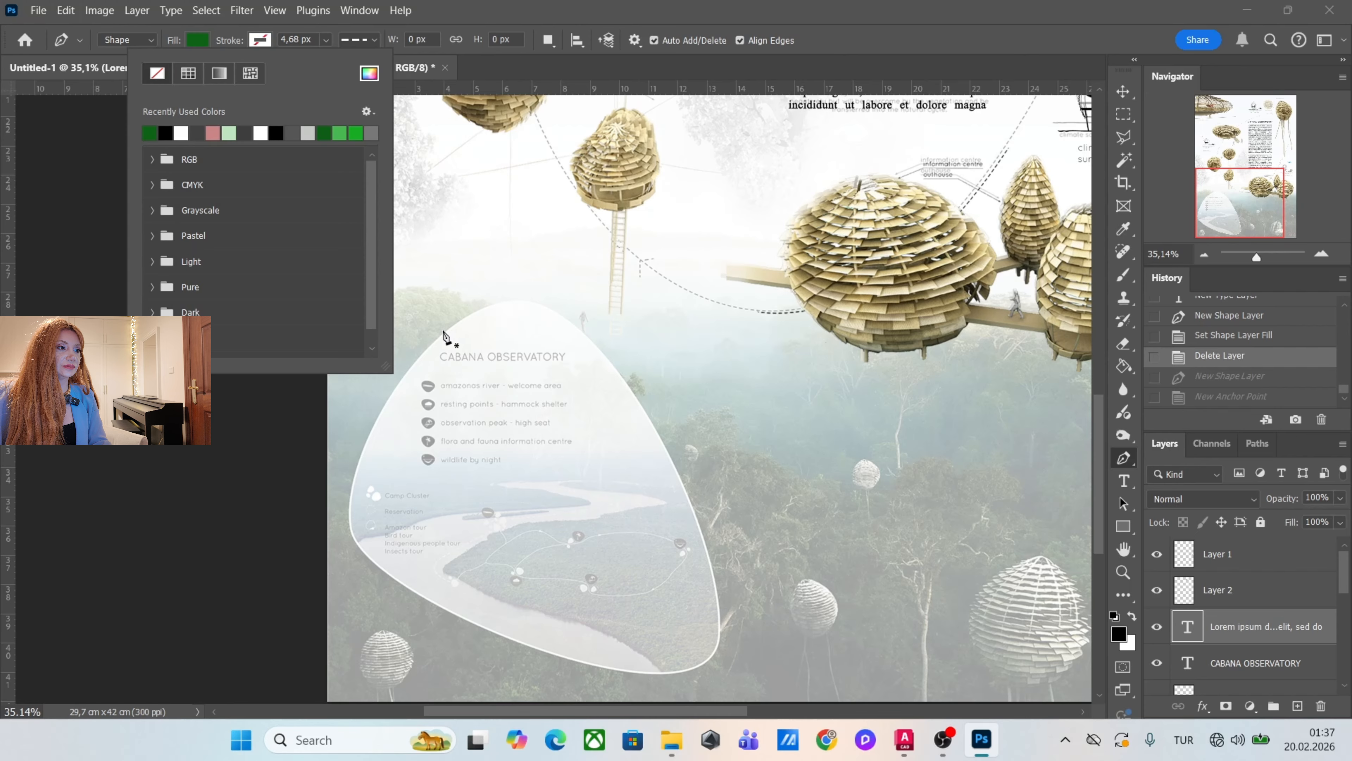
click(435, 338)
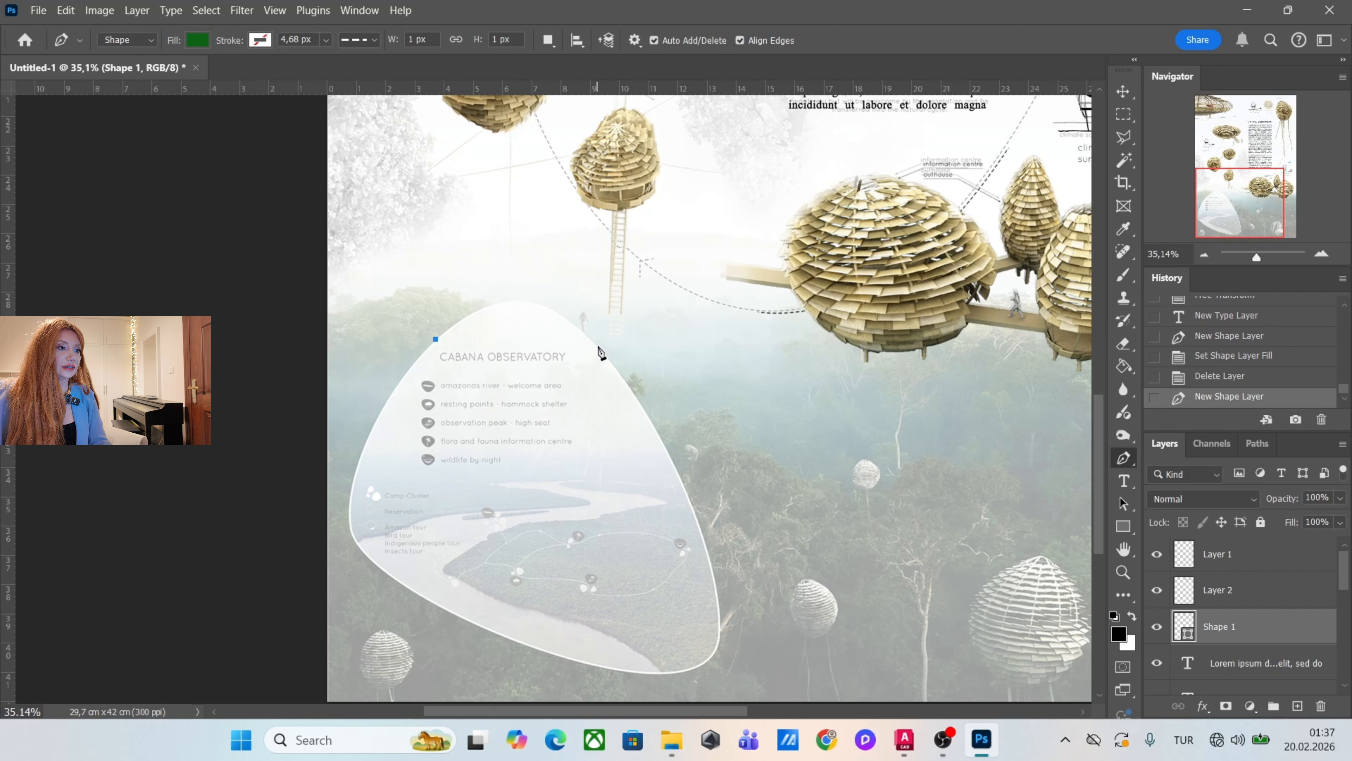
drag(598, 345, 681, 442)
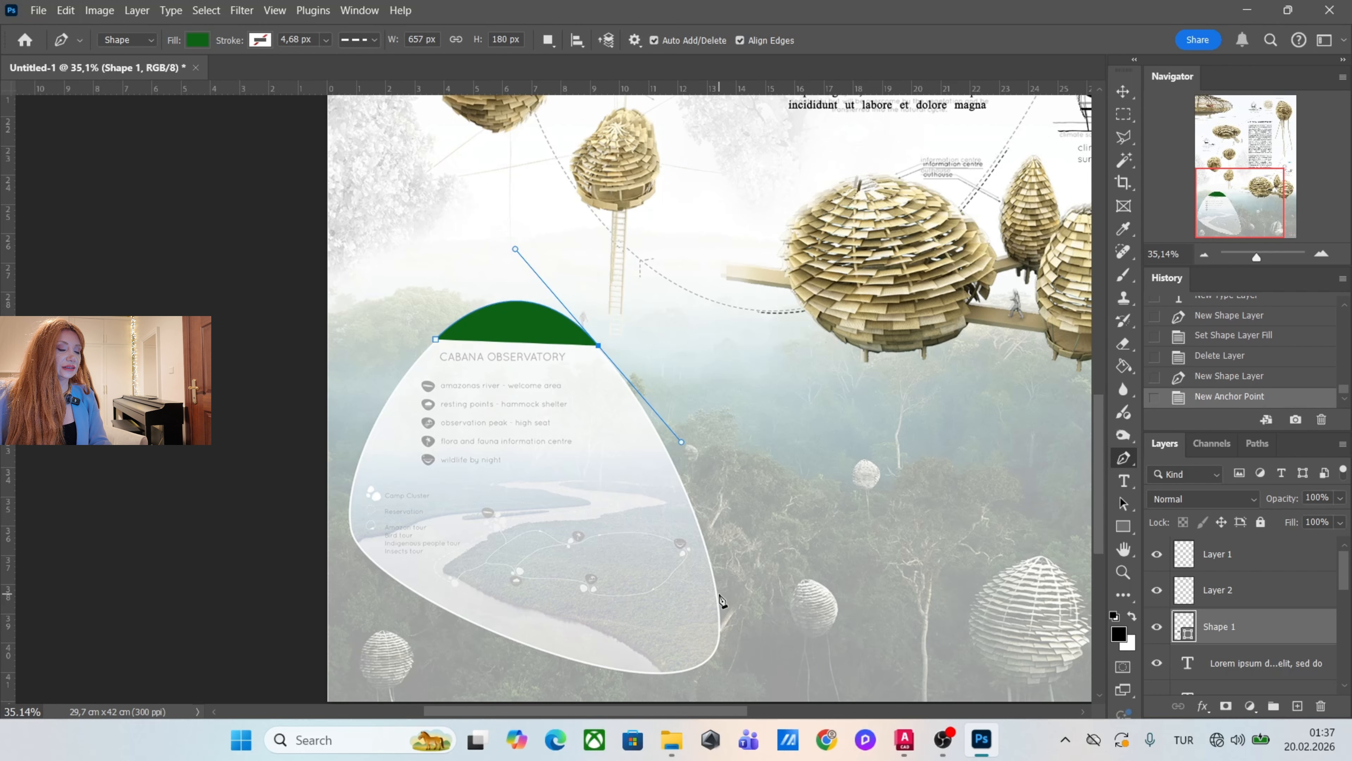
drag(718, 592, 719, 622)
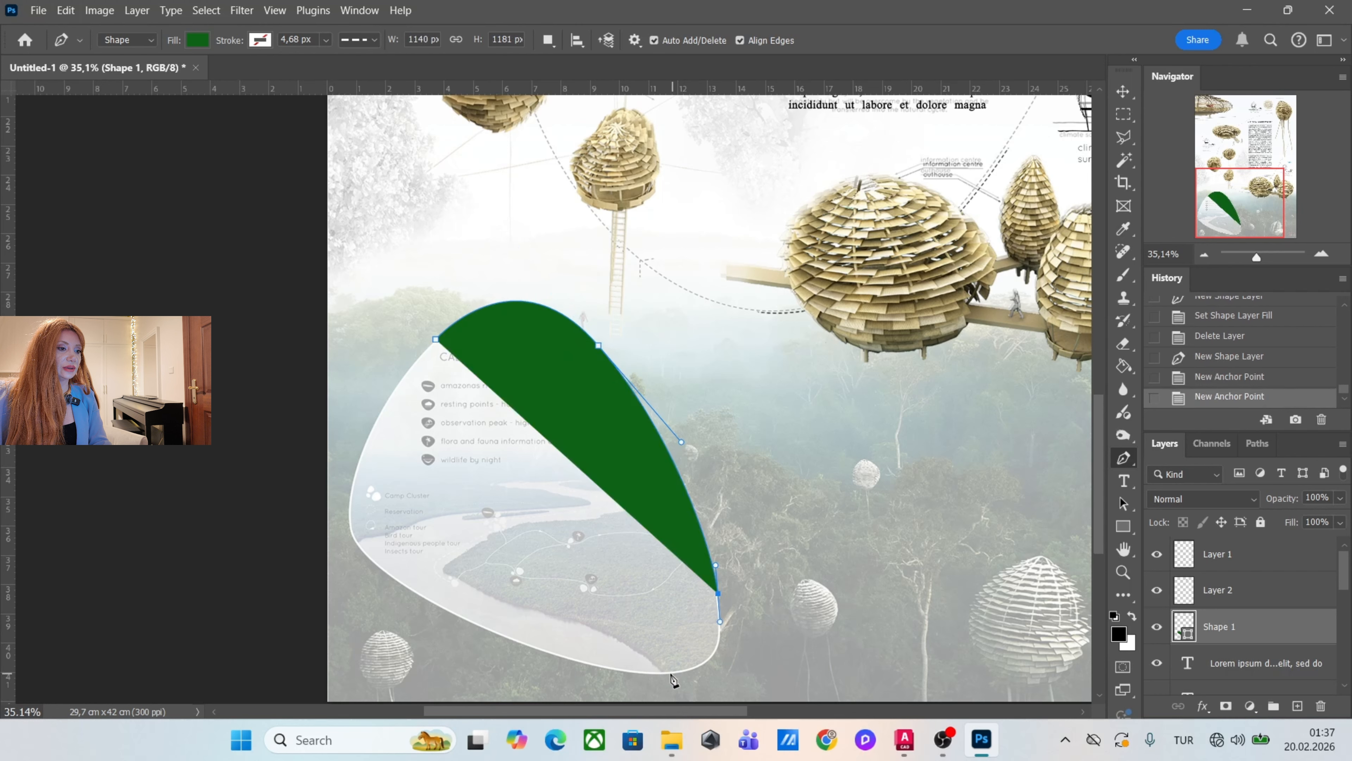
drag(631, 673, 526, 655)
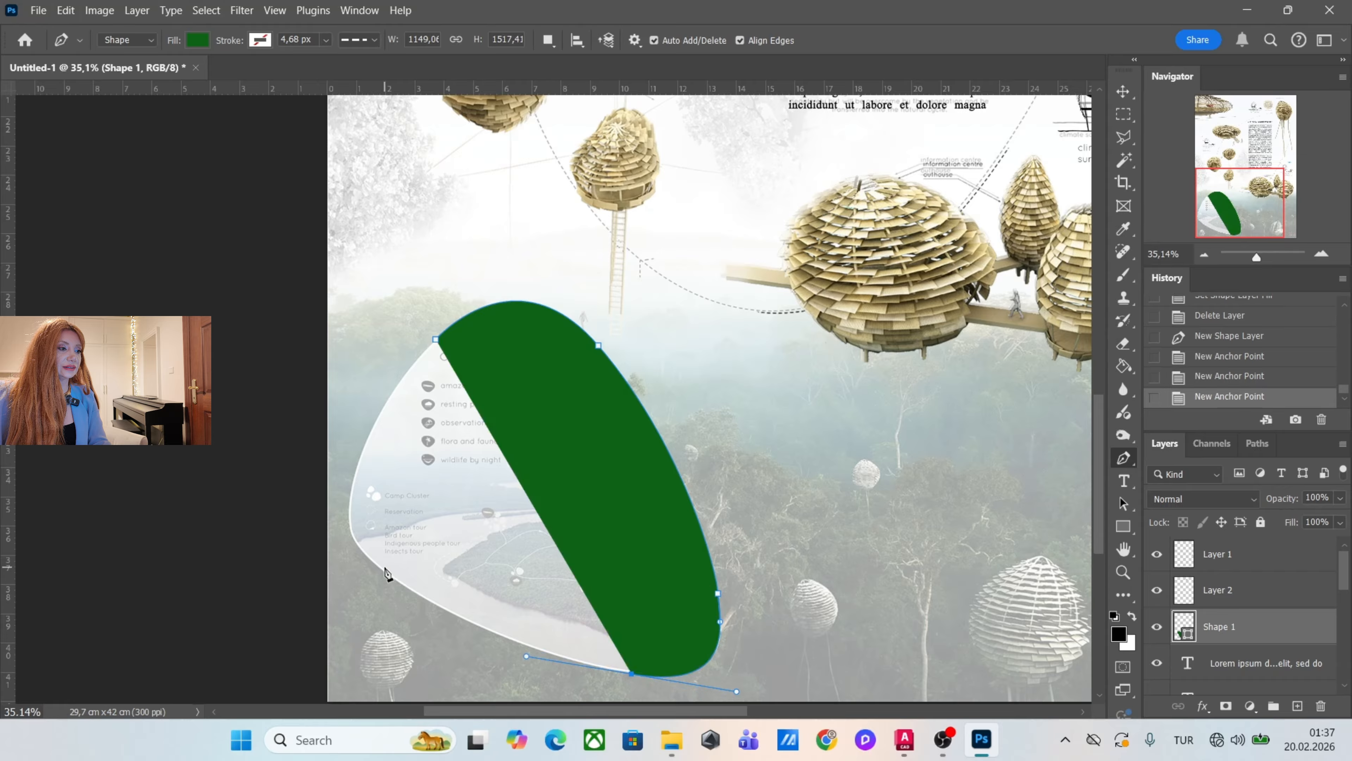
Try tracing the lower-left corner and left edge of the map area with two curved anchor points and undo both.
drag(376, 563, 361, 539)
drag(357, 461, 377, 379)
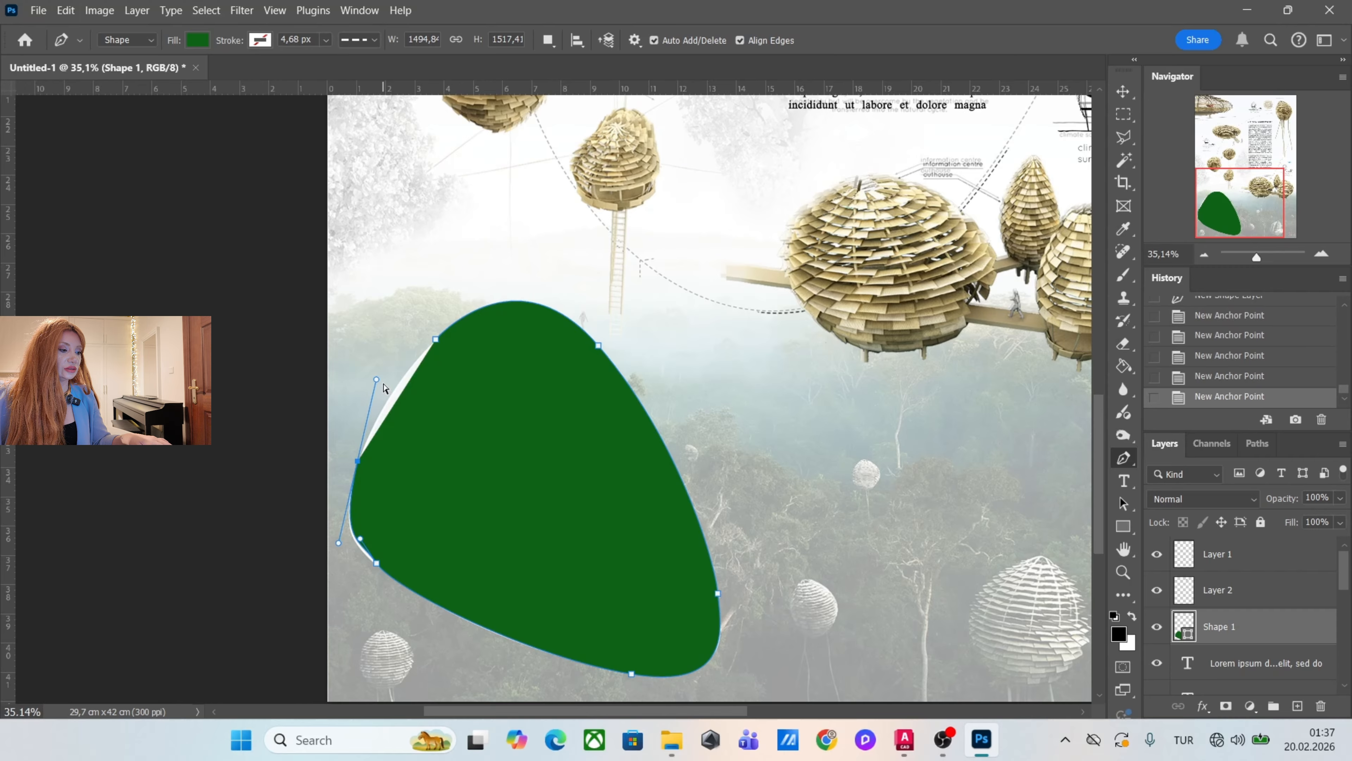
key(ctrl+z)
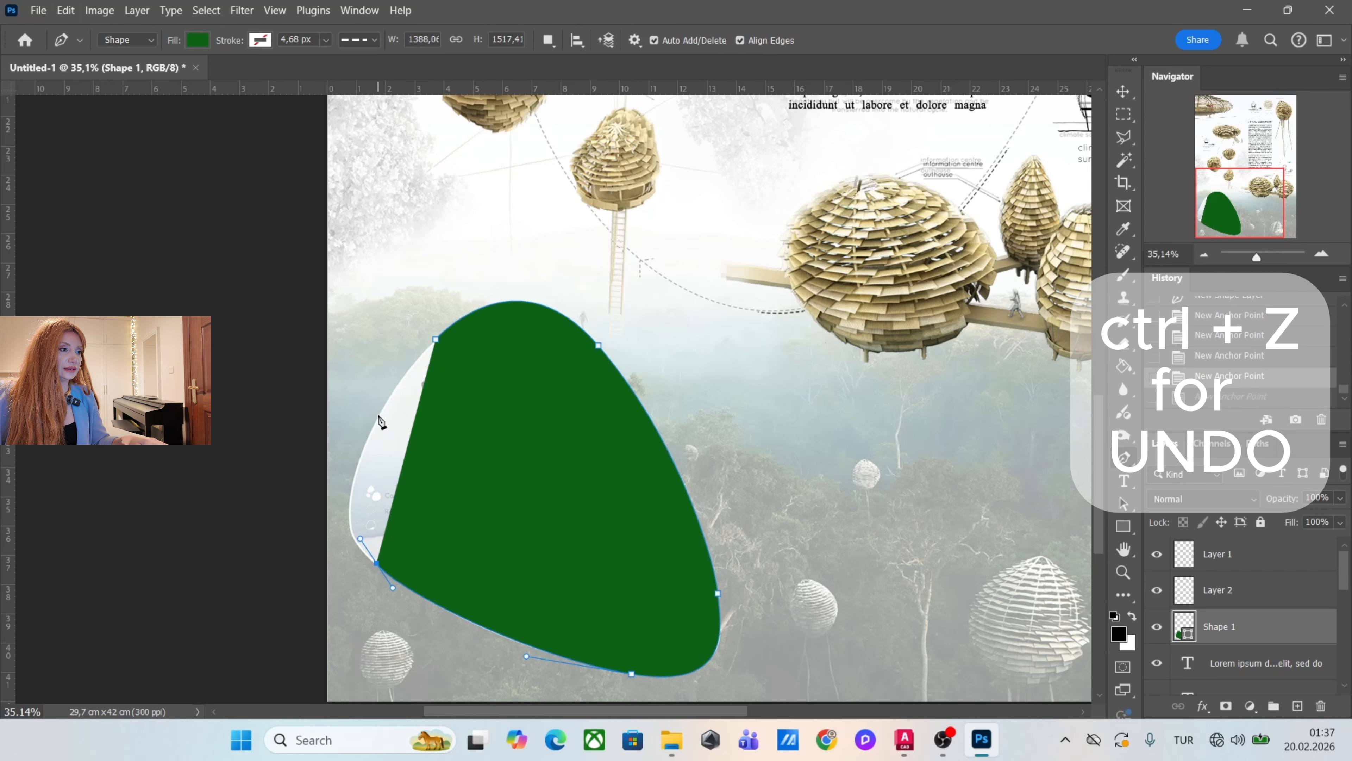
key(ctrl+z)
Retrace the lower-left corner and left edge with curved anchor points to complete the green map shape.
drag(406, 587, 382, 570)
drag(351, 492, 395, 382)
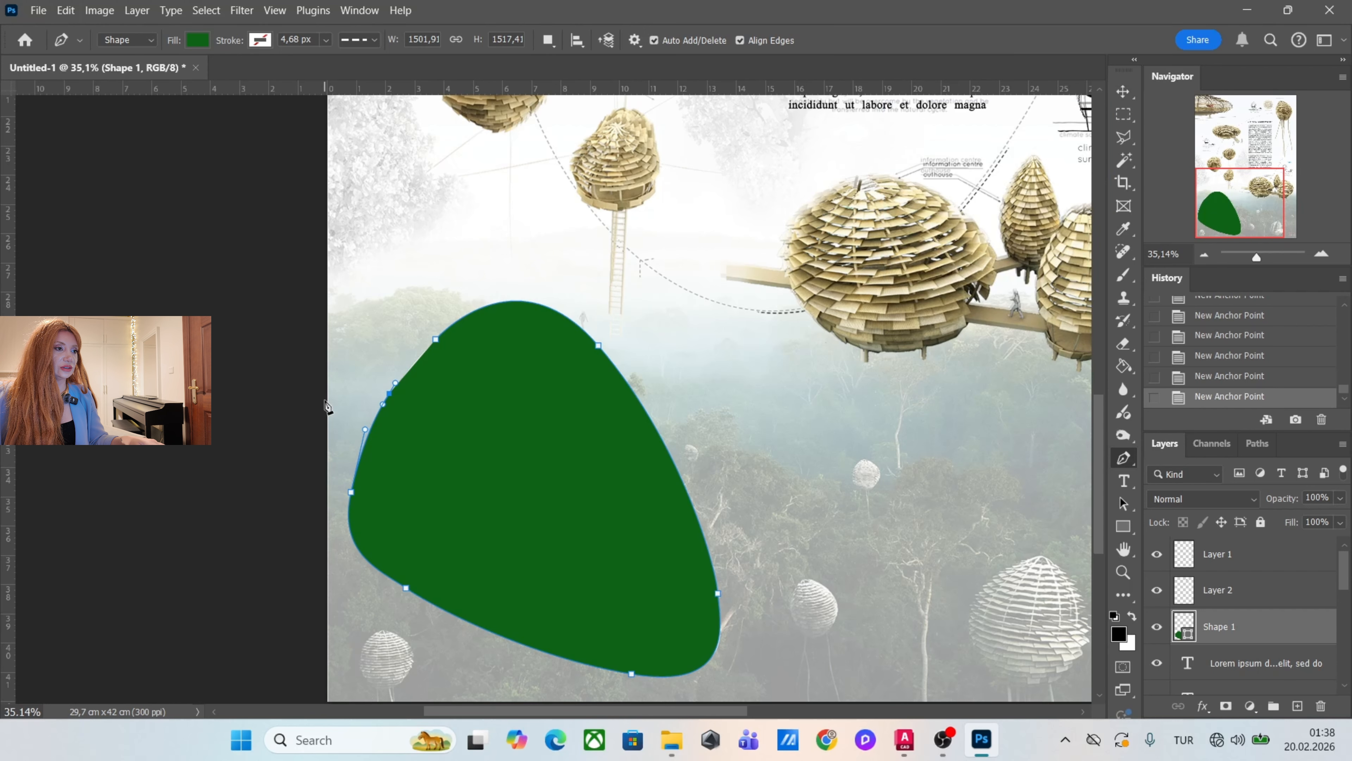
scroll(484, 356, down, 1)
scroll(486, 361, up, 1)
click(1123, 92)
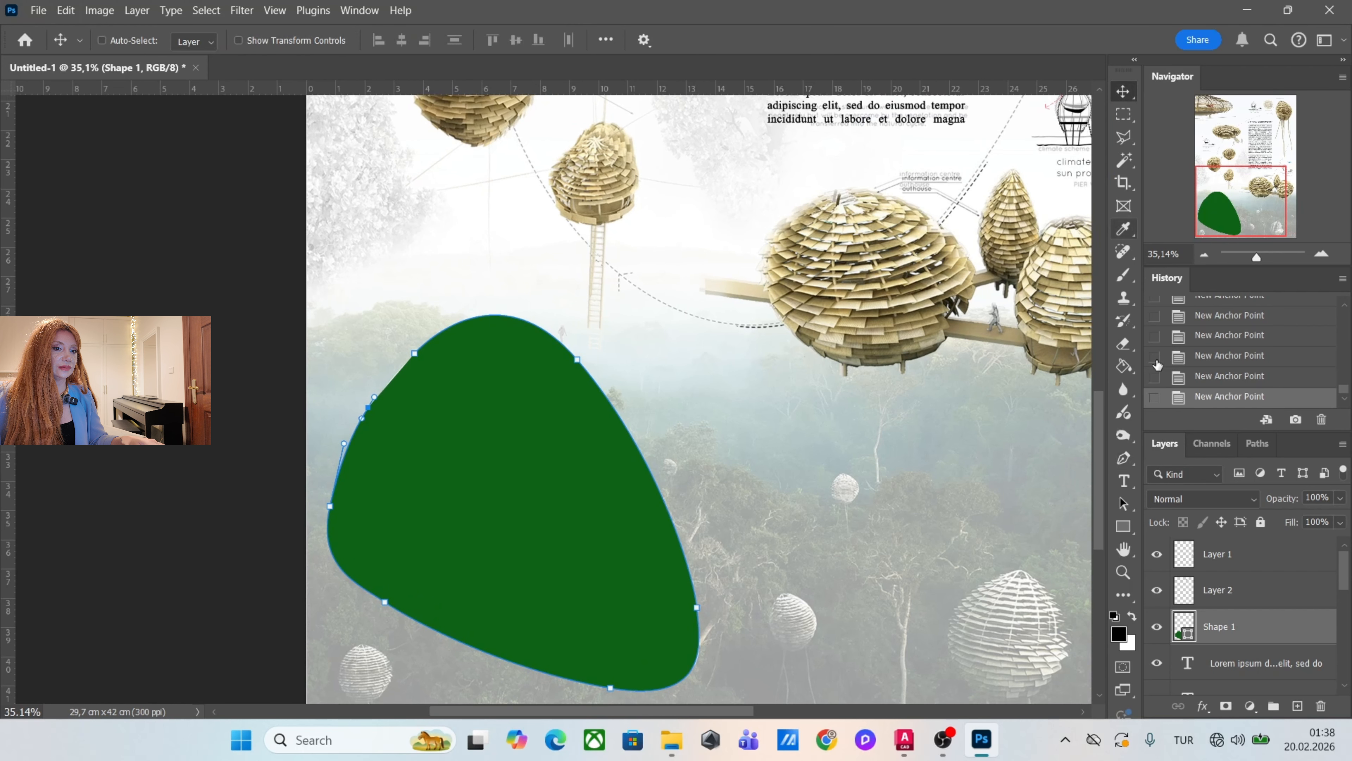
Rasterize the green Shape 1 layer.
right_click(1266, 626)
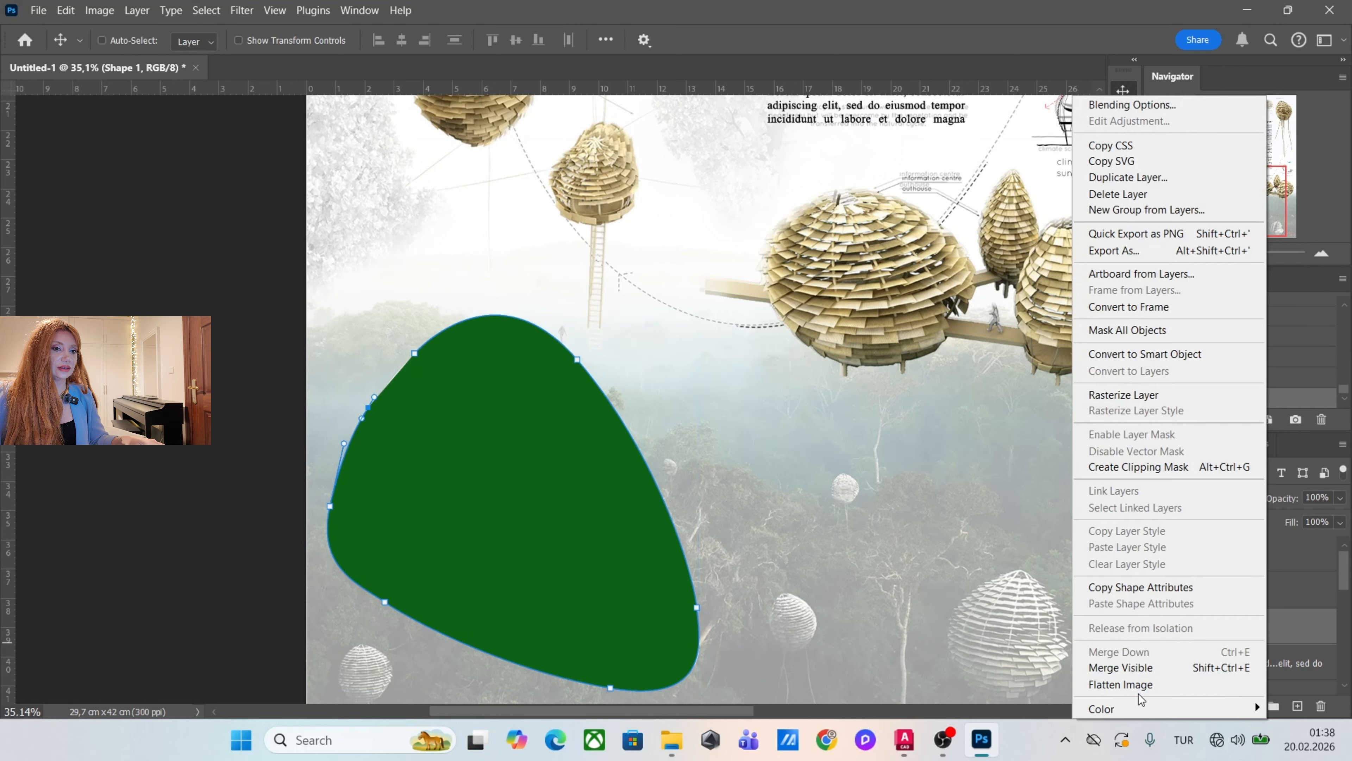
click(1124, 394)
scroll(405, 467, down, 3)
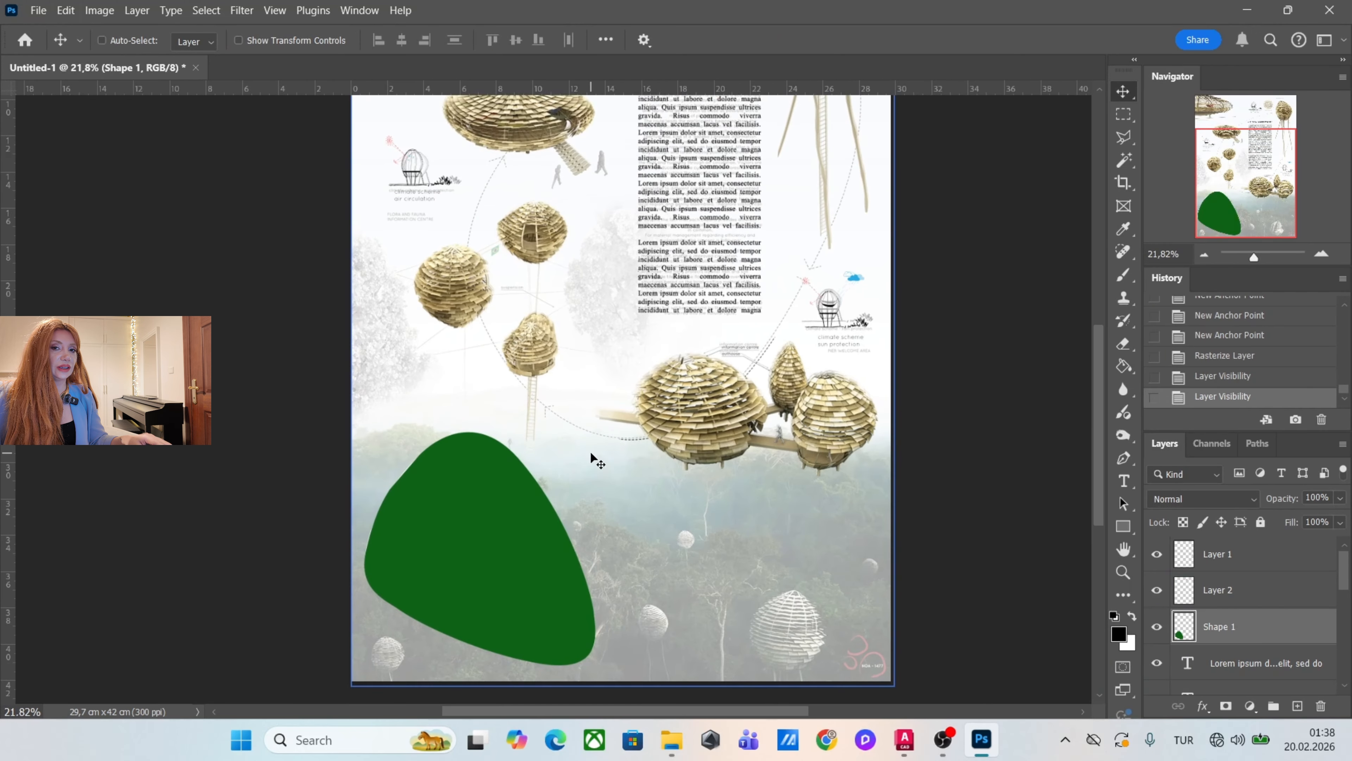
Place the Aerial river-and-bridge photo as an embedded image covering the green map shape.
drag(885, 267, 662, 392)
key(Return)
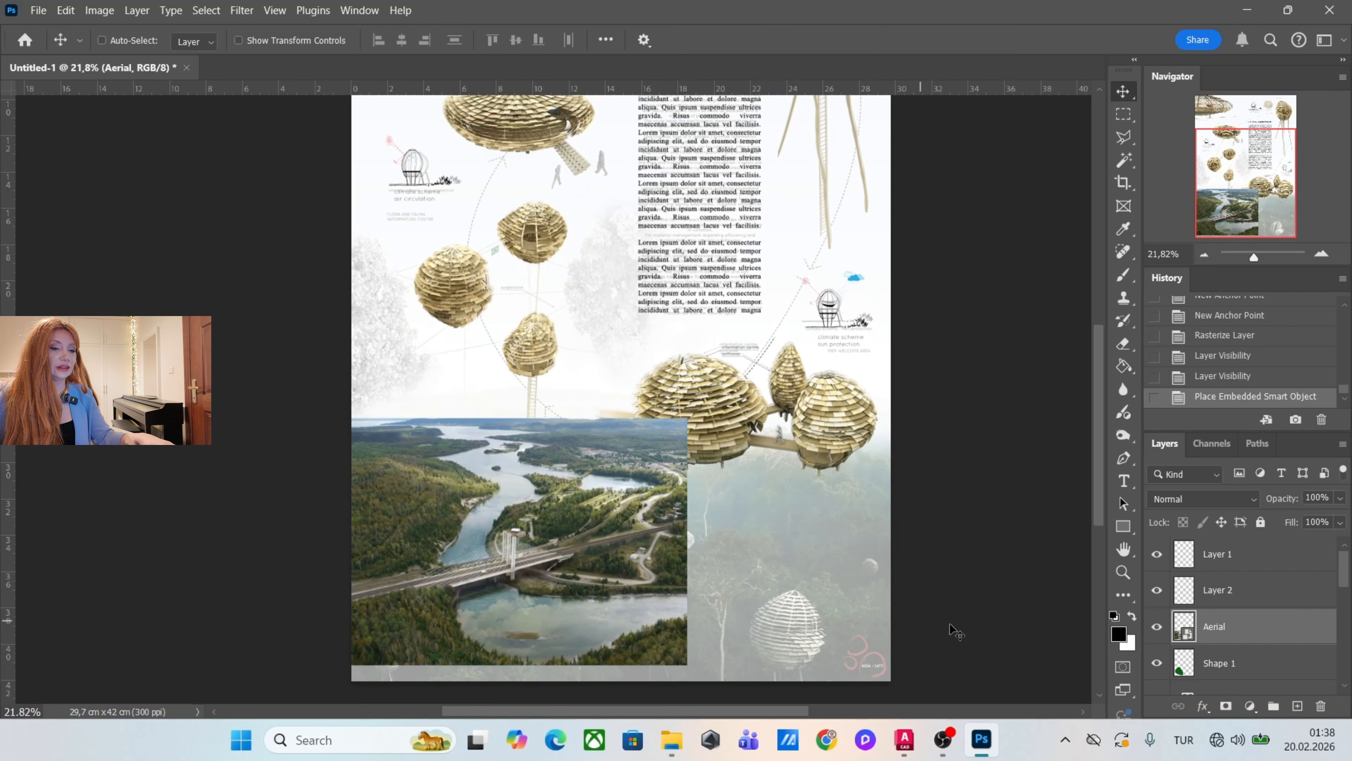
Clip the Aerial photo to the Shape 1 layer and shift it downward inside the shape.
click(1251, 663)
click(1269, 631)
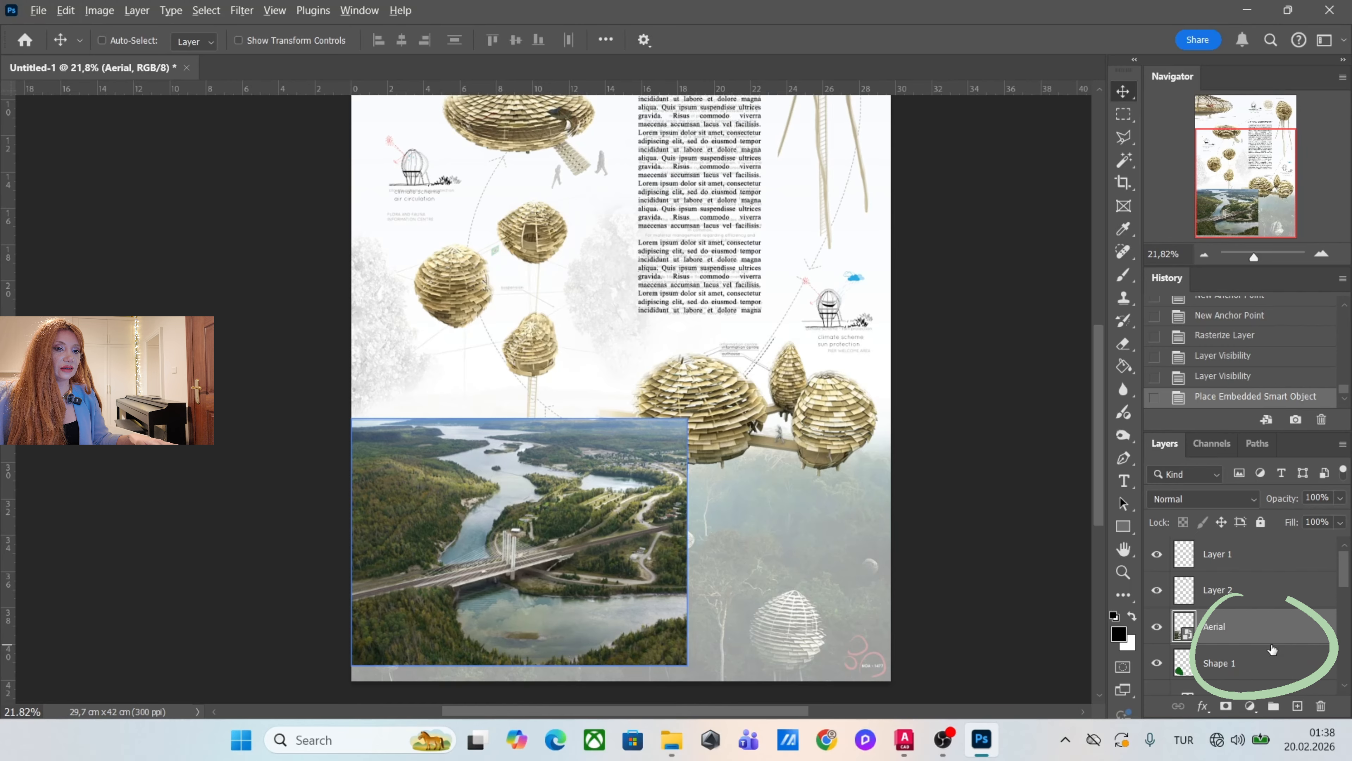
key(alt)
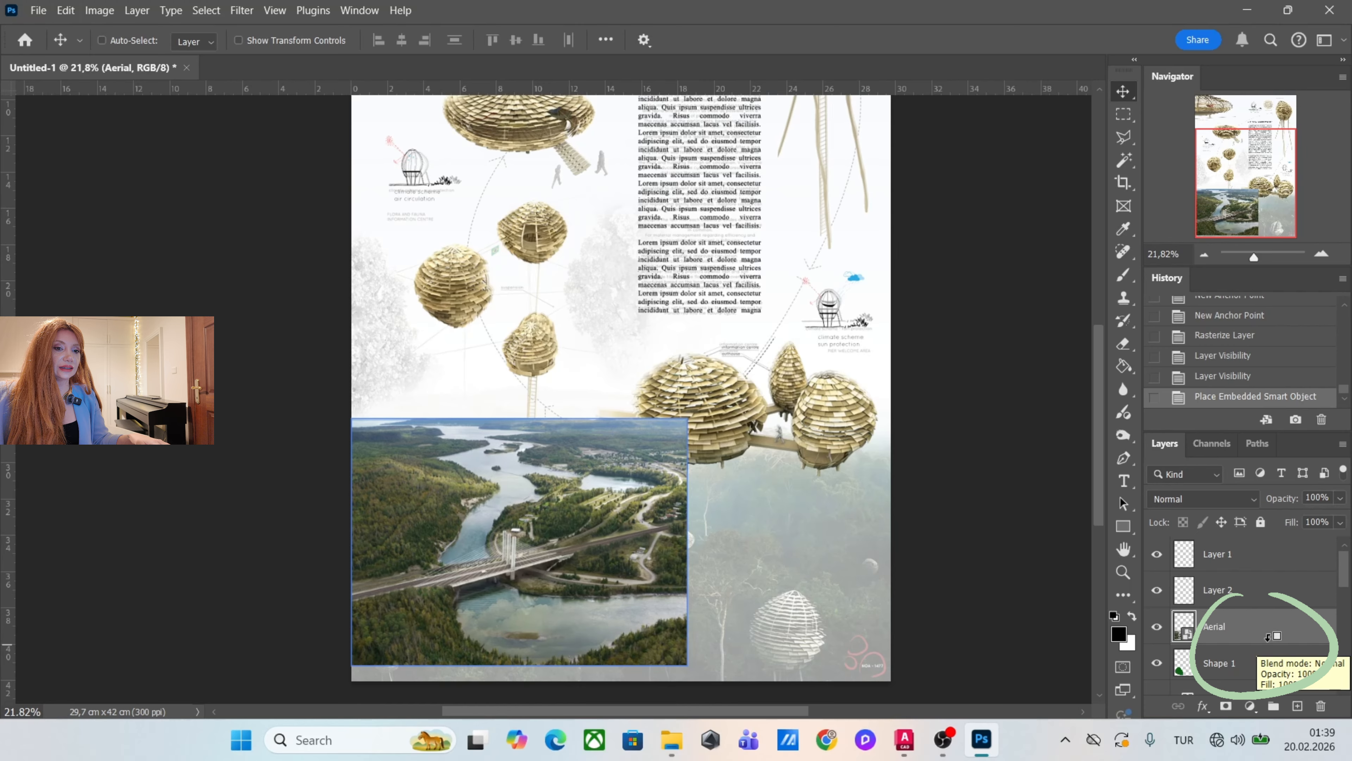
alt+click(1269, 638)
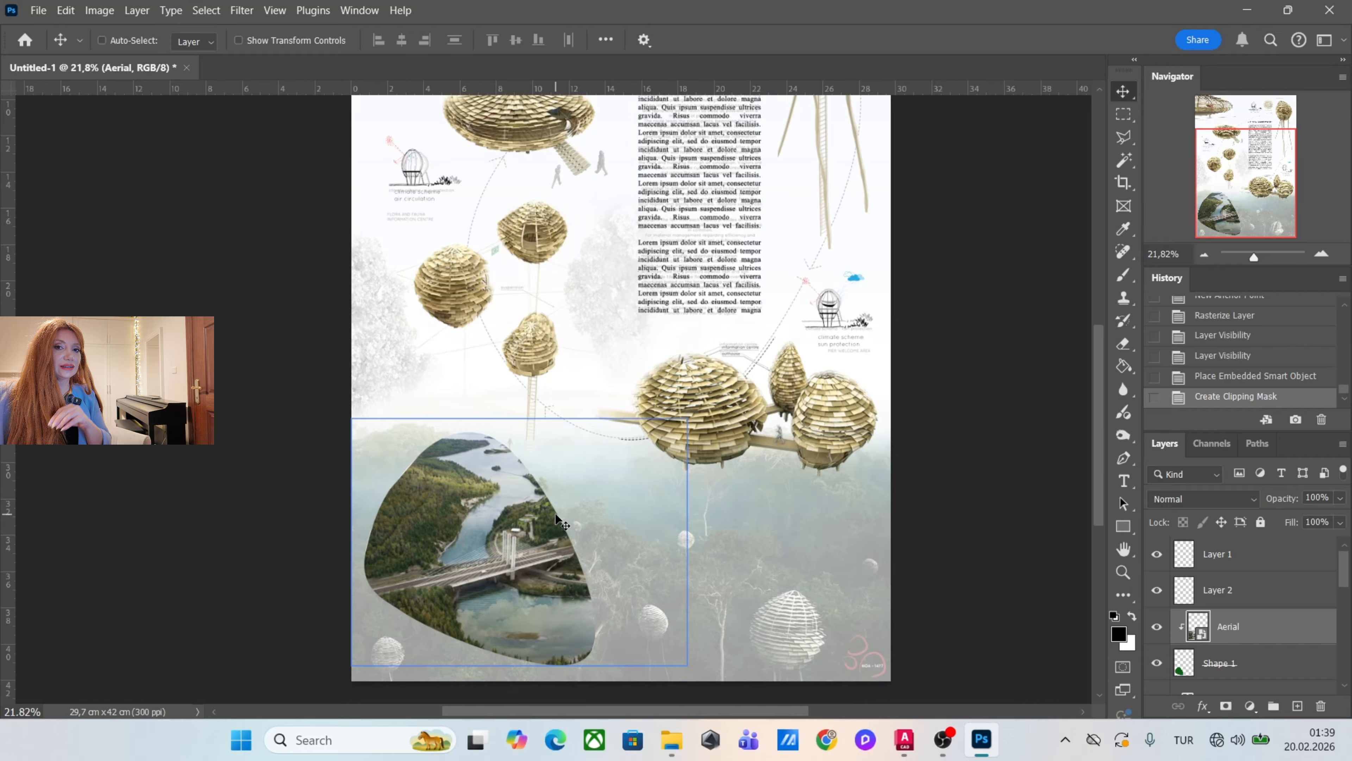
drag(553, 539, 534, 596)
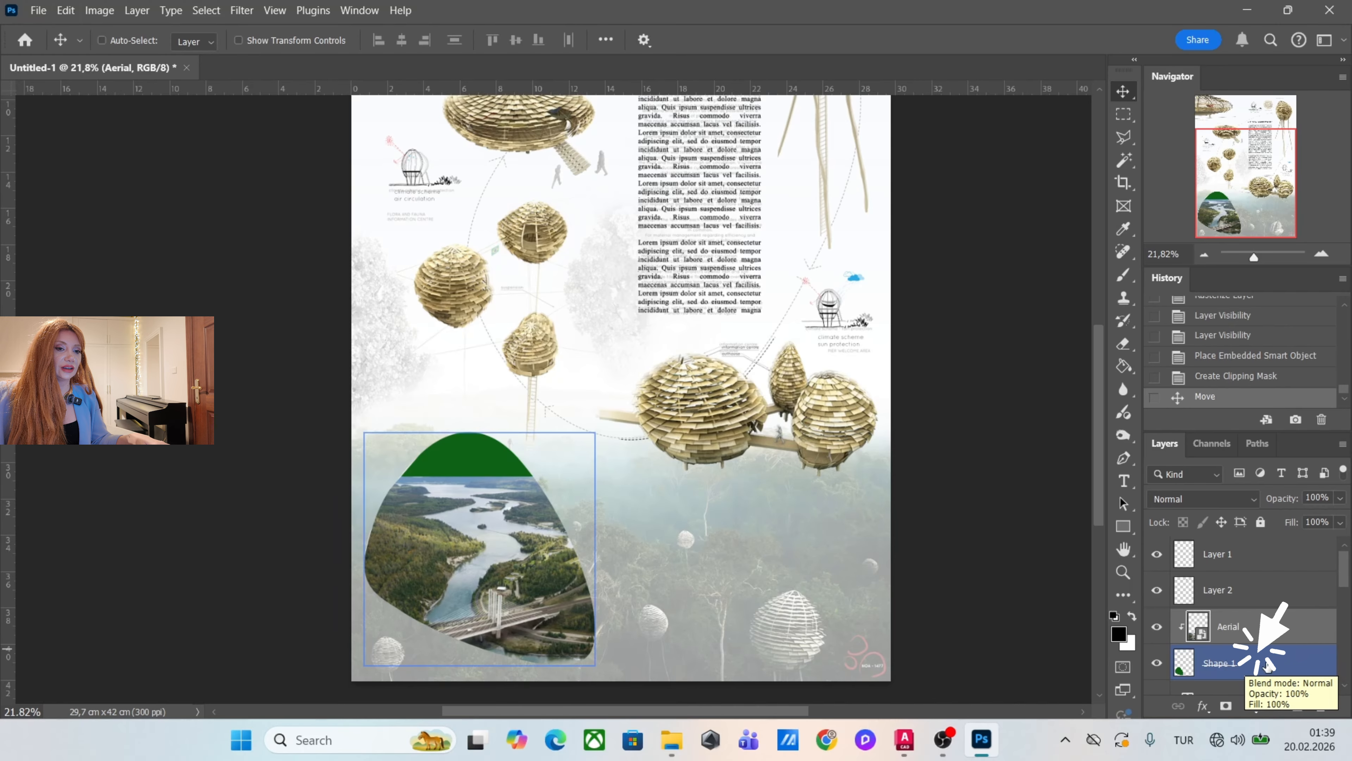
Apply a white (ffffff) Color Overlay layer style to Shape 1.
click(1278, 665)
double_click(1276, 666)
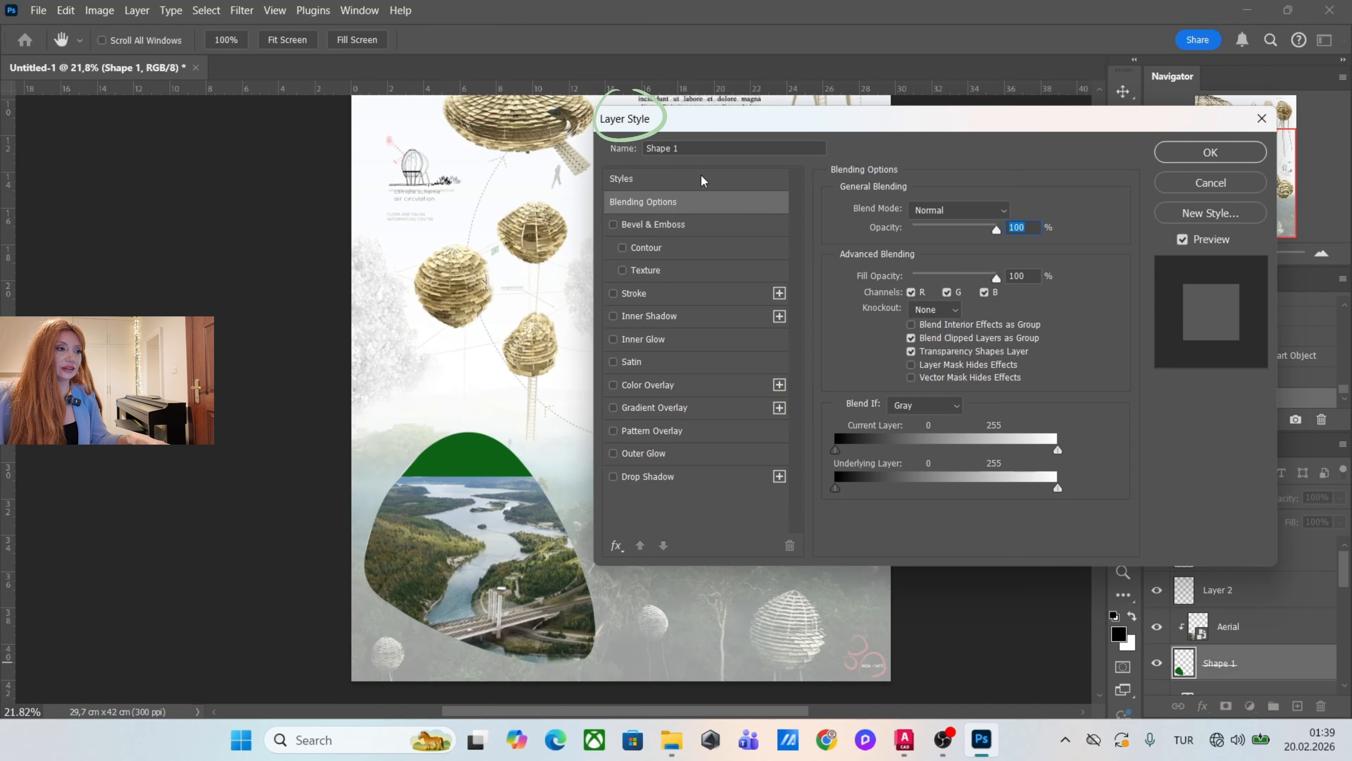
click(687, 386)
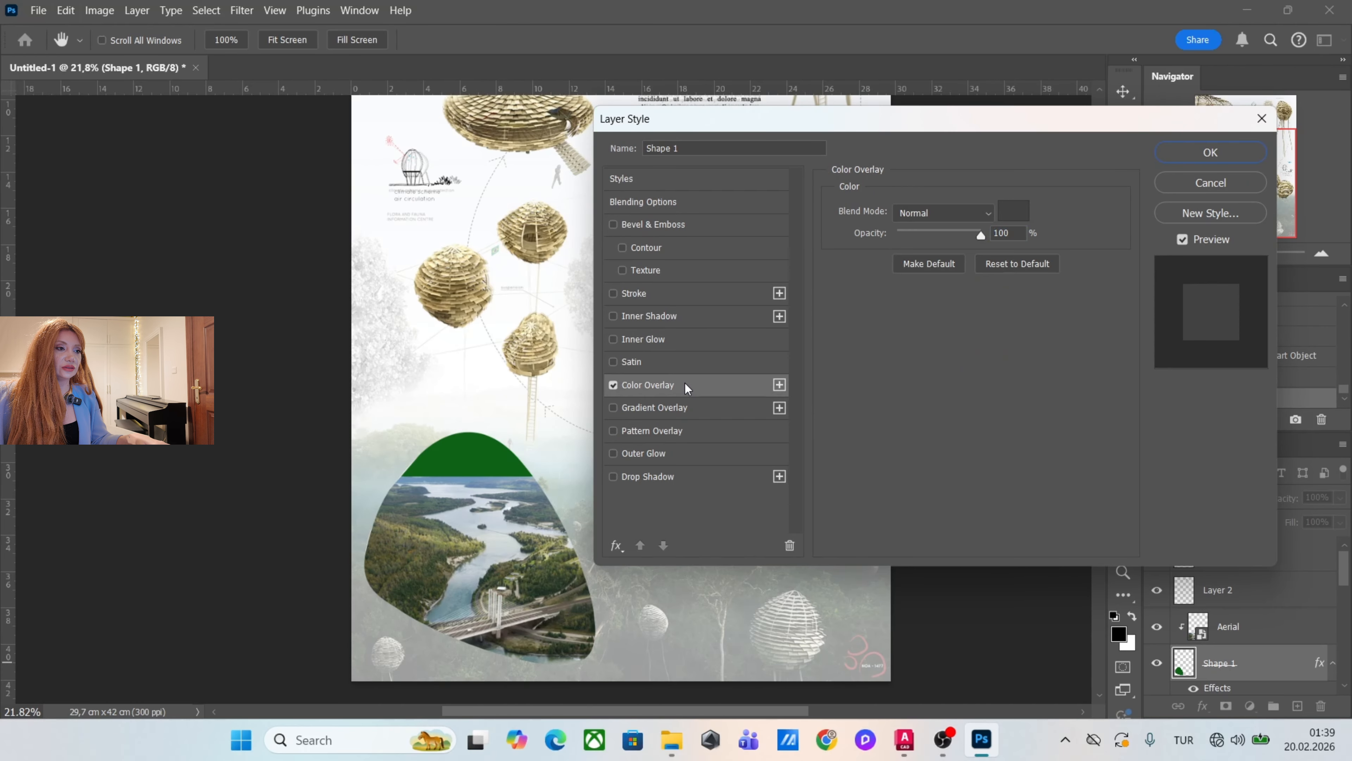
click(1013, 211)
drag(944, 356, 750, 208)
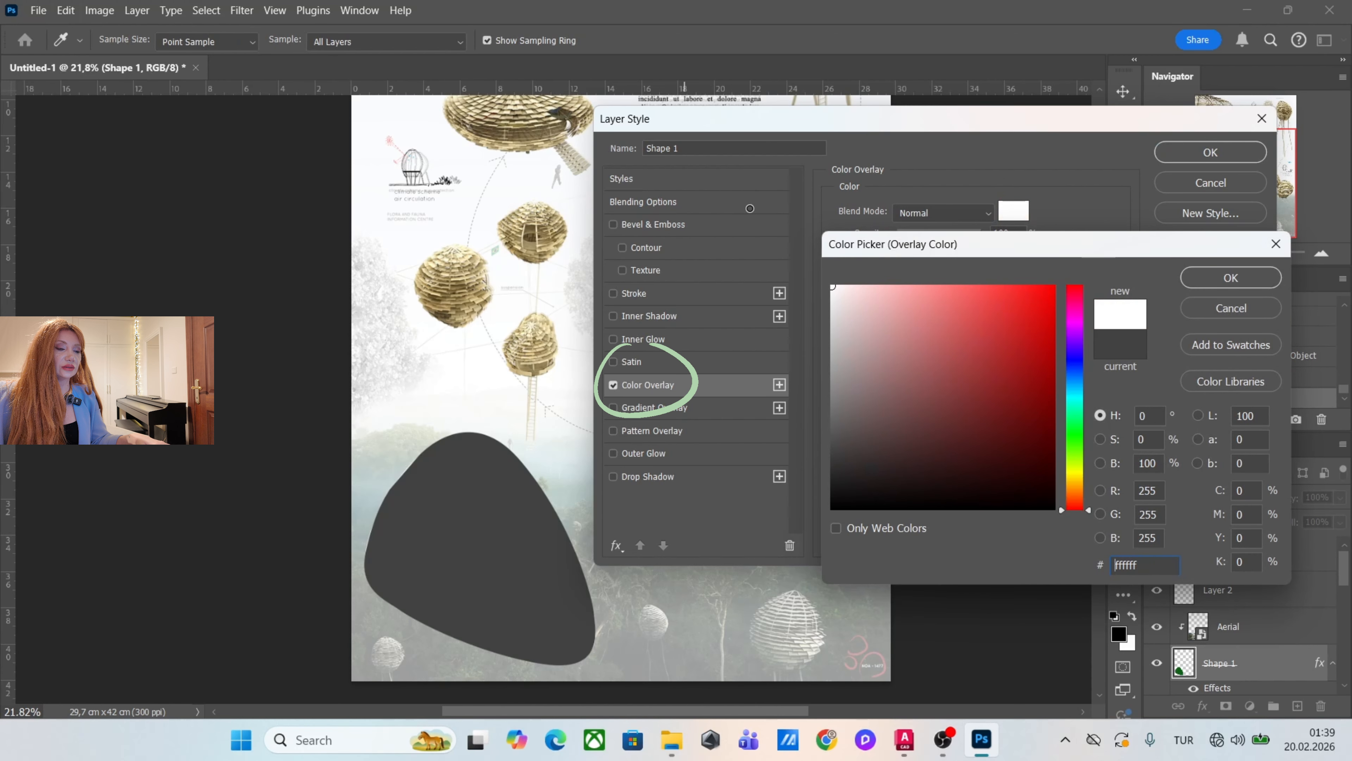
click(1225, 277)
click(1210, 152)
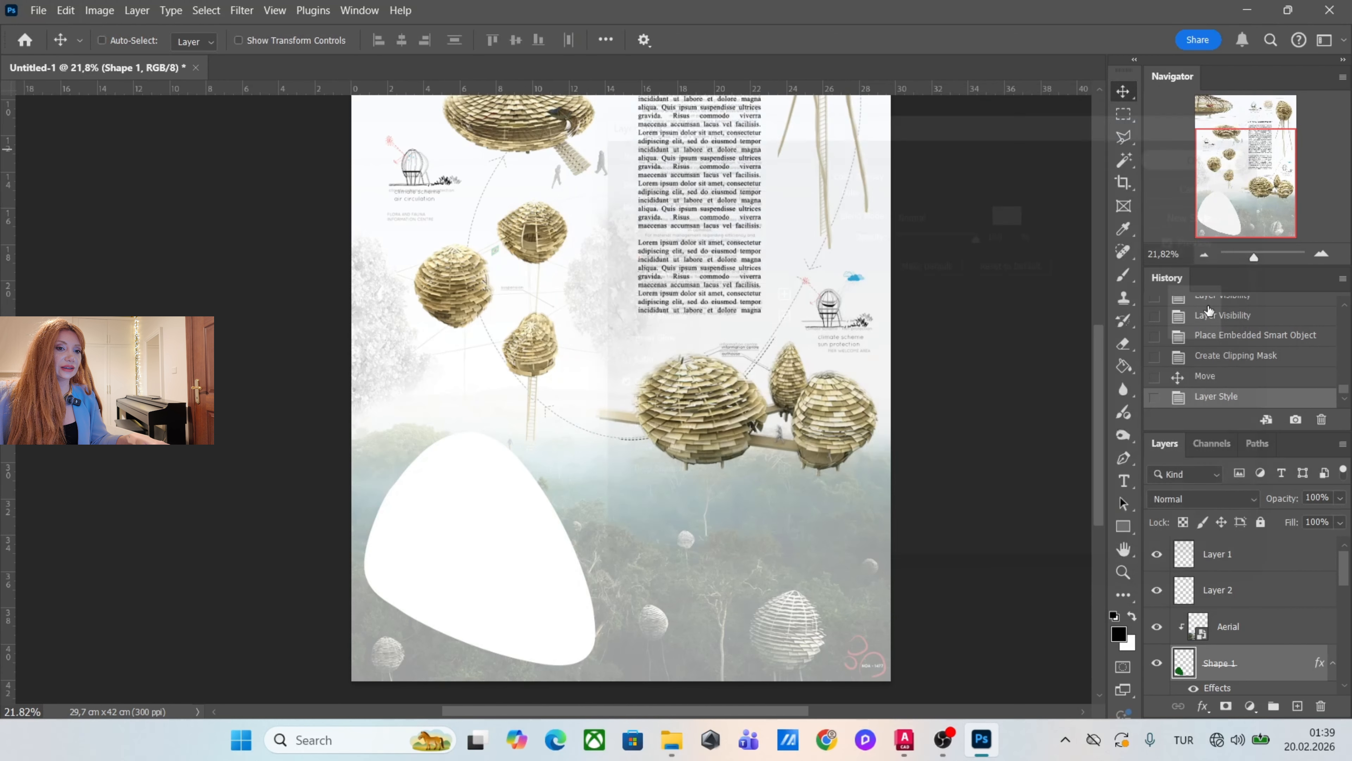
Rasterize the layer style of Shape 1 and rasterize the Aerial layer.
right_click(1267, 664)
click(1247, 585)
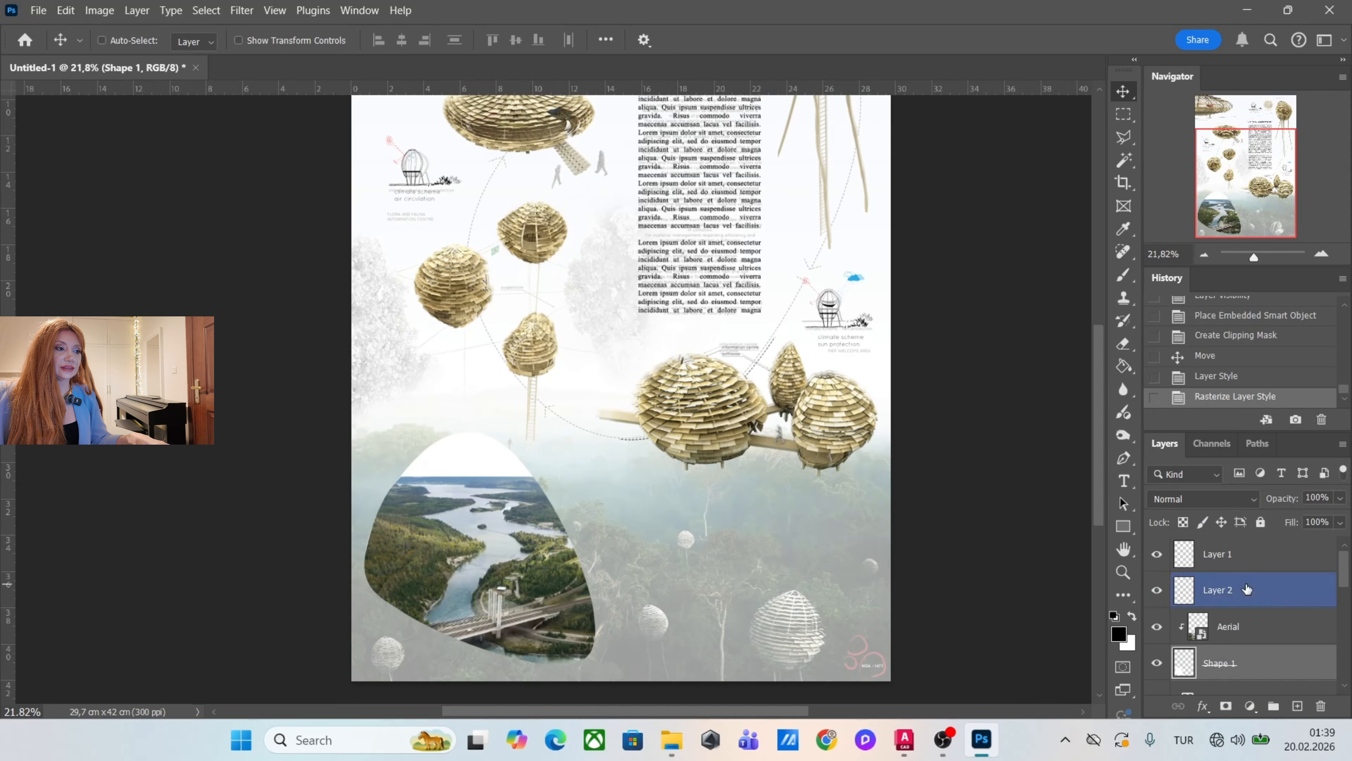
click(1277, 623)
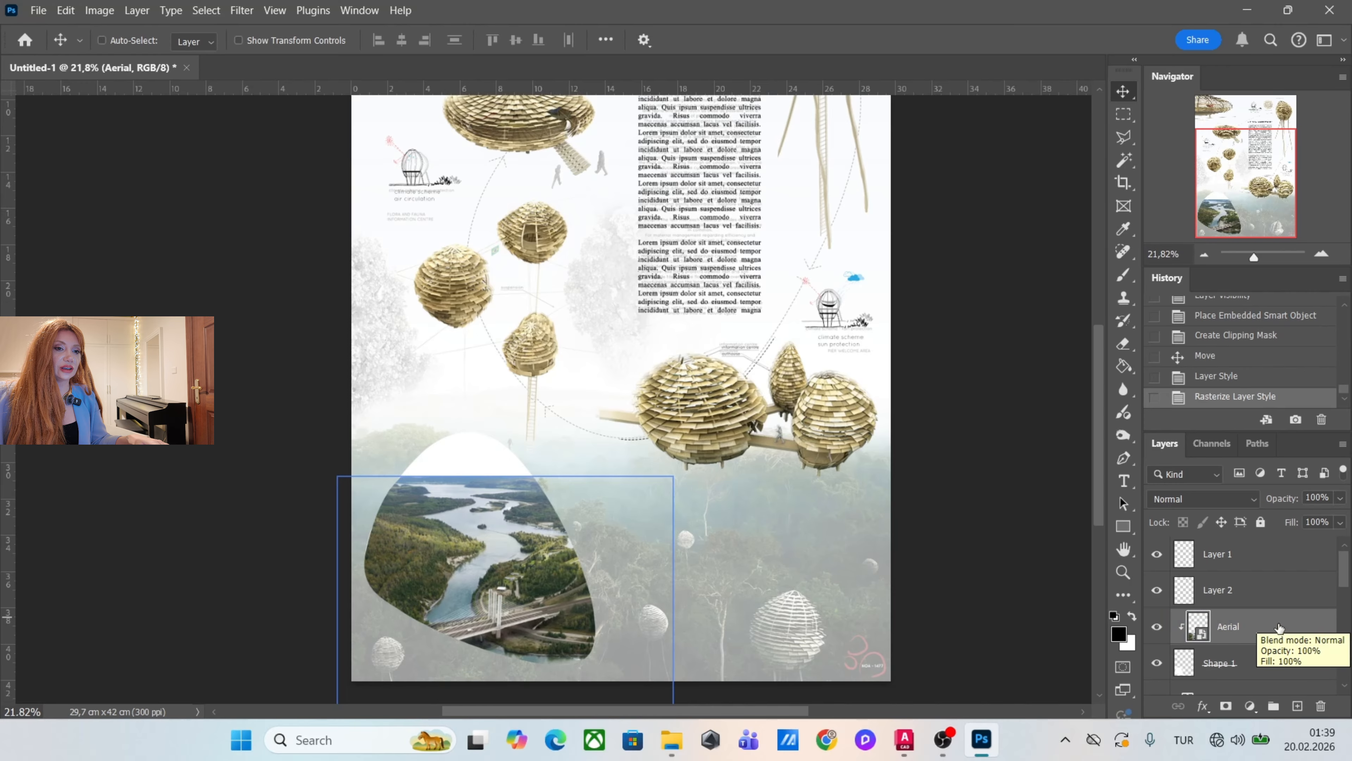
right_click(1267, 620)
click(1229, 557)
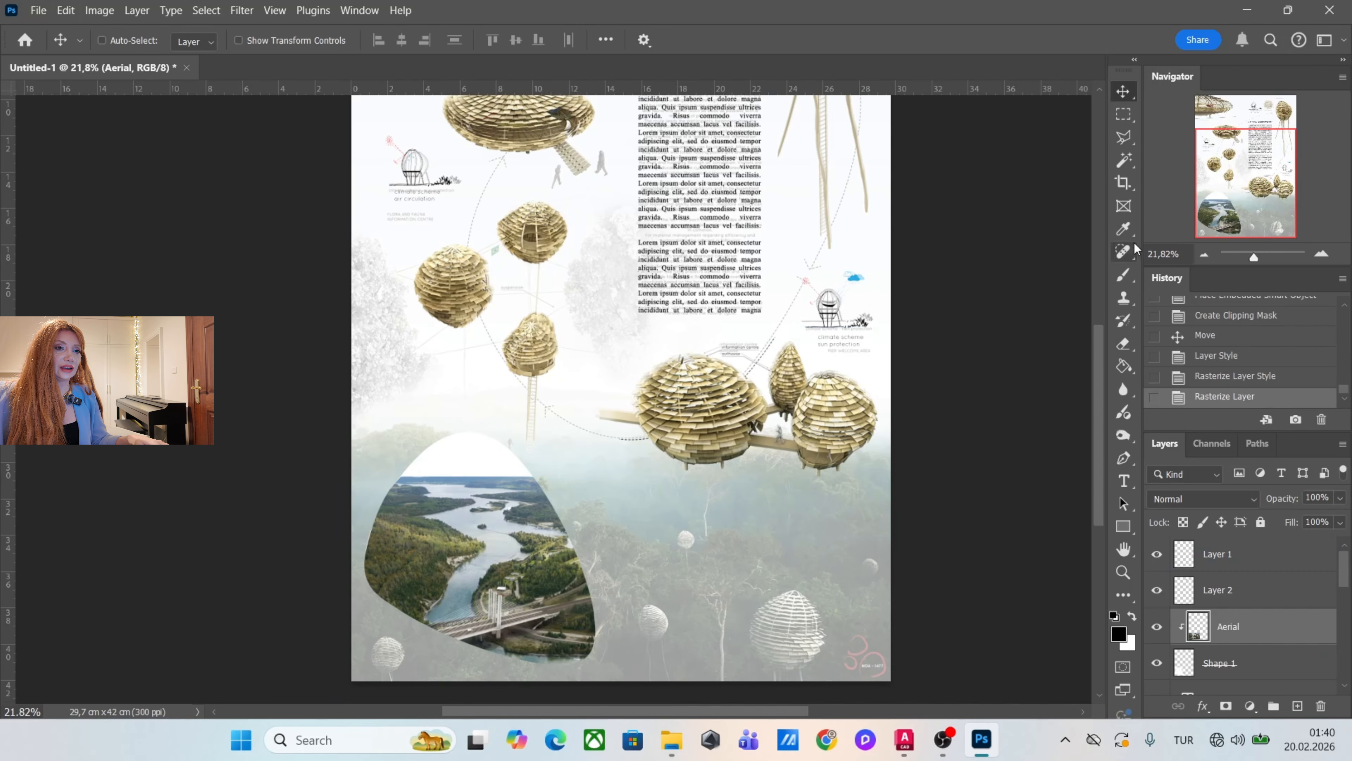
Set up a soft round Eraser brush with a size of 952 px for the Aerial layer.
scroll(604, 466, up, 2)
ctrl+click(522, 400)
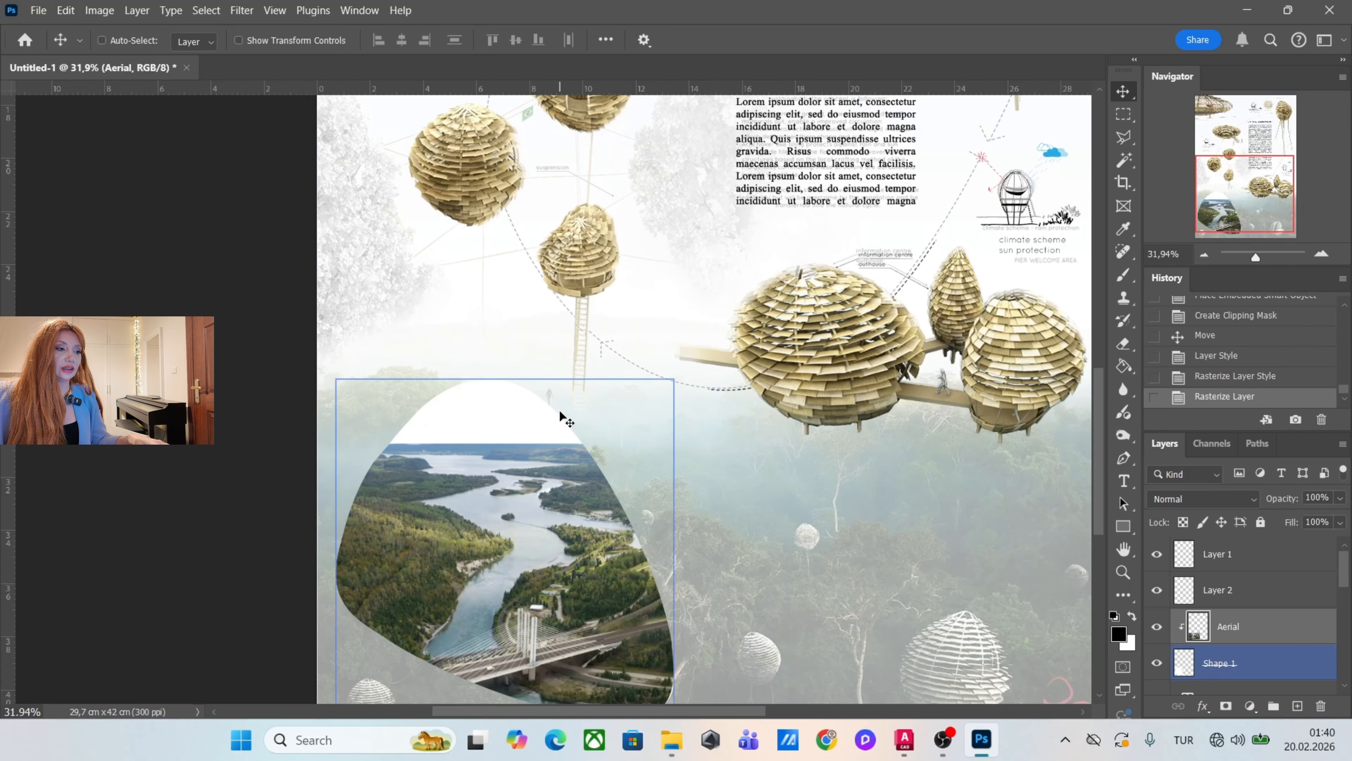
scroll(559, 409, up, 2)
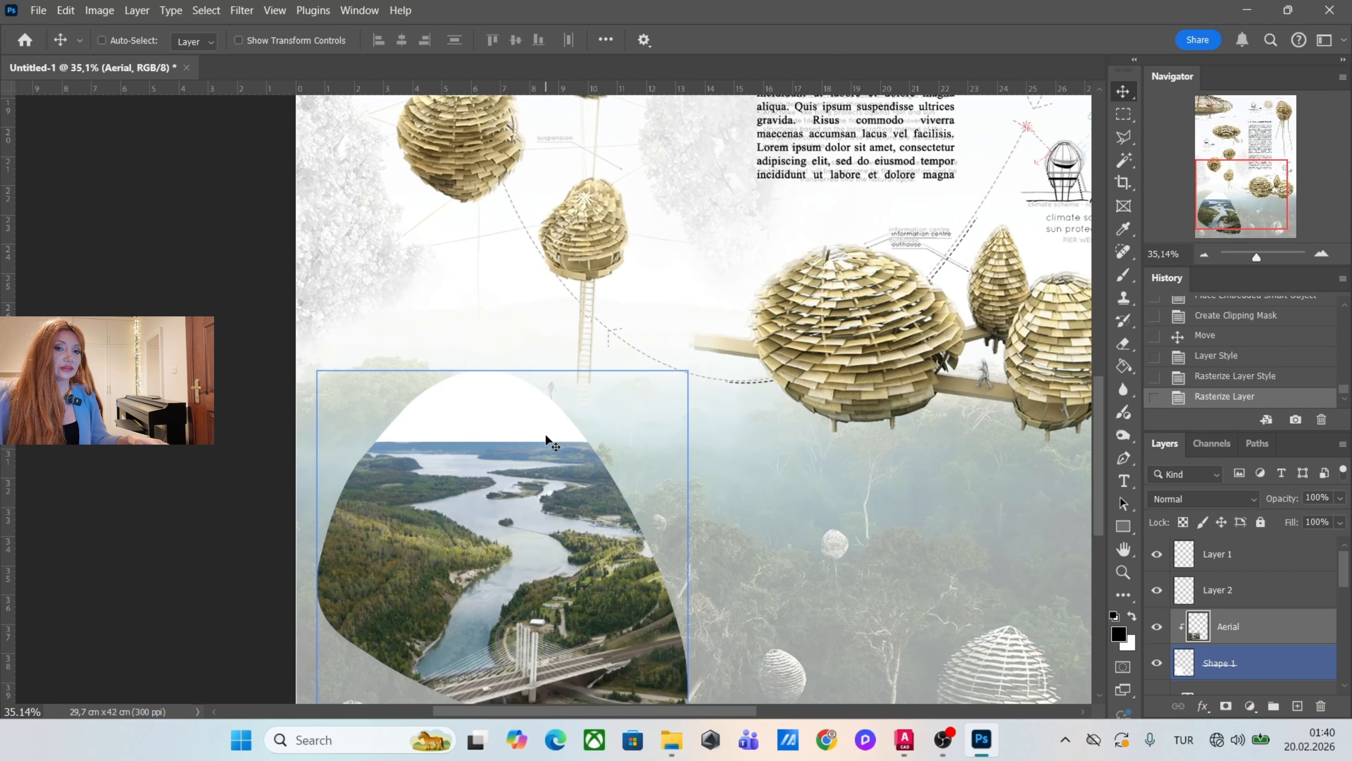
click(1124, 348)
scroll(625, 392, down, 2)
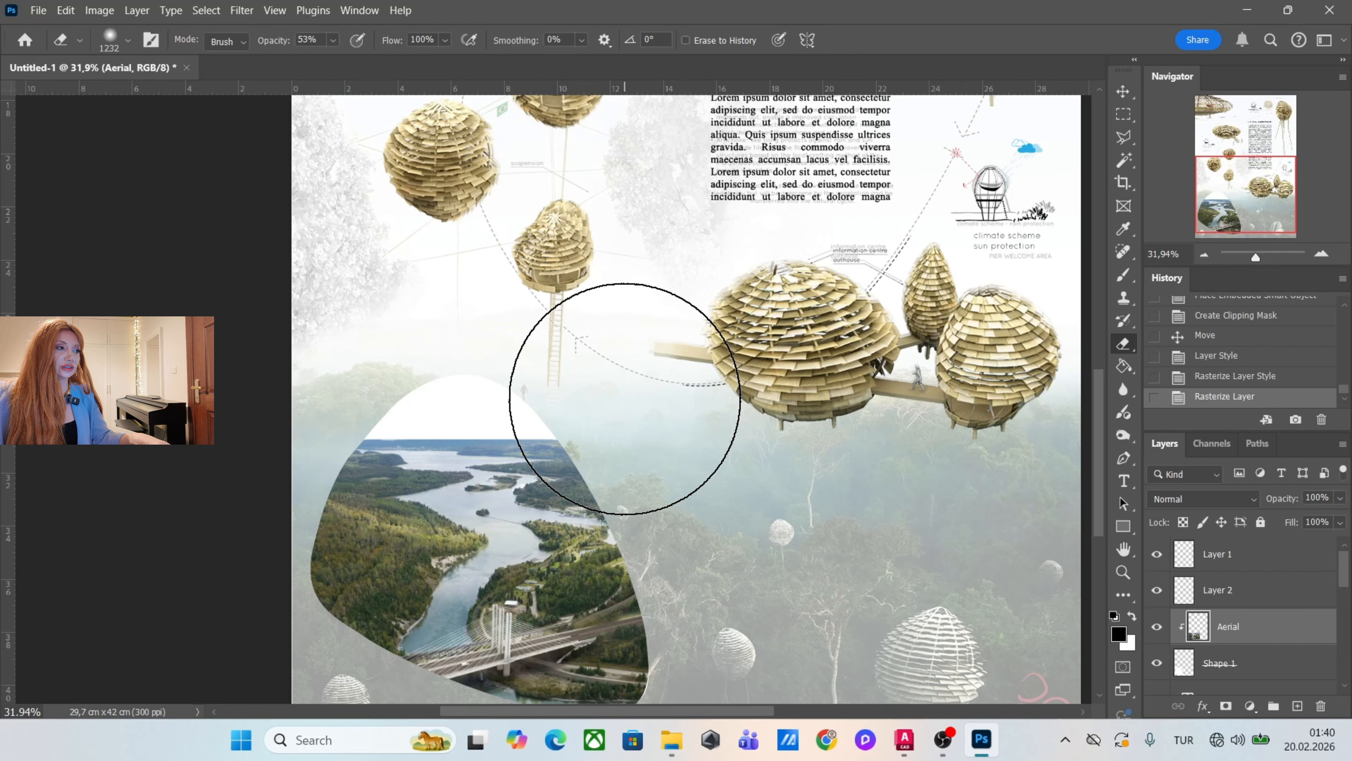
click(127, 43)
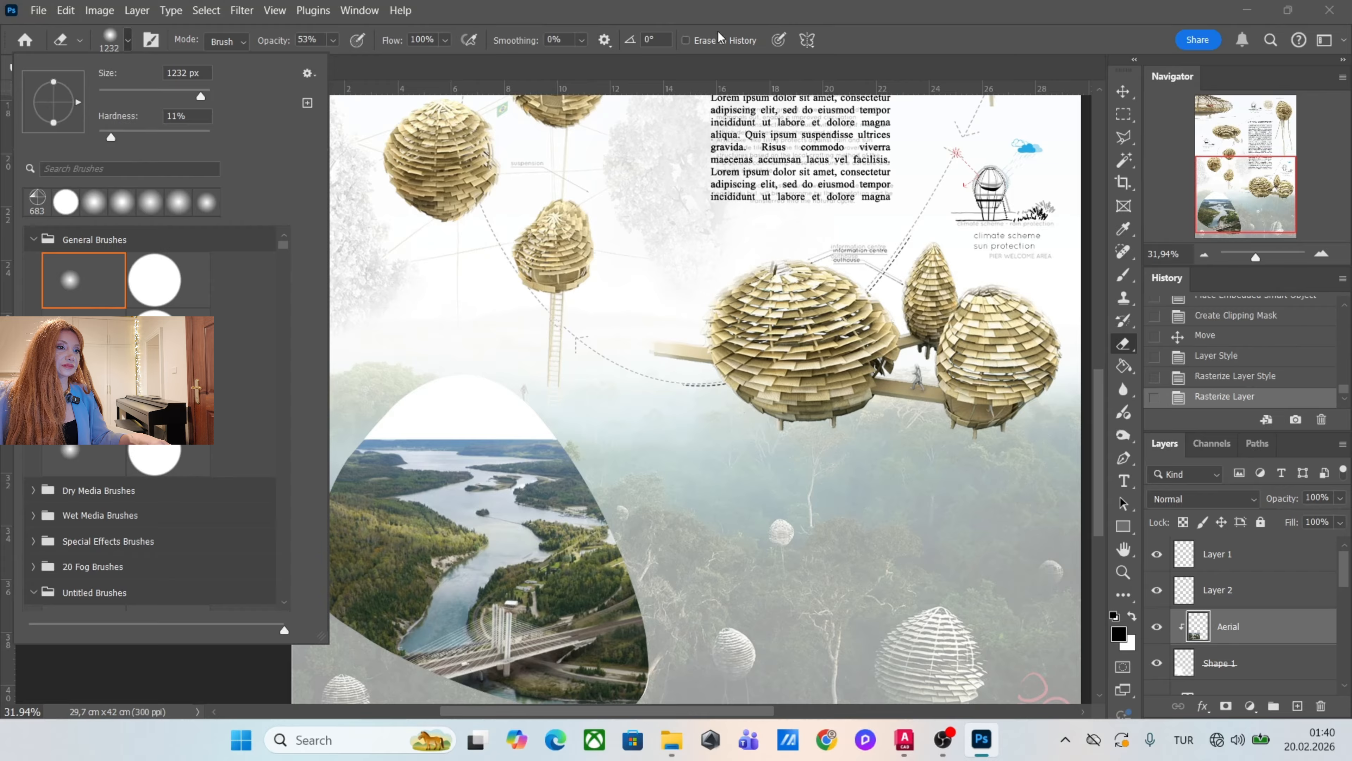
click(926, 13)
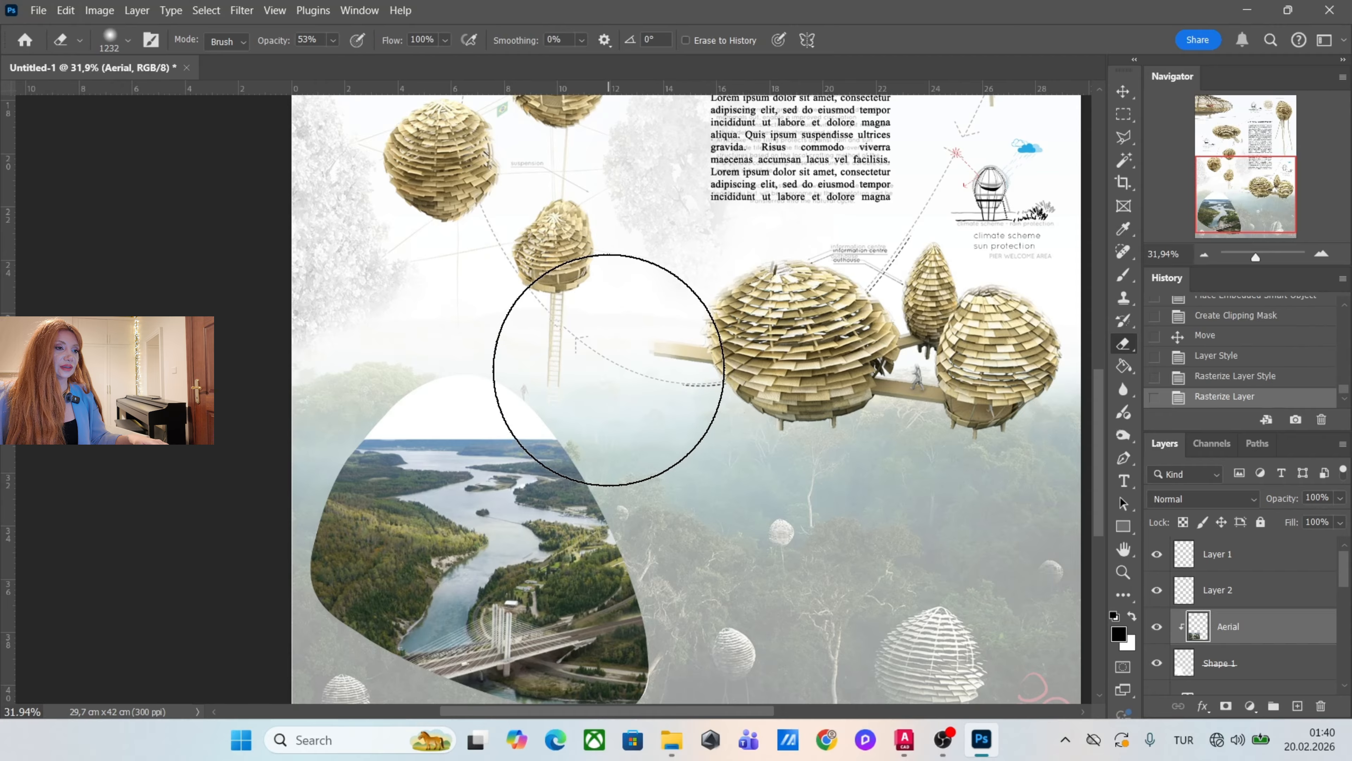
key(alt)
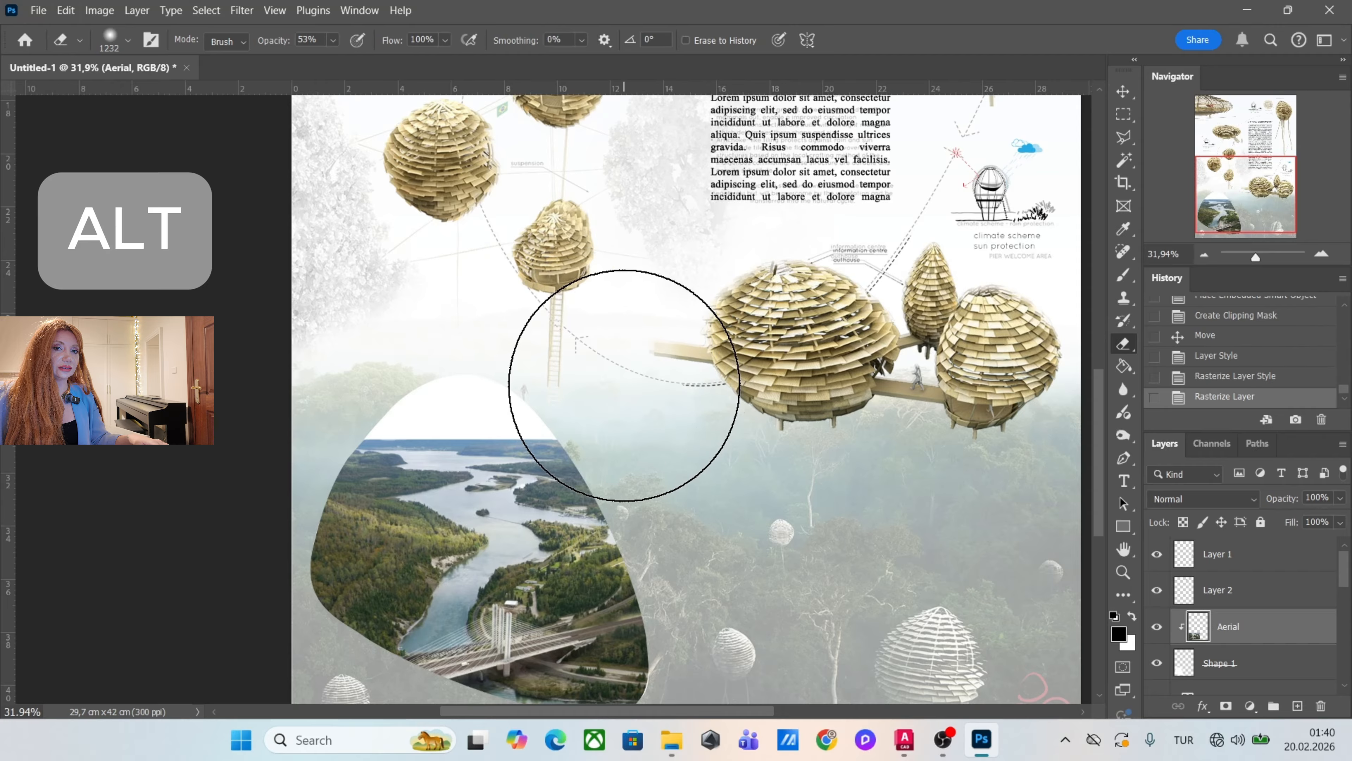
drag(623, 385, 607, 386)
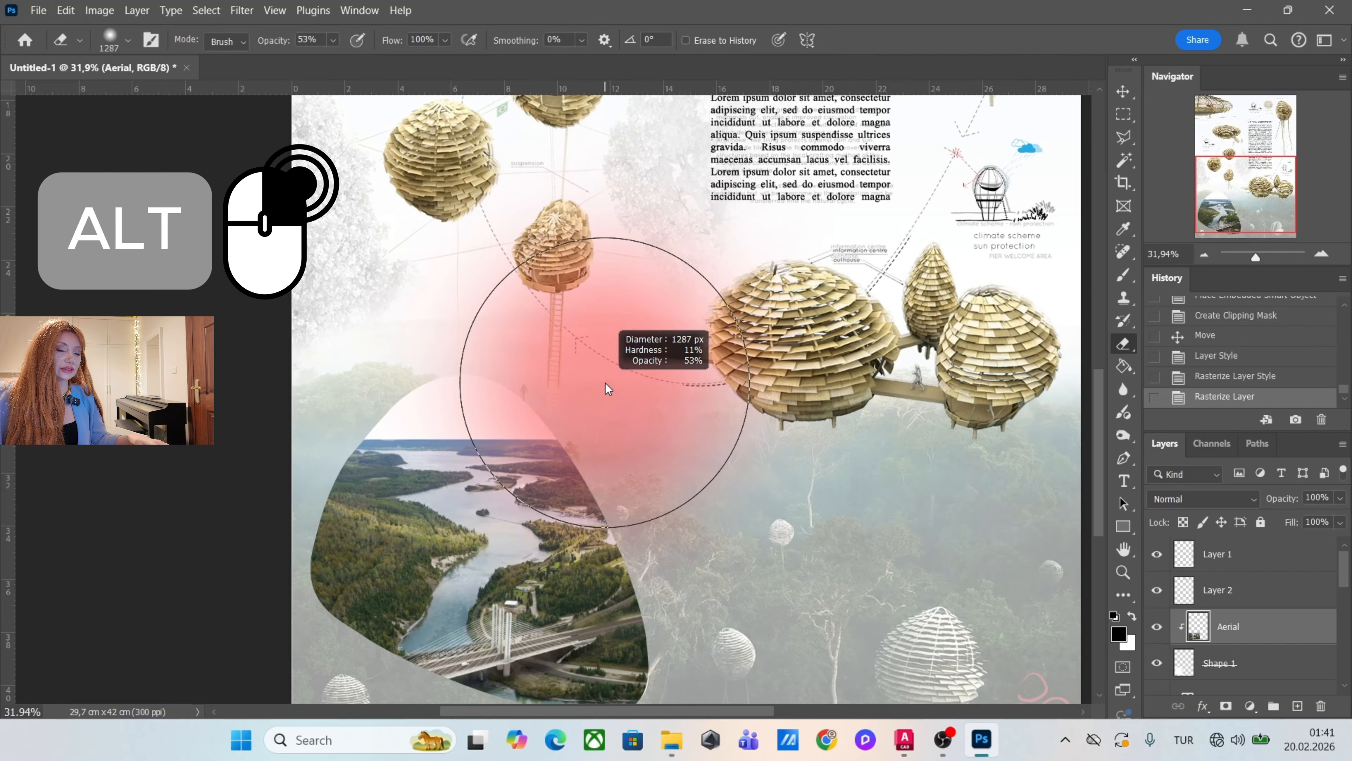
mouse_move(605, 382)
mouse_down()
mouse_move(604, 395)
mouse_move(778, 413)
mouse_move(487, 404)
mouse_move(787, 411)
mouse_move(457, 399)
mouse_move(628, 405)
mouse_move(534, 408)
mouse_move(498, 391)
mouse_move(614, 399)
mouse_move(490, 388)
mouse_move(579, 404)
mouse_move(588, 290)
mouse_up()
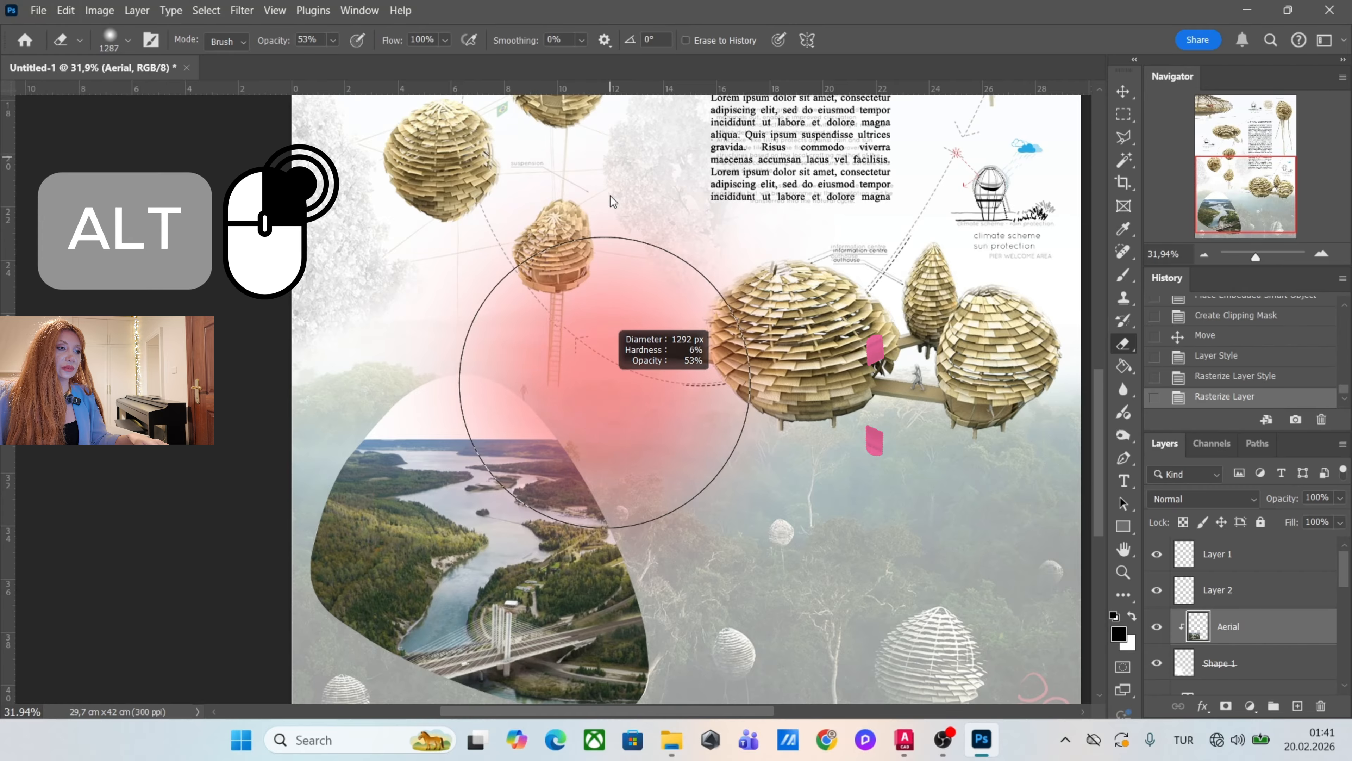
mouse_move(610, 195)
mouse_down()
mouse_move(590, 482)
mouse_move(593, 100)
mouse_move(598, 189)
mouse_move(526, 588)
mouse_move(582, 323)
mouse_move(639, 170)
mouse_up()
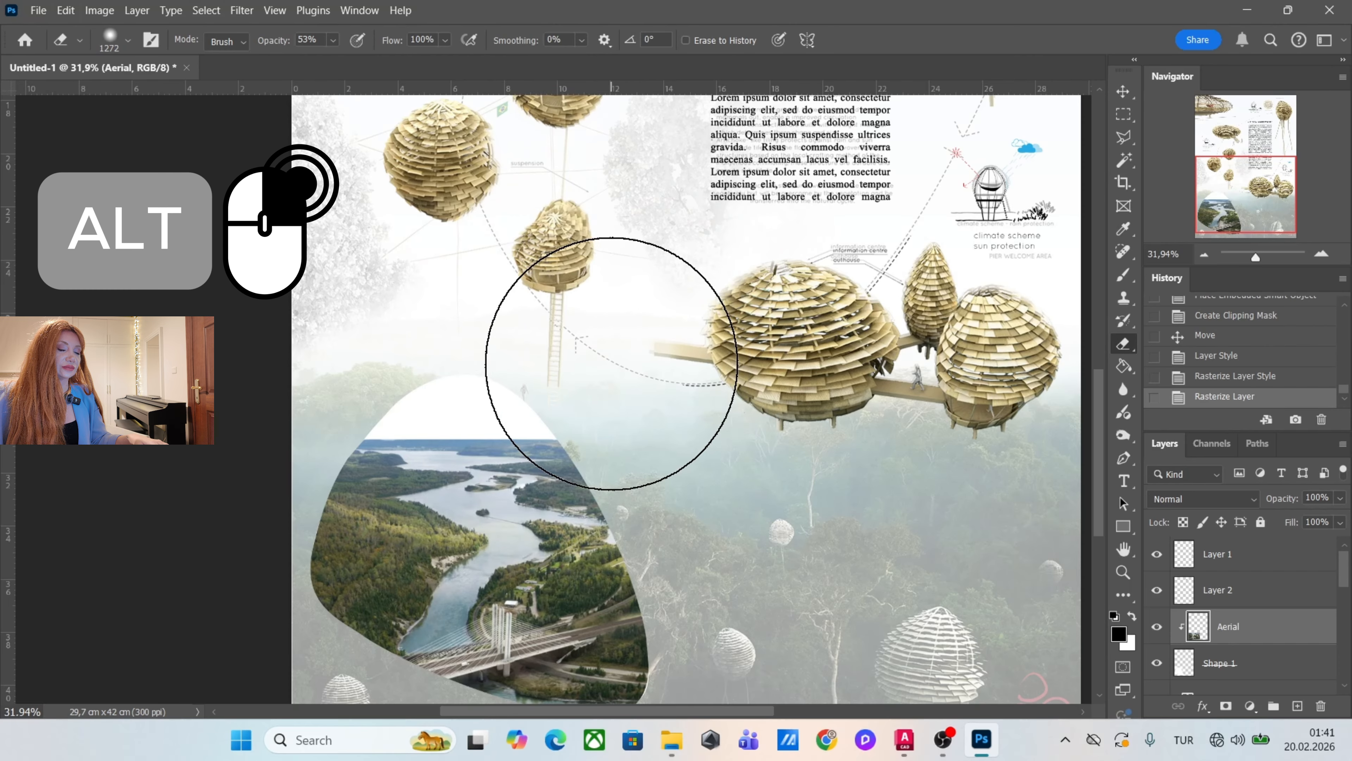
drag(635, 360, 589, 371)
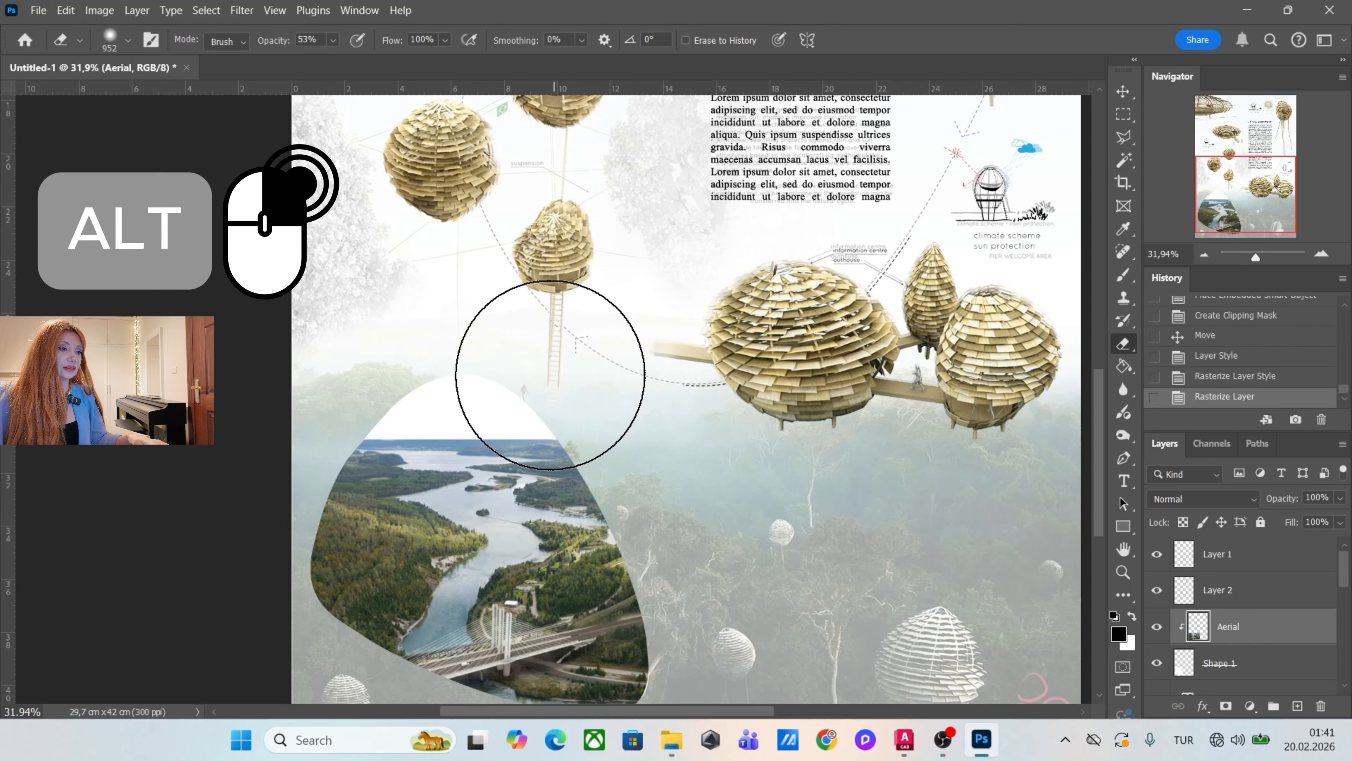
Erase the upper edge and horizon of the Aerial photo with soft strokes so it fades into the white shape.
mouse_move(534, 406)
mouse_down()
mouse_move(426, 405)
mouse_move(622, 401)
mouse_move(490, 394)
mouse_up()
drag(385, 367, 672, 368)
drag(532, 448, 352, 369)
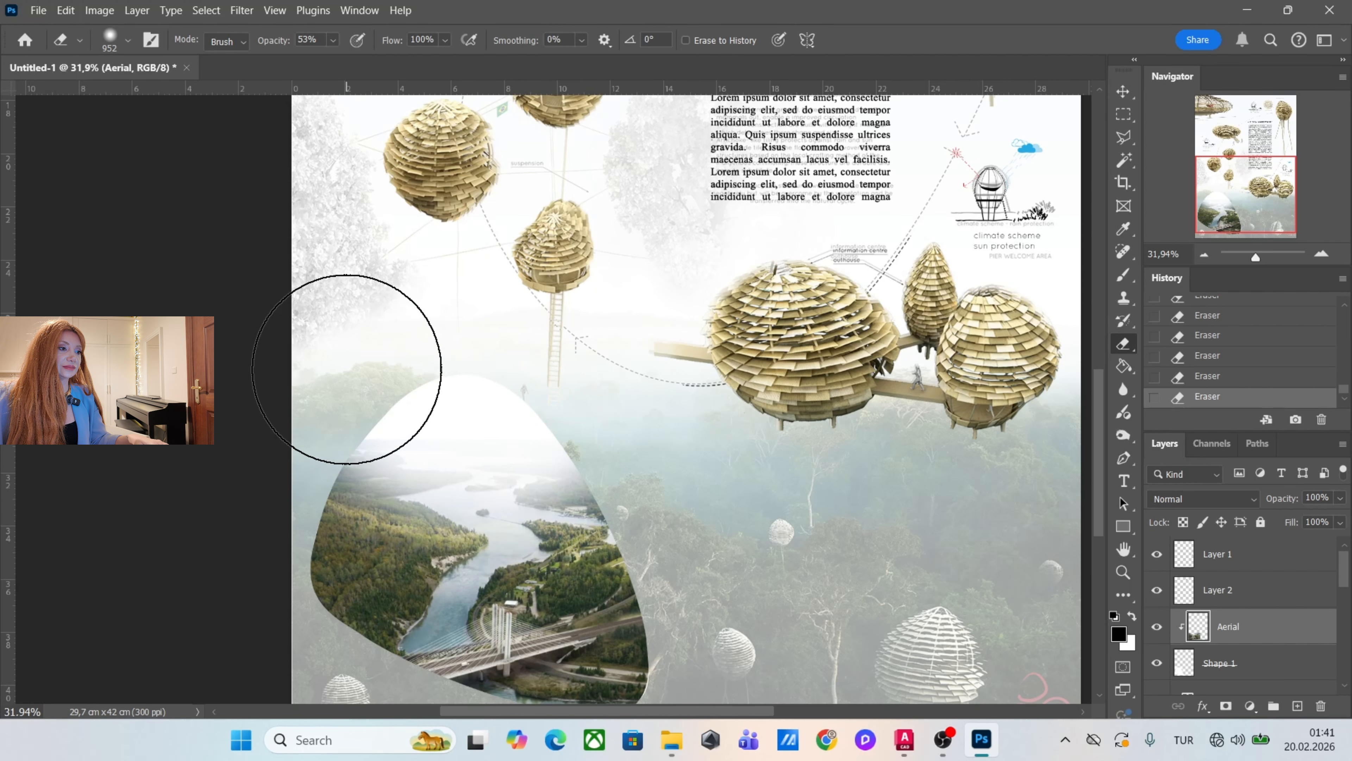
drag(410, 439, 453, 462)
drag(589, 430, 587, 498)
drag(378, 474, 380, 348)
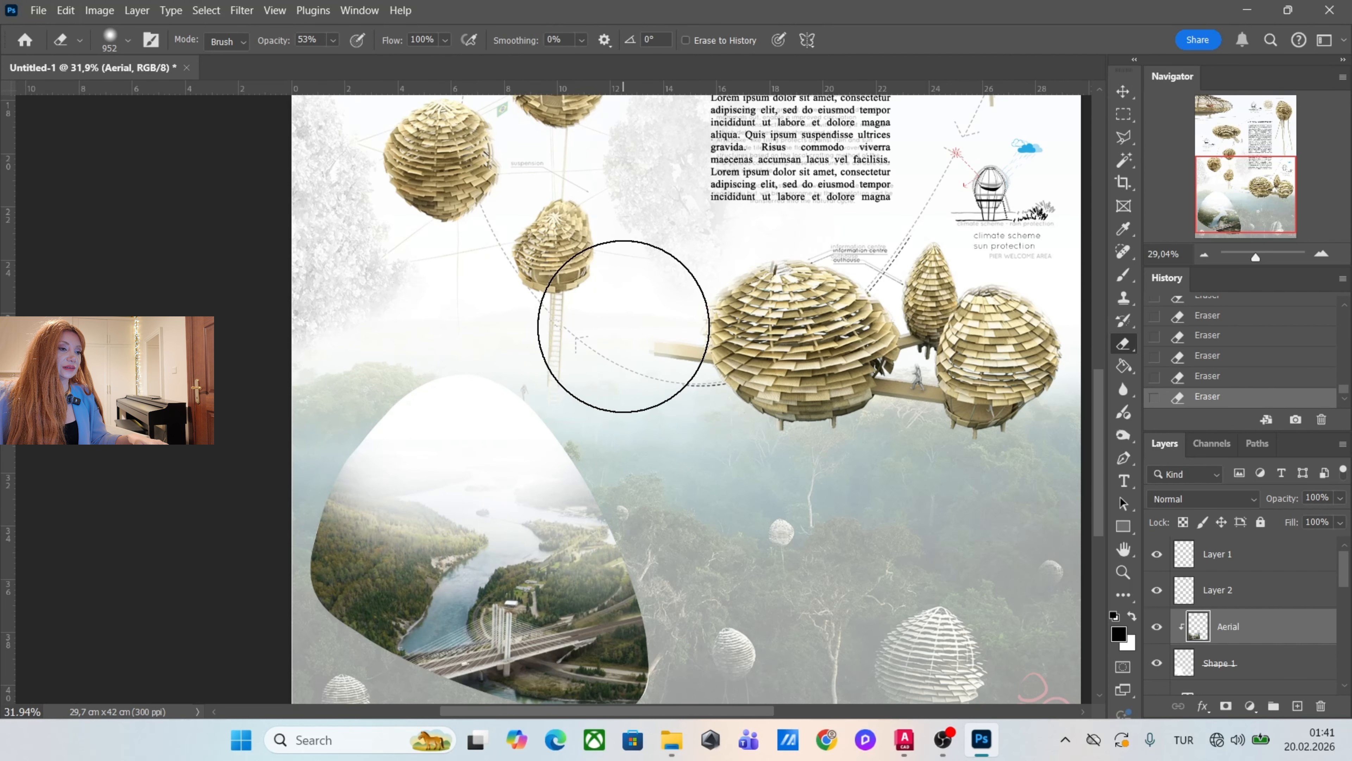
scroll(625, 331, down, 3)
scroll(657, 377, up, 3)
scroll(659, 395, up, 1)
scroll(682, 412, down, 1)
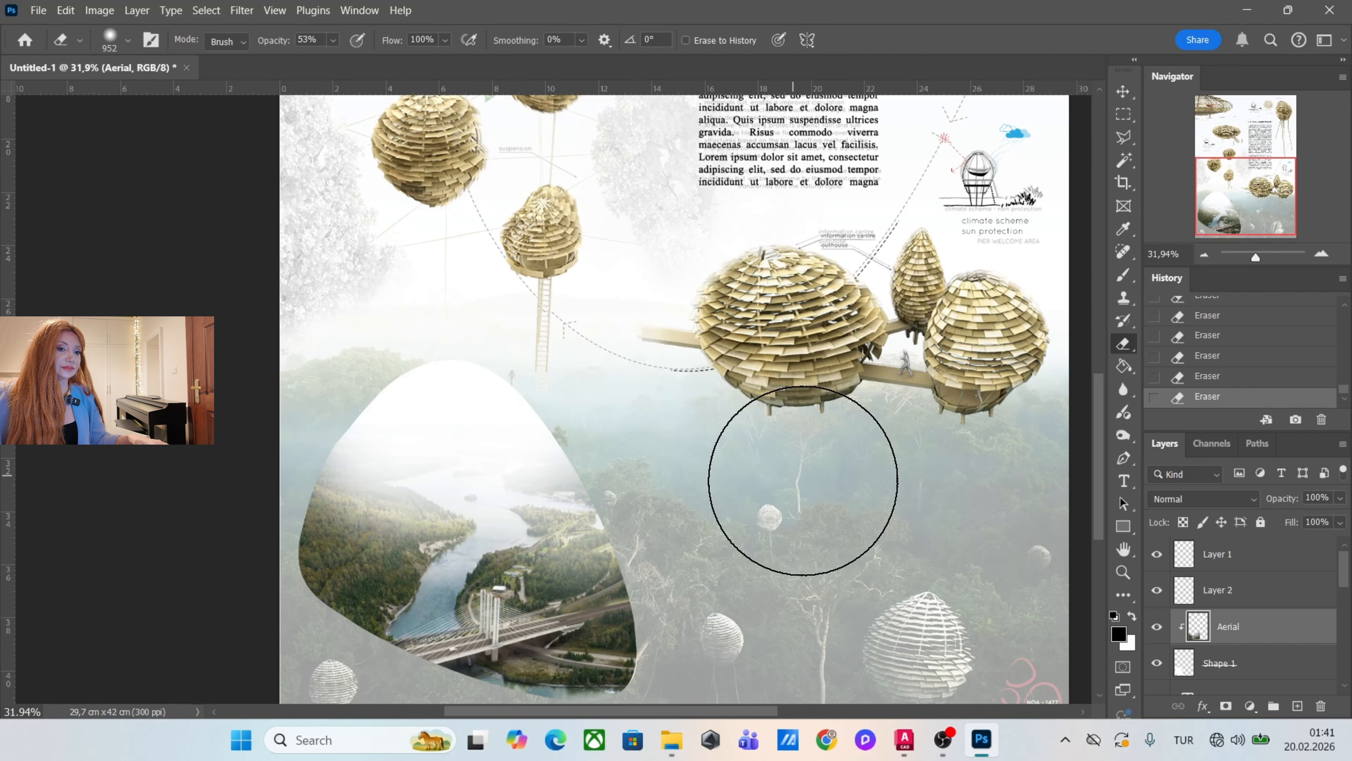
scroll(1136, 94, right, 3)
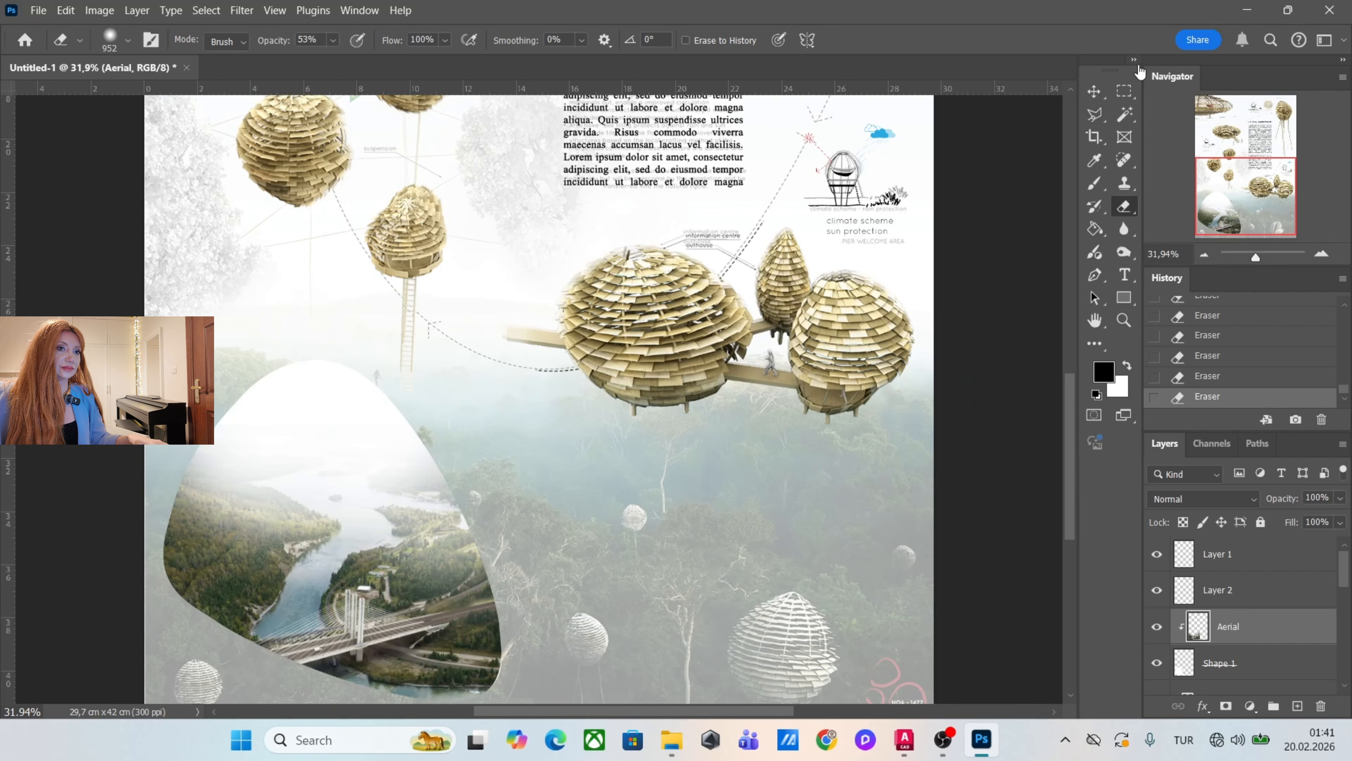
Add a 2 px outside Stroke at 66% opacity to Shape 1, with a newly picked stroke color.
click(1123, 92)
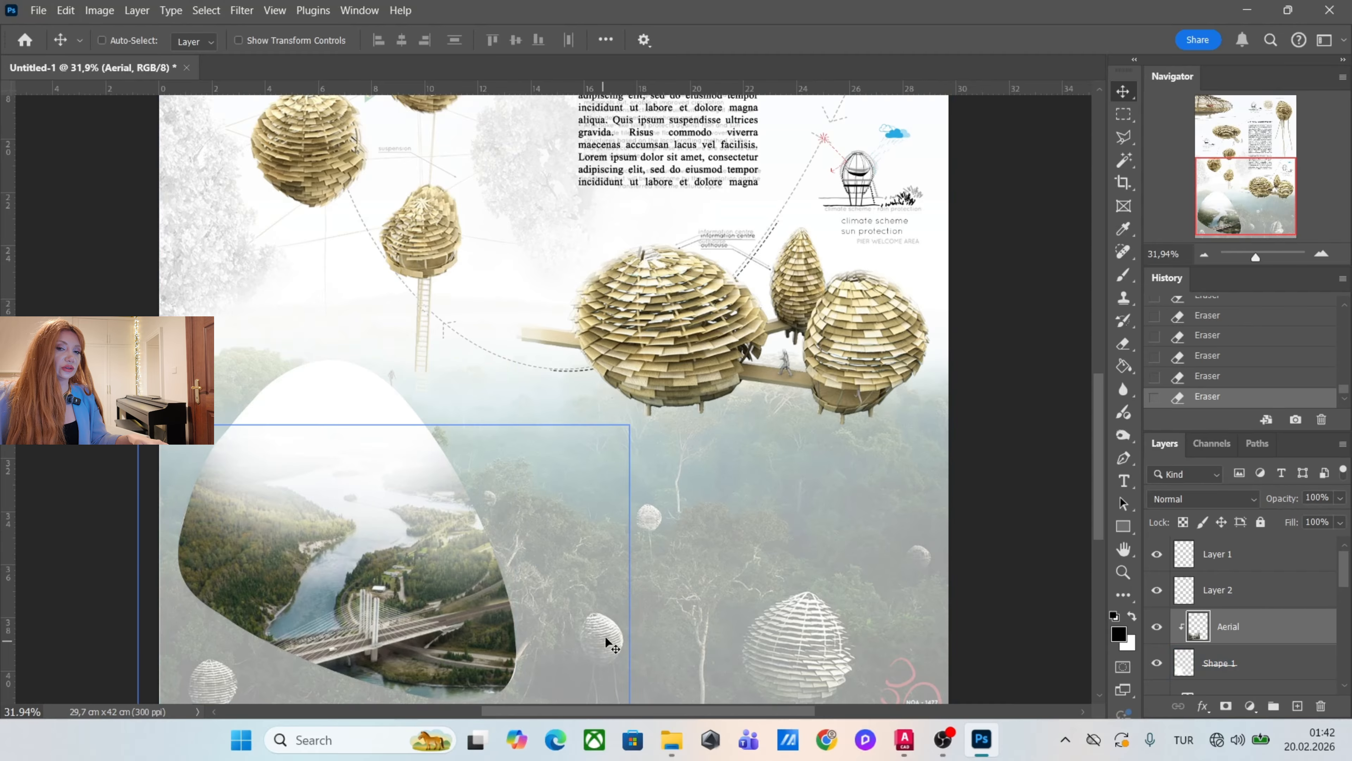
click(1178, 669)
double_click(1248, 666)
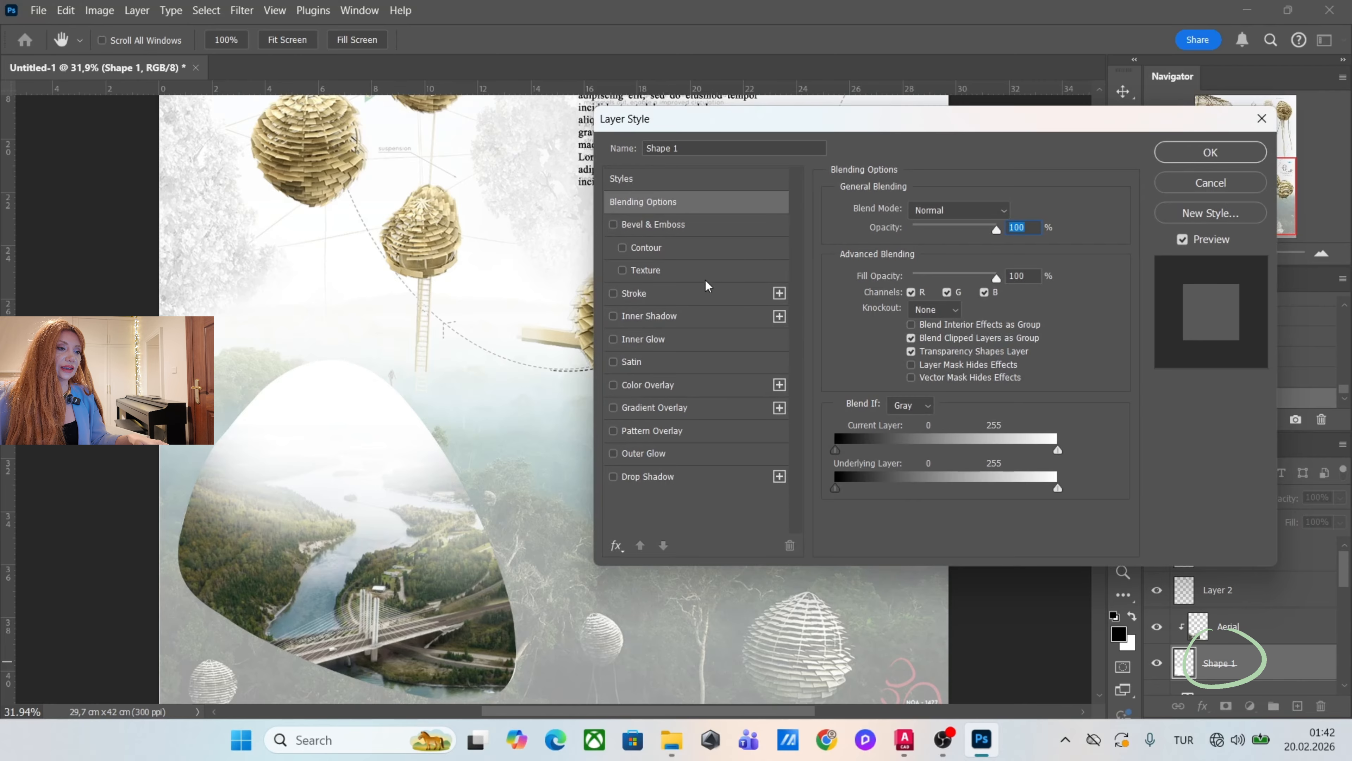
click(717, 298)
scroll(298, 407, up, 12)
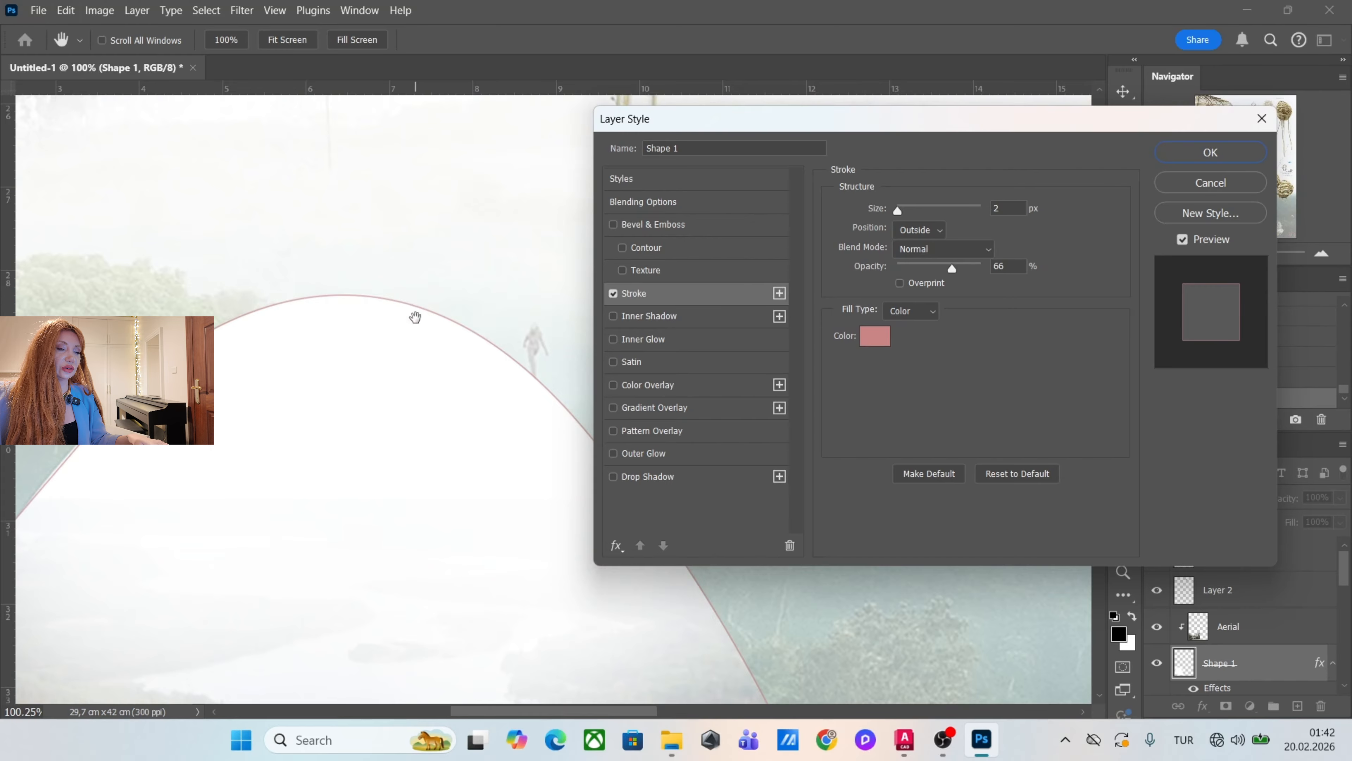
scroll(416, 318, down, 8)
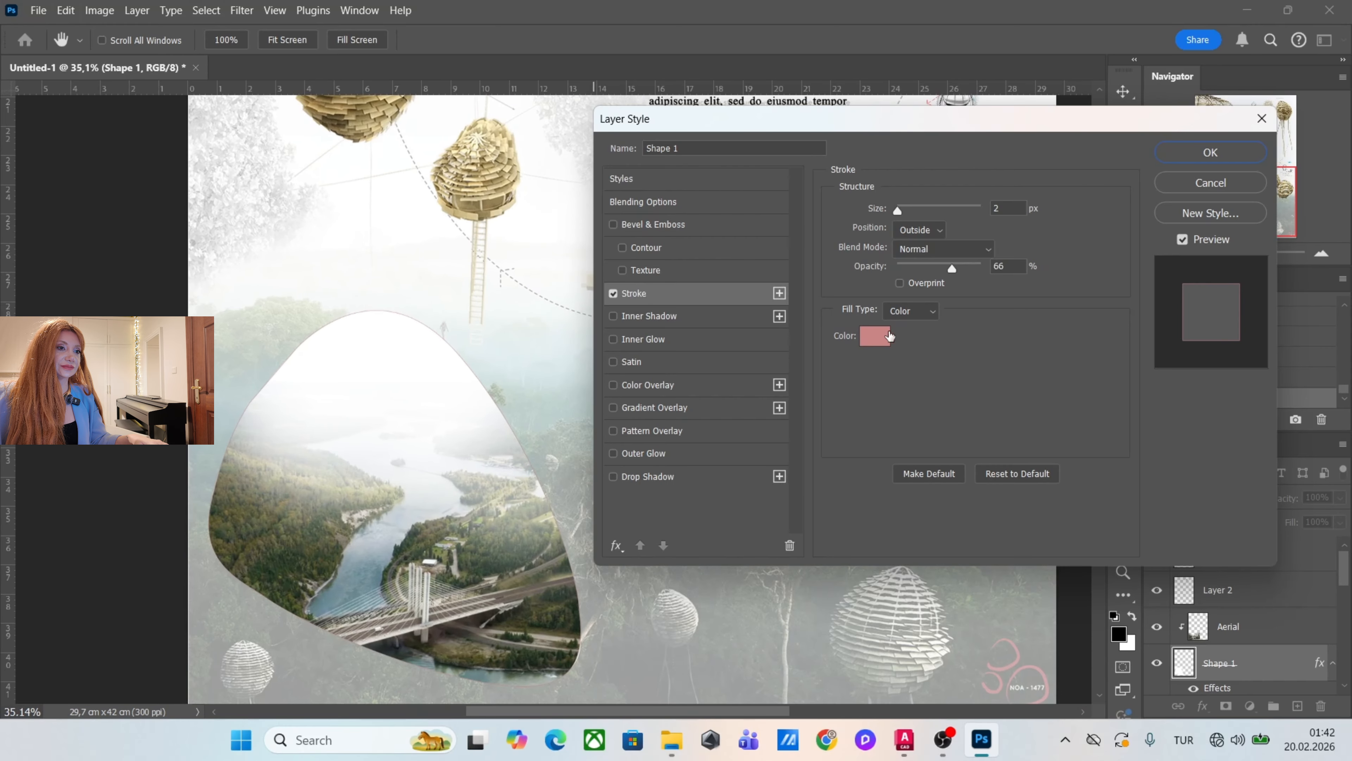
click(875, 336)
mouse_move(892, 393)
mouse_down()
mouse_move(840, 414)
mouse_move(845, 393)
mouse_up()
click(1230, 277)
click(1210, 152)
Select the map shape along its outline with the Polygonal Lasso and create a new layer above Shape 1.
scroll(559, 511, down, 5)
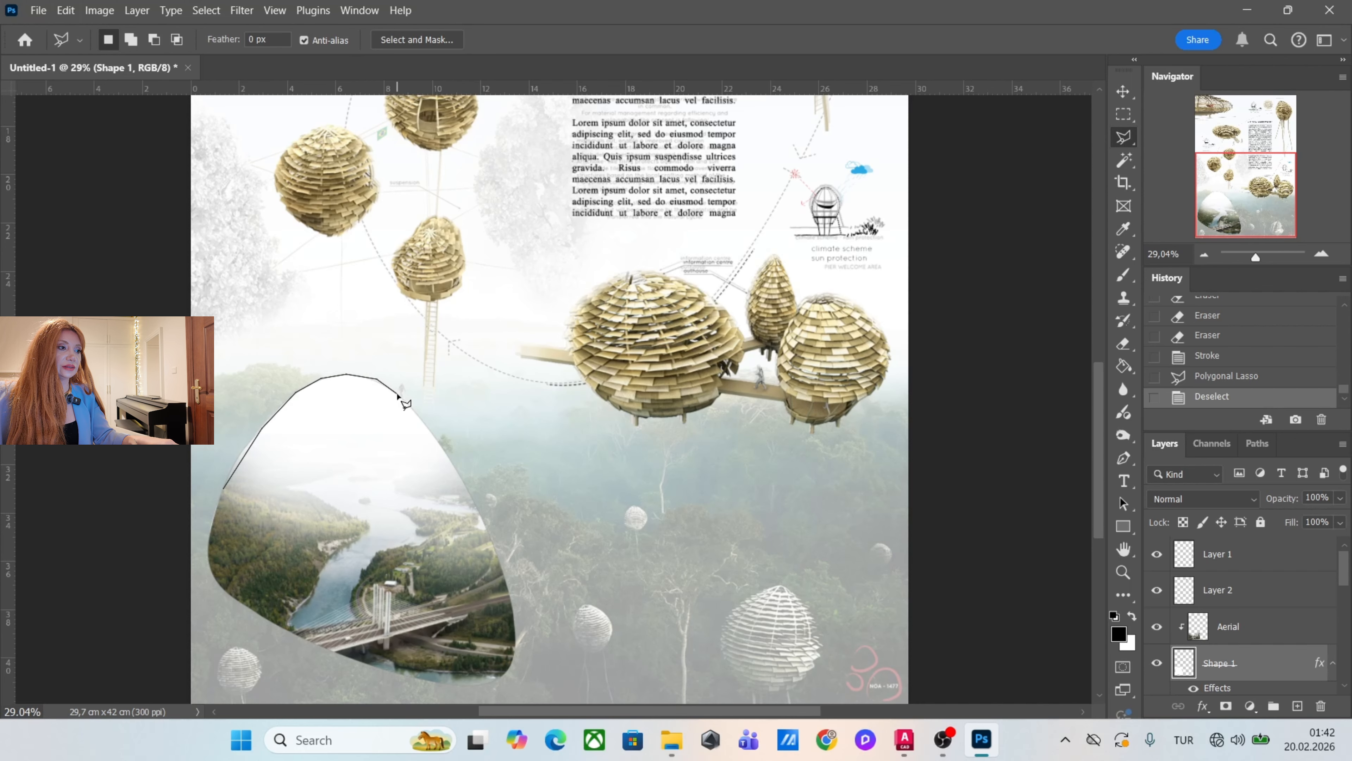
click(208, 548)
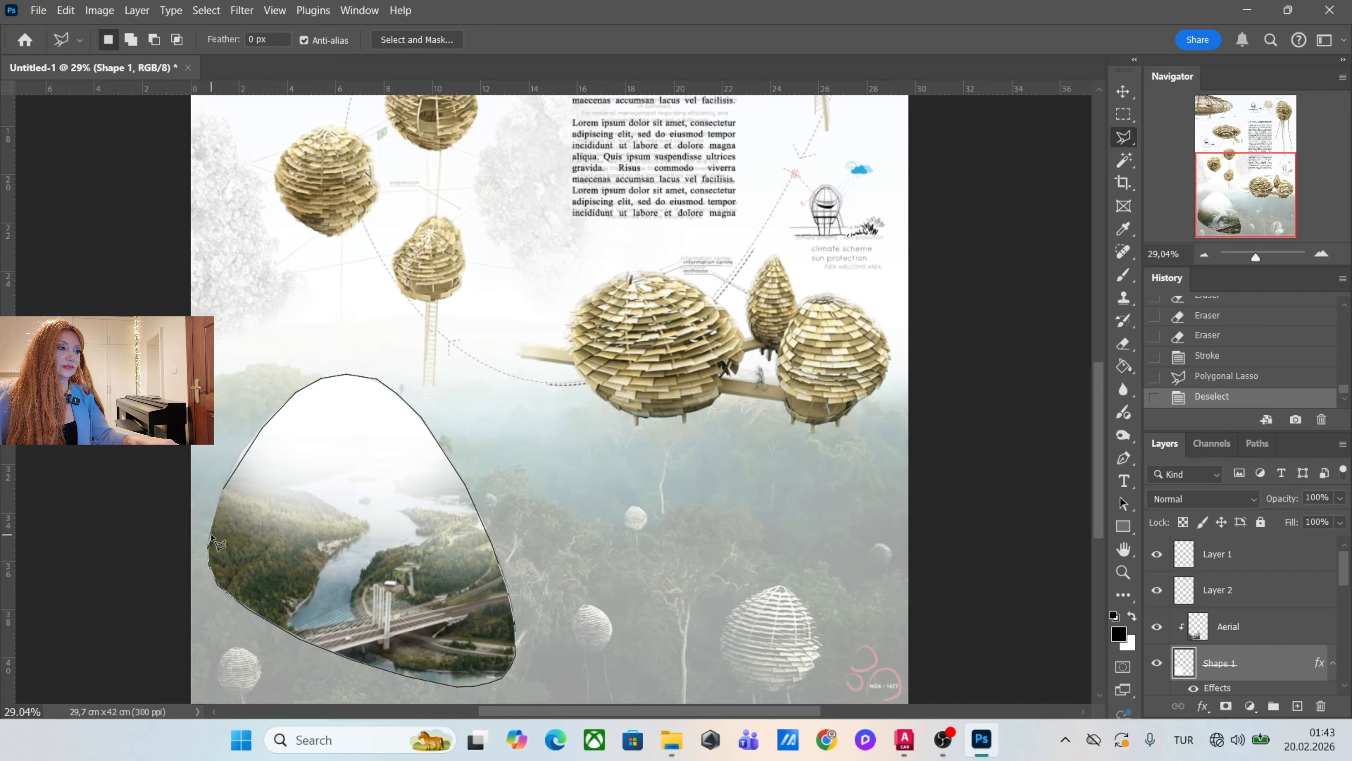
click(223, 496)
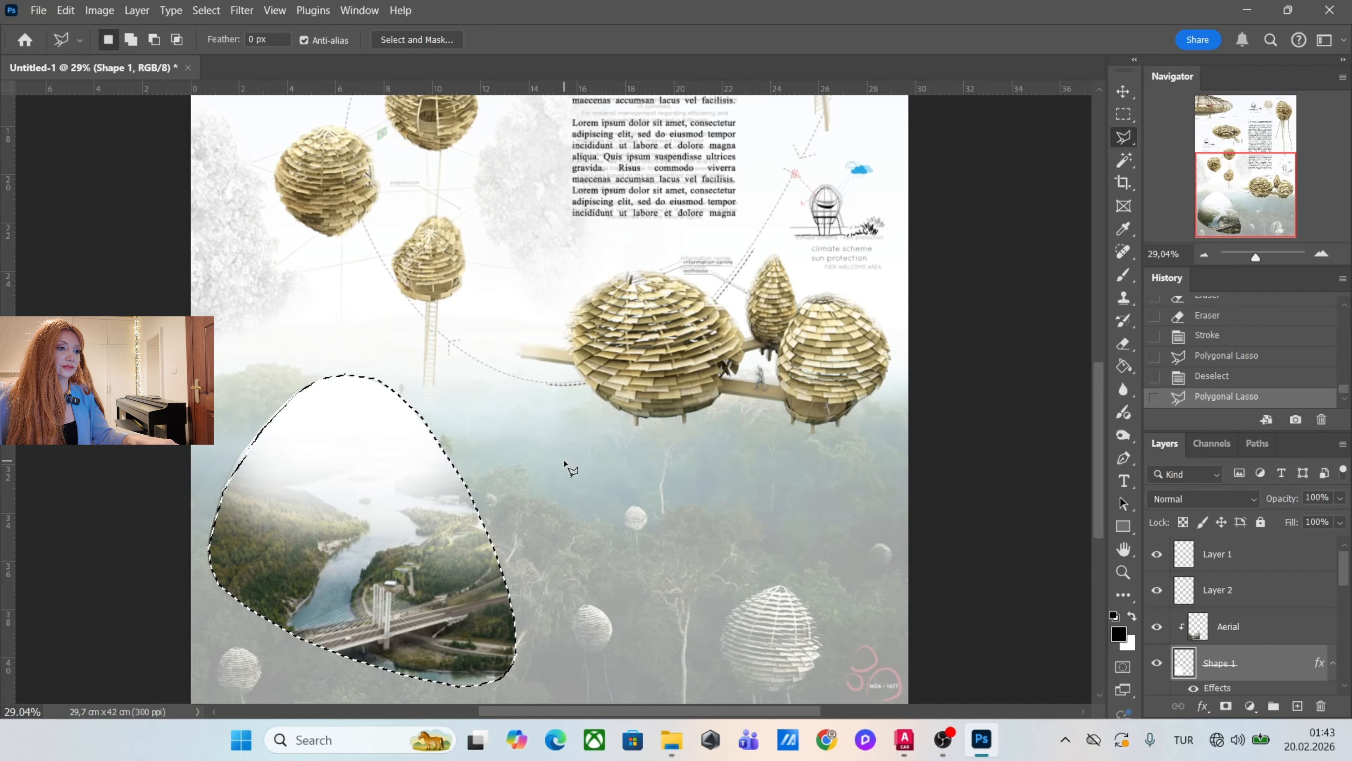
scroll(566, 464, down, 1)
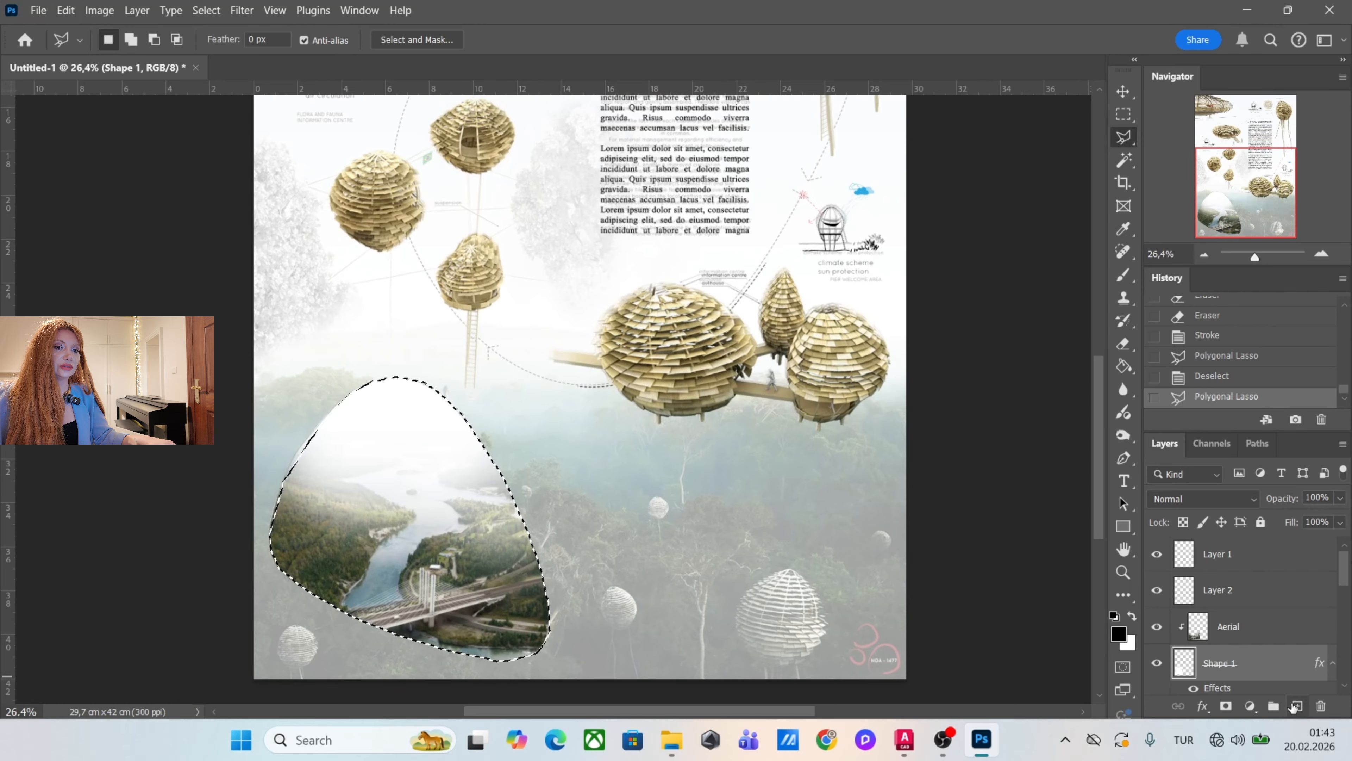
click(1296, 707)
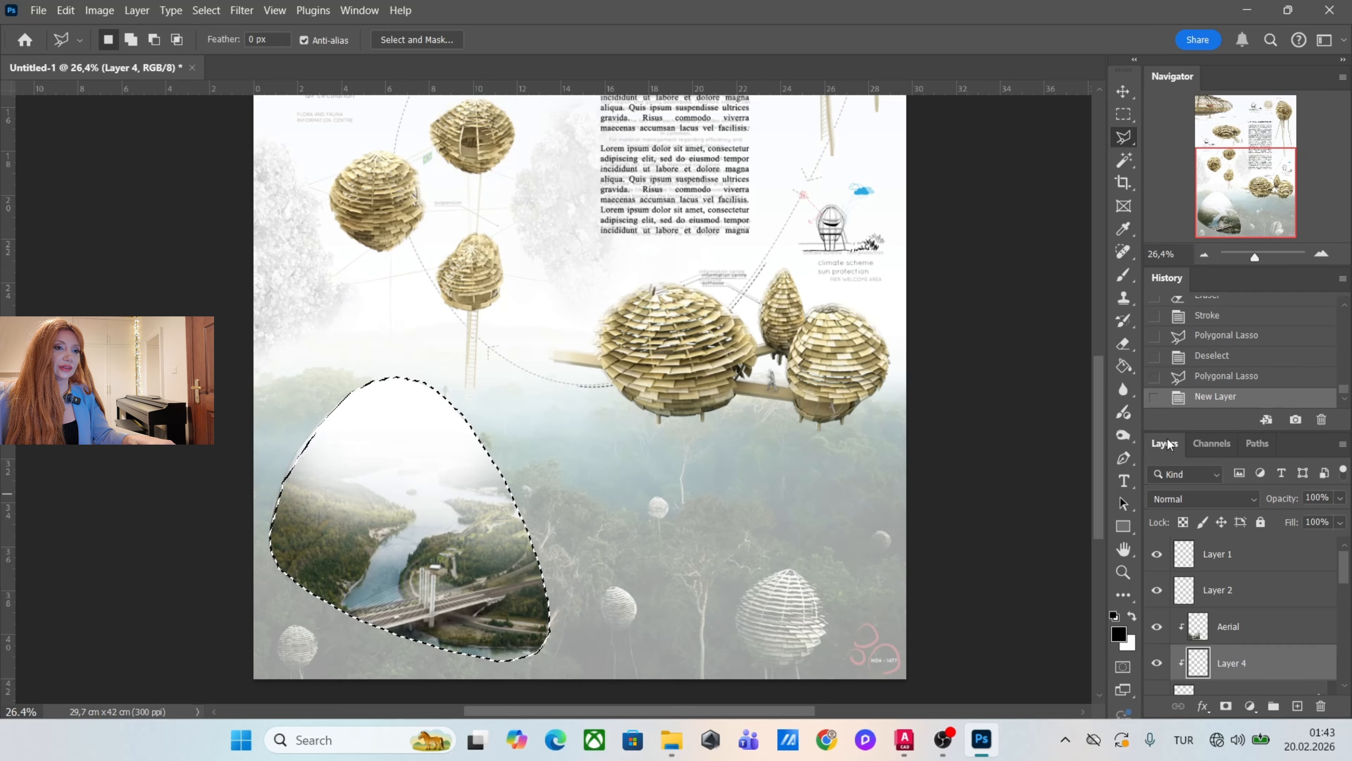
Fill the map selection on Layer 4 with white (ffffff) using the Paint Bucket, and move the layer to the top of the stack.
click(1123, 366)
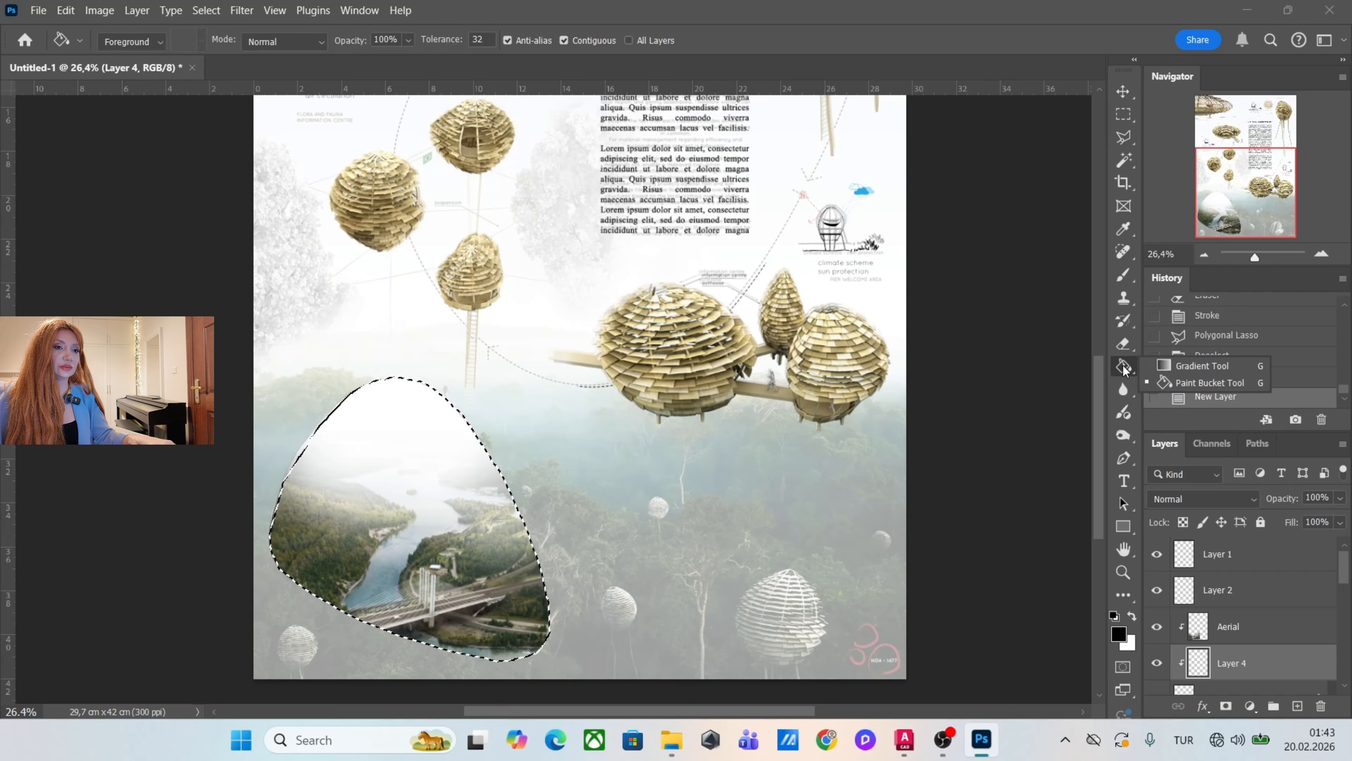
click(1196, 384)
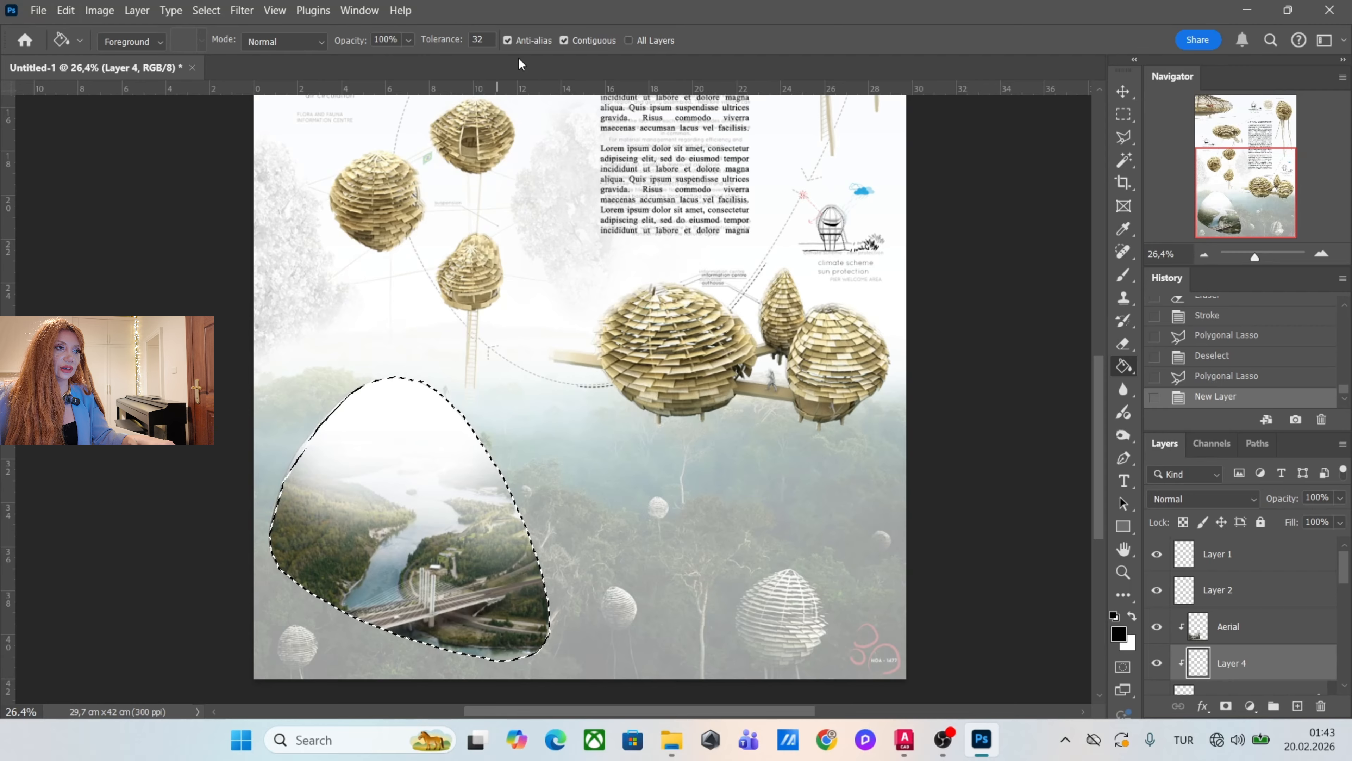
click(1123, 634)
click(755, 224)
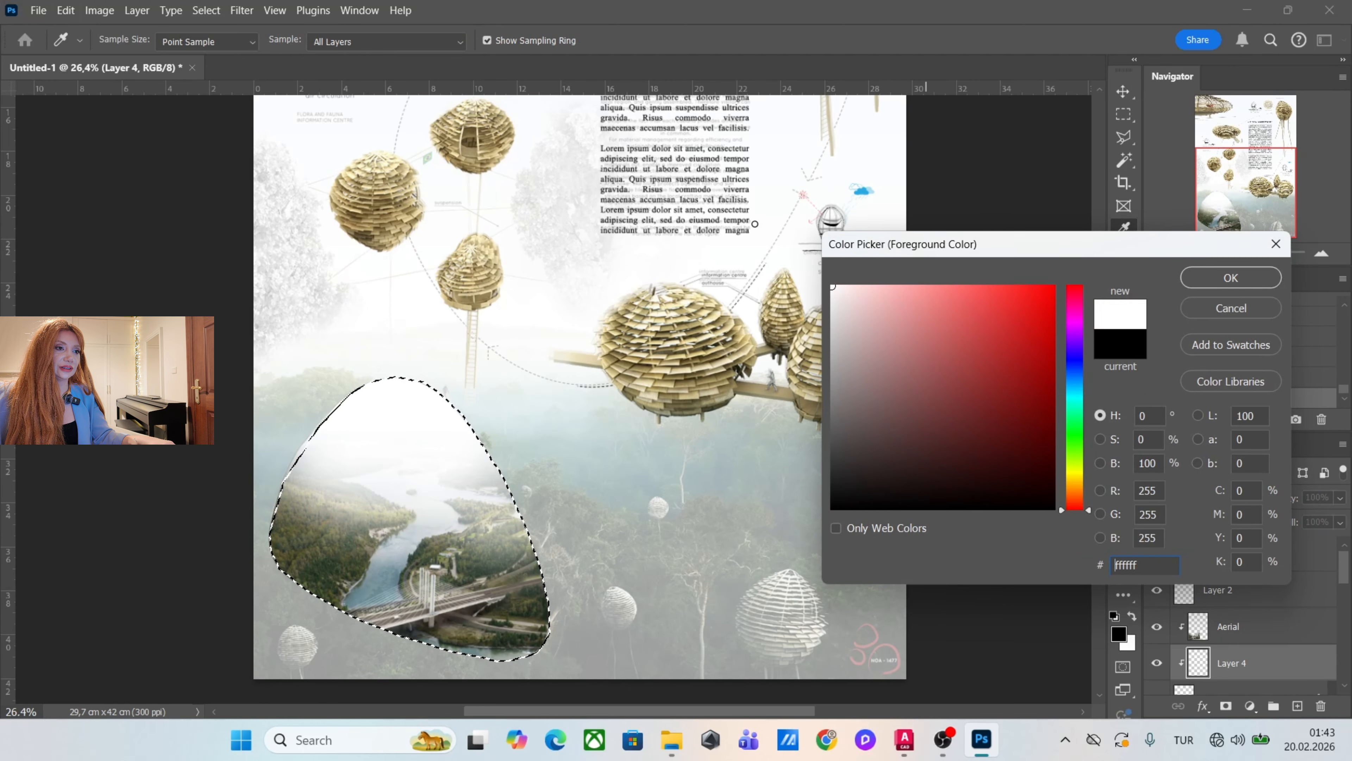
click(1205, 288)
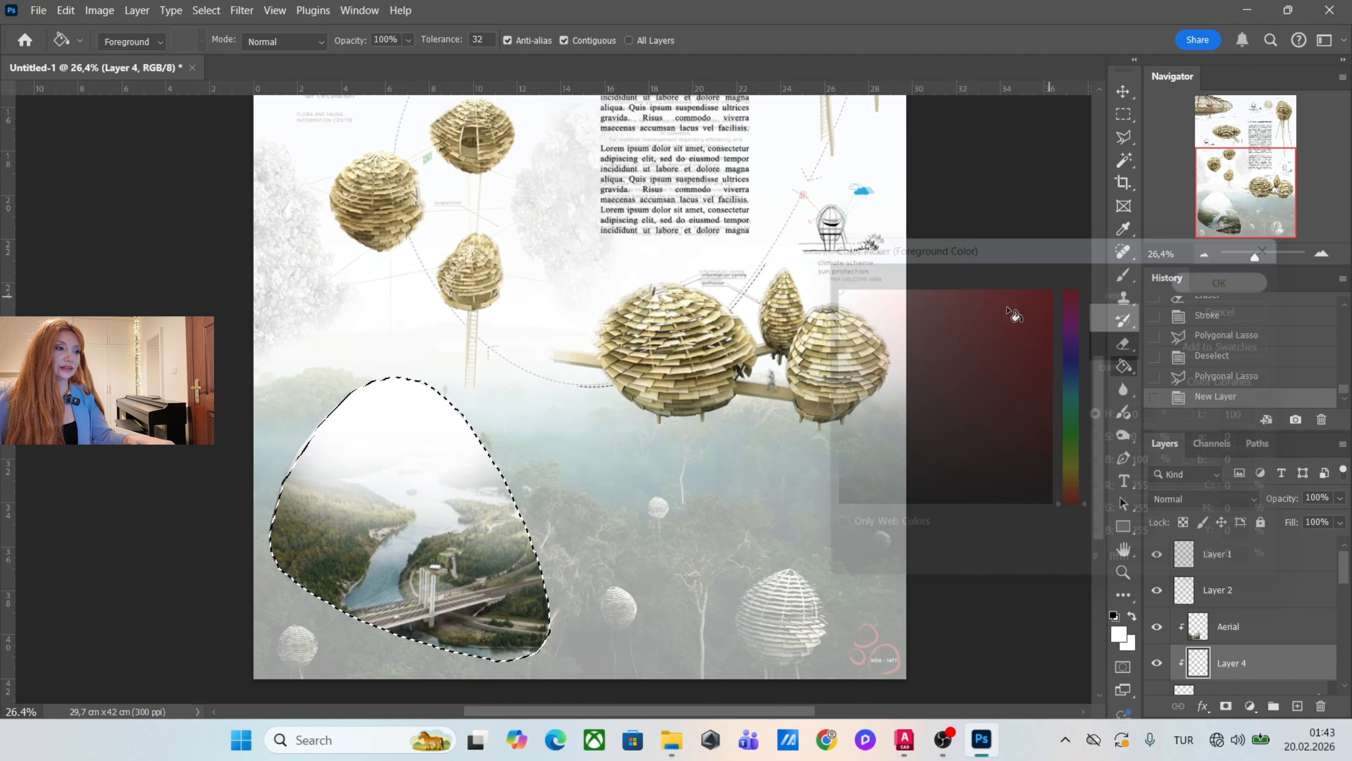
click(433, 456)
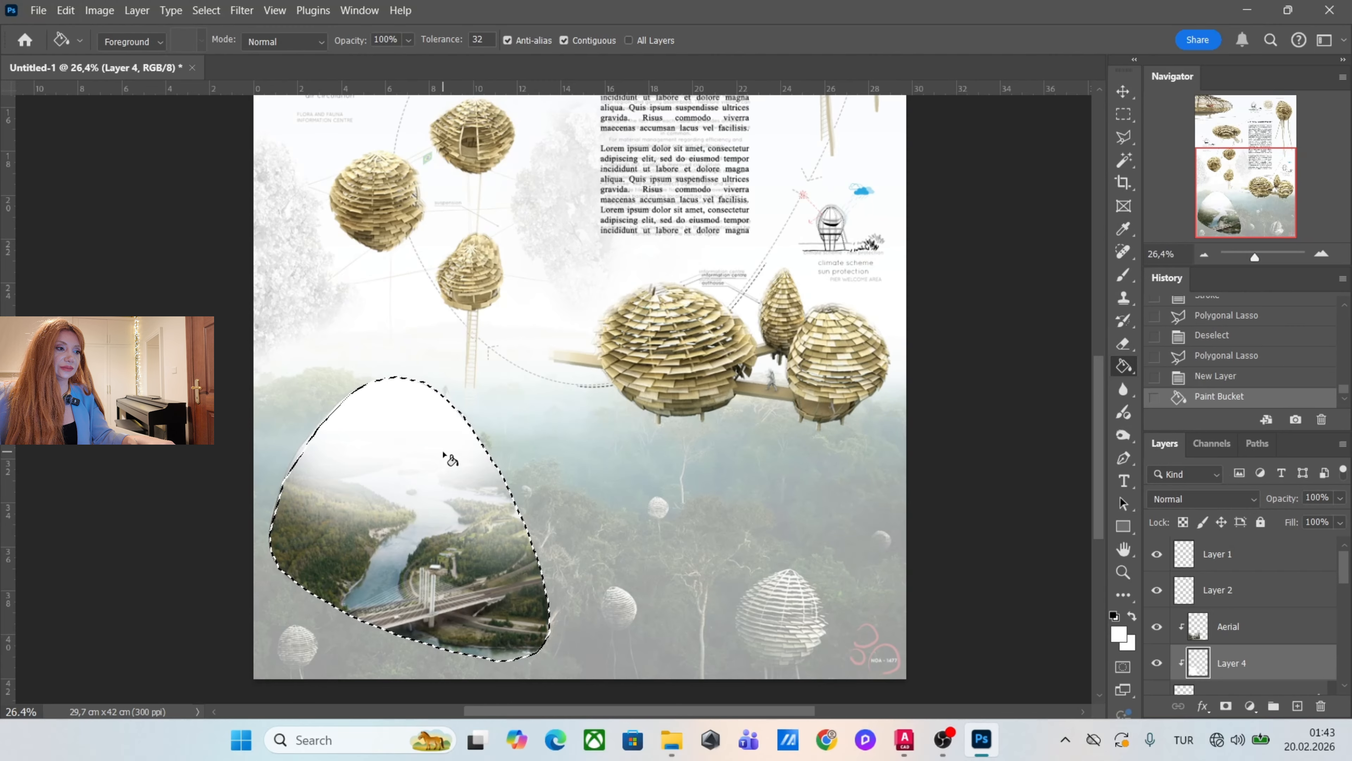
drag(1276, 666, 1277, 538)
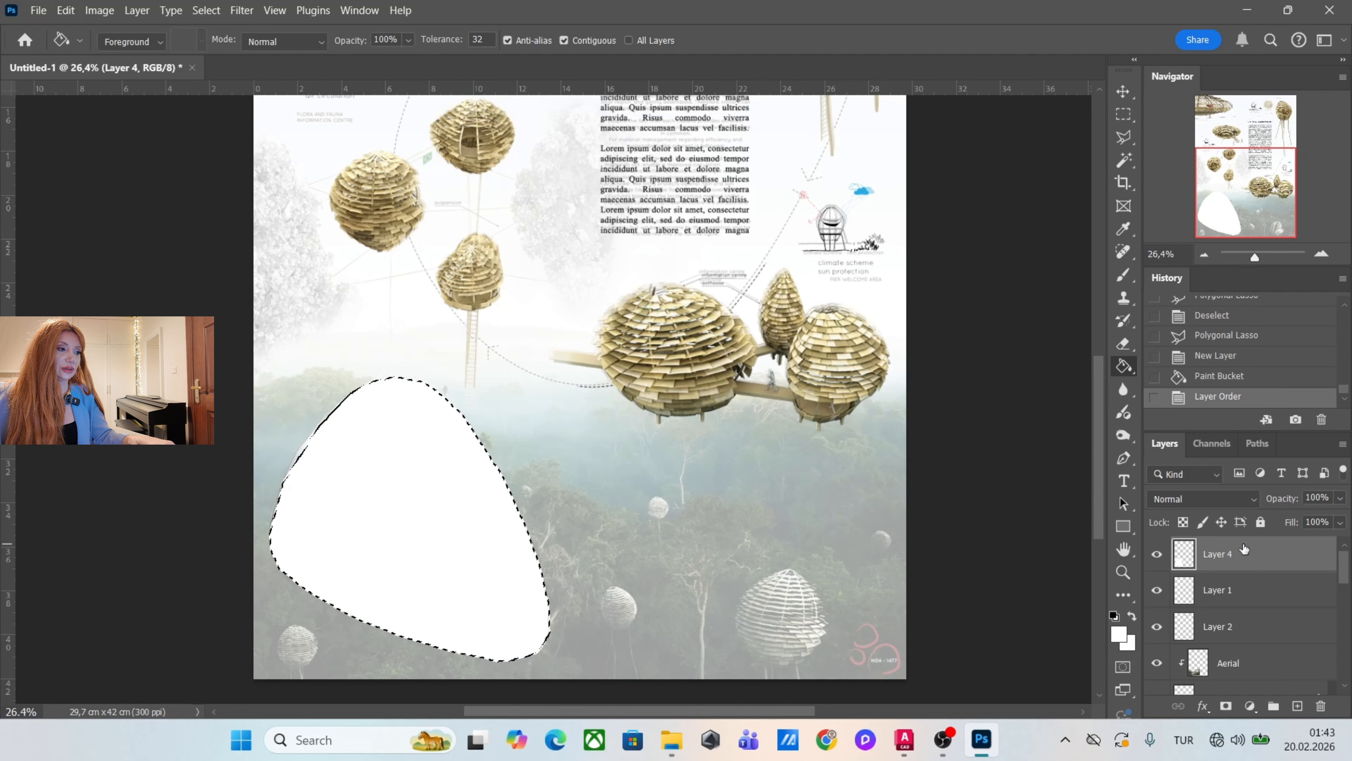
click(450, 527)
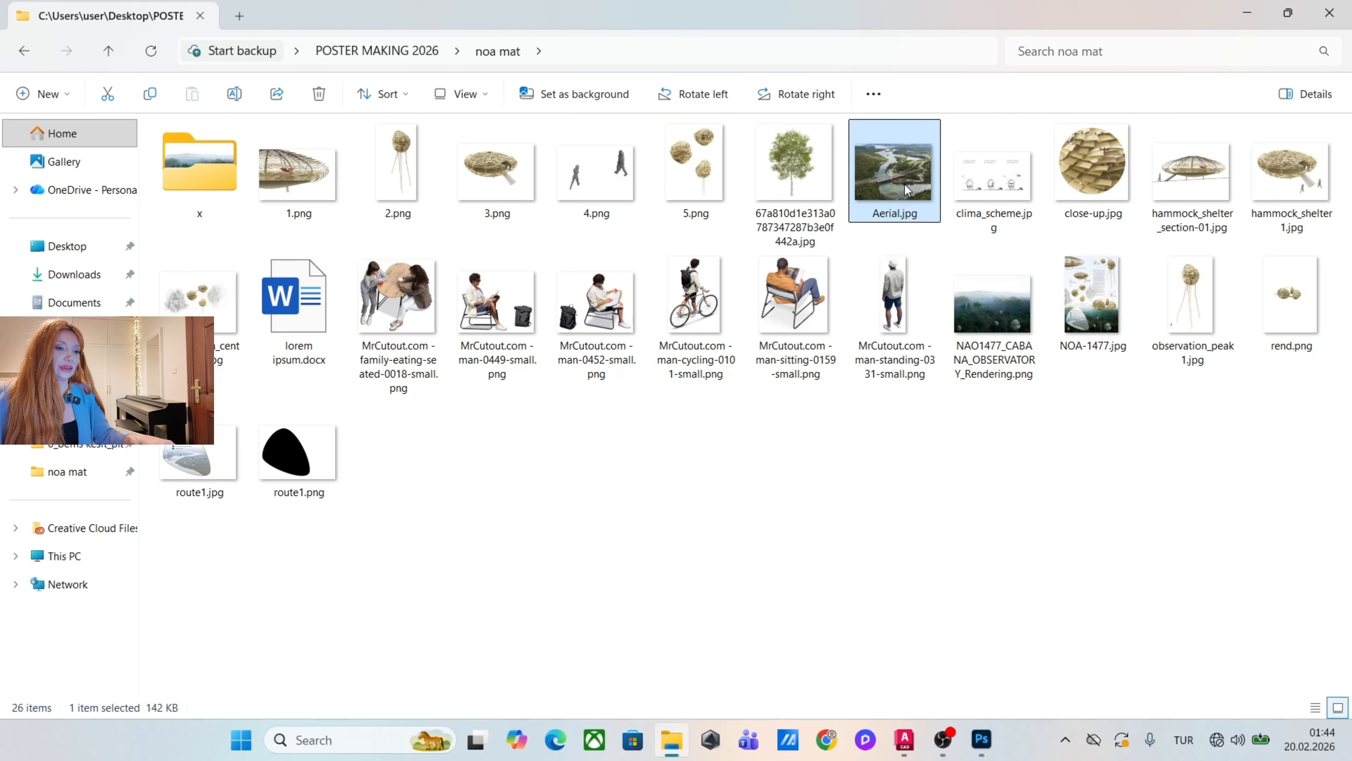
Place the Aerial photo over the white map shape, scale it to about 57%, and clip it to Layer 4.
mouse_move(905, 185)
mouse_down()
mouse_move(990, 746)
mouse_move(368, 564)
mouse_move(409, 553)
mouse_up()
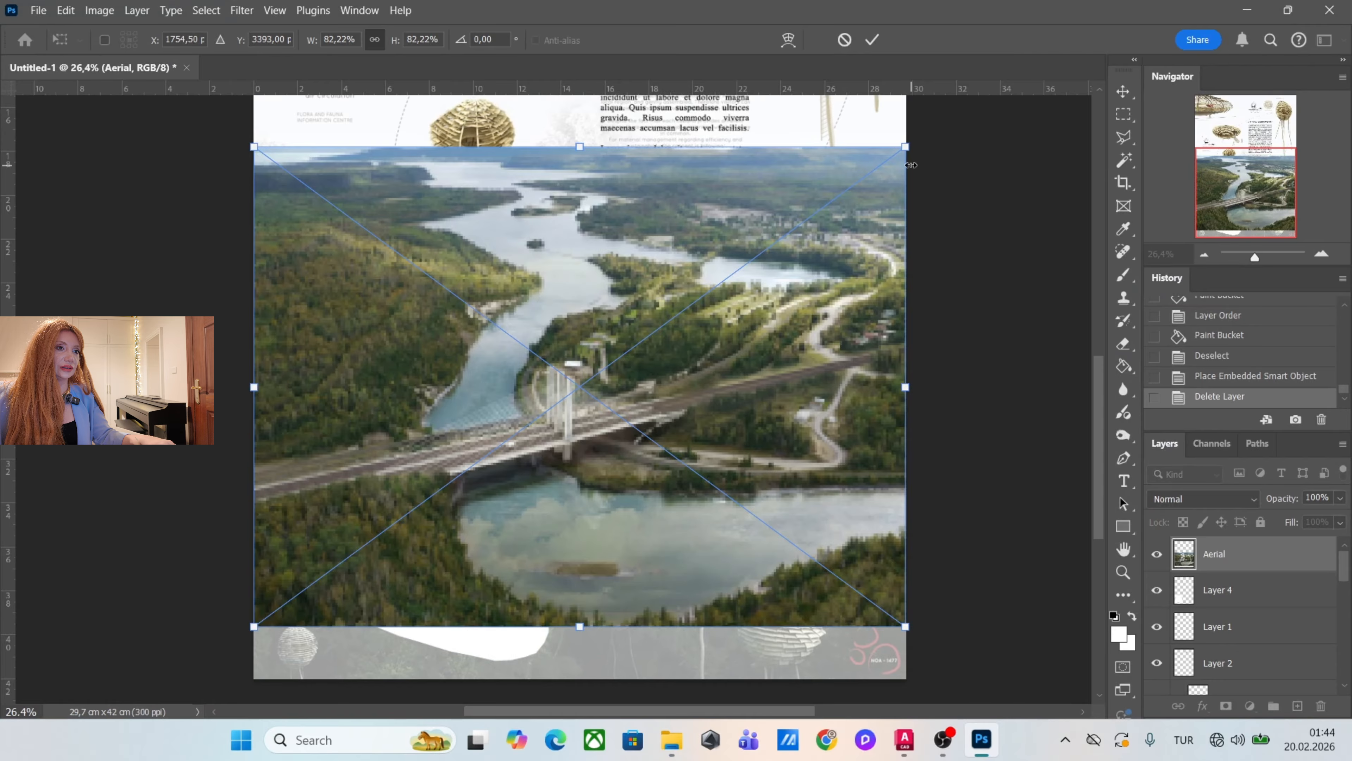
drag(911, 165, 715, 305)
drag(616, 414, 605, 457)
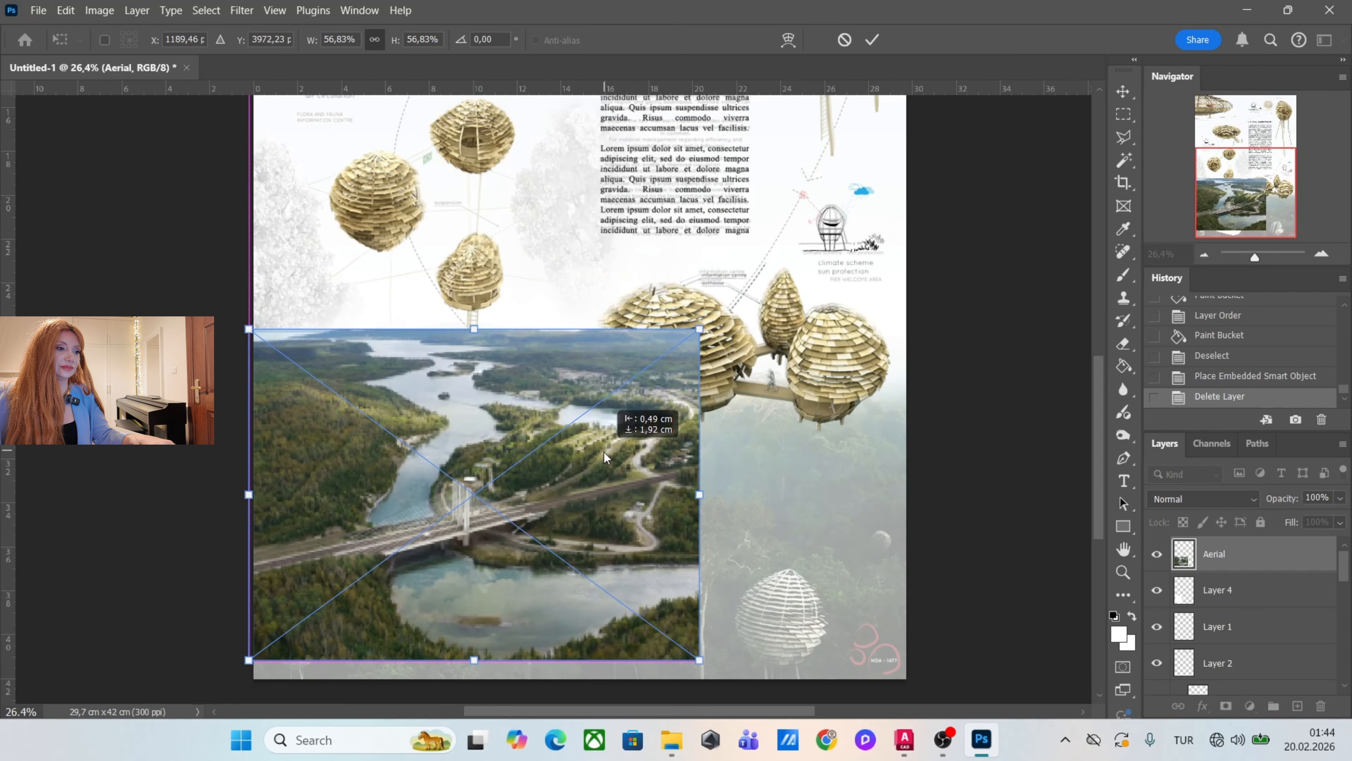
key(Return)
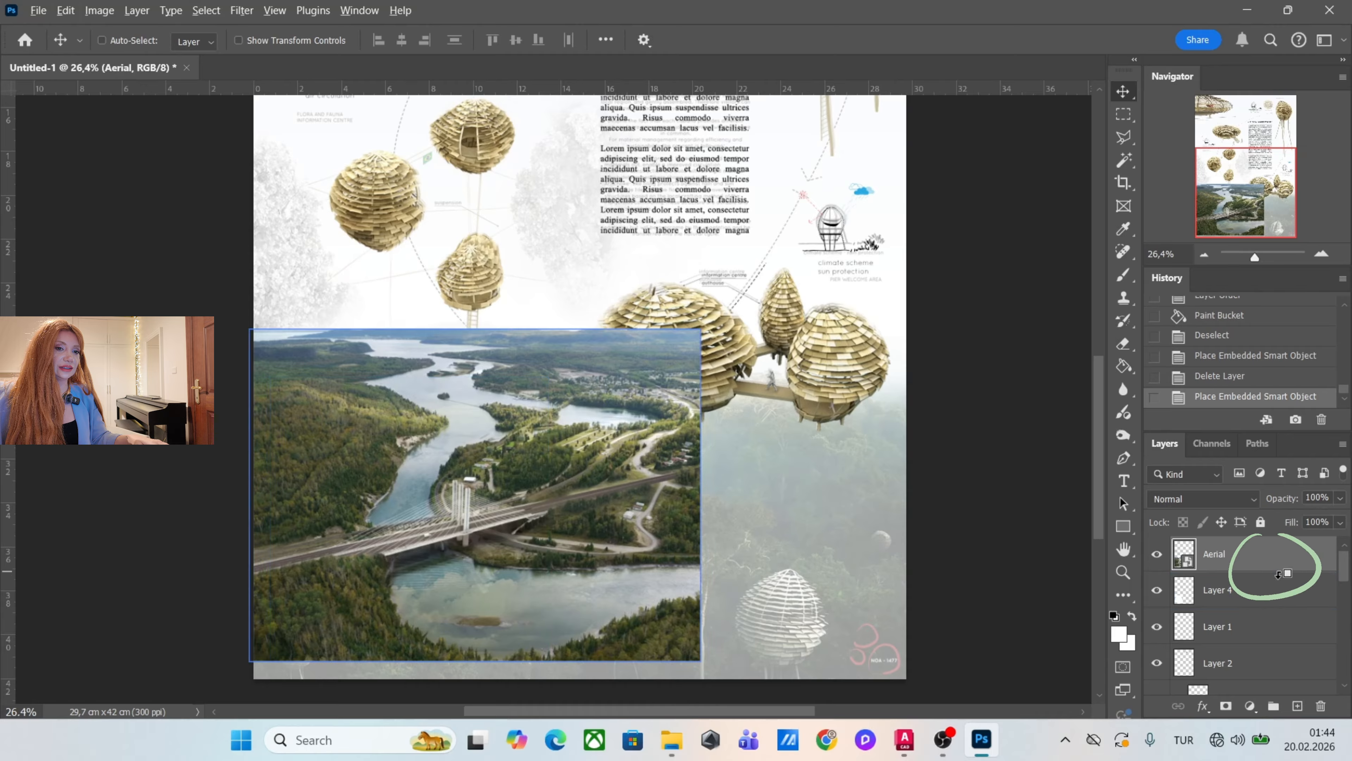
alt+click(1279, 568)
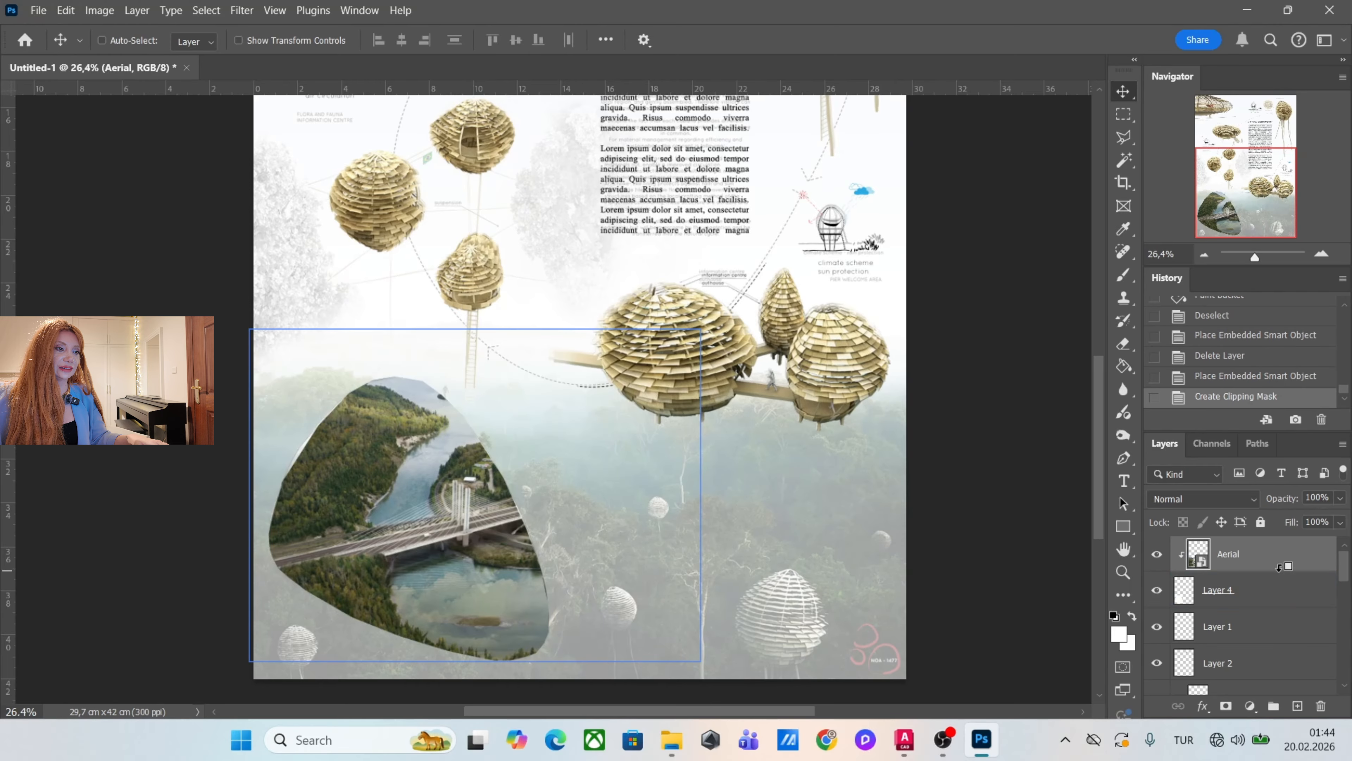
Scale the clipped Aerial photo to about 50.5% and position it so the bridge sits in the lower part of the map shape.
drag(568, 489, 513, 617)
key(ctrl+t)
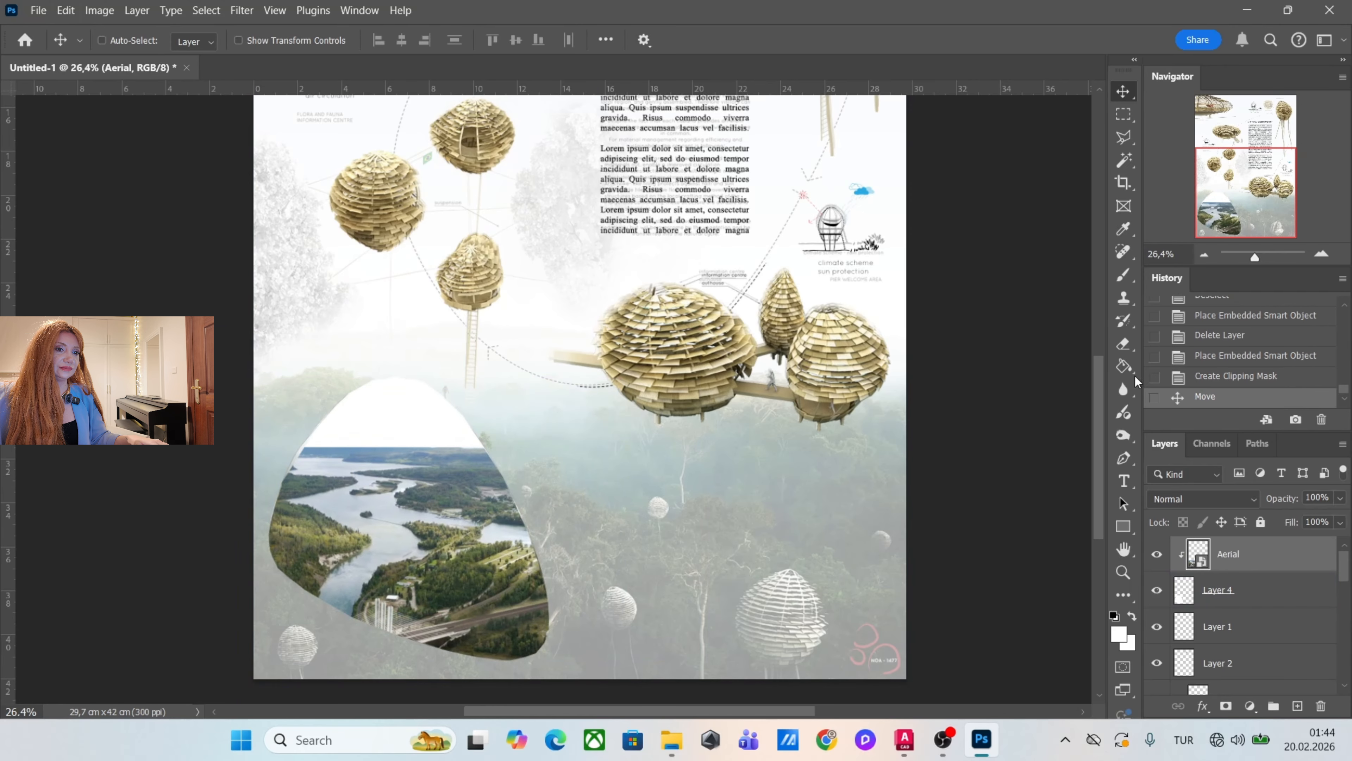
drag(621, 447, 570, 482)
drag(449, 563, 499, 521)
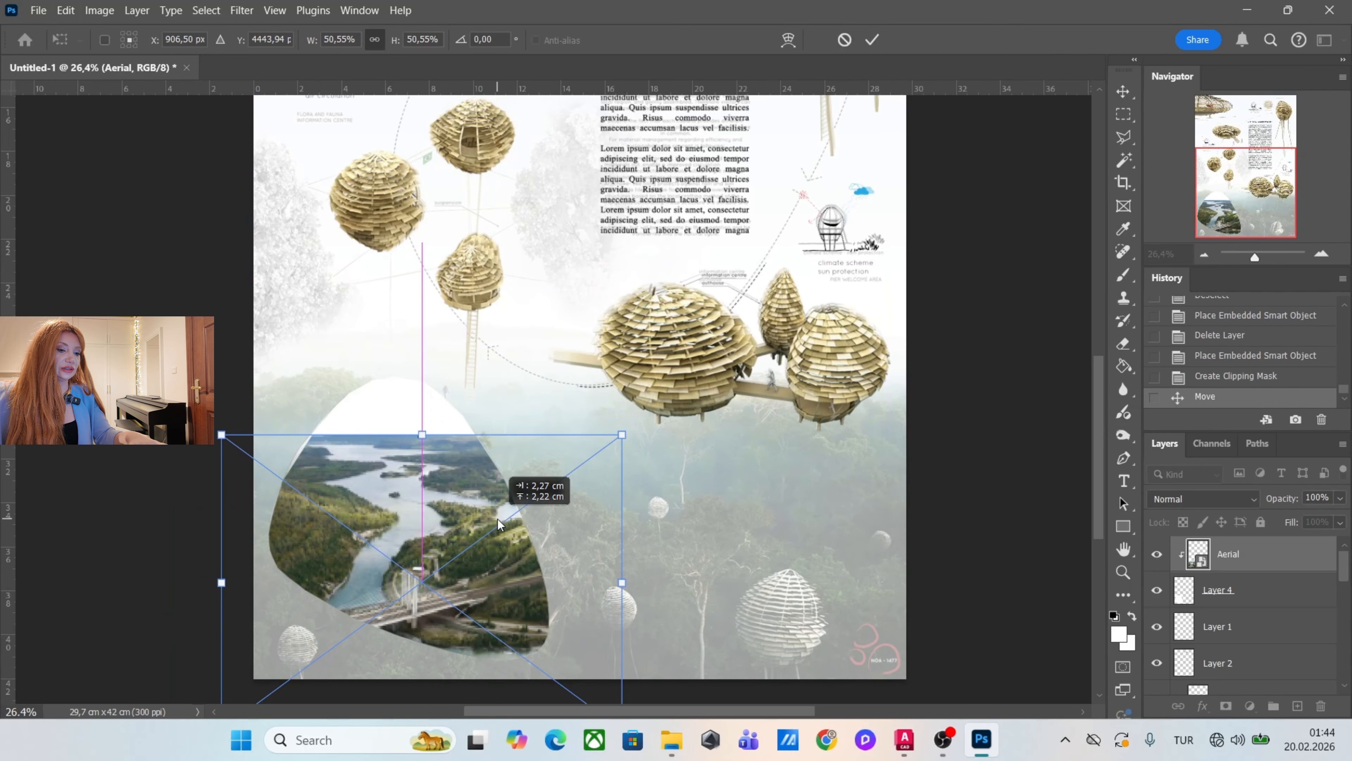
key(Return)
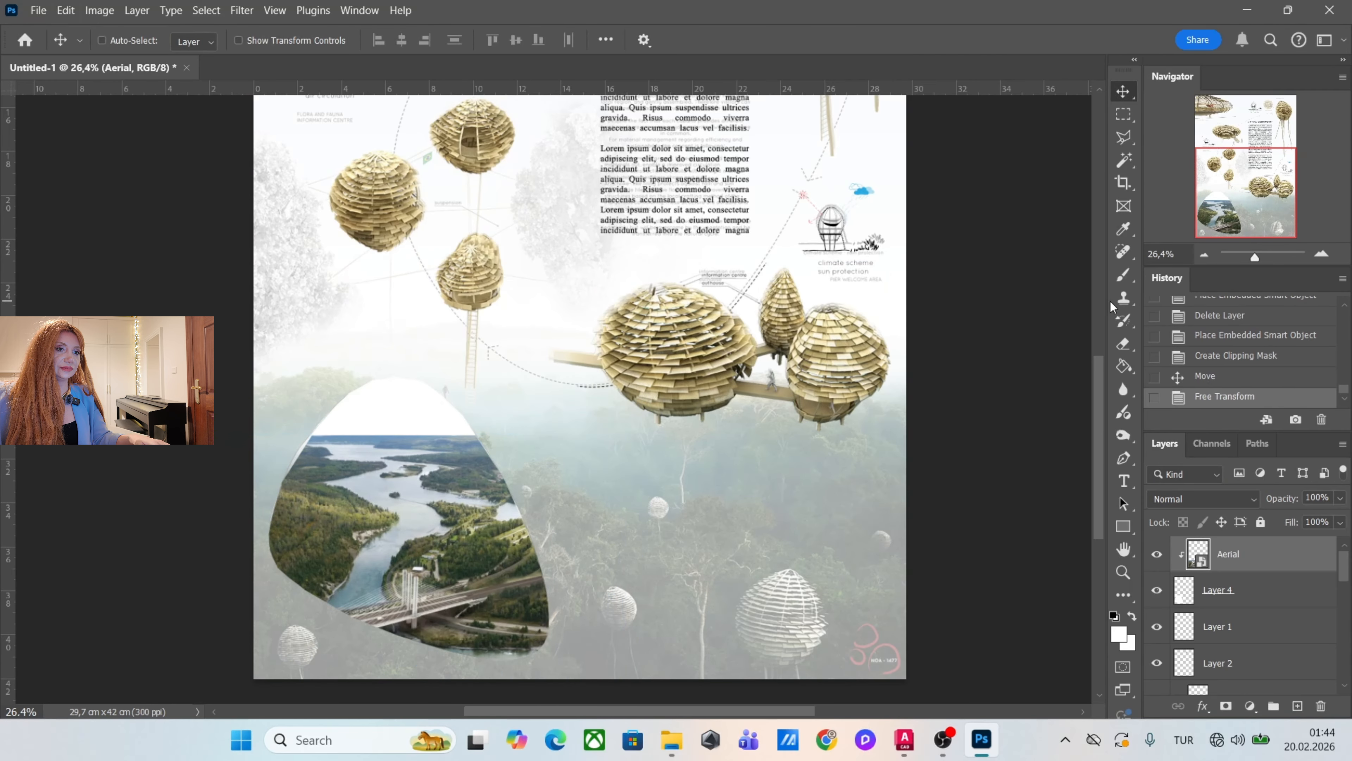
Rasterize the Aerial layer and fade its upper edge and horizon into the white shape with a soft 1243 px Eraser.
click(1125, 344)
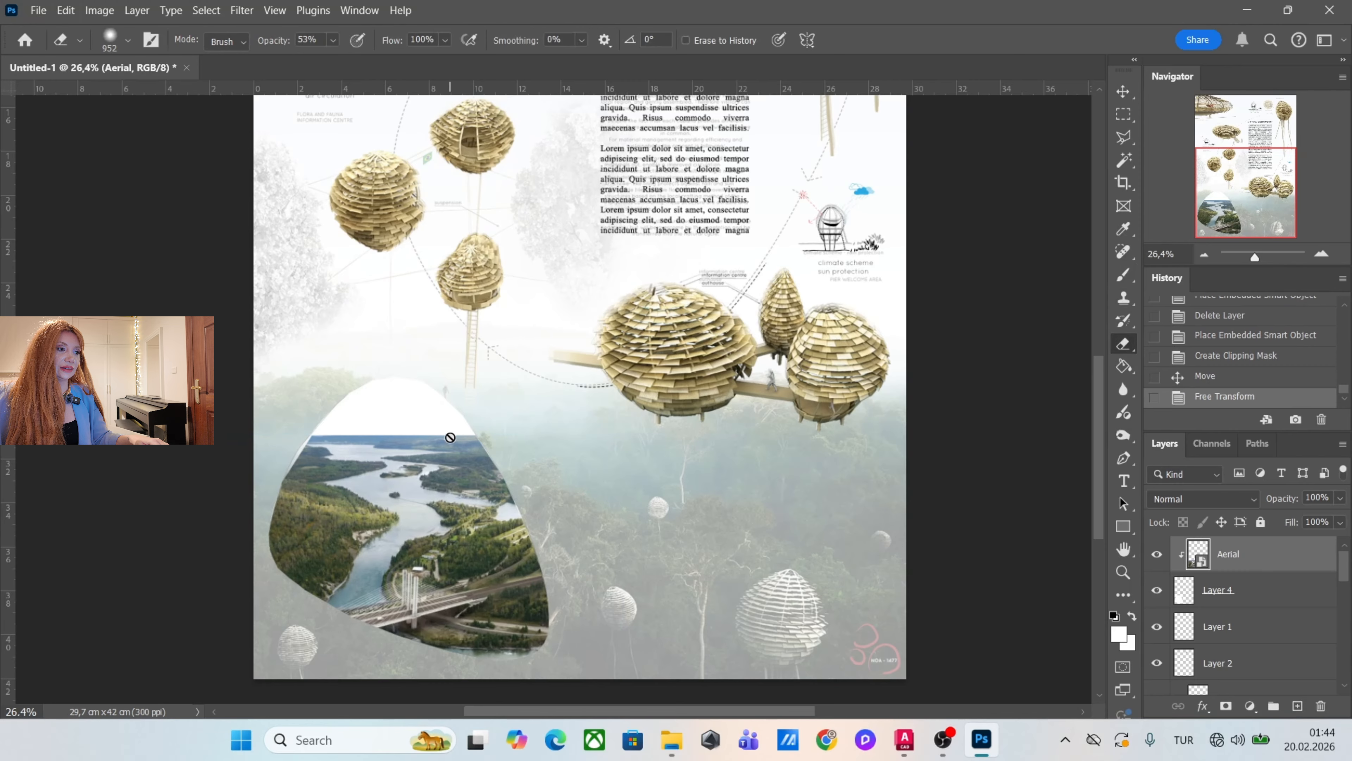
right_click(1233, 553)
click(1189, 654)
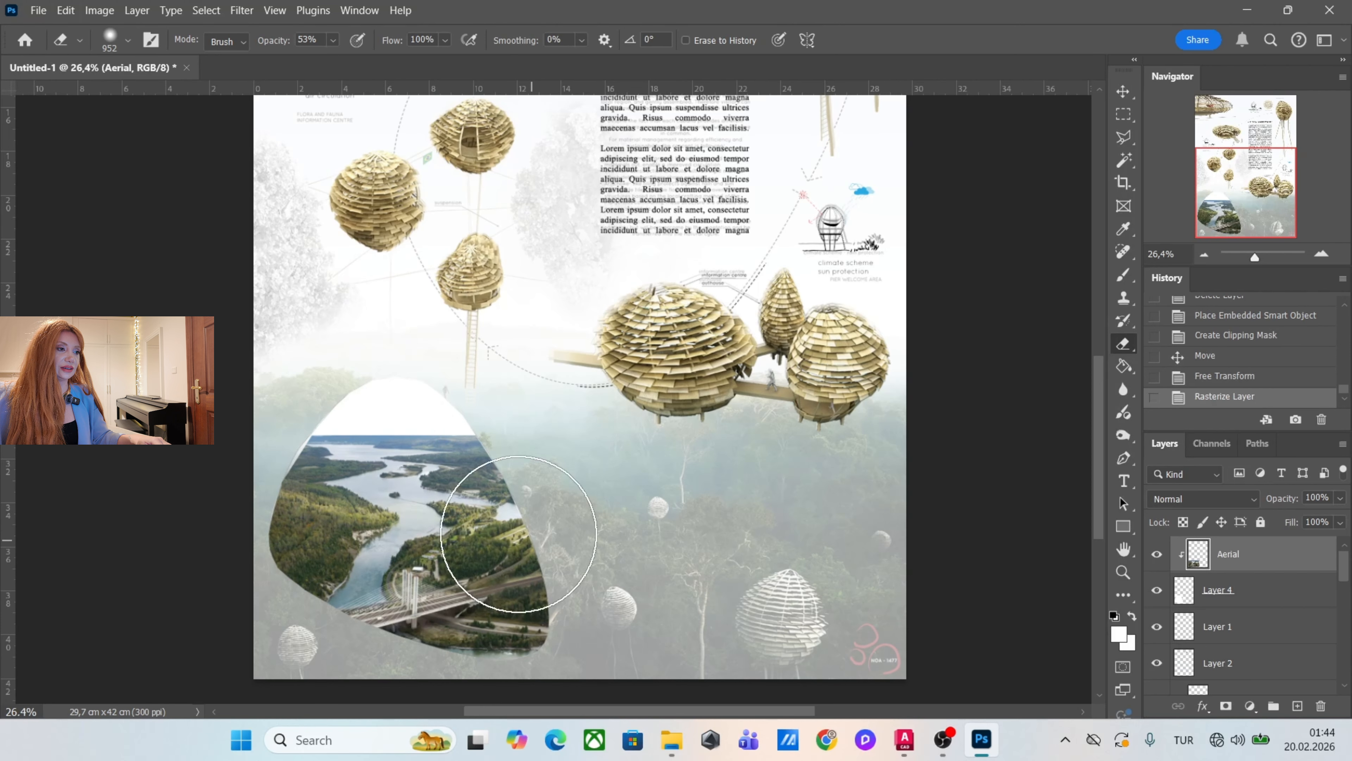
mouse_move(434, 428)
mouse_down()
mouse_move(459, 450)
mouse_move(378, 423)
mouse_up()
drag(383, 337, 495, 373)
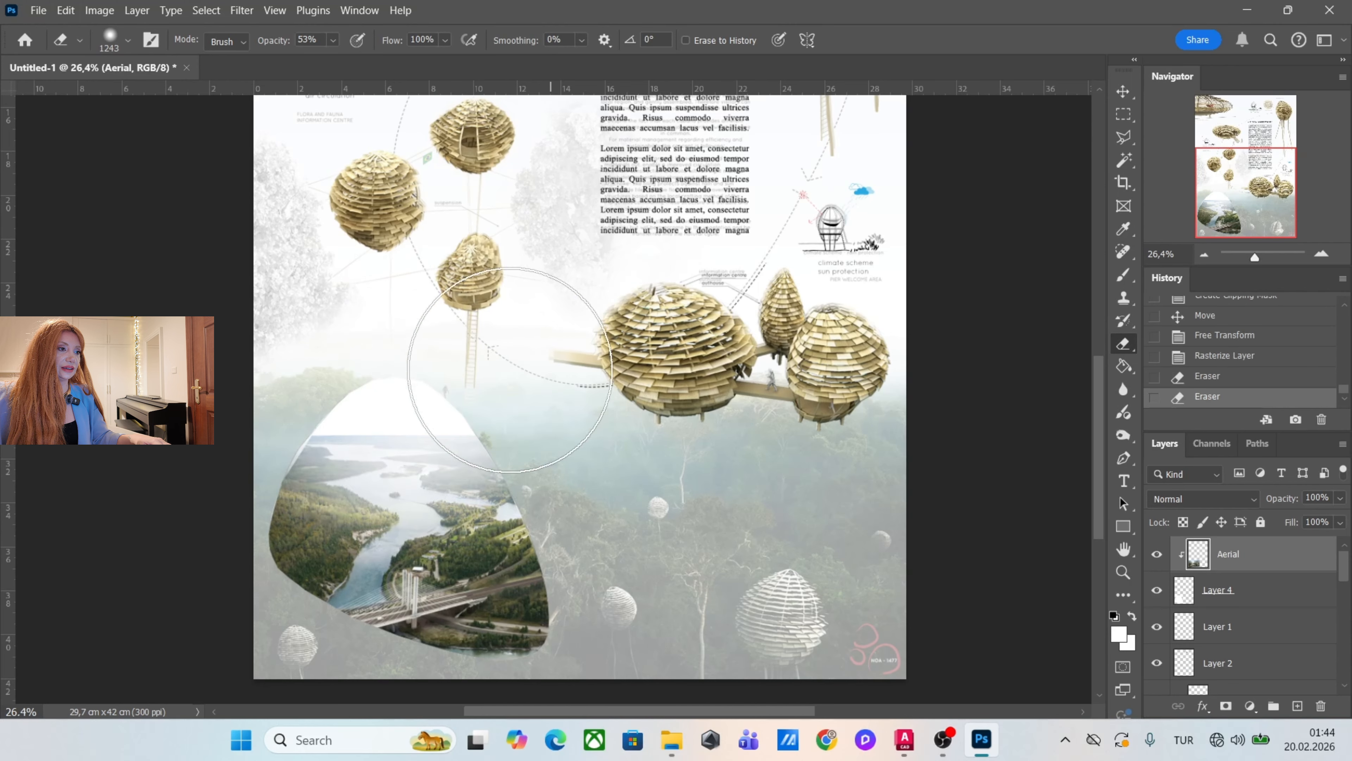
mouse_move(316, 366)
mouse_down()
mouse_move(562, 345)
mouse_move(539, 371)
mouse_up()
drag(501, 416, 340, 483)
drag(429, 463, 466, 340)
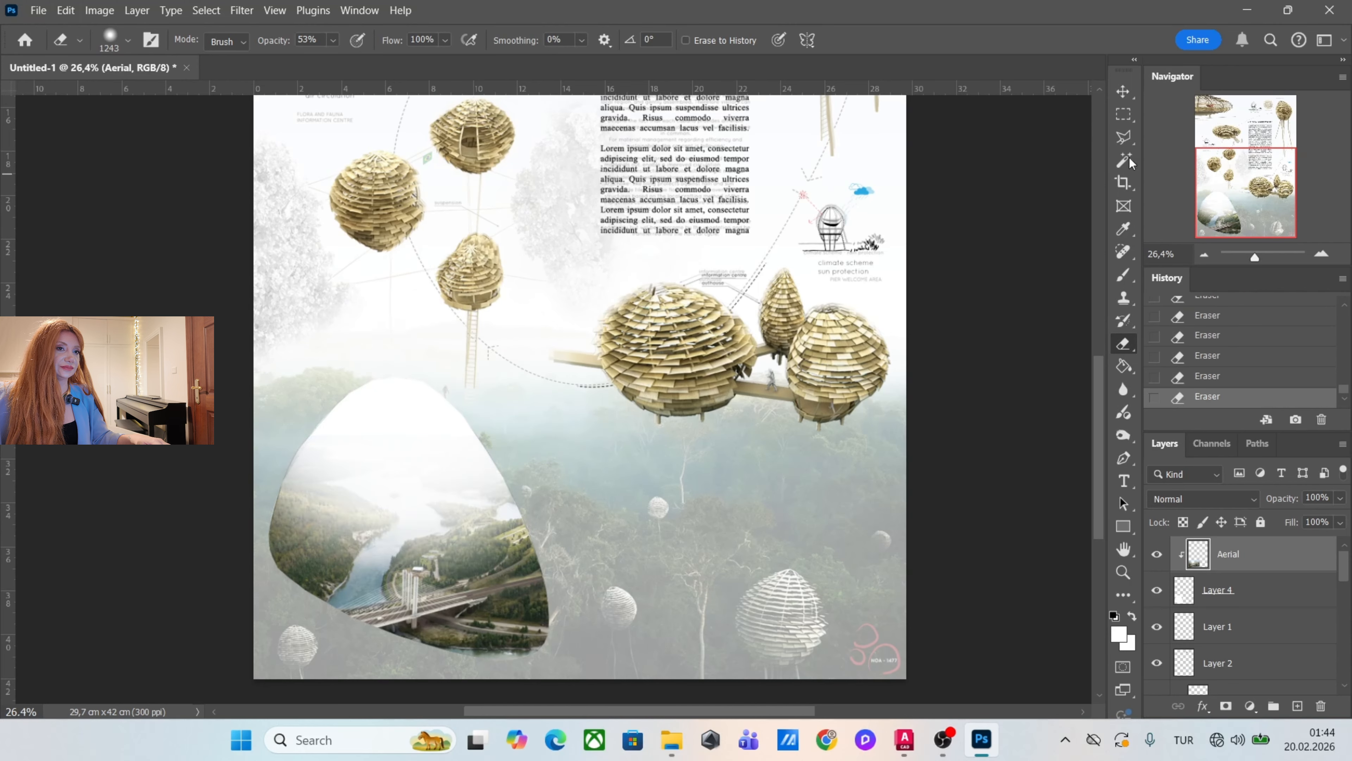
Compare the assembled poster with the NOA-1477 reference by toggling the reference layer's visibility.
click(1118, 99)
scroll(297, 387, down, 6)
scroll(1157, 645, down, 10)
click(1156, 645)
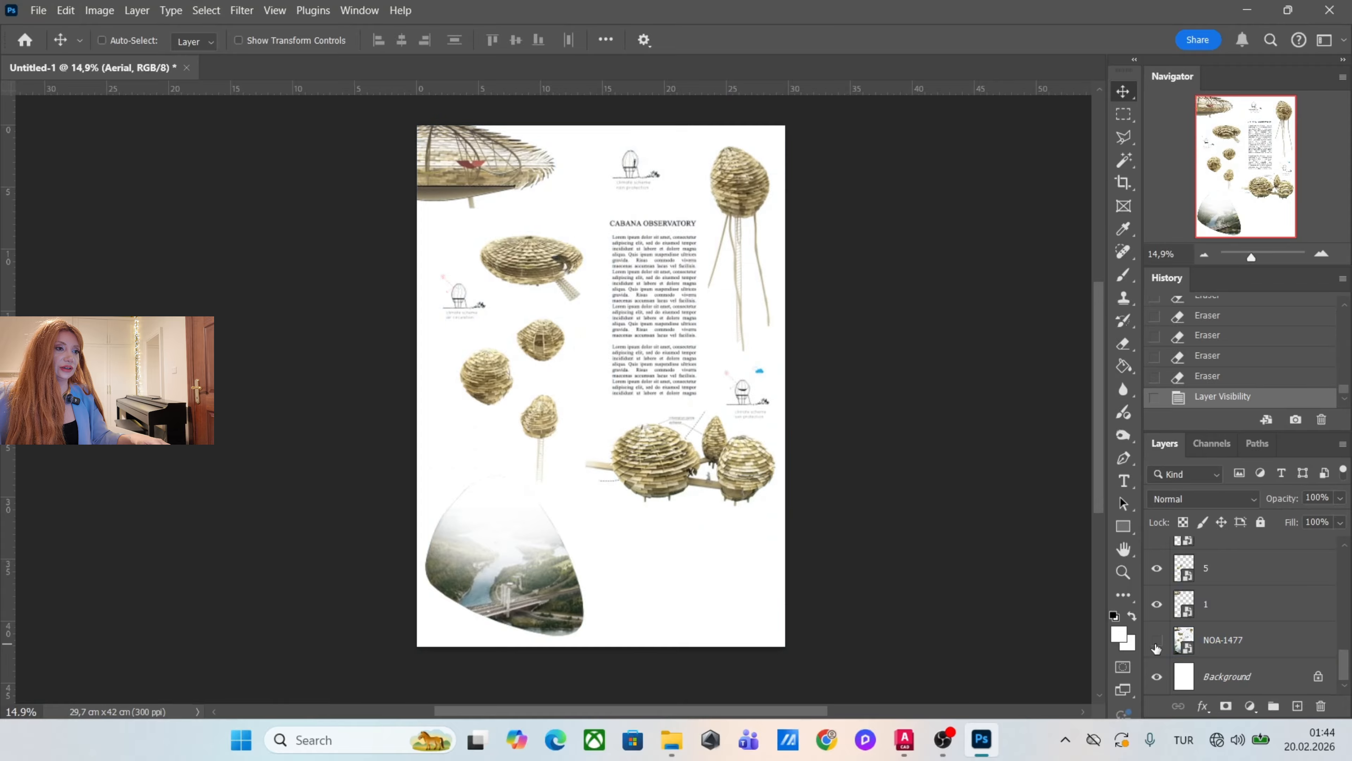
click(1156, 645)
click(1157, 645)
click(1157, 644)
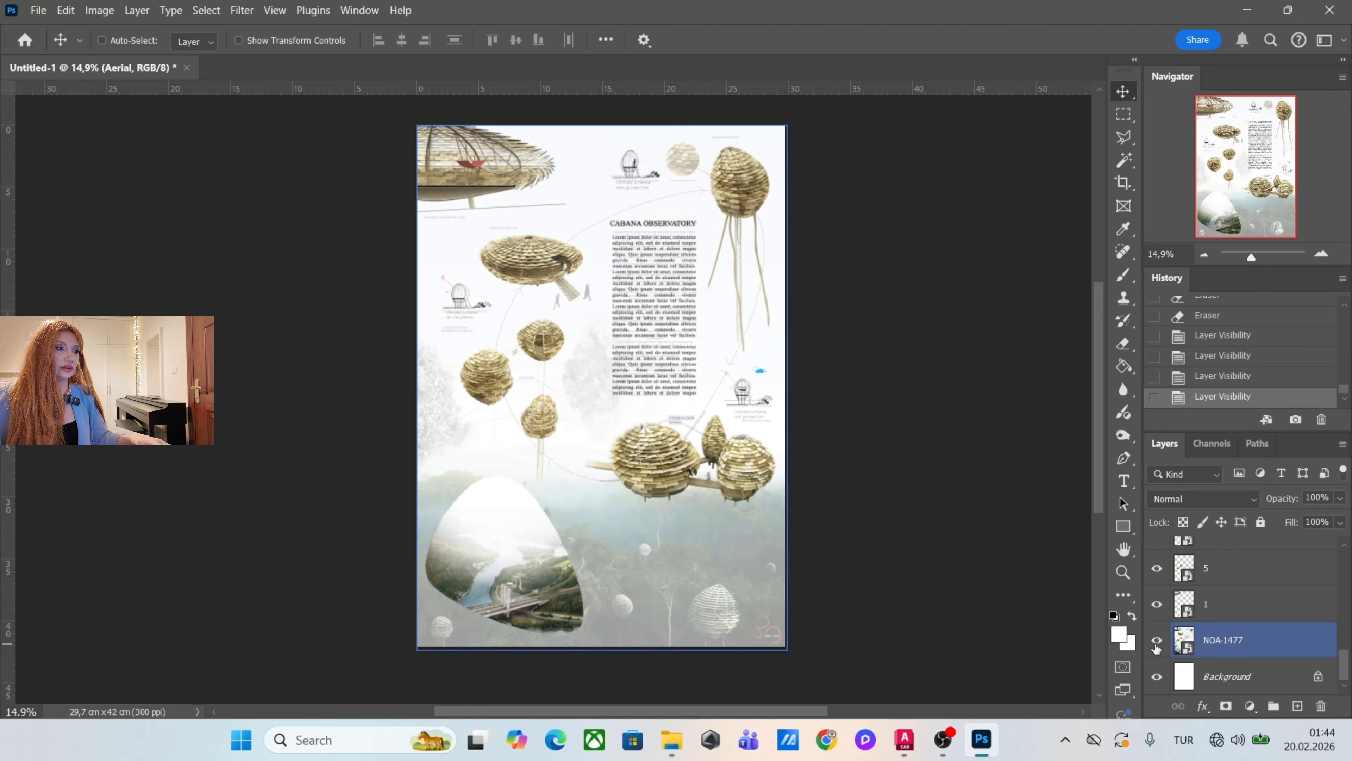
click(1157, 644)
click(1156, 644)
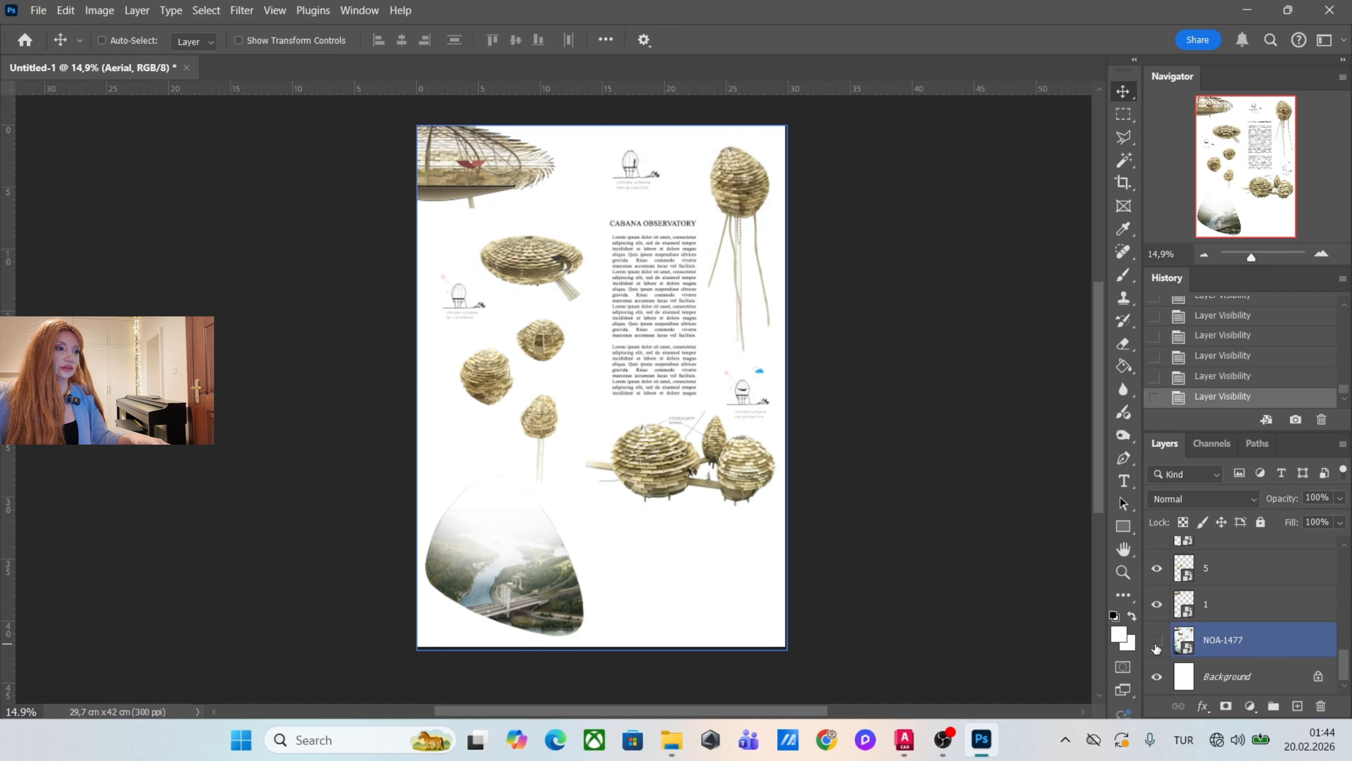
click(1156, 644)
scroll(855, 246, up, 2)
scroll(708, 309, down, 2)
scroll(692, 320, up, 1)
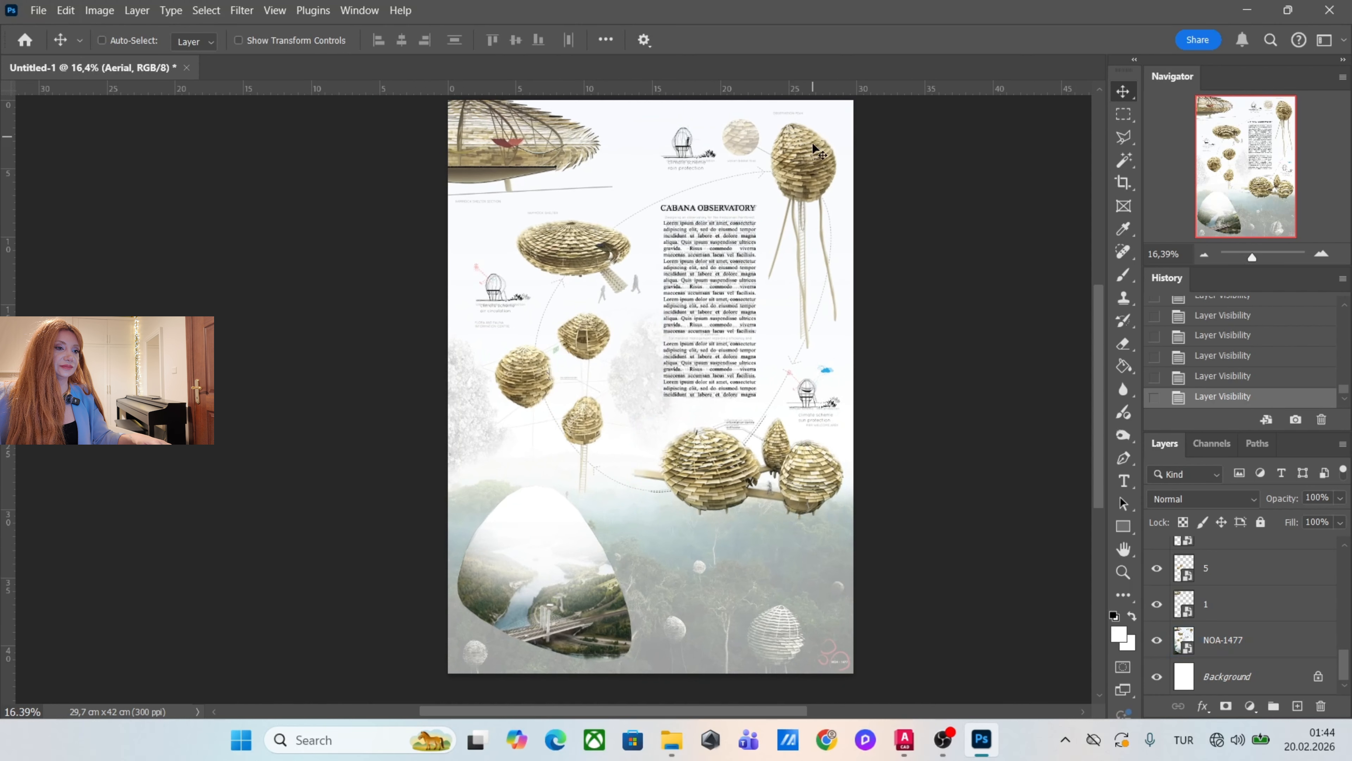
Switch to File Explorer and place close-up.jpg from the noa mat folder into the poster.
click(684, 738)
click(1074, 213)
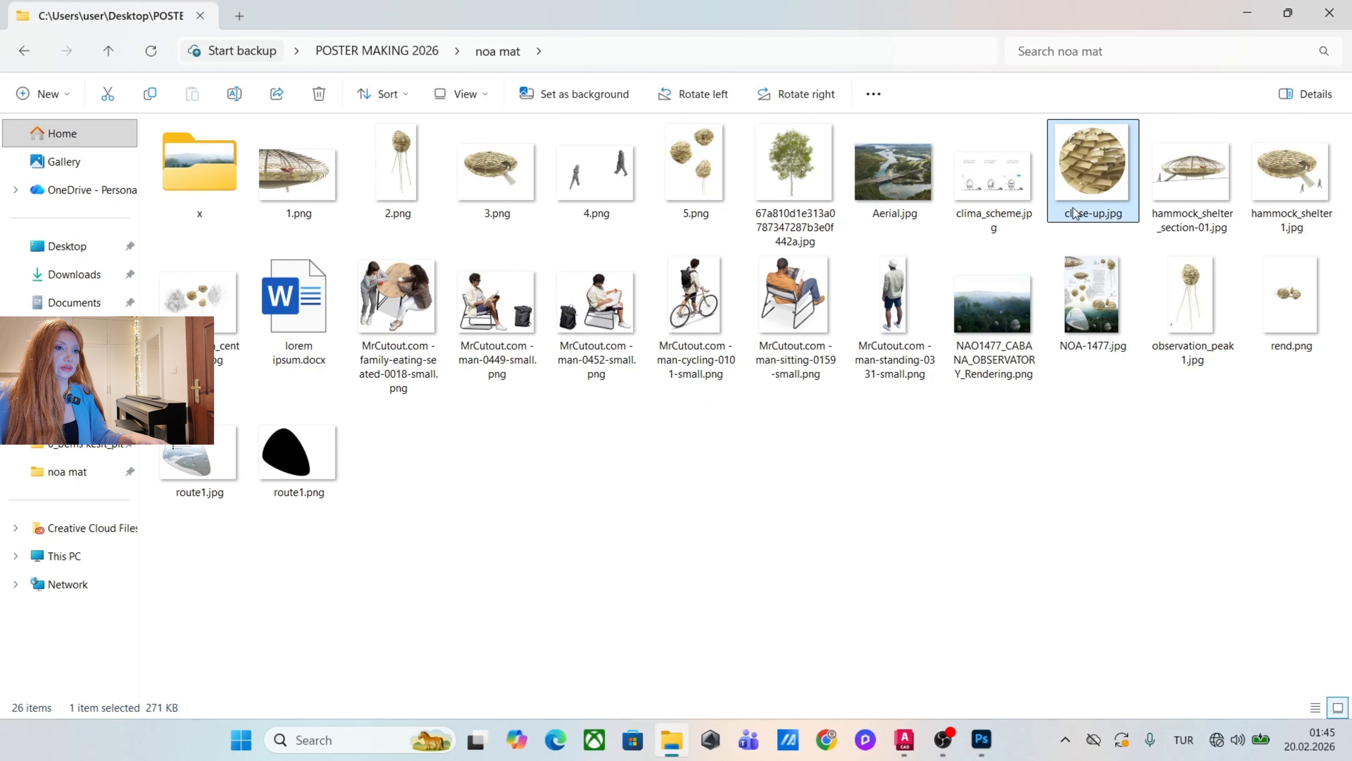
drag(1091, 197, 770, 191)
scroll(769, 213, up, 3)
scroll(784, 246, down, 2)
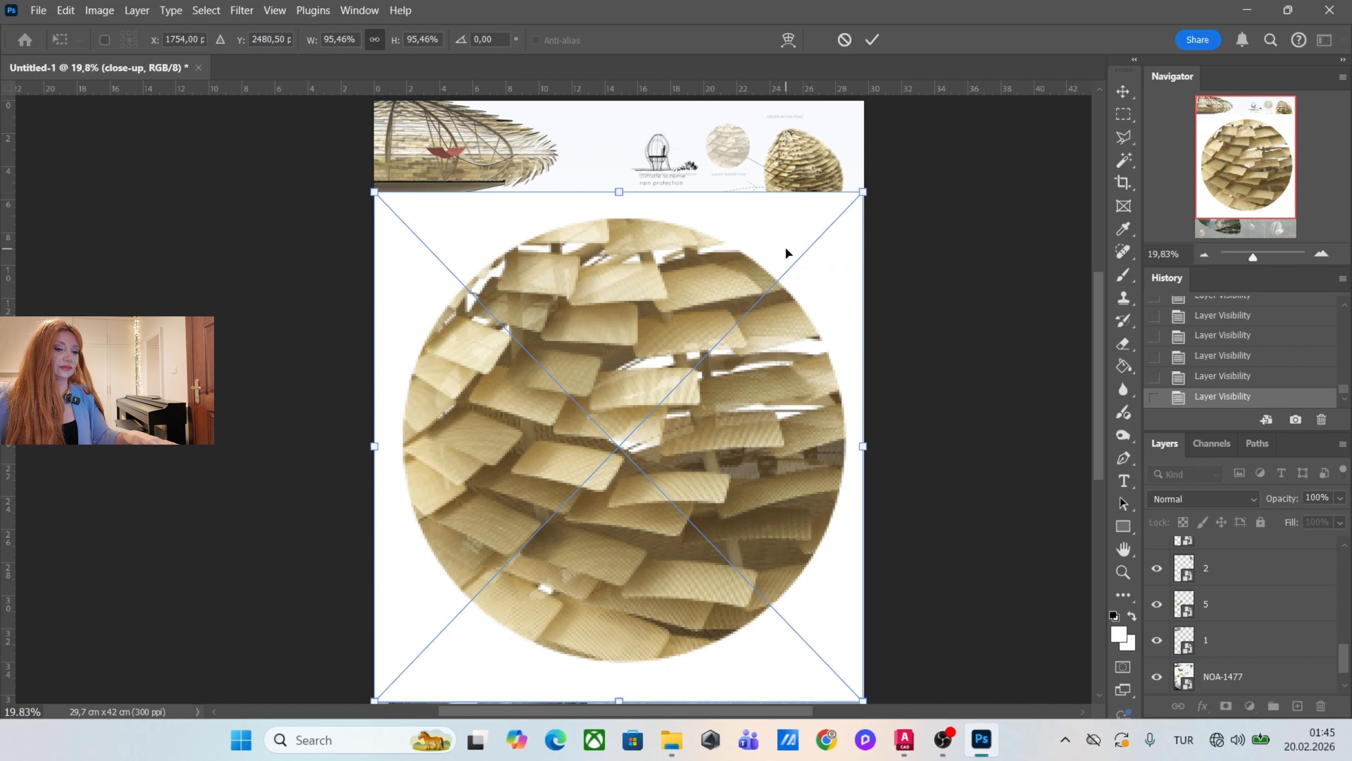
key(Return)
scroll(767, 306, down, 3)
scroll(762, 343, up, 3)
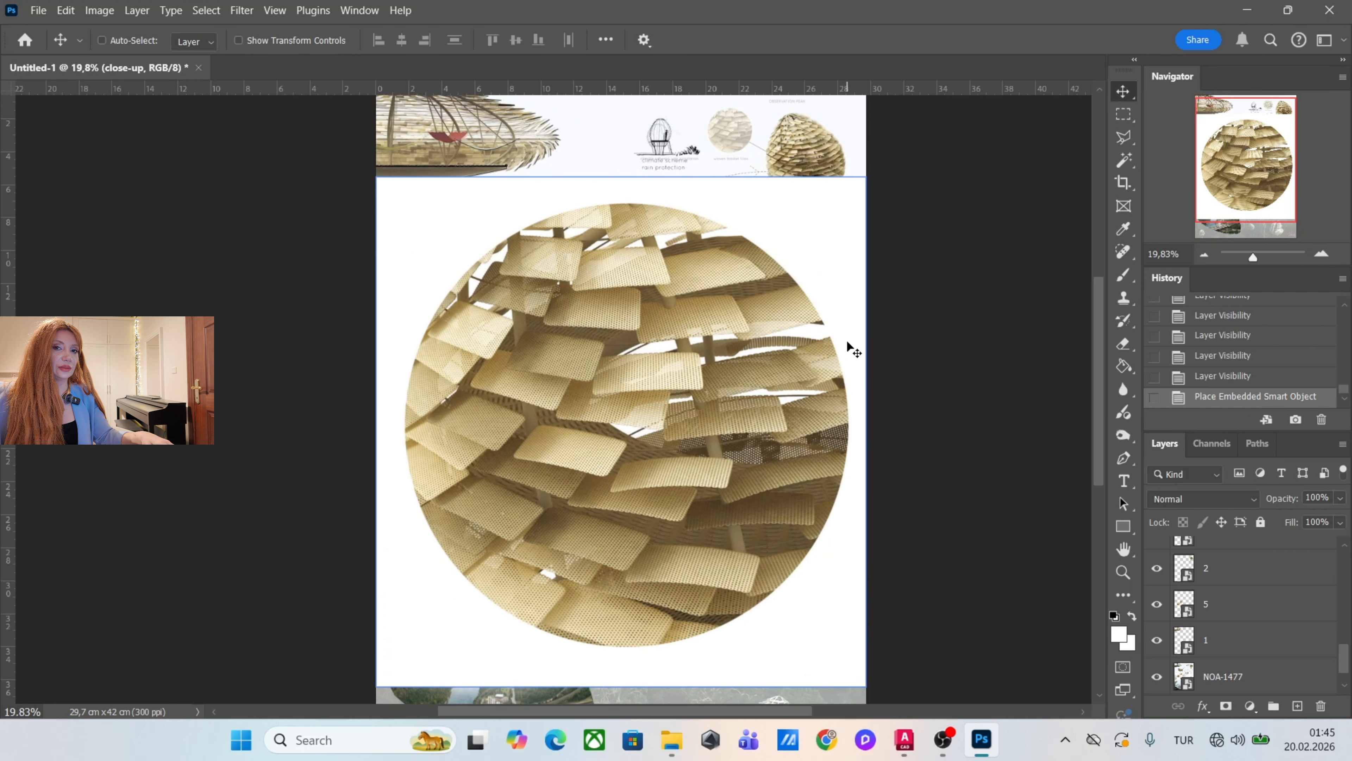
Select the white background of the close-up image with the Magic Wand at tolerance 20 and extend the selection to similar colors.
click(1125, 161)
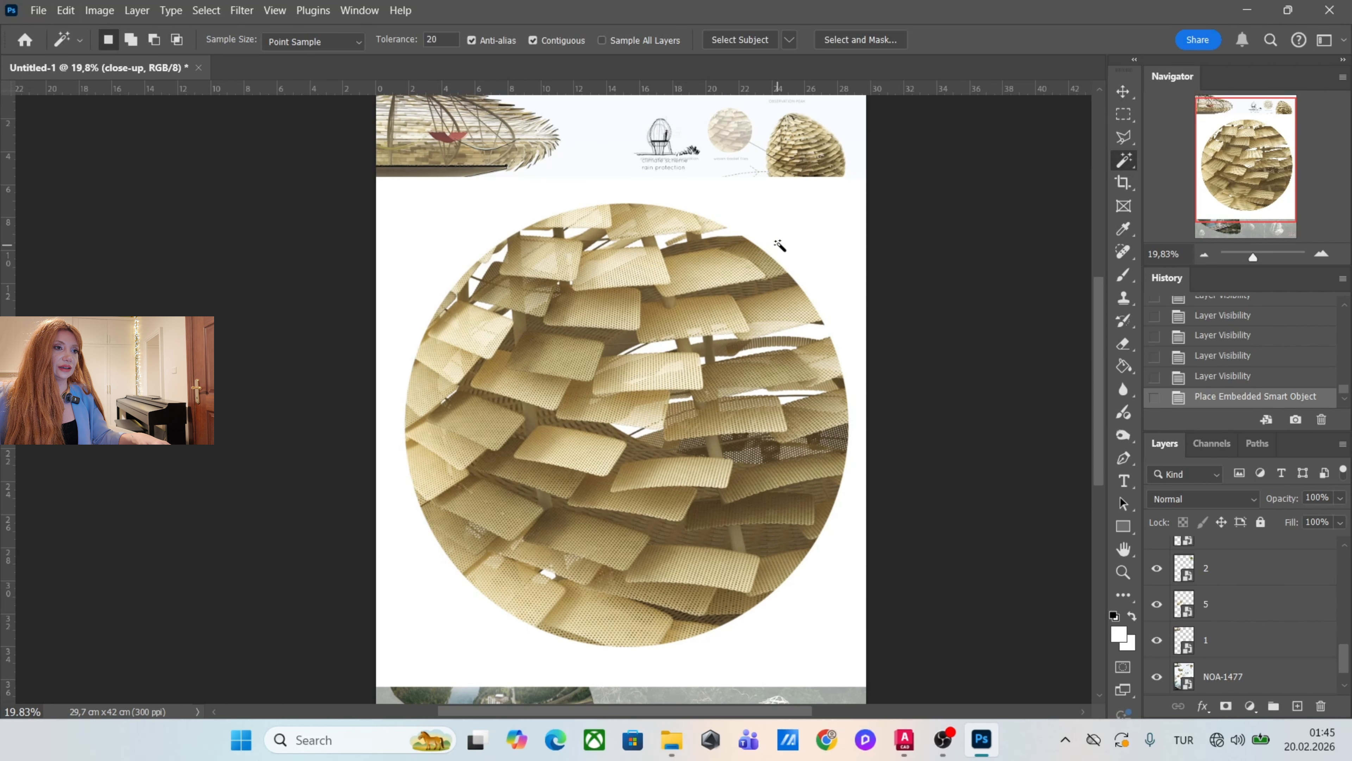
click(791, 240)
right_click(837, 259)
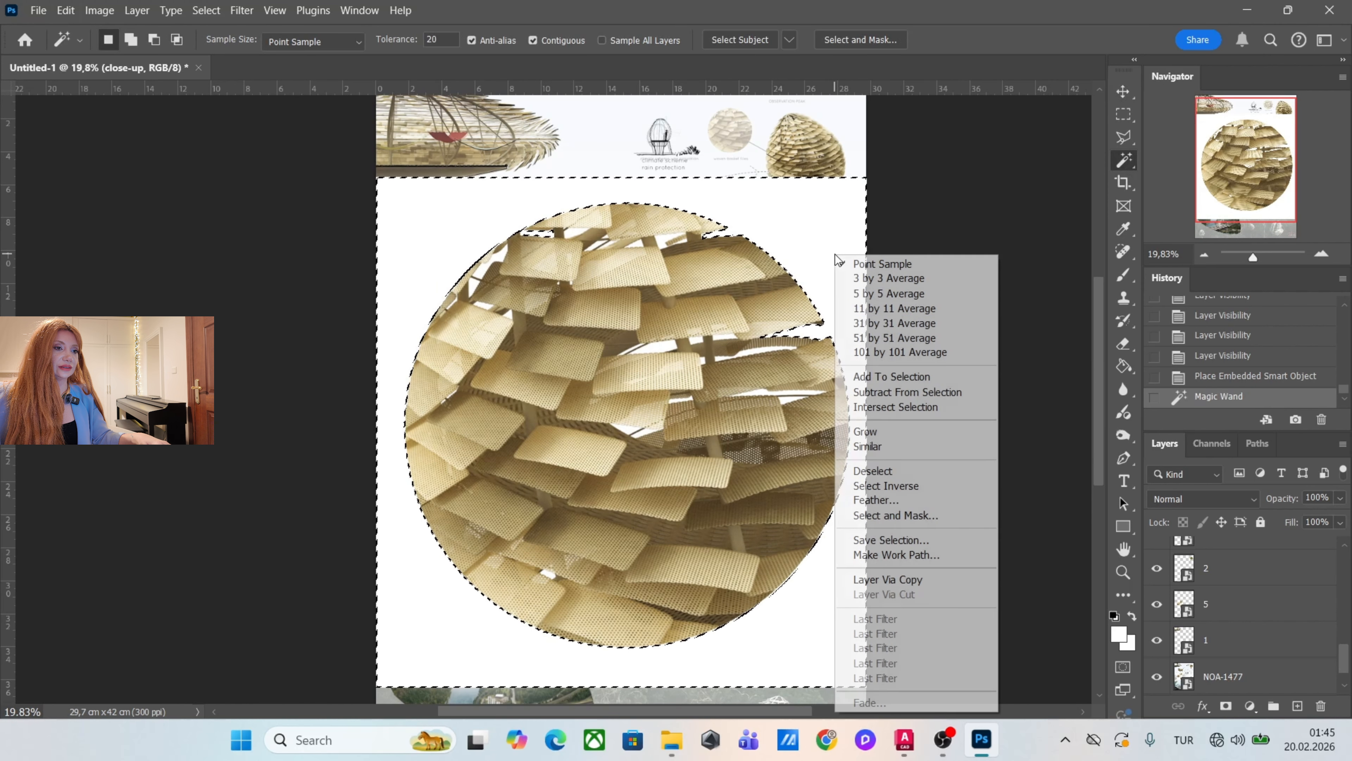
click(873, 446)
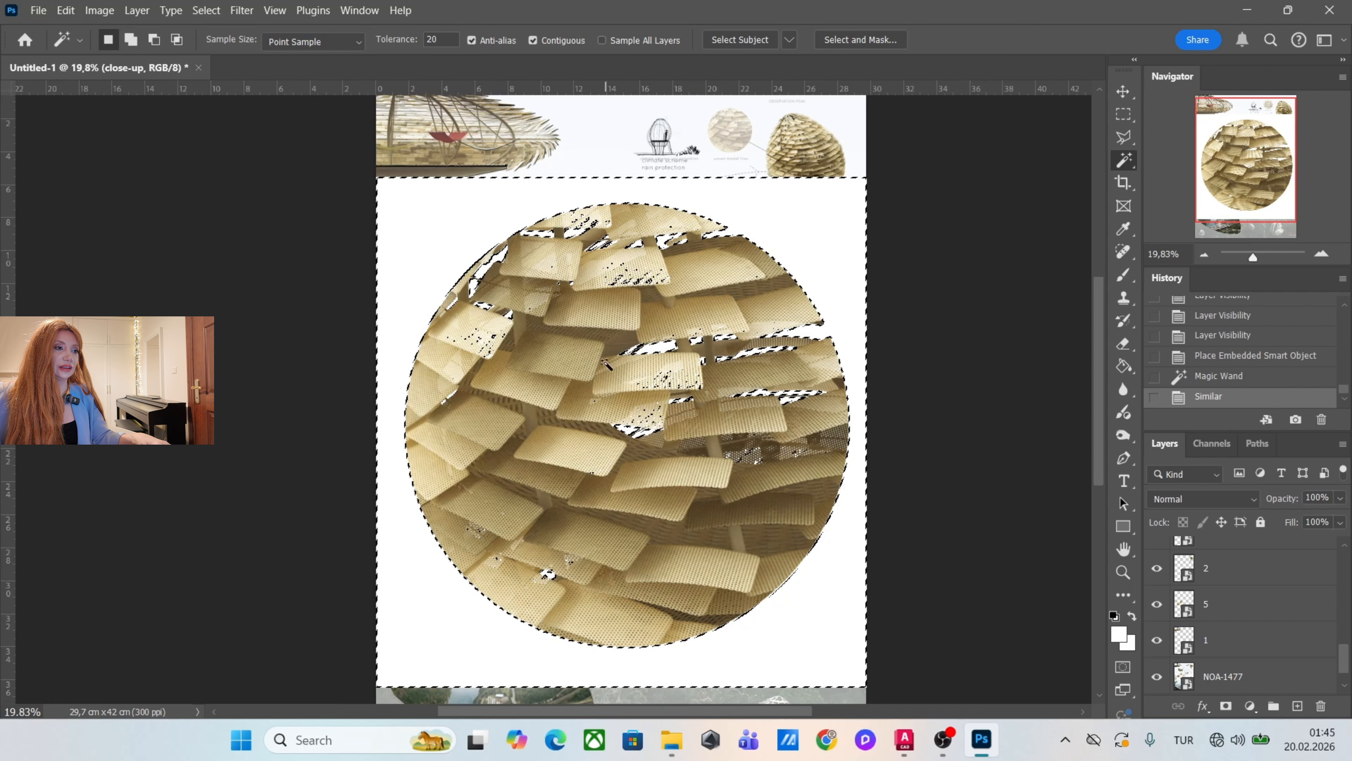
Subtract the speckled highlights on the upper slat from the selection with the Magic Wand.
scroll(607, 279, up, 2)
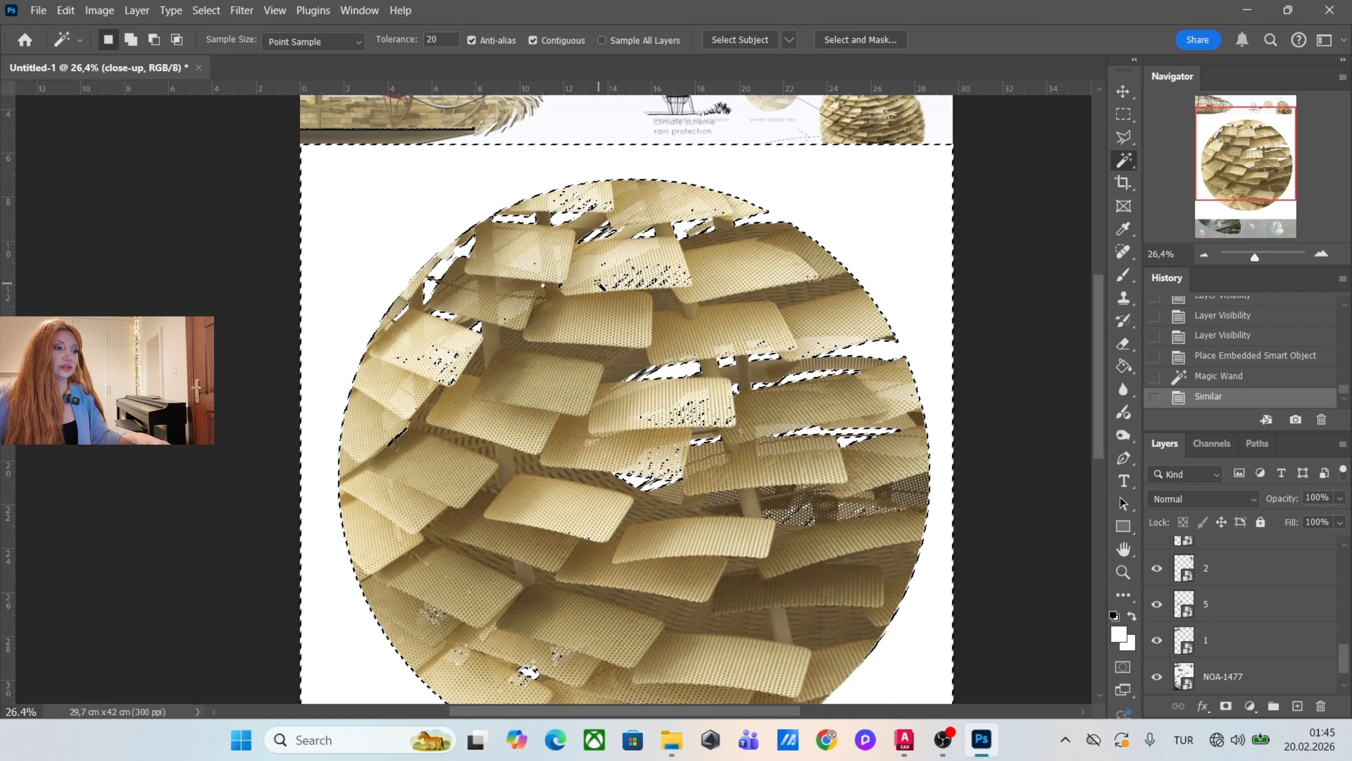
scroll(651, 286, down, 1)
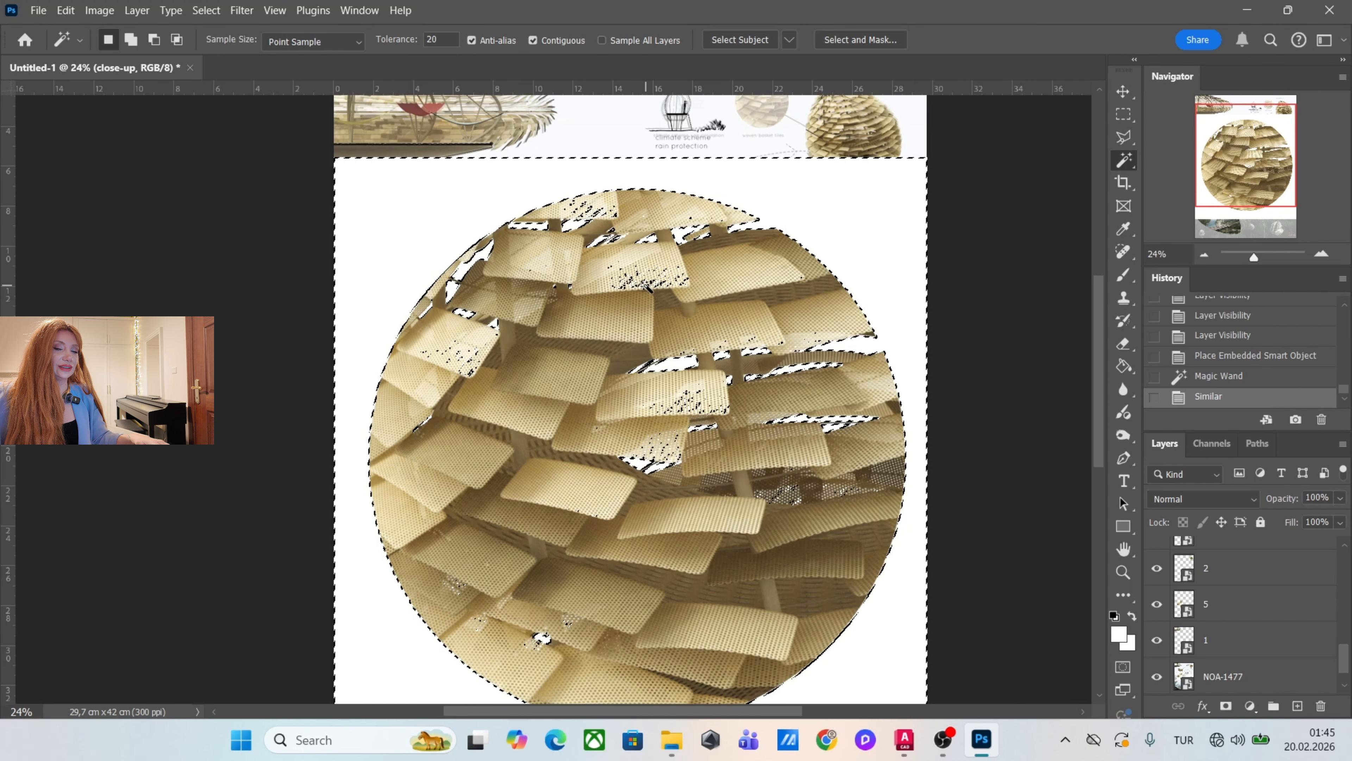
scroll(650, 288, up, 1)
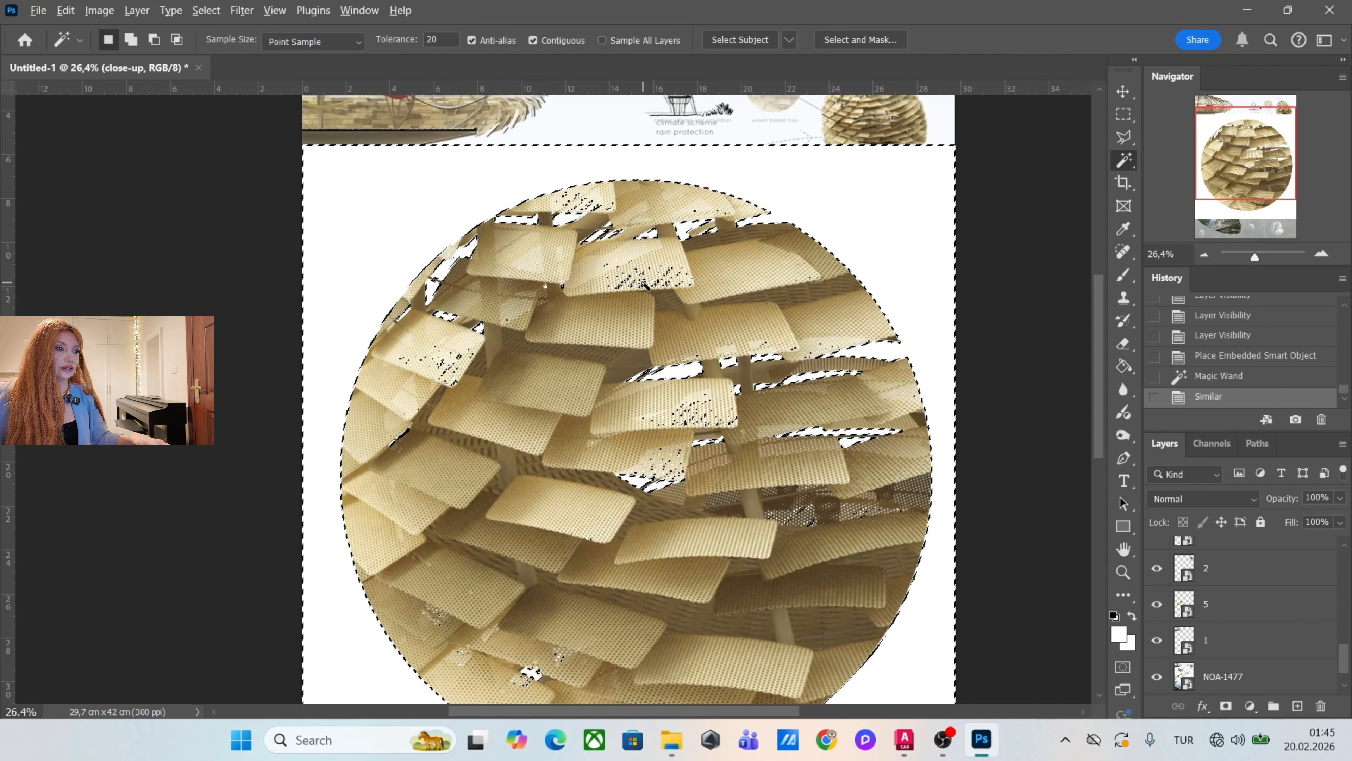
alt+click(660, 290)
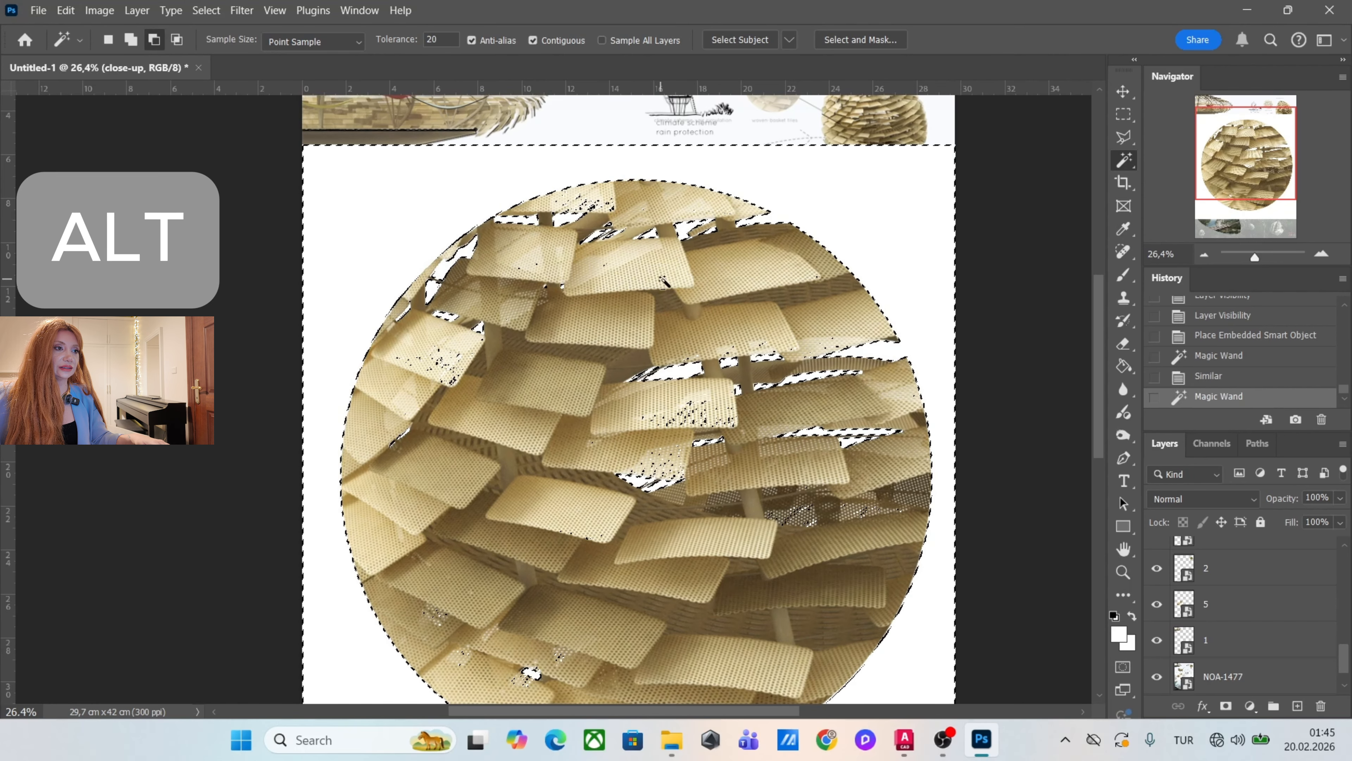
alt+click(602, 266)
Subtract a rectangular area around the speckles on the middle slat from the selection with the Polygonal Lasso.
key(l)
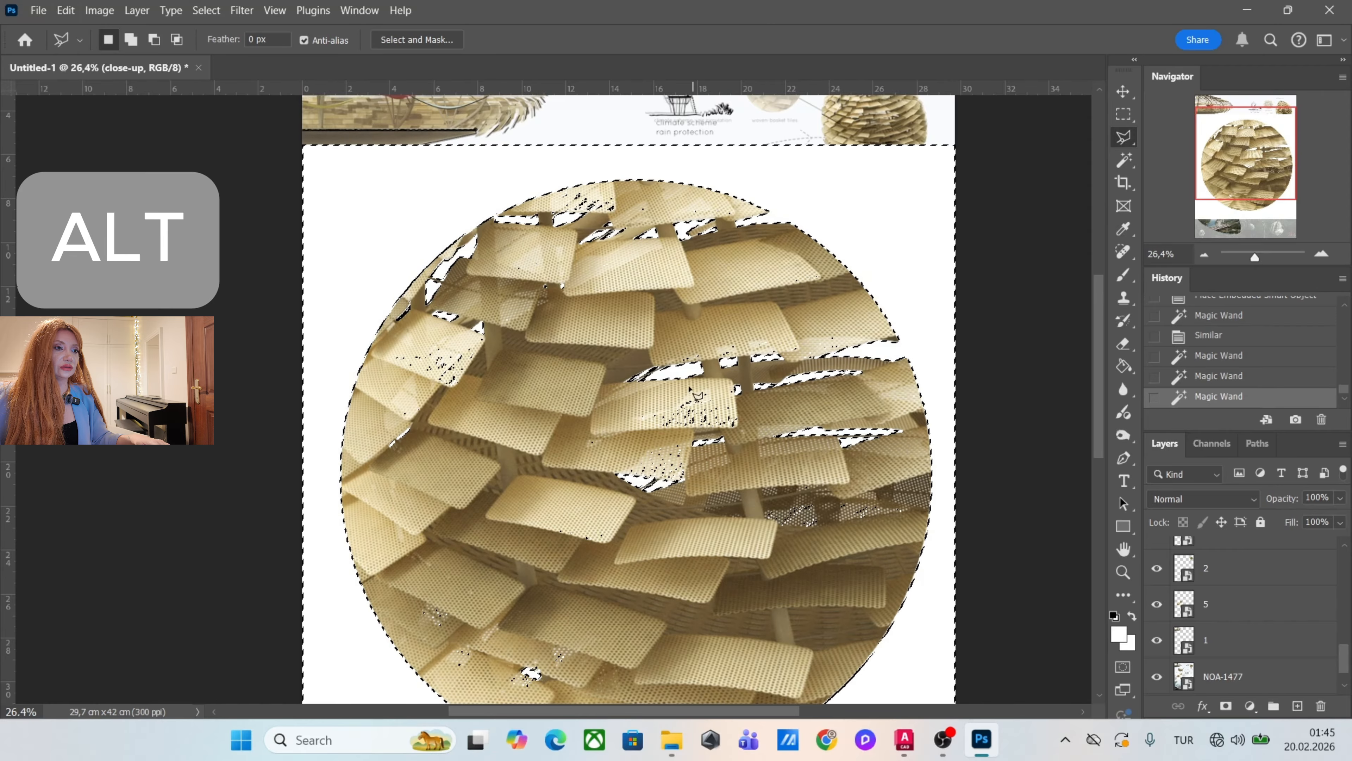
alt+click(632, 391)
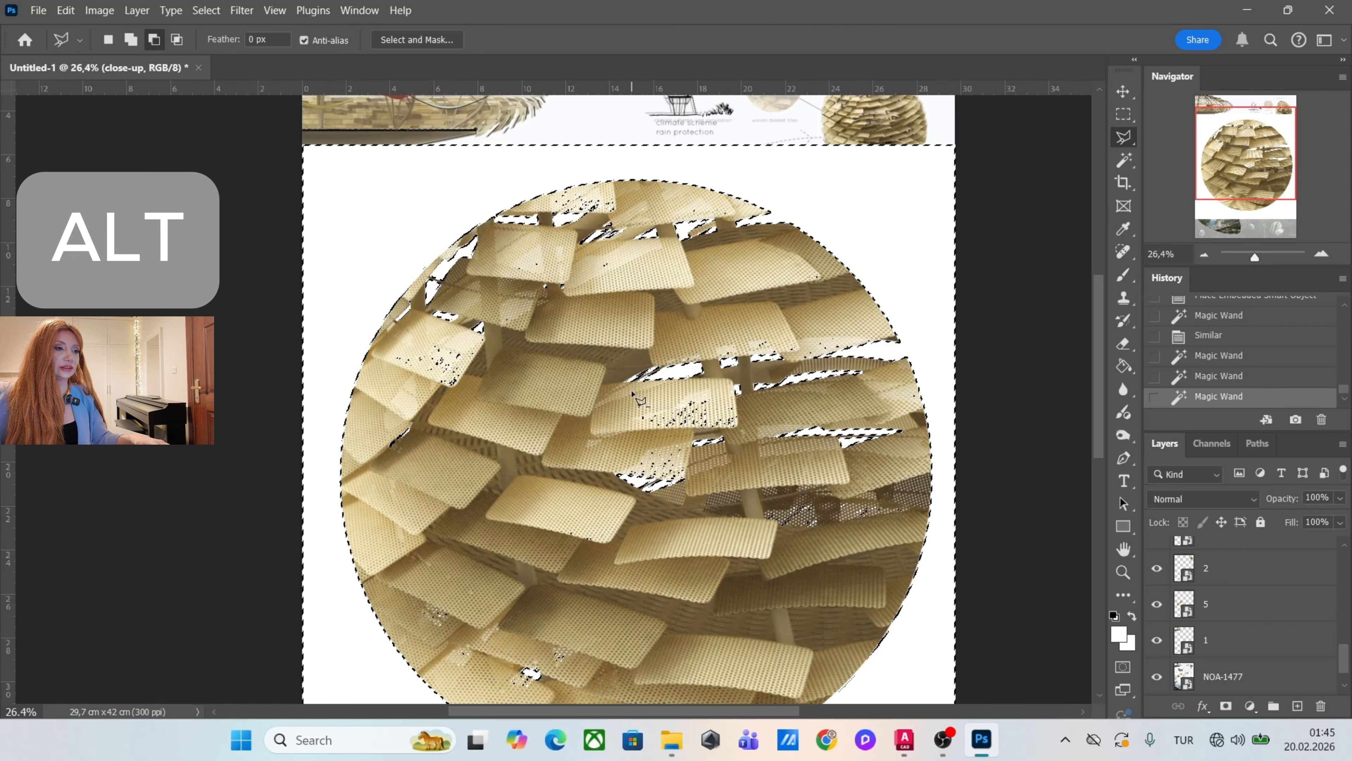
alt+click(738, 392)
alt+click(737, 428)
alt+click(632, 428)
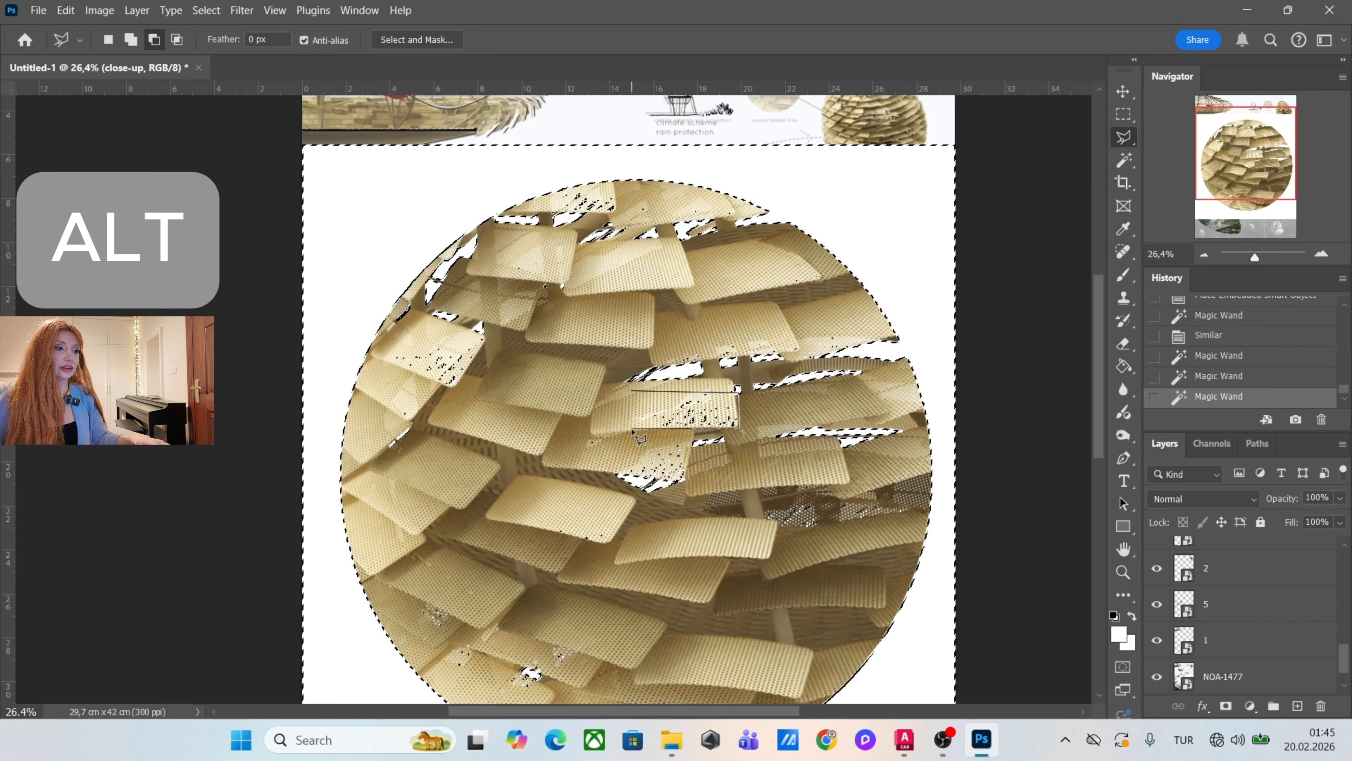
alt+double_click(634, 403)
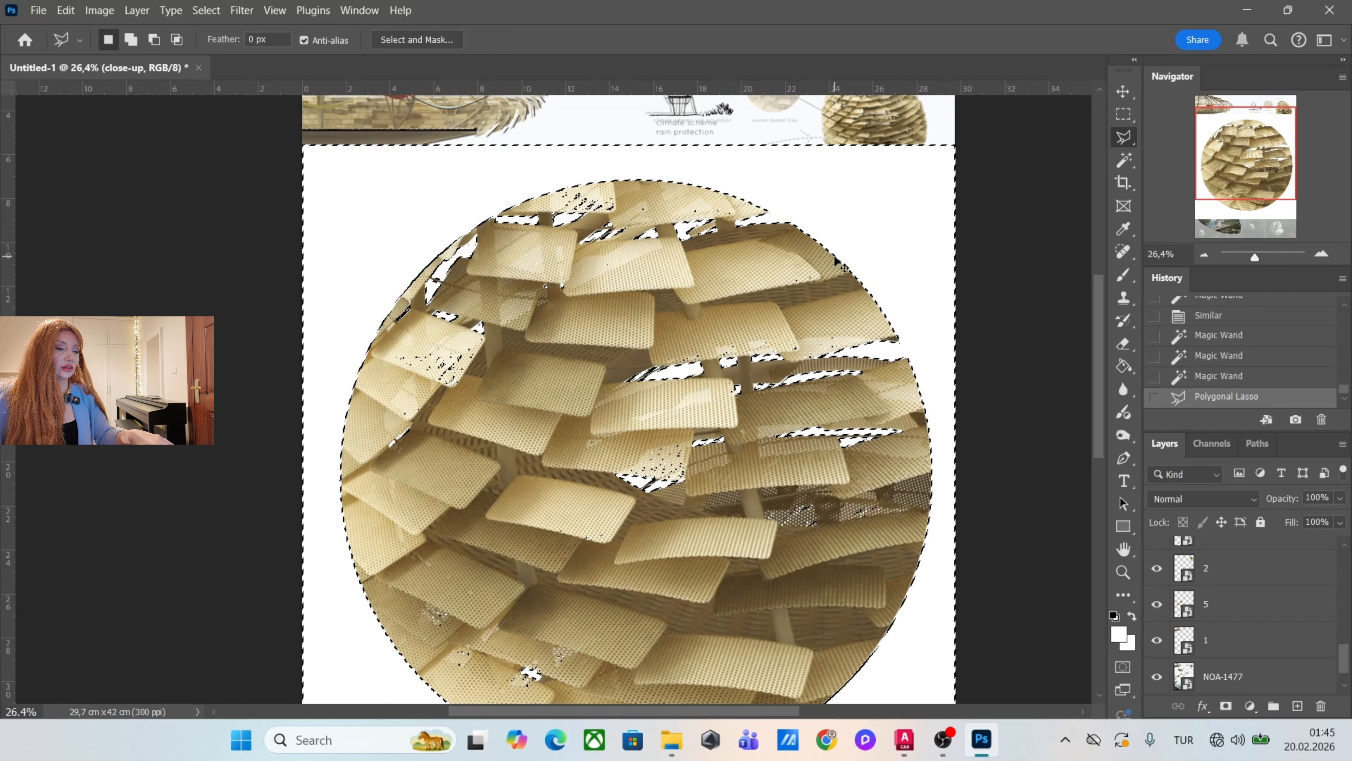
Reselect the close-up's white background with the Magic Wand at tolerance 5 and extend the selection to similar colors.
key(ctrl+d)
key(w)
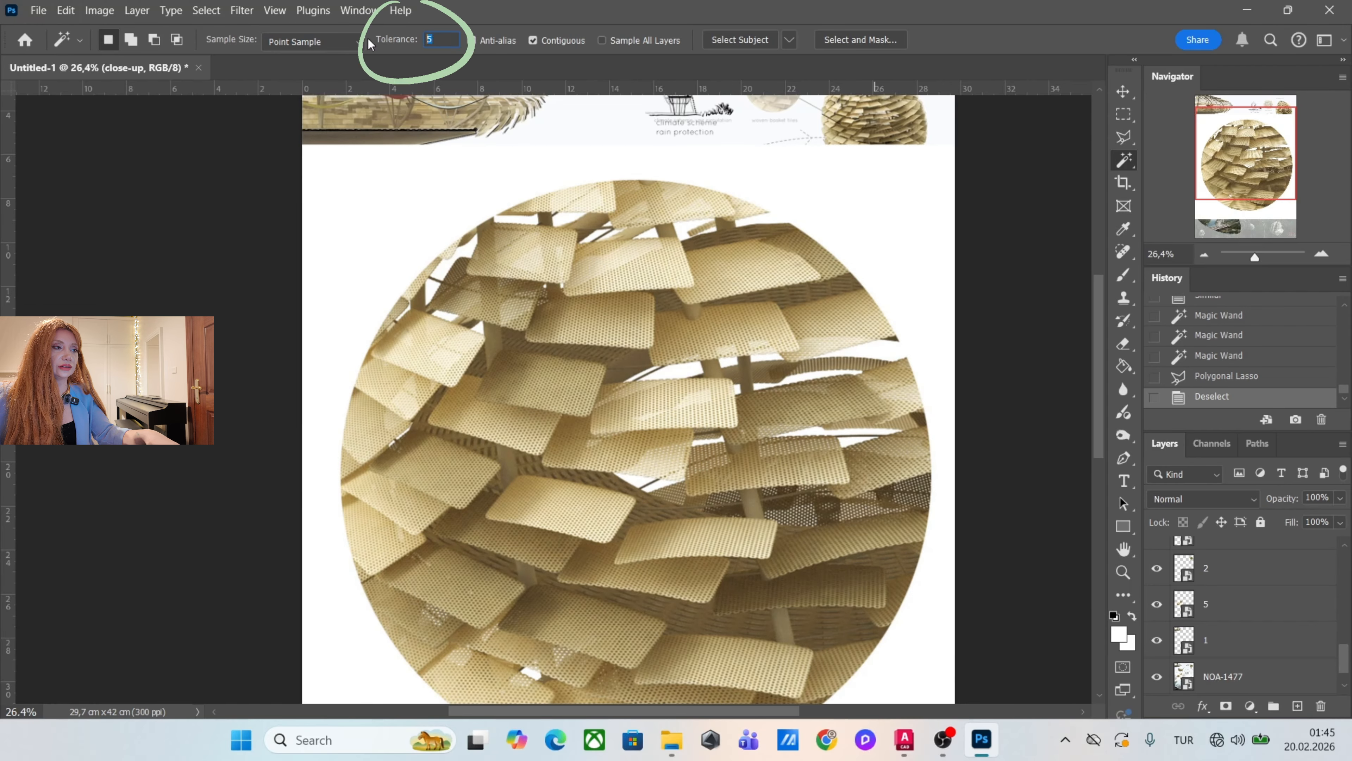
click(840, 201)
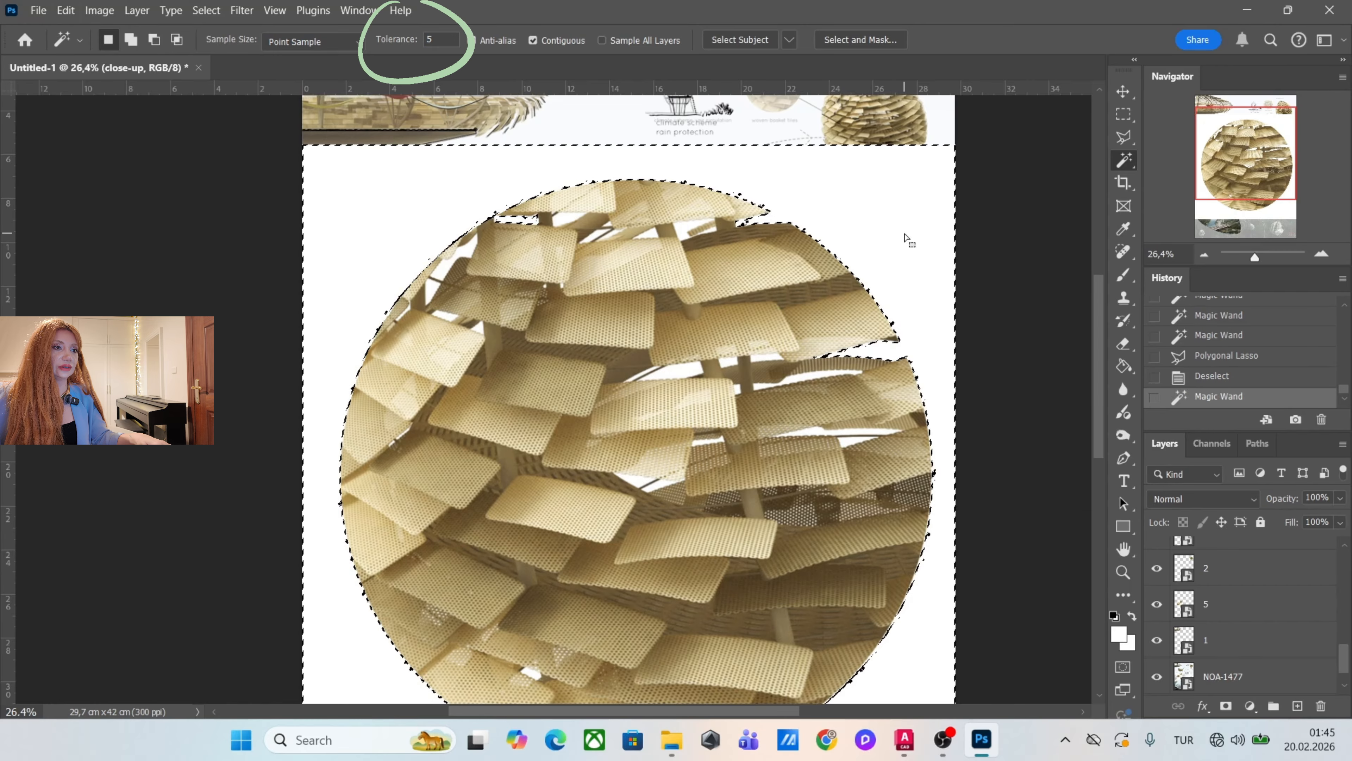
right_click(905, 233)
click(966, 425)
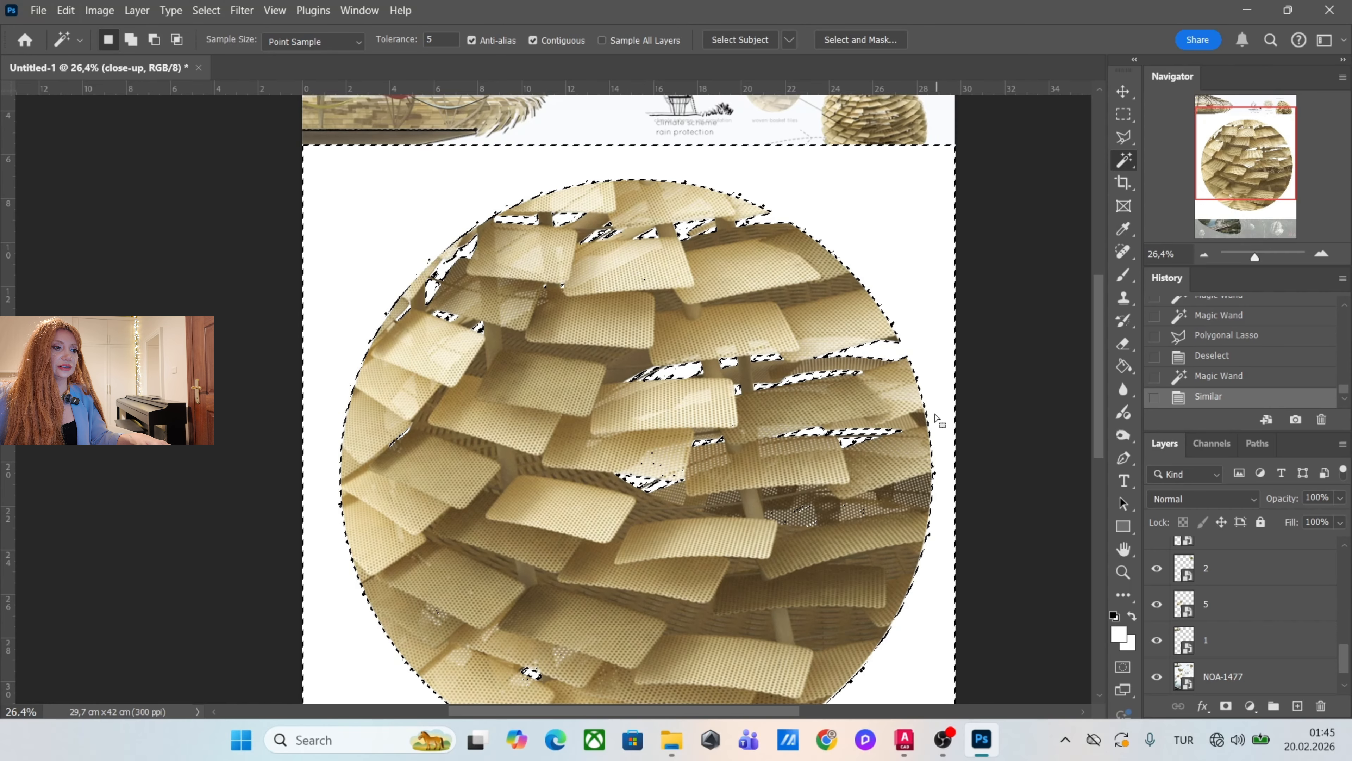
Rasterize the close-up layer, delete its selected white background, and deselect.
right_click(1269, 676)
click(1175, 661)
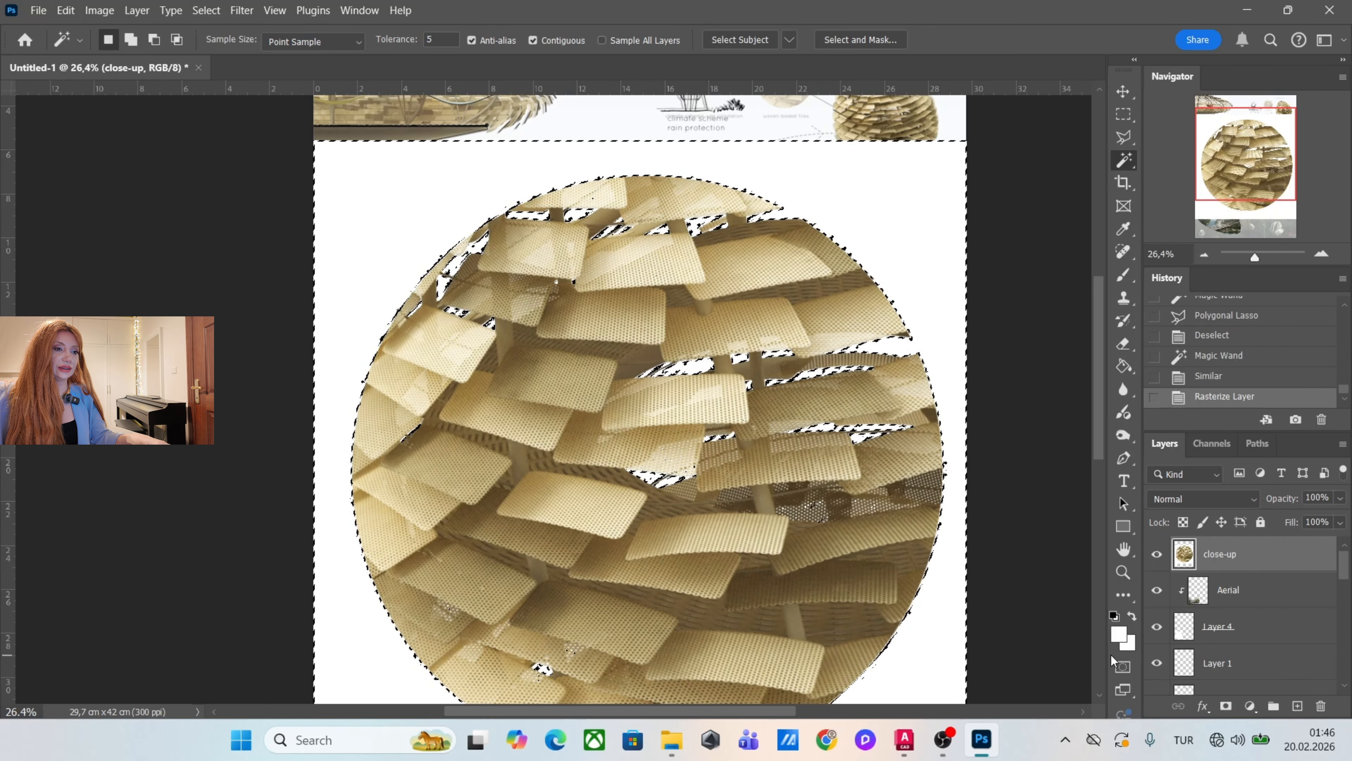
key(Delete)
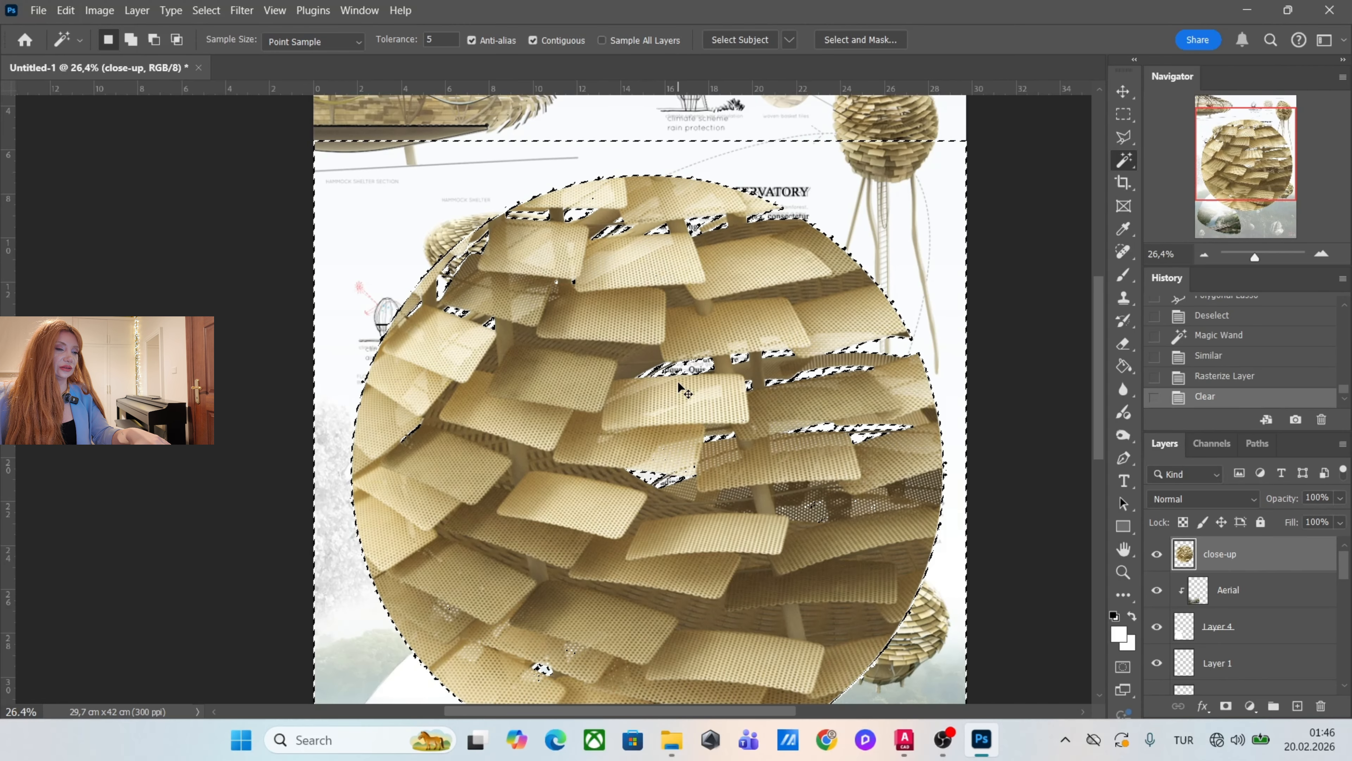
key(ctrl+d)
Scale the close-up circle to about 10.4% and position it above the "woven basket tiles" label beside the observation peak.
scroll(674, 394, down, 2)
key(v)
key(ctrl+t)
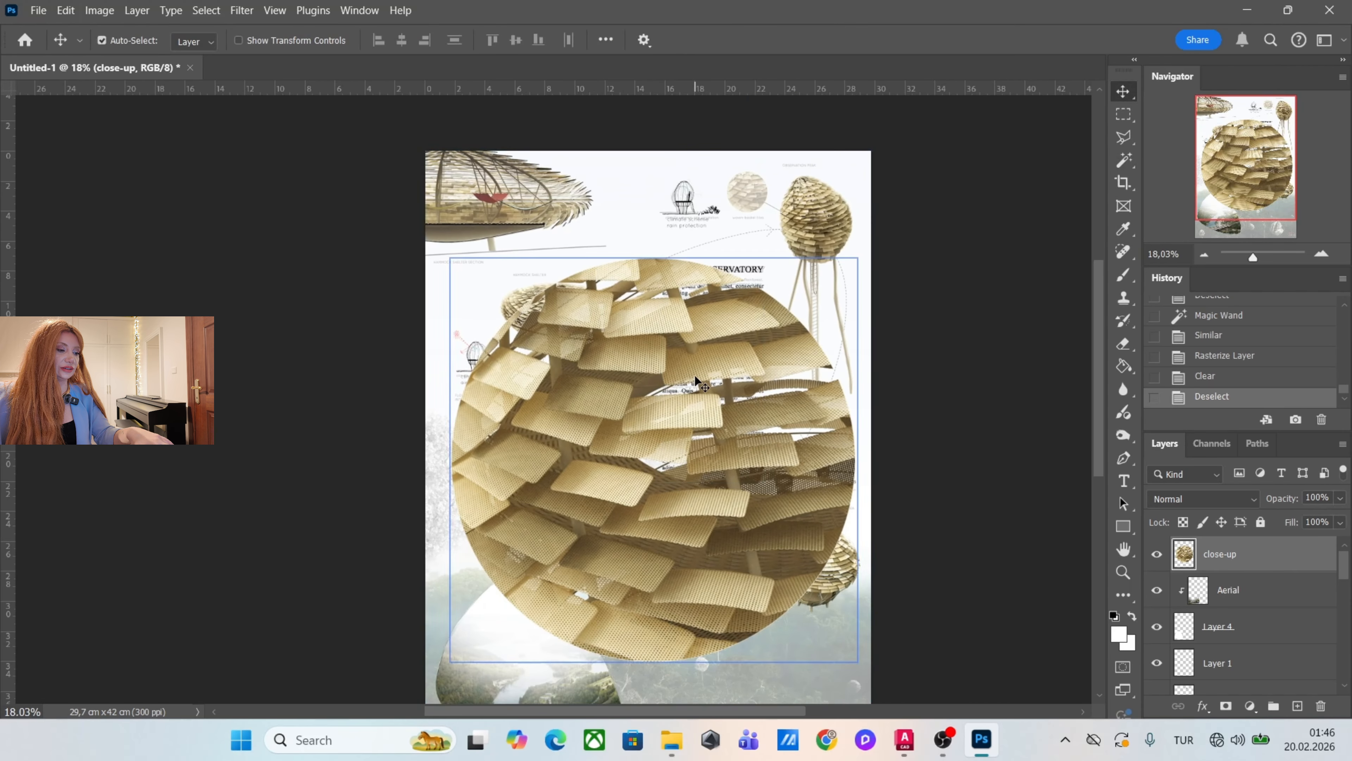
drag(857, 662, 738, 232)
scroll(745, 203, up, 5)
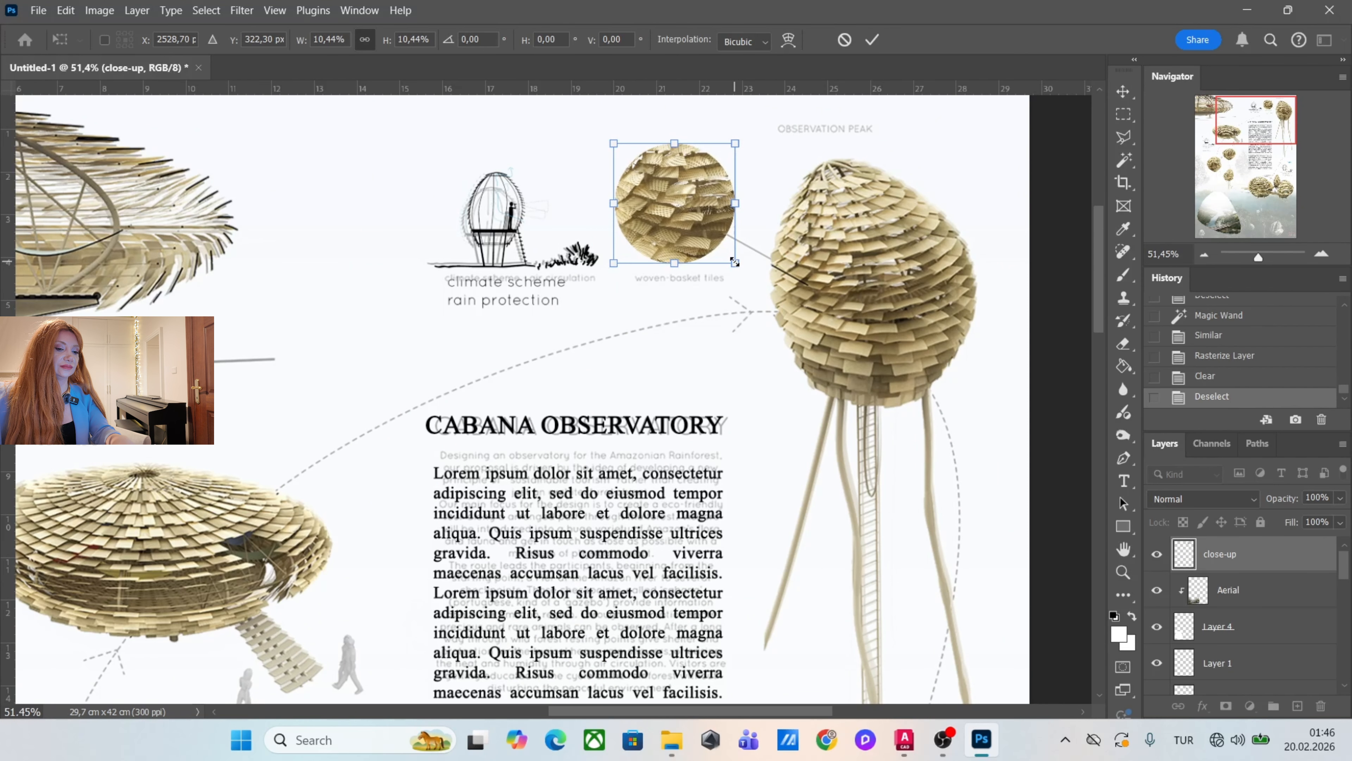
key(Return)
Move the NOA-1477 reference layer to the top of the layer stack and set its opacity to 100%.
scroll(740, 234, down, 5)
scroll(1291, 639, down, 5)
click(1291, 679)
drag(1291, 679, 1292, 472)
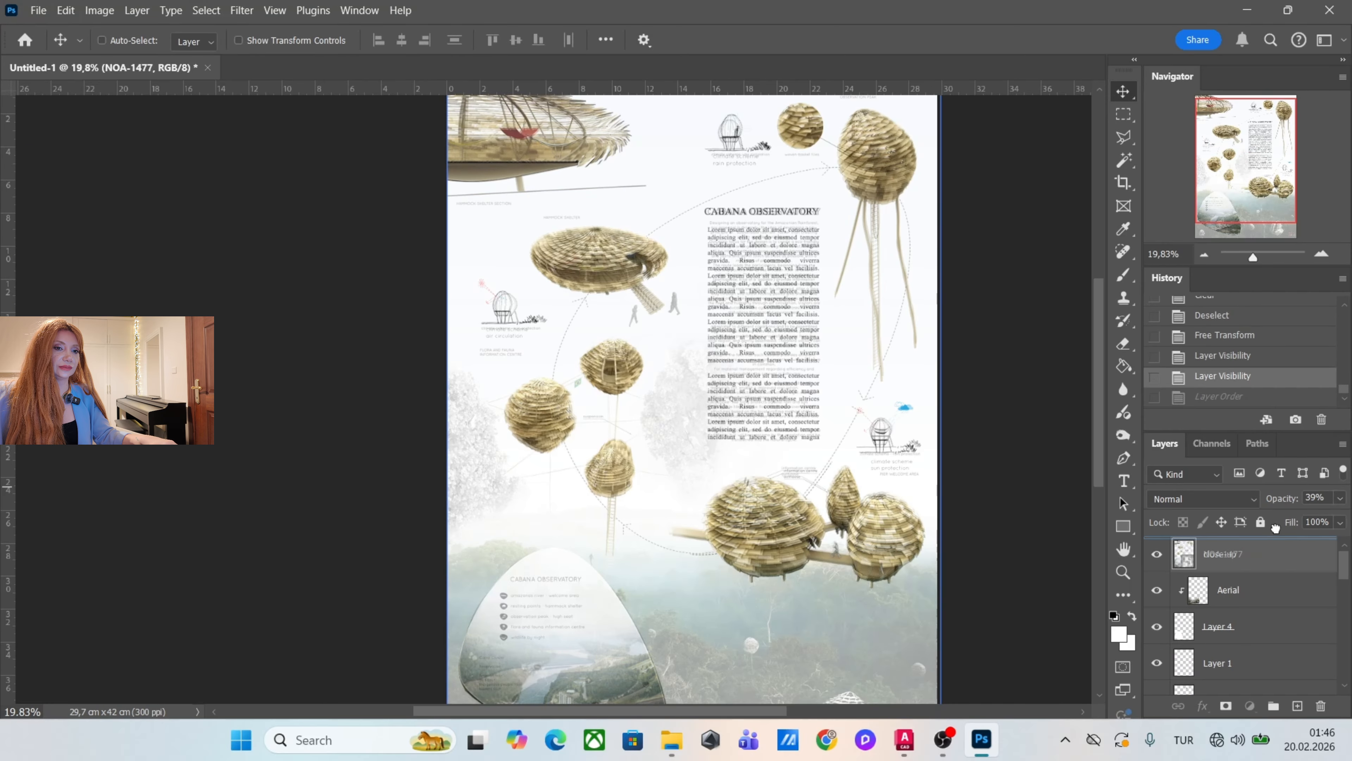
click(1340, 498)
drag(1287, 517, 1338, 518)
Compare the NOA-1477 reference poster with the assembled layout by switching its visibility, leaving the reference hidden.
scroll(775, 386, down, 2)
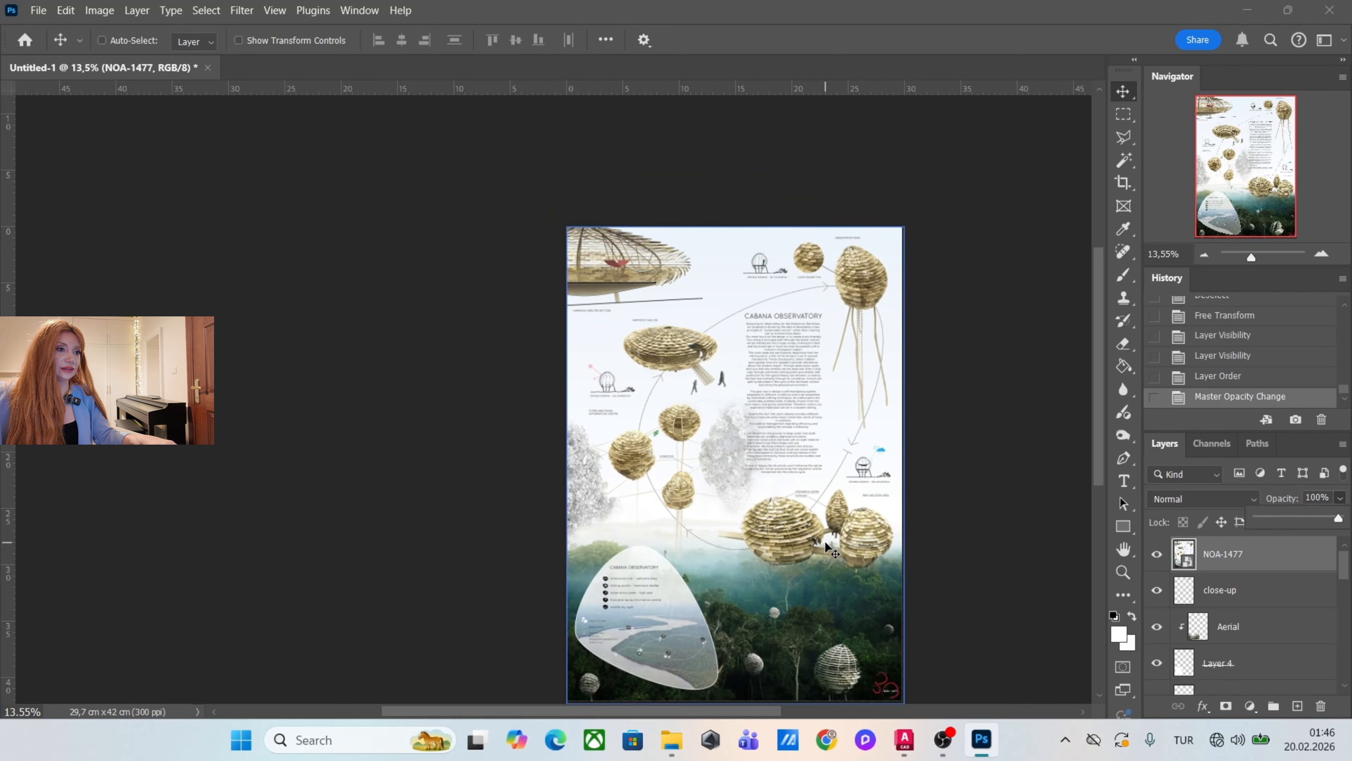
scroll(775, 386, up, 2)
scroll(774, 386, down, 2)
scroll(775, 387, up, 1)
scroll(772, 383, down, 1)
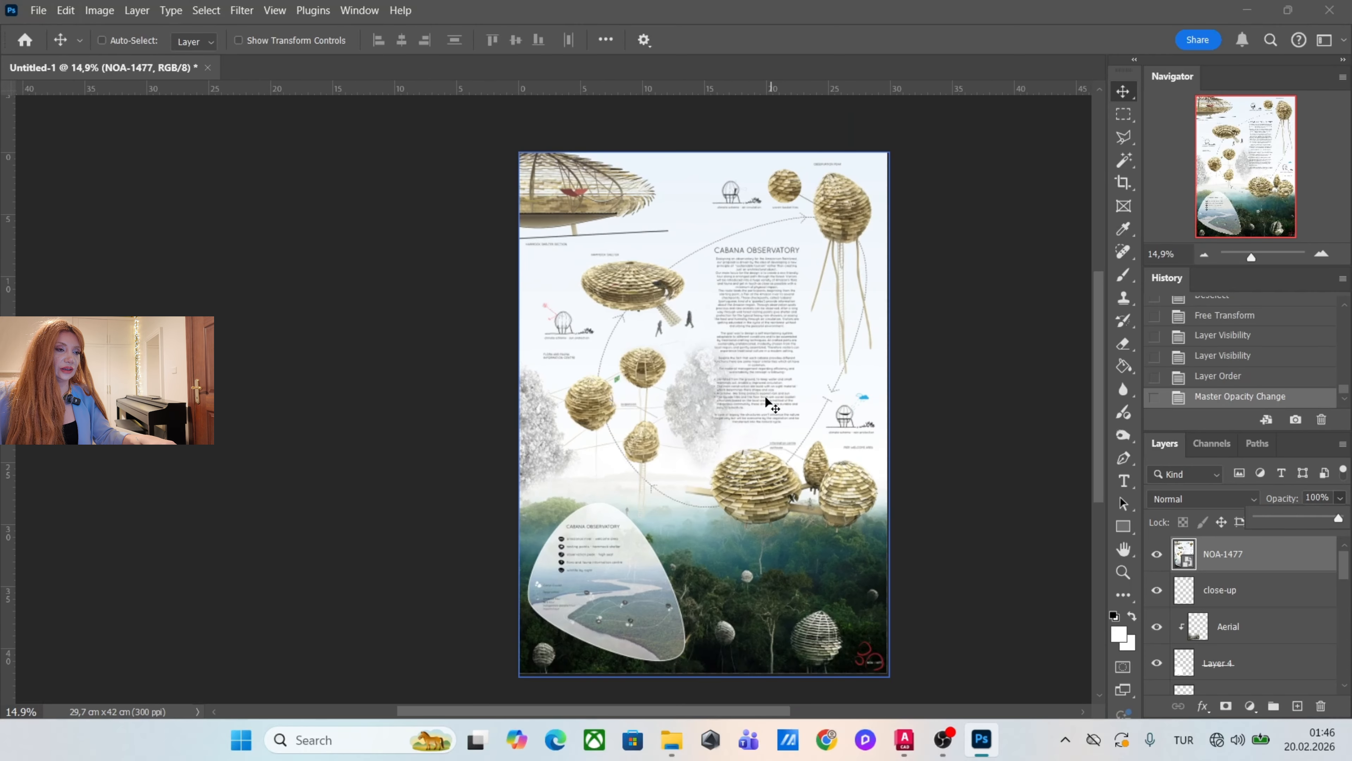
click(1158, 555)
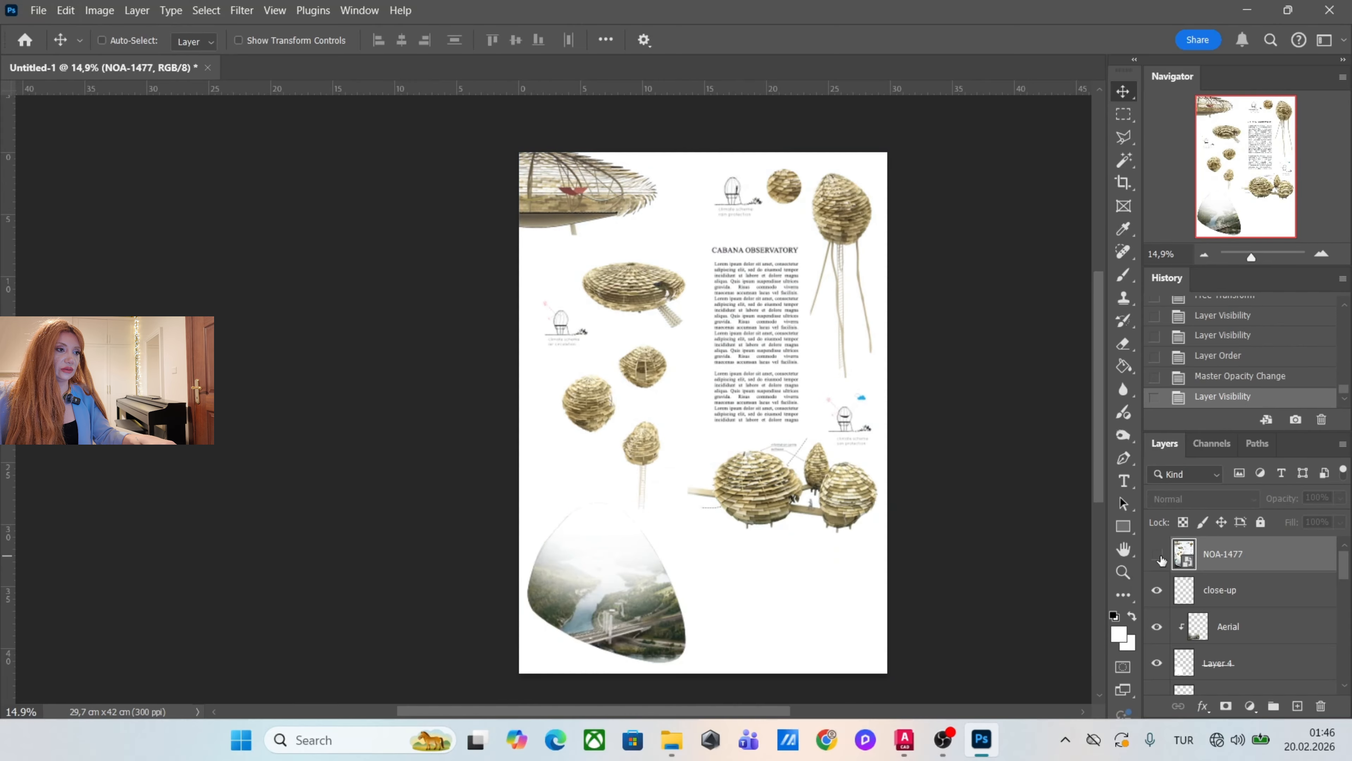
click(1158, 555)
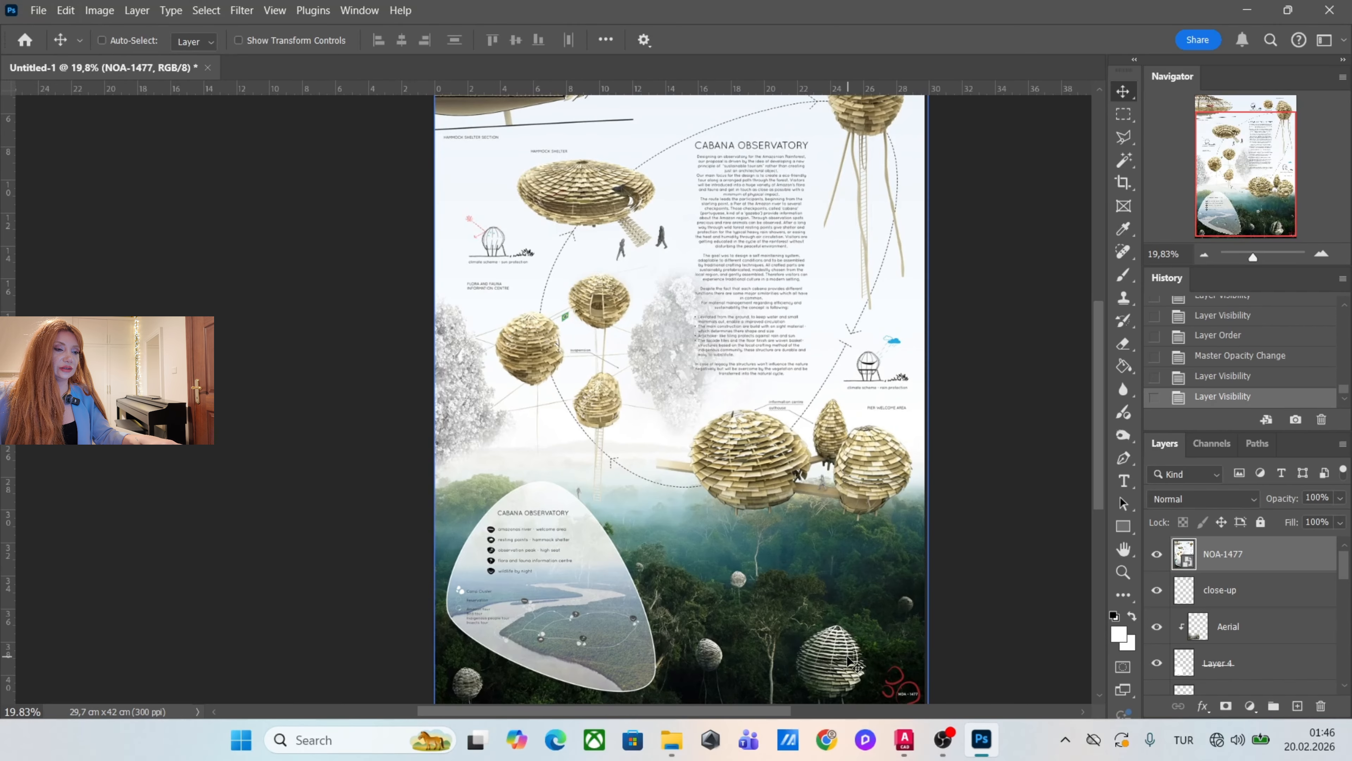
scroll(847, 575, up, 2)
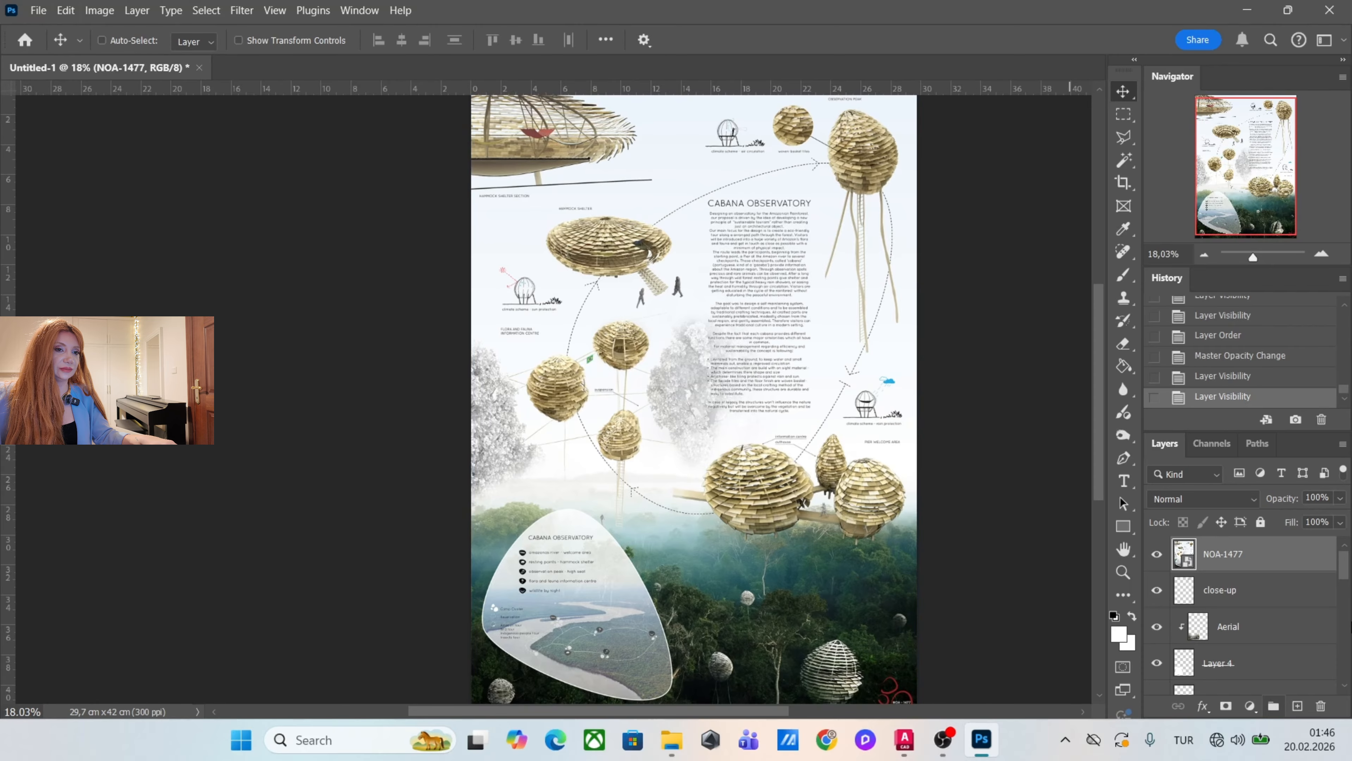
click(1157, 554)
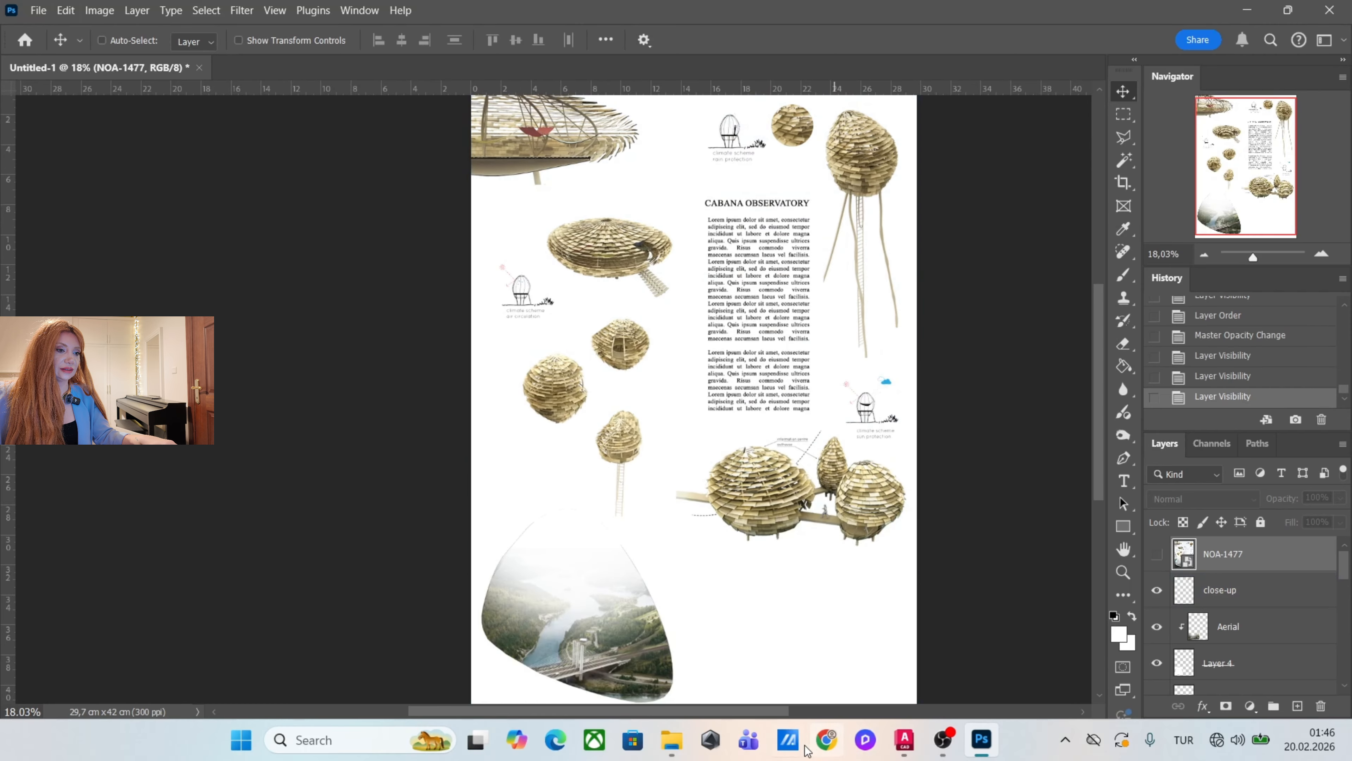
Place NAO1477_CABANA_OBSERVATORY_Rendering.png from File Explorer, scale it across the poster's lower part, and send its layer just above the Background.
click(672, 739)
click(1032, 296)
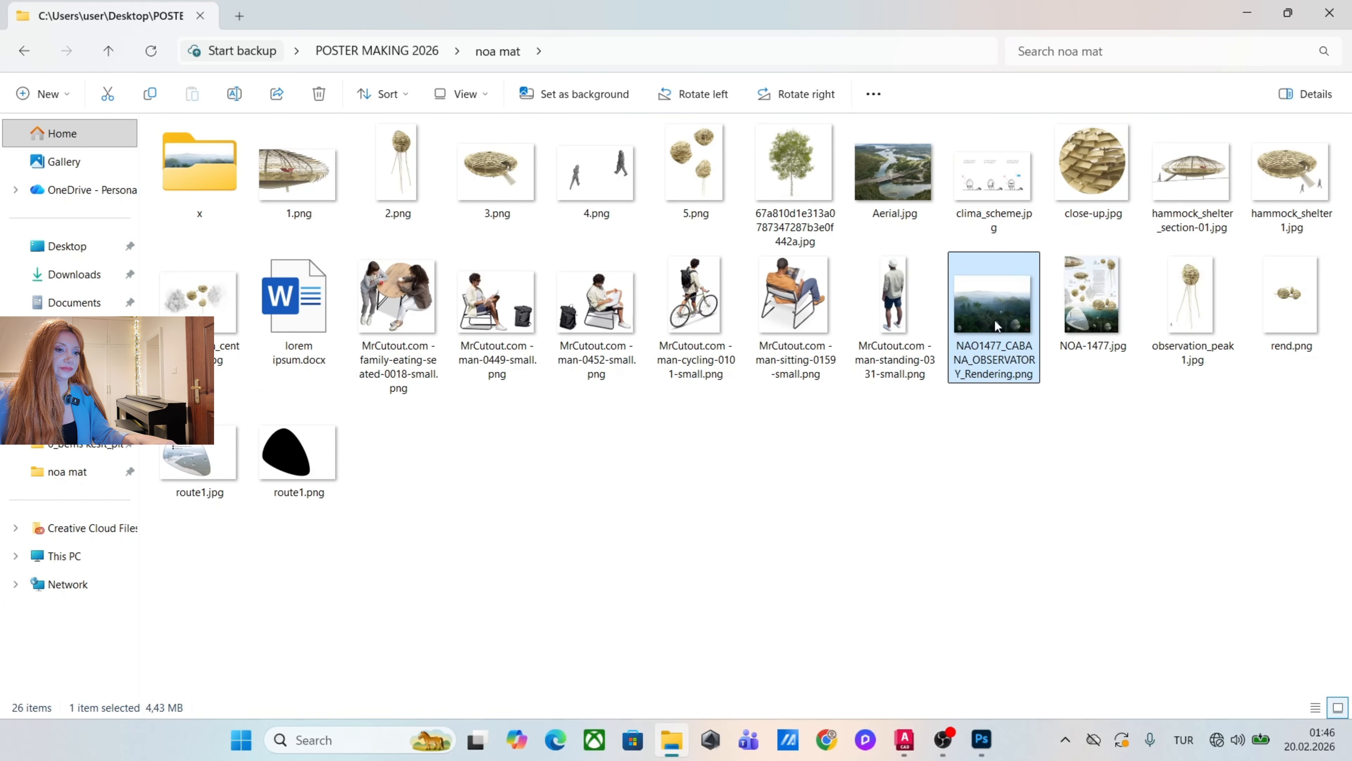
drag(997, 326, 641, 614)
scroll(708, 463, down, 2)
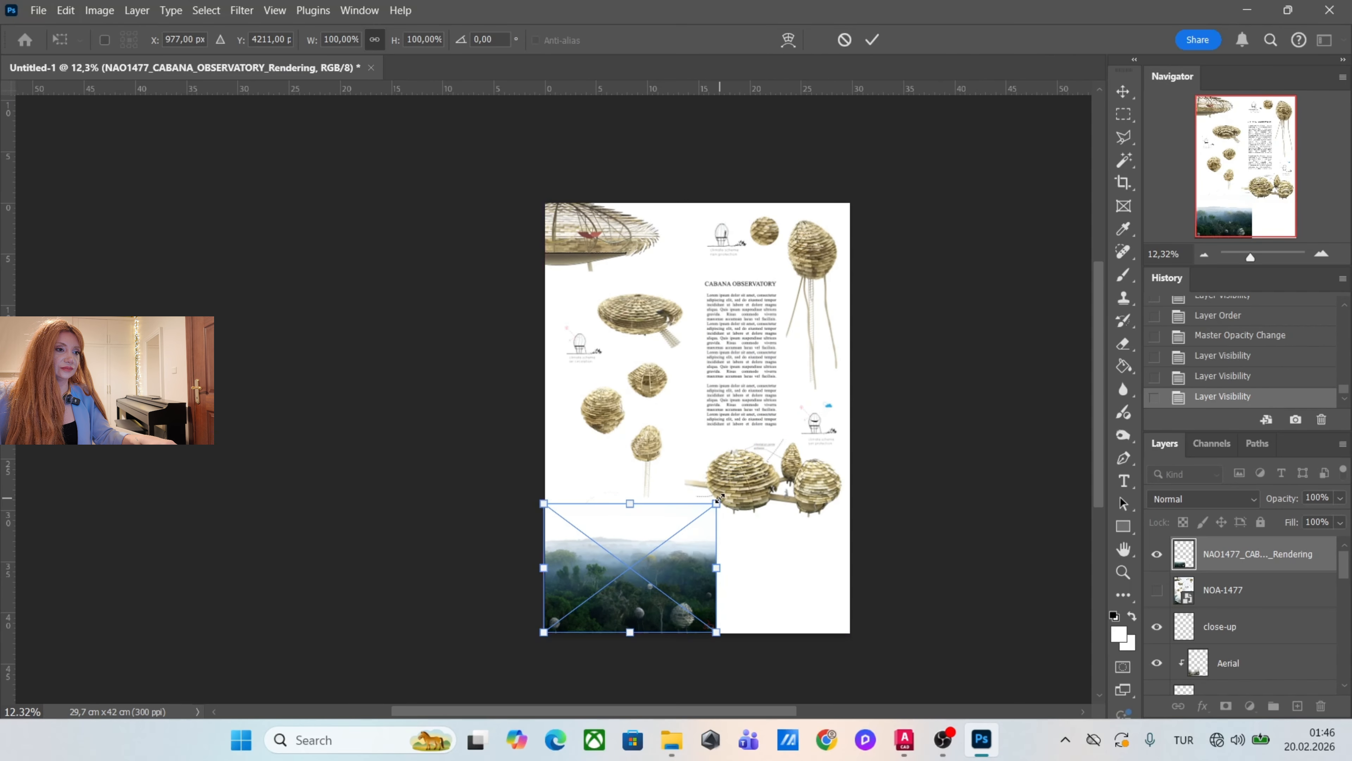
drag(719, 497, 867, 418)
key(Return)
scroll(868, 436, up, 2)
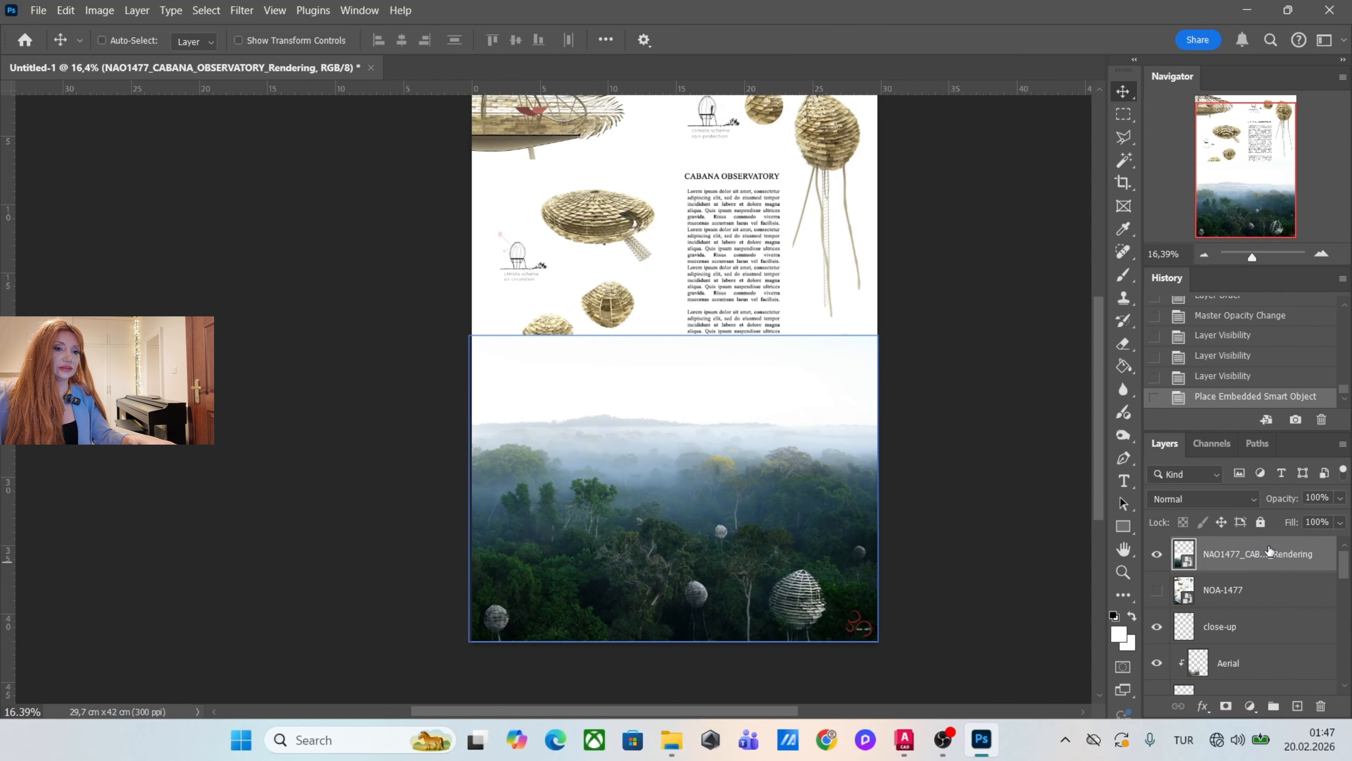
drag(1271, 551, 1255, 652)
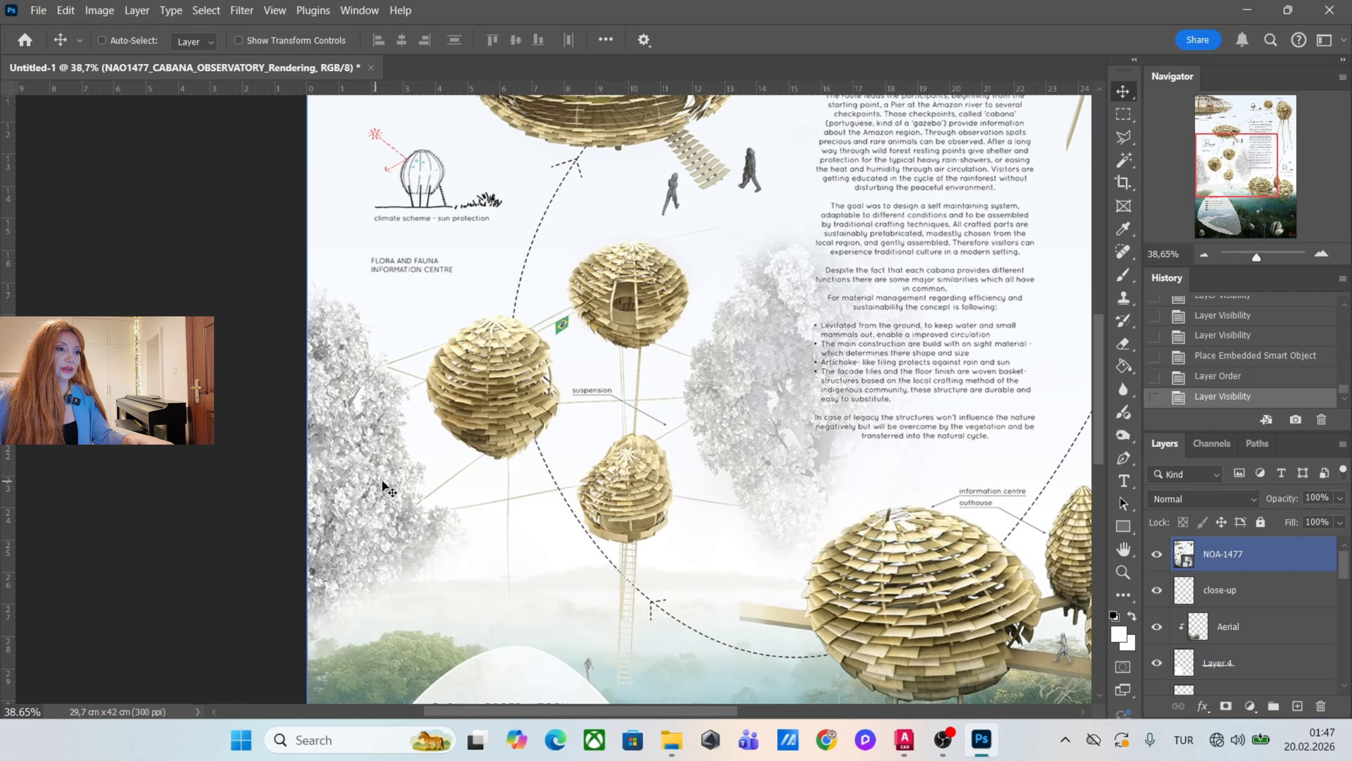
scroll(374, 407, down, 5)
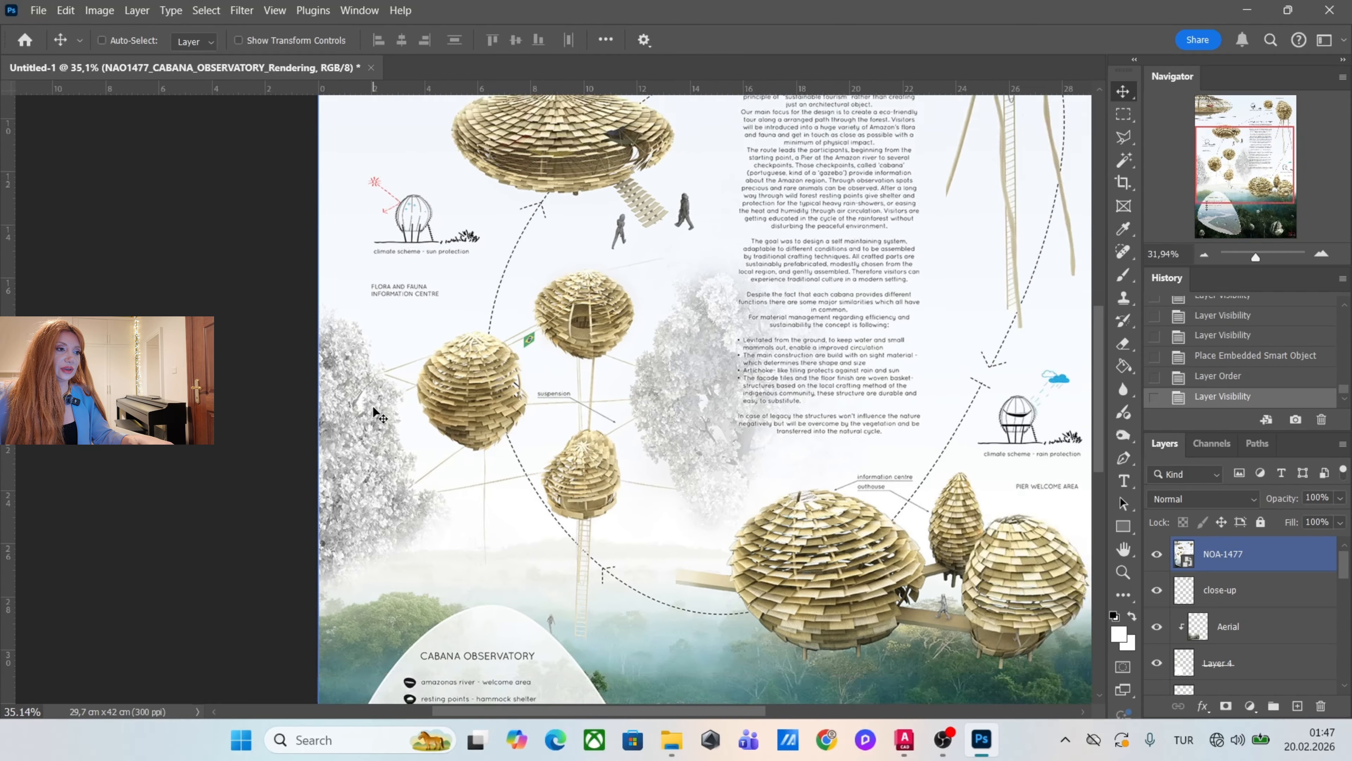
scroll(526, 355, down, 2)
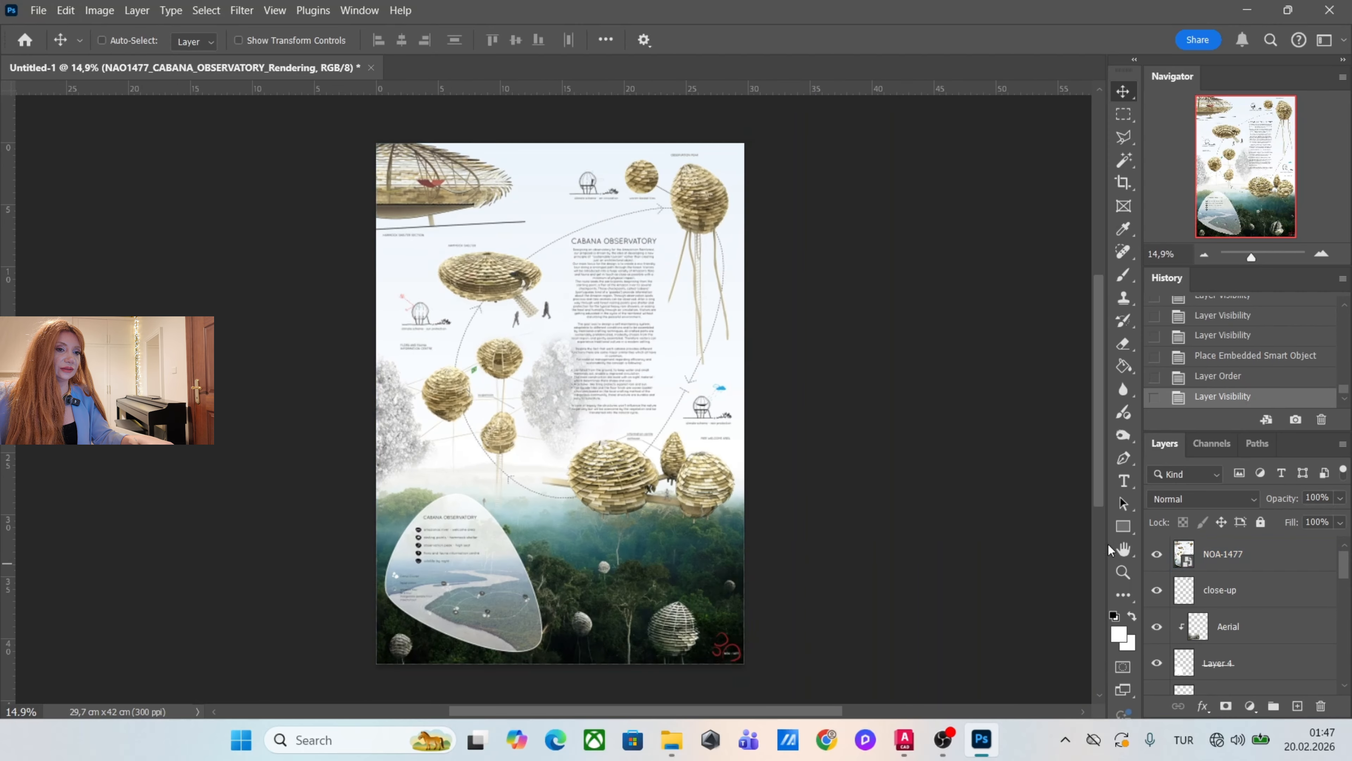
click(1156, 555)
click(673, 738)
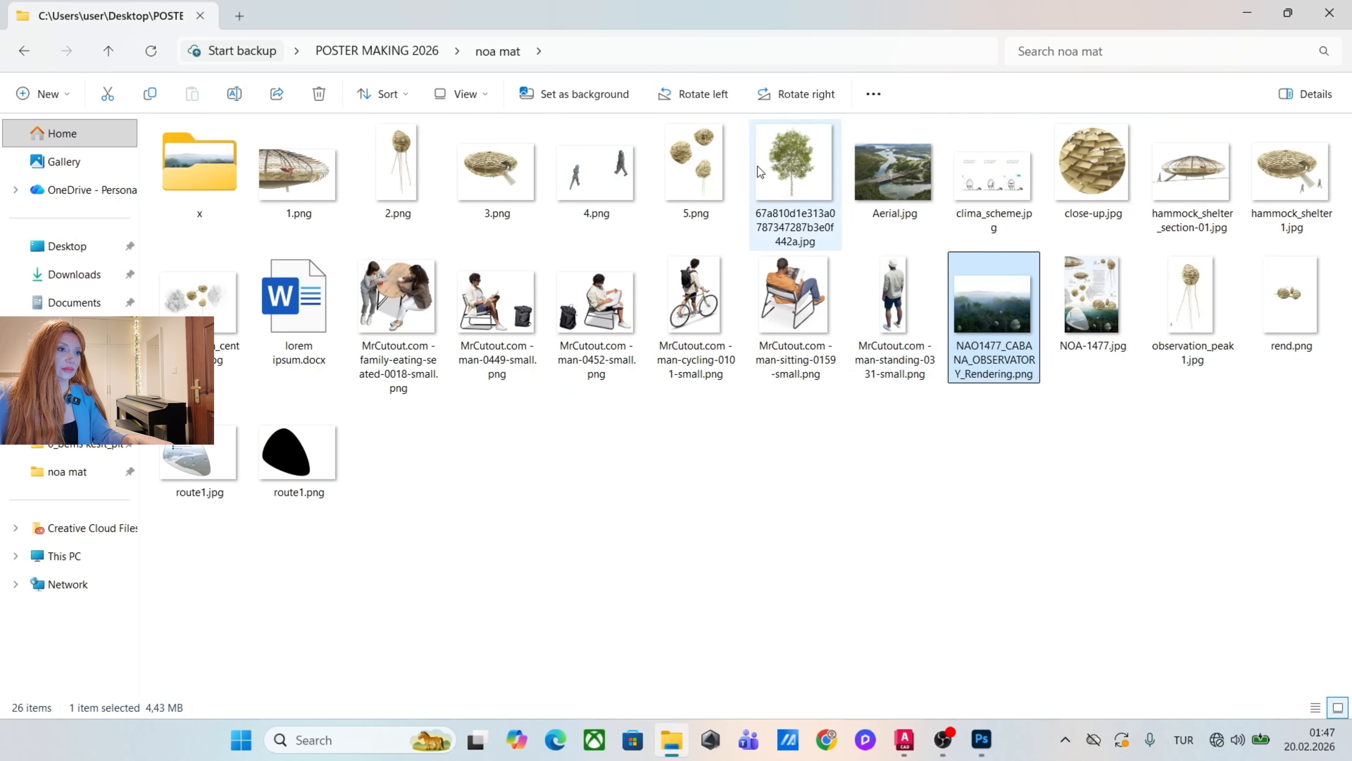
drag(762, 168, 526, 391)
key(Return)
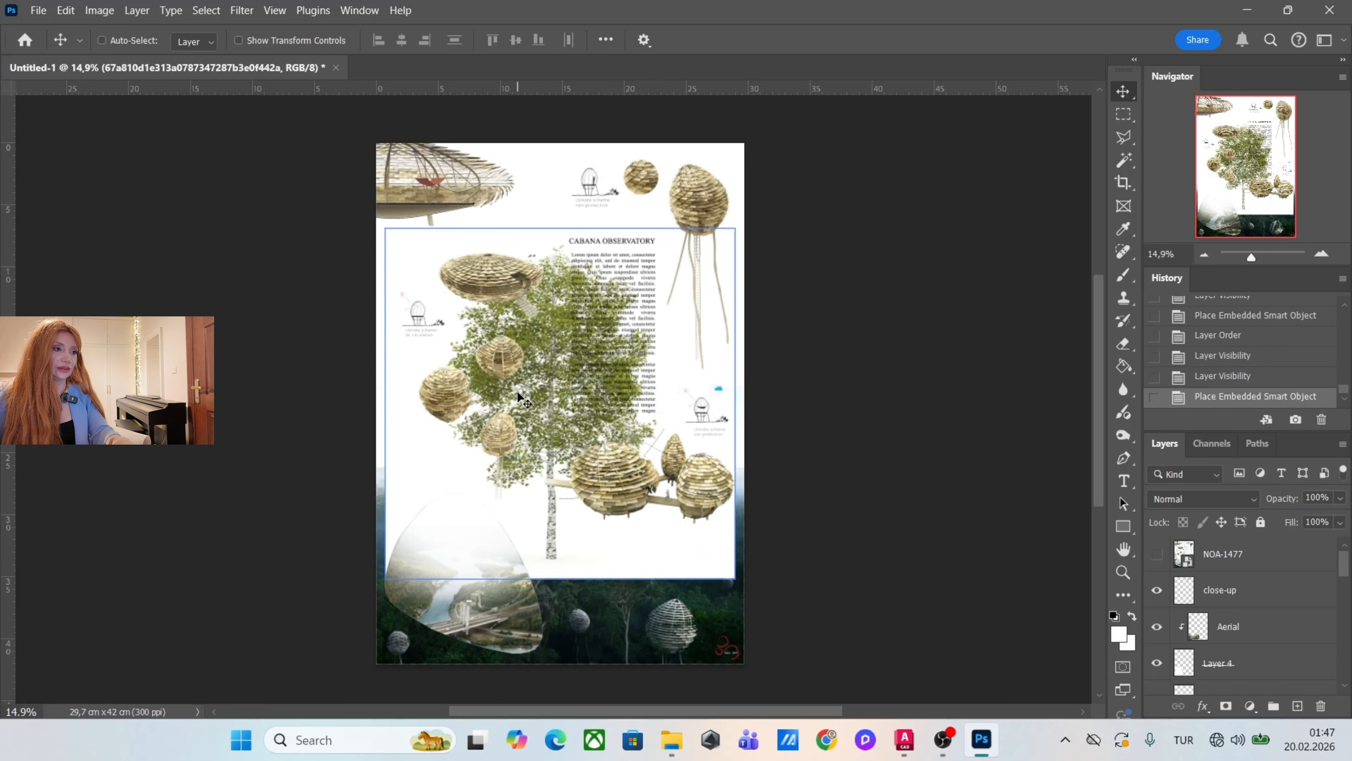
Select the tree image's white background with the Magic Wand and extend the selection to similar colors.
scroll(477, 374, up, 6)
scroll(723, 336, down, 4)
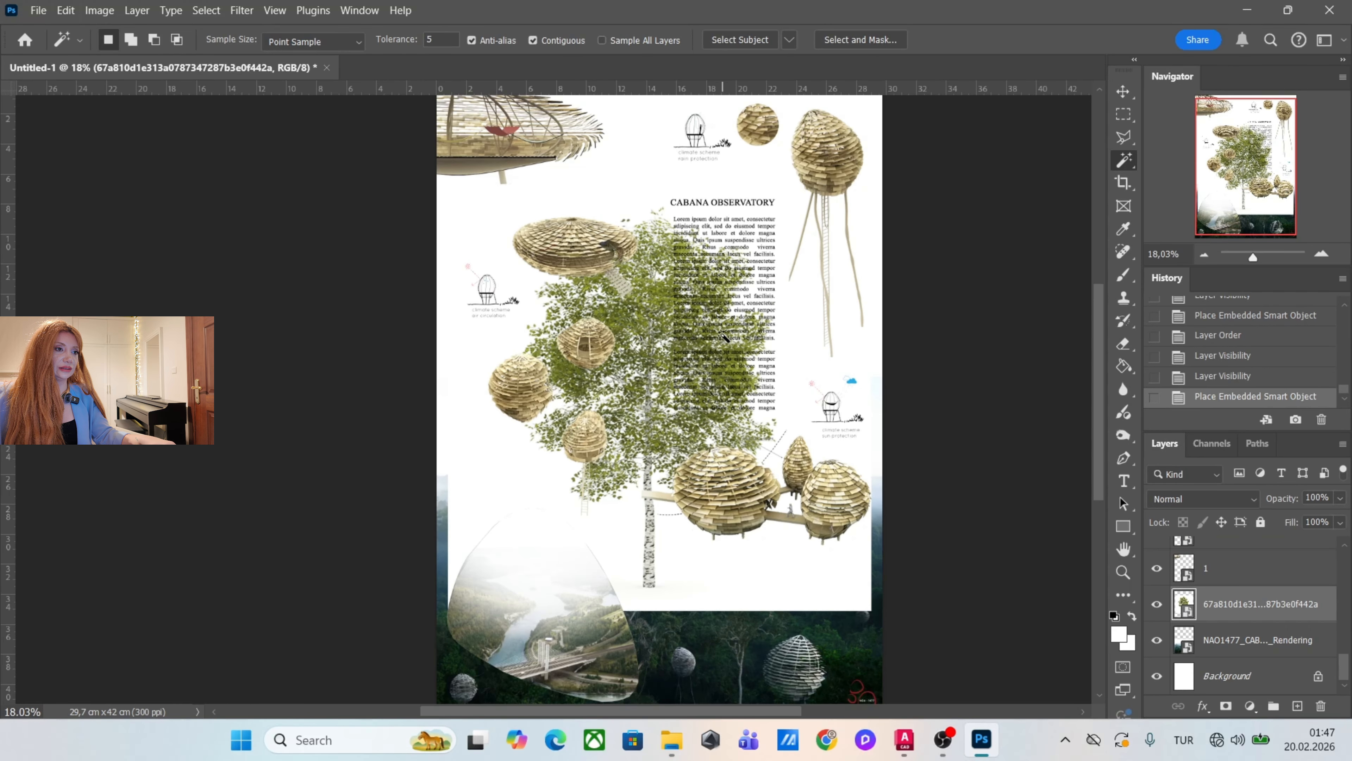
click(488, 453)
right_click(501, 467)
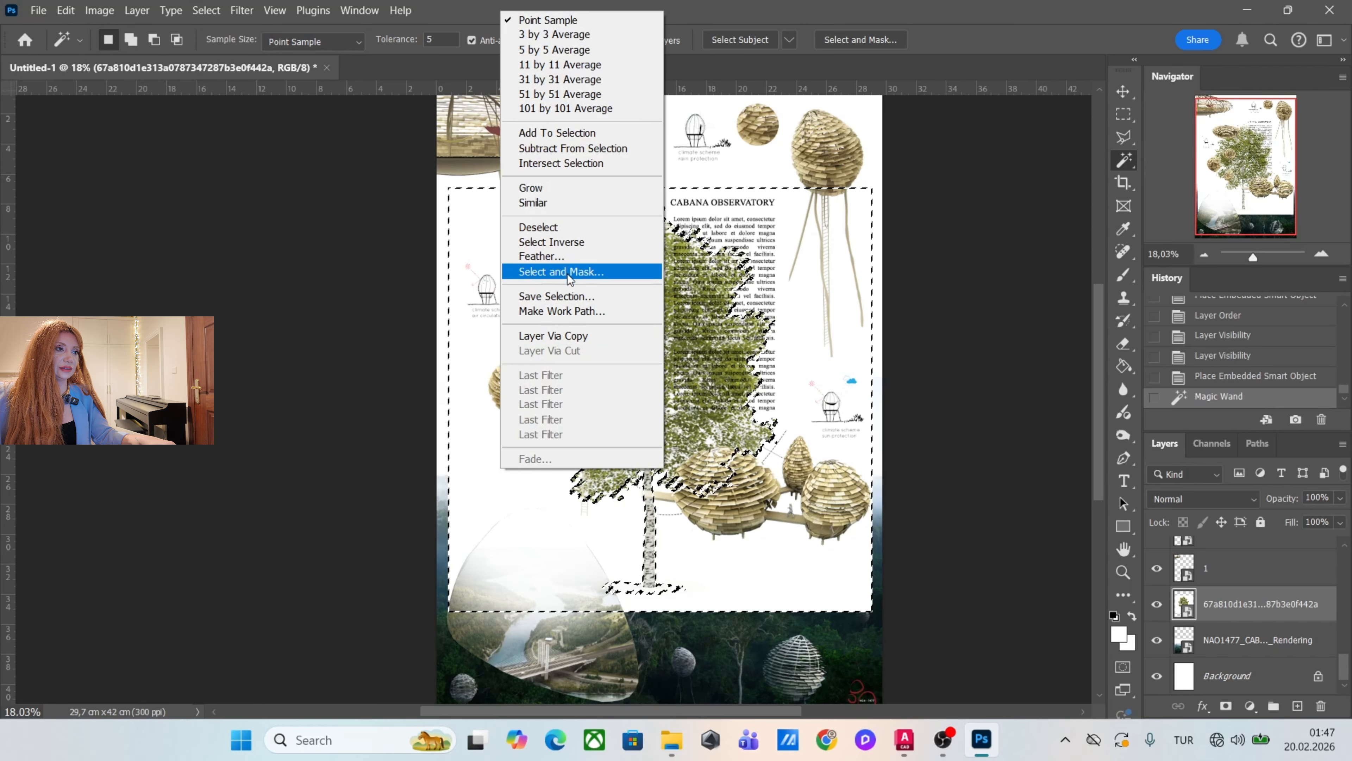
click(532, 203)
Rasterize the tree layer and delete its selected white background.
key(Delete)
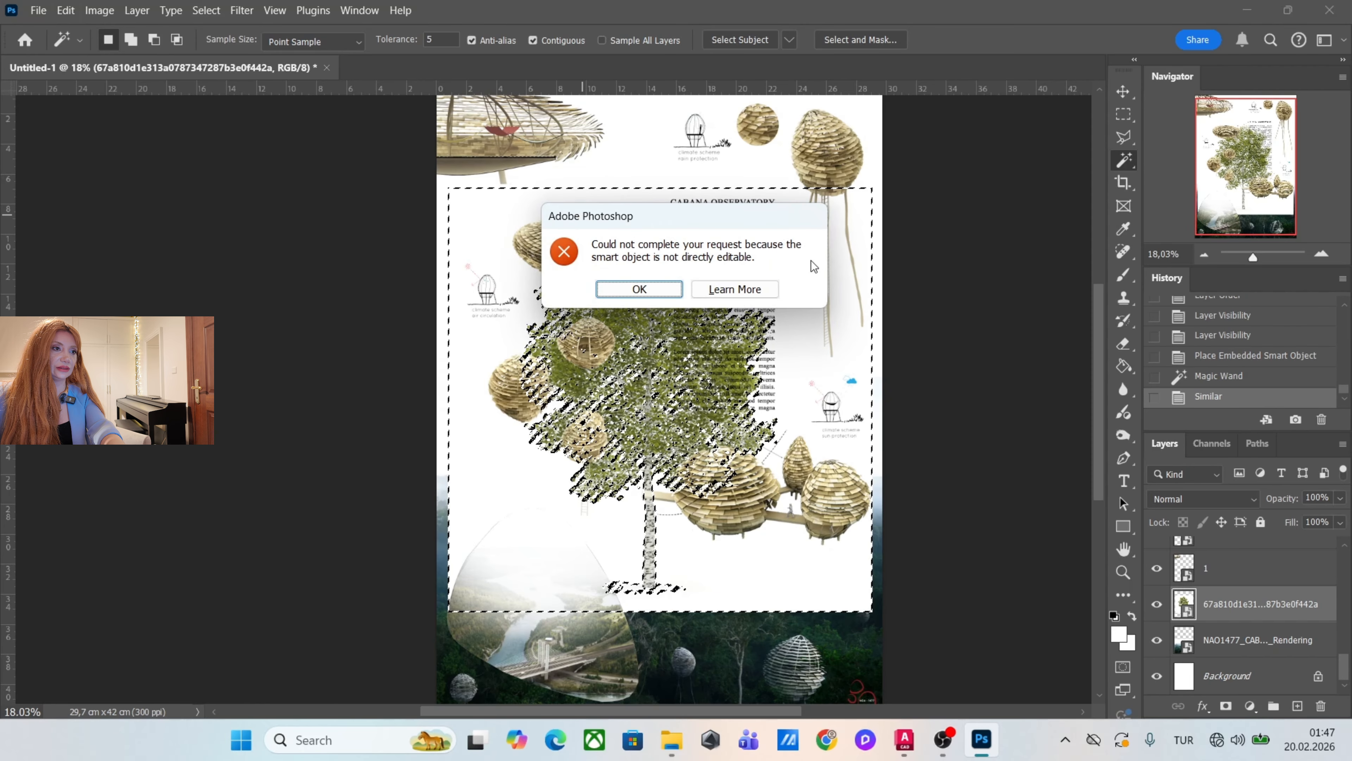
click(621, 288)
right_click(1262, 607)
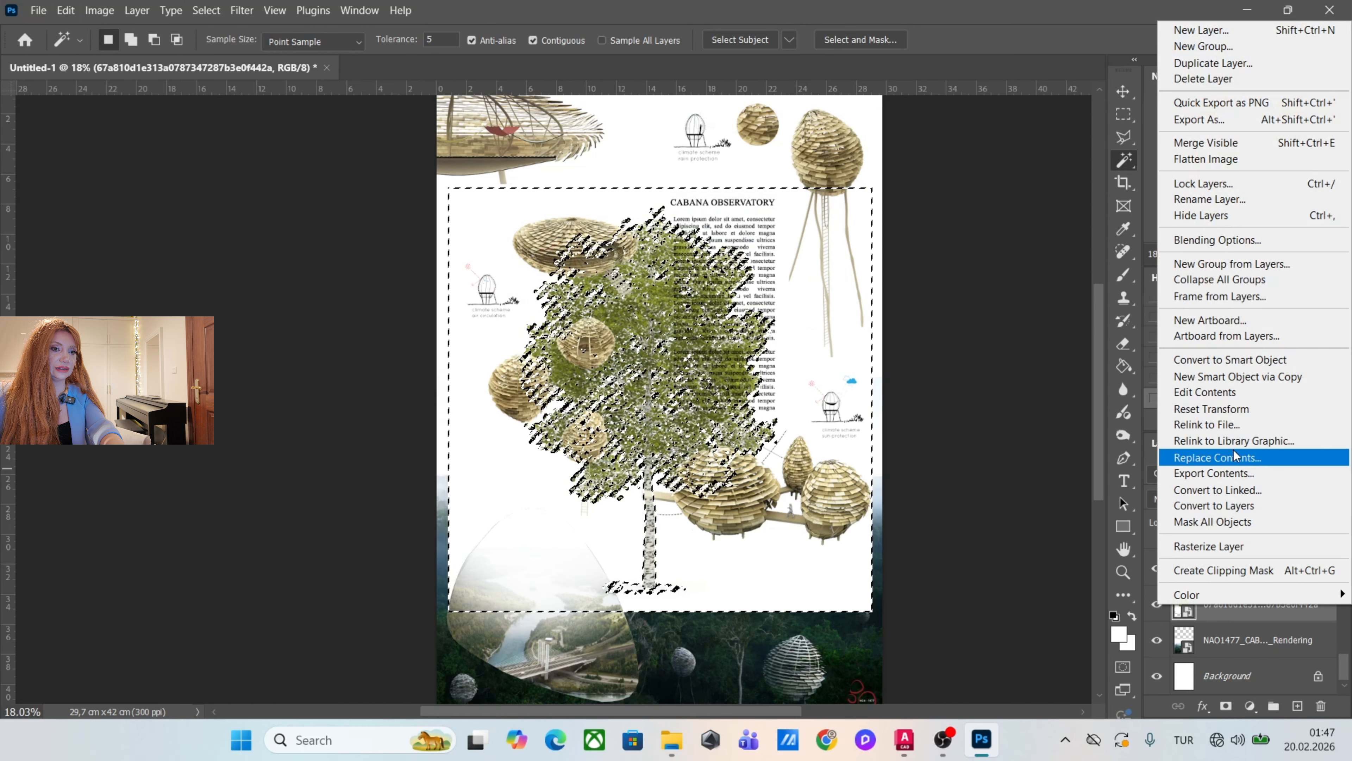
click(1208, 545)
key(Delete)
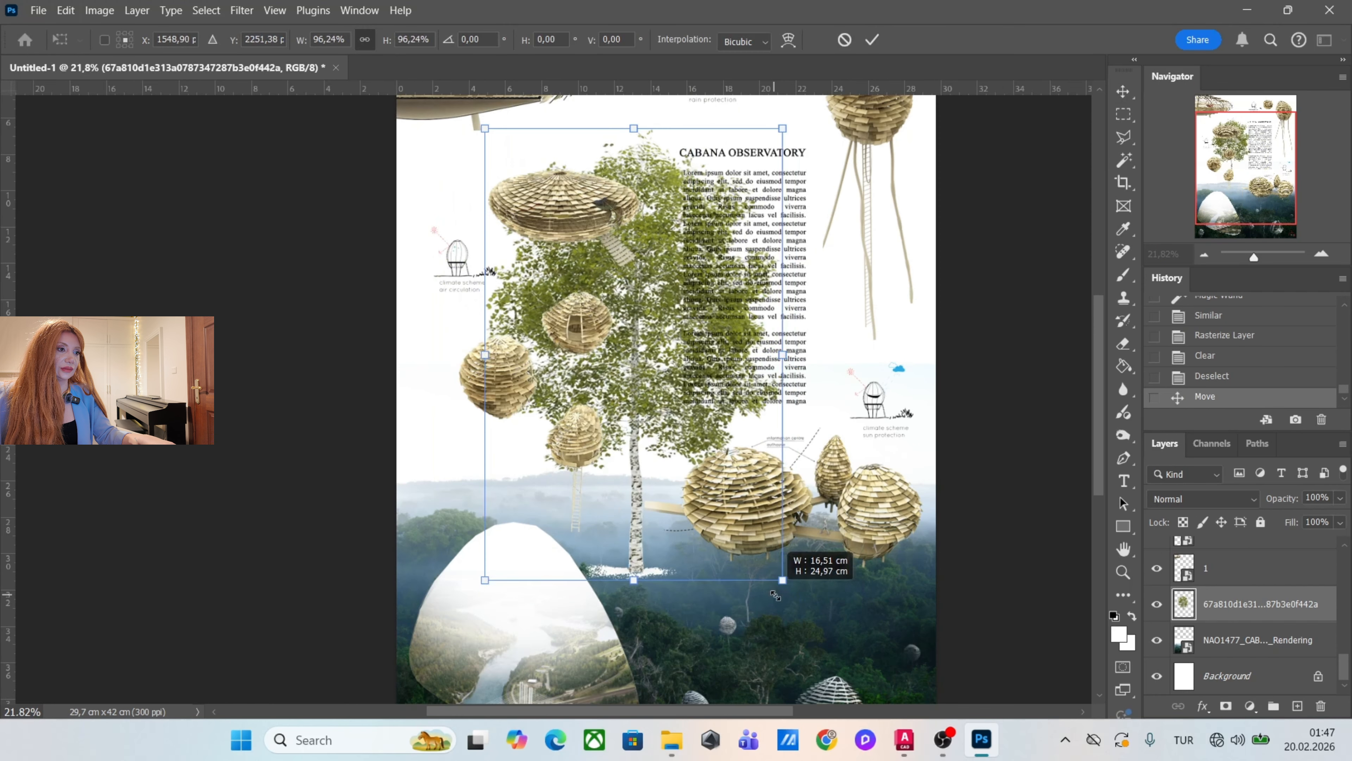
Scale the tree to about 68.7% and position it behind the hanging cabanas, keeping its layer directly above the forest rendering.
drag(776, 595, 705, 483)
drag(643, 391, 664, 457)
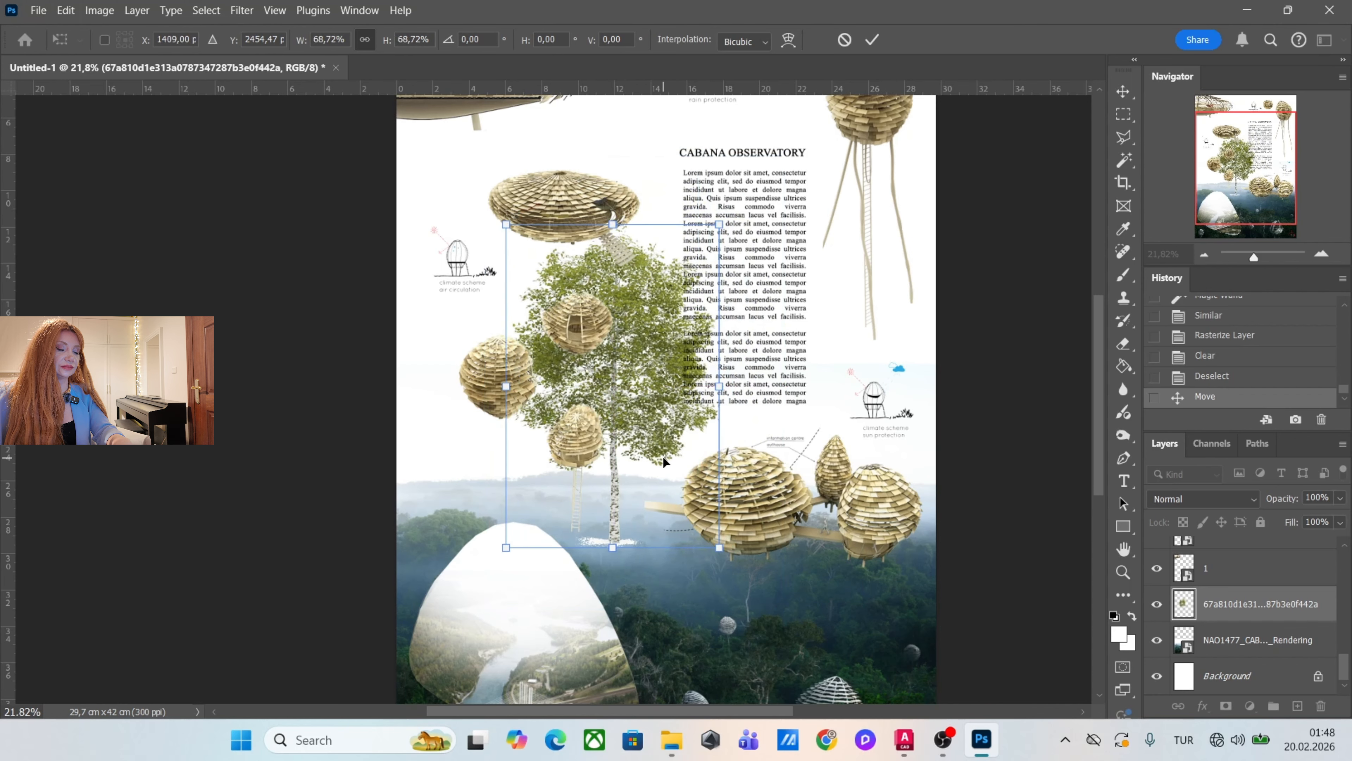
key(Return)
drag(1251, 604, 1251, 652)
drag(1251, 640, 1251, 590)
Fade out the tree's base and lower trunk with a soft Eraser at size 693 and 53% opacity.
click(1122, 345)
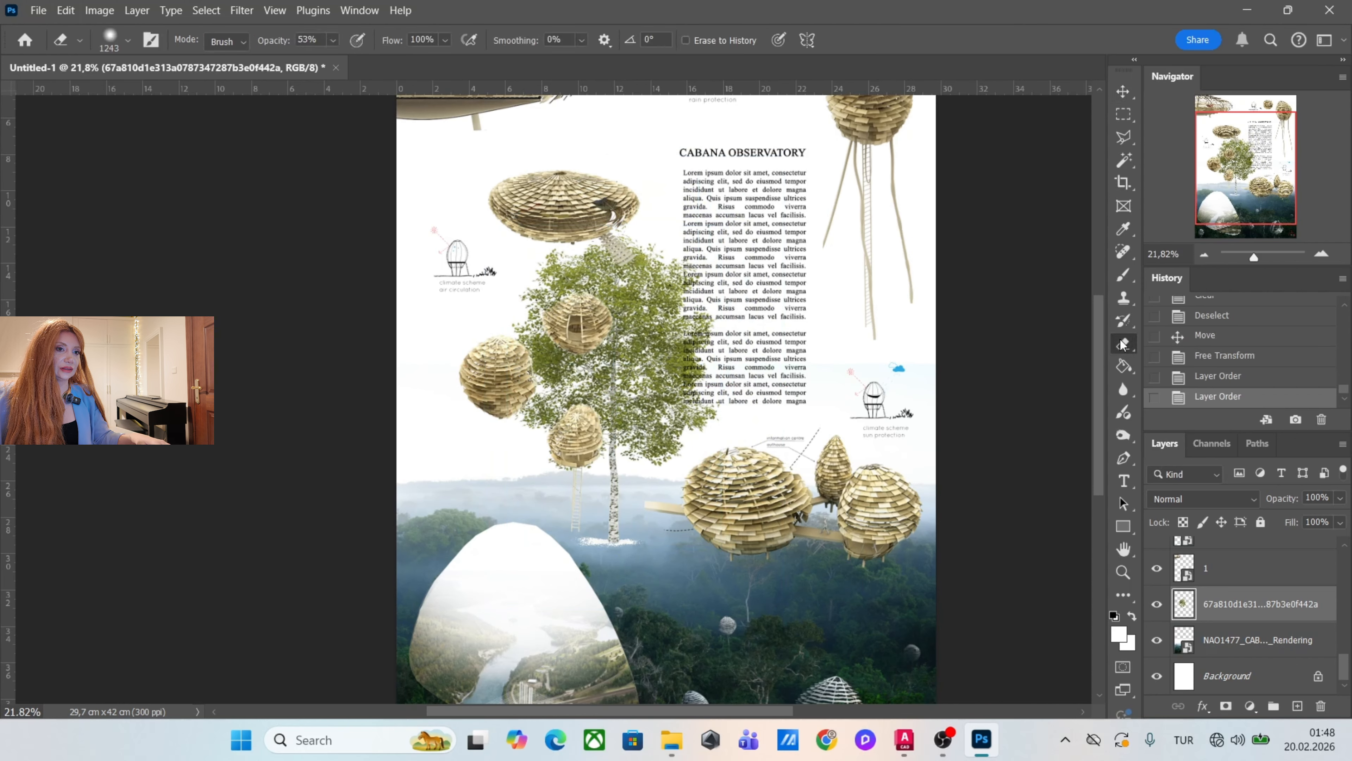
drag(669, 525, 626, 526)
mouse_move(605, 494)
mouse_down()
mouse_move(622, 560)
mouse_move(599, 493)
mouse_move(638, 542)
mouse_move(671, 538)
mouse_up()
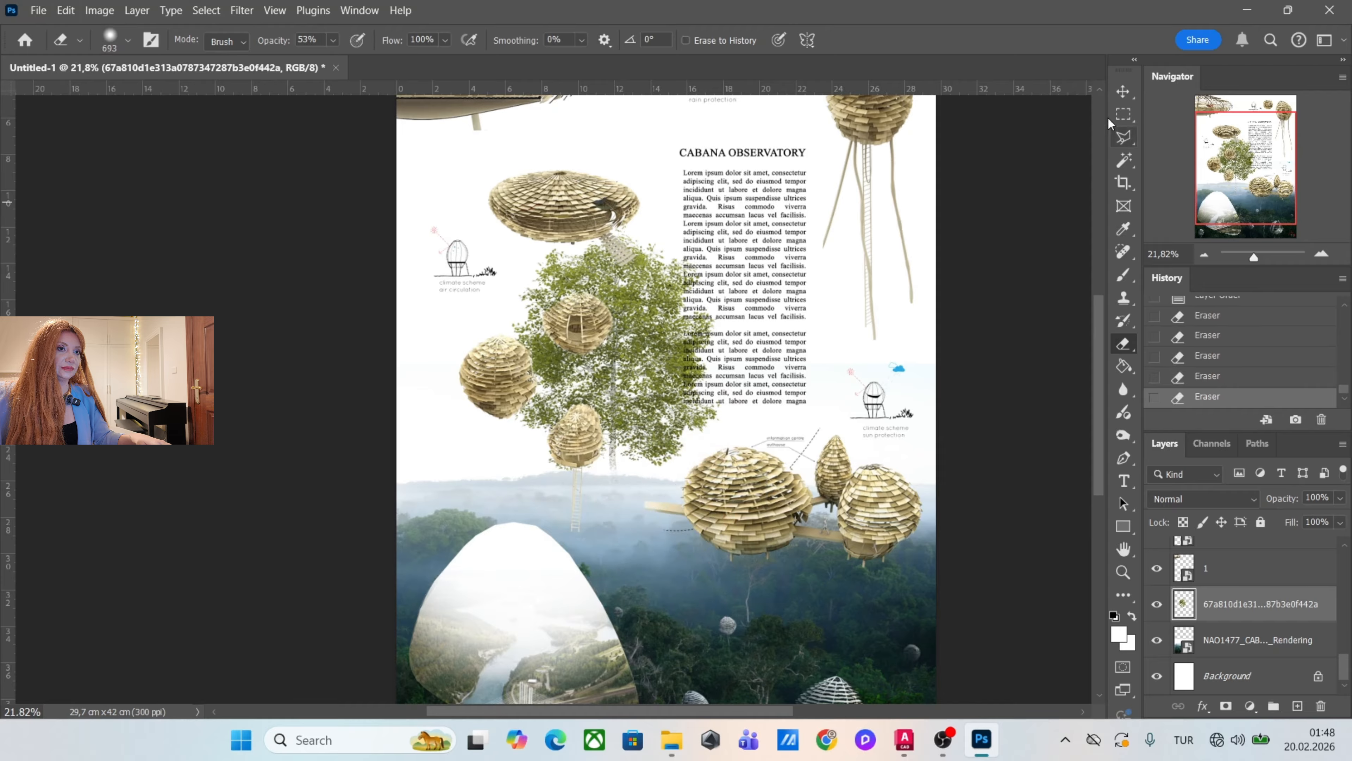
click(1122, 92)
Open the image adjustments for the tree layer.
scroll(479, 365, down, 3)
scroll(616, 250, up, 3)
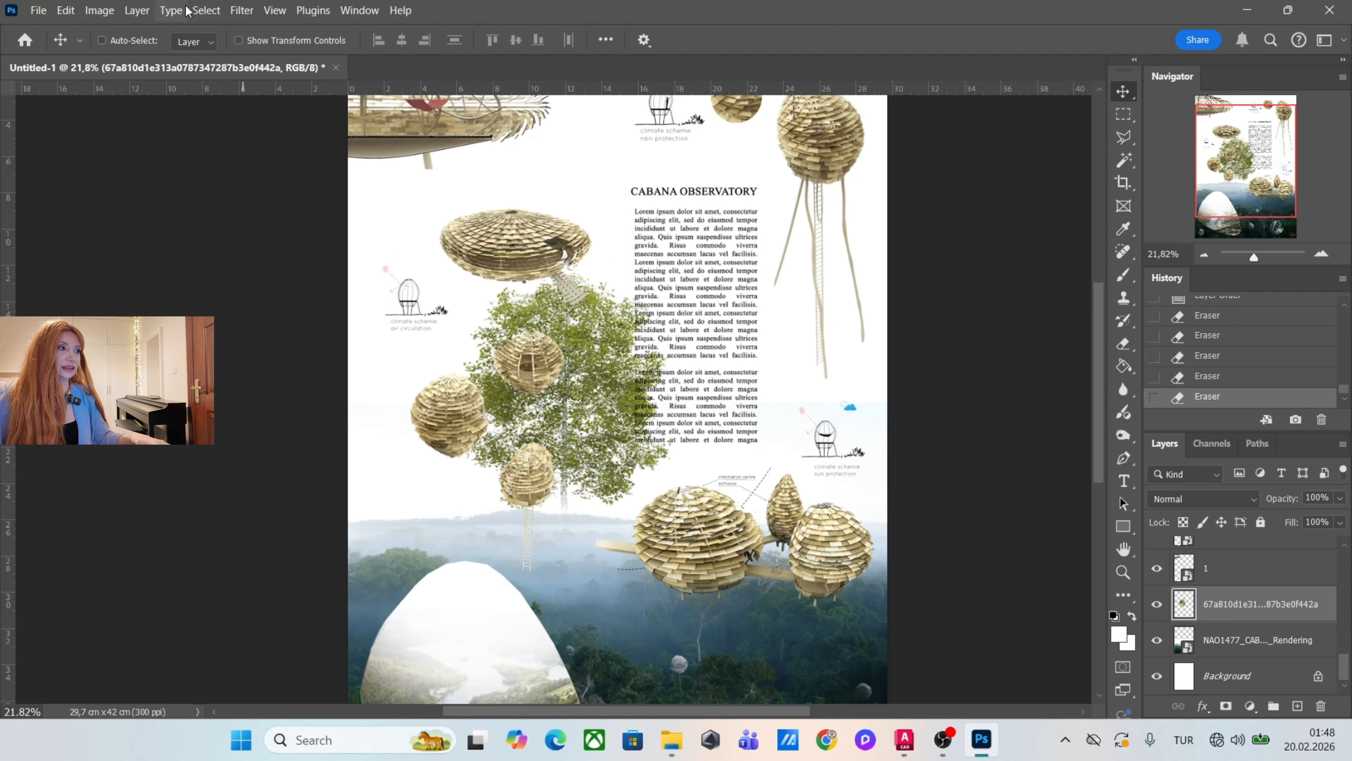
click(100, 14)
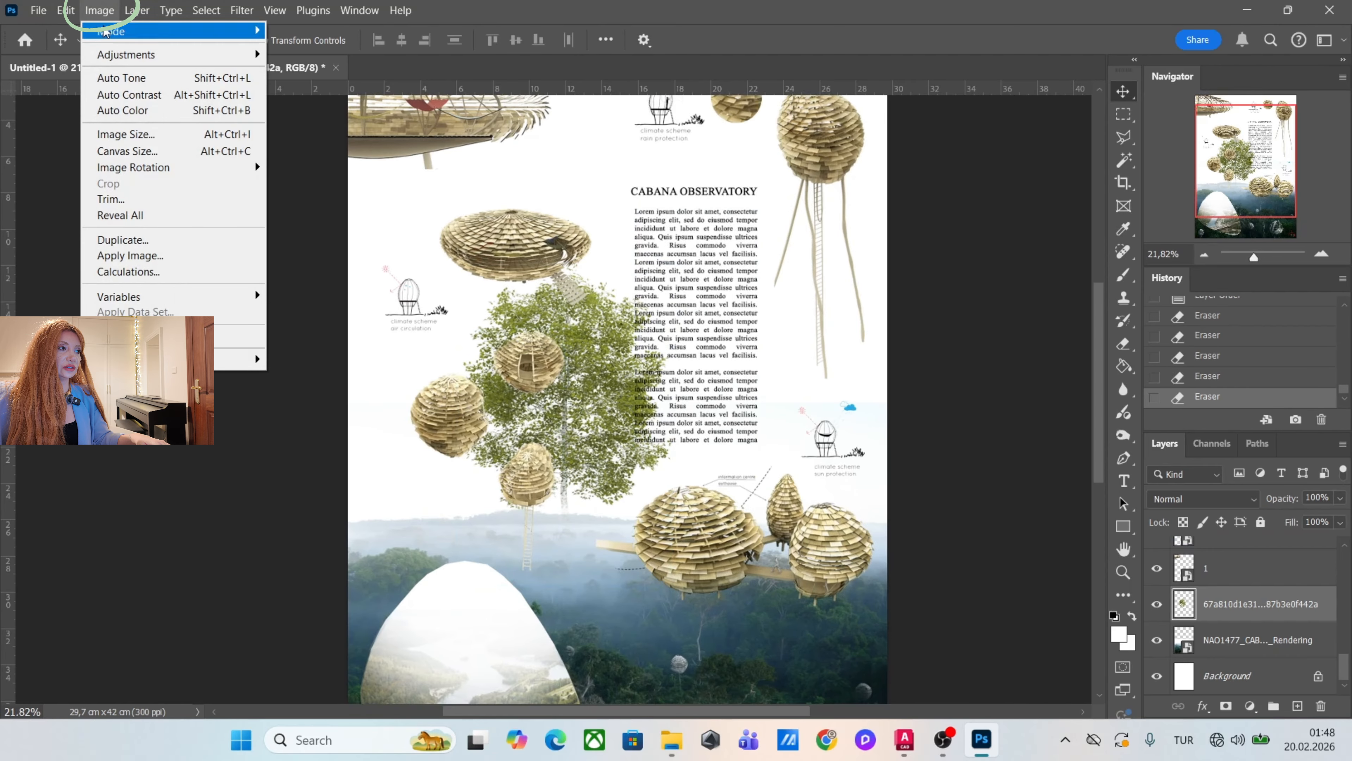
mouse_move(208, 63)
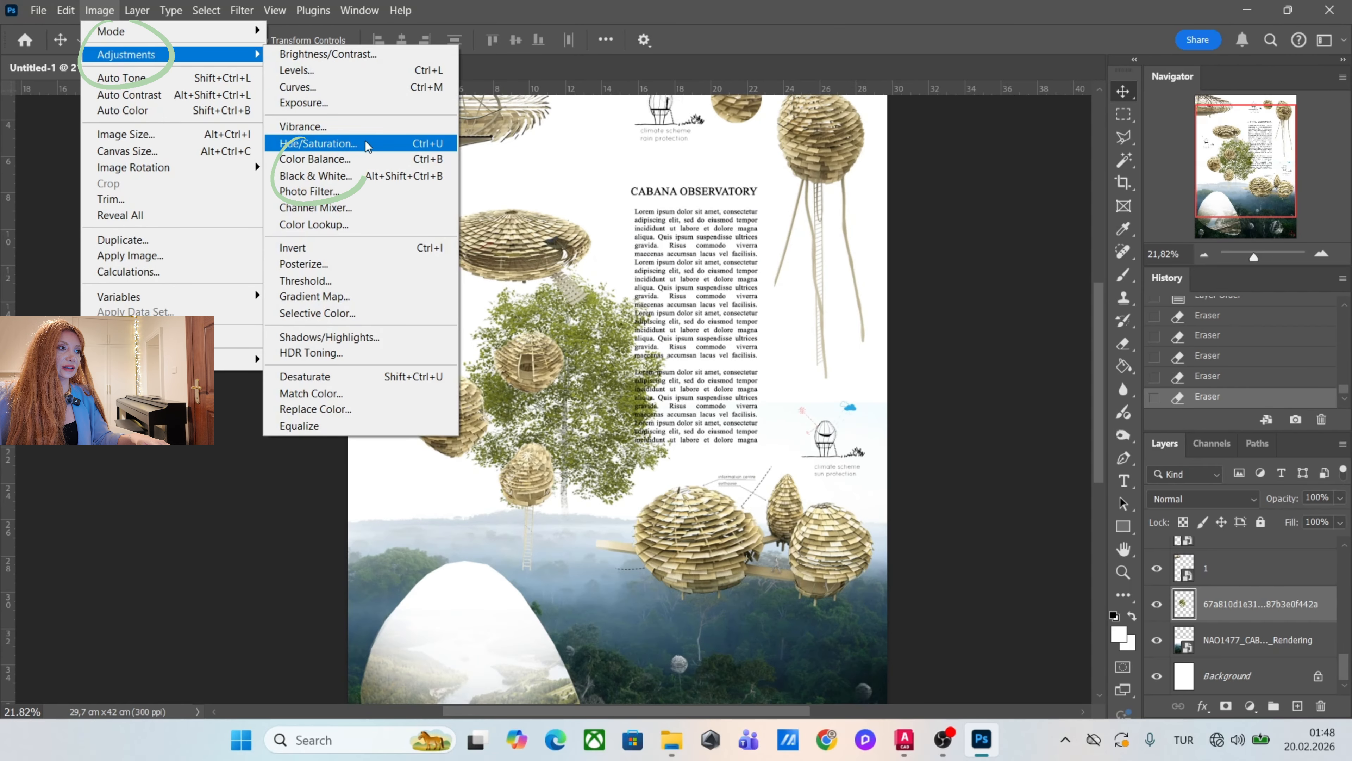
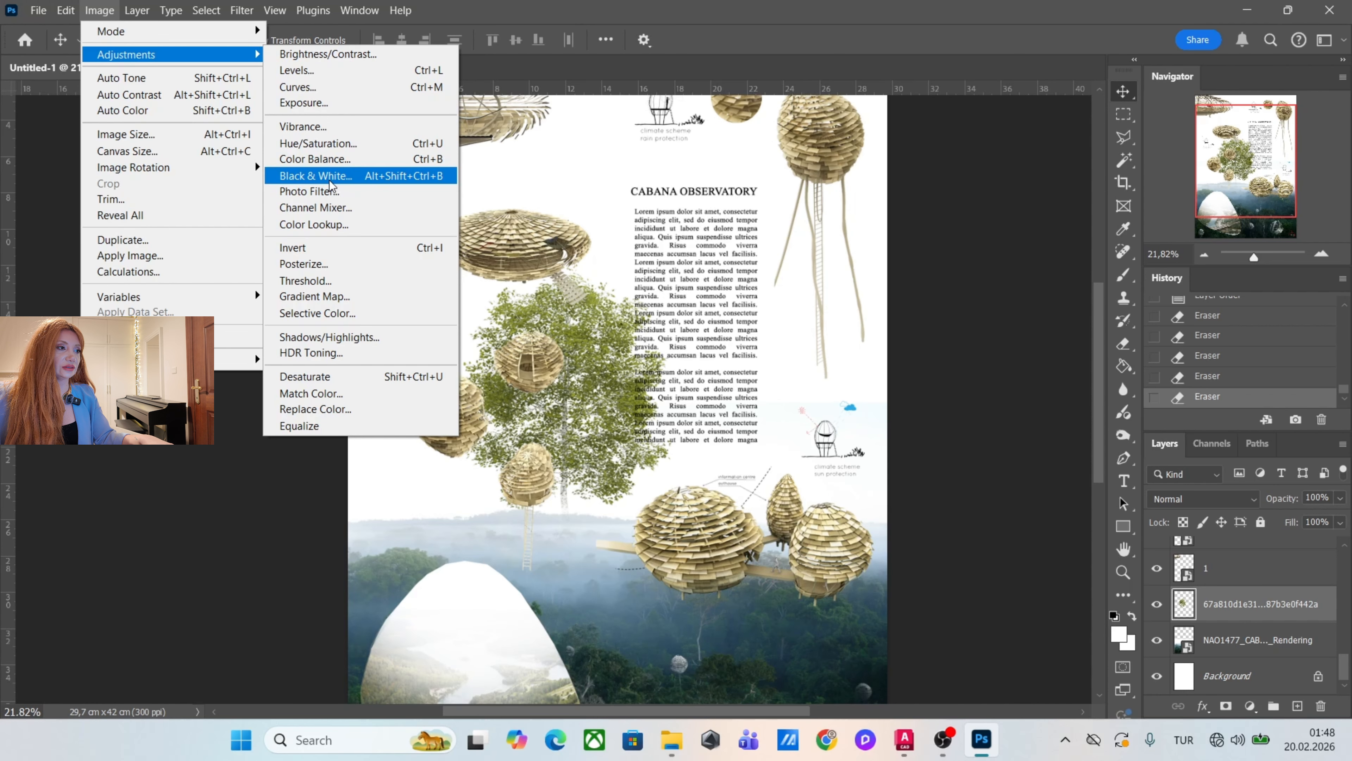
Turn the tree light grey with a Black & White adjustment: Reds 181, Yellows 192, Greens 238, Cyans 185.
click(320, 176)
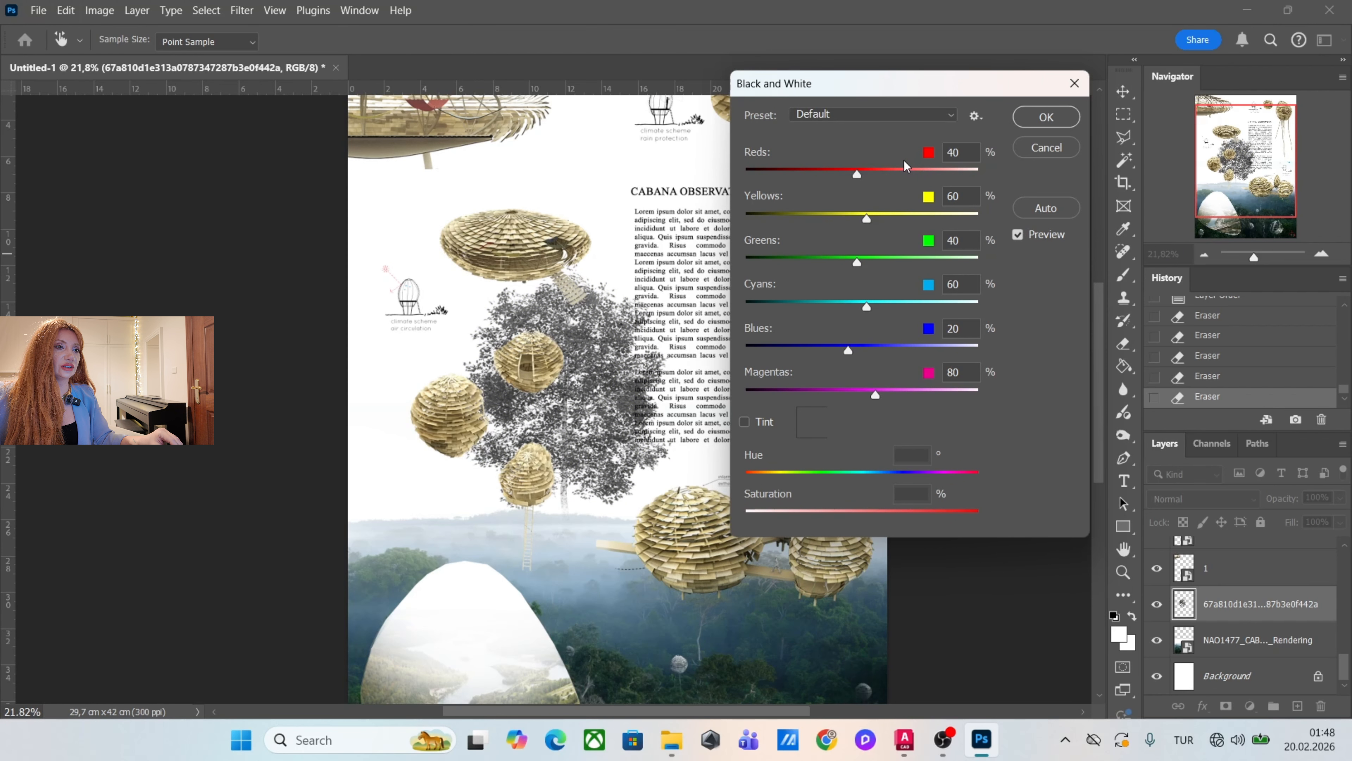
click(923, 169)
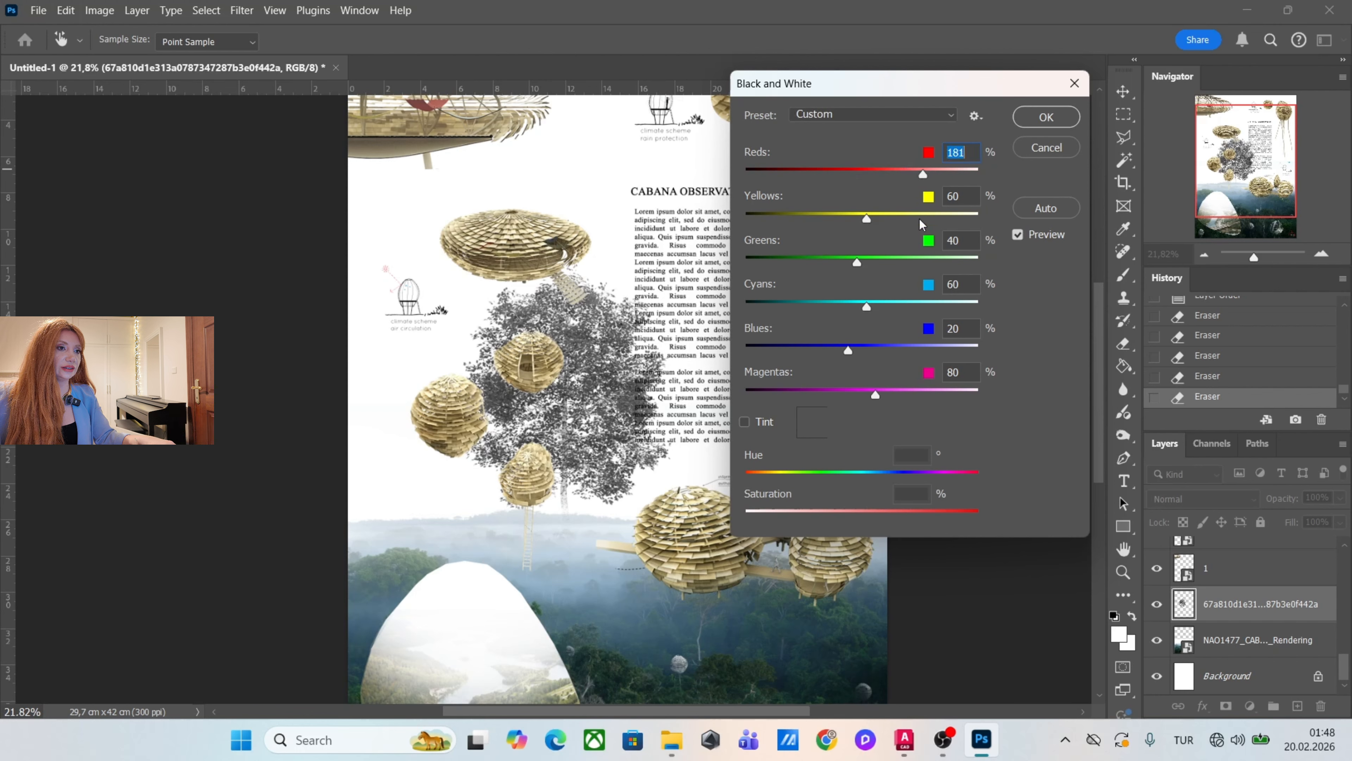
click(930, 215)
click(921, 258)
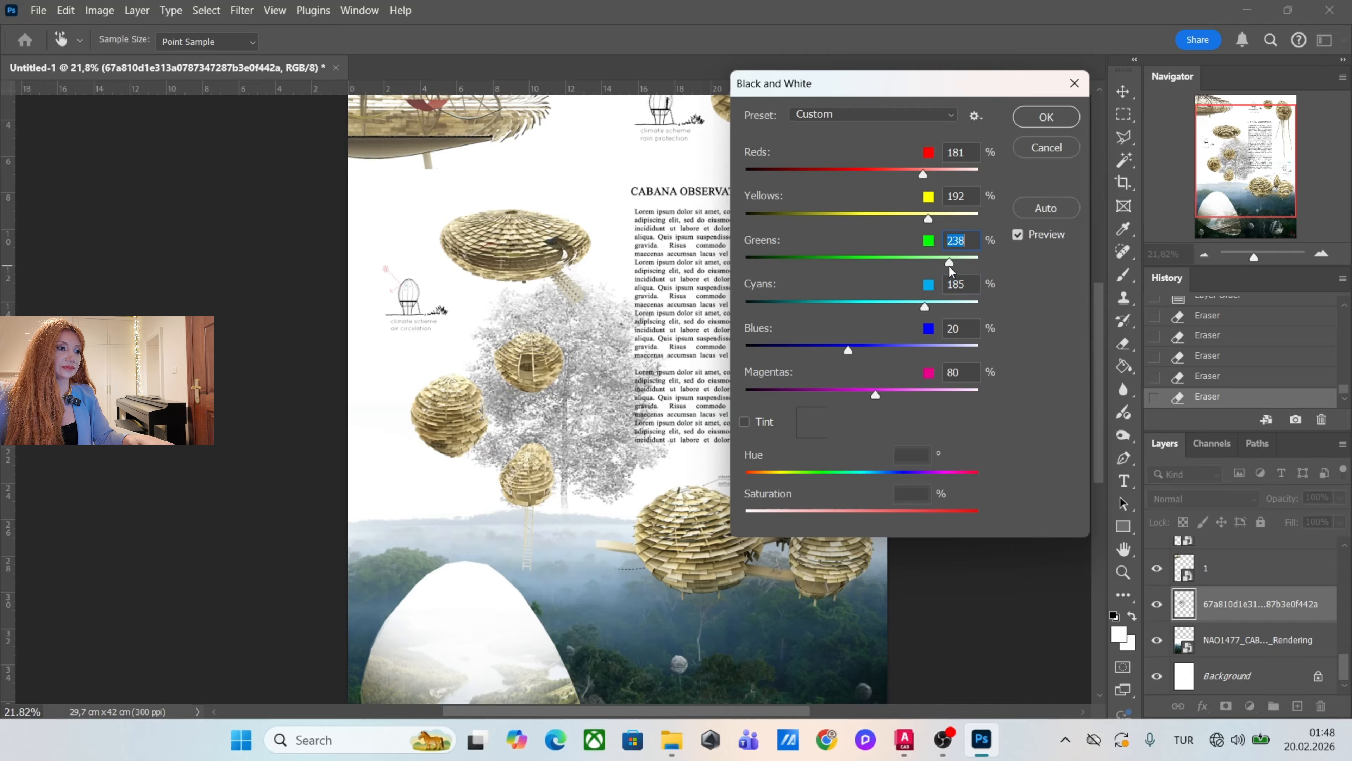
click(1047, 117)
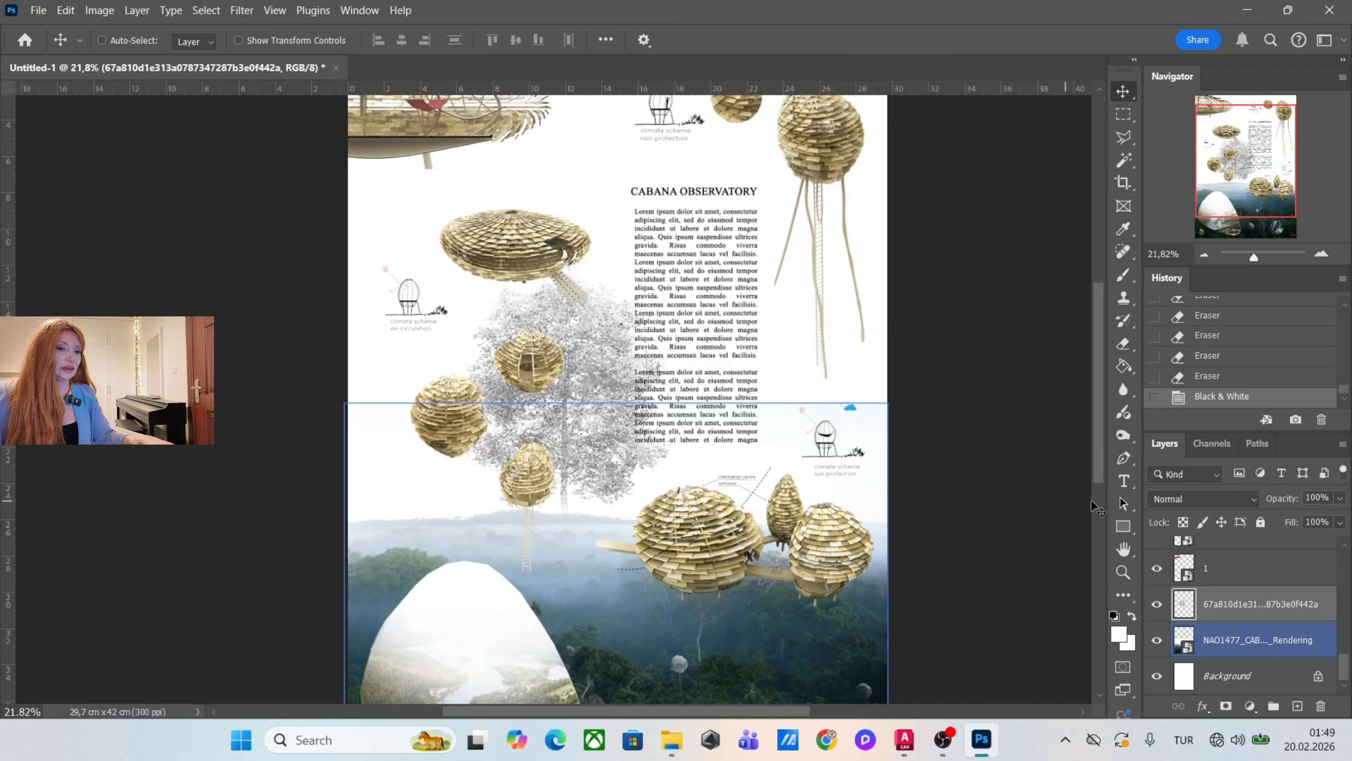
Lower the tree layer's opacity to 60% and place a duplicate of it at the poster's left edge.
click(1339, 498)
drag(1324, 520, 1307, 521)
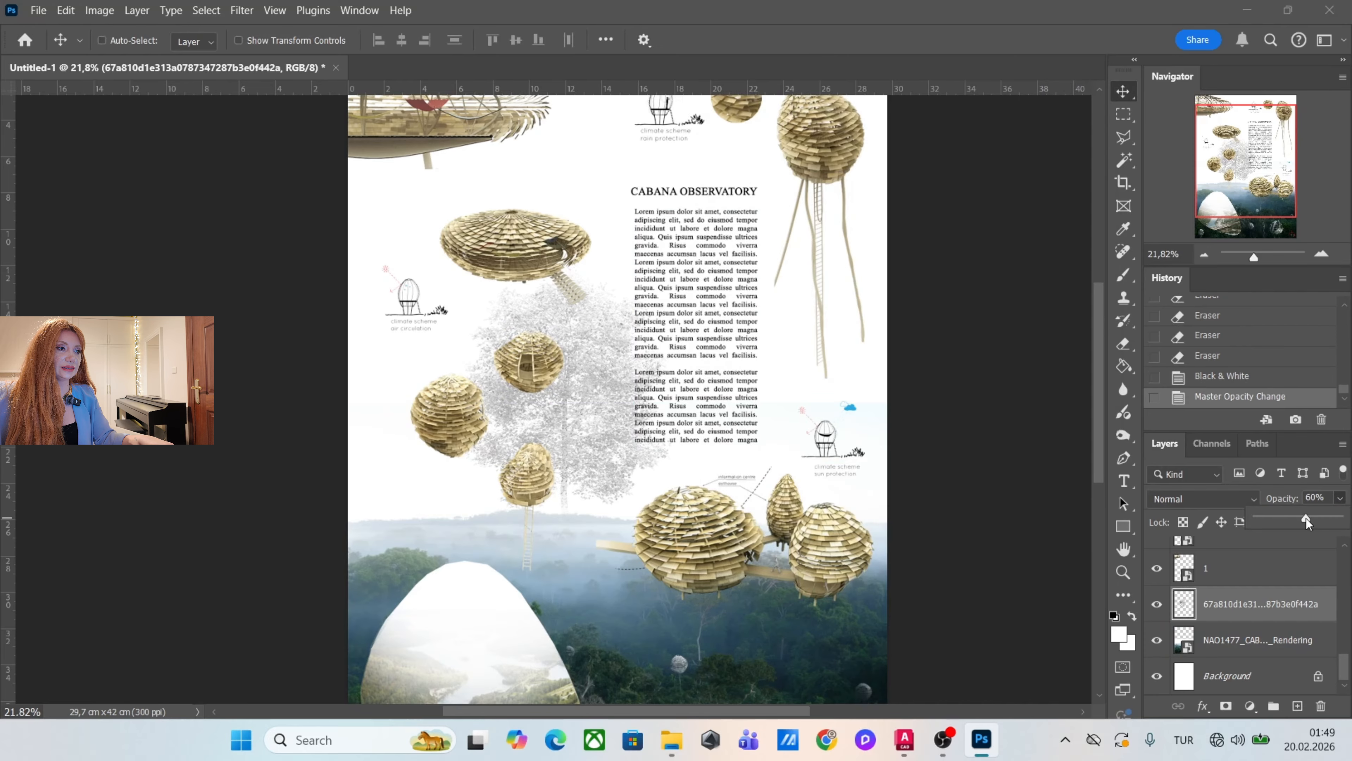
drag(580, 411, 425, 409)
Toggle the NOA-1477 reference layer on and off to compare the original poster with the current composition.
scroll(1219, 620, up, 15)
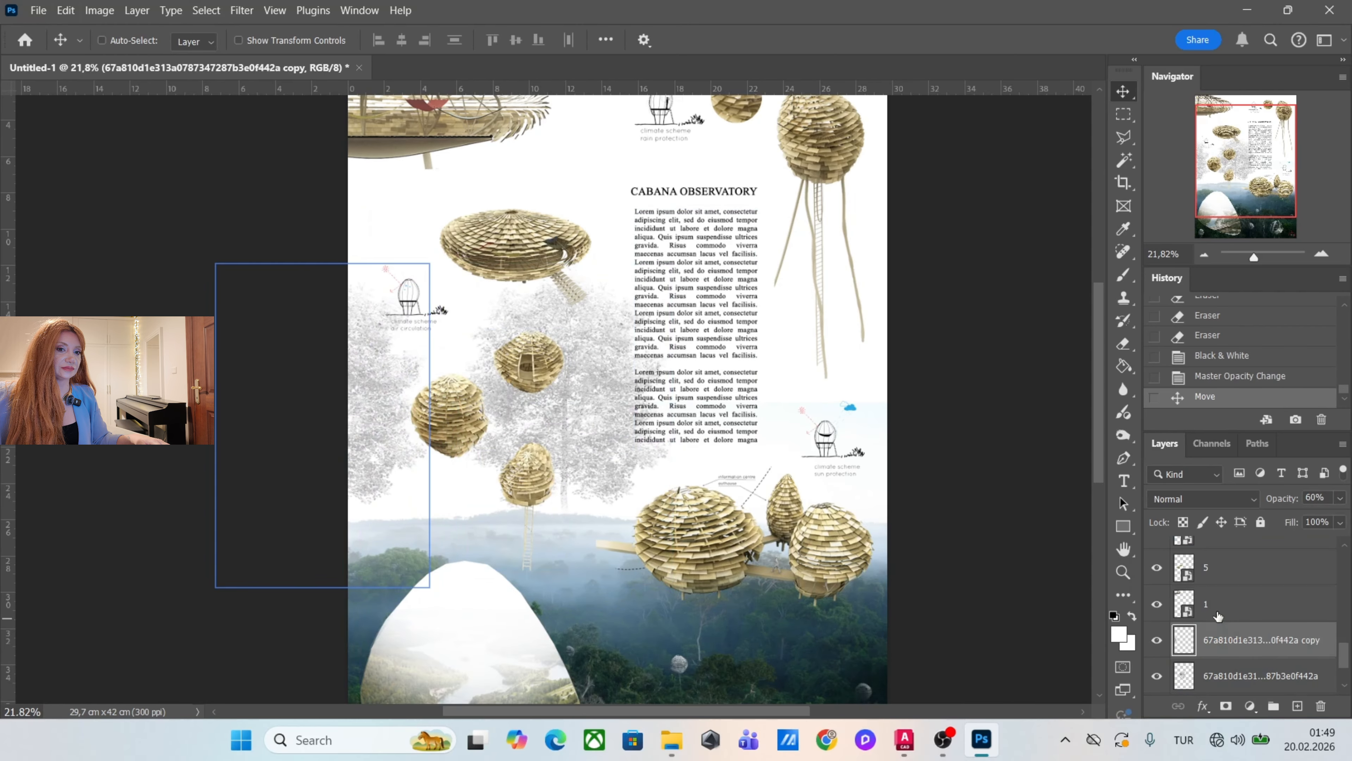
click(1155, 556)
click(1155, 563)
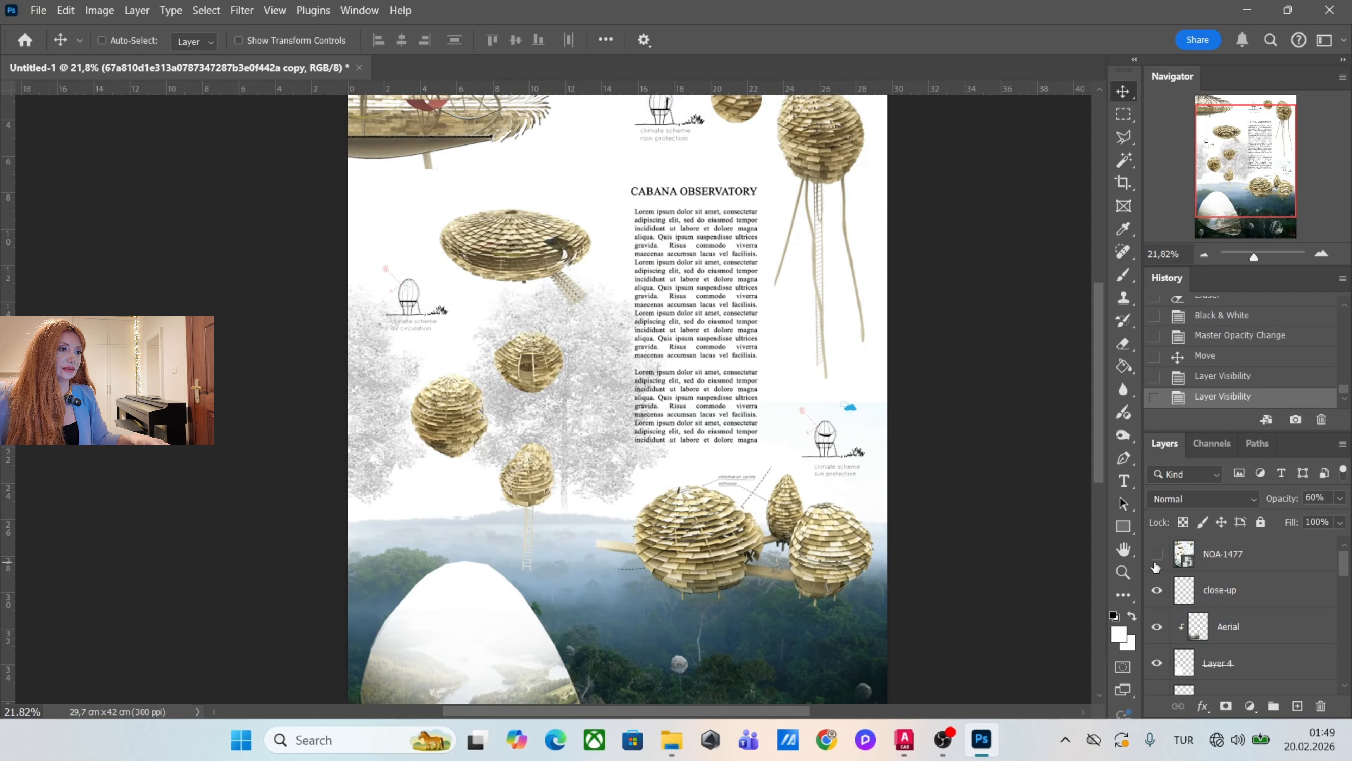
click(1156, 555)
click(1157, 555)
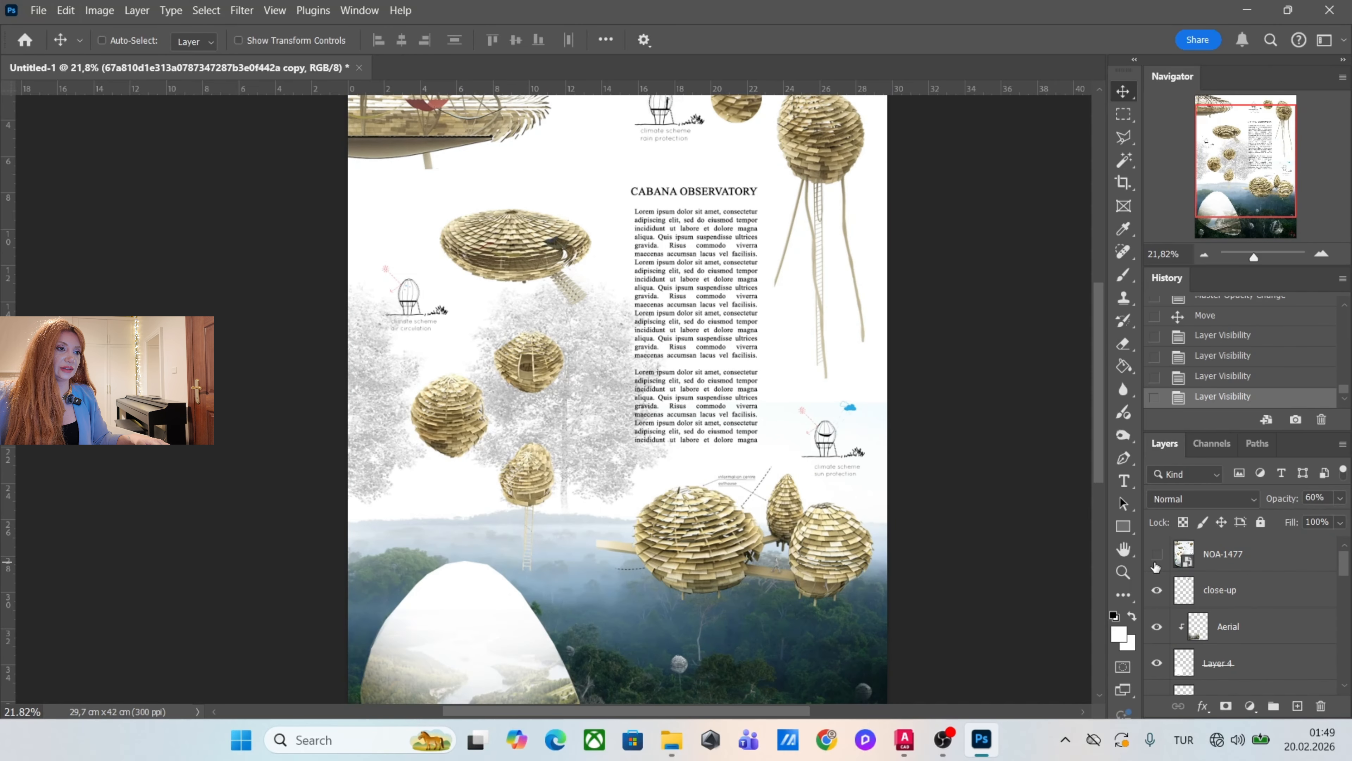
click(1156, 555)
click(1156, 555)
Place 4.png with the two walking figures into the poster, enlarge it and move it beneath the hammock shelter.
click(672, 739)
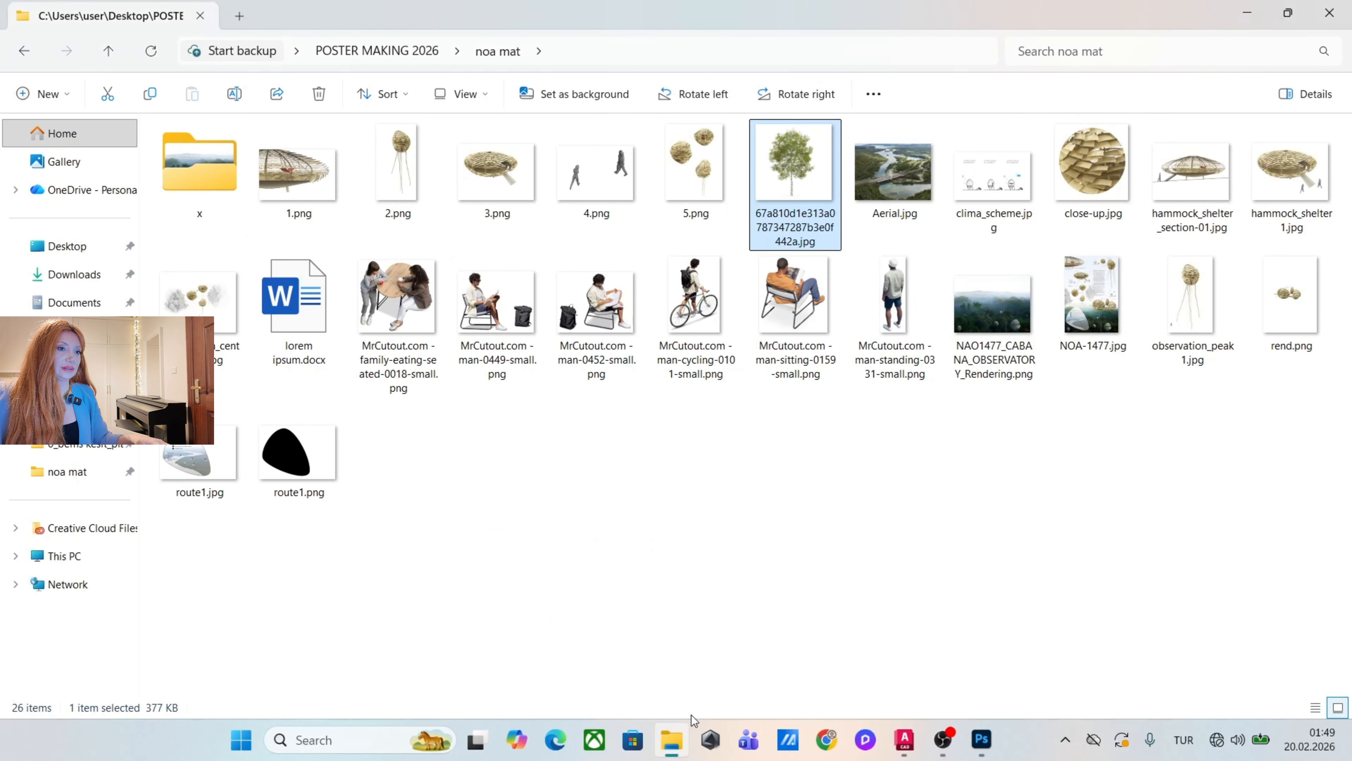
click(618, 213)
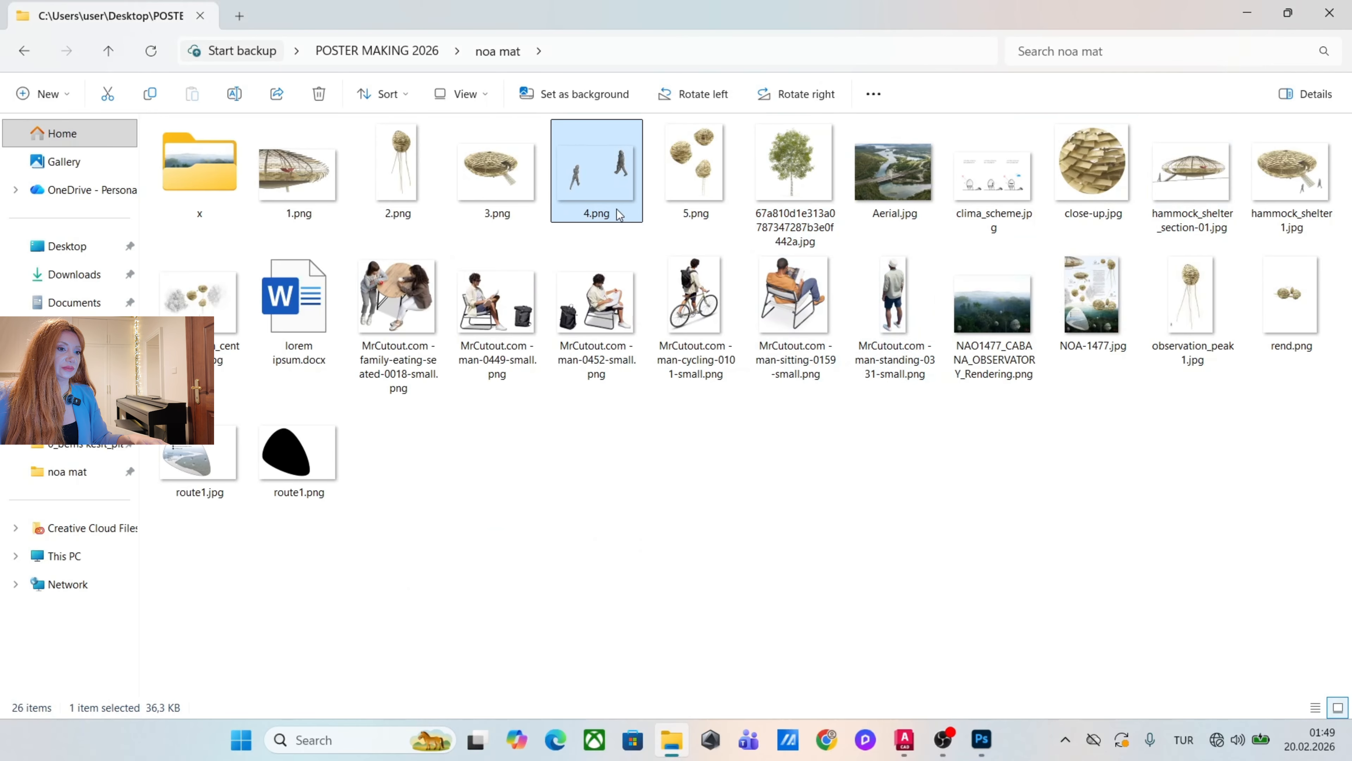
drag(618, 213, 565, 351)
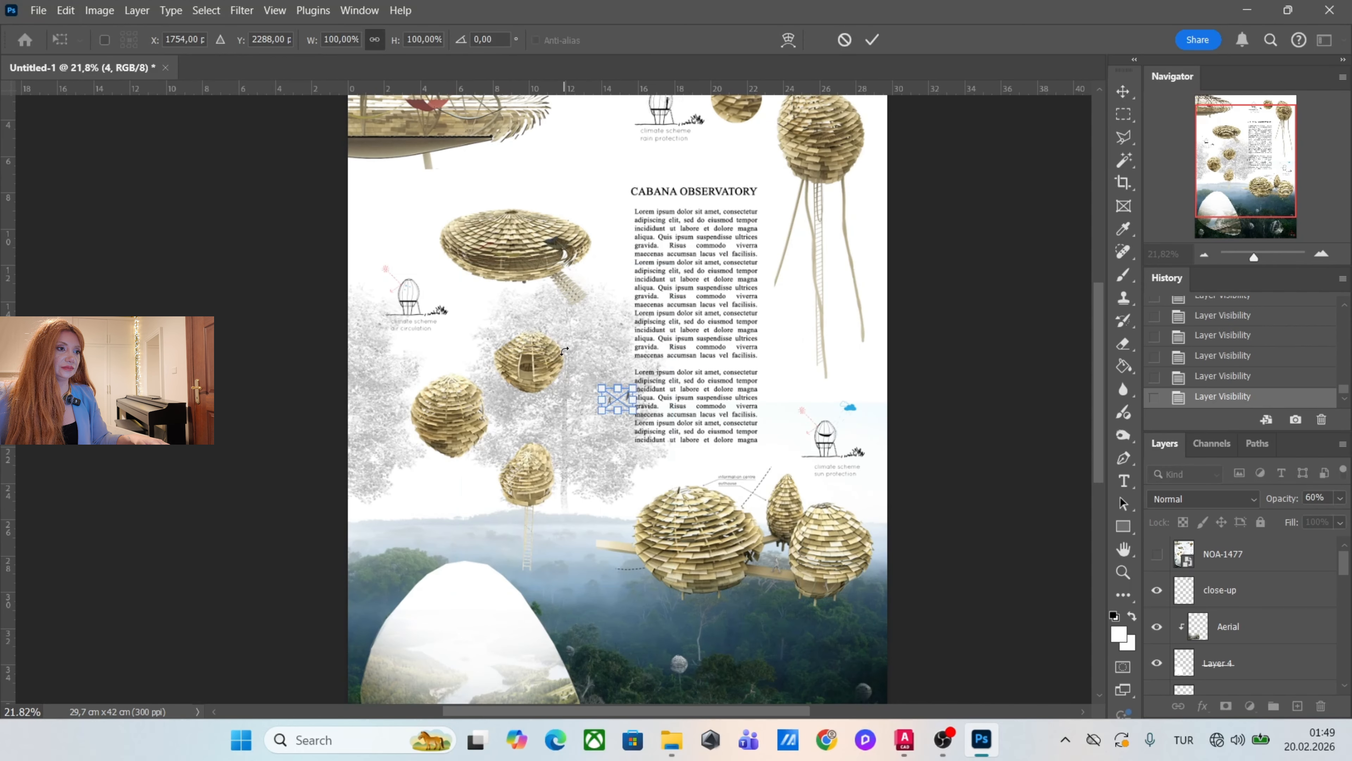
drag(605, 418, 492, 504)
key(Return)
drag(650, 479, 650, 335)
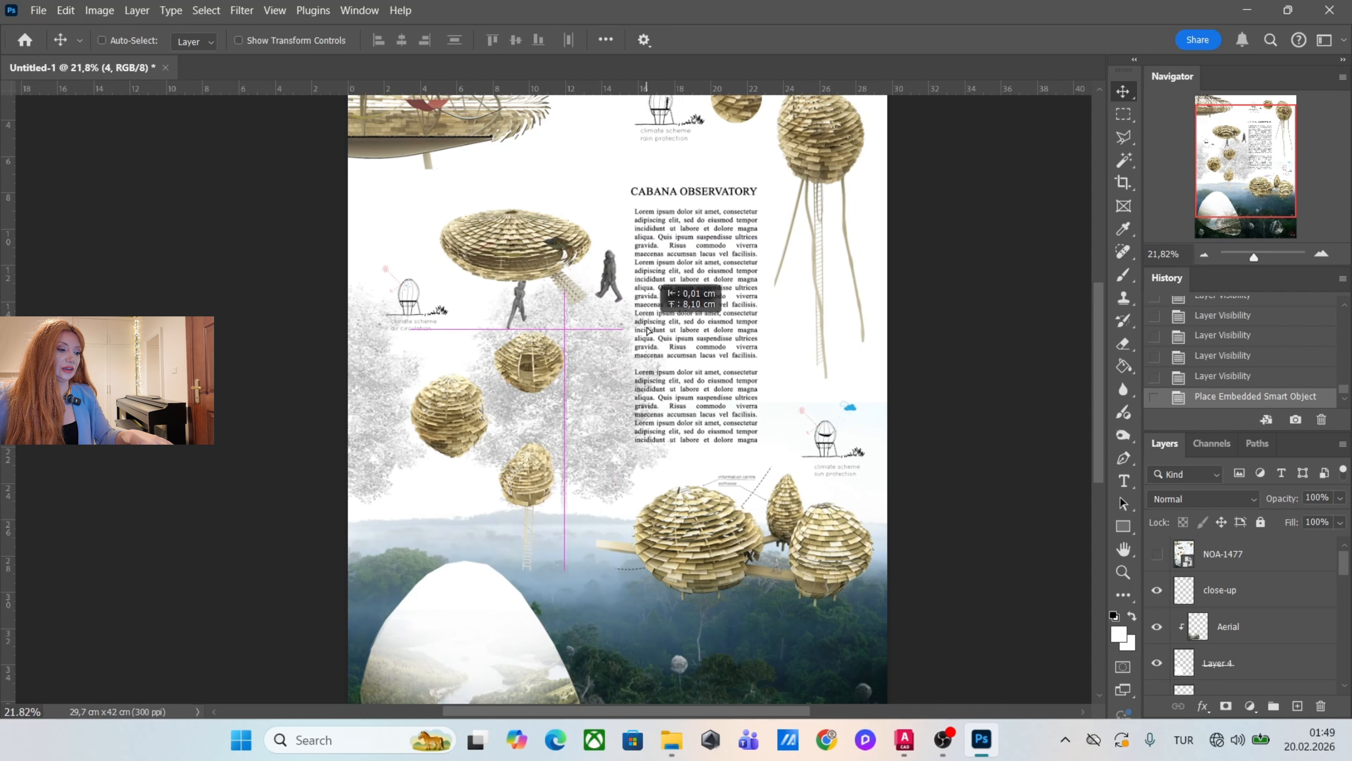
Move the walking figures' layer to the top, rasterize it and scale it to 68.79% beside the shelter's ladder.
scroll(1246, 618, down, 5)
click(1246, 676)
scroll(1245, 613, up, 5)
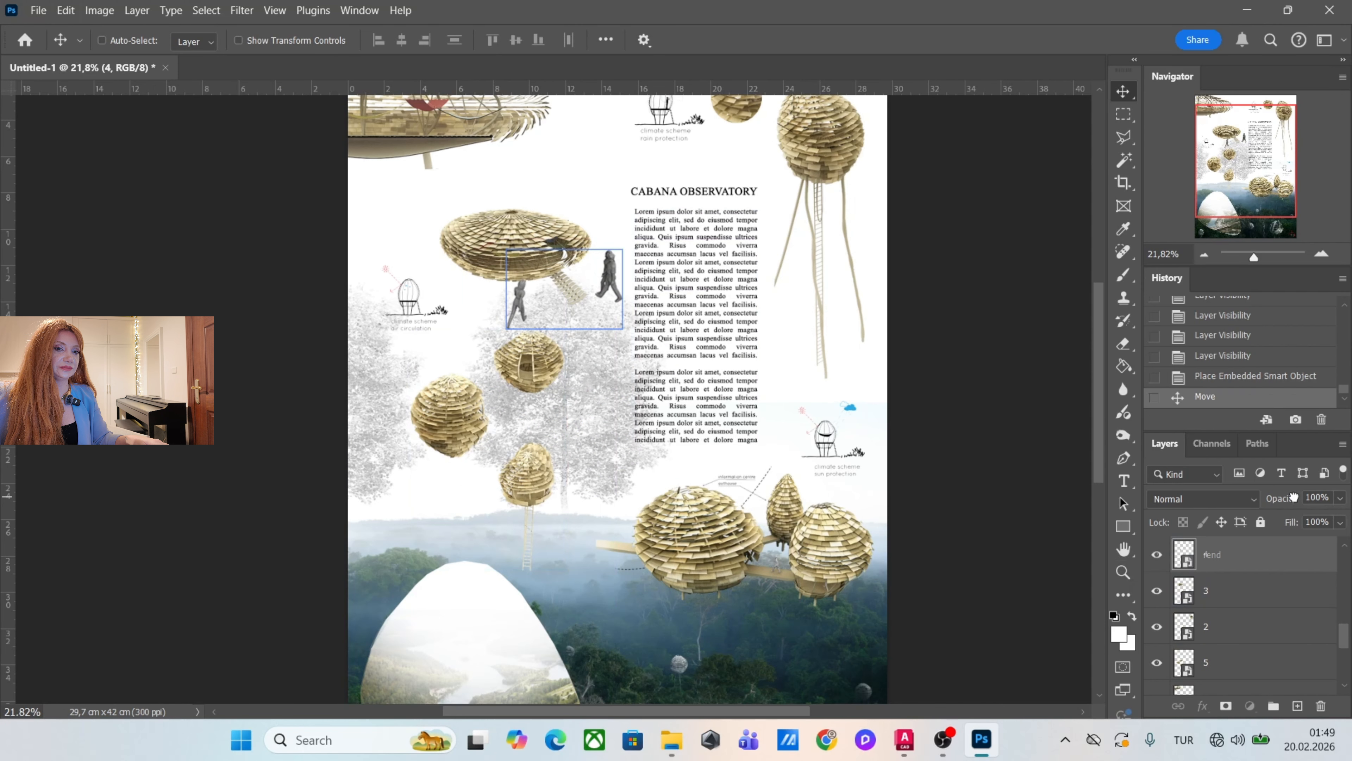
drag(1293, 497, 1289, 547)
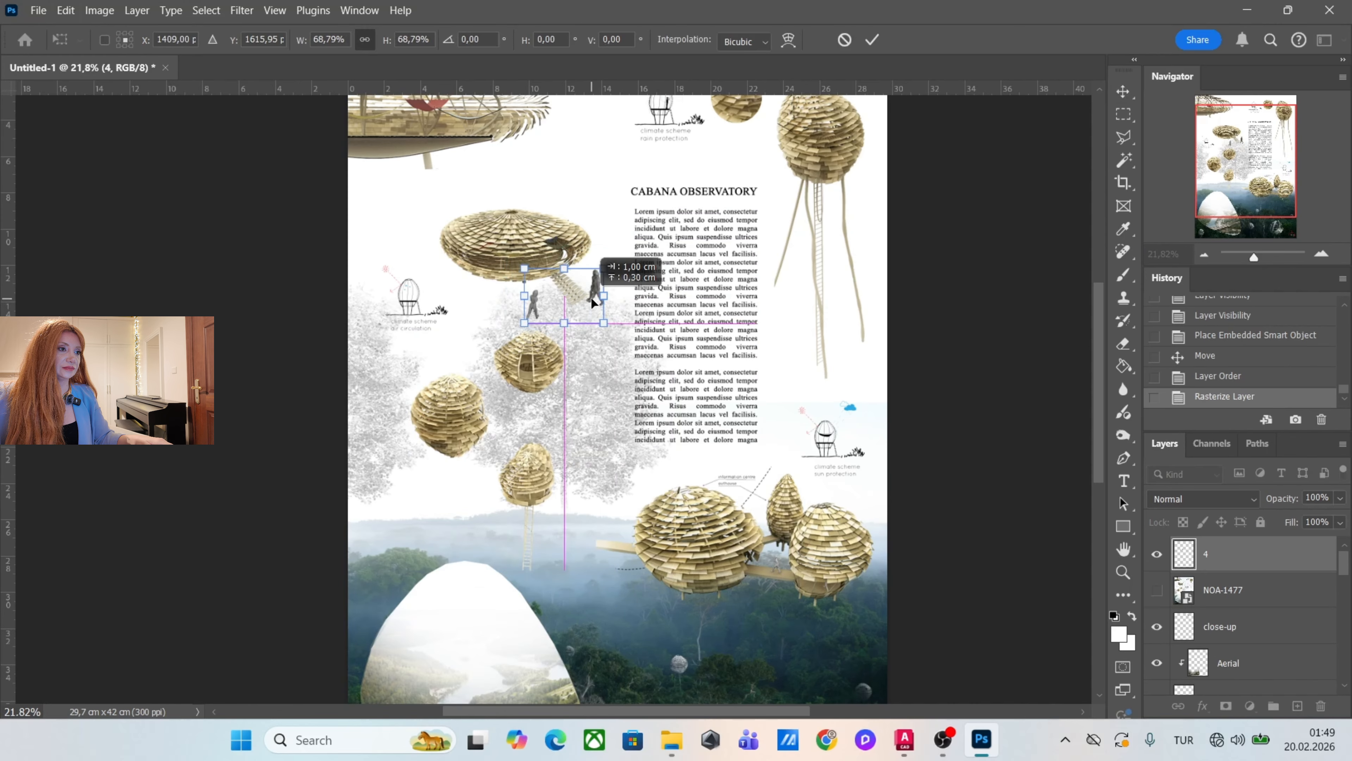
drag(591, 298, 604, 293)
key(Return)
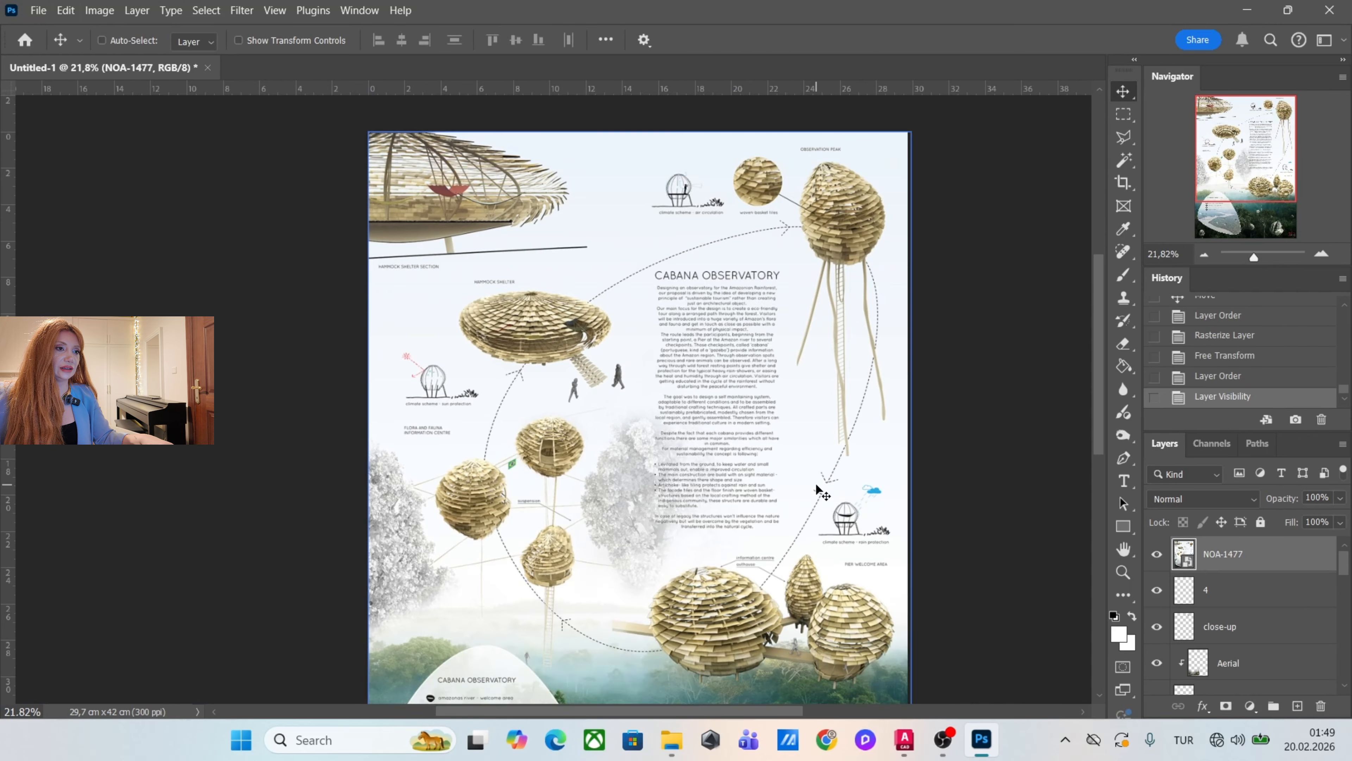
Set the Pen tool's shape options to no fill and a dark green stroke for tracing the reference's route.
scroll(717, 626, up, 2)
scroll(711, 518, down, 3)
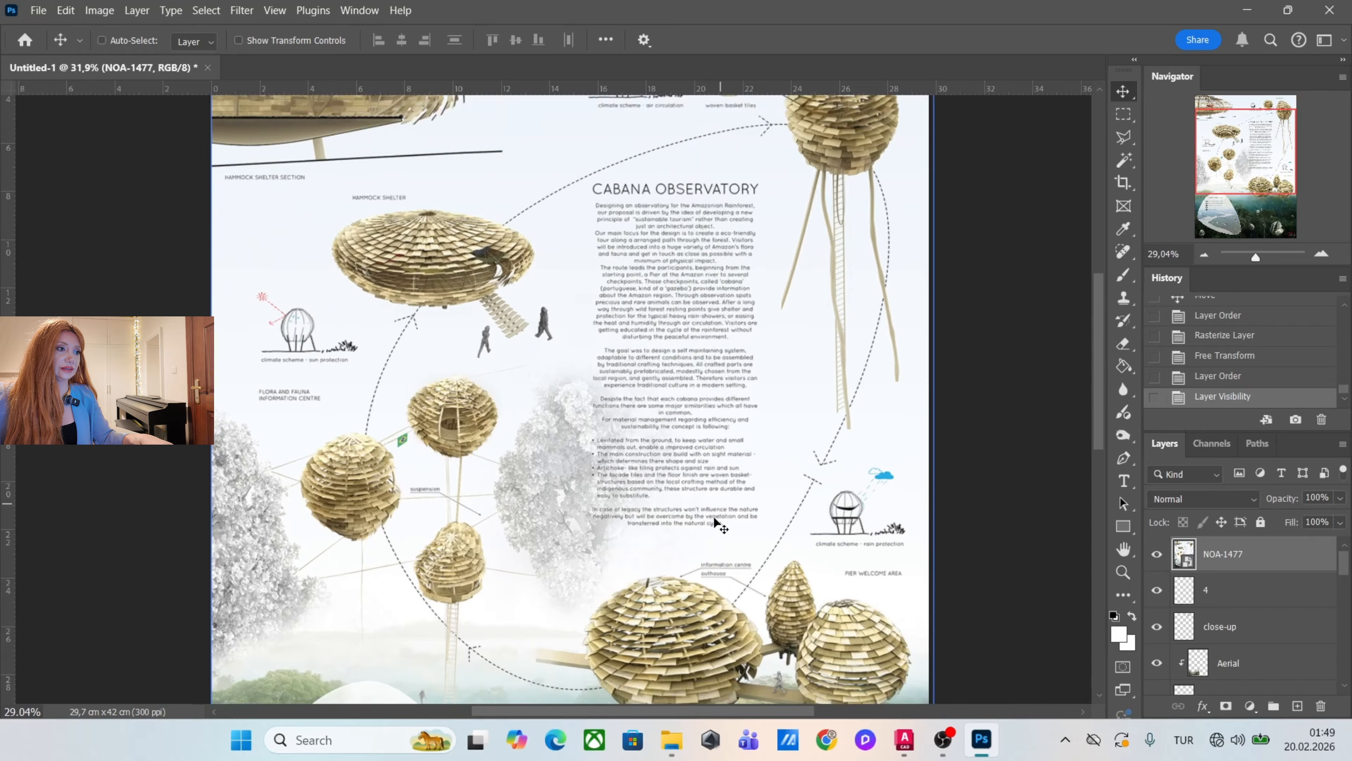
scroll(766, 315, up, 2)
scroll(599, 391, down, 3)
scroll(639, 393, up, 1)
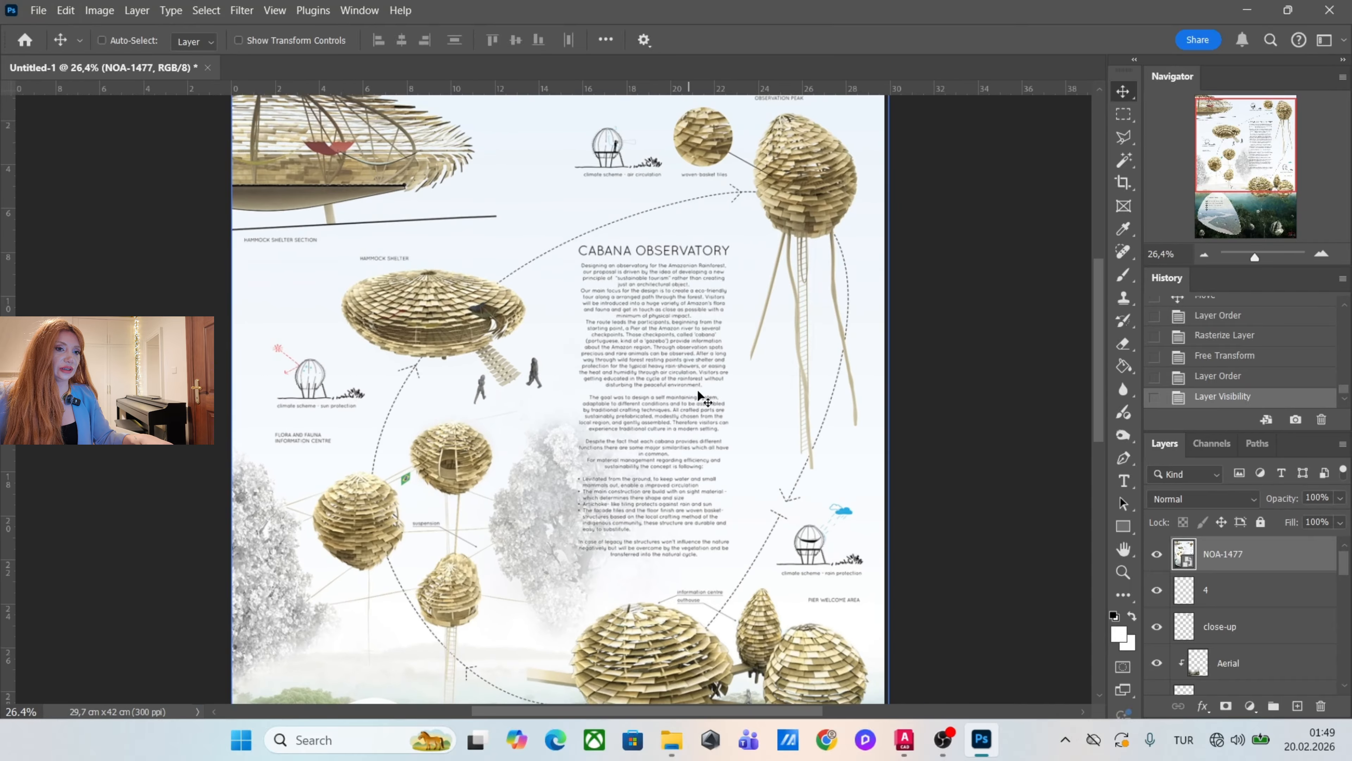
scroll(703, 397, down, 1)
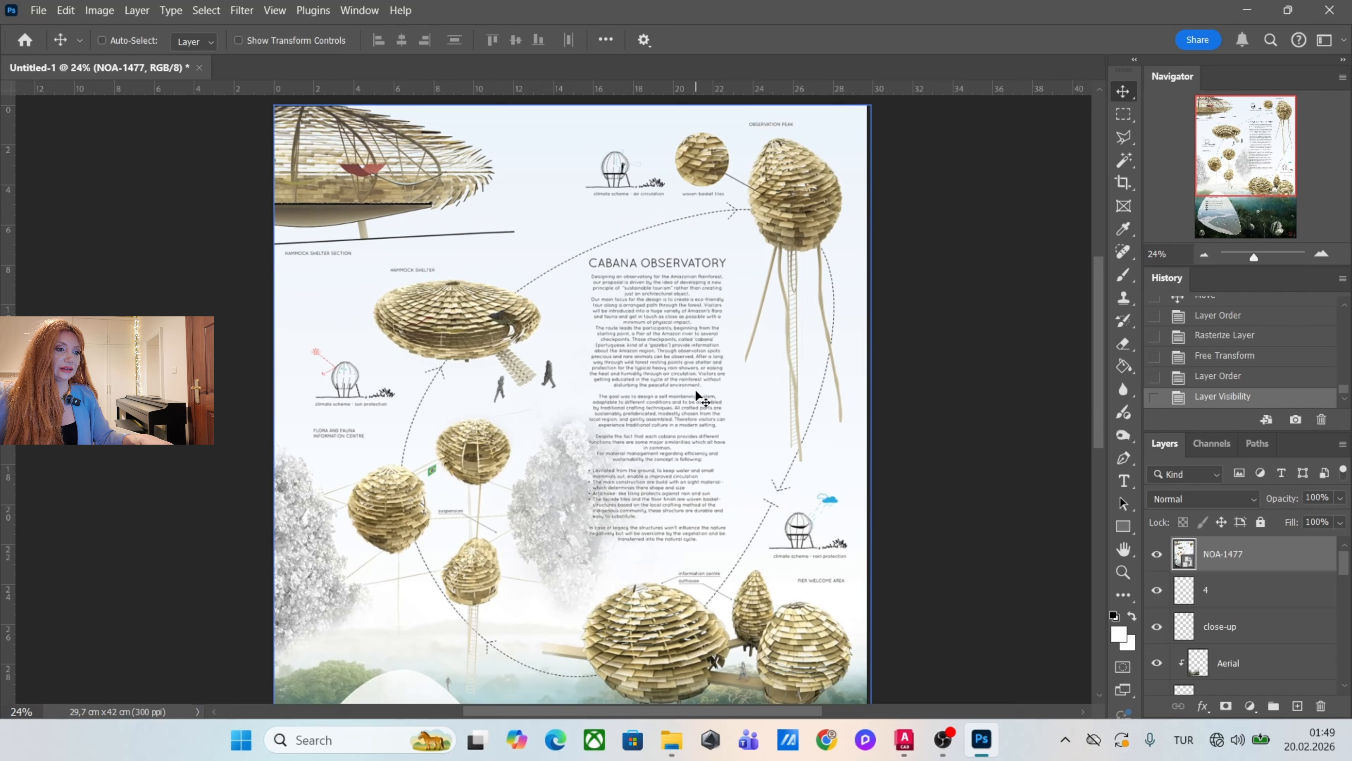
click(1127, 460)
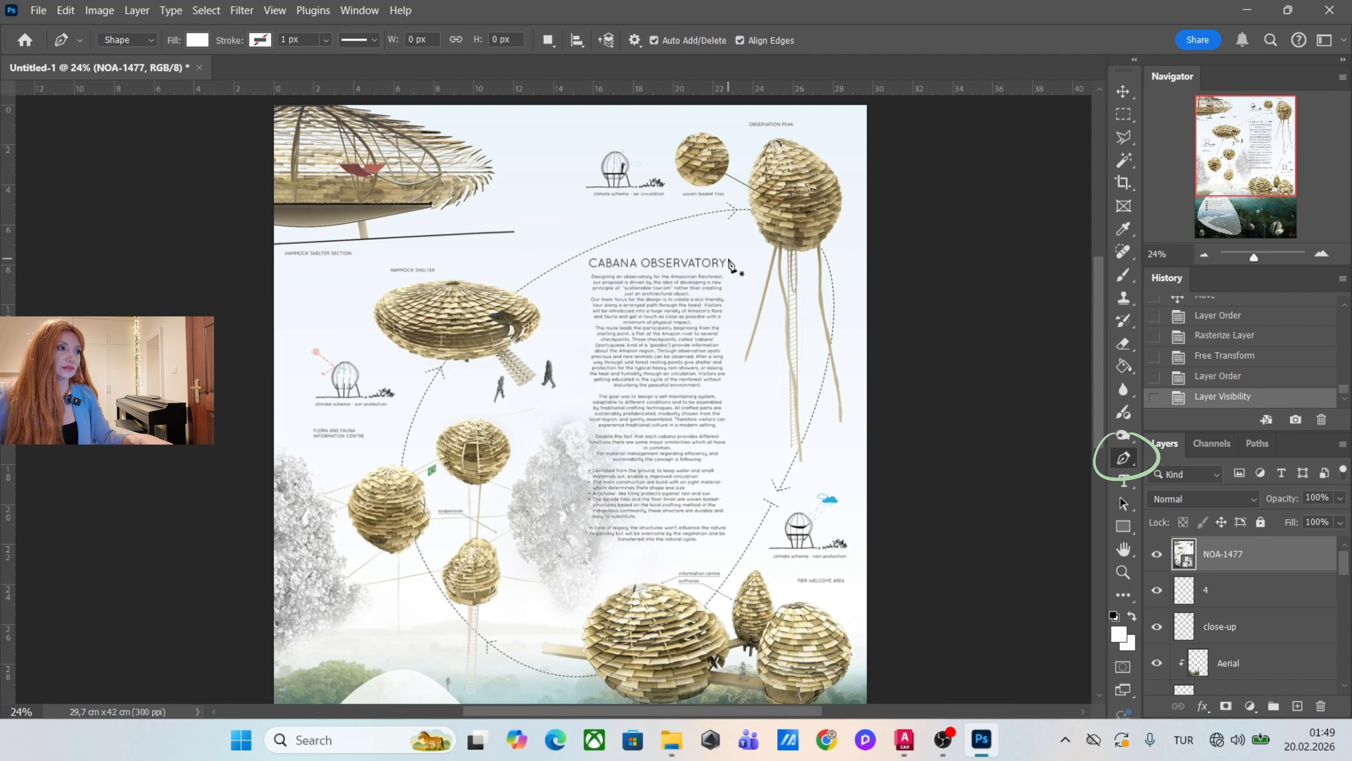
click(198, 41)
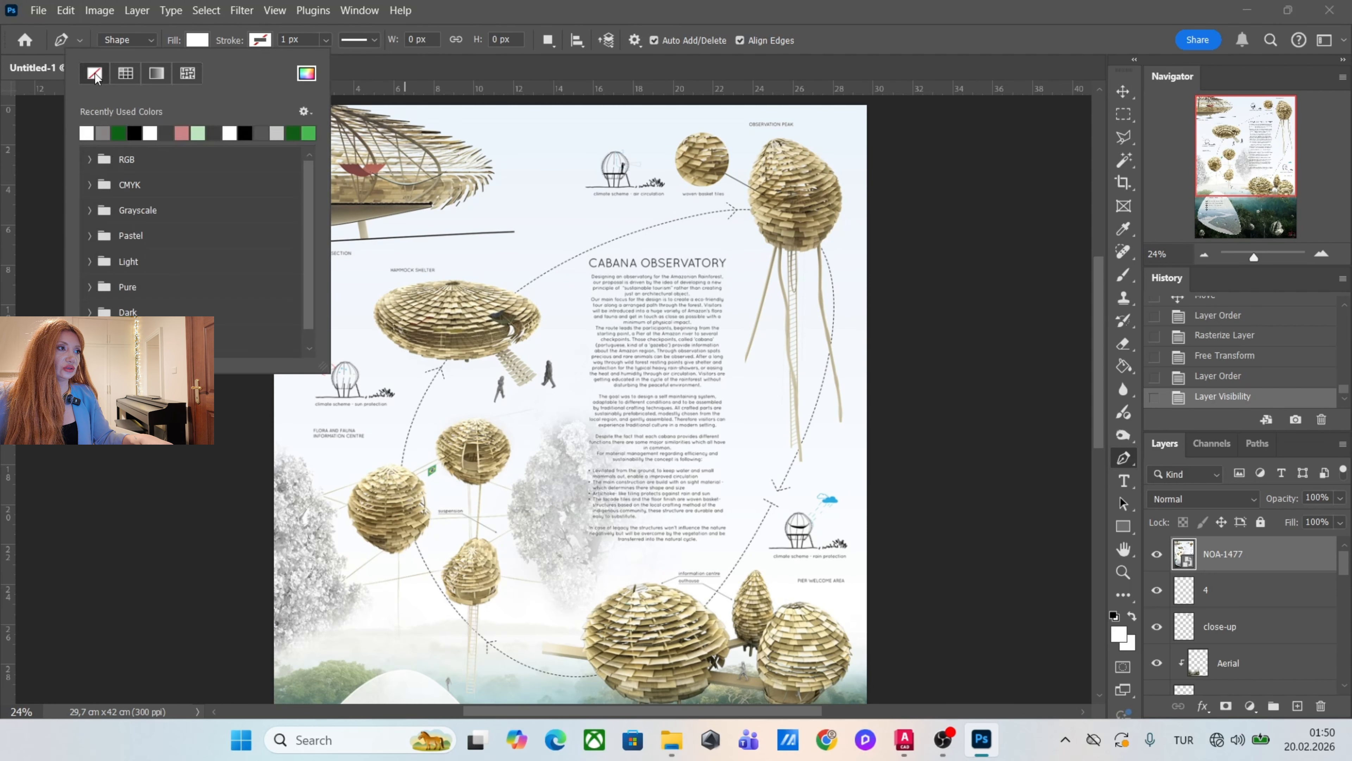
click(260, 41)
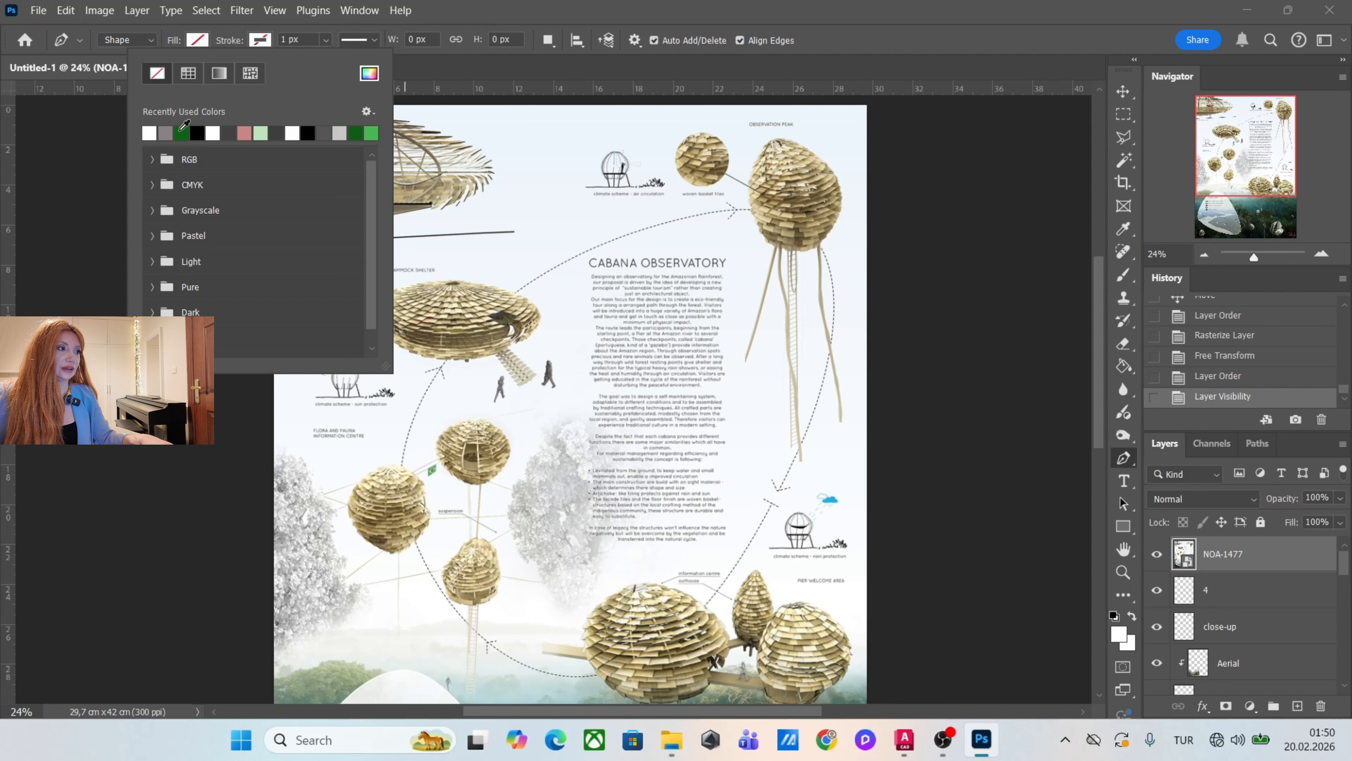
click(187, 132)
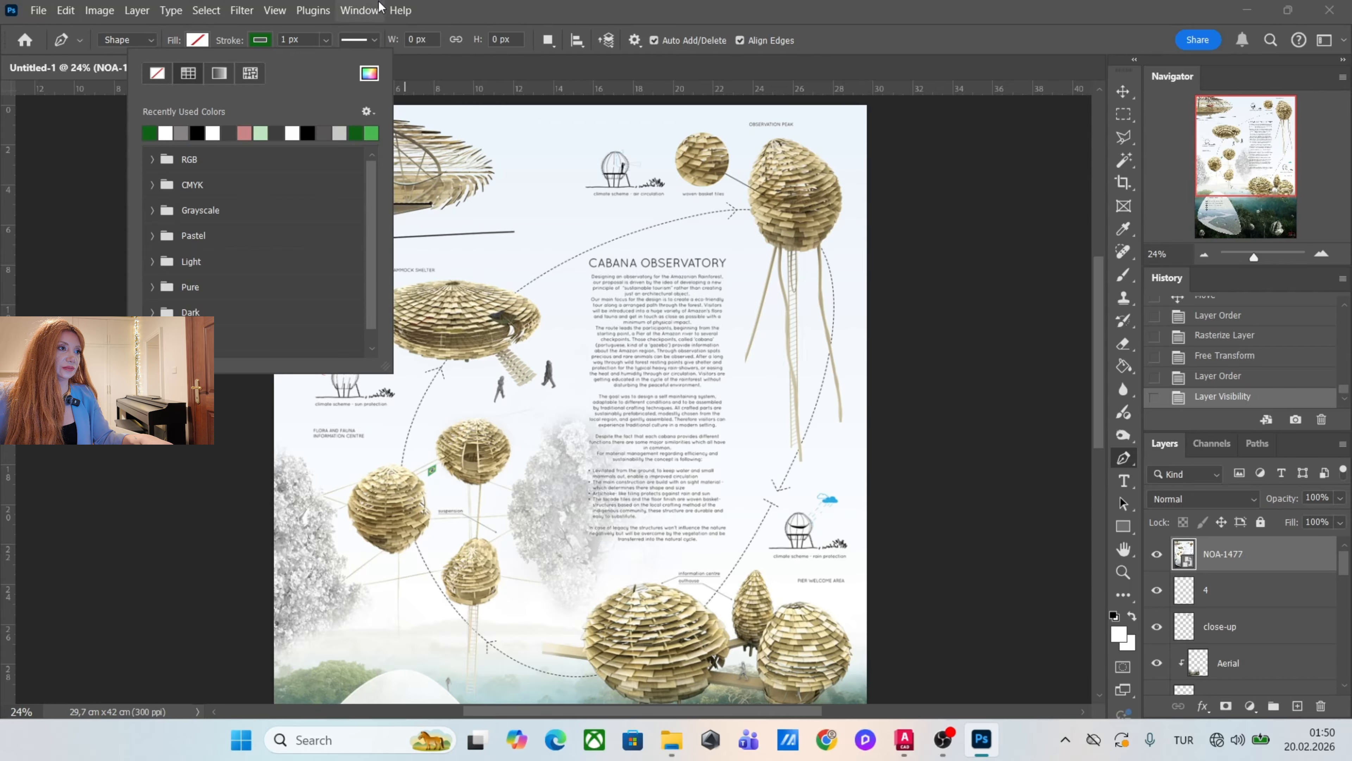
Make the Pen shape's stroke dashed and set its width to 4.96 px.
click(373, 42)
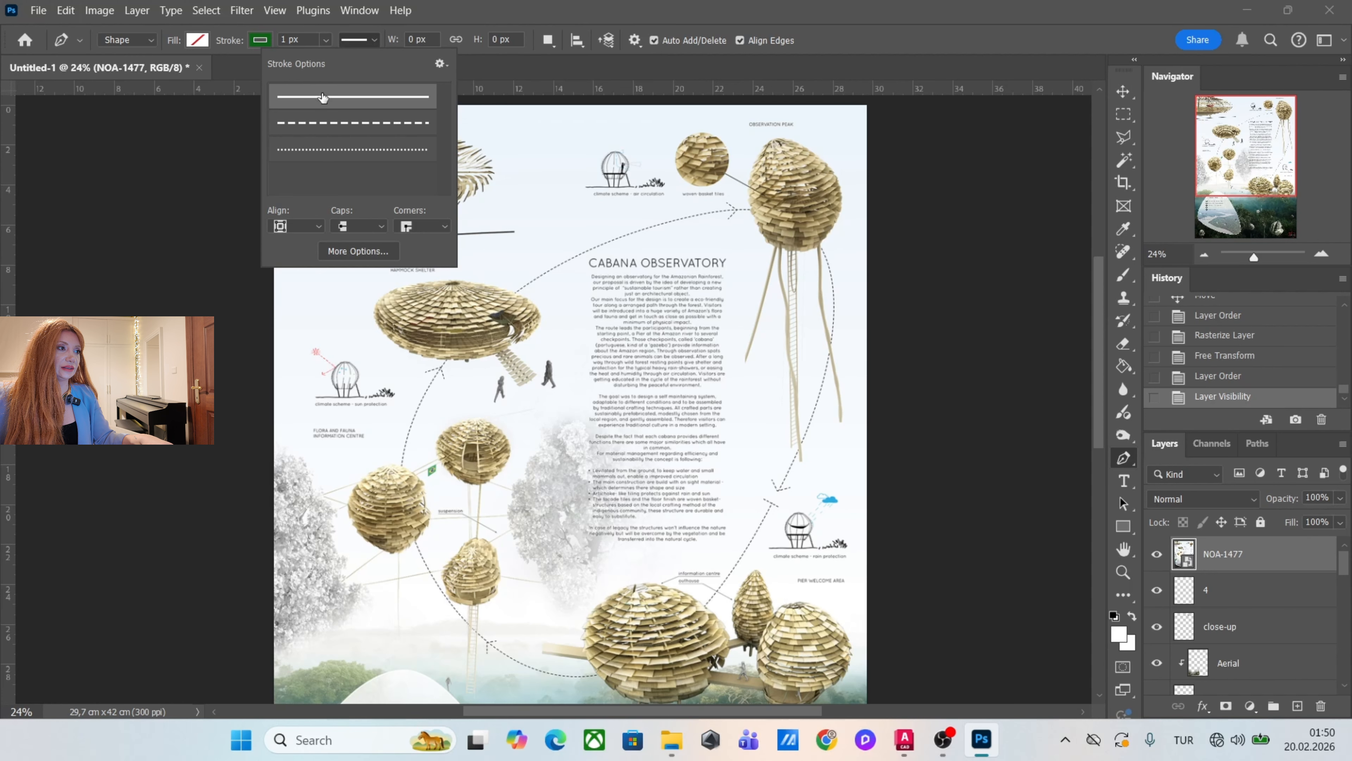
click(359, 127)
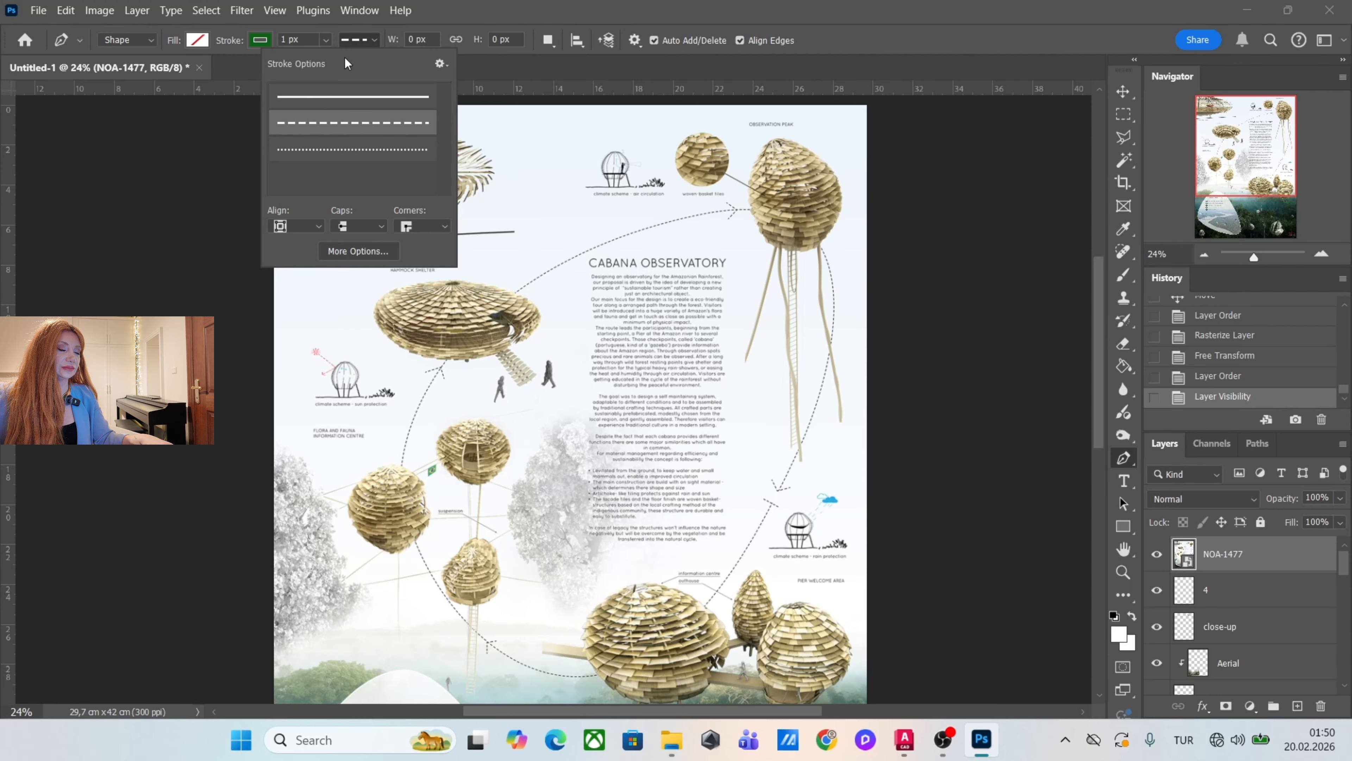
click(326, 40)
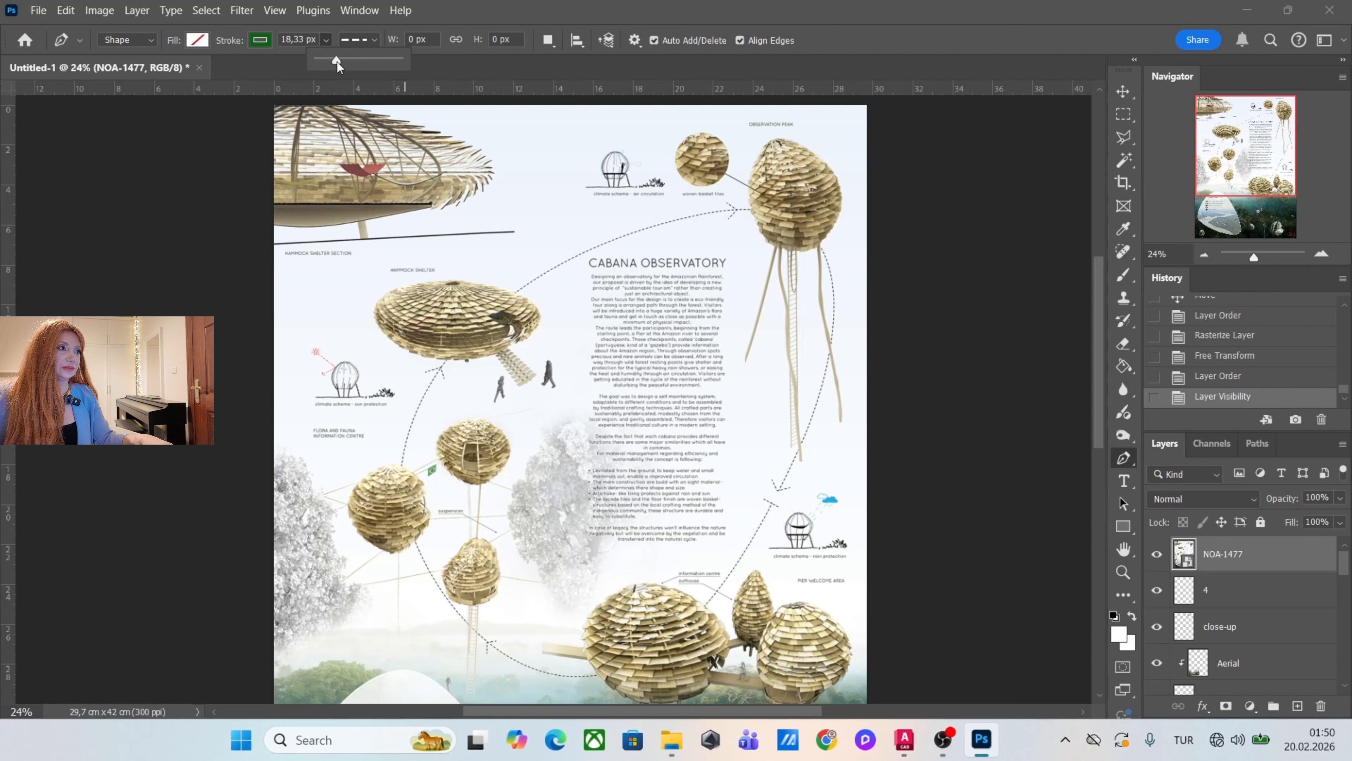
click(280, 42)
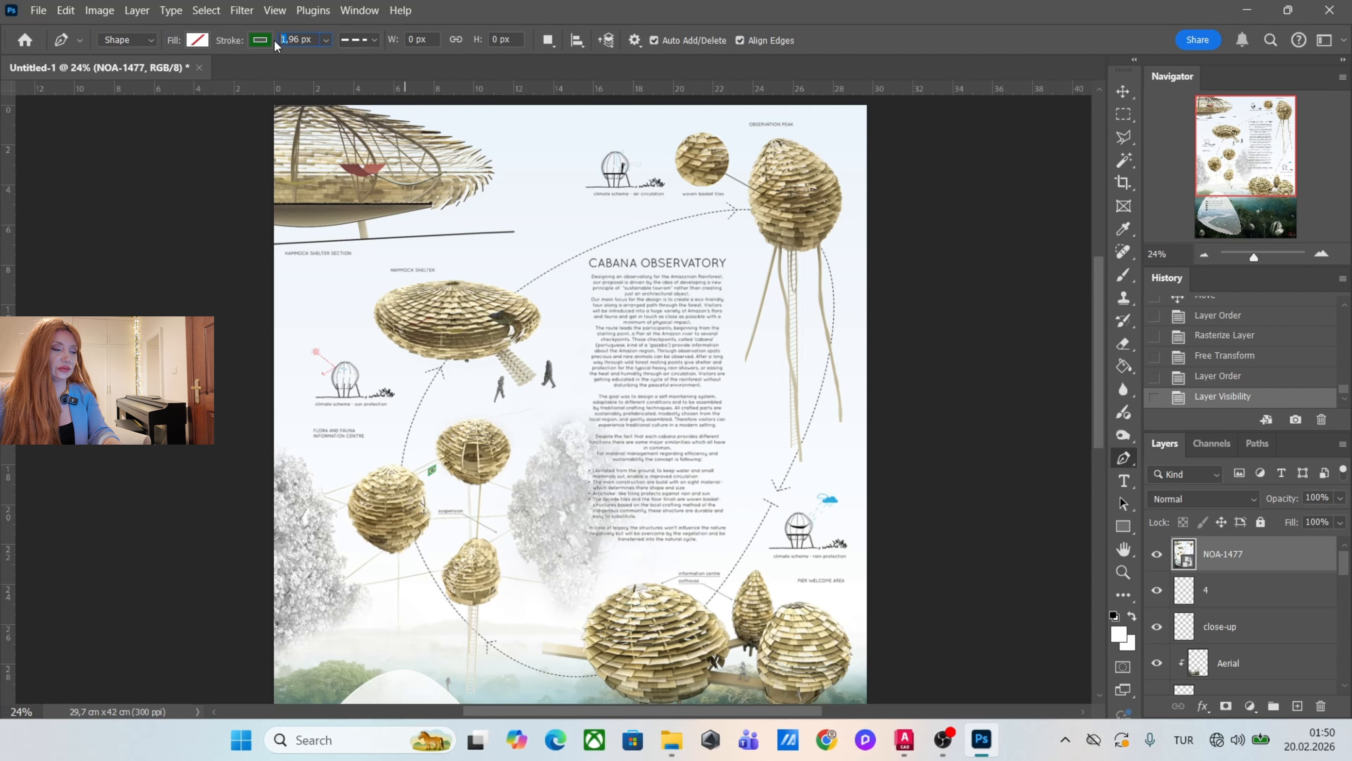
text(4)
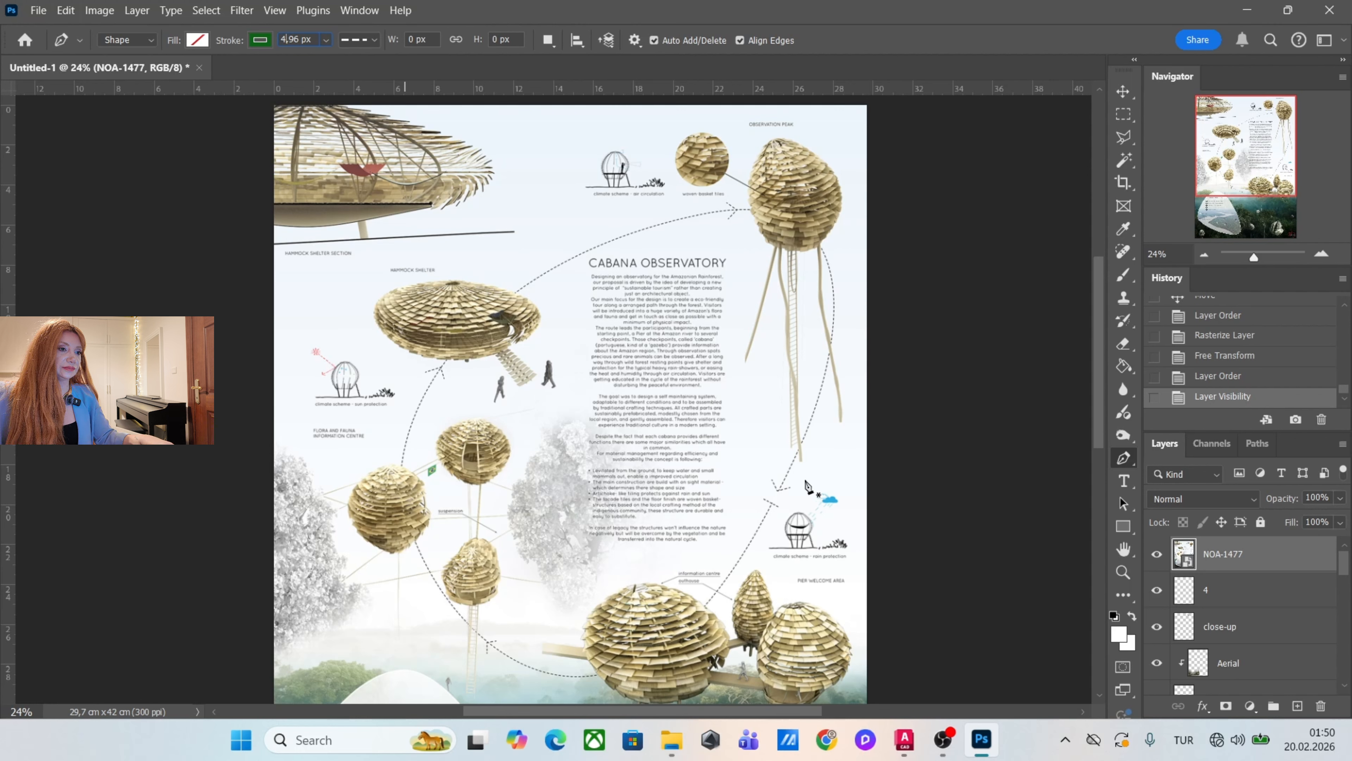
Trace the reference's dashed route as a closed curved path linking the observation peak, hammock shelter, hanging cabanas and pier cabanas.
click(760, 209)
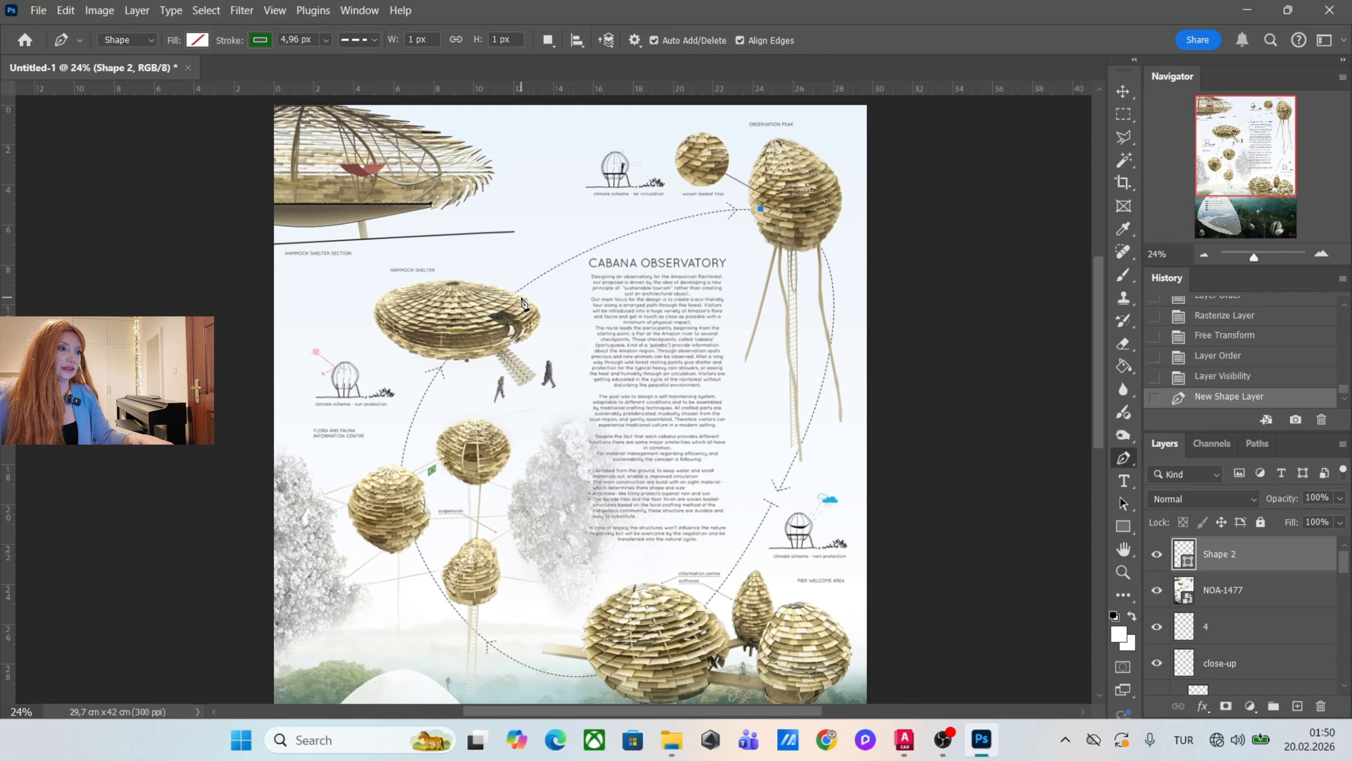
drag(509, 292, 416, 370)
key(ctrl+z)
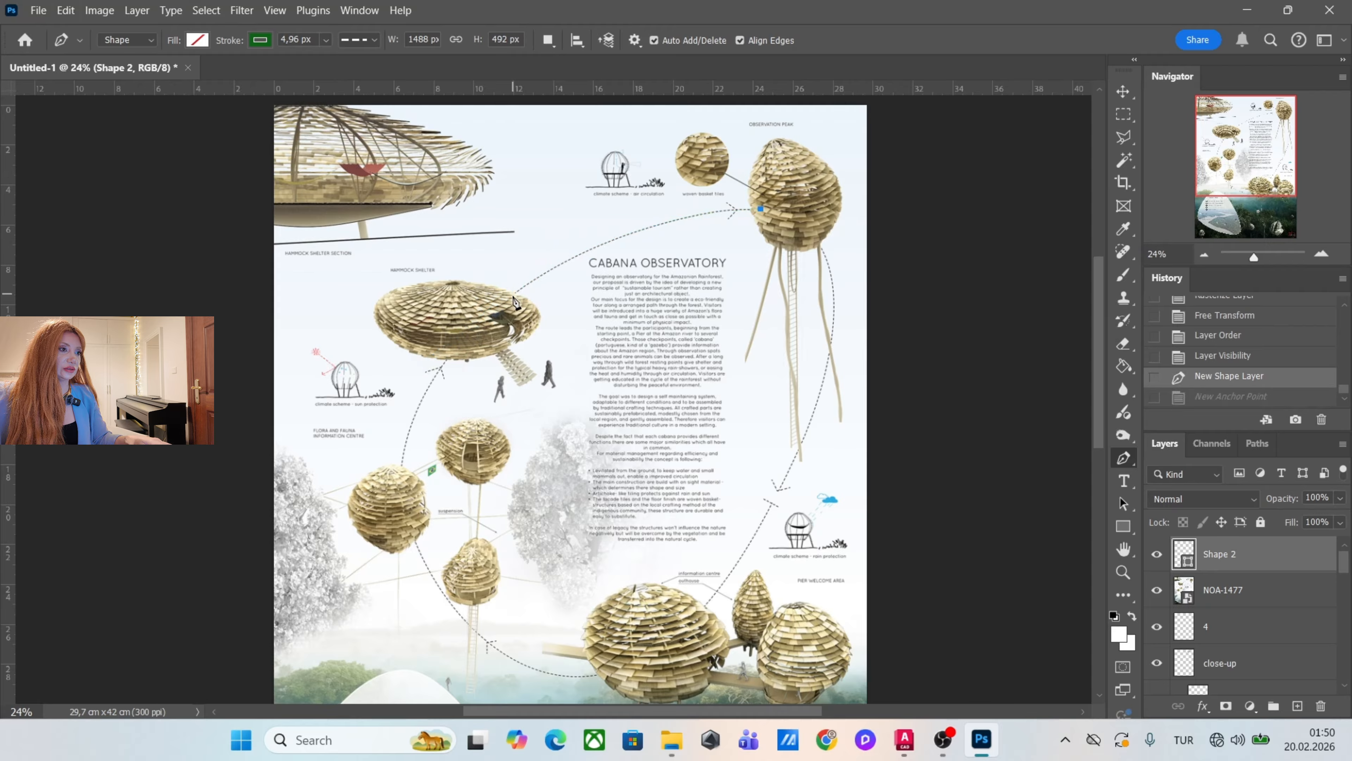
drag(515, 292, 396, 379)
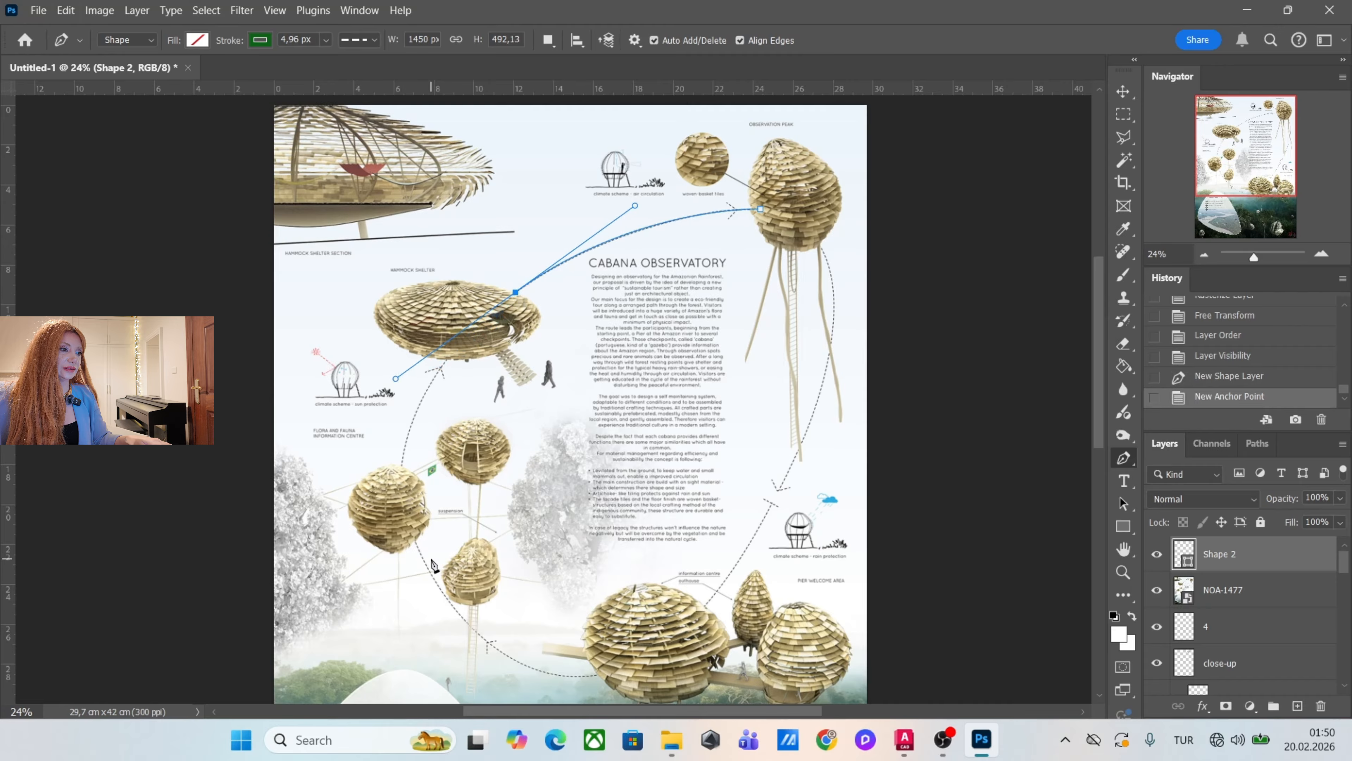
drag(439, 585, 506, 661)
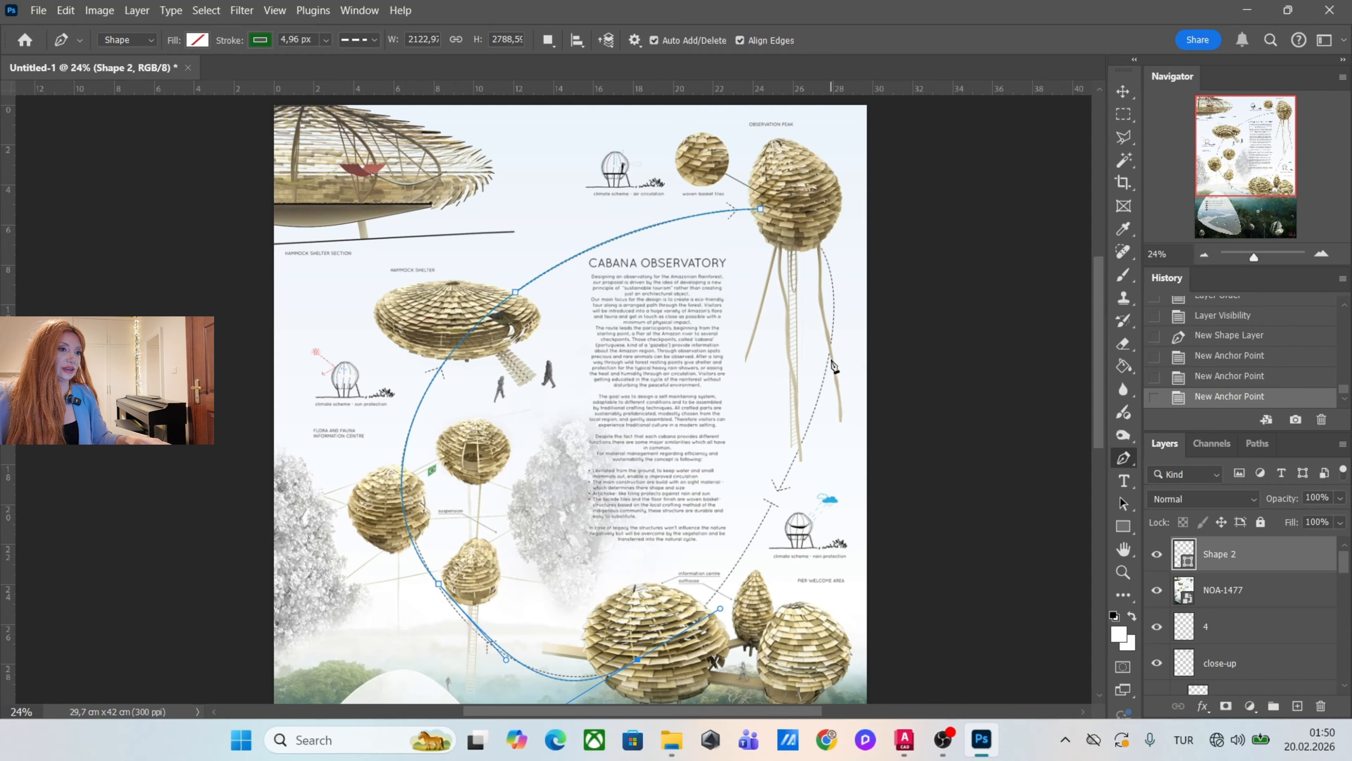
drag(831, 360, 832, 253)
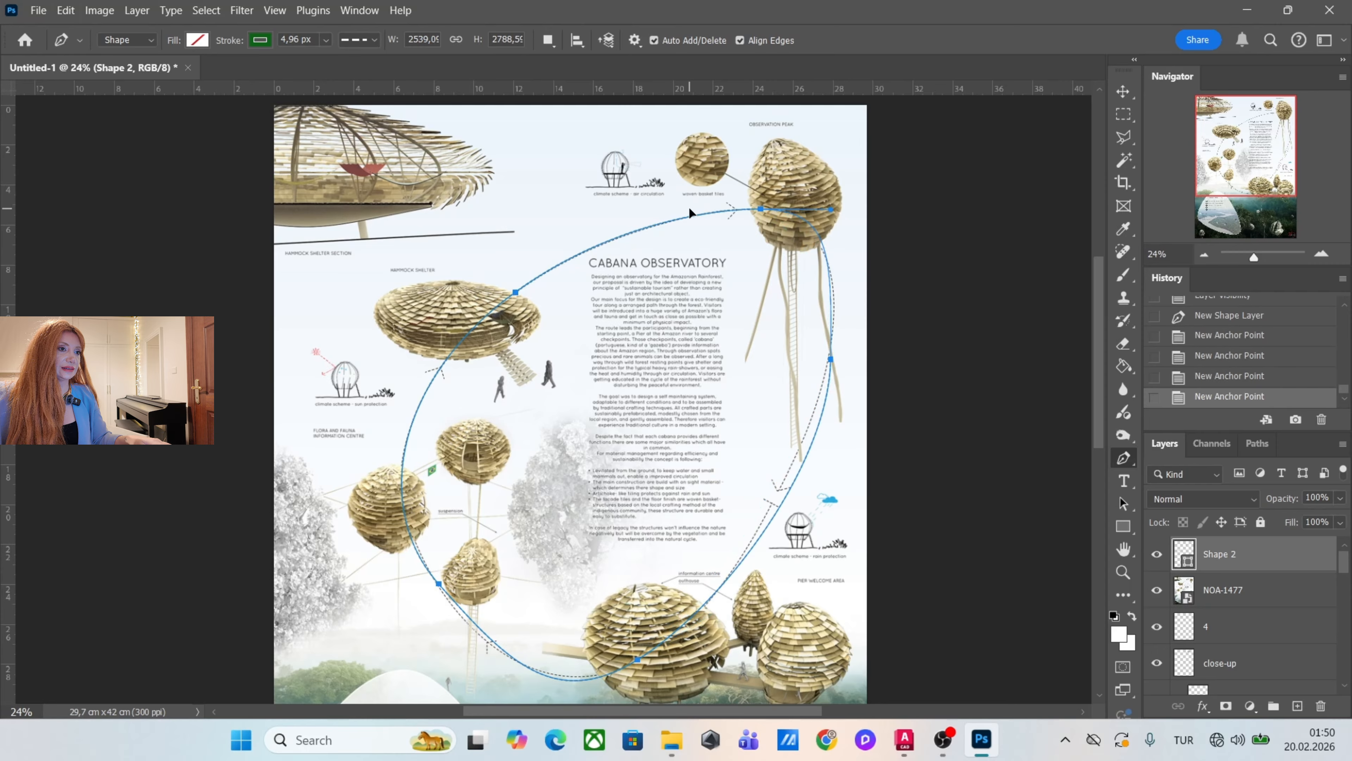
scroll(851, 368, up, 8)
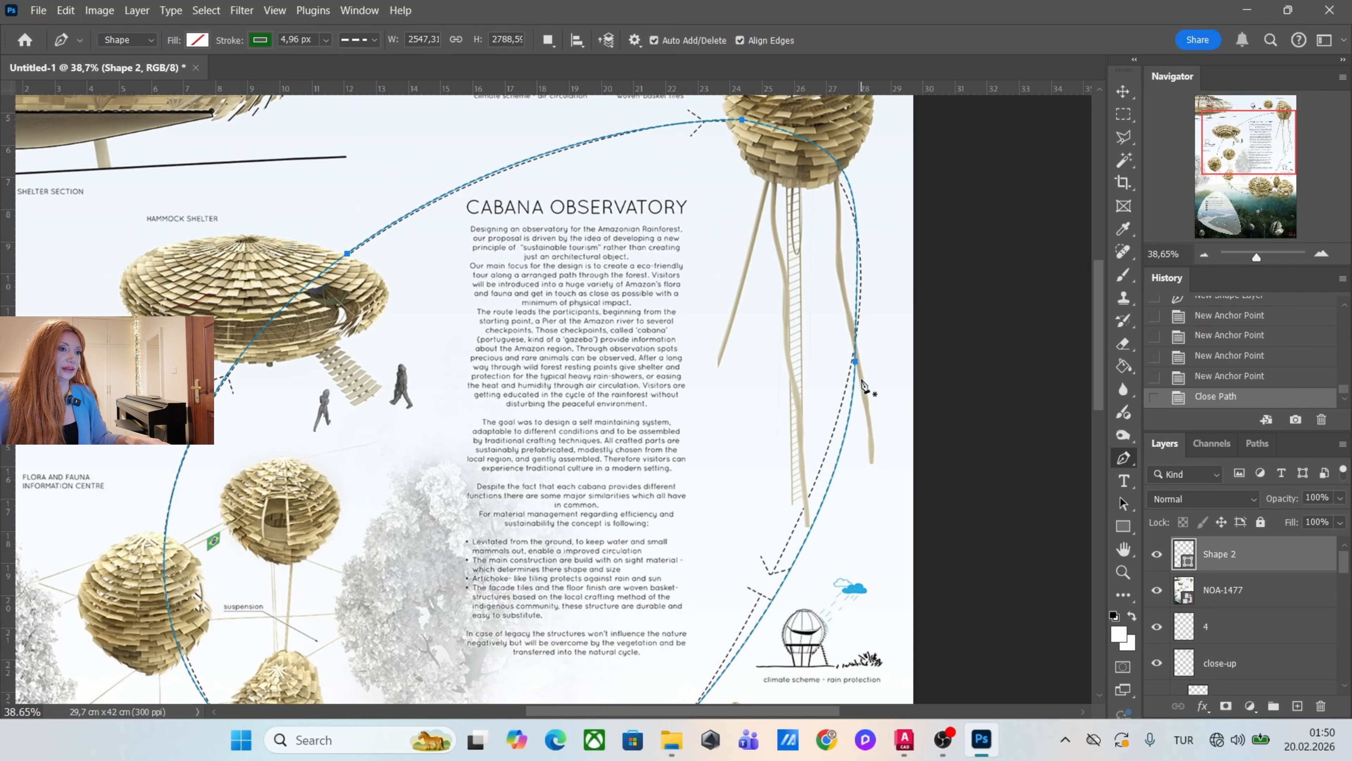
scroll(875, 242, down, 4)
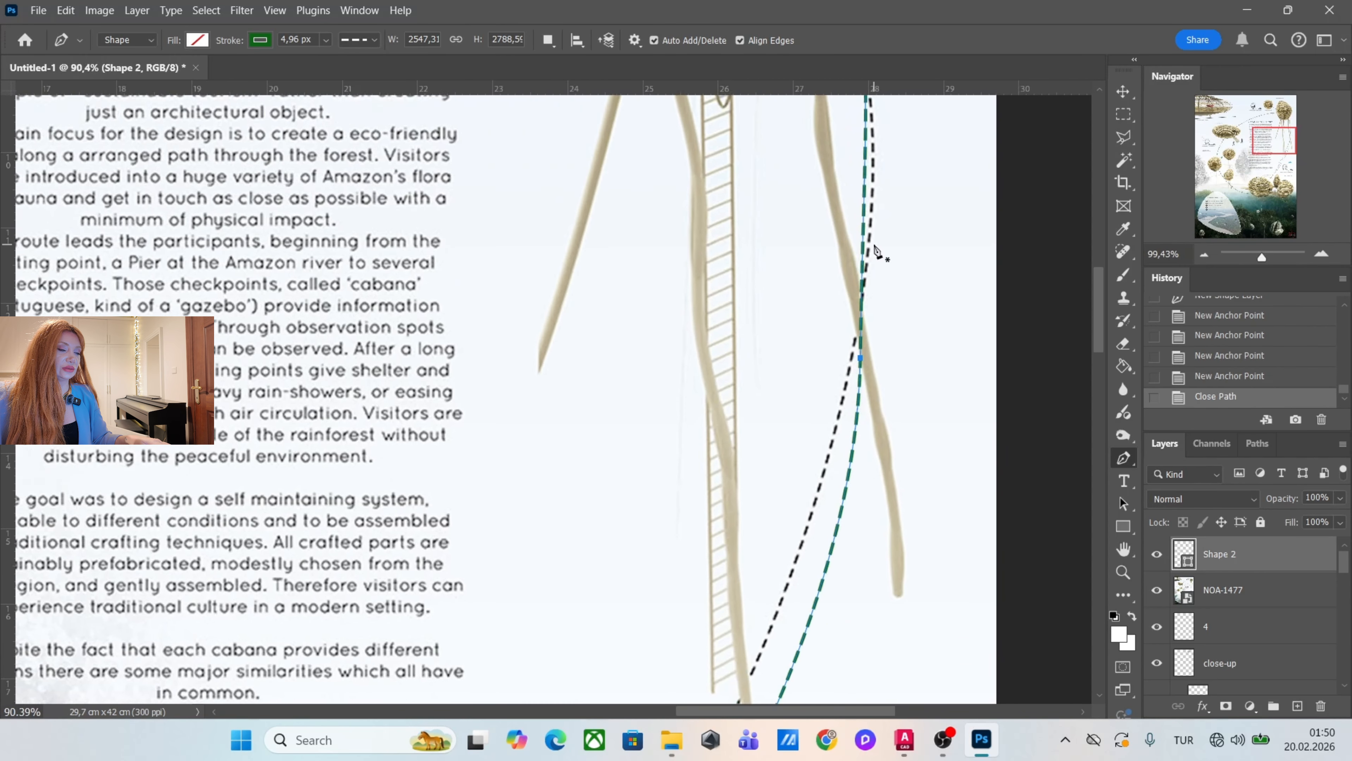
scroll(875, 236, up, 3)
scroll(817, 266, down, 1)
scroll(818, 266, down, 6)
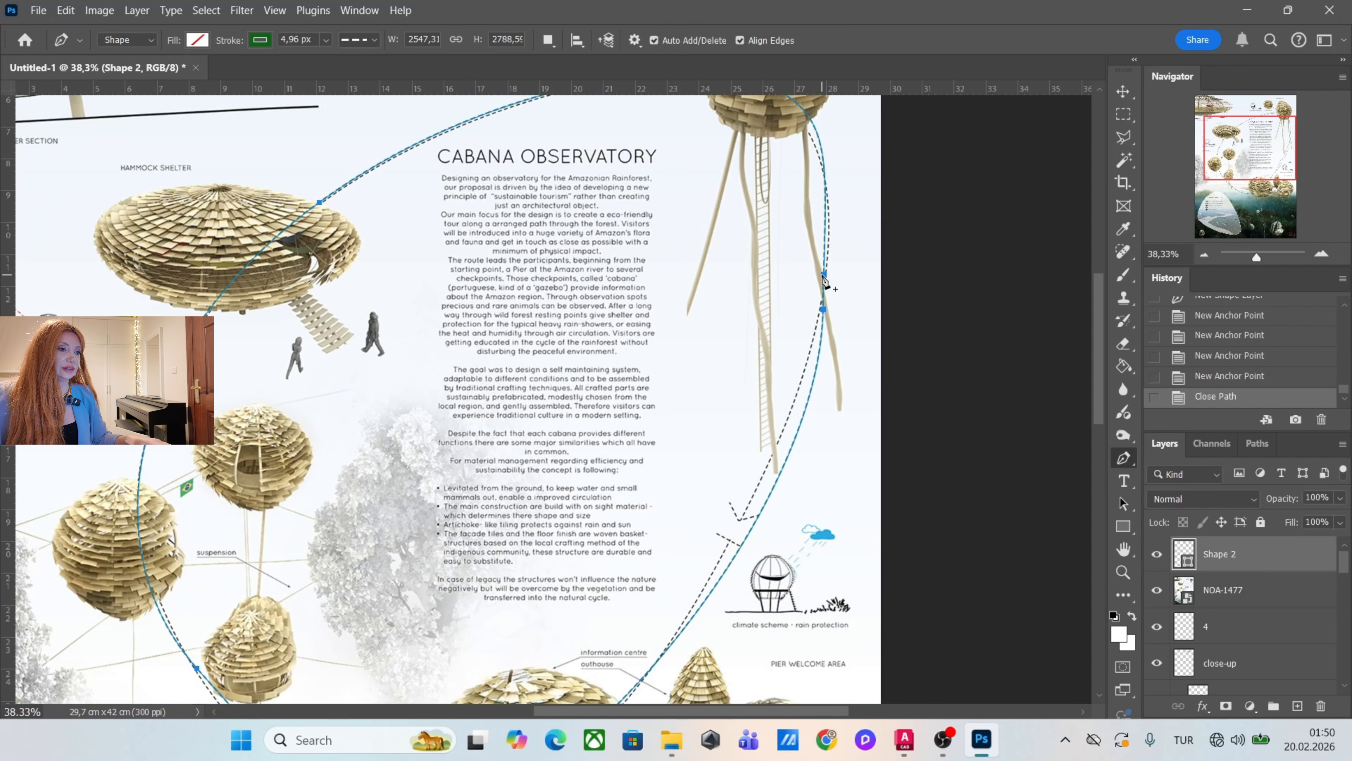
Rasterize the dashed route's shape layer and hide the NOA-1477 reference layer.
scroll(639, 373, up, 1)
right_click(1260, 554)
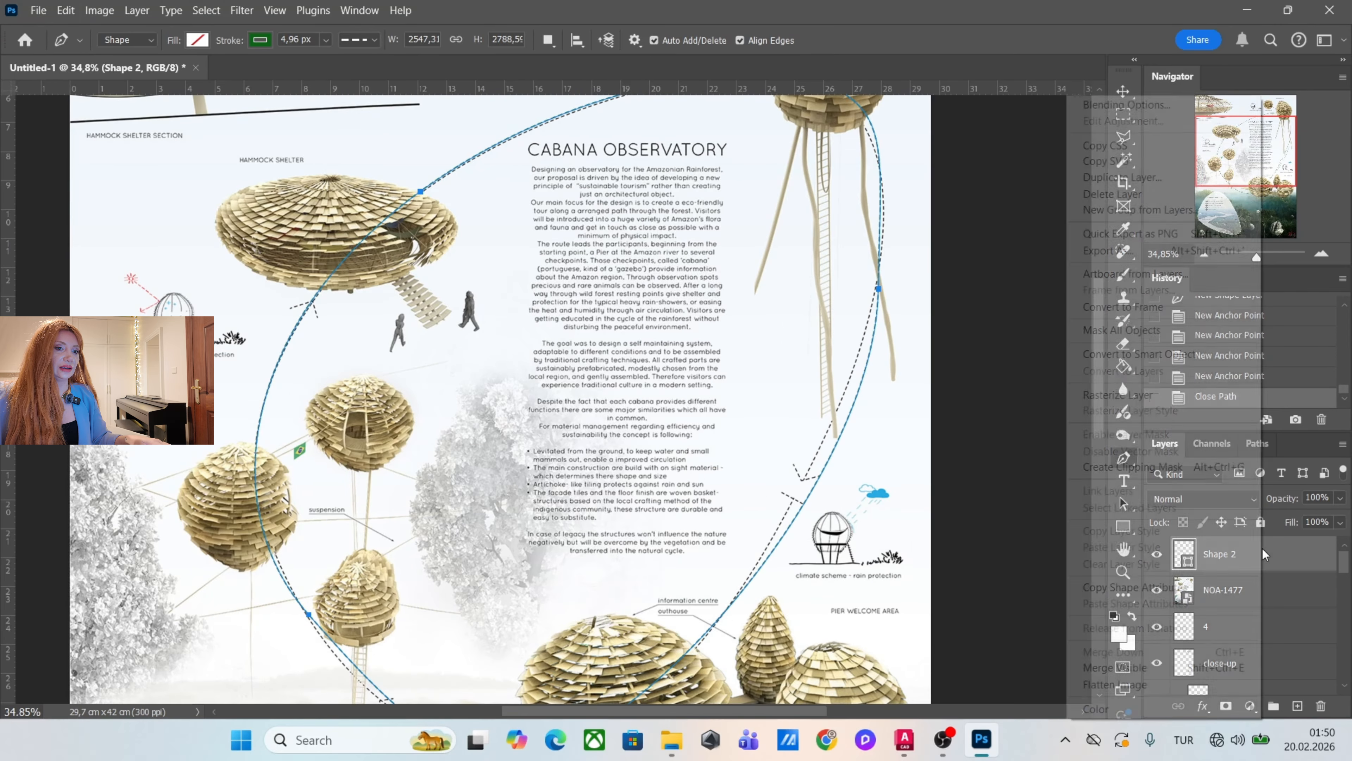
click(1118, 395)
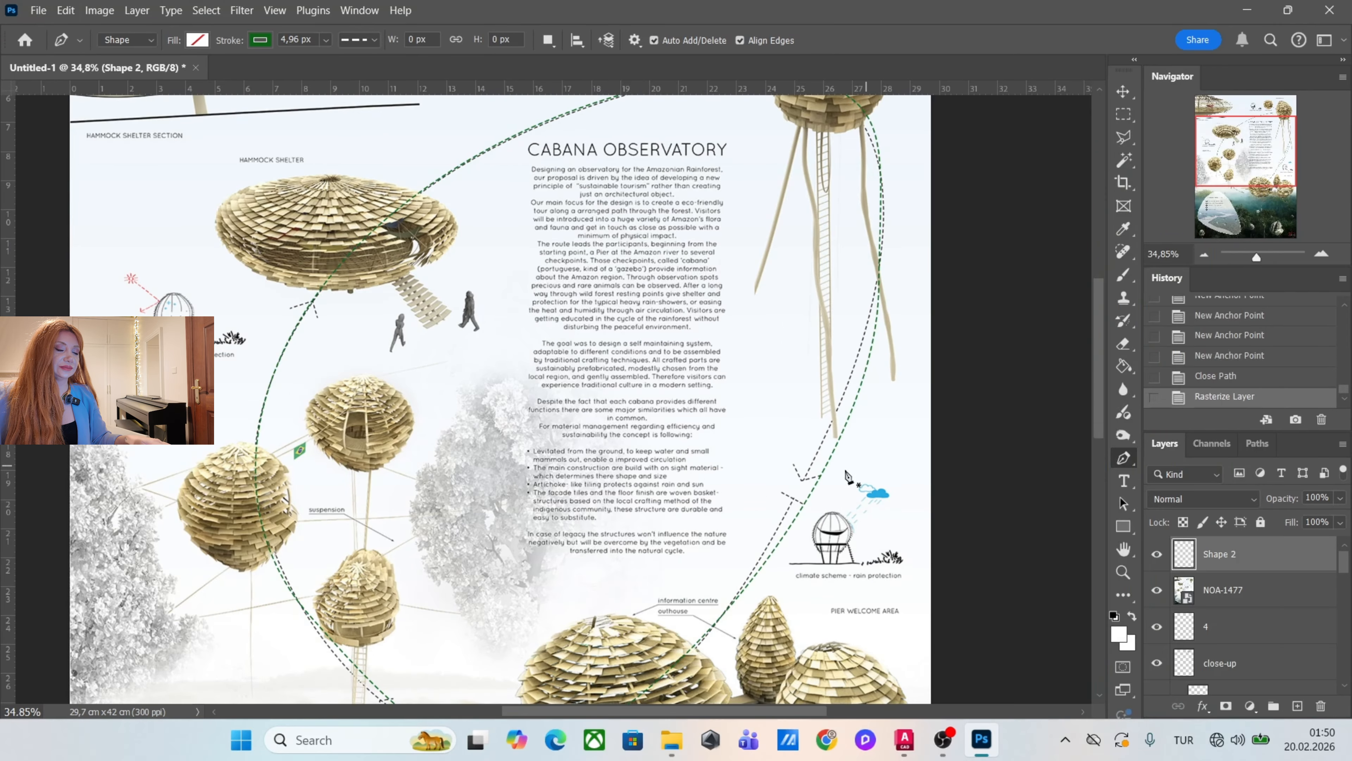
scroll(776, 425, down, 4)
scroll(776, 425, down, 1)
scroll(780, 479, up, 2)
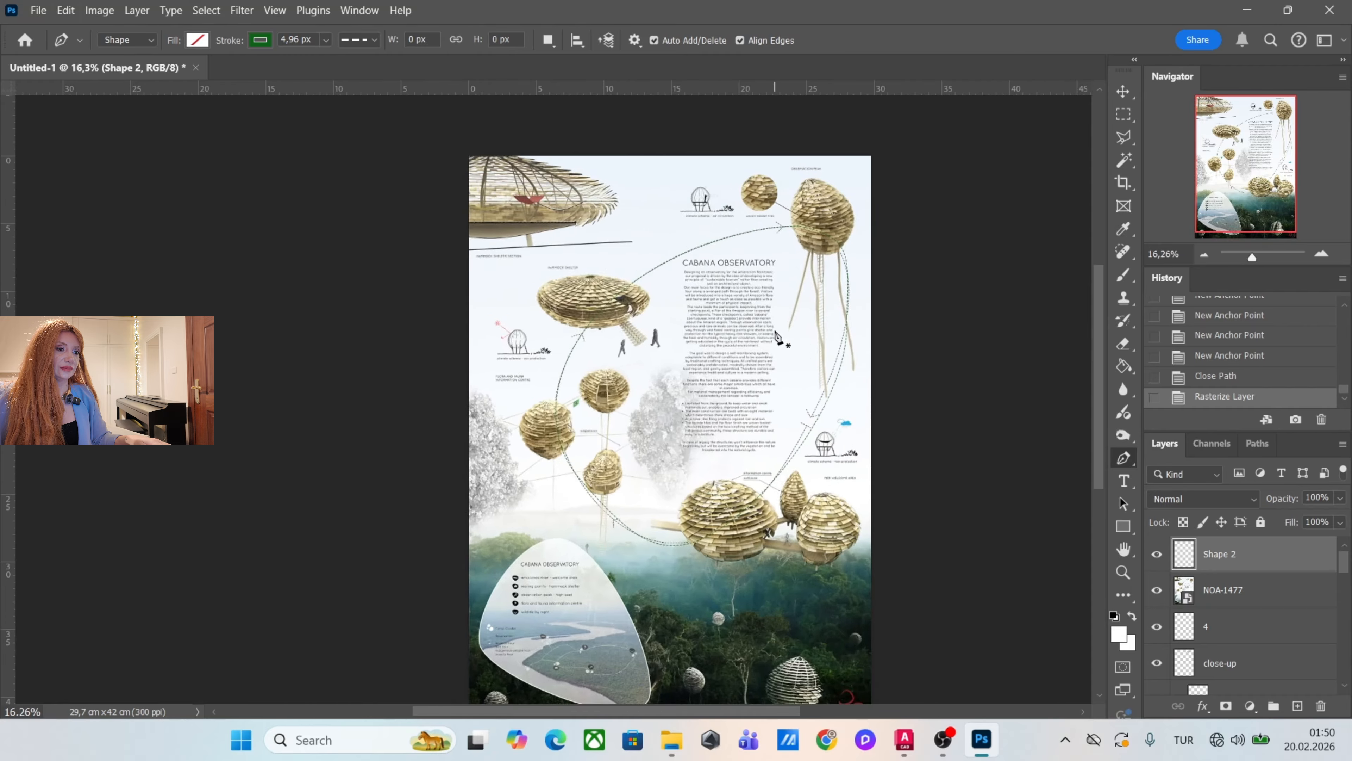
click(1157, 594)
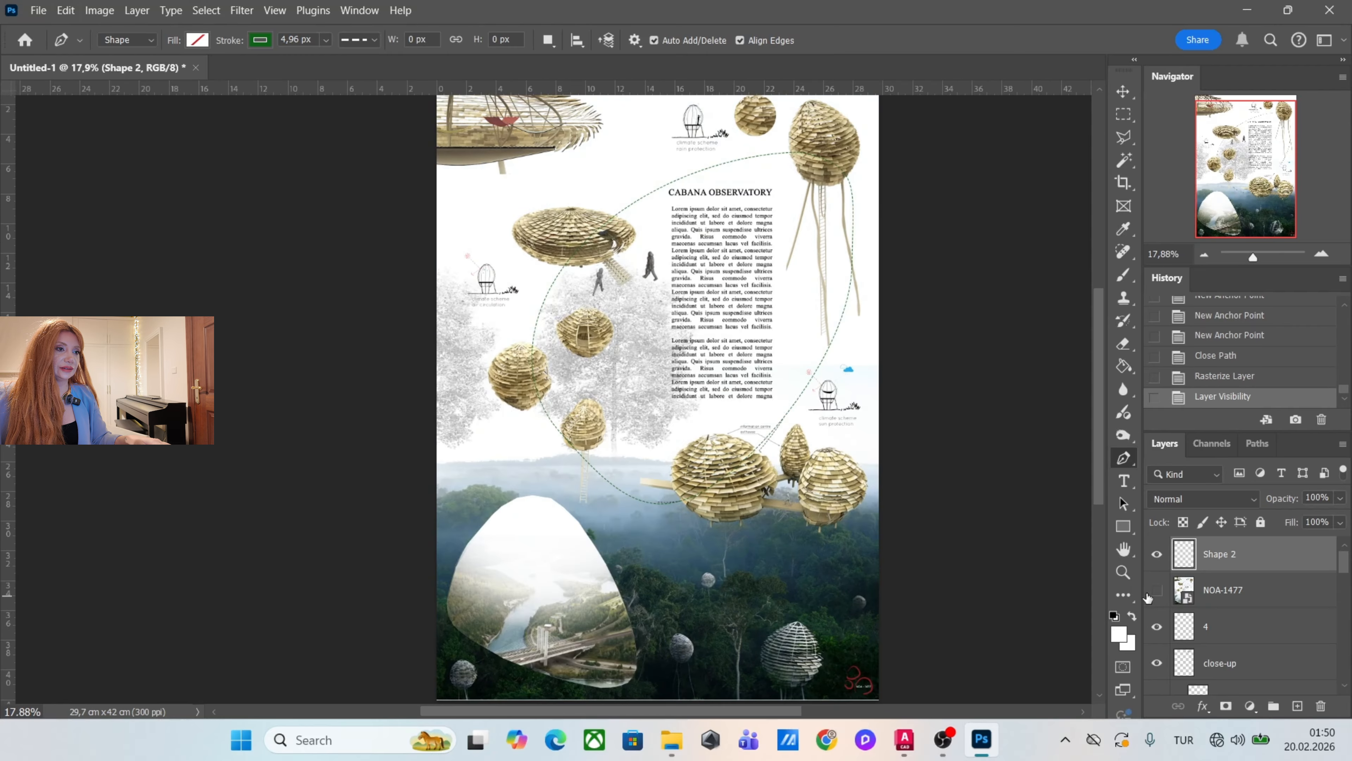
scroll(788, 432, down, 1)
scroll(789, 433, up, 4)
scroll(788, 432, up, 3)
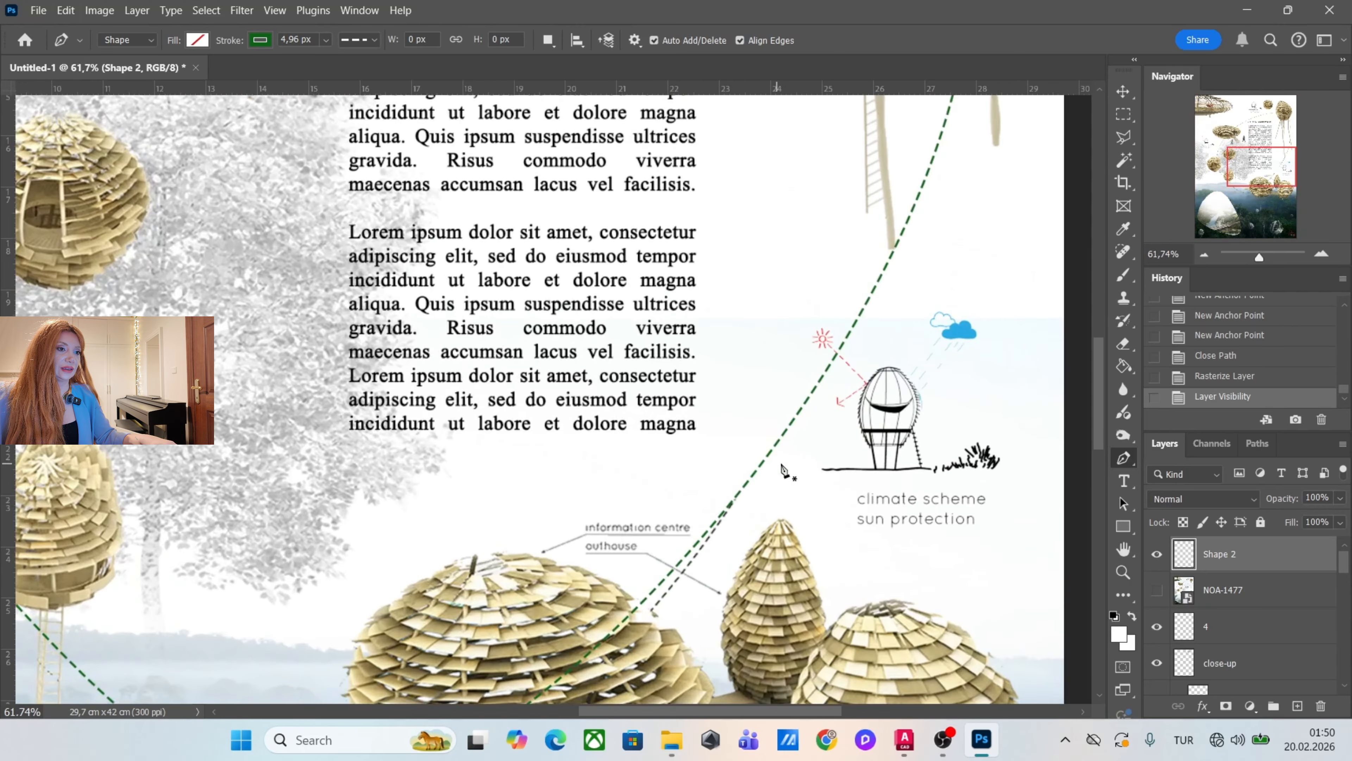
Add a Color Overlay layer style to the route layer, Shape 2, in dark grey #535453 at 100% opacity.
double_click(1294, 562)
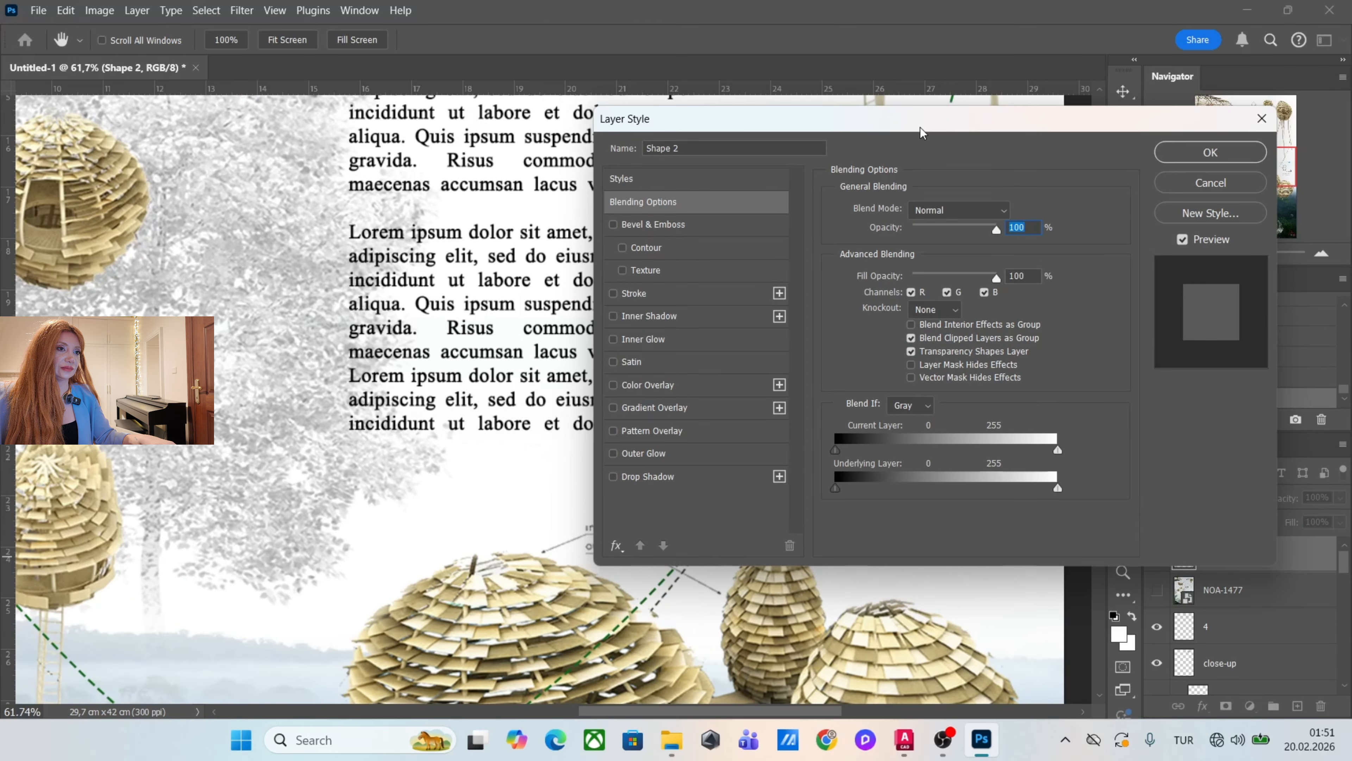
drag(923, 132, 1192, 172)
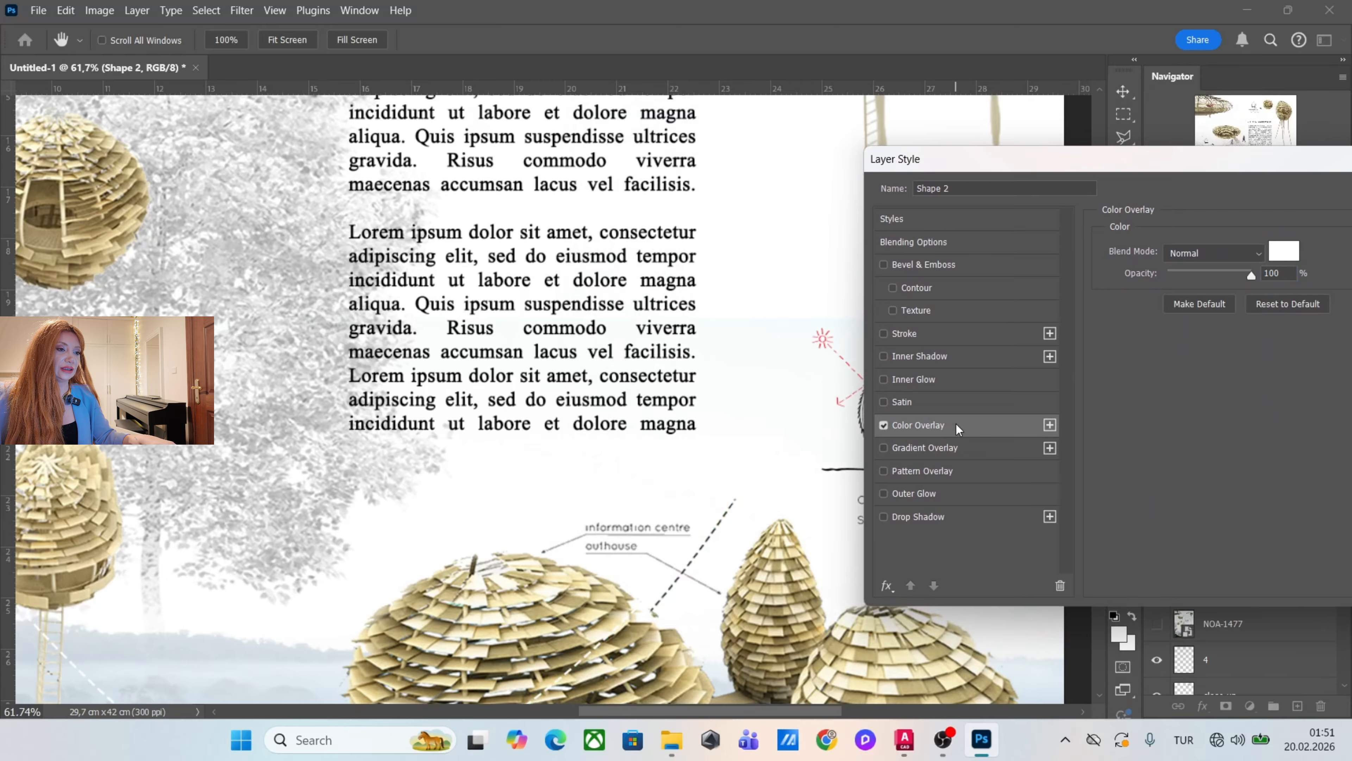
click(1277, 258)
click(973, 346)
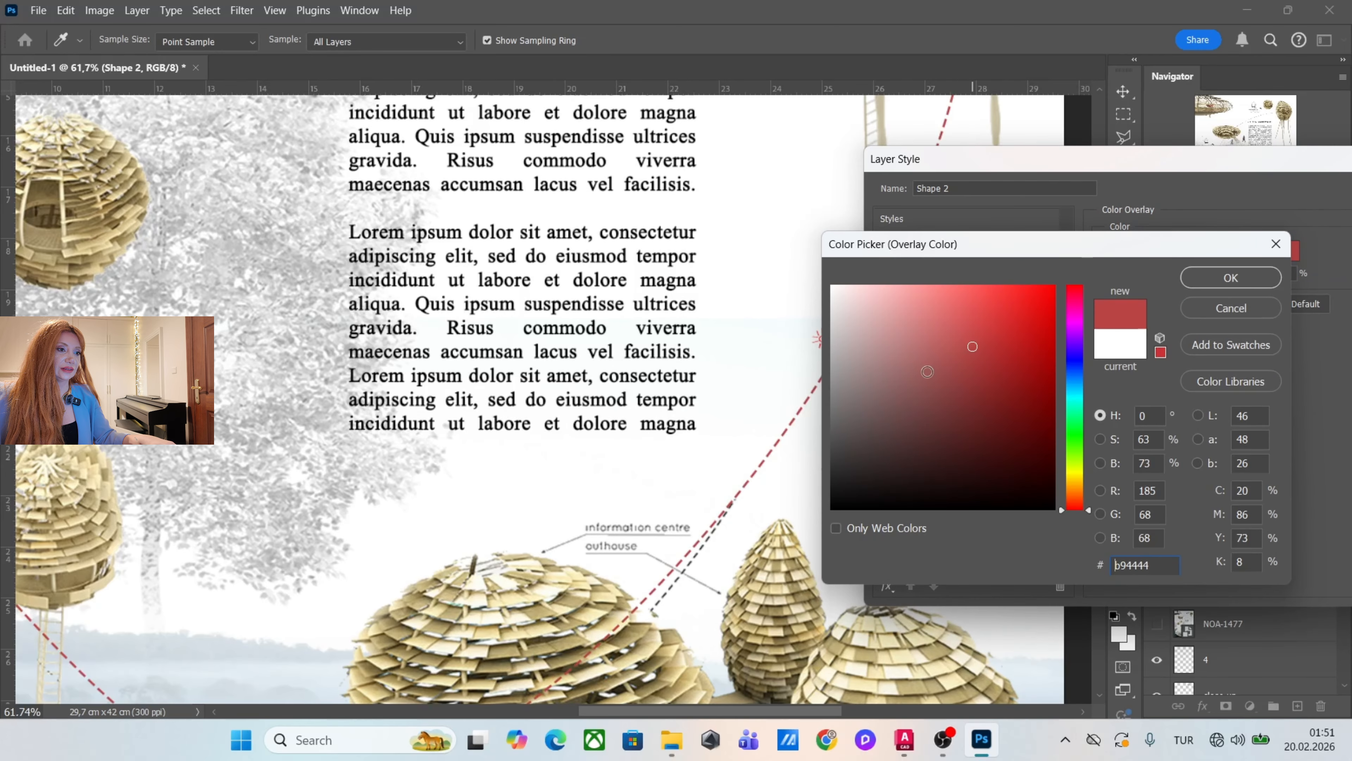
click(923, 327)
click(891, 291)
drag(1074, 397, 1075, 432)
text(535453)
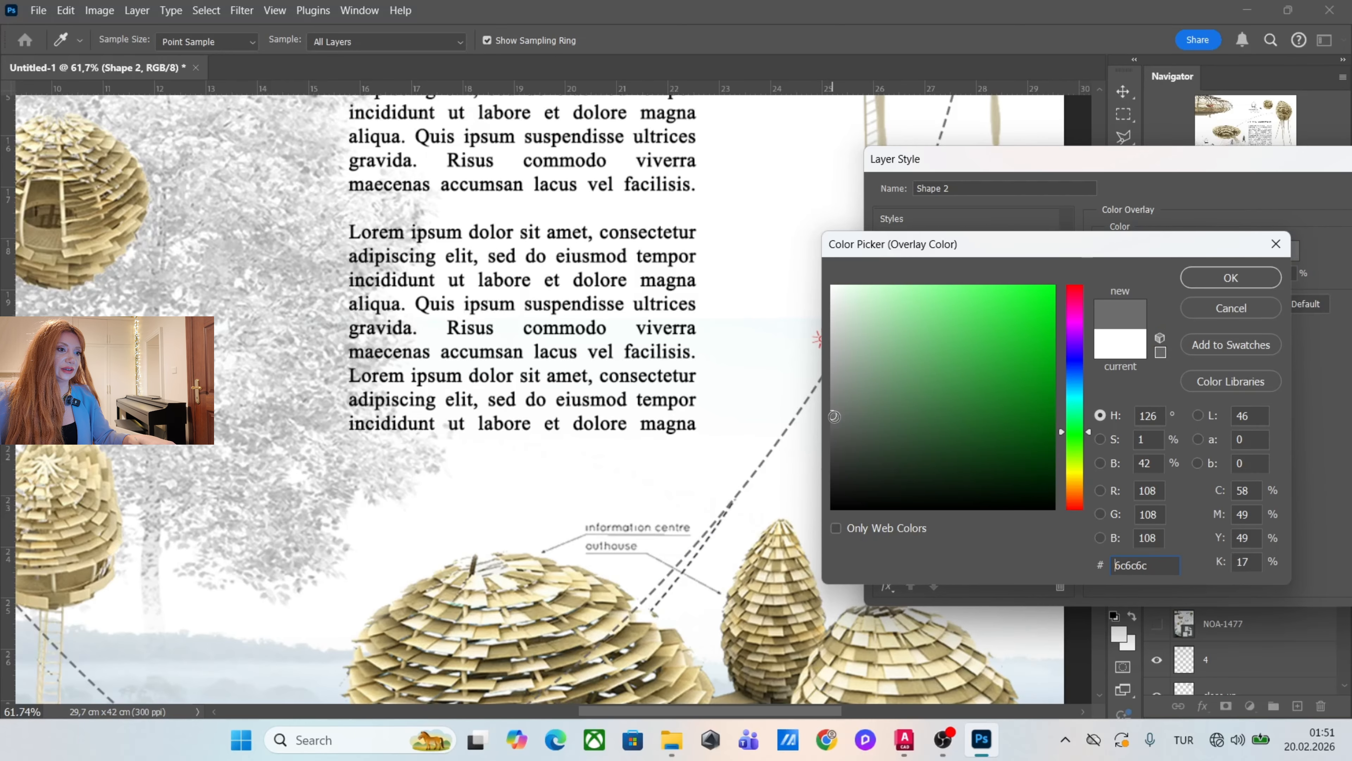
click(1207, 287)
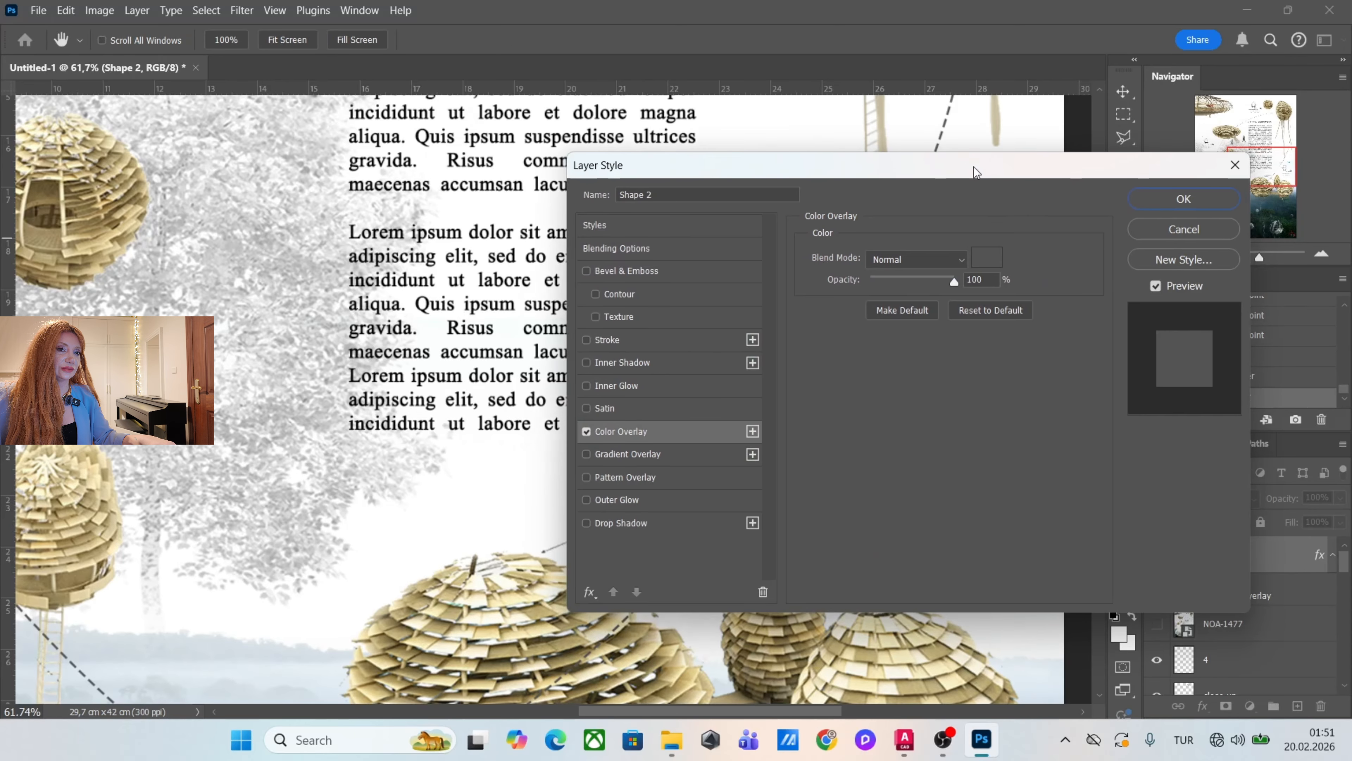
click(1159, 203)
scroll(701, 482, down, 5)
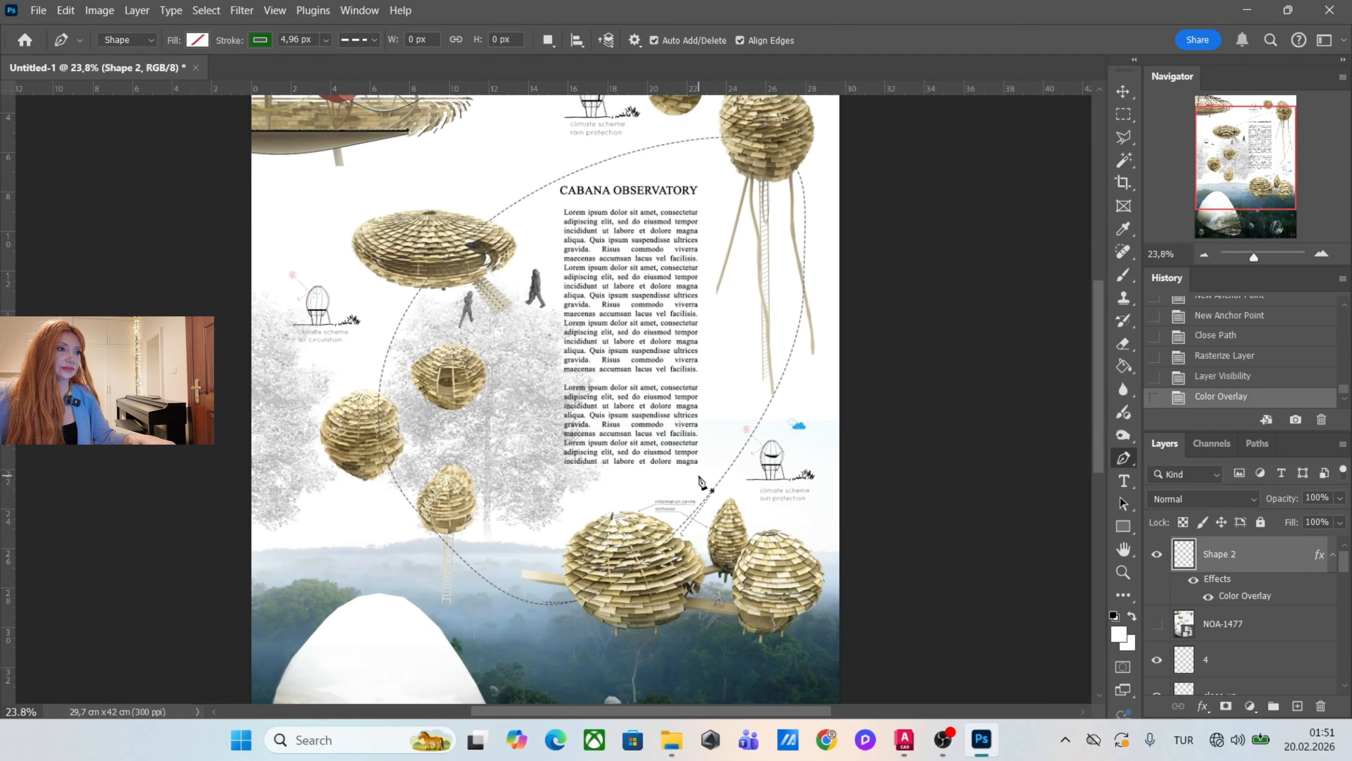
Show the NOA-1477 reference again and trace its dashed arrowhead beside the observation peak, about 61 × 100 px, as an open path.
scroll(647, 295, up, 2)
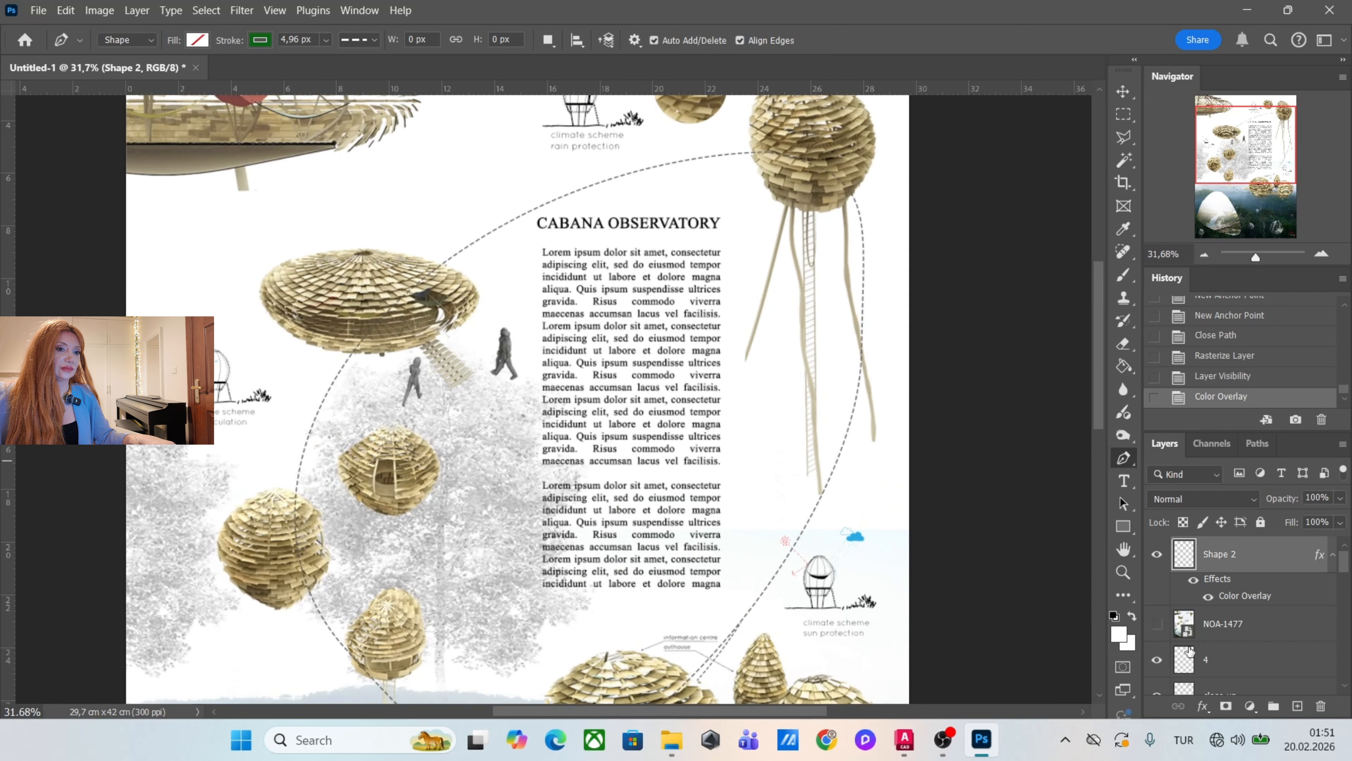
click(1157, 623)
scroll(756, 176, up, 6)
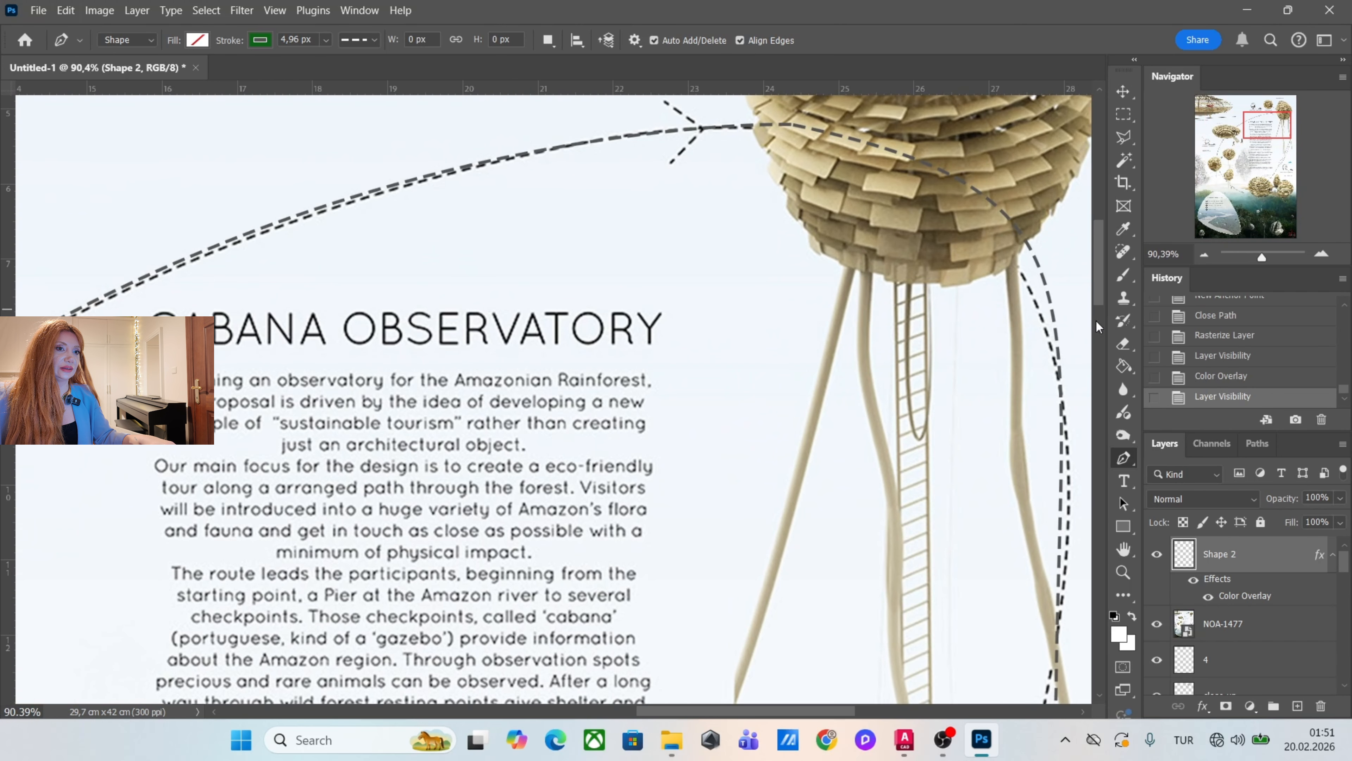
drag(1100, 274, 1100, 235)
scroll(703, 421, up, 1)
click(659, 391)
click(702, 421)
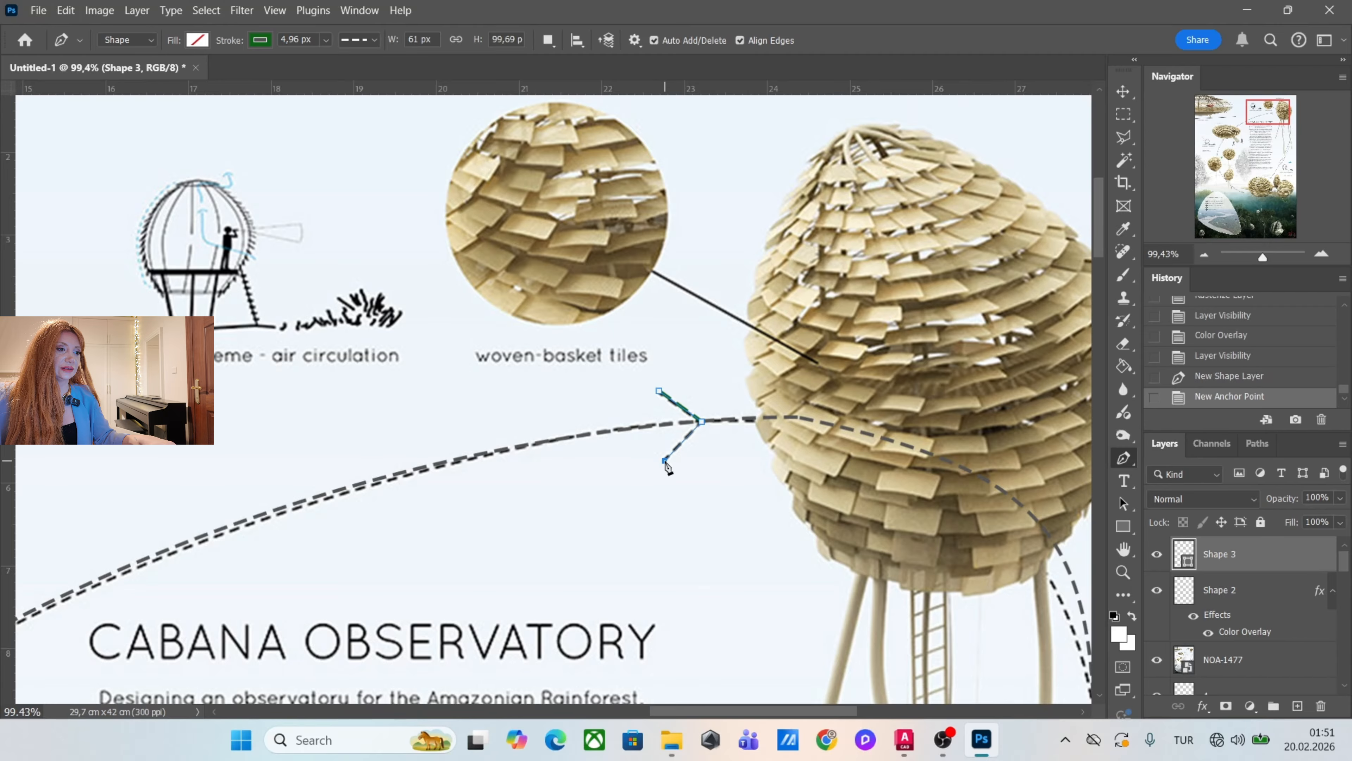
click(665, 460)
scroll(666, 462, up, 4)
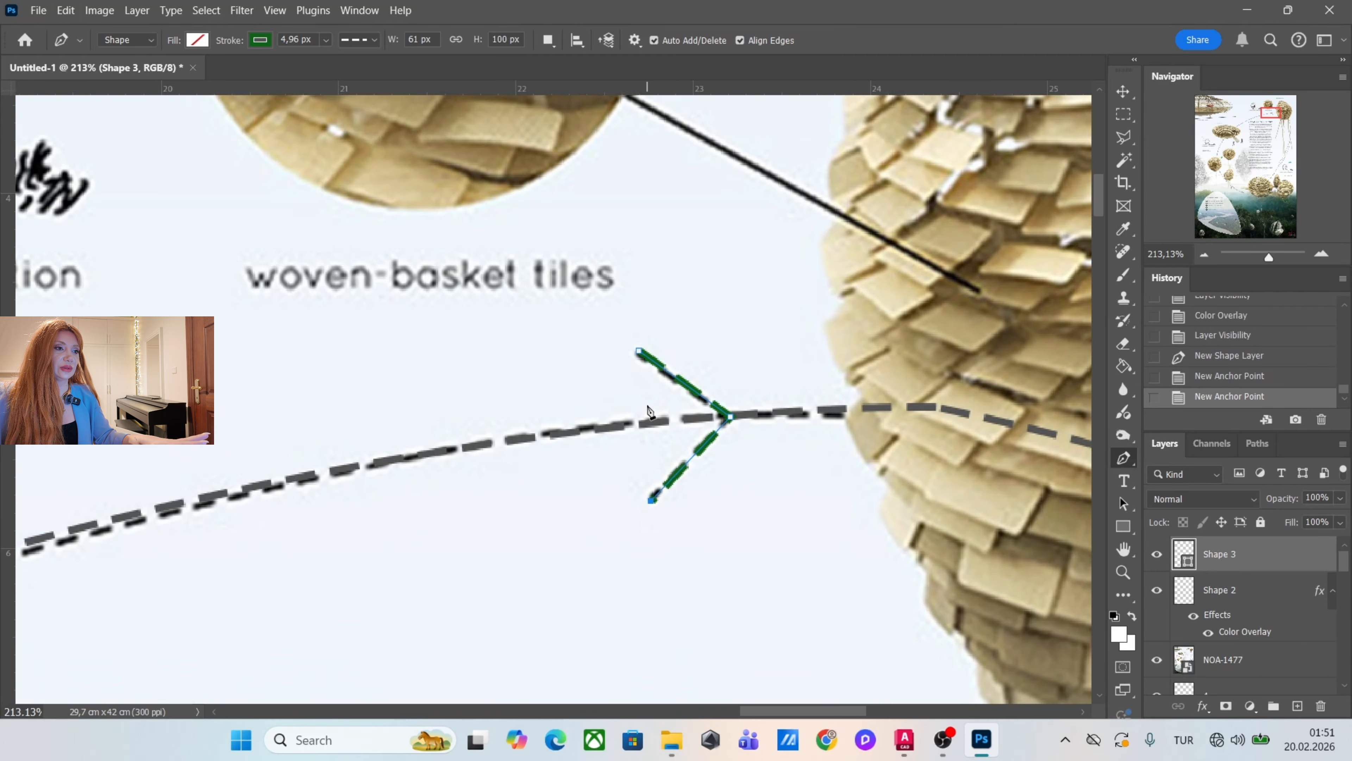
scroll(649, 412, down, 3)
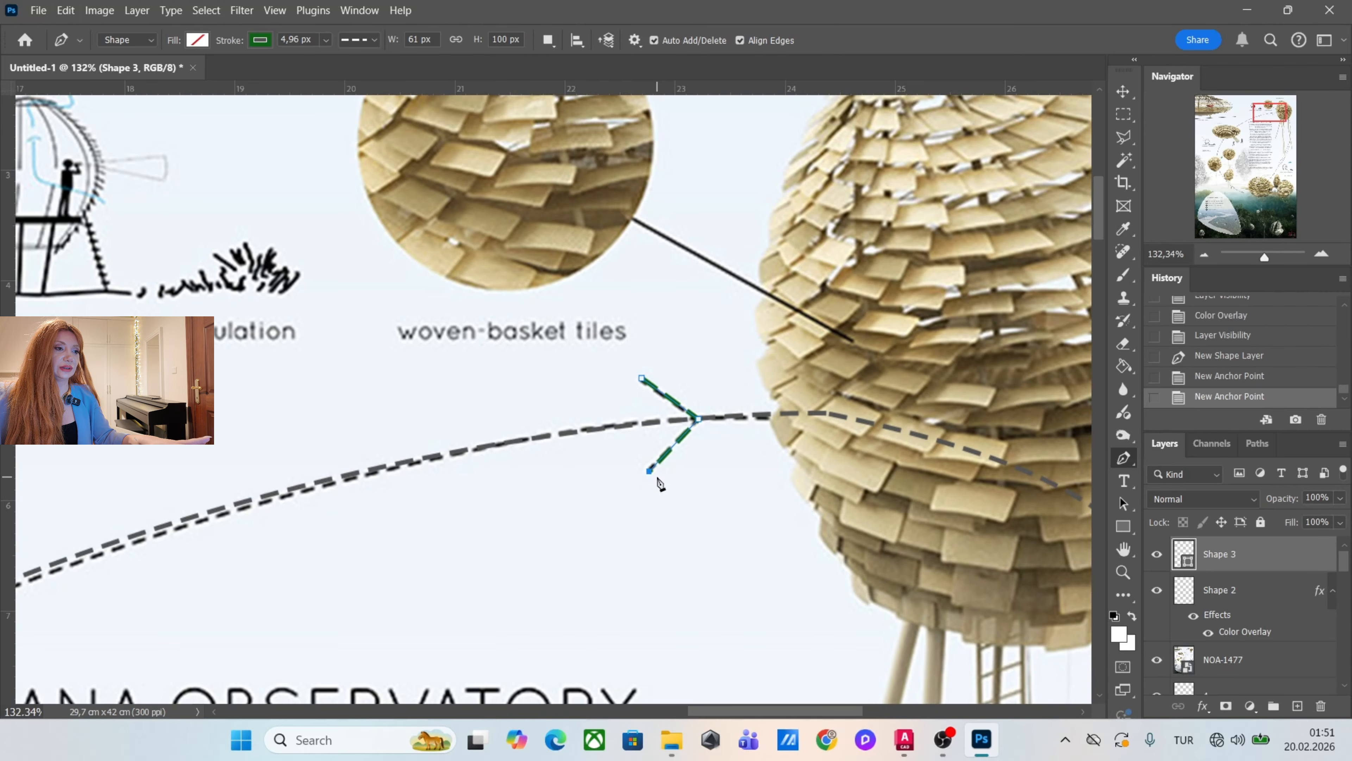
Rasterize the arrowhead's Shape 3 layer and copy the layer style from Shape 2 onto it.
right_click(1246, 571)
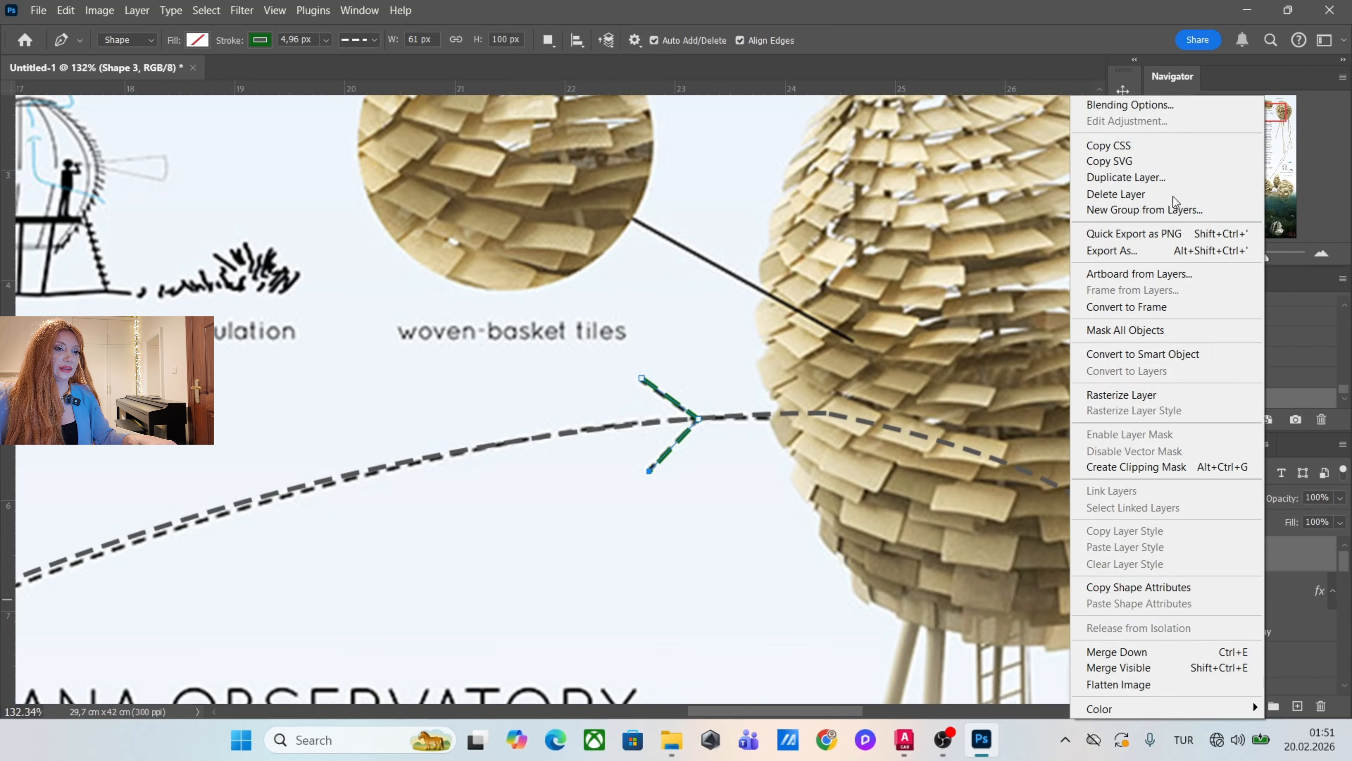
click(1096, 399)
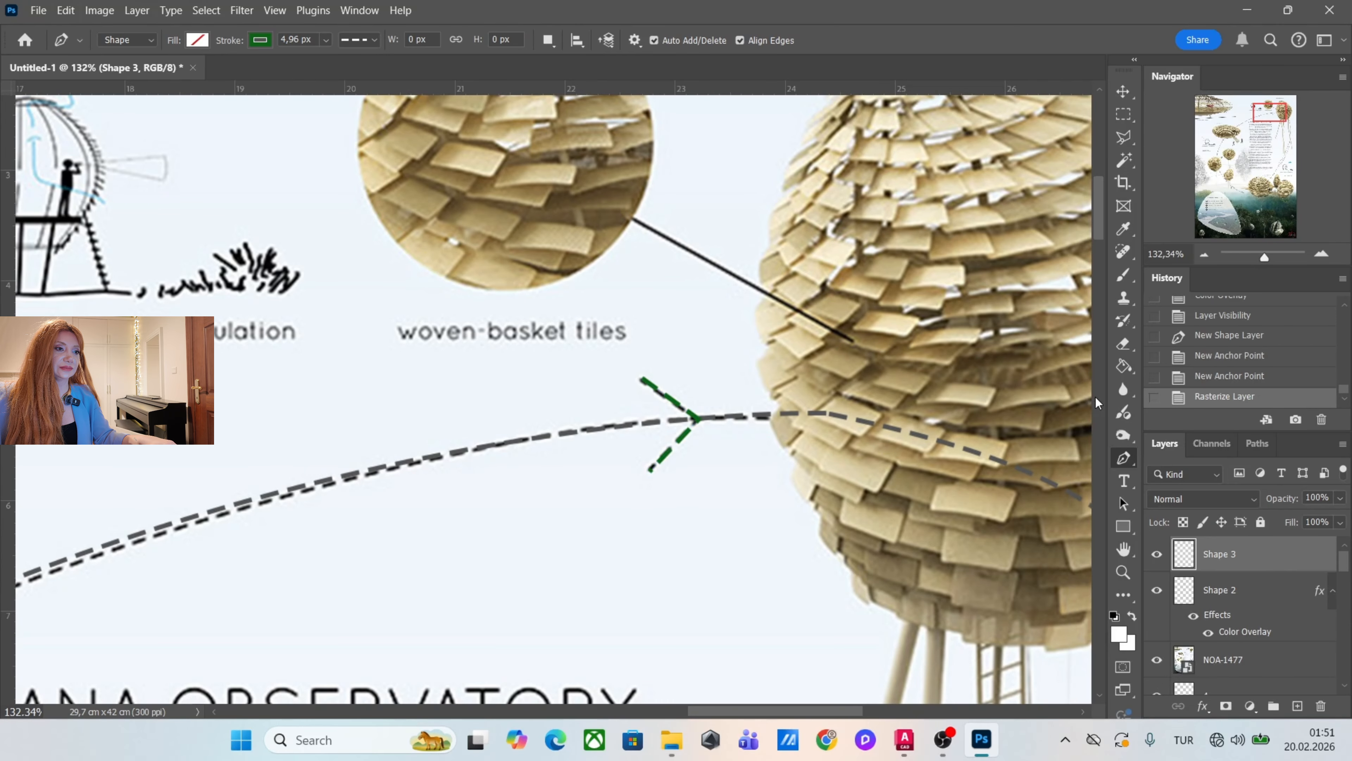
scroll(798, 356, down, 3)
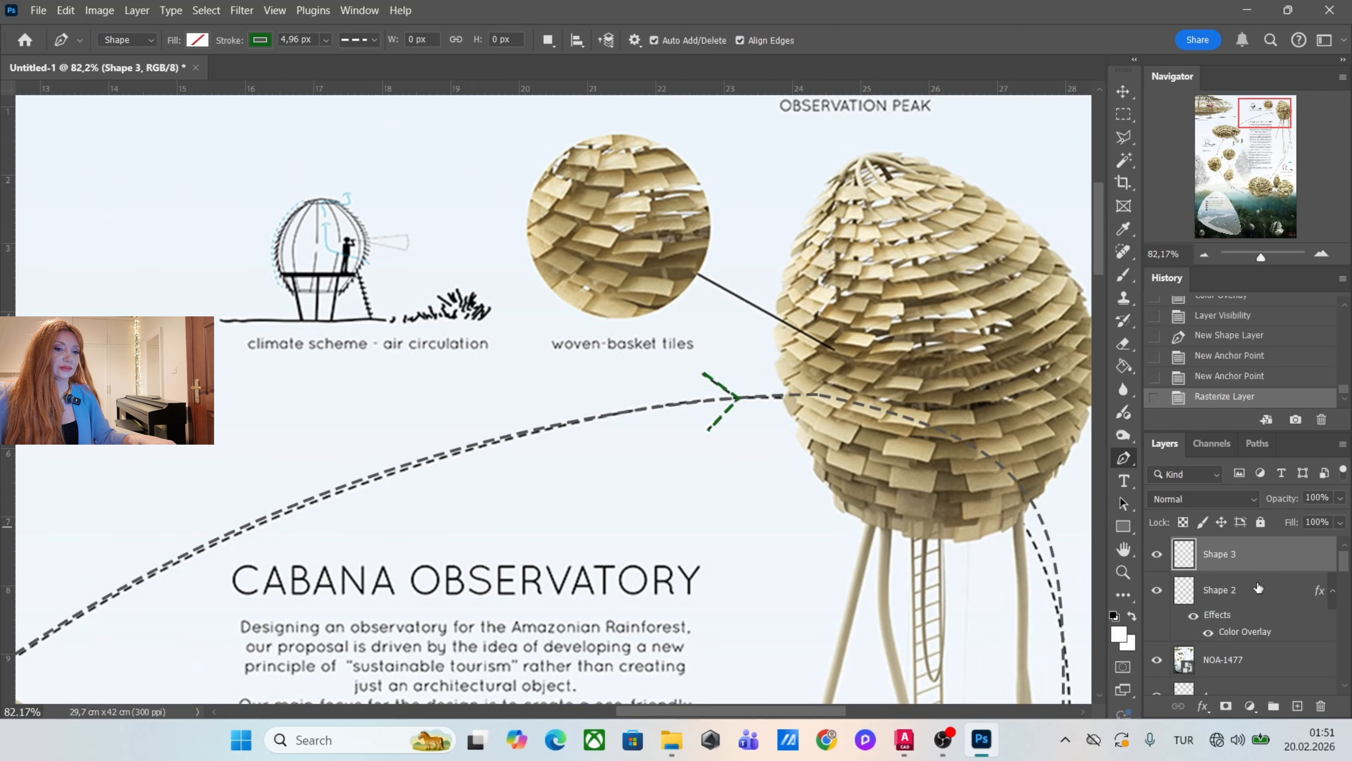
click(1259, 588)
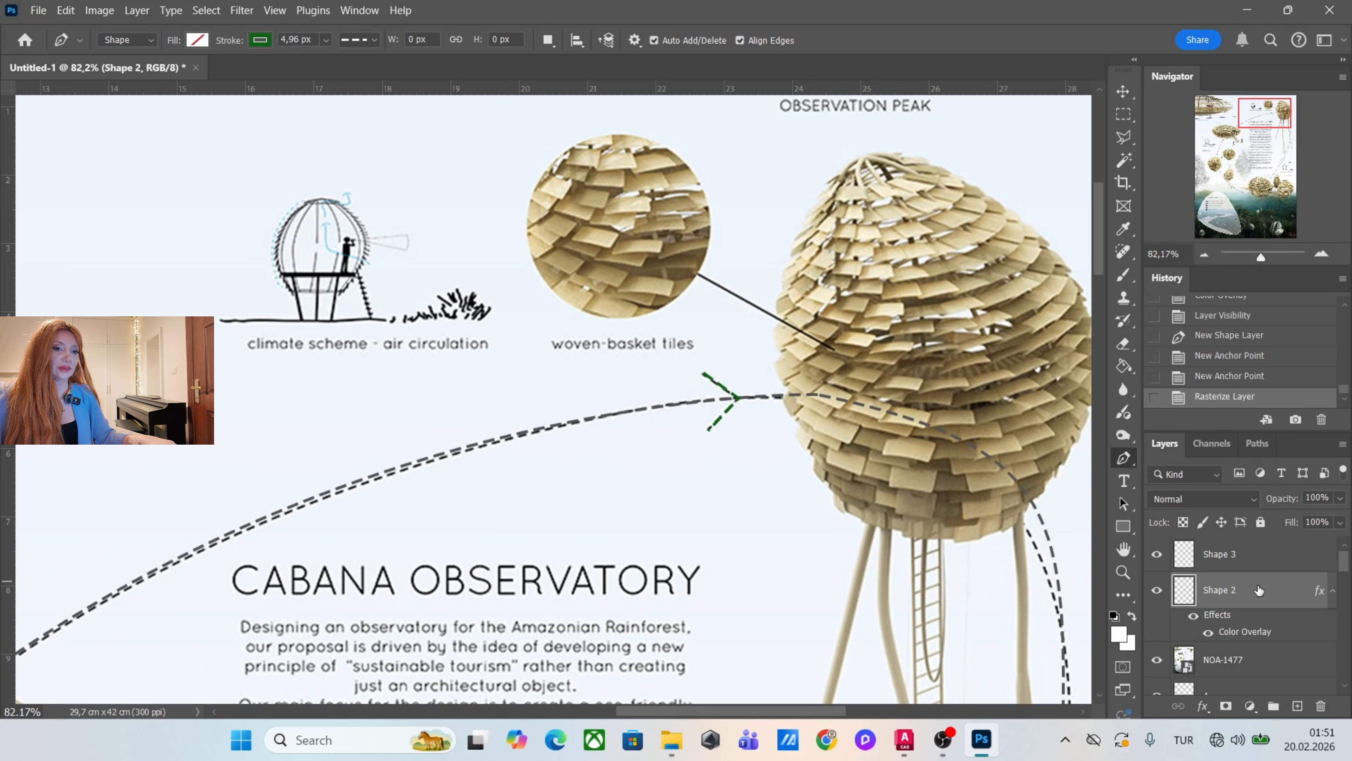
right_click(1293, 592)
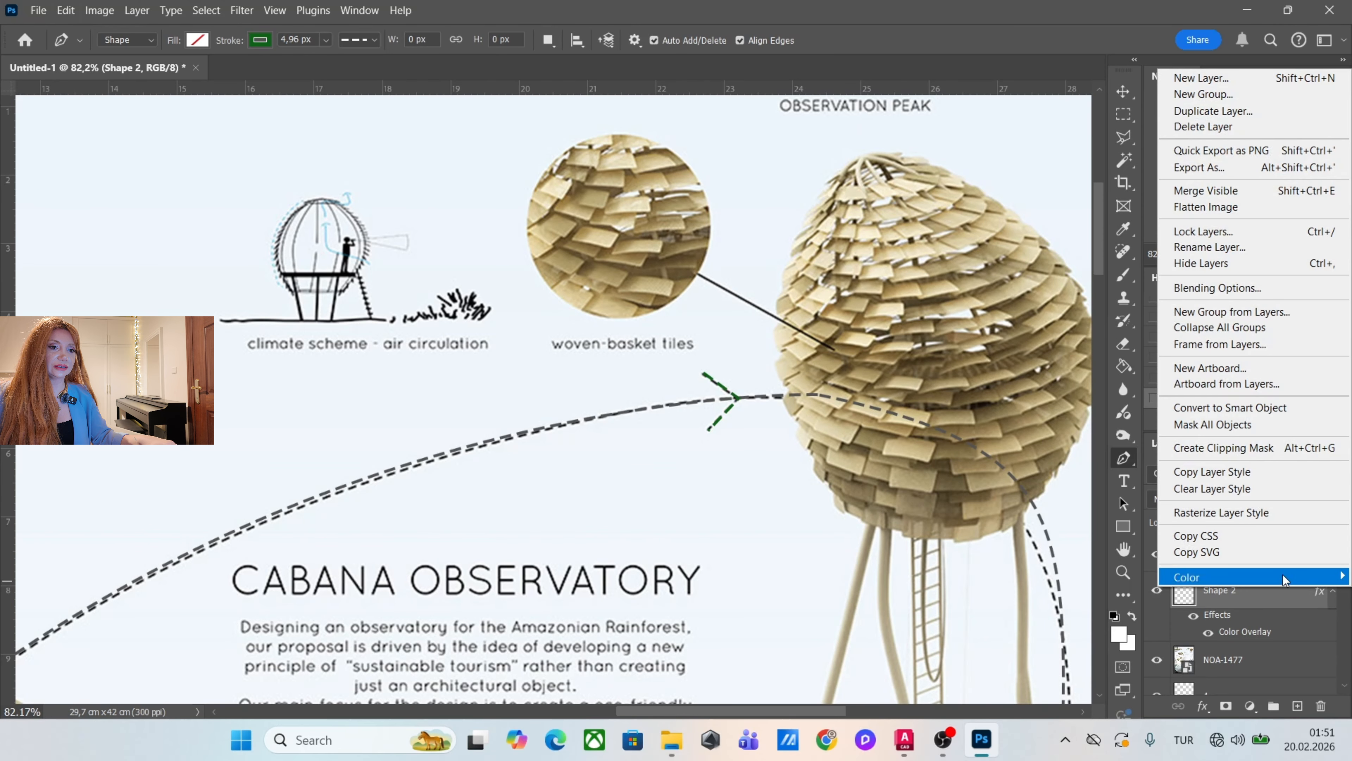
click(1224, 473)
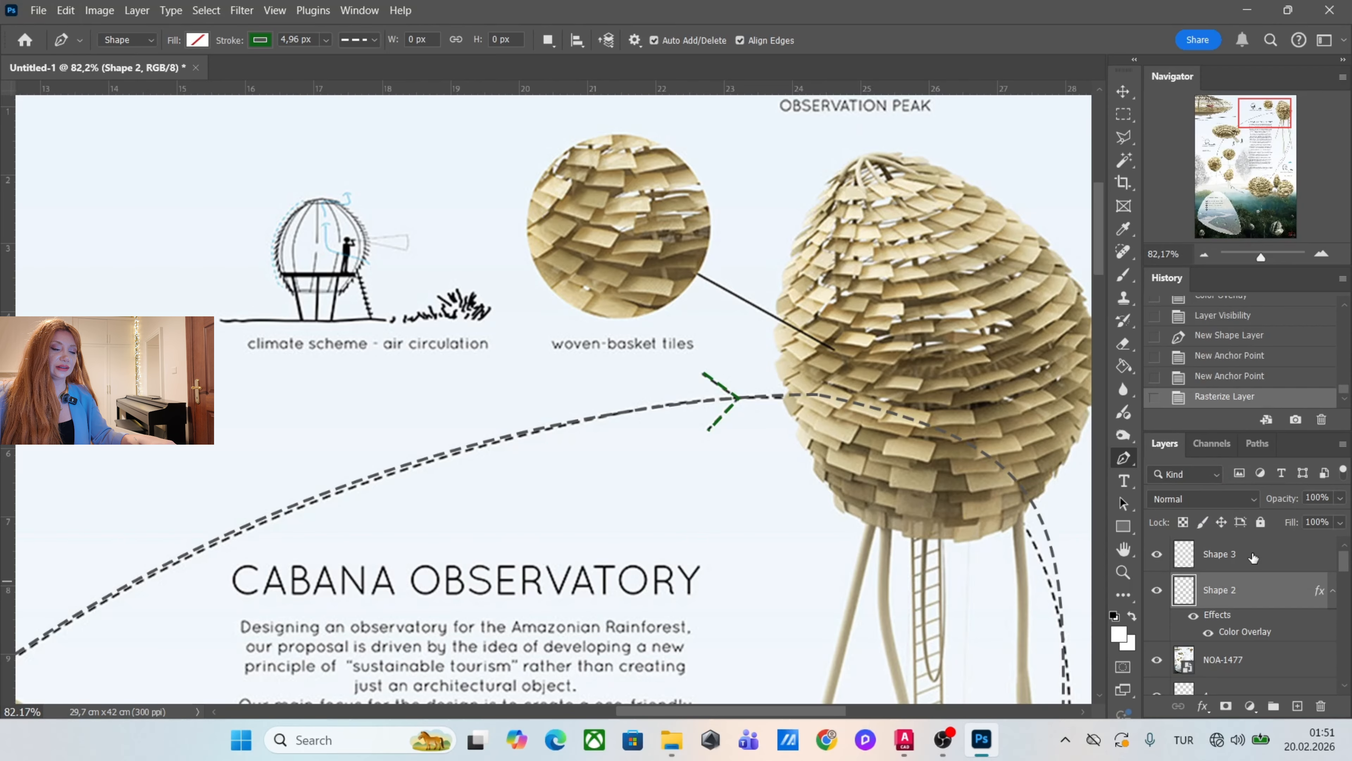
click(1253, 557)
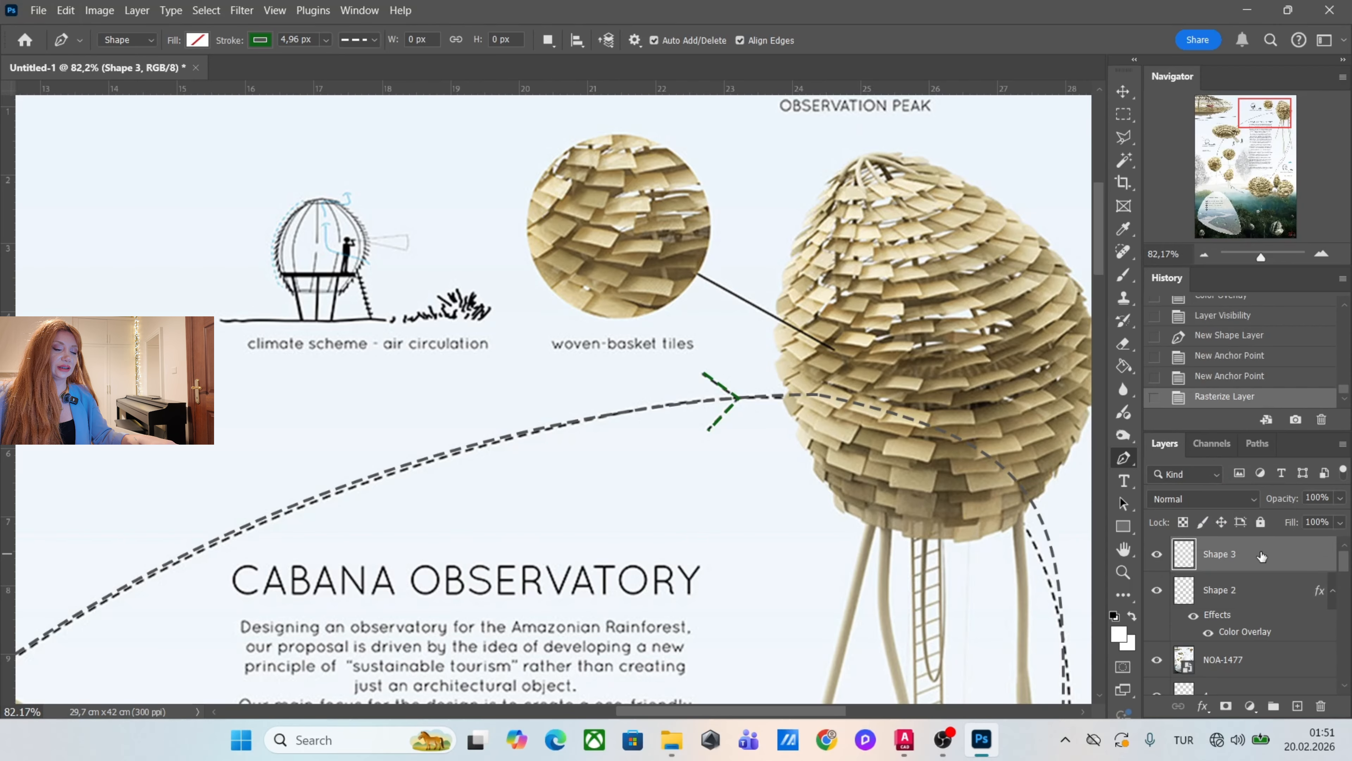
right_click(1261, 556)
click(1219, 477)
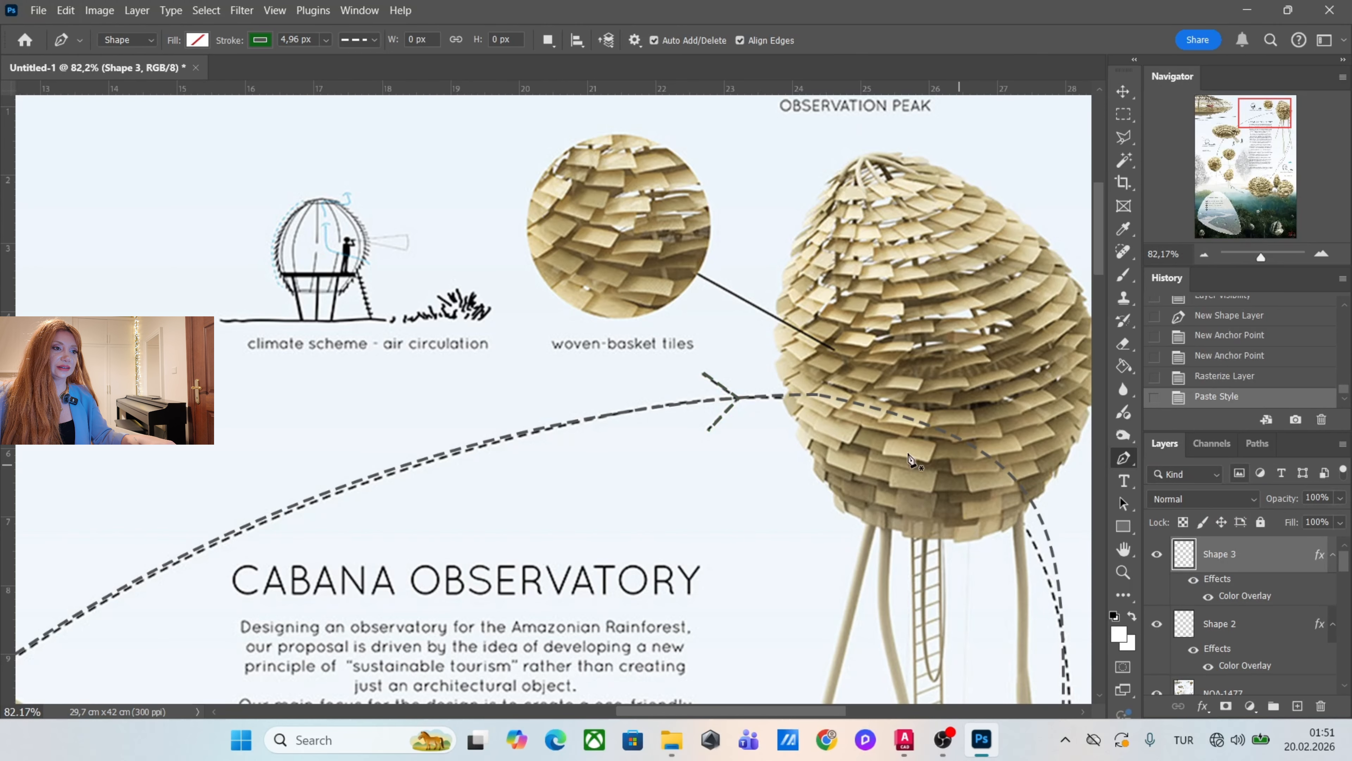
scroll(910, 459, down, 10)
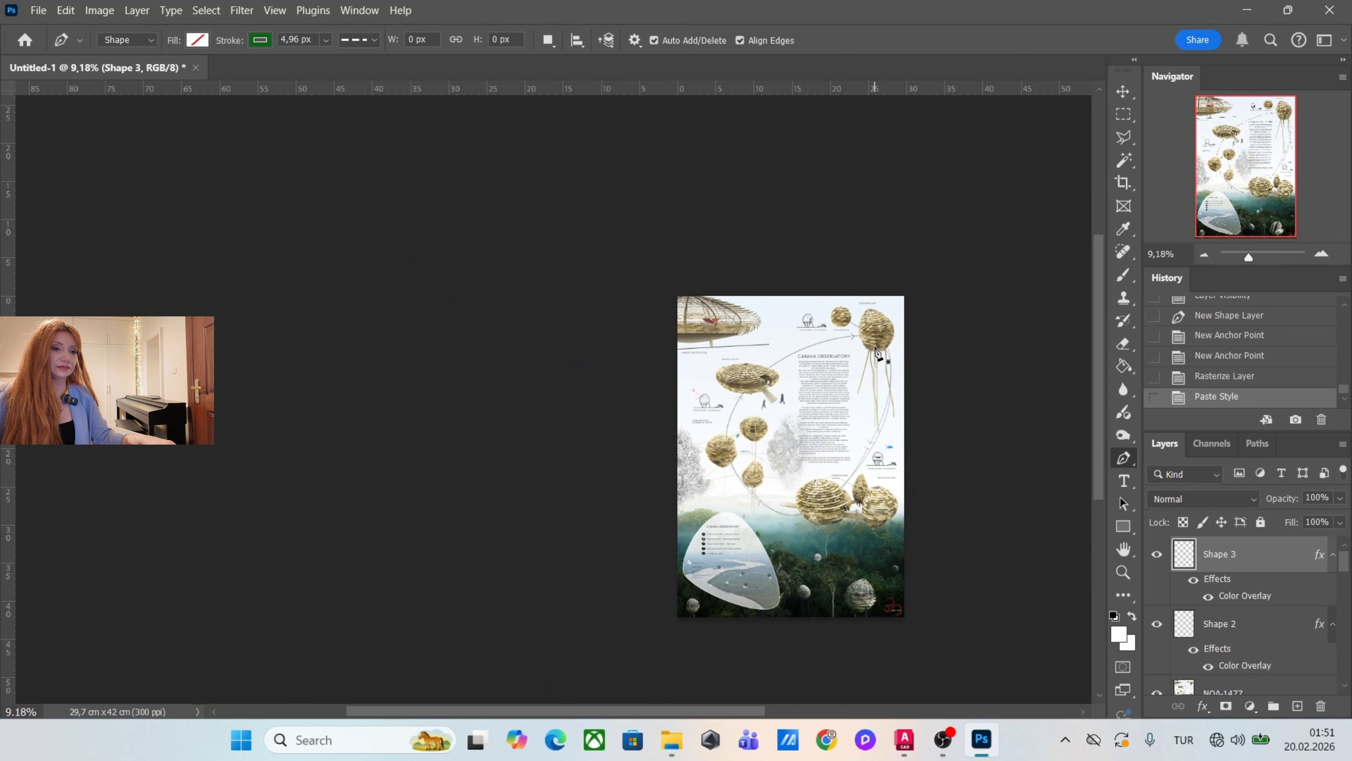
Move the NOA-1477 reference layer to the top of the layer stack and check its visibility off and on.
scroll(878, 509, up, 3)
drag(1219, 688, 1166, 557)
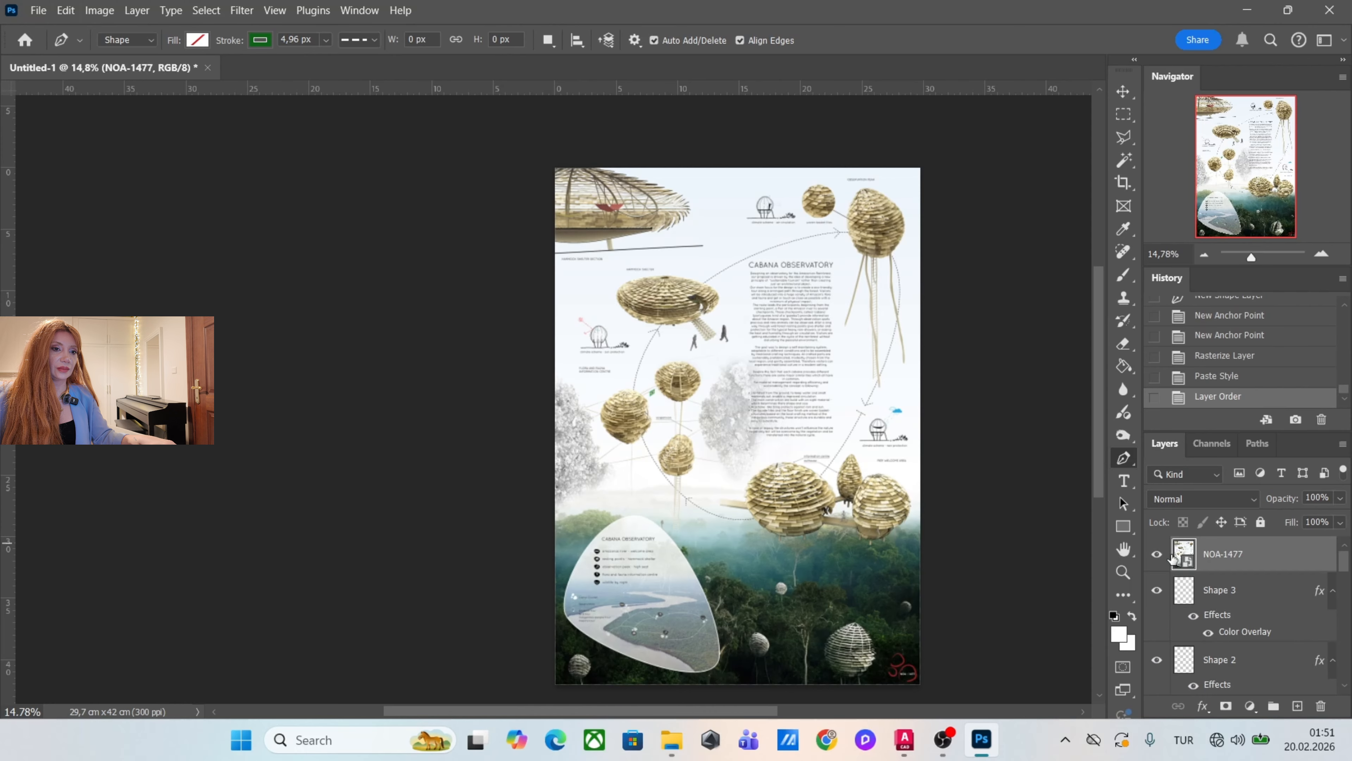
click(1157, 555)
click(1158, 555)
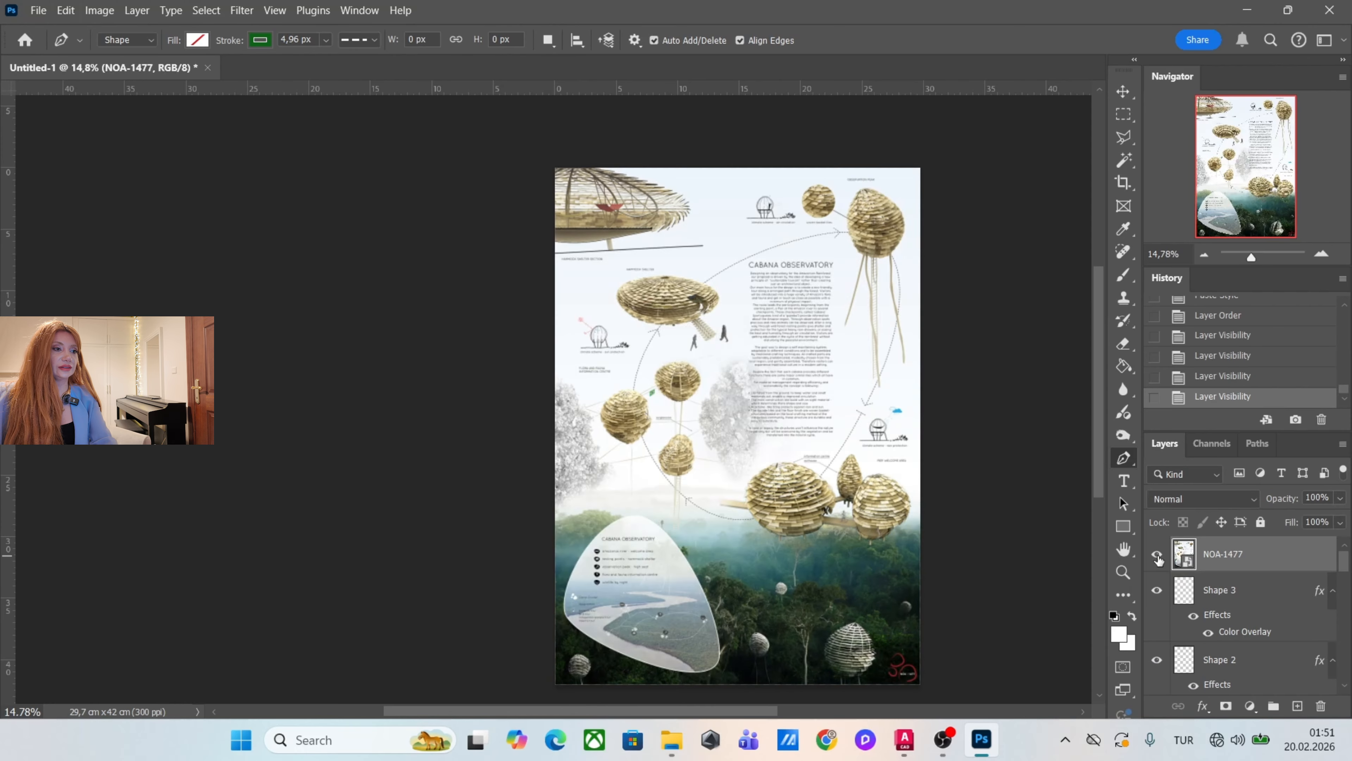
Compare the poster's lower forest area with the NOA-1477 reference by repeatedly hiding and showing the reference layer.
scroll(763, 576, up, 5)
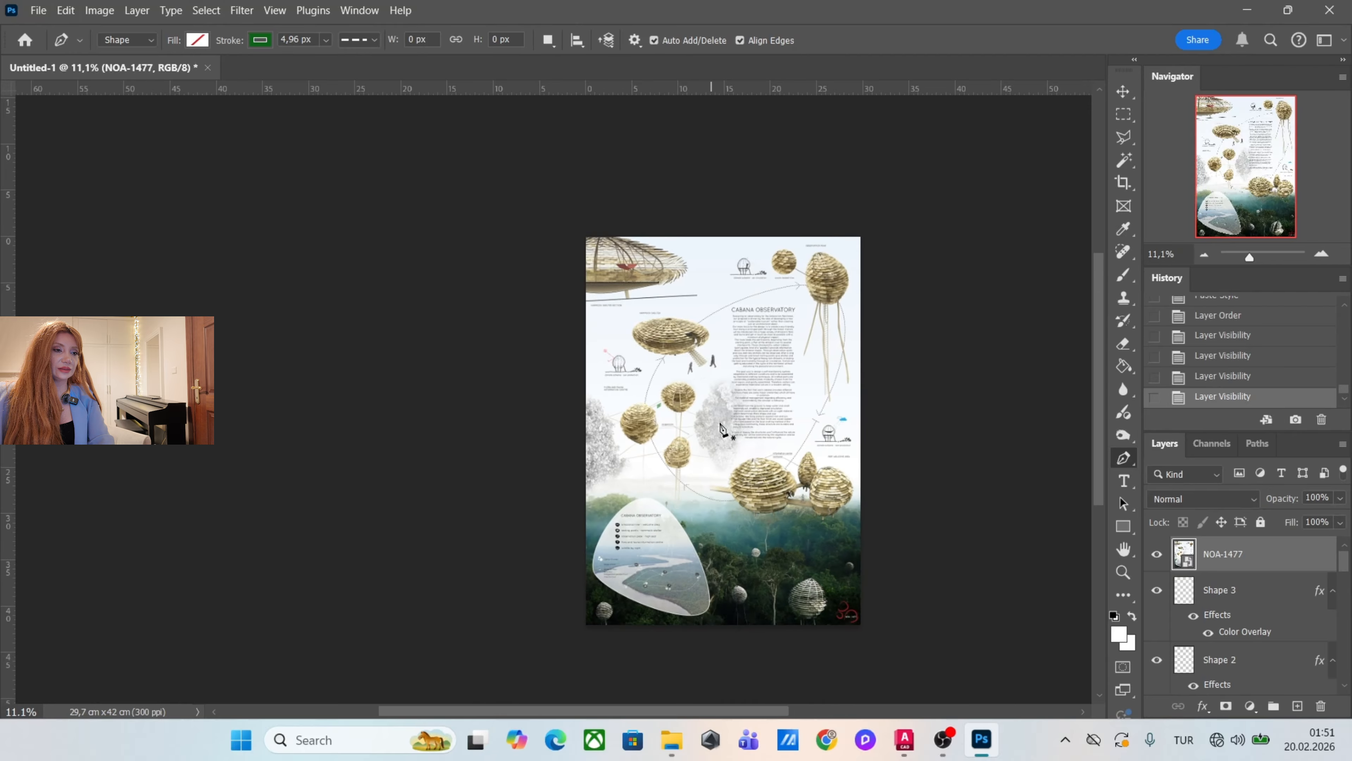
scroll(734, 490, up, 1)
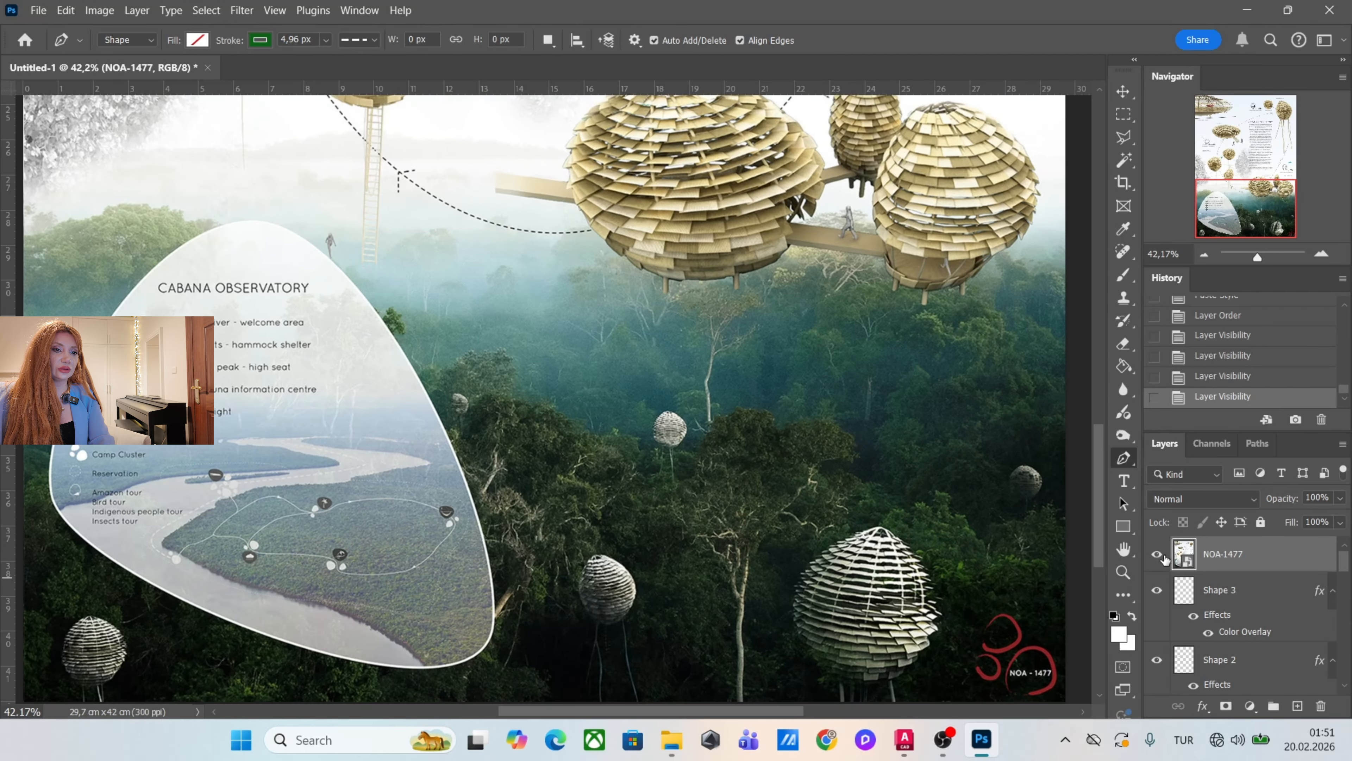
click(1158, 555)
click(1158, 555)
click(1158, 555)
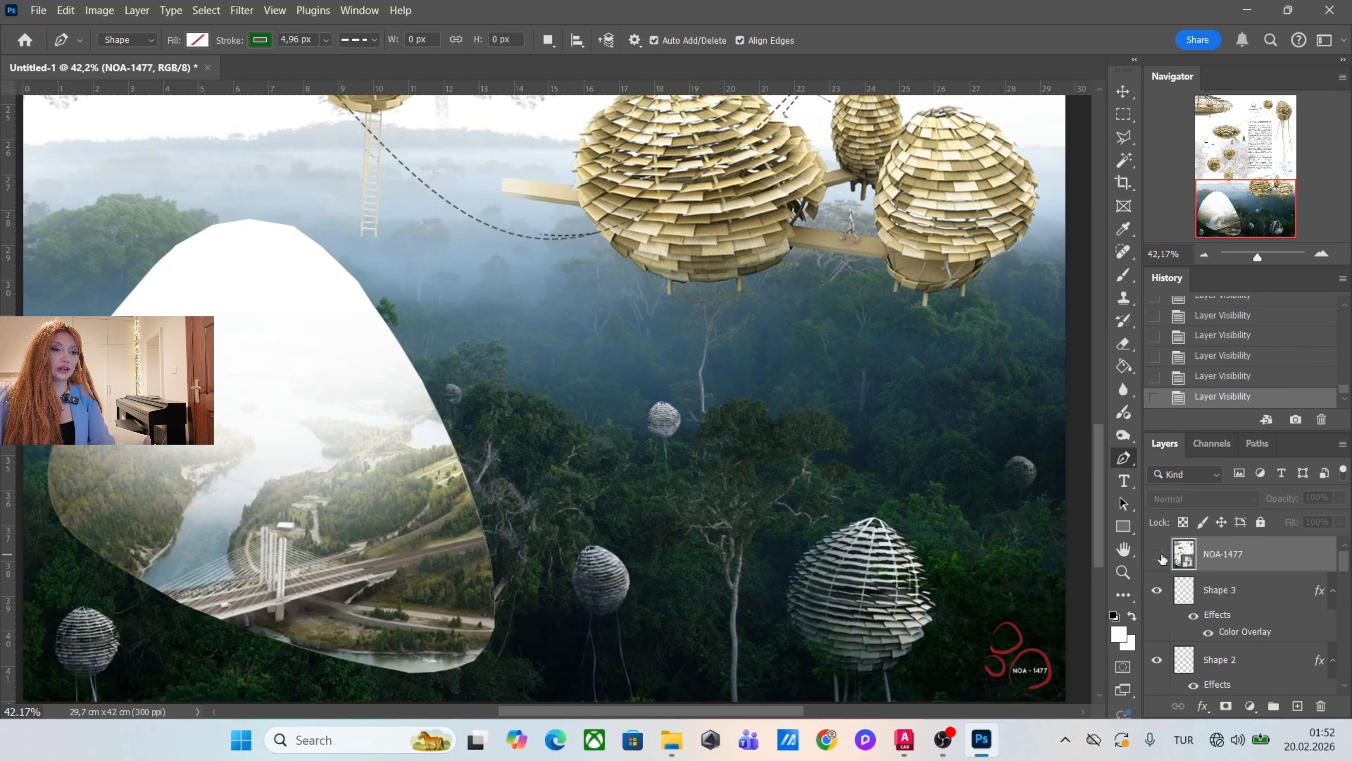
click(1157, 555)
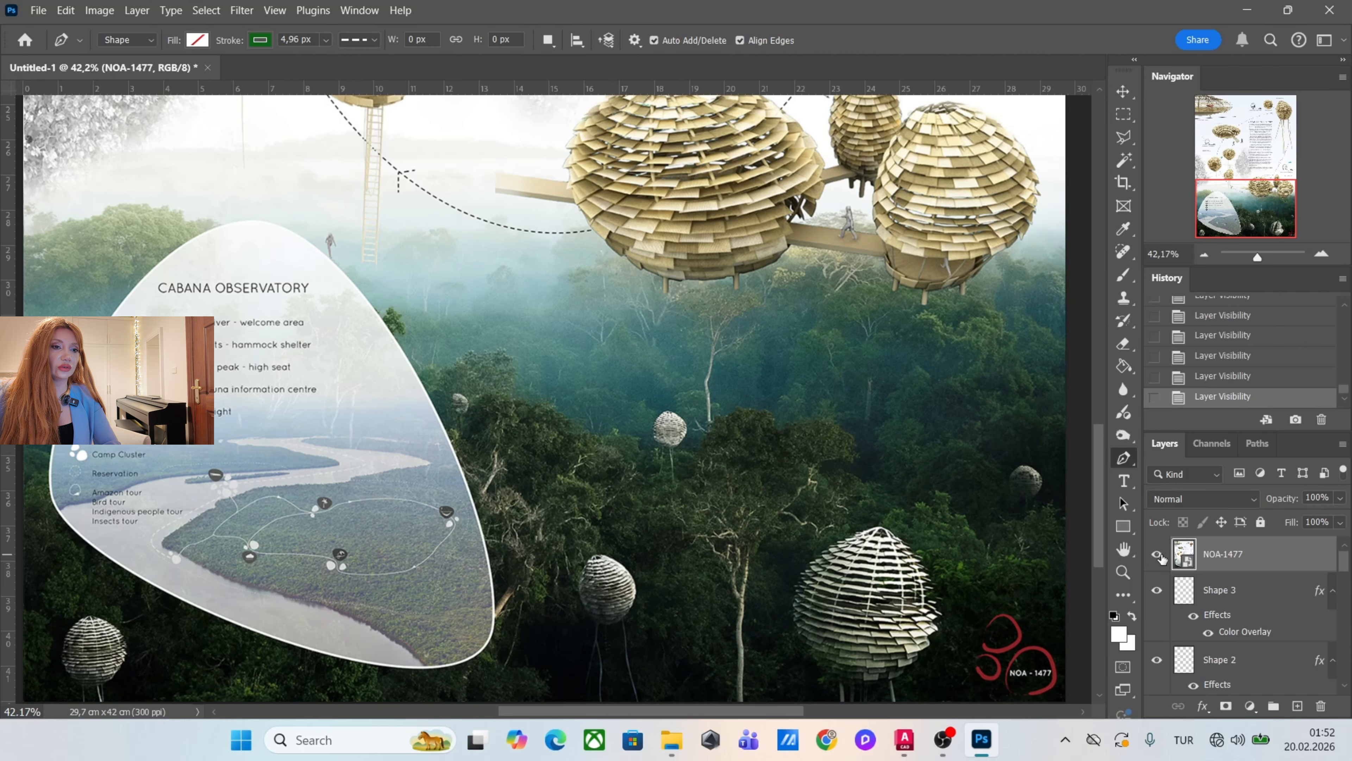
click(1159, 555)
click(1159, 555)
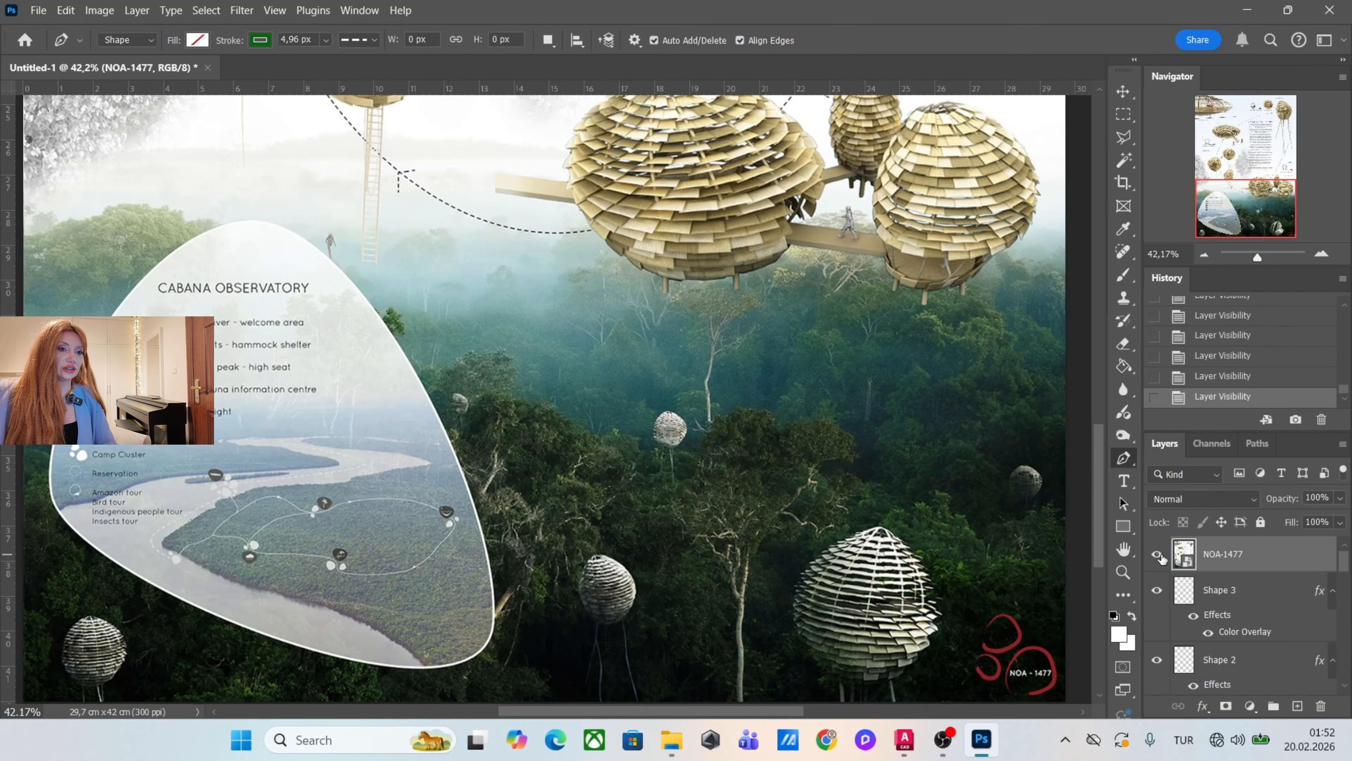
Rasterize the NAO1477_CABANA_OBSERVATORY_Rendering forest layer and apply Color Balance levels of +12, 0, -30 to its midtones.
right_click(1257, 664)
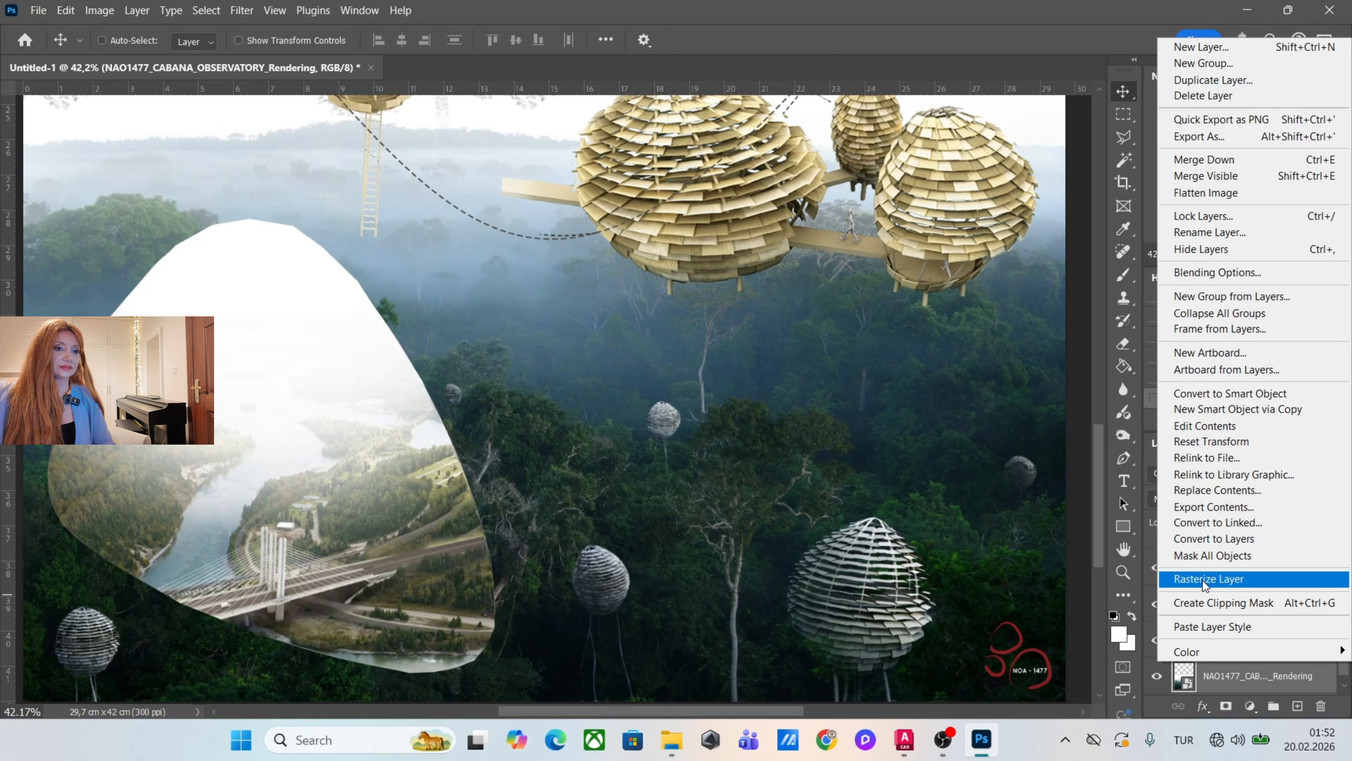
click(1206, 580)
click(102, 16)
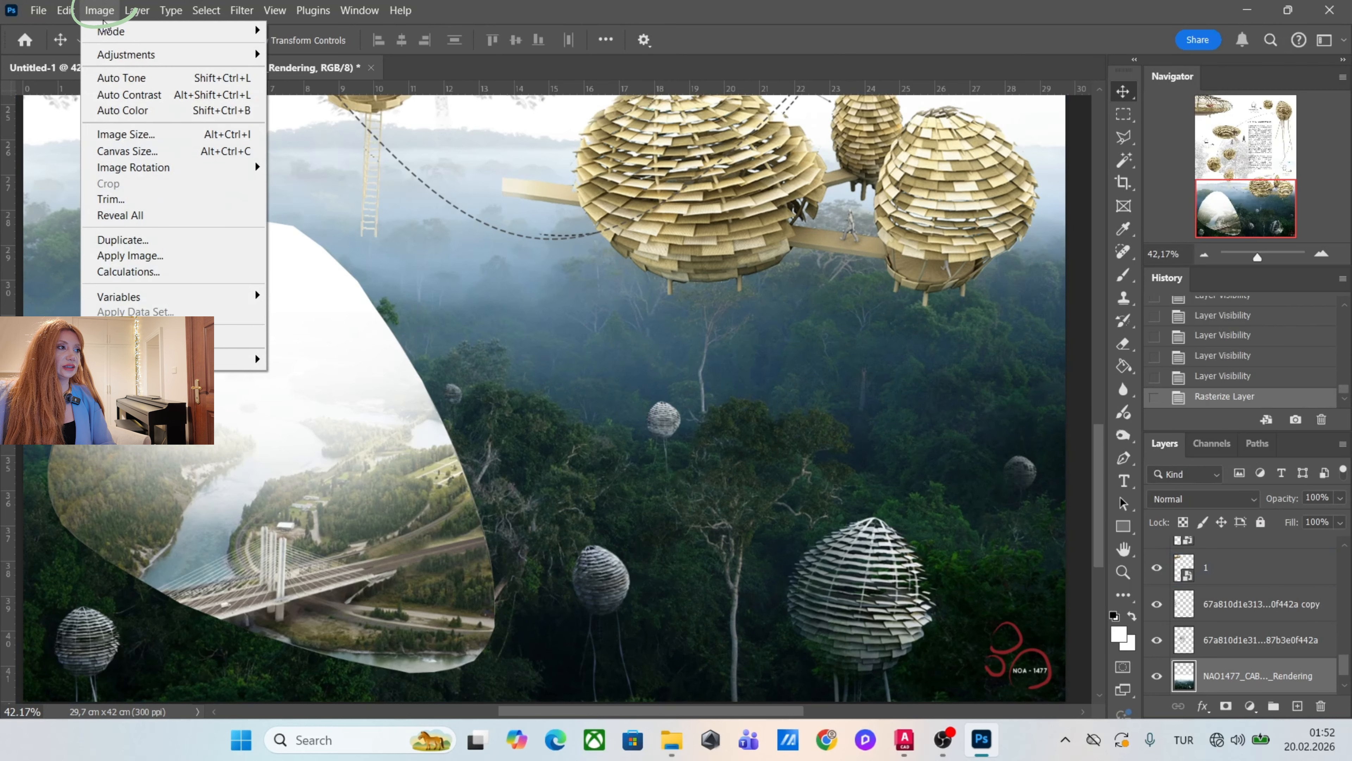
mouse_move(123, 54)
click(307, 161)
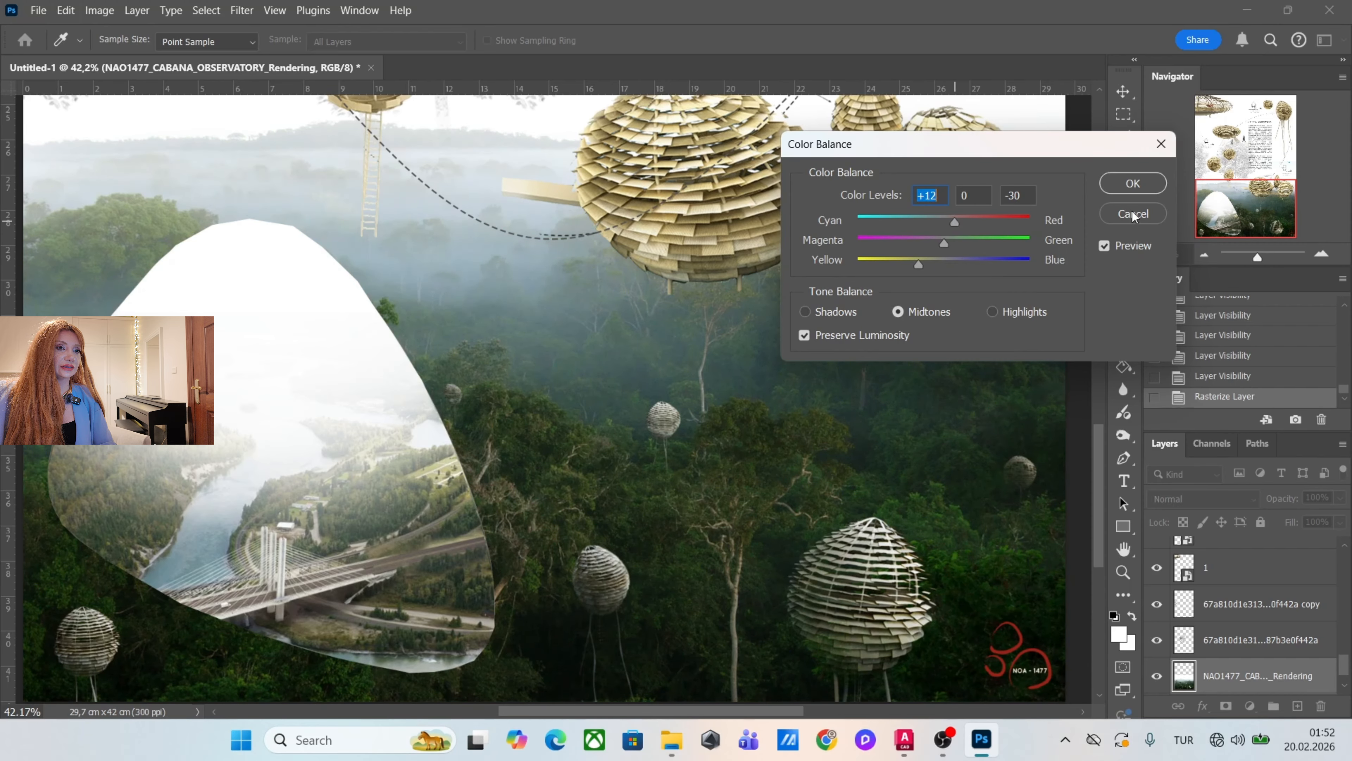
click(1133, 183)
Compare the whole poster with the NOA-1477 reference by toggling the reference layer's visibility, leaving it hidden.
scroll(770, 655, down, 9)
scroll(1224, 607, up, 10)
click(1223, 555)
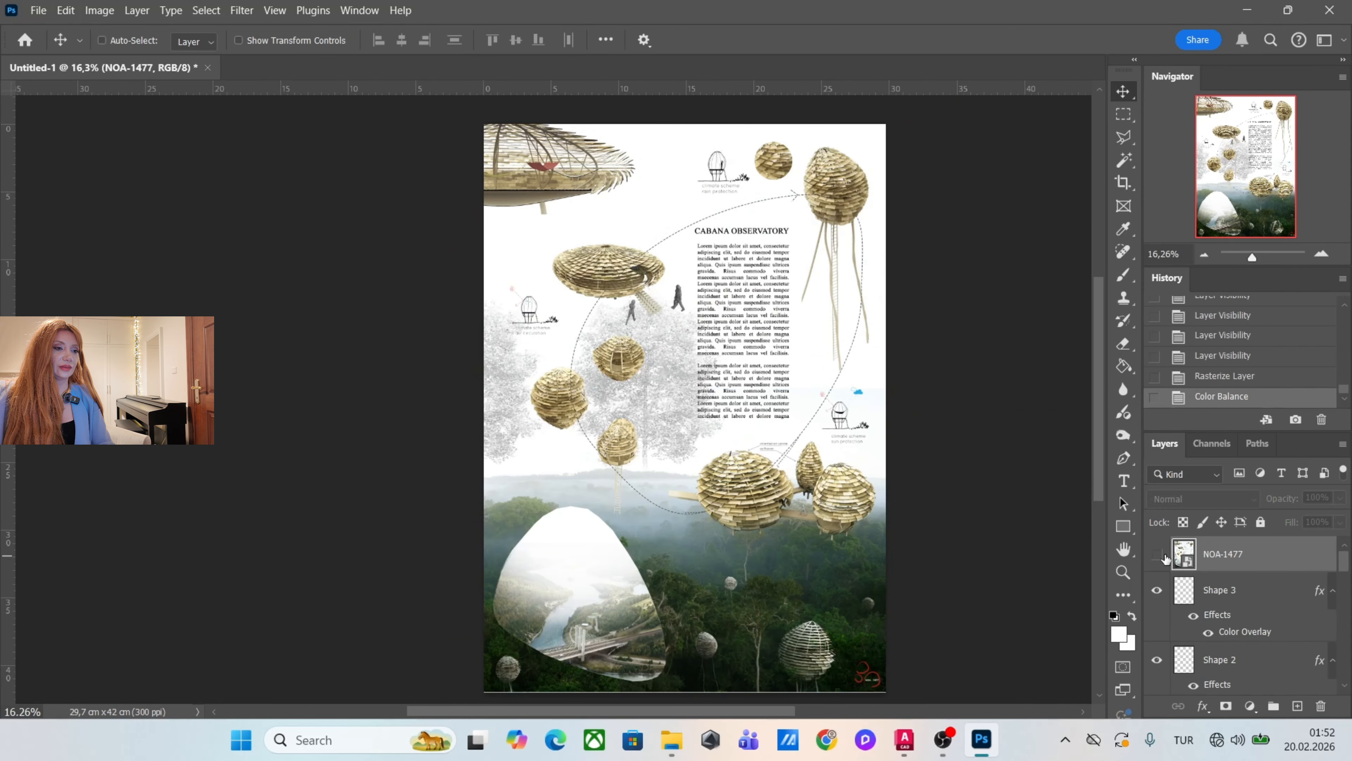
click(1159, 554)
click(1161, 554)
click(1160, 554)
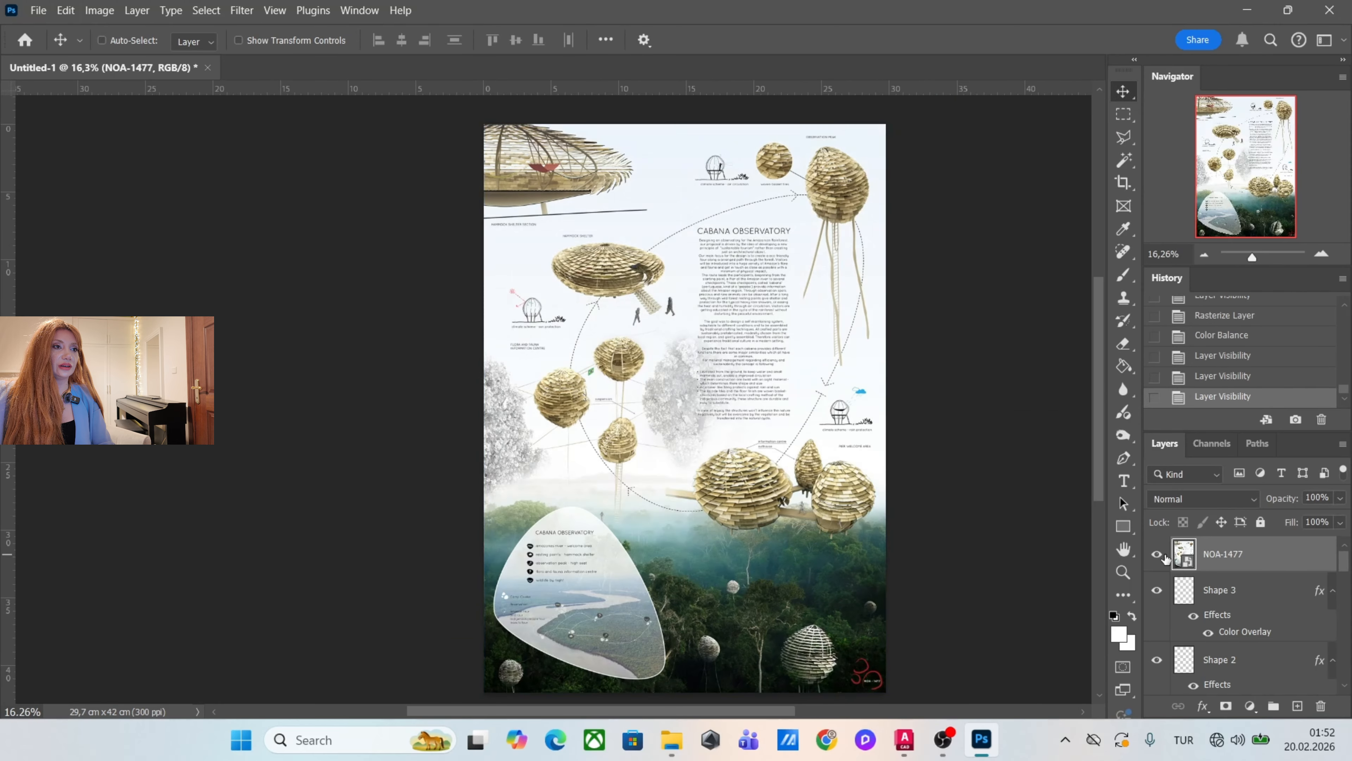
click(1159, 555)
click(1159, 555)
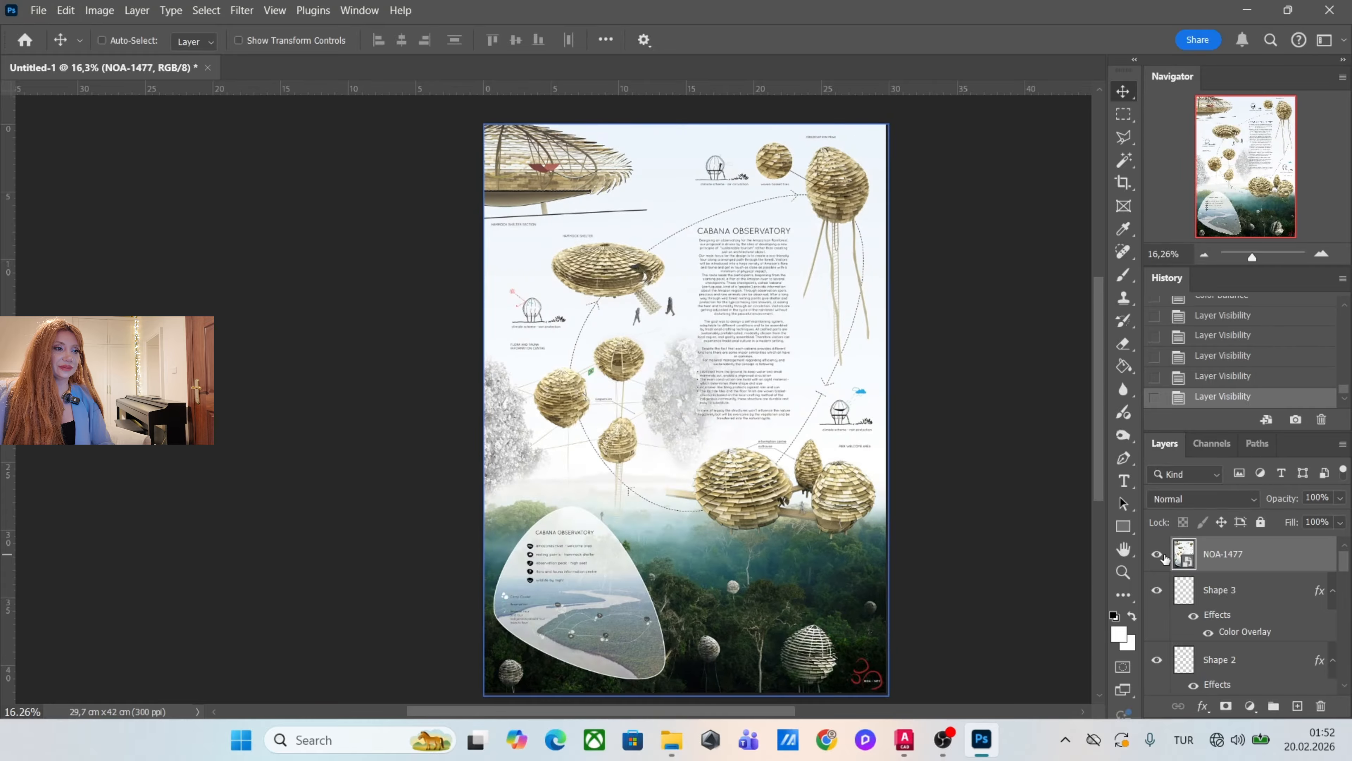
click(1160, 555)
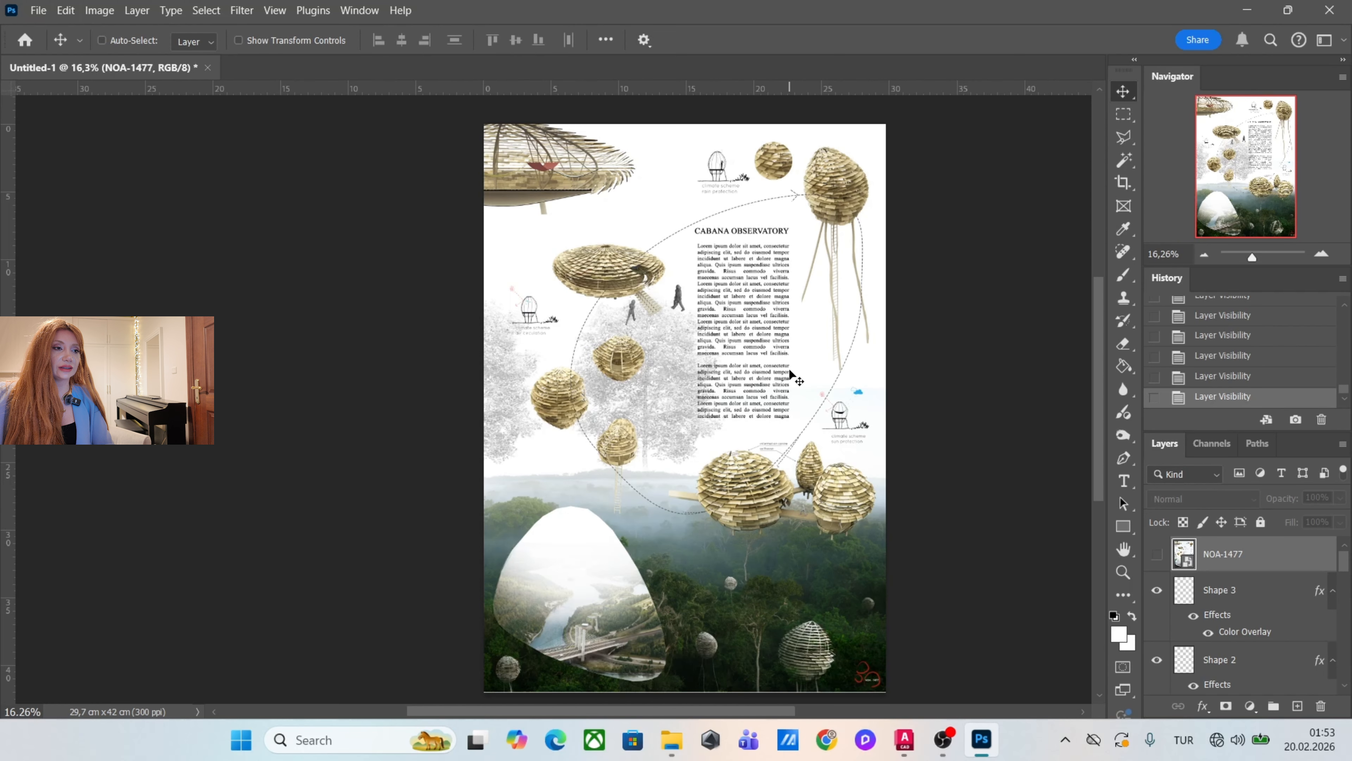
Switch to AutoCAD and configure the plan's plot with DWG To PDF.pc3, ISO expand A3 (420.00 x 297.00 MM) paper and centred placement.
key(alt+Tab)
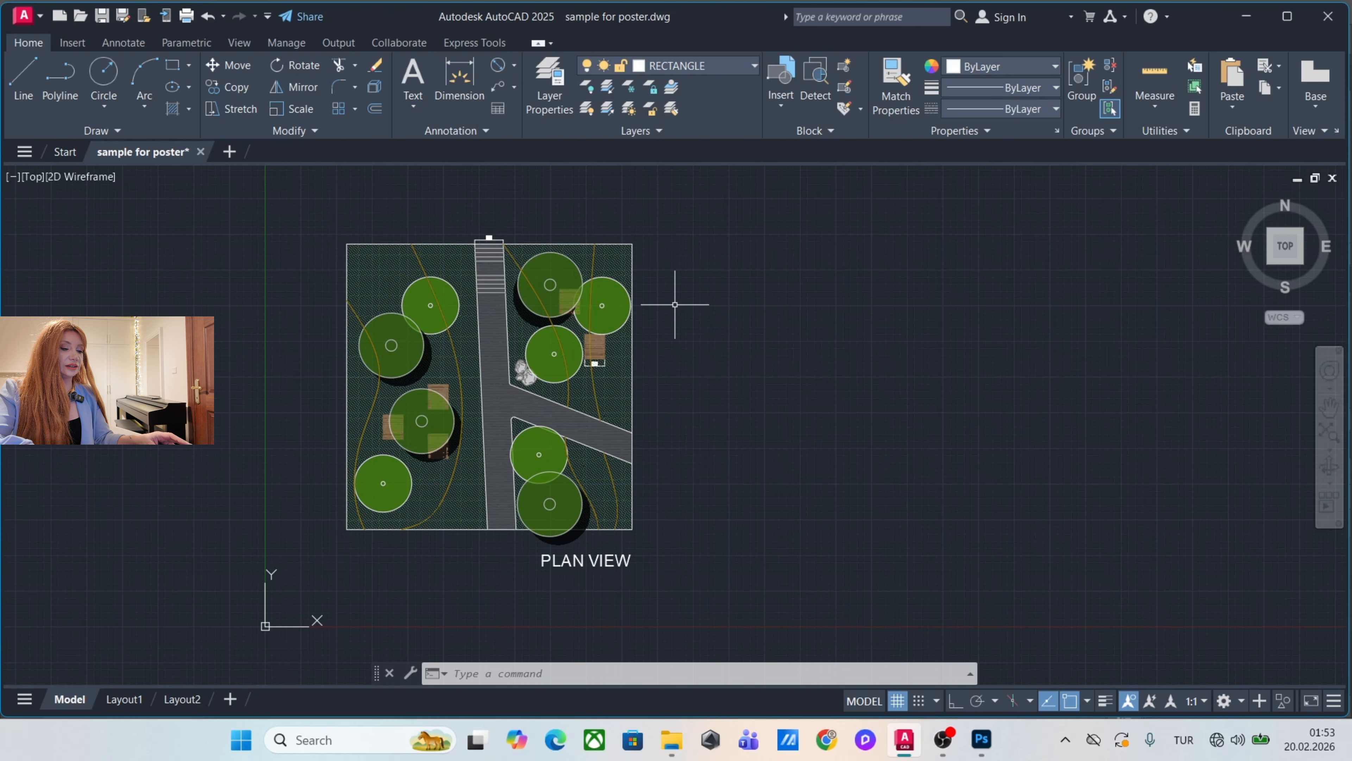
key(ctrl+p)
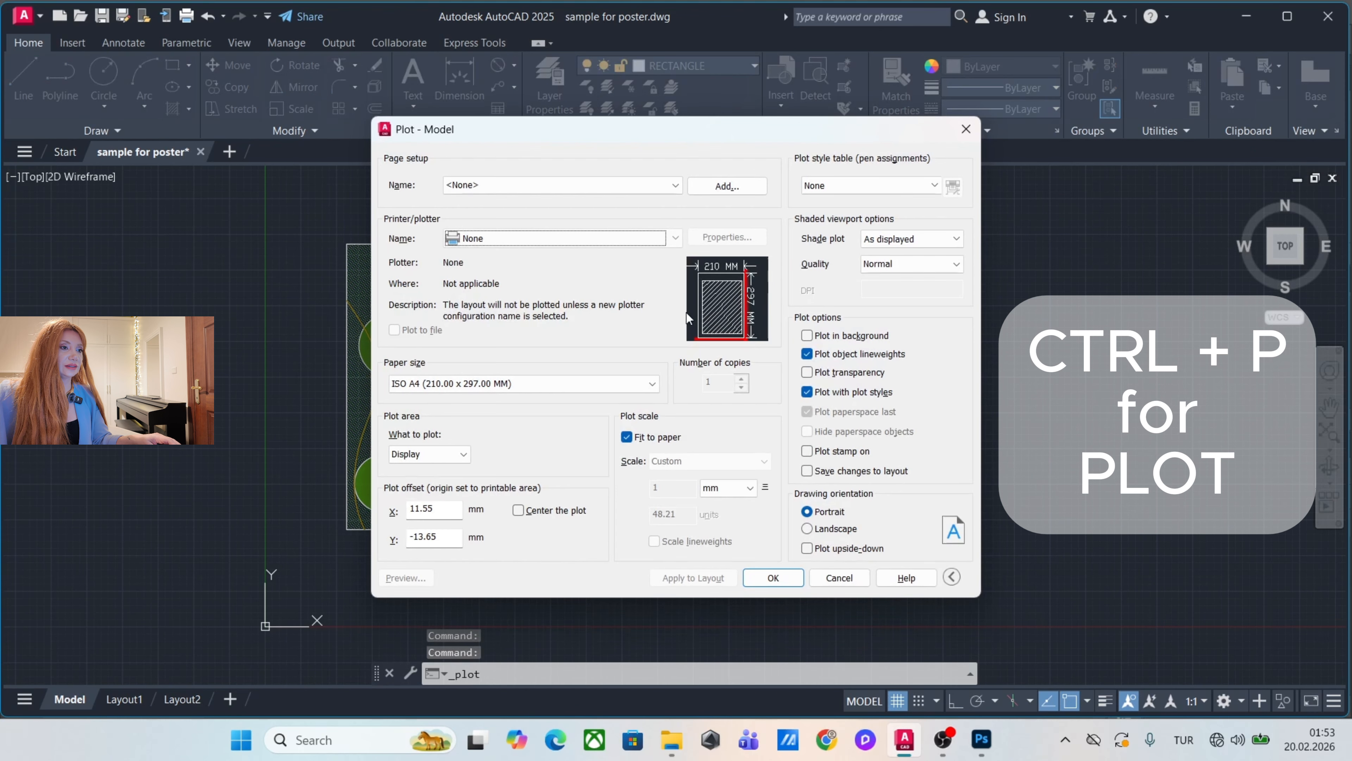
click(497, 238)
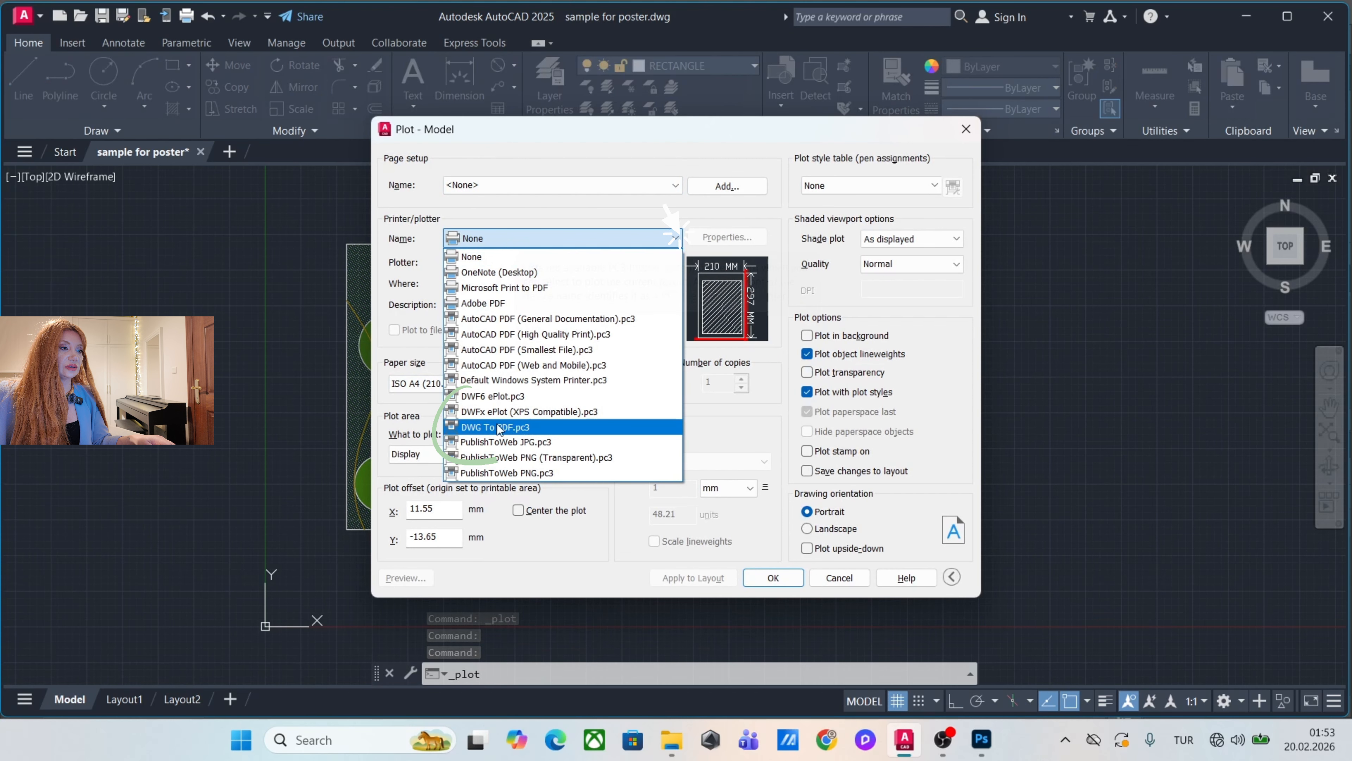
click(495, 429)
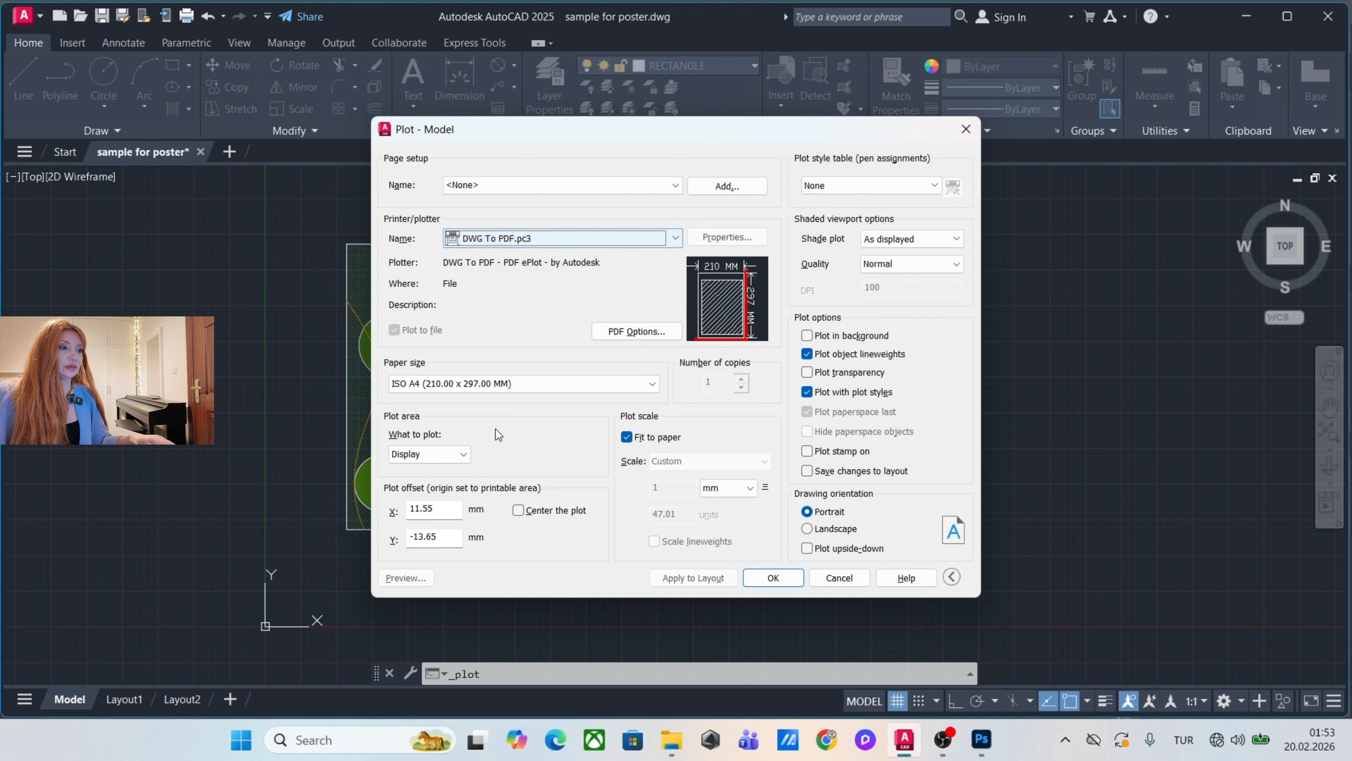
click(519, 383)
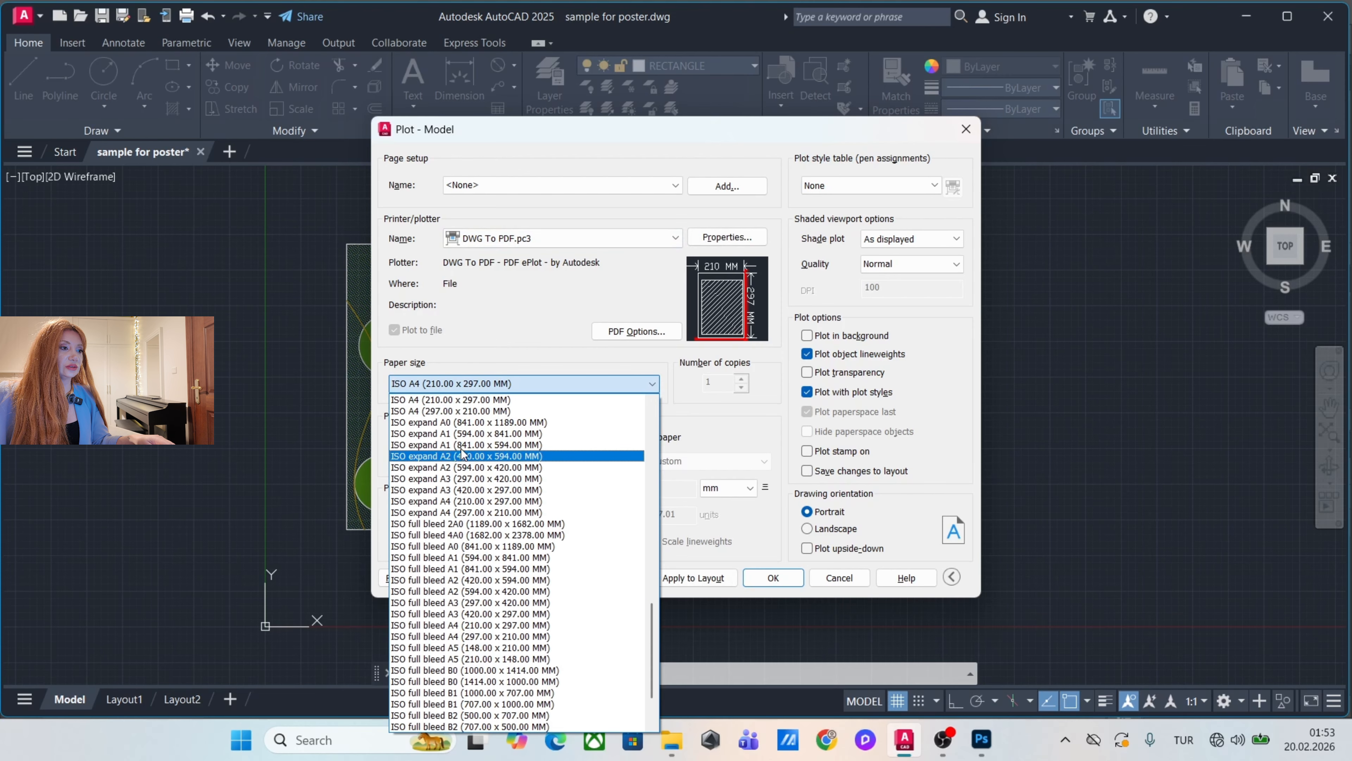
click(451, 490)
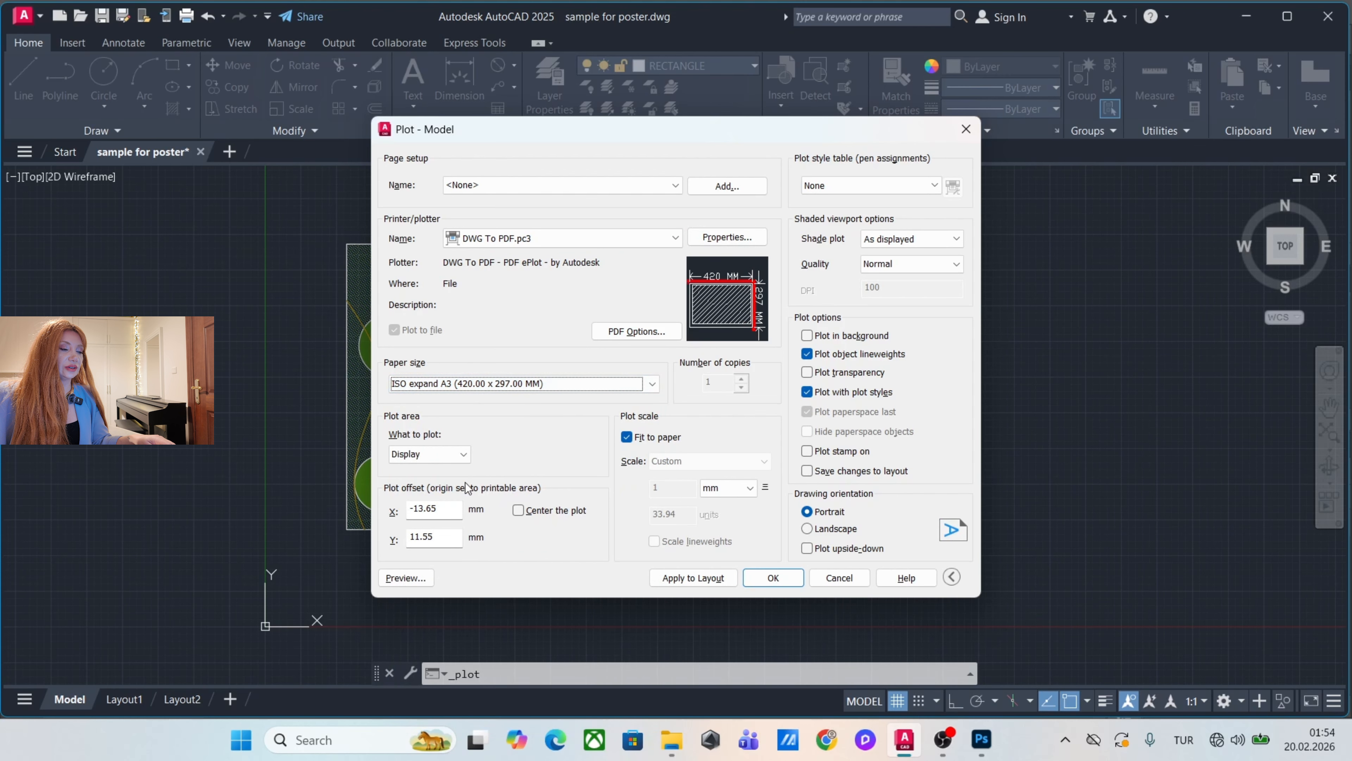
click(524, 510)
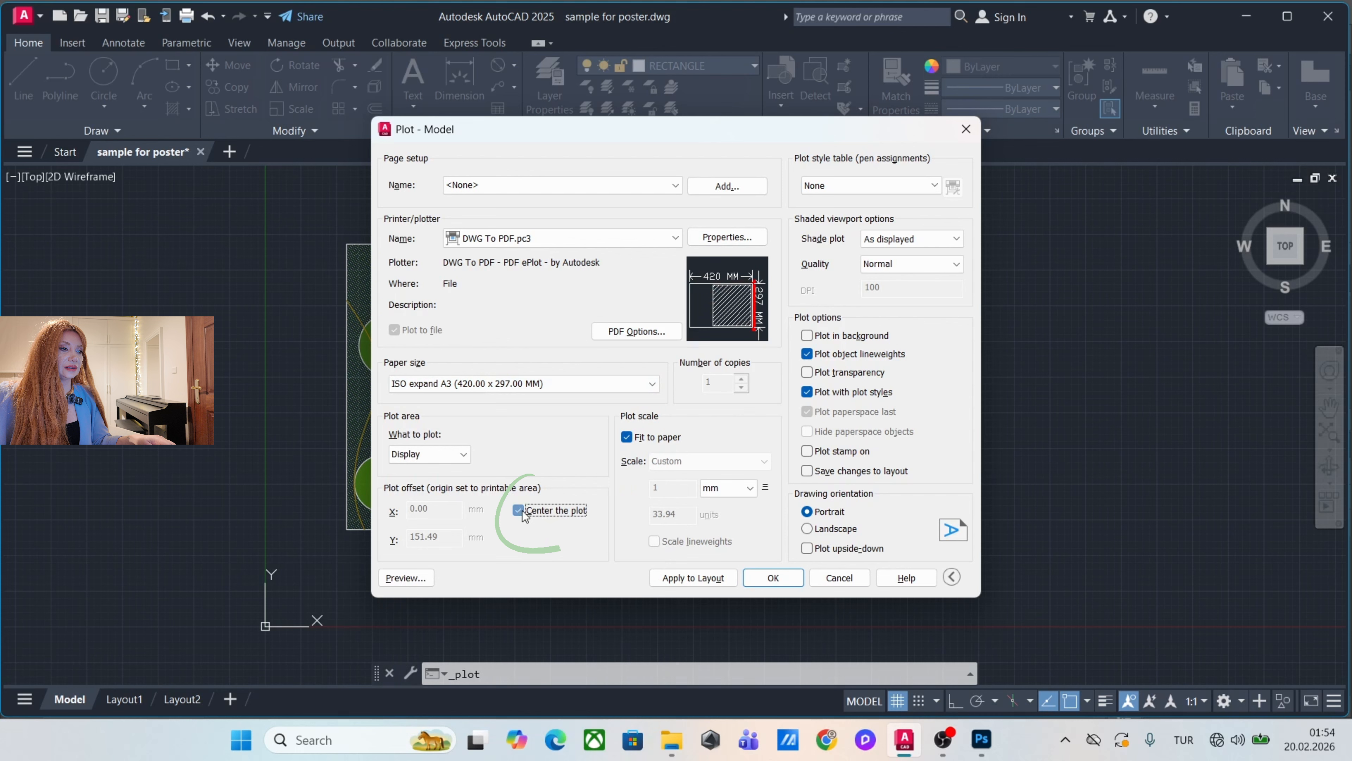
Turn off fitting to paper and set the custom plot scale to 10 mm = 200 units.
click(628, 439)
click(690, 488)
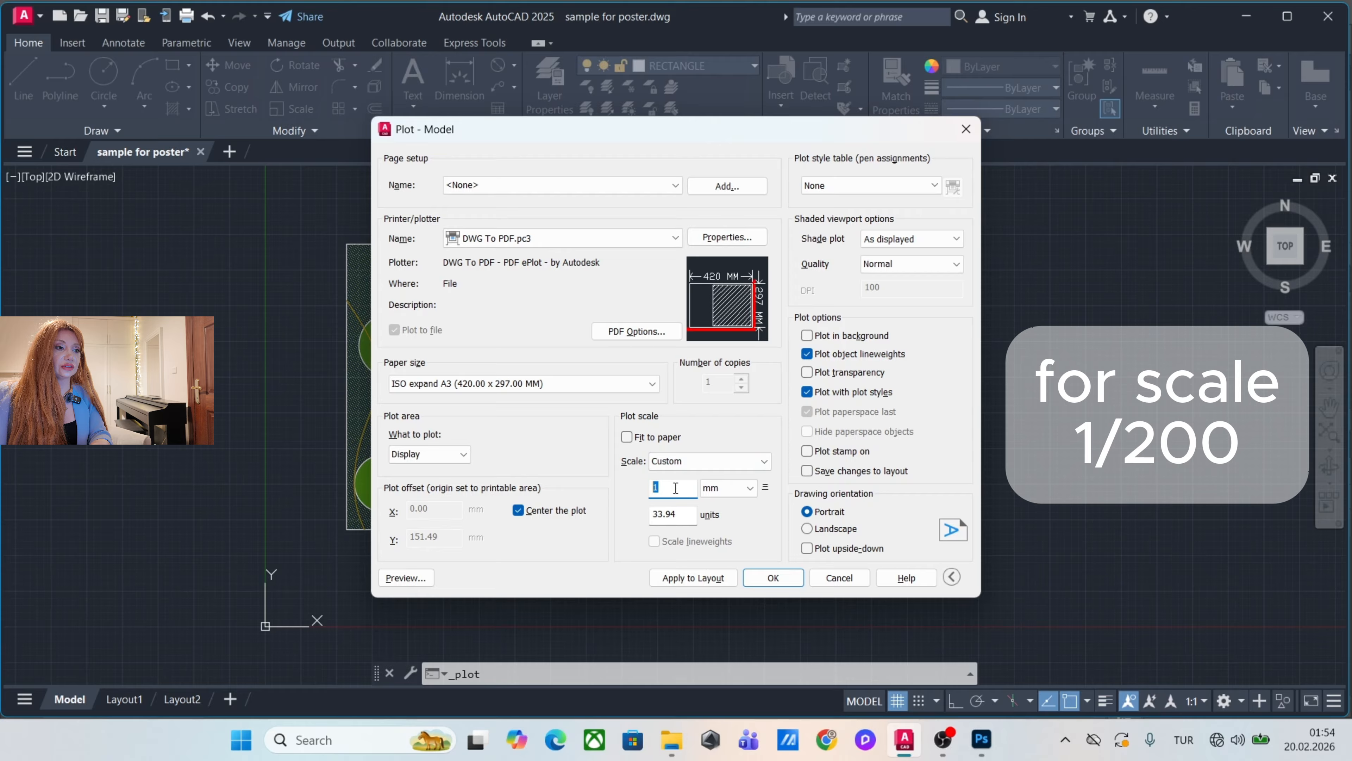
double_click(687, 484)
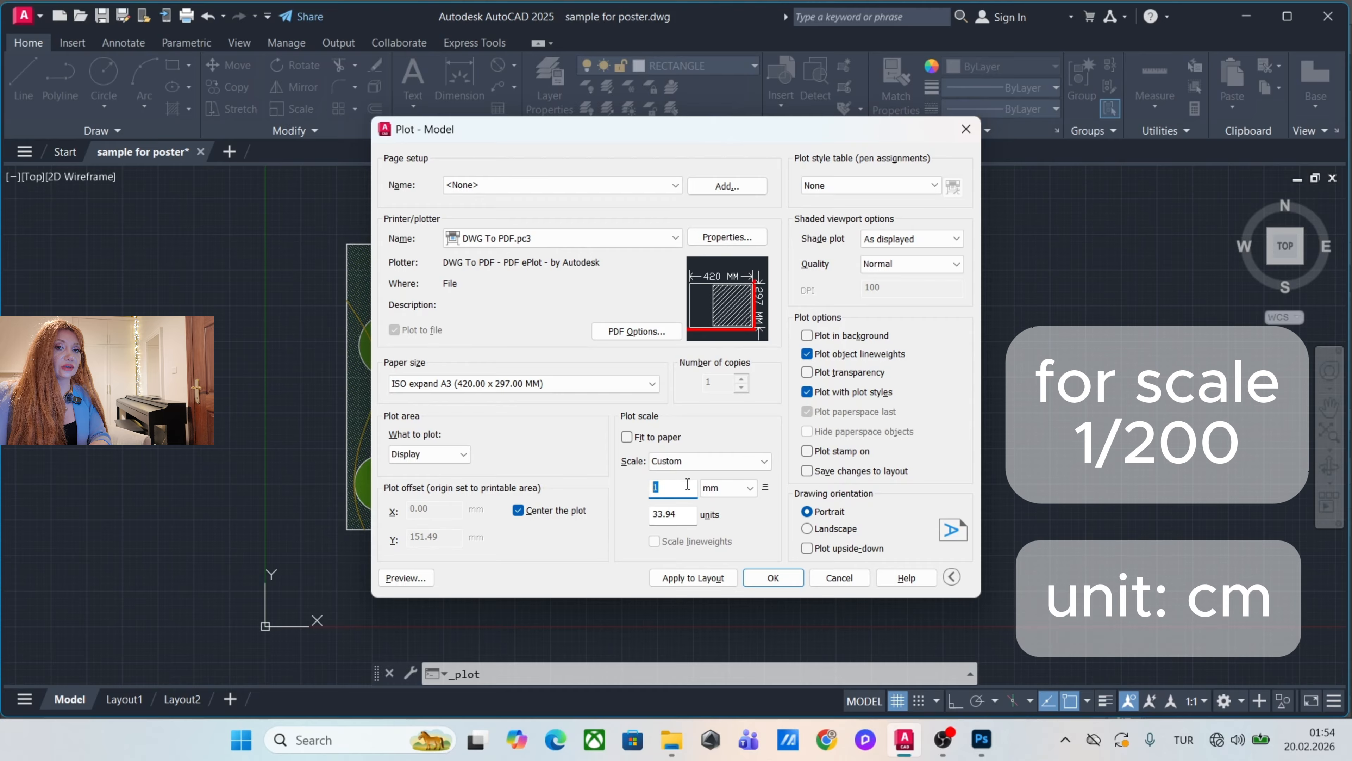
text(10)
double_click(684, 519)
text(200)
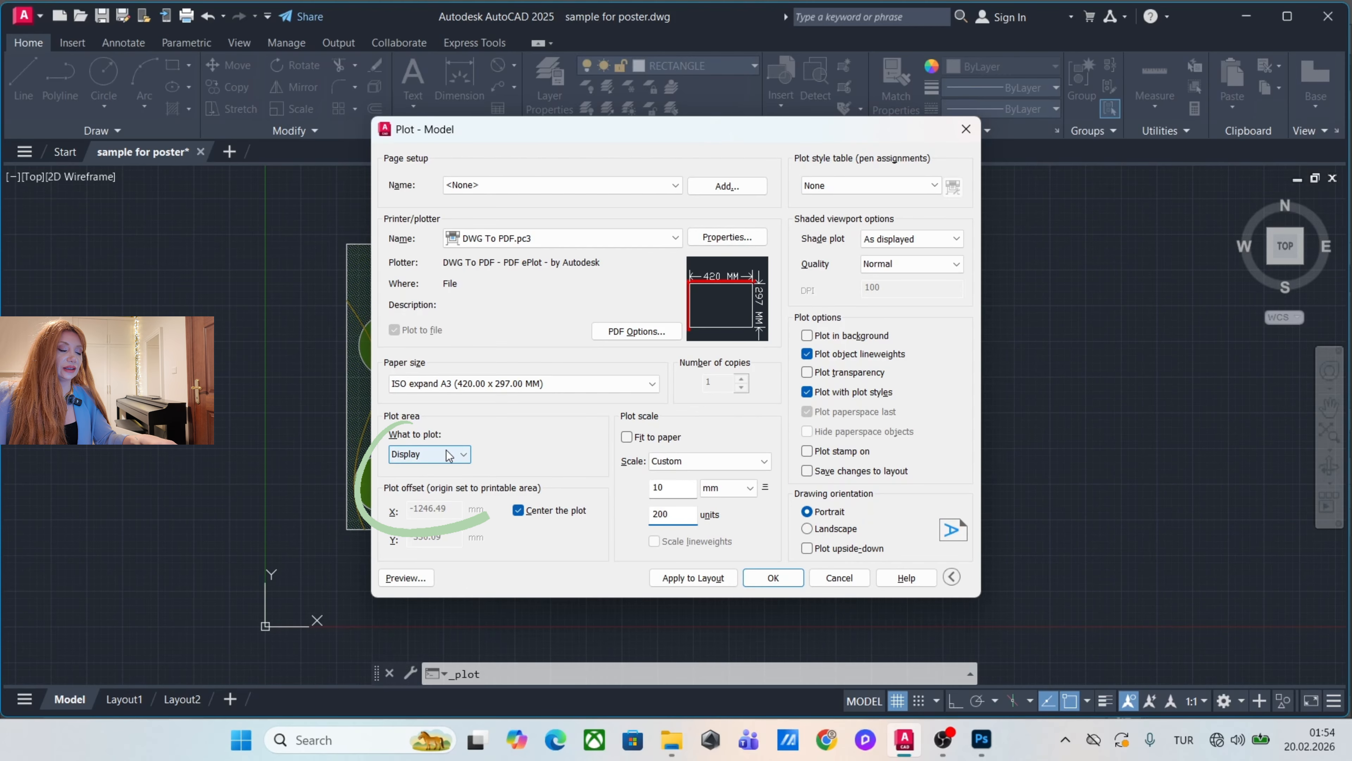
Plot a window enclosing the site plan and its PLAN VIEW title, saving it to the Desktop as sample for poster-Model.pdf.
click(458, 454)
click(406, 503)
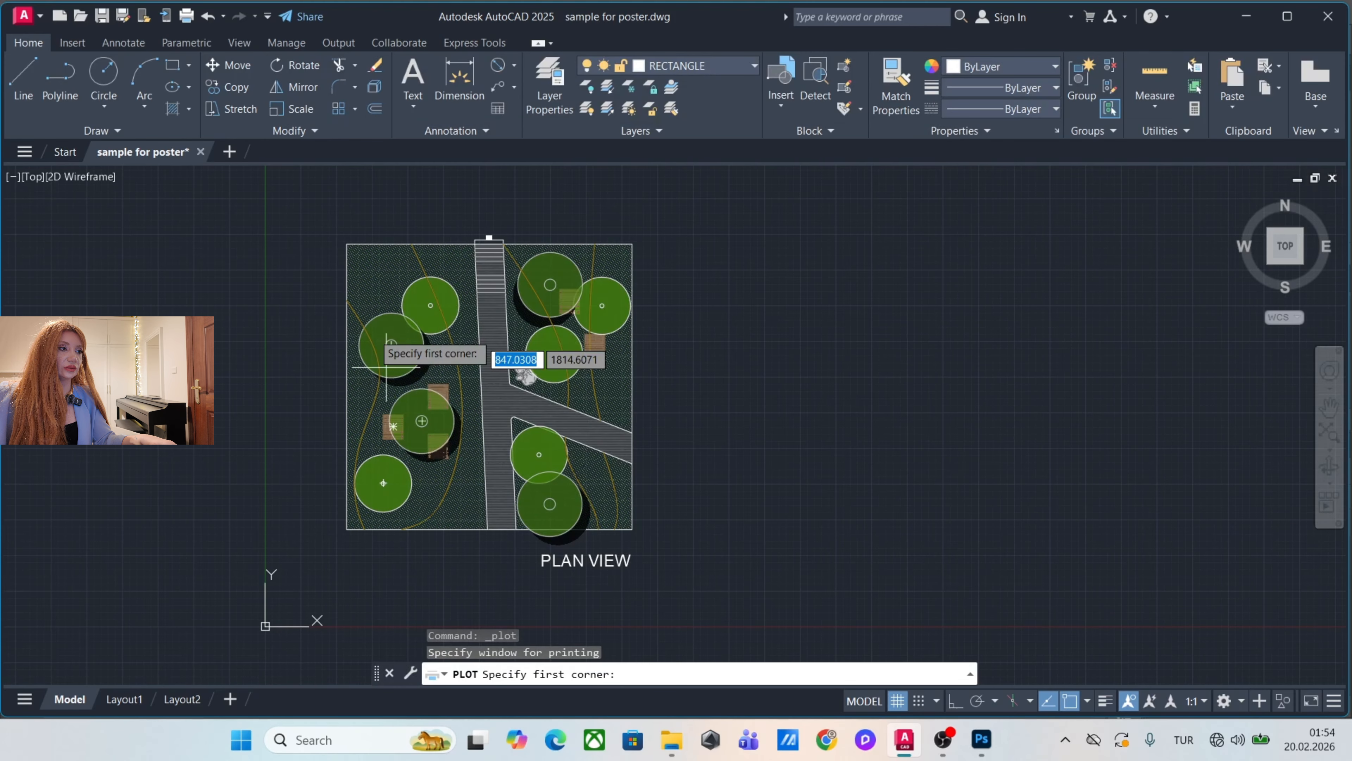
click(307, 223)
click(698, 597)
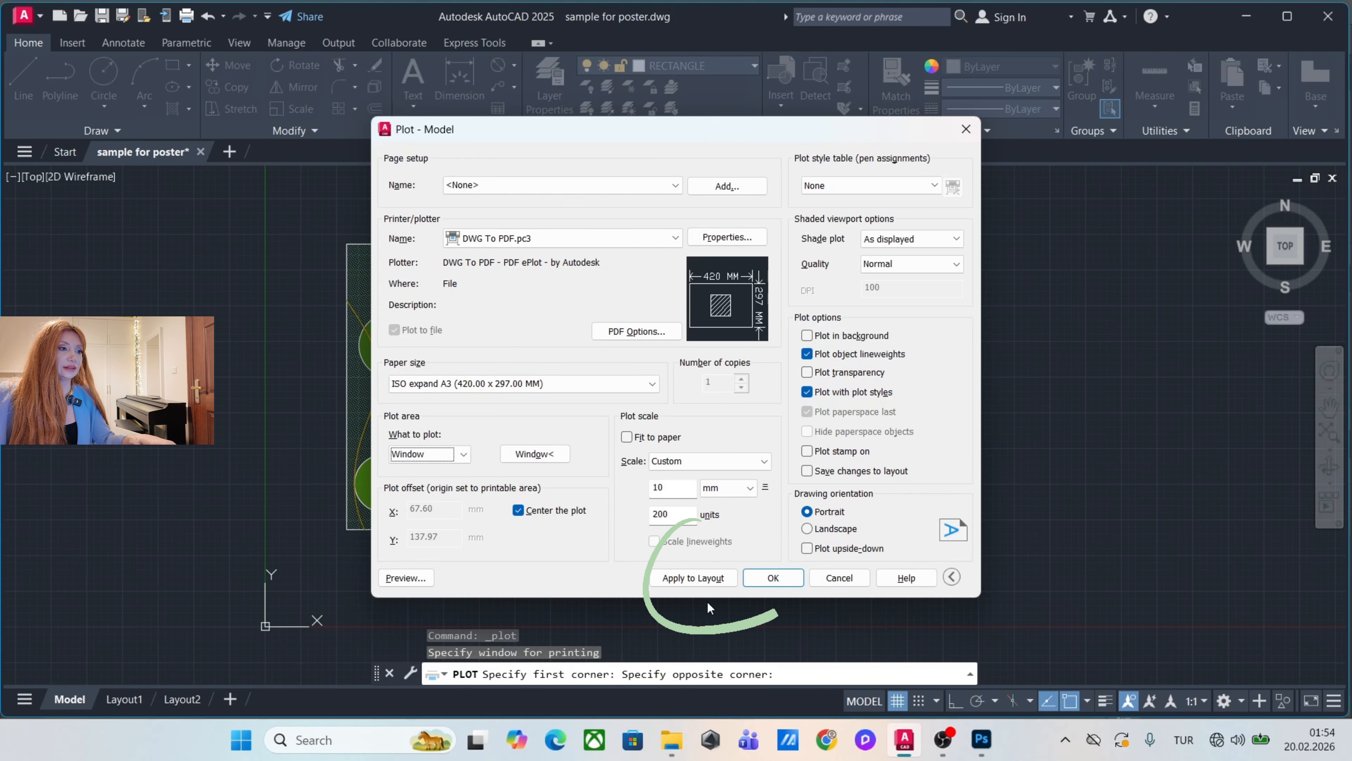
click(773, 577)
click(447, 327)
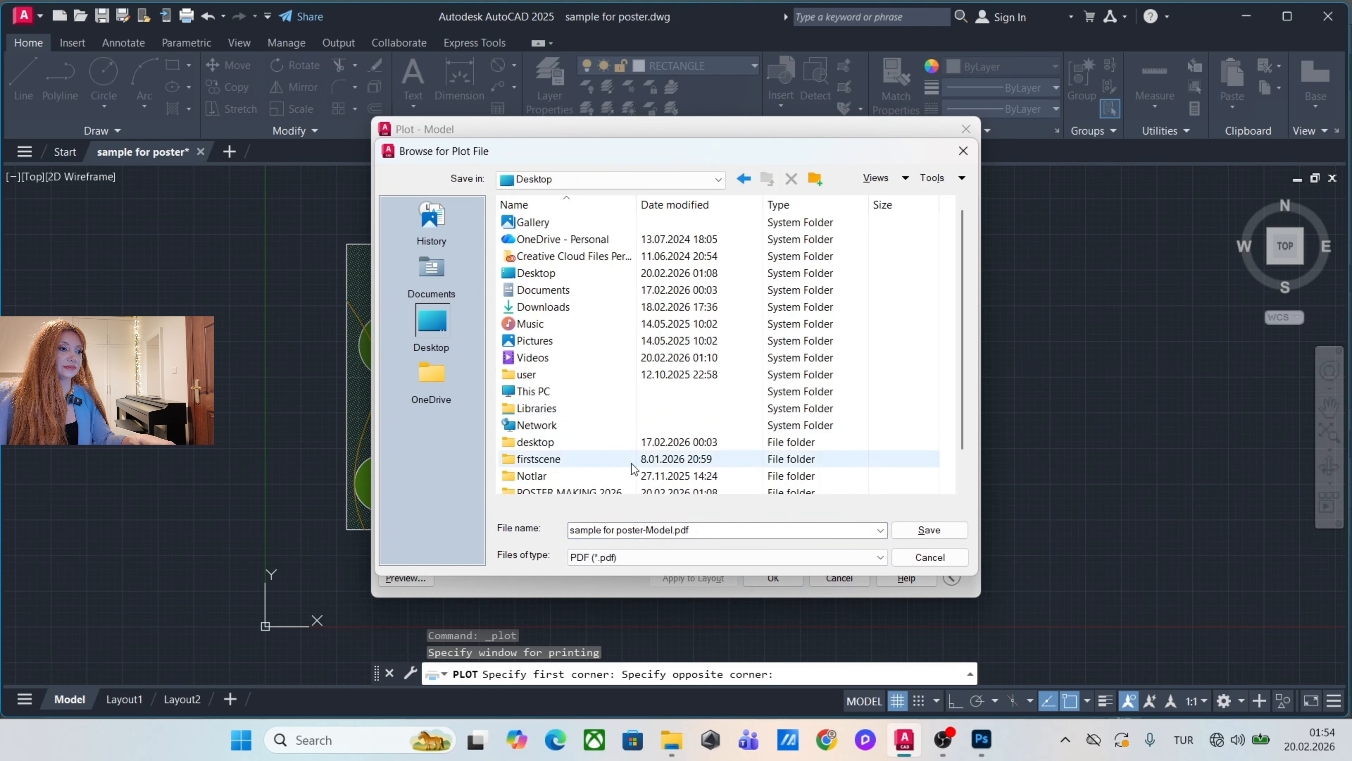
click(926, 531)
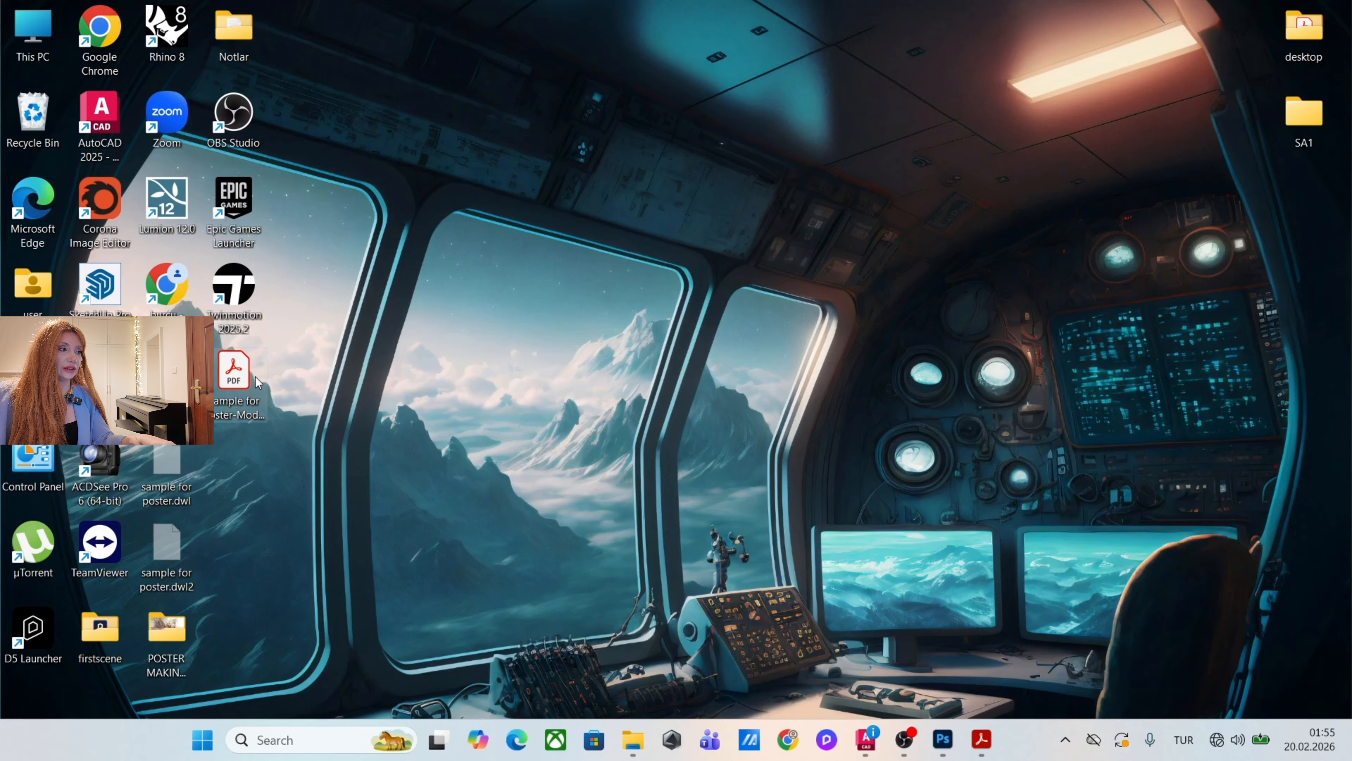
Place the plotted plan PDF into the Photoshop poster cropped to Trim Box, and move it over the disc-shaped cabin.
drag(234, 373, 772, 346)
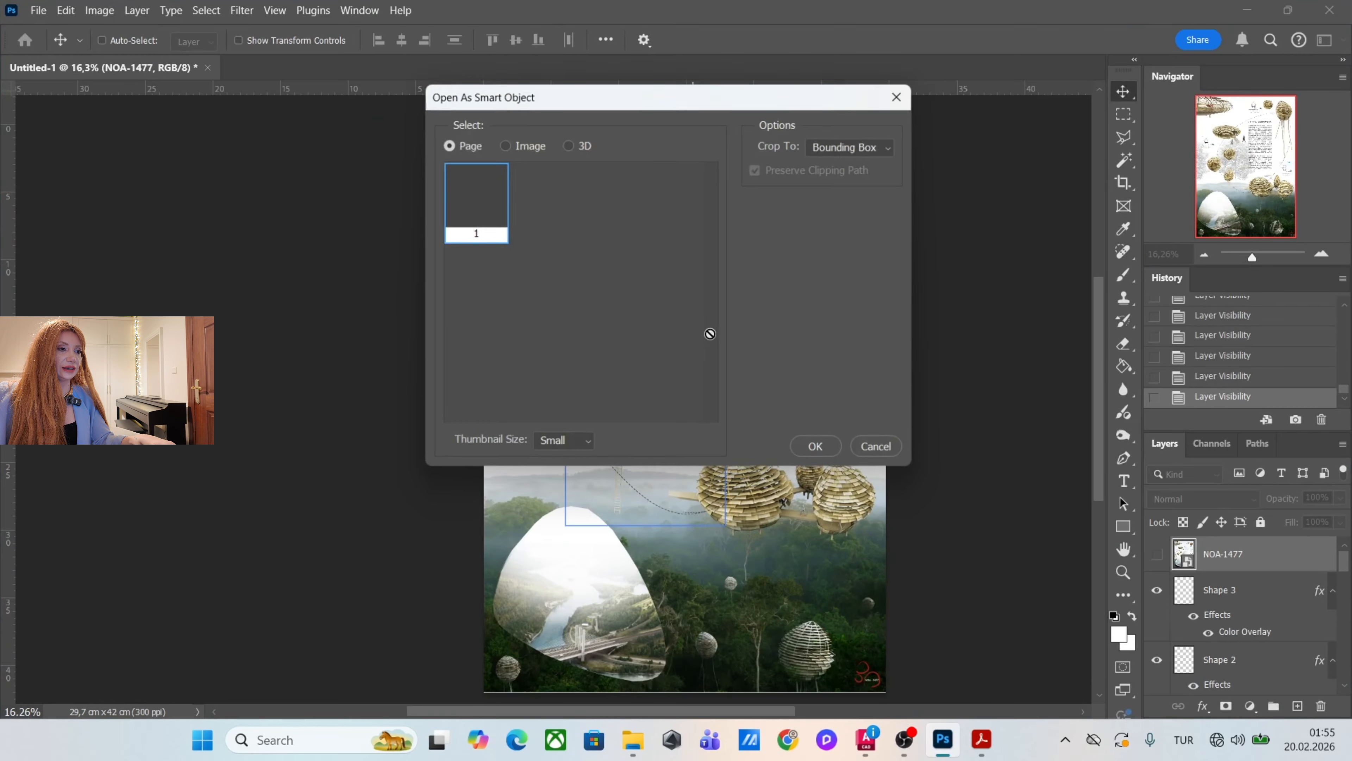
click(878, 148)
click(833, 243)
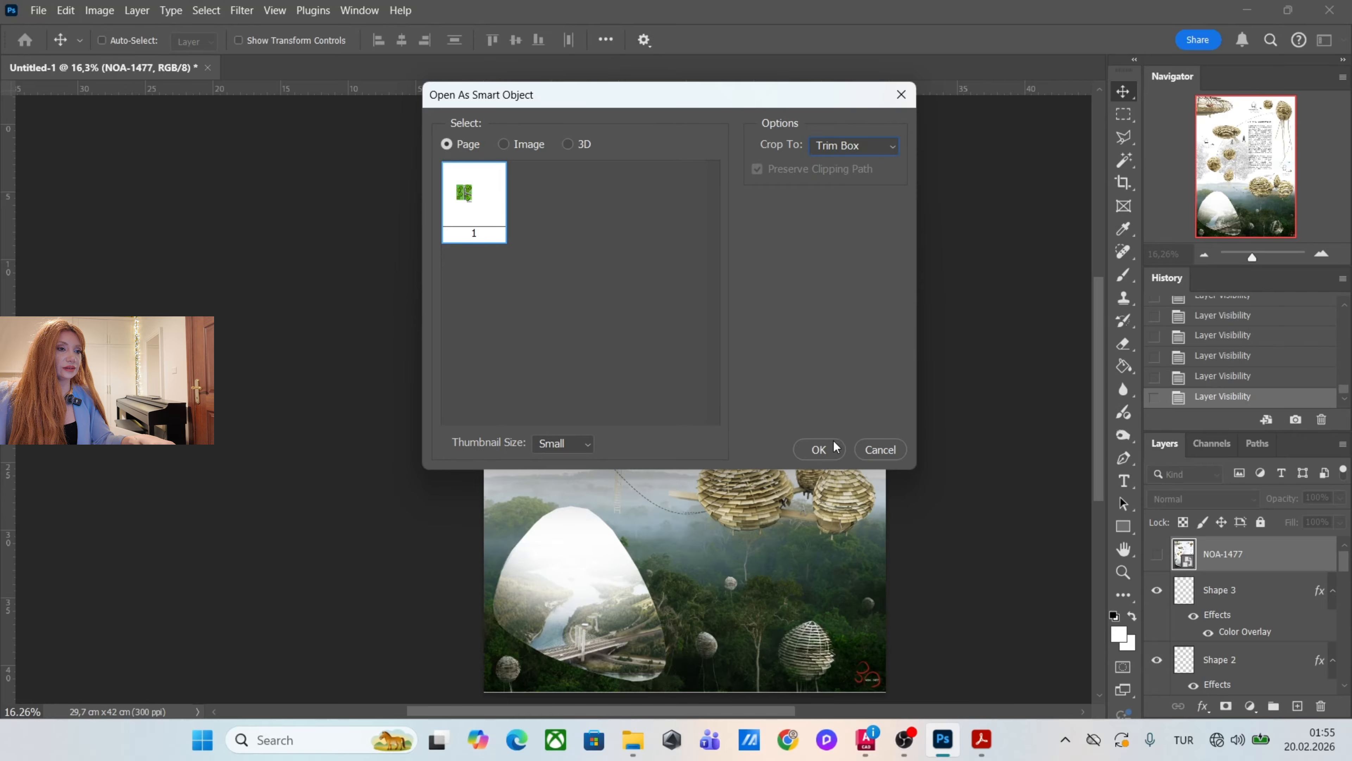
click(833, 451)
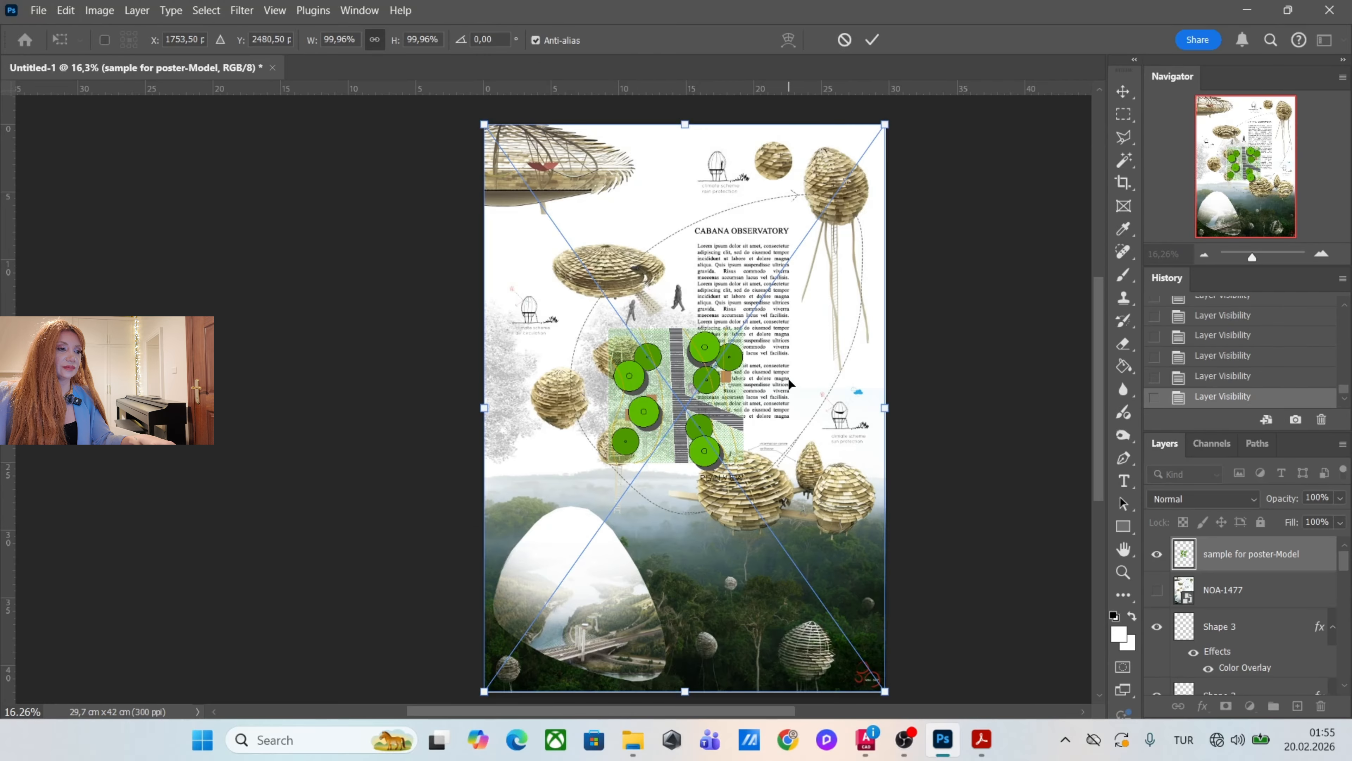
key(Return)
scroll(687, 332, up, 5)
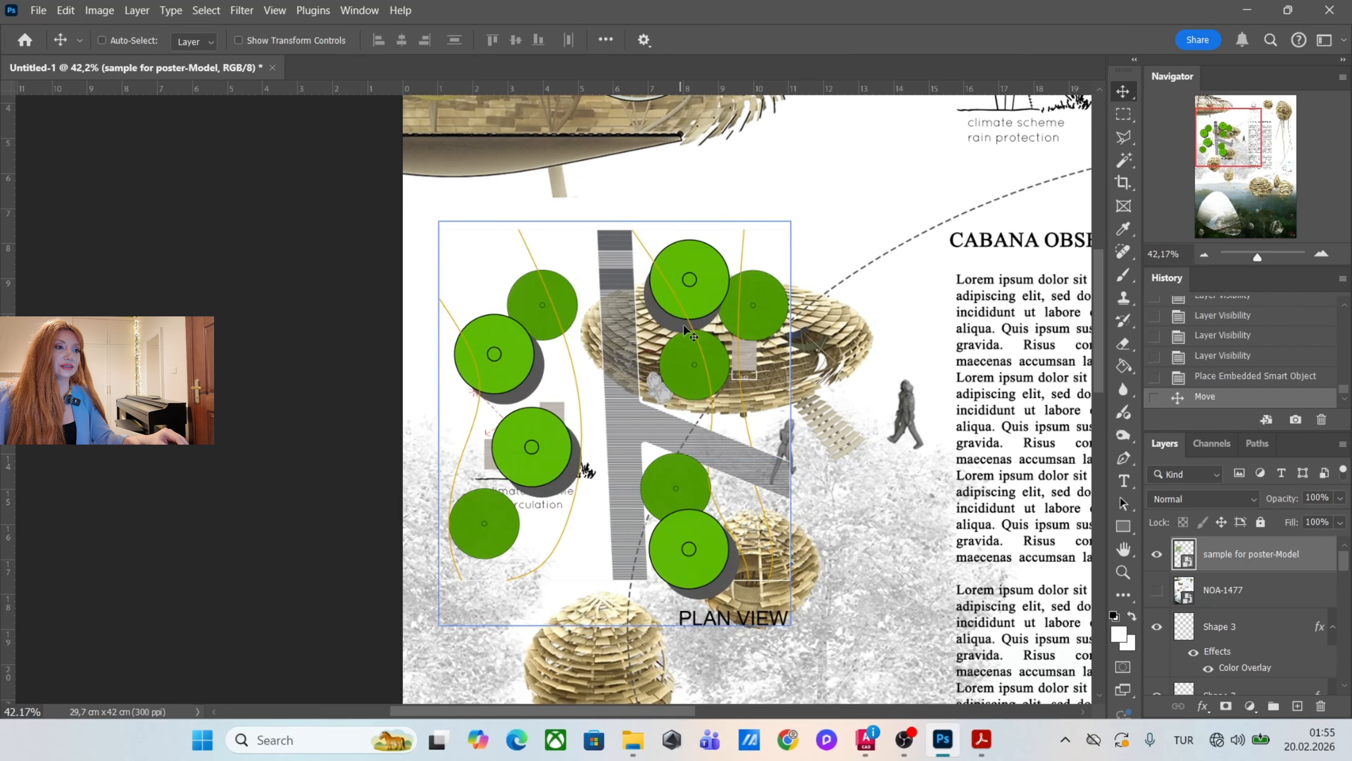
scroll(691, 335, down, 5)
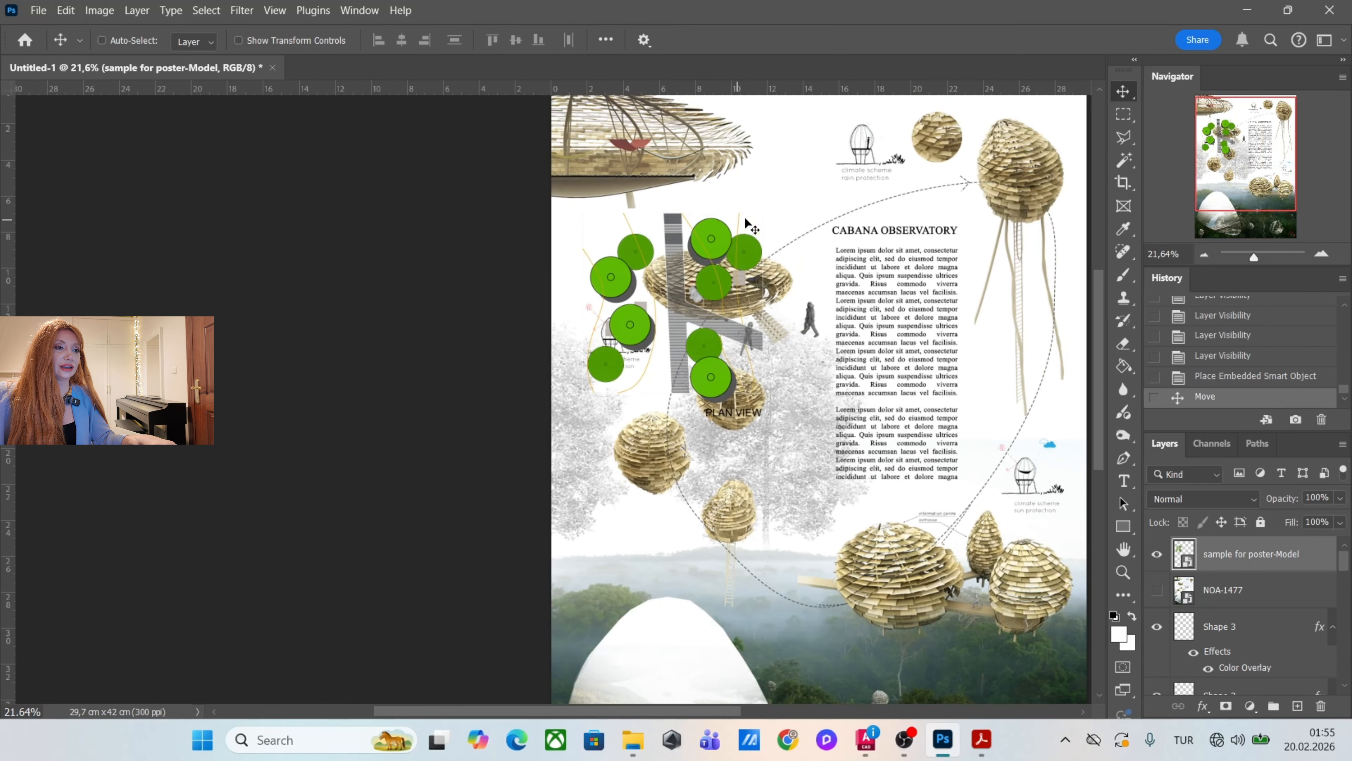
scroll(899, 138, up, 2)
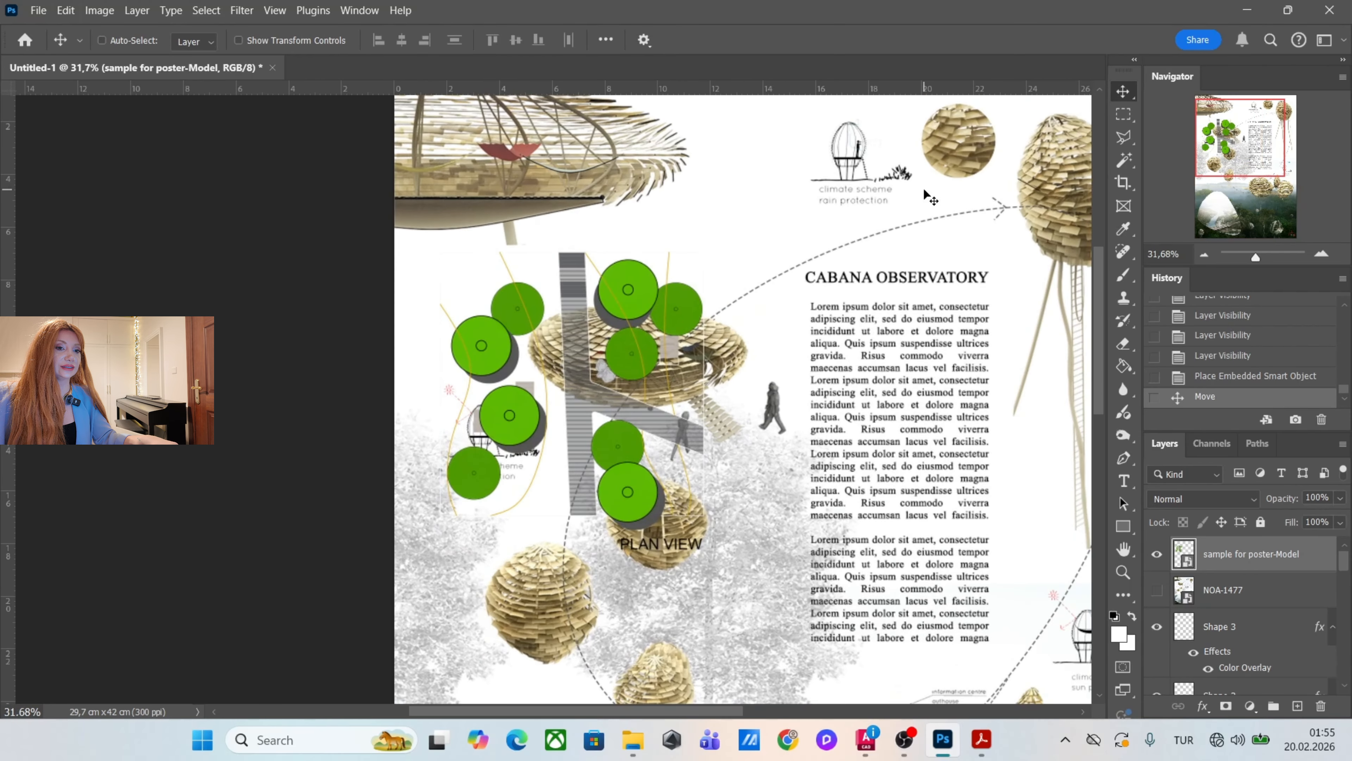
Give the sample for poster-Model layer a near-black outside stroke, 2 px wide at 66% opacity.
double_click(1324, 559)
click(698, 341)
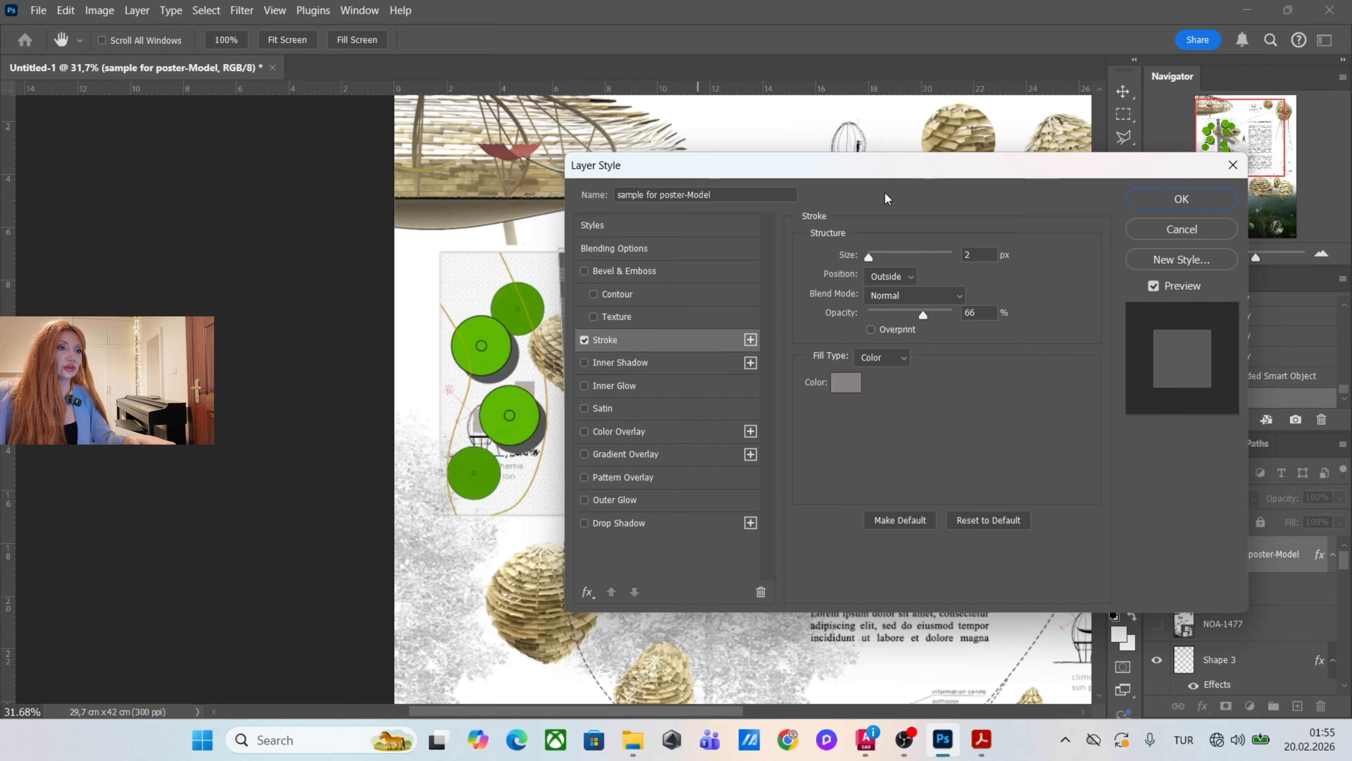
mouse_move(915, 176)
mouse_down()
mouse_move(1072, 152)
mouse_move(980, 139)
mouse_up()
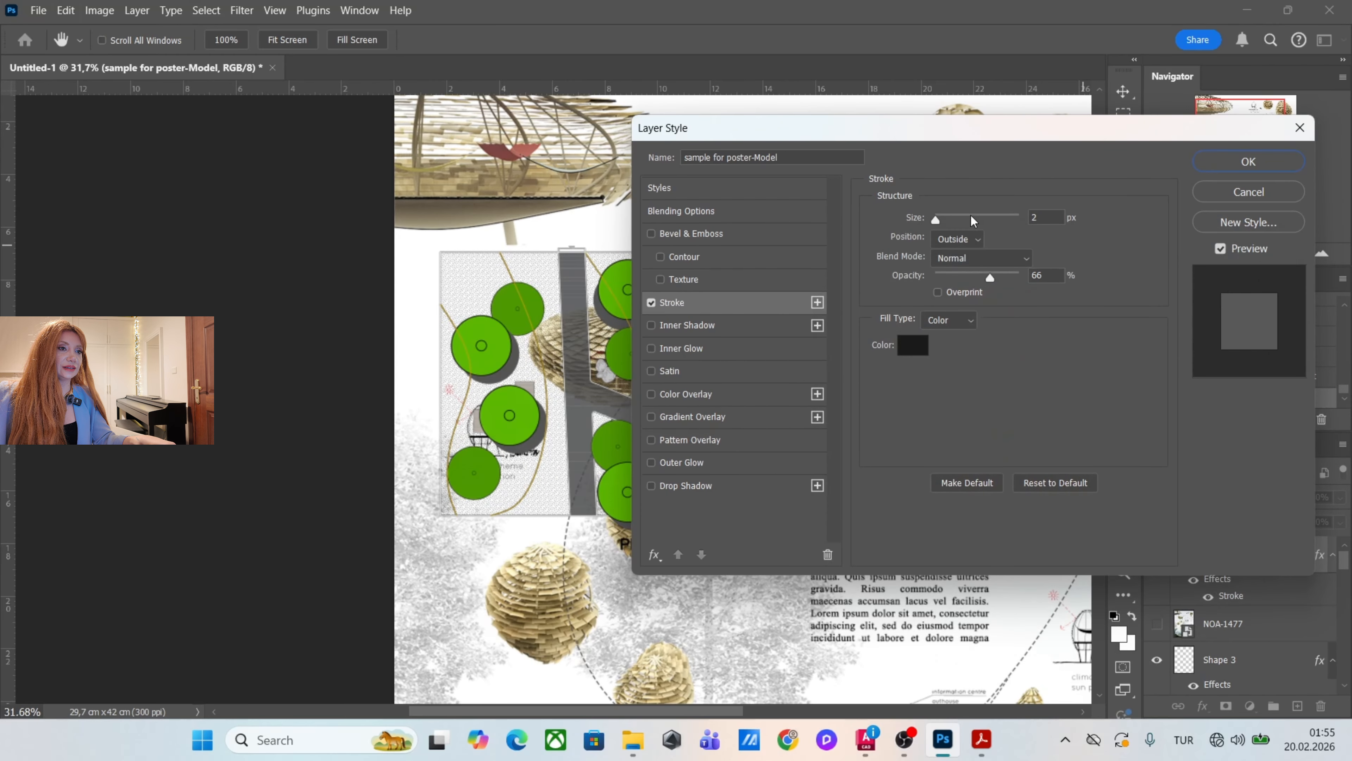
click(939, 219)
drag(938, 219, 938, 222)
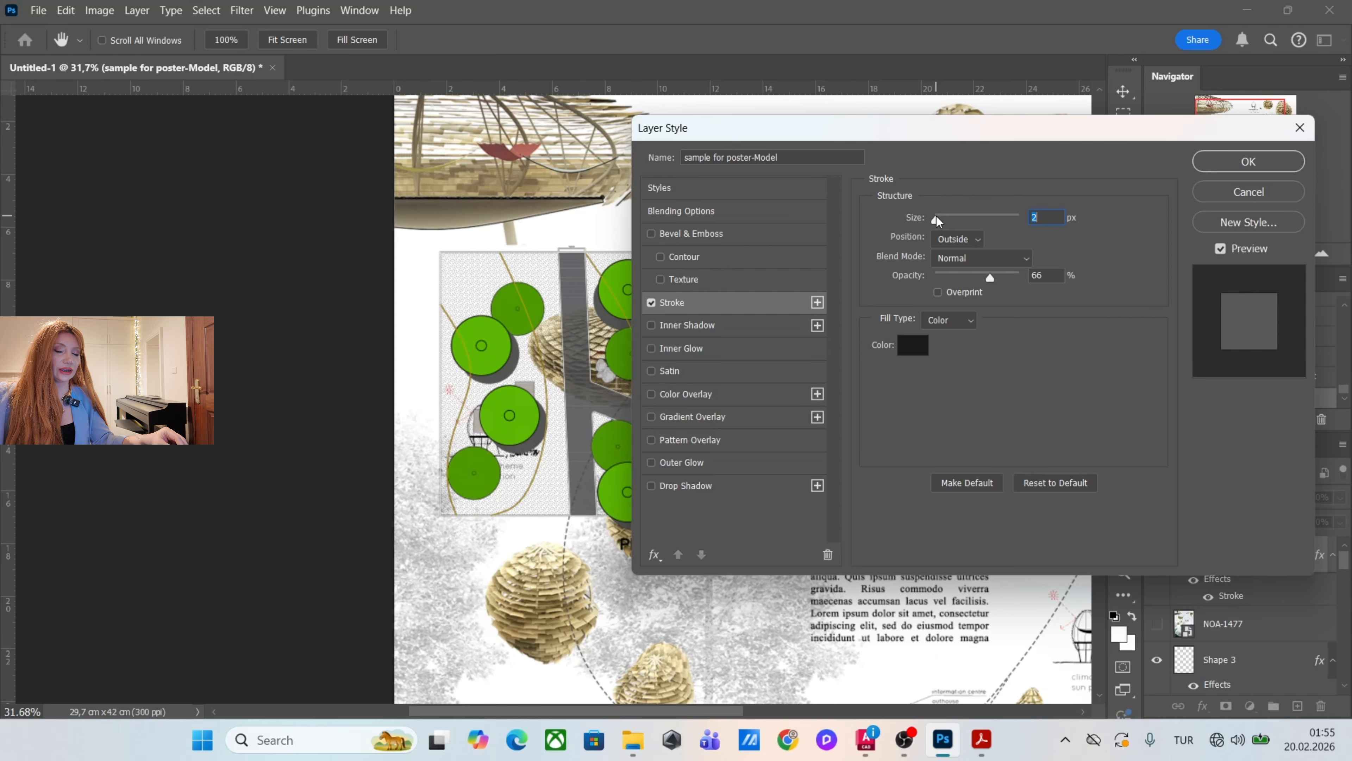
click(1214, 169)
scroll(625, 301, up, 5)
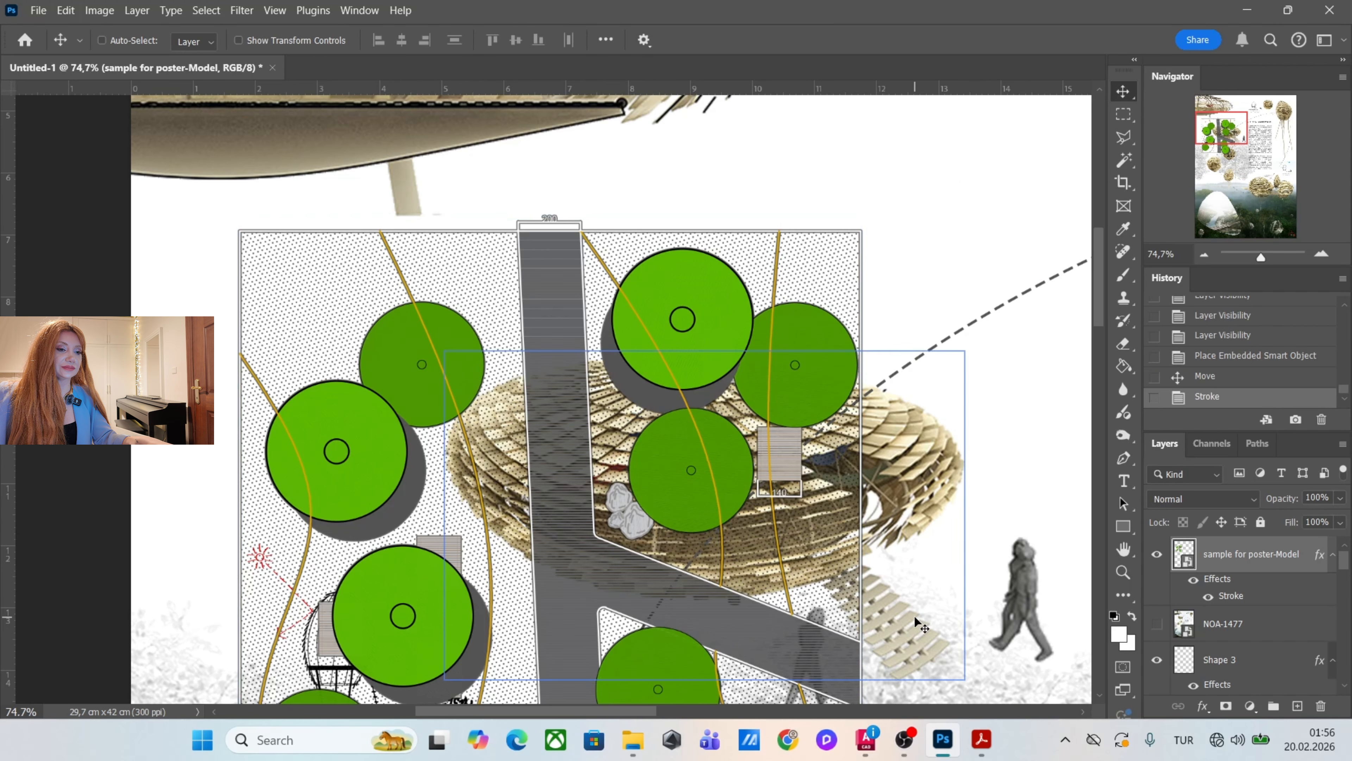
Switch to AutoCAD and draw a rectangle enclosing the whole site plan and its PLAN VIEW title with a margin.
click(867, 740)
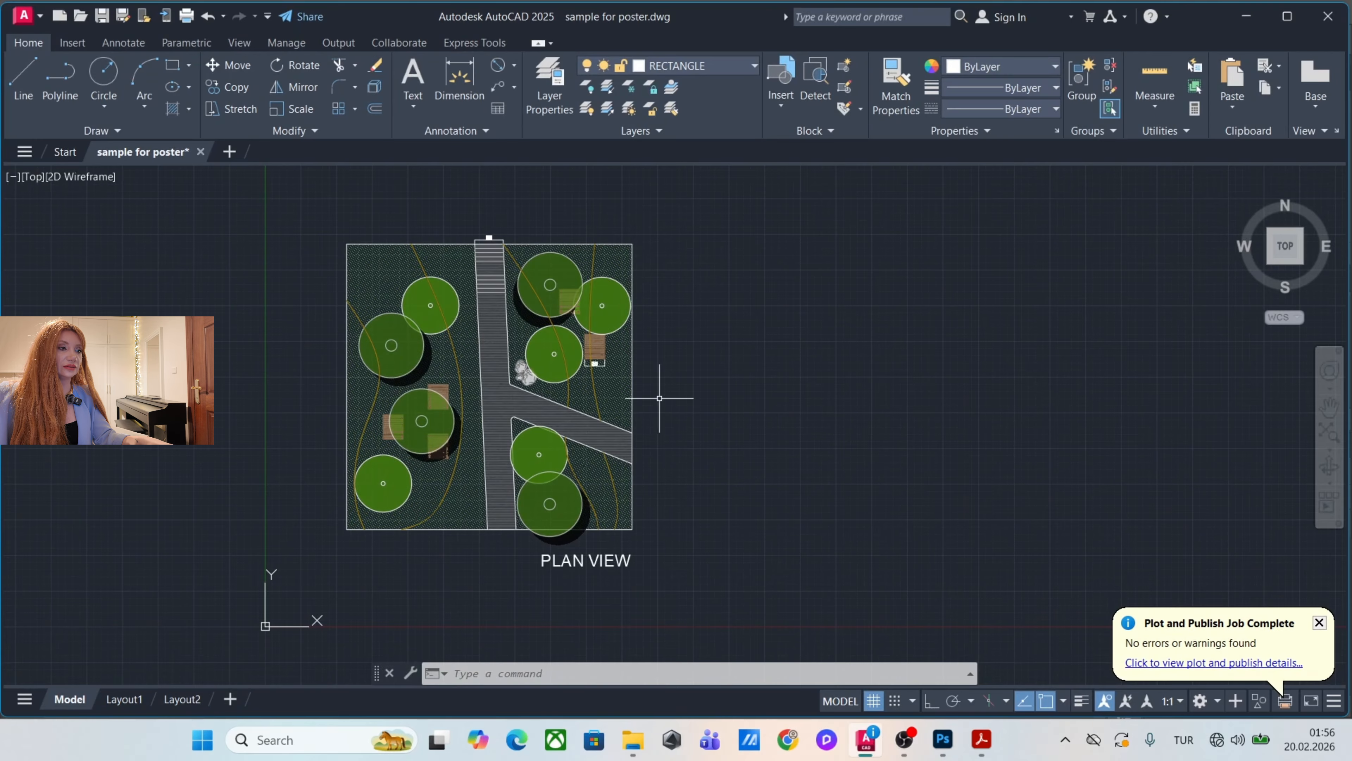
text(re)
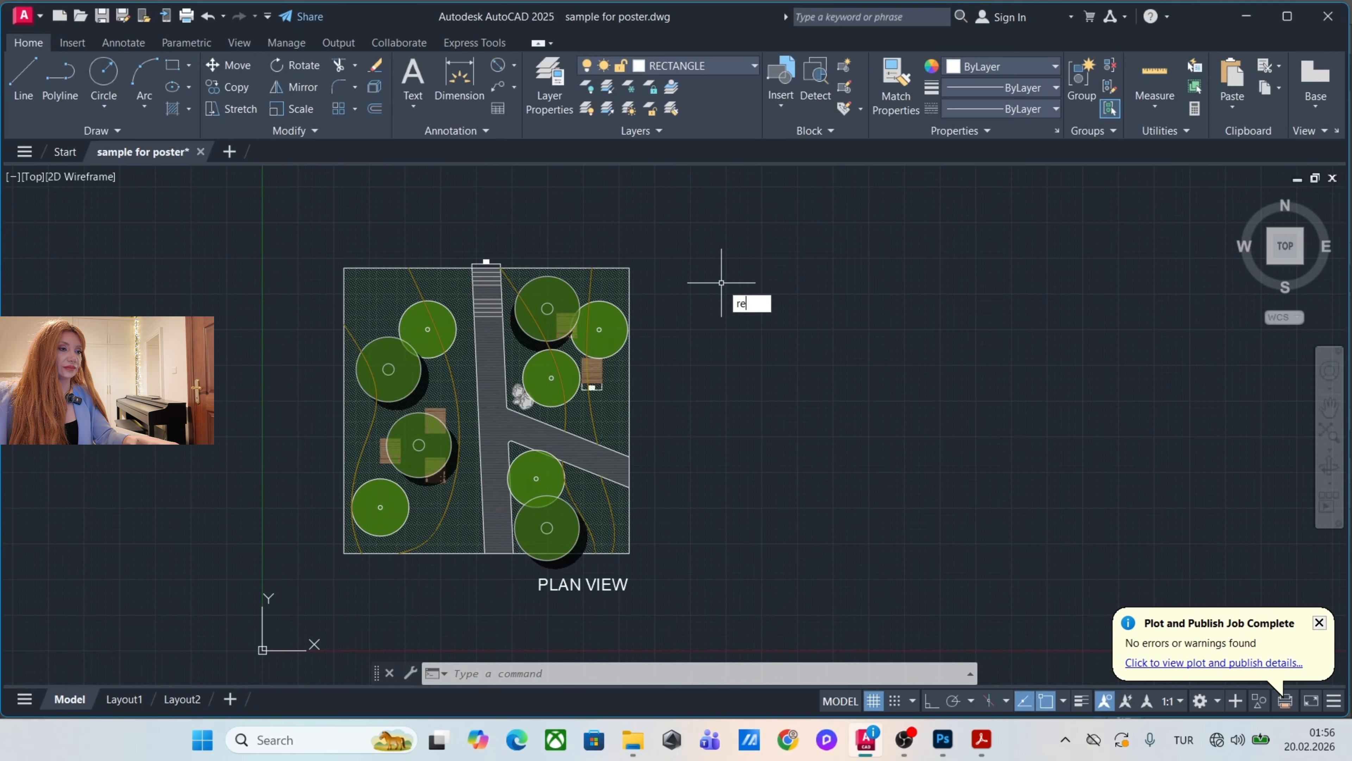
text(c)
key(Return)
click(291, 213)
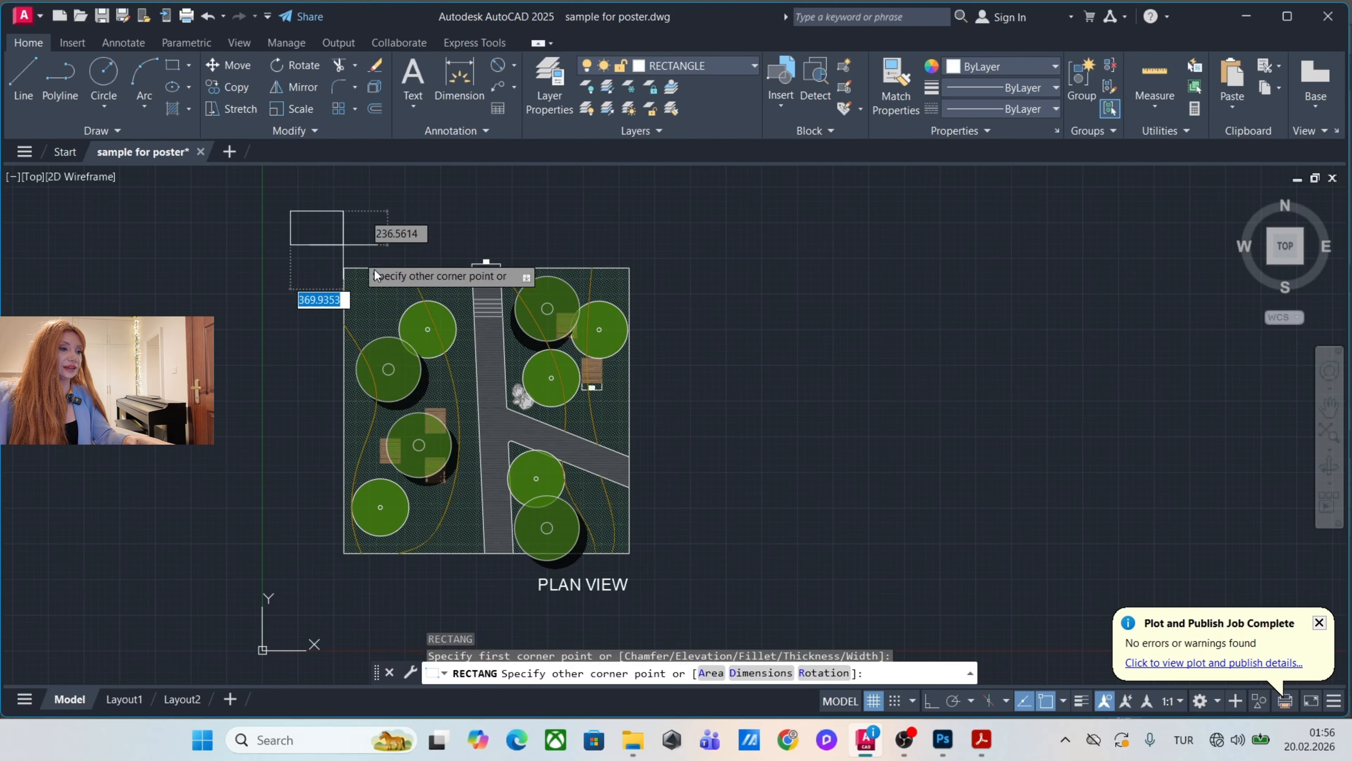
scroll(597, 520, down, 2)
click(649, 584)
drag(785, 508, 574, 450)
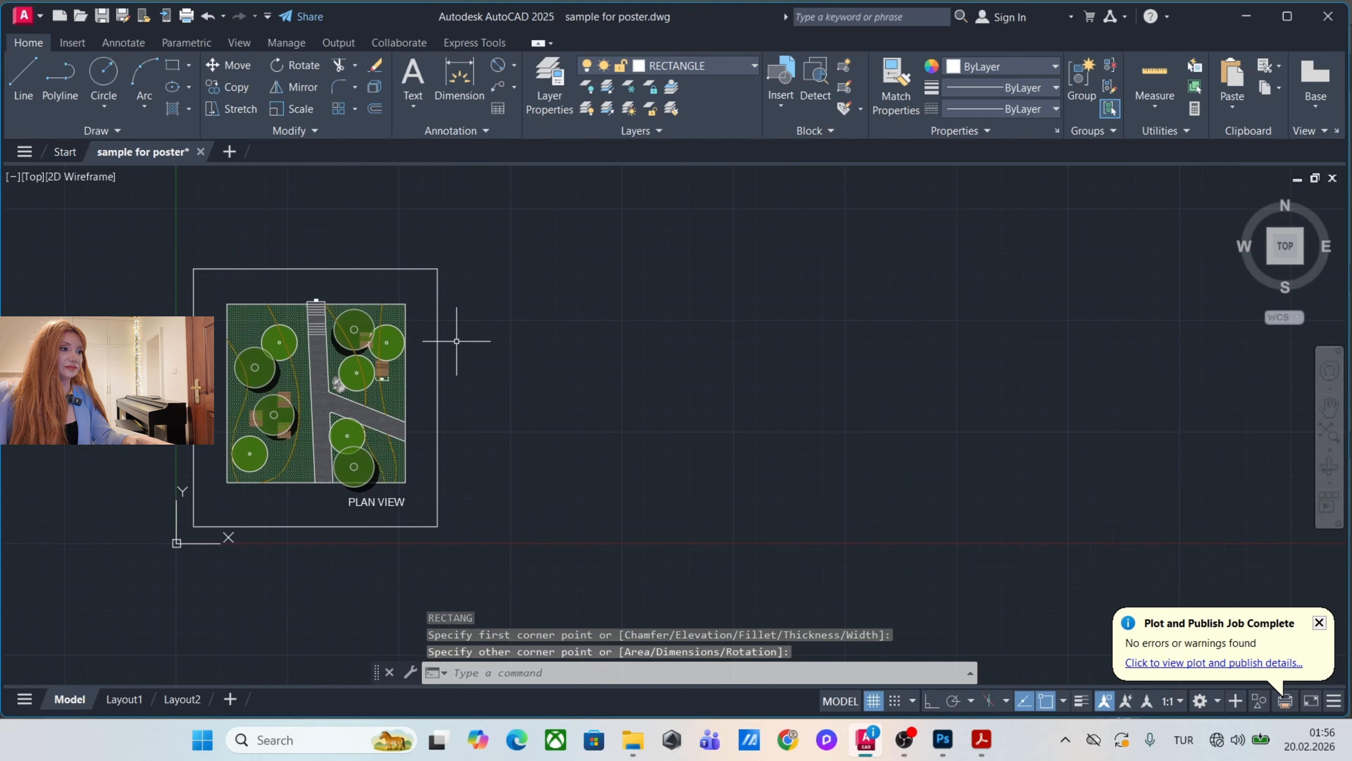
Copy the rectangular frame beside the plan with Ortho on, building a grid of empty frames in three columns and three rows.
click(437, 367)
text(co)
key(Return)
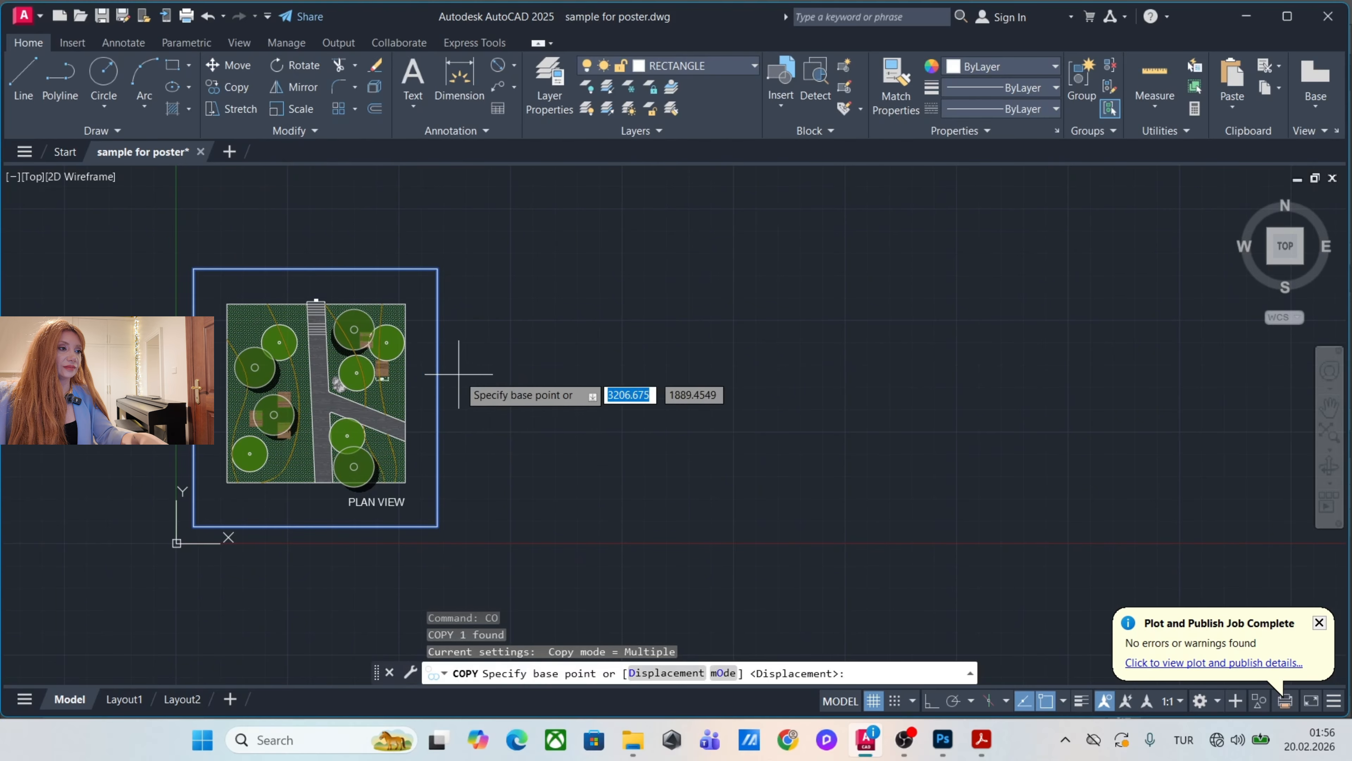
click(438, 374)
key(F8)
click(802, 374)
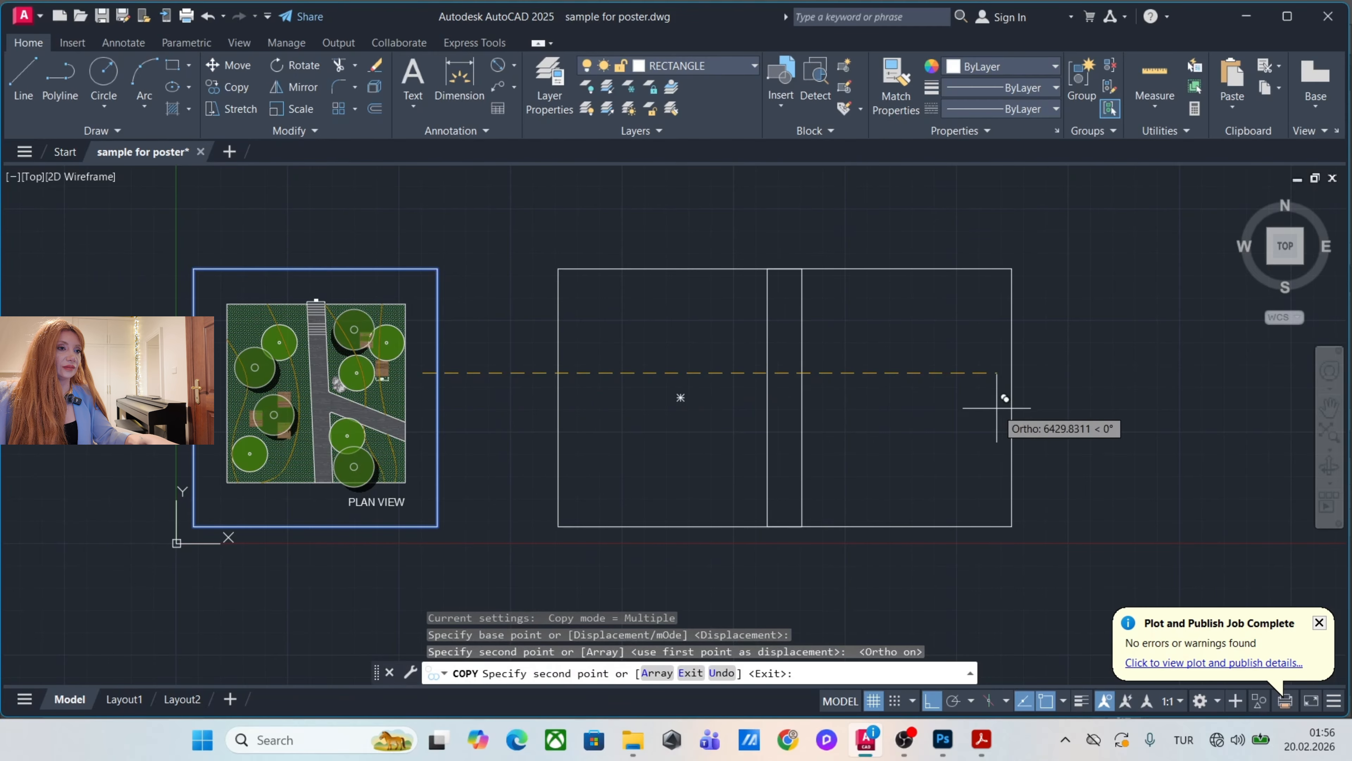
click(1083, 394)
scroll(1057, 386, down, 4)
key(Escape)
key(Escape)
Select all the small light-green trees as similar objects and move them into the first empty frame, aligned by the frames' upper-right corners.
scroll(603, 396, up, 4)
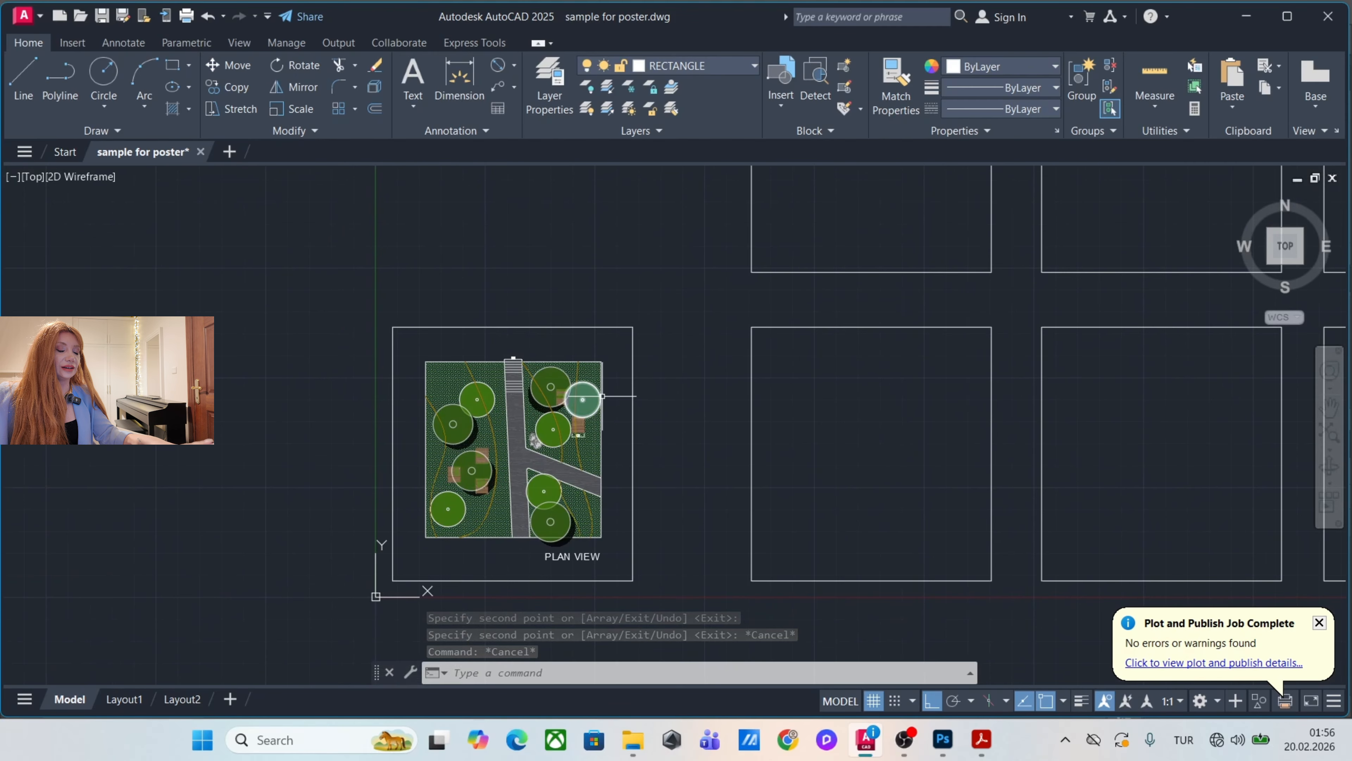
scroll(582, 399, up, 5)
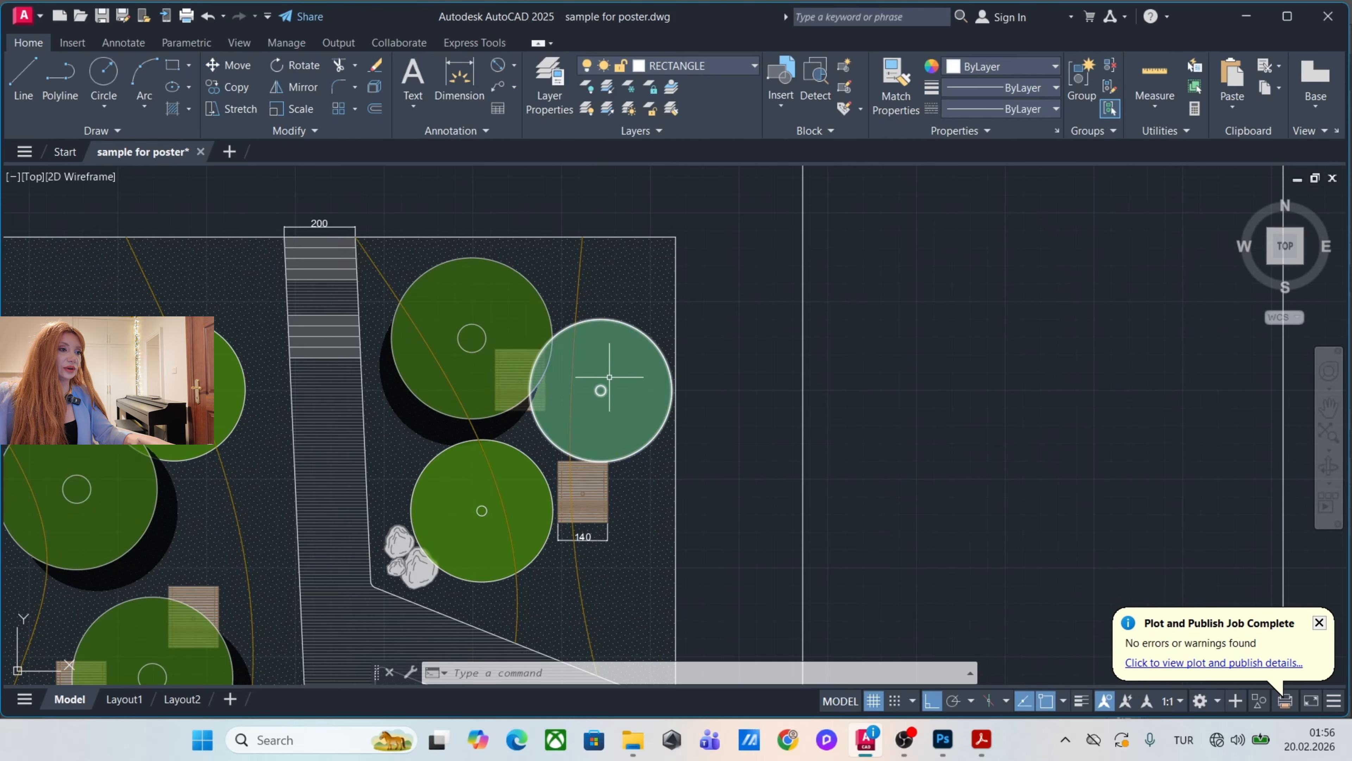
click(601, 385)
scroll(599, 381, down, 4)
drag(602, 387, 580, 357)
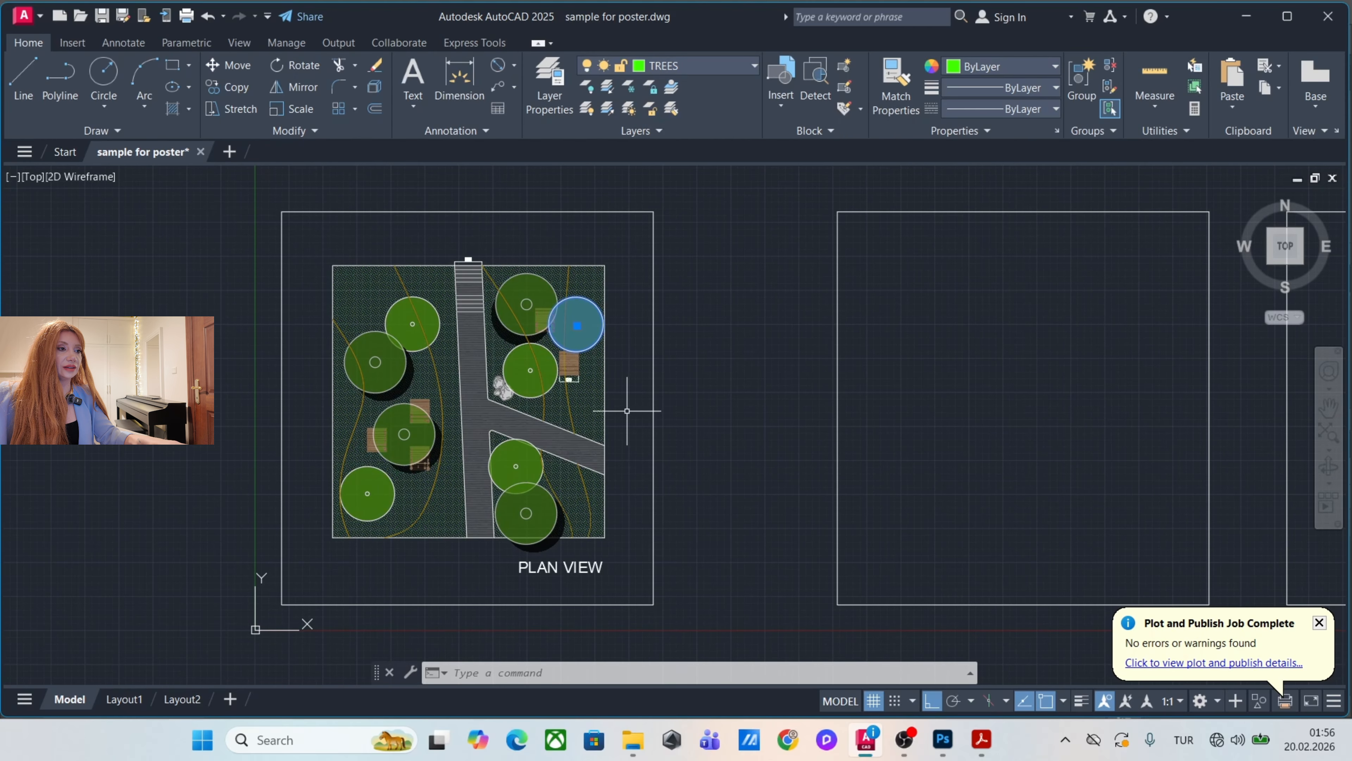
key(Escape)
key(Escape)
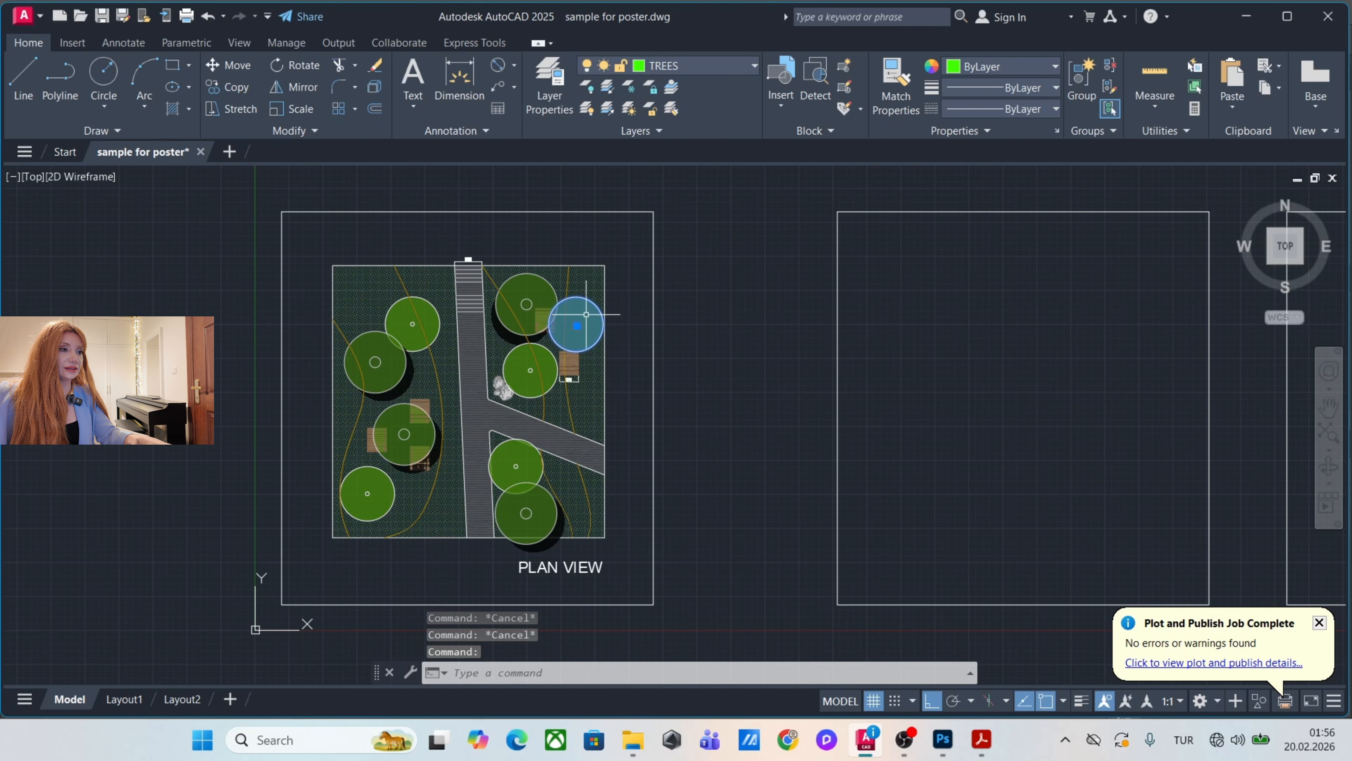
click(581, 304)
right_click(584, 306)
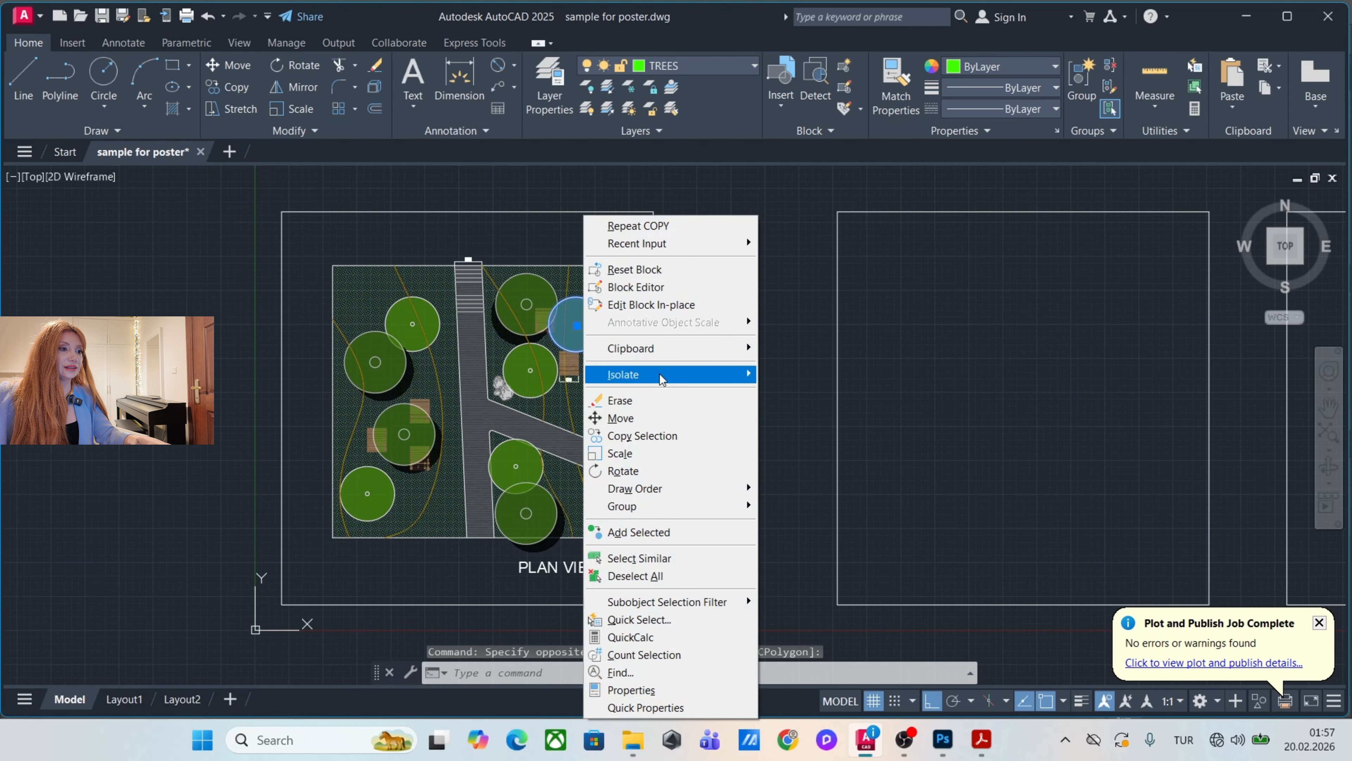
click(646, 558)
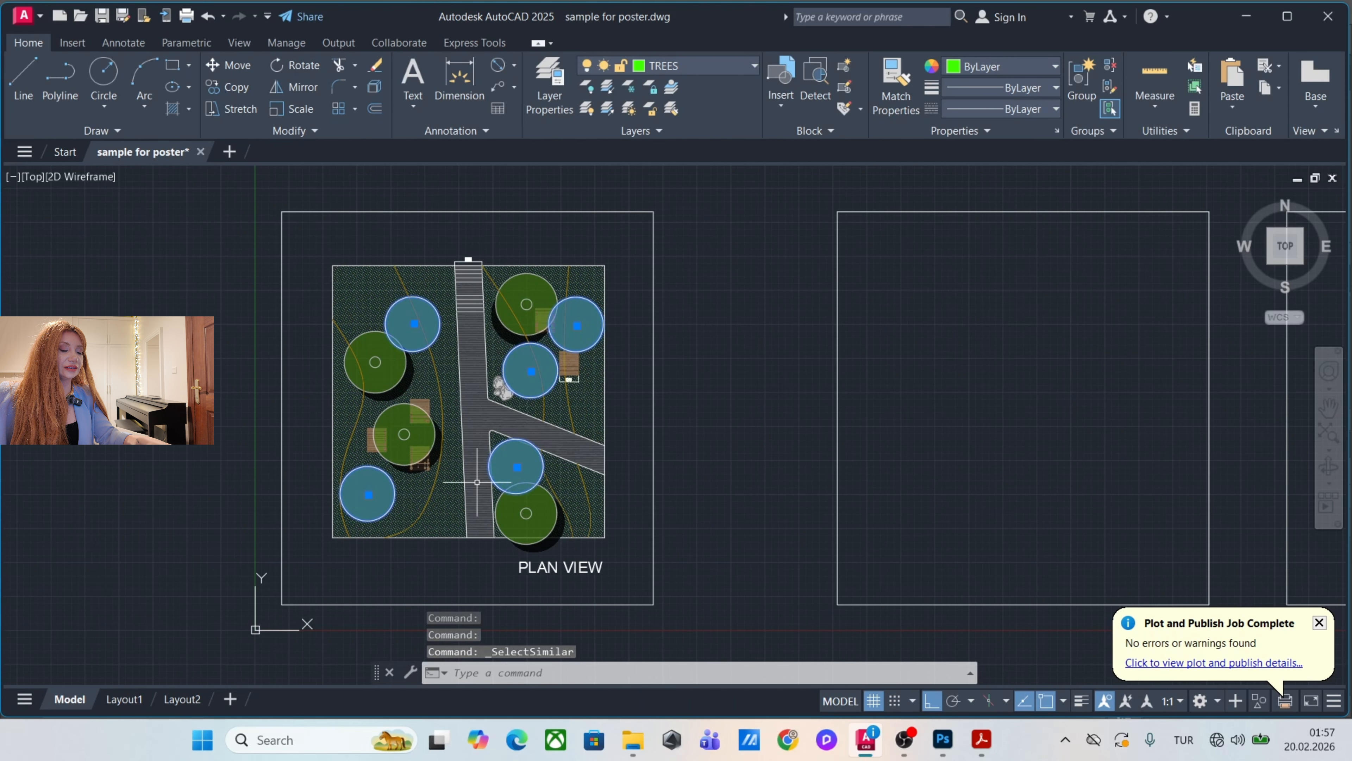
scroll(419, 463, down, 4)
scroll(532, 387, up, 2)
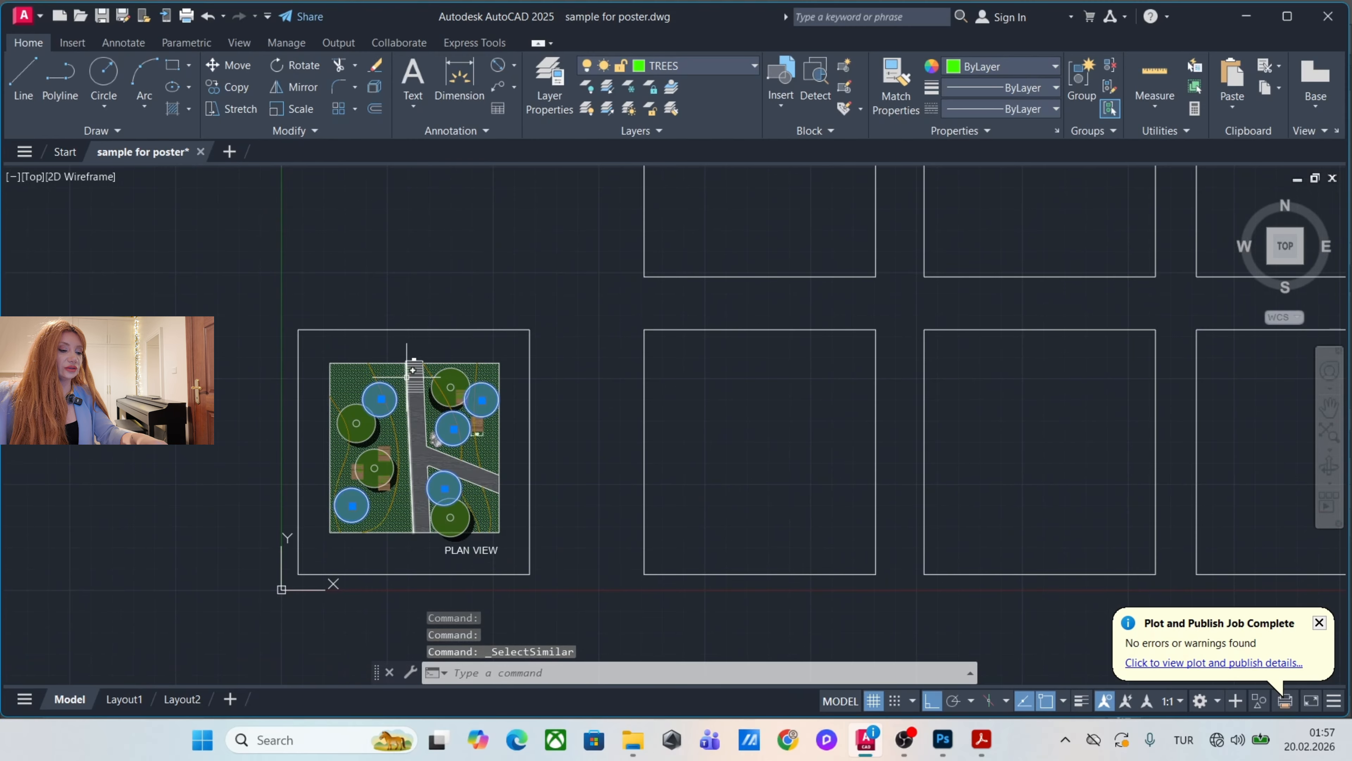
text(m)
key(Return)
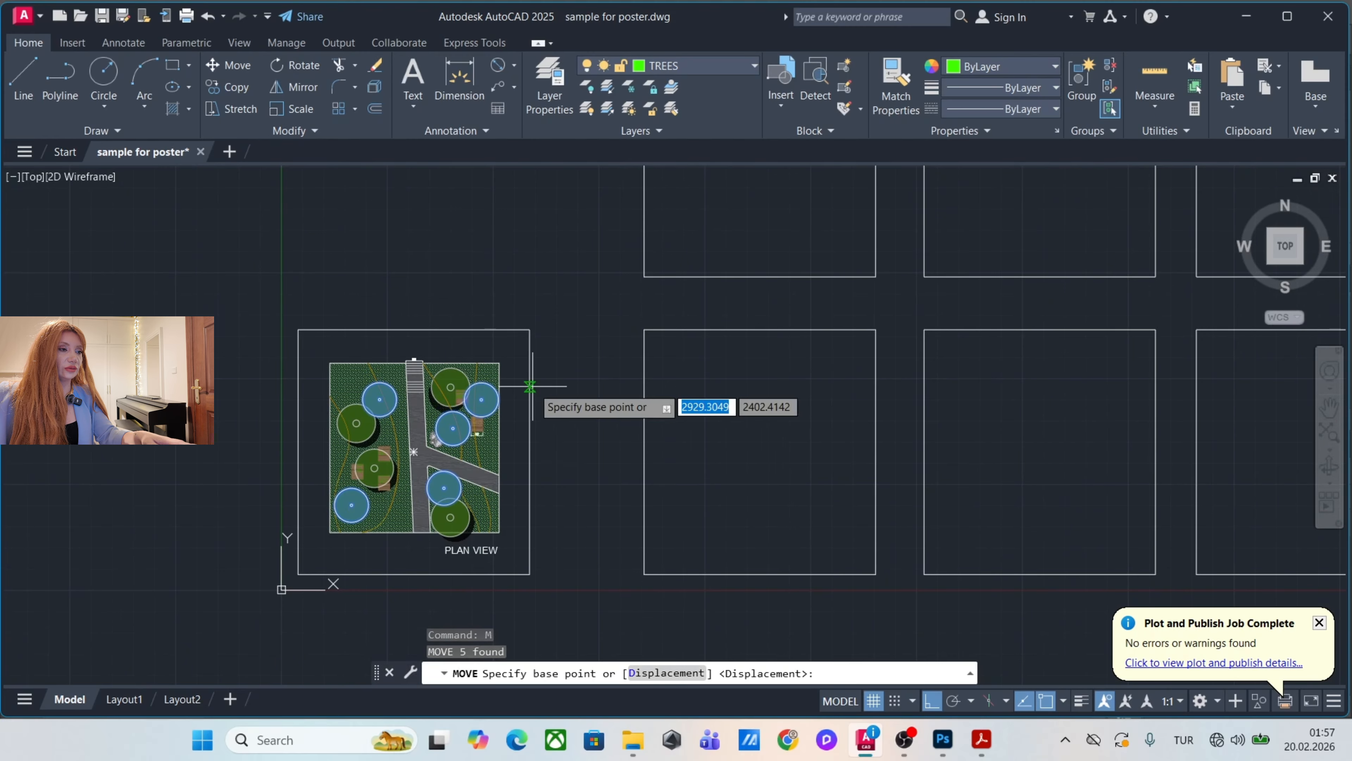
click(530, 330)
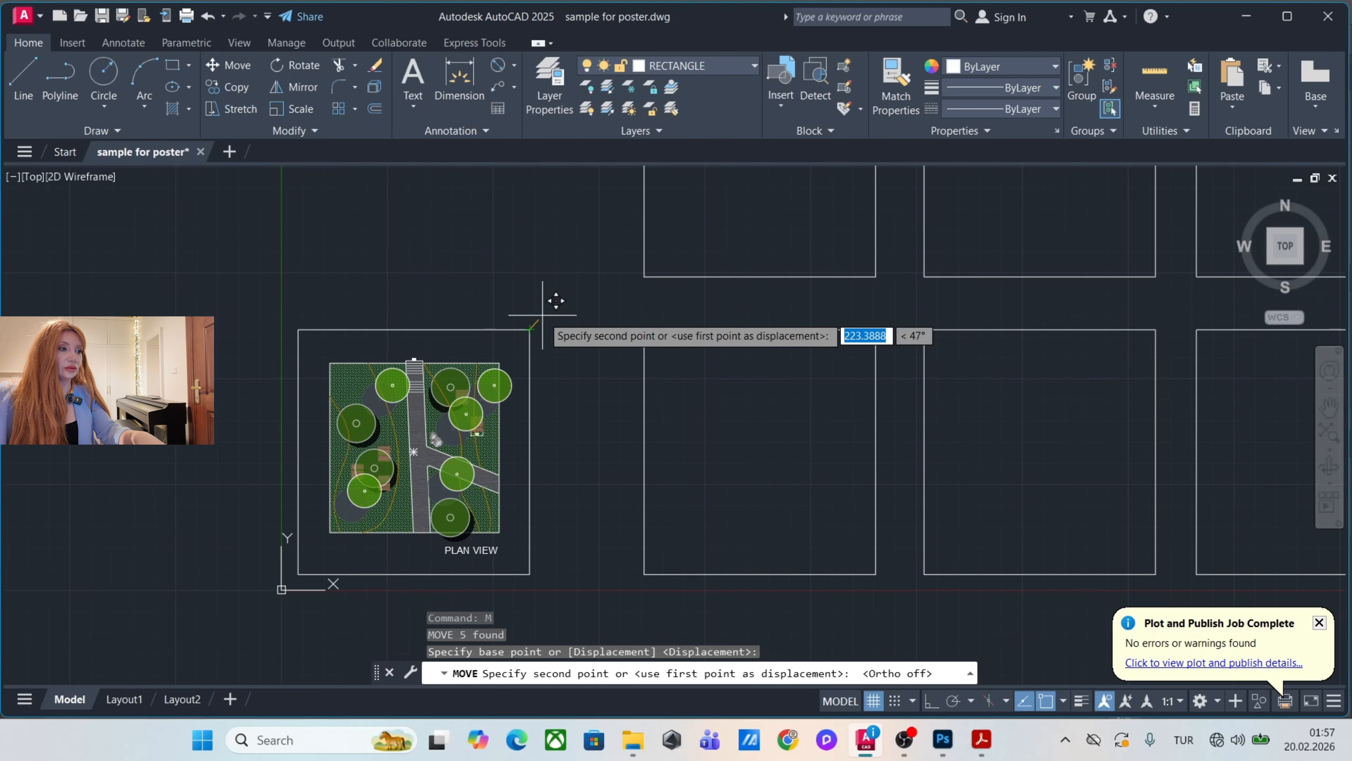
drag(821, 291, 664, 263)
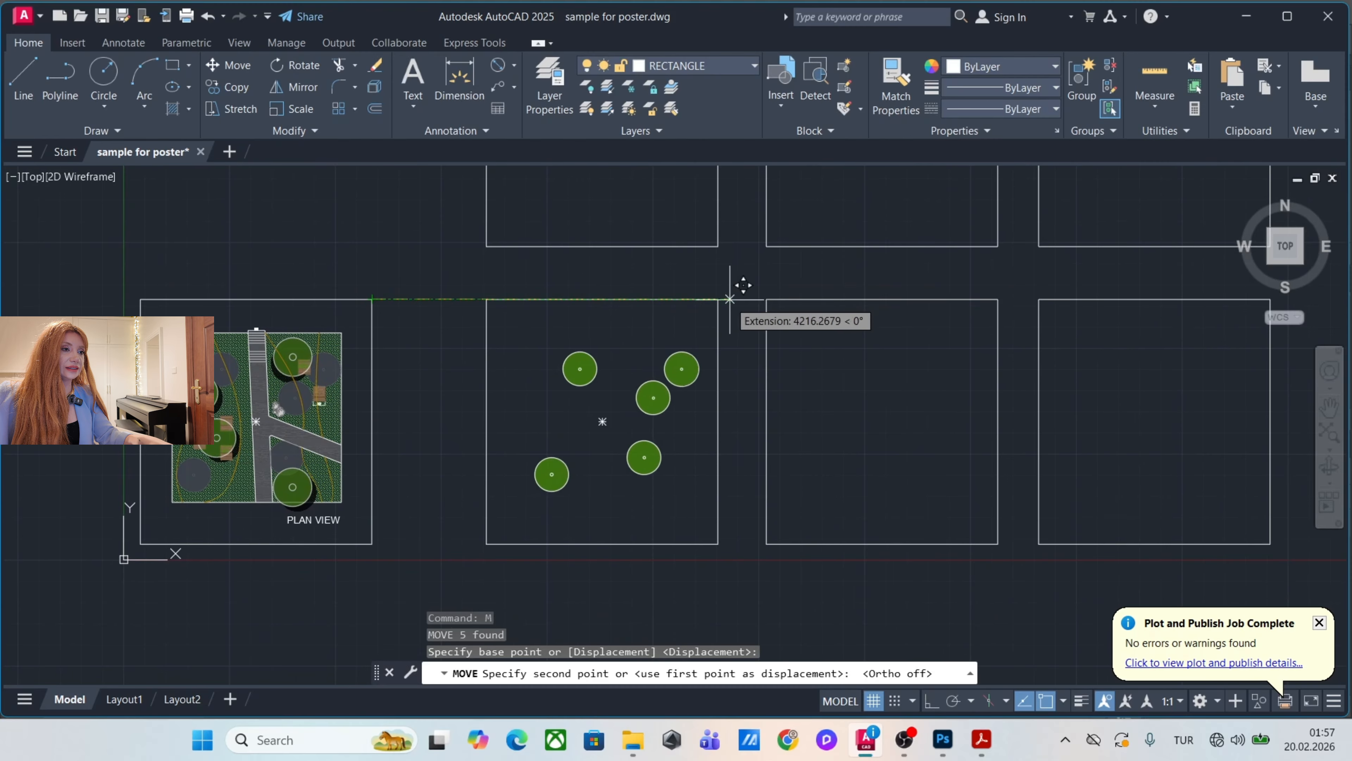
click(718, 299)
Select all the larger shaded trees as similar objects and move them into the second frame of the lowest row, corner to corner.
click(301, 358)
right_click(300, 358)
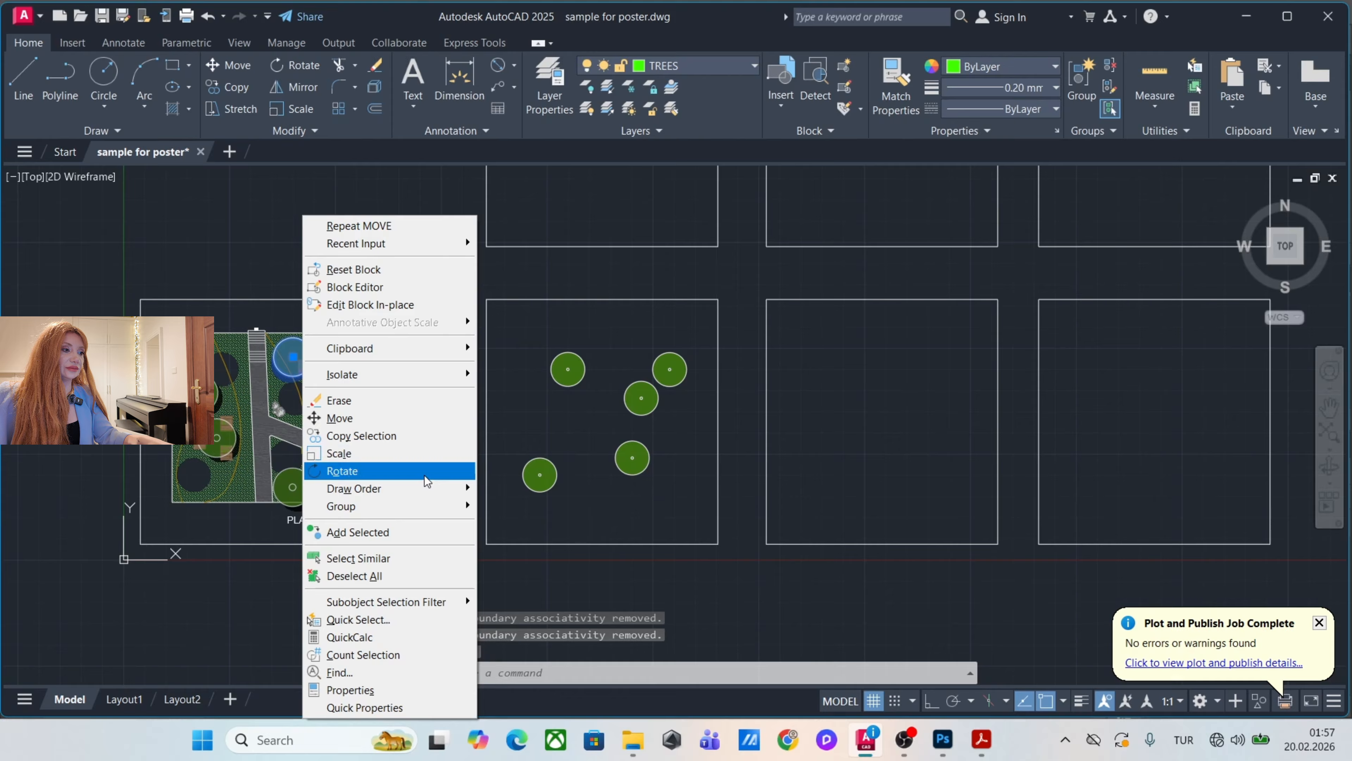
click(417, 555)
drag(544, 324, 478, 347)
key(Return)
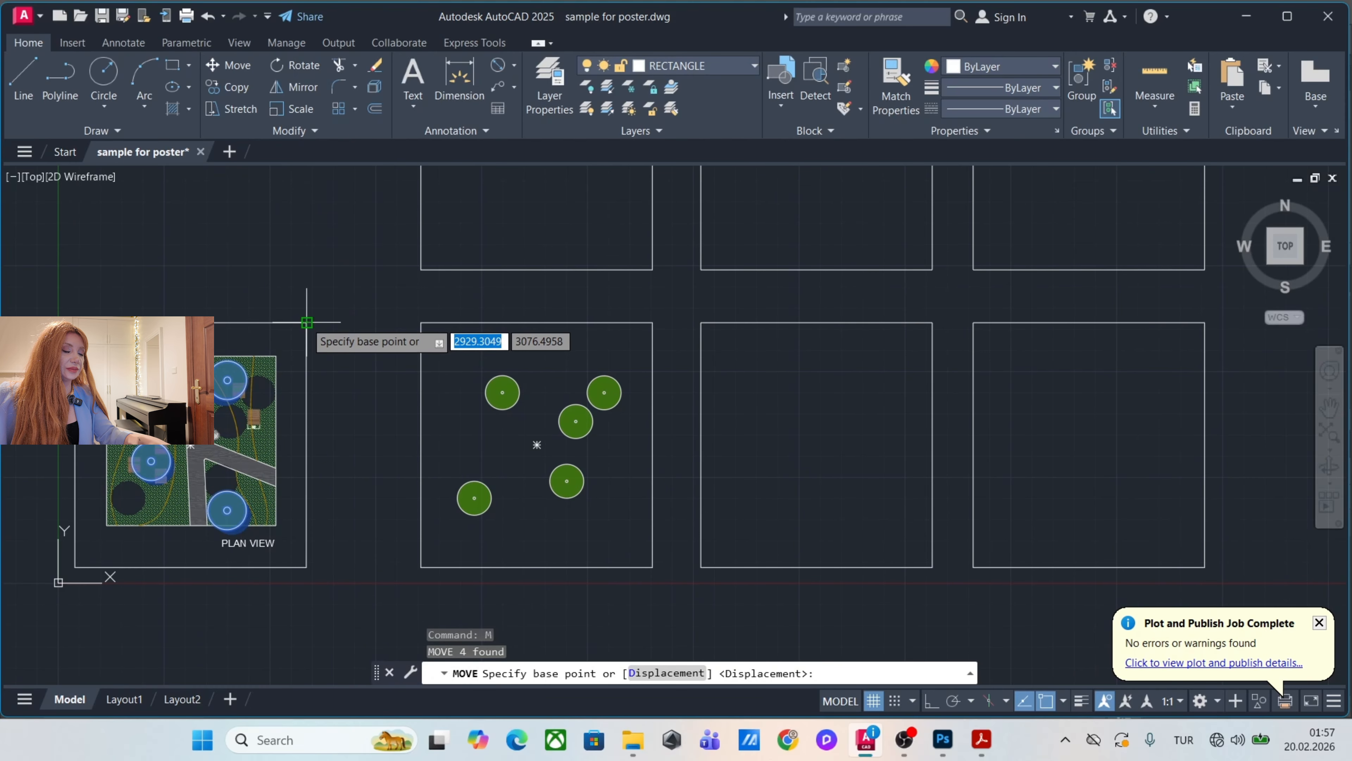
click(306, 322)
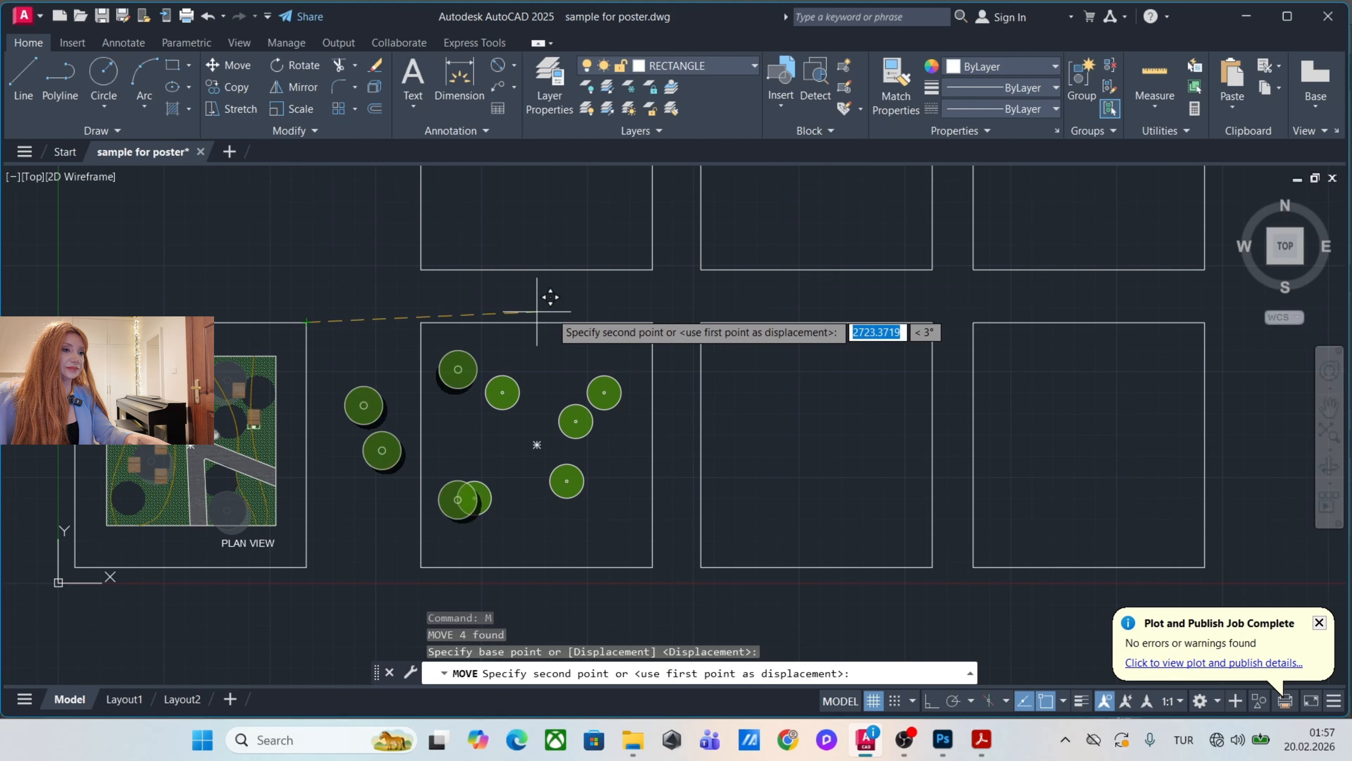
click(932, 322)
Select the brown wooden squares as similar objects and move them into the third frame of the lowest row, corner to corner.
scroll(344, 417, up, 2)
click(345, 416)
right_click(342, 421)
click(435, 555)
text(m)
key(Return)
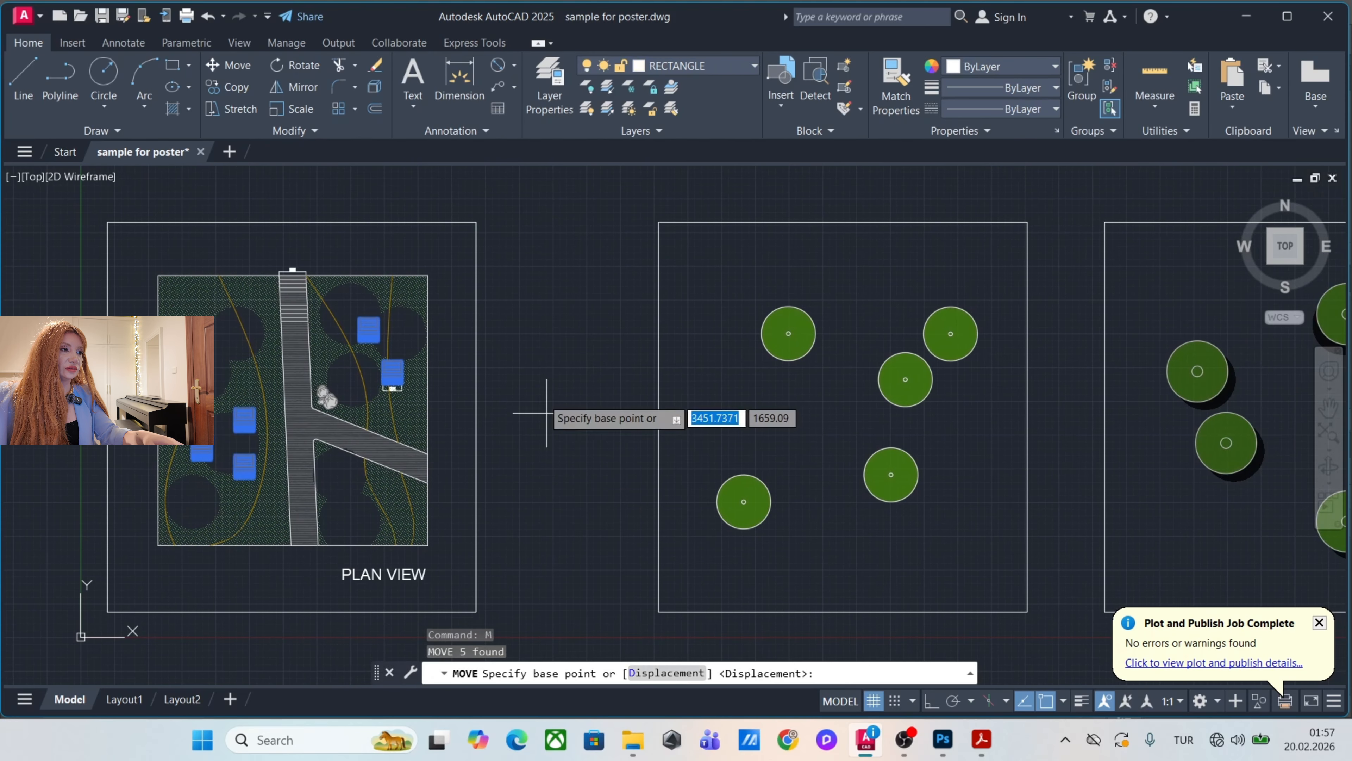
click(475, 219)
scroll(745, 359, down, 3)
click(927, 274)
scroll(452, 373, up, 6)
click(475, 484)
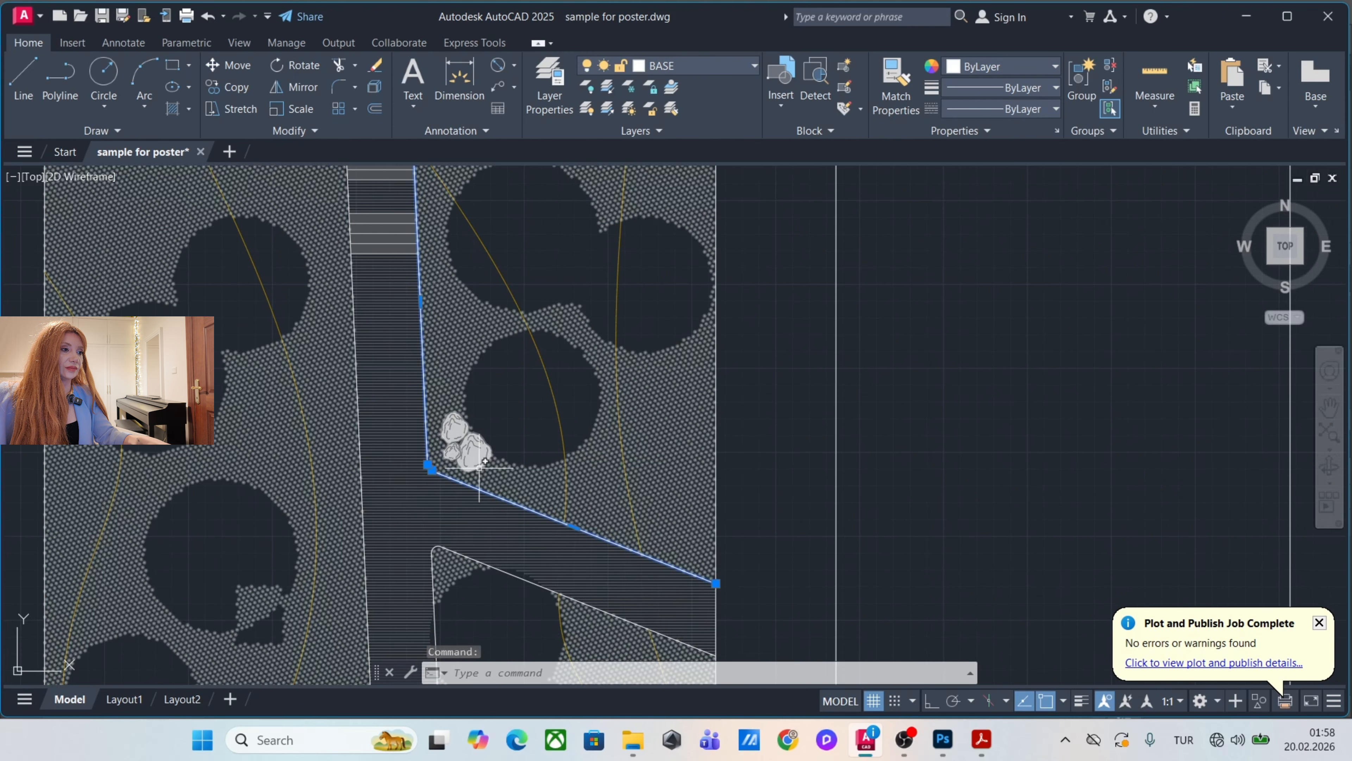
right_click(499, 406)
click(570, 543)
scroll(372, 512, down, 4)
text(m)
key(Return)
click(456, 273)
scroll(452, 340, down, 5)
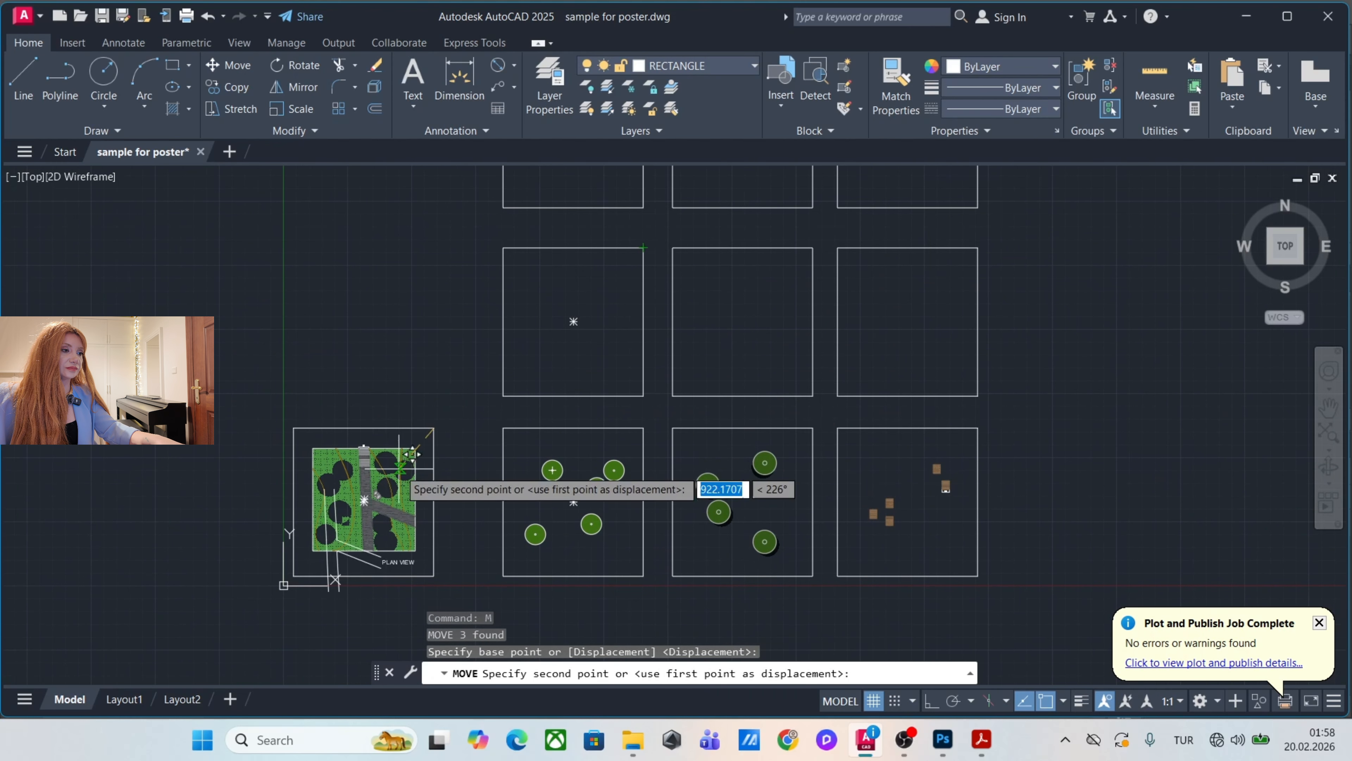
key(Escape)
key(Escape)
Move the plan's boundary and path outlines into the first frame of the middle row, using the frame's corner as base point.
scroll(367, 473, up, 8)
click(367, 394)
text(m)
key(Return)
click(587, 221)
Move the stones from the plan into the second frame of the middle row, aligned by the frames' upper-right corners.
scroll(351, 445, up, 6)
click(254, 496)
scroll(213, 498, down, 2)
text(m)
key(Return)
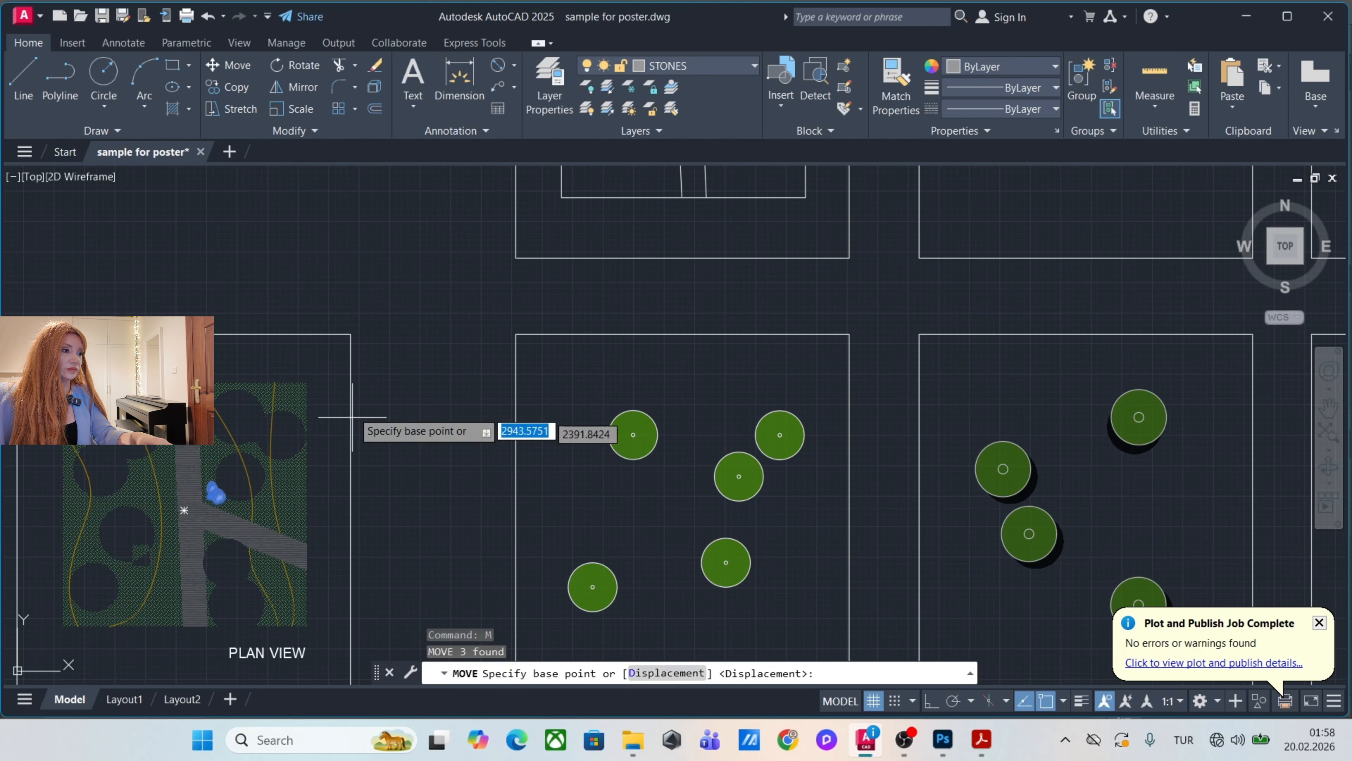
click(351, 335)
click(664, 304)
Move the green grass hatch out of the plan into the third frame of the middle row, aligned by the frames' upper-right corners.
scroll(240, 559, up, 4)
click(372, 476)
scroll(371, 476, down, 4)
scroll(393, 464, up, 4)
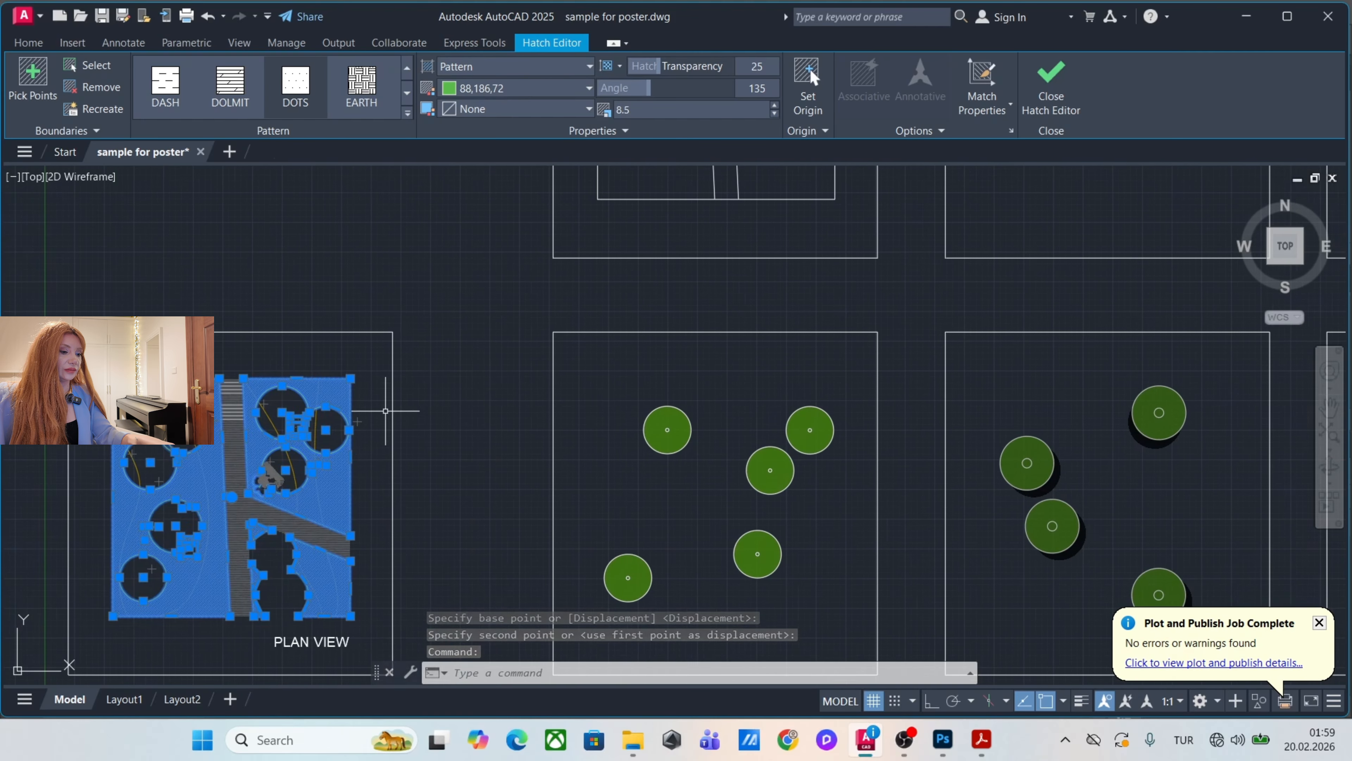
text(m)
click(392, 333)
scroll(362, 467, down, 6)
scroll(570, 356, up, 6)
click(609, 261)
click(525, 379)
text(m)
click(609, 260)
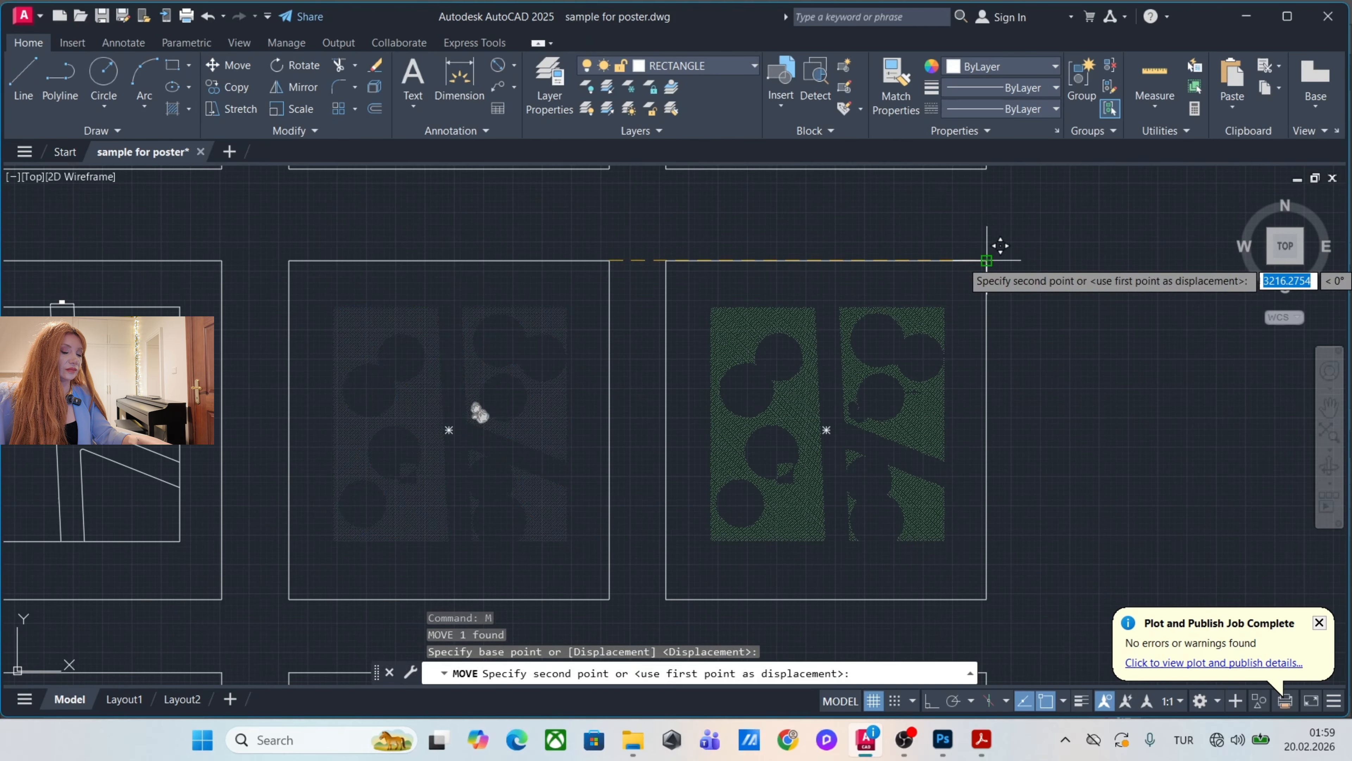
click(986, 260)
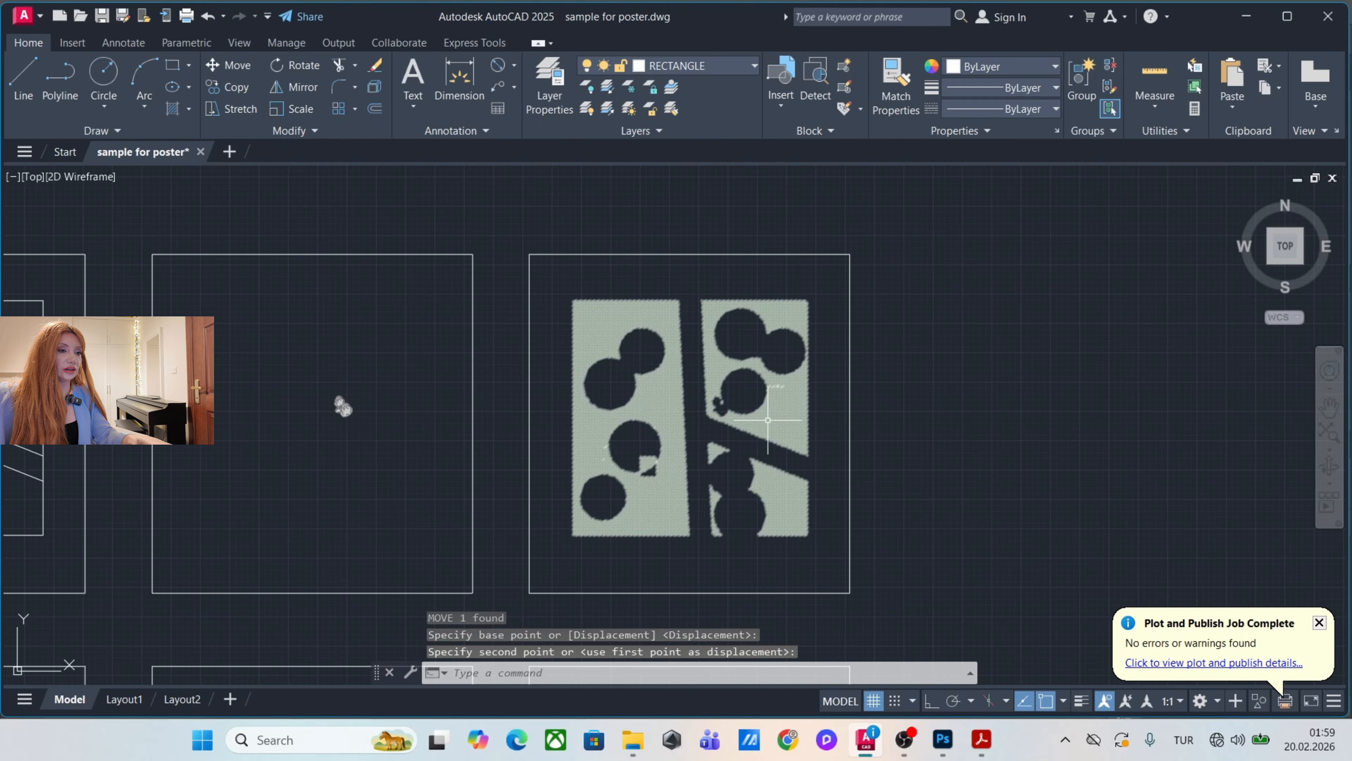
Change the grass hatch pattern to SOLID.
click(789, 407)
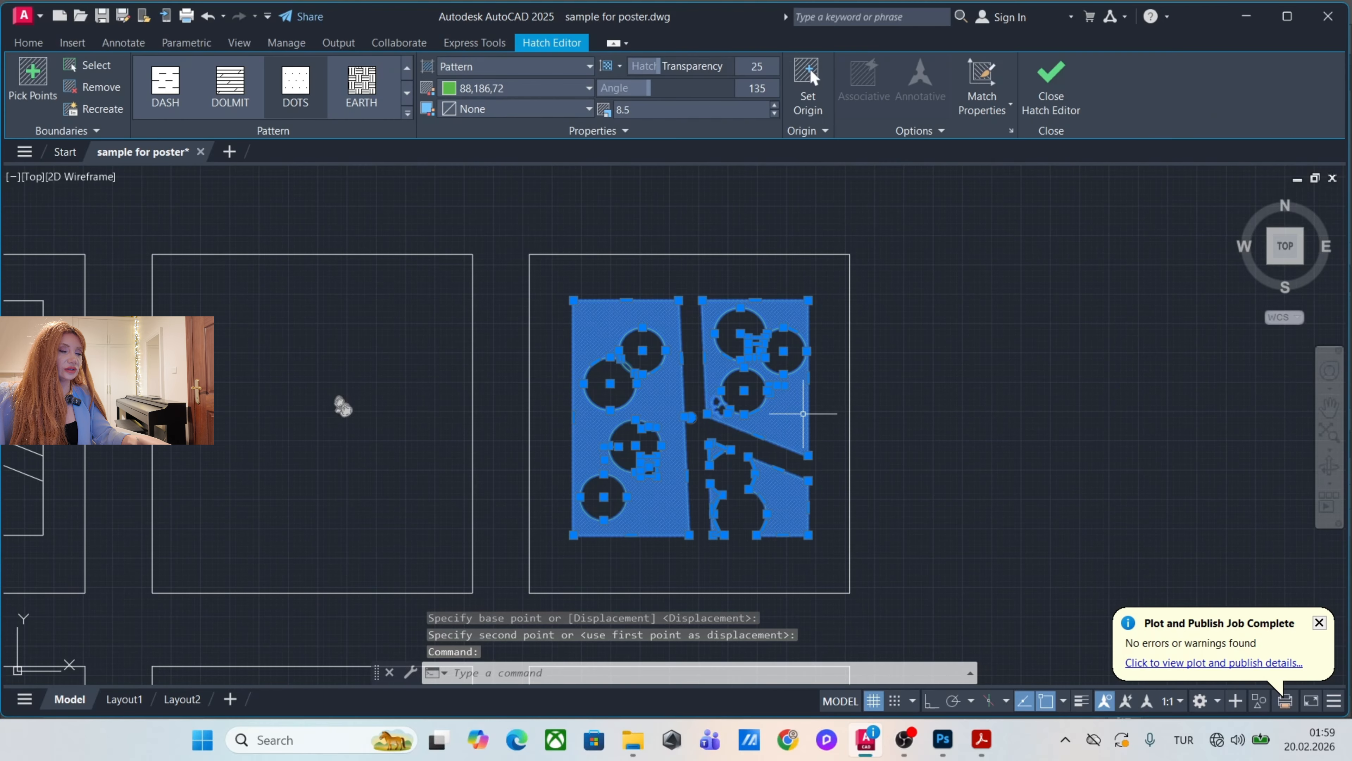
scroll(281, 110, up, 2)
click(165, 88)
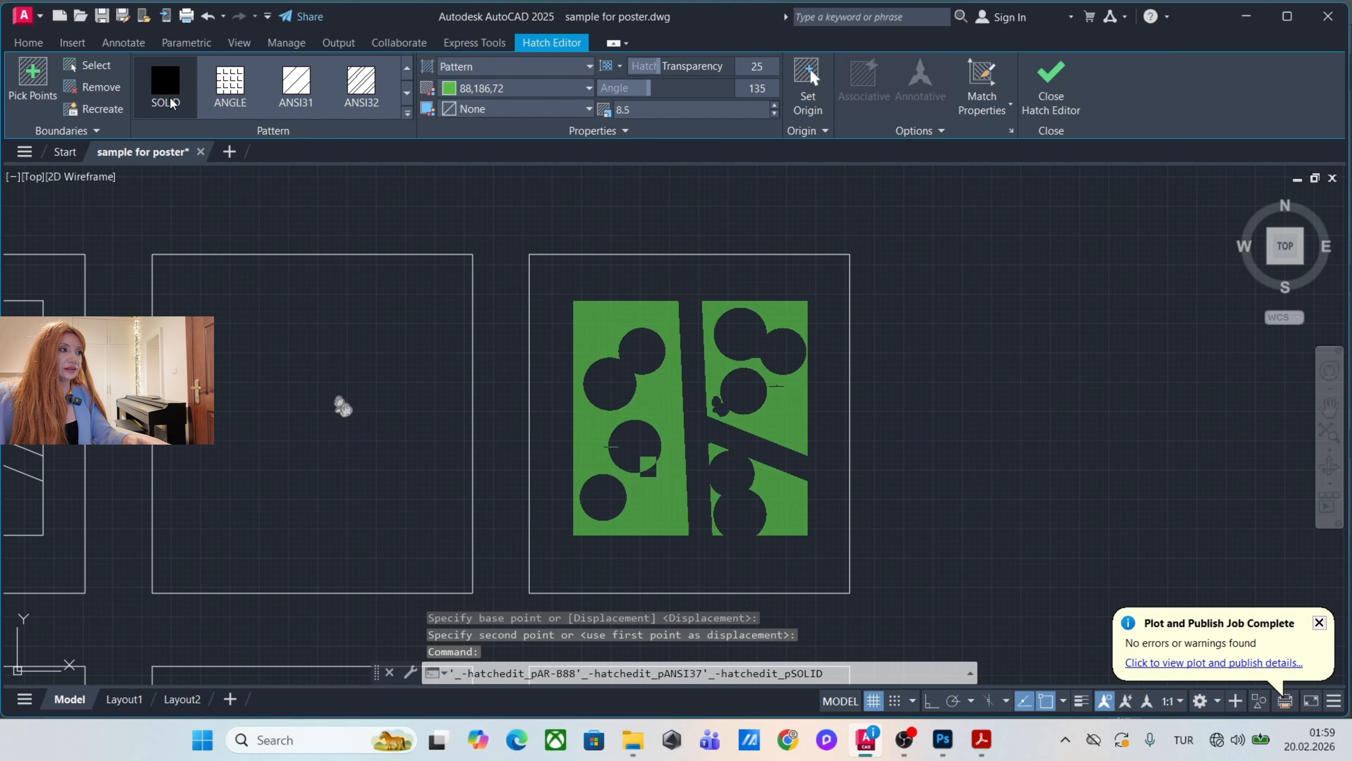
key(Escape)
key(Escape)
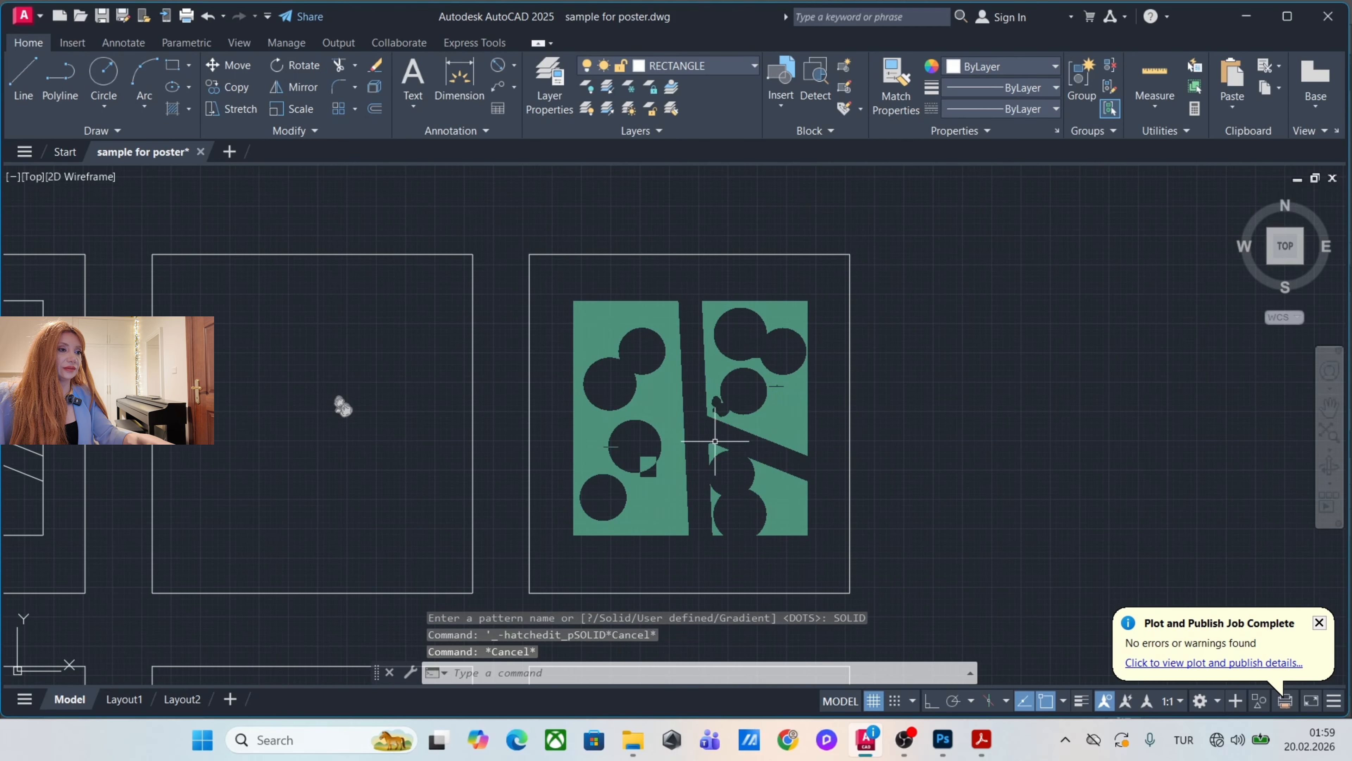
Copy the grey path hatch from the last frame of the uppermost row into the neighbouring middle frame, corner to corner.
scroll(665, 405, down, 5)
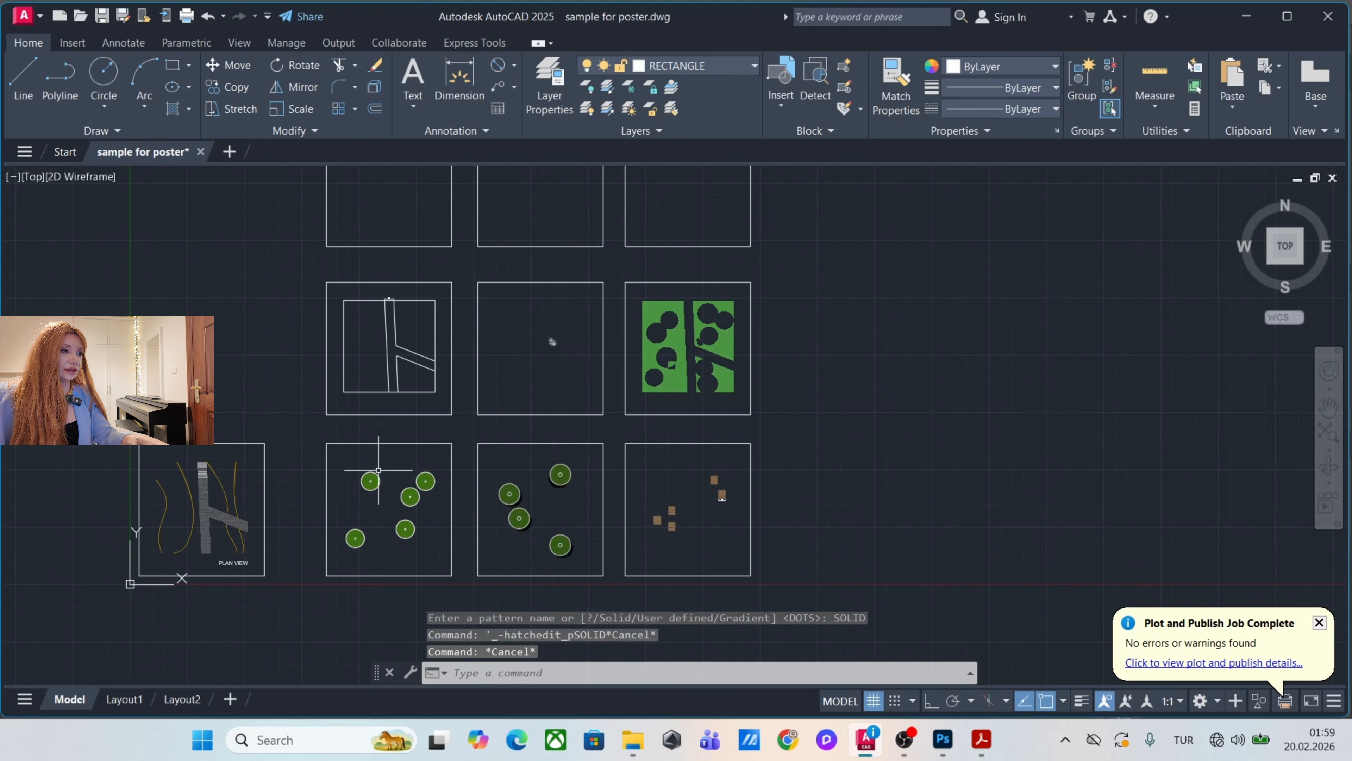
scroll(378, 474, up, 10)
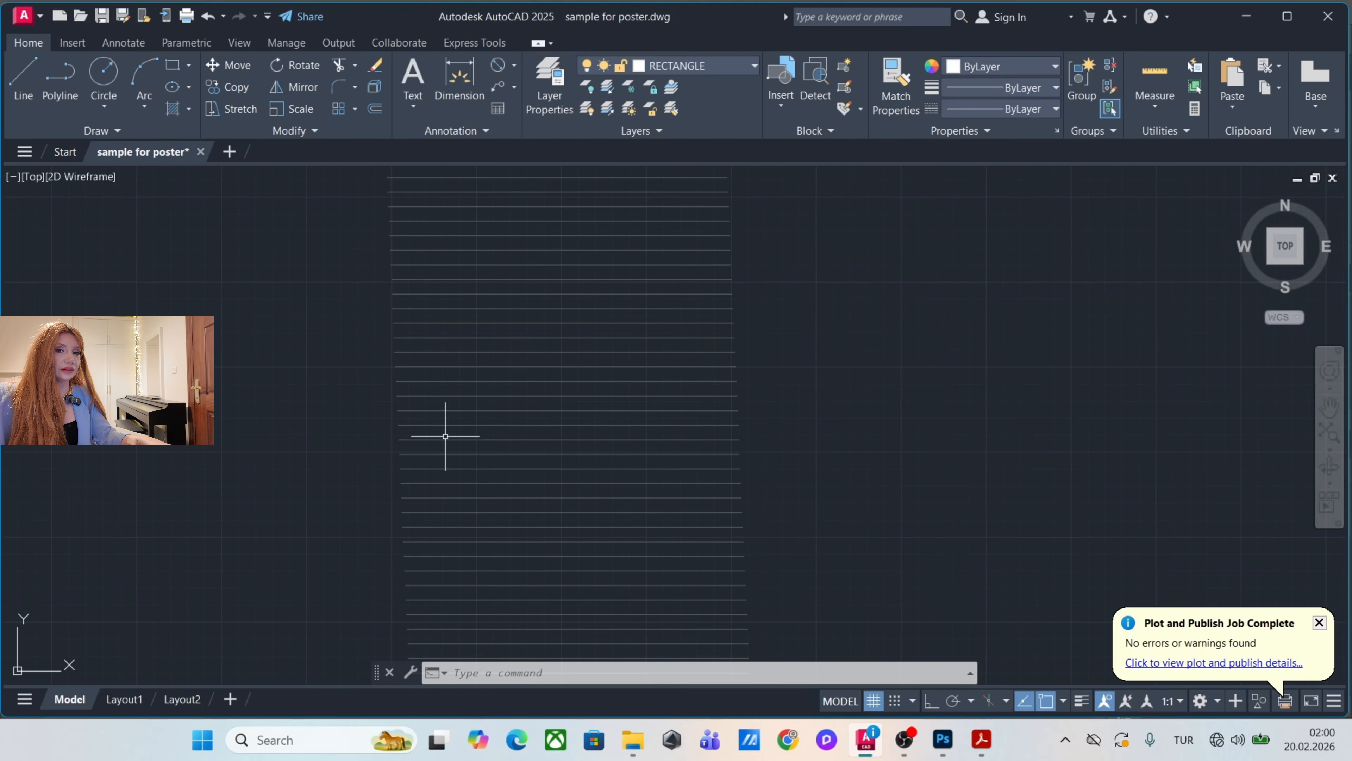
scroll(752, 359, down, 6)
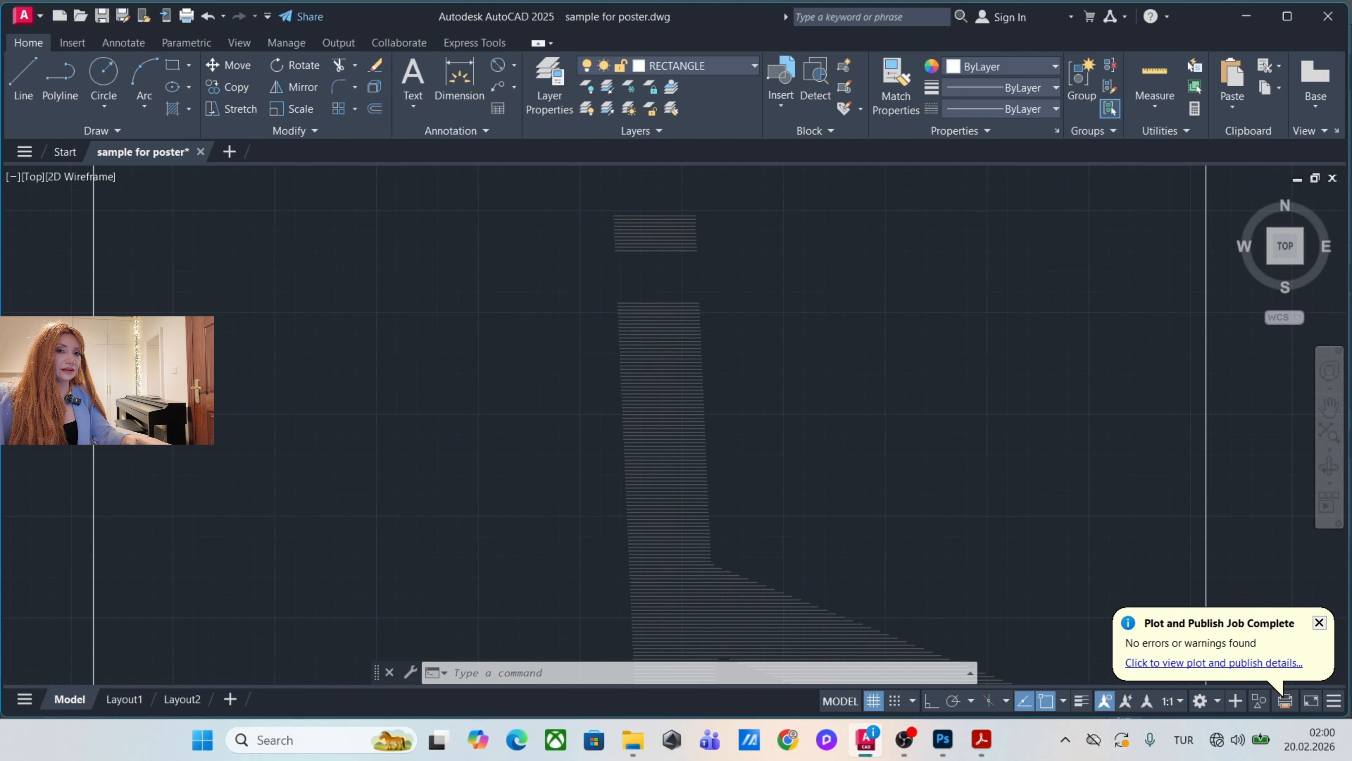
scroll(660, 404, down, 3)
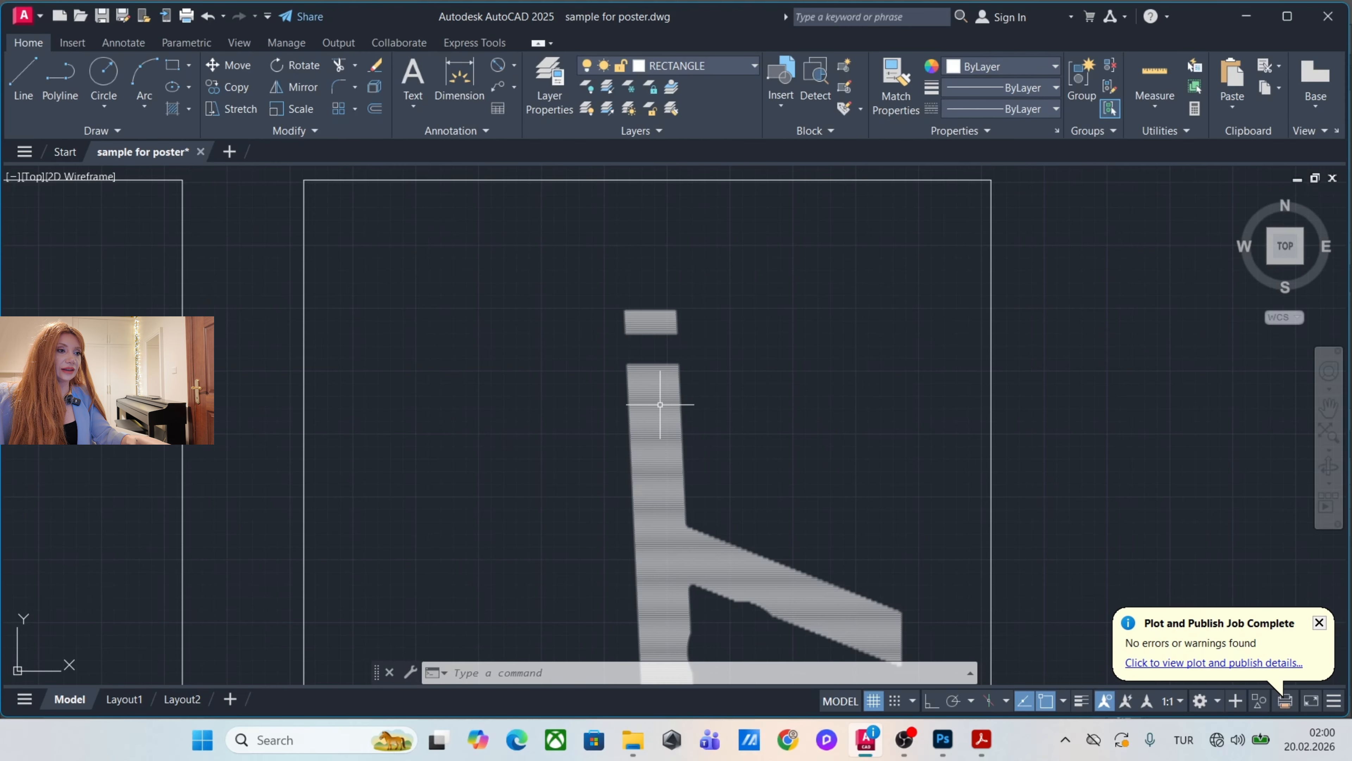
click(860, 304)
click(618, 469)
text(c)
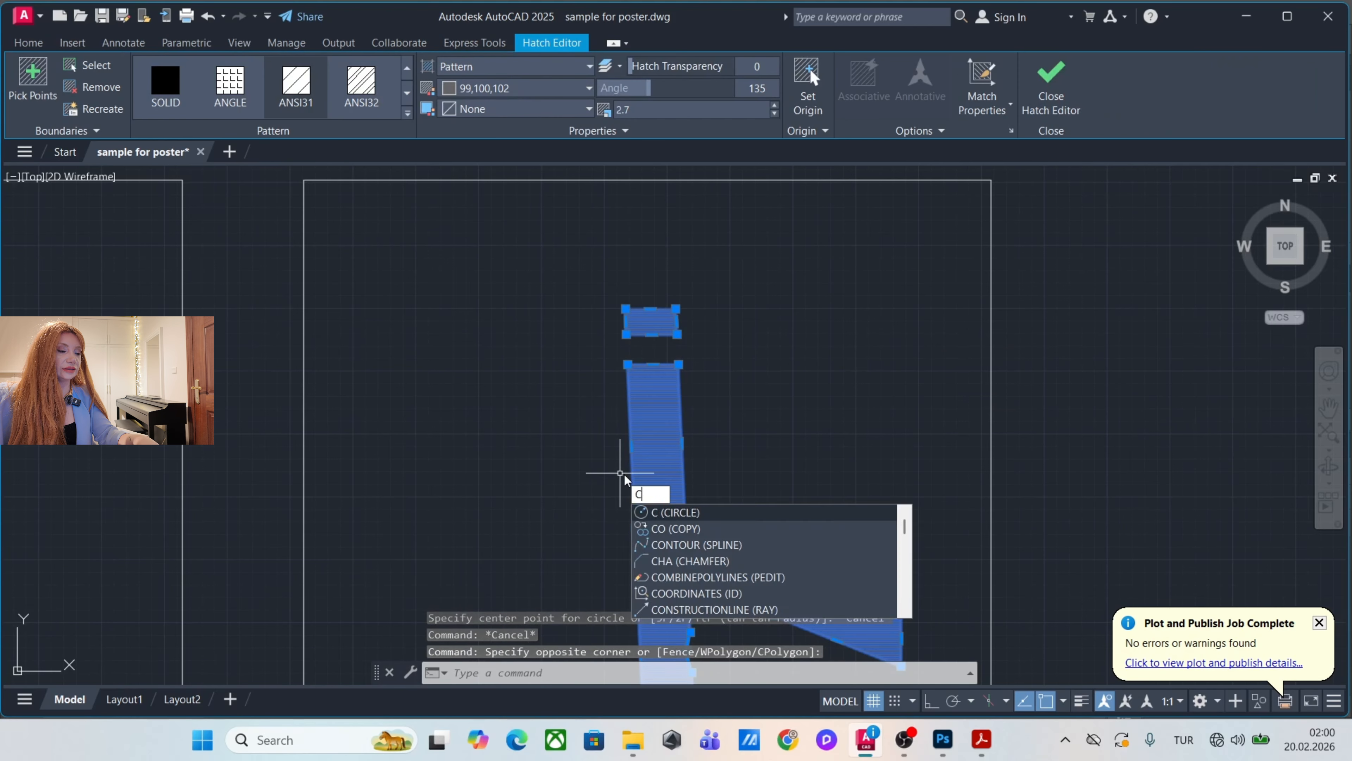
text(o)
key(Return)
scroll(647, 469, down, 4)
click(781, 357)
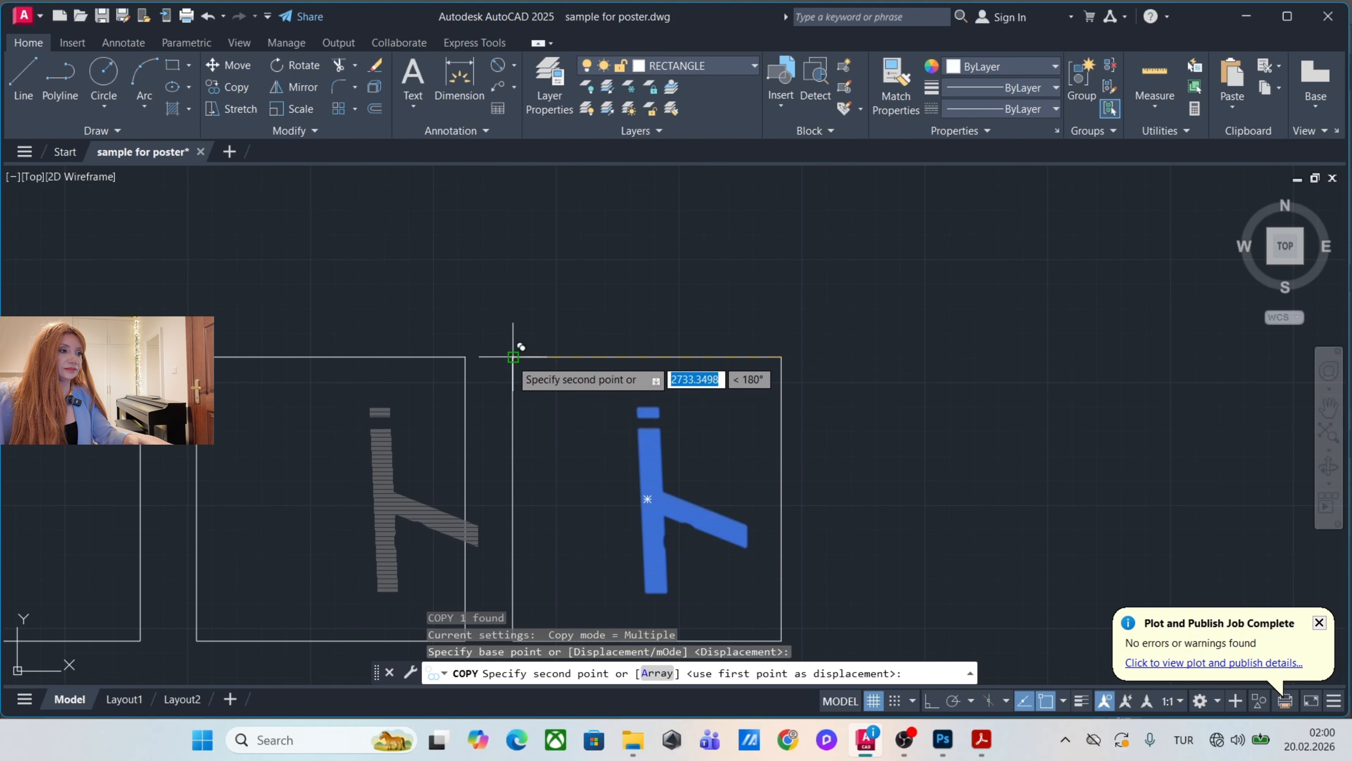
click(466, 355)
key(Escape)
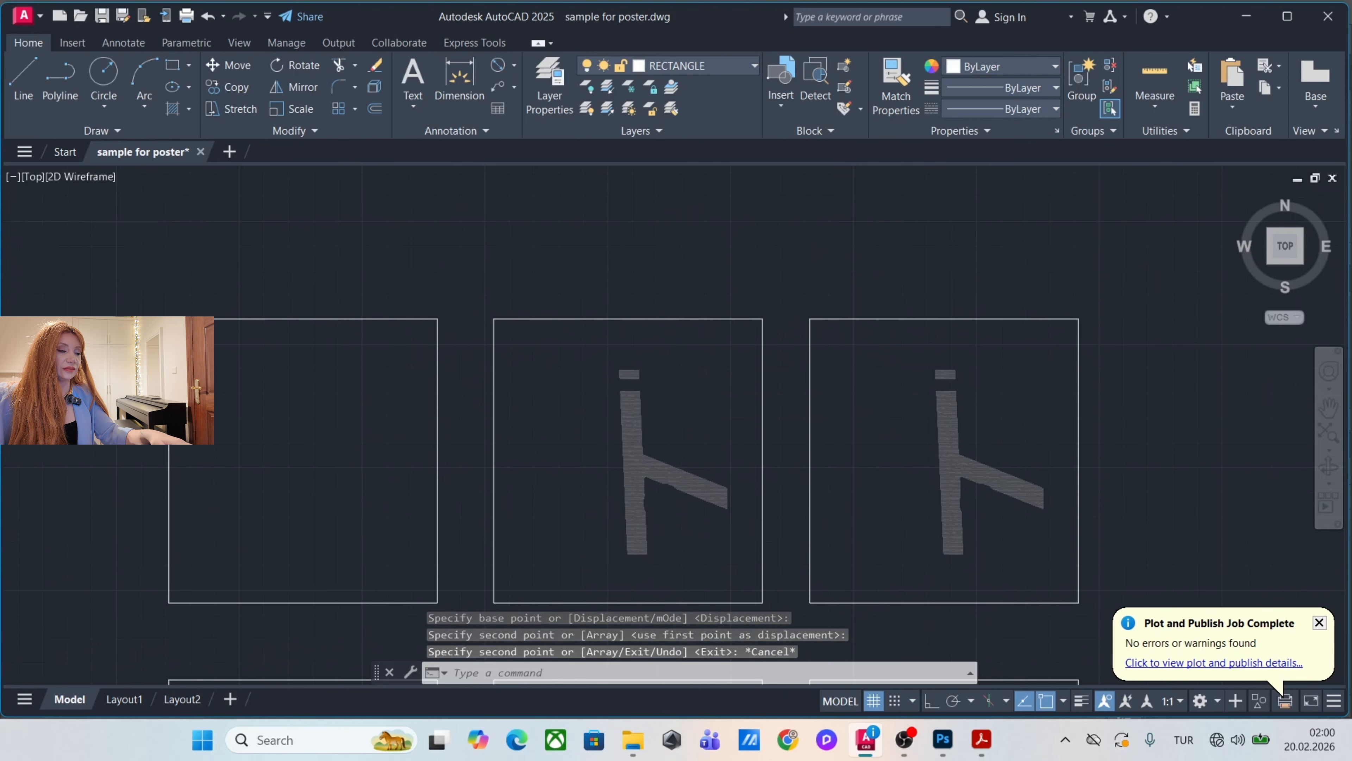
Change the path hatch in the middle frame of the uppermost row to the SOLID pattern.
scroll(655, 412, up, 4)
click(650, 401)
click(543, 365)
click(176, 94)
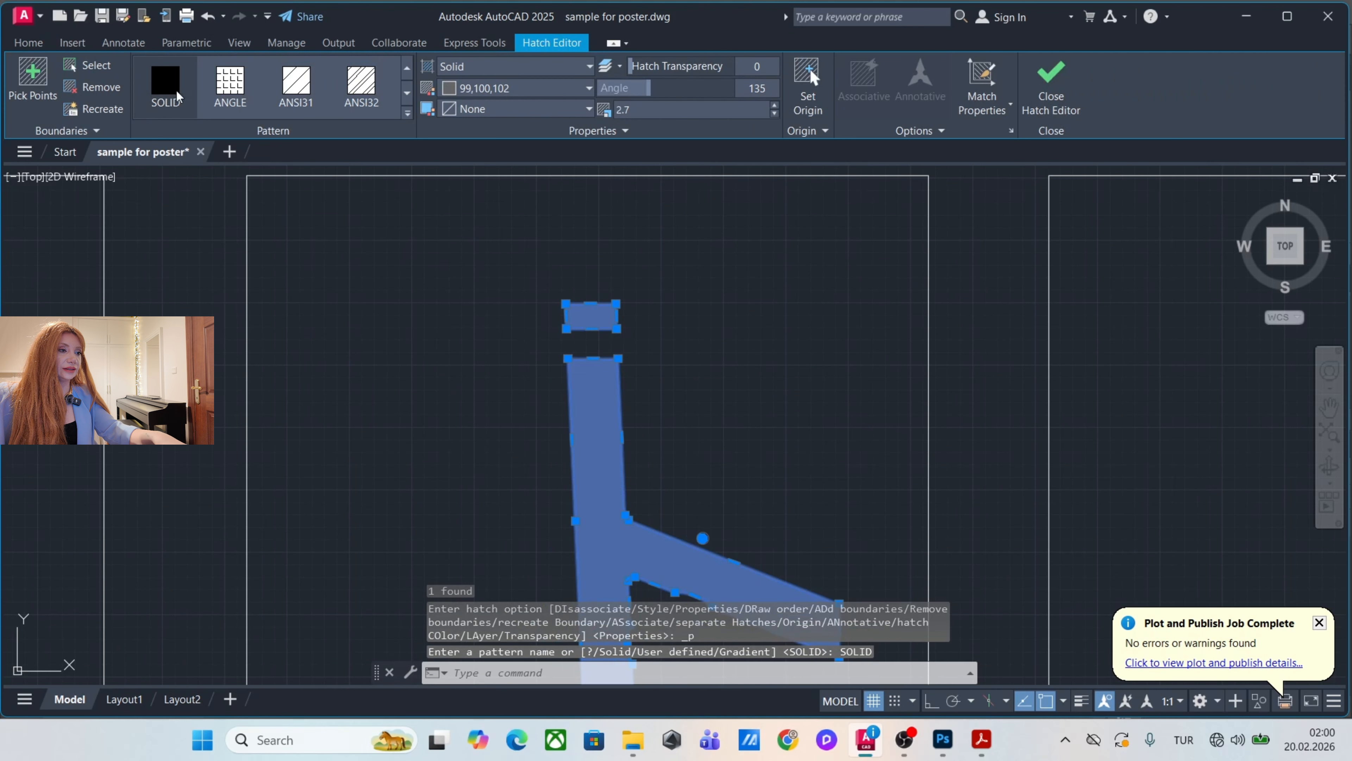
key(Escape)
key(Escape)
Set the lineweight of all ten frames and the plan elements inside them to 0.00 mm.
scroll(631, 349, down, 6)
drag(635, 378, 601, 462)
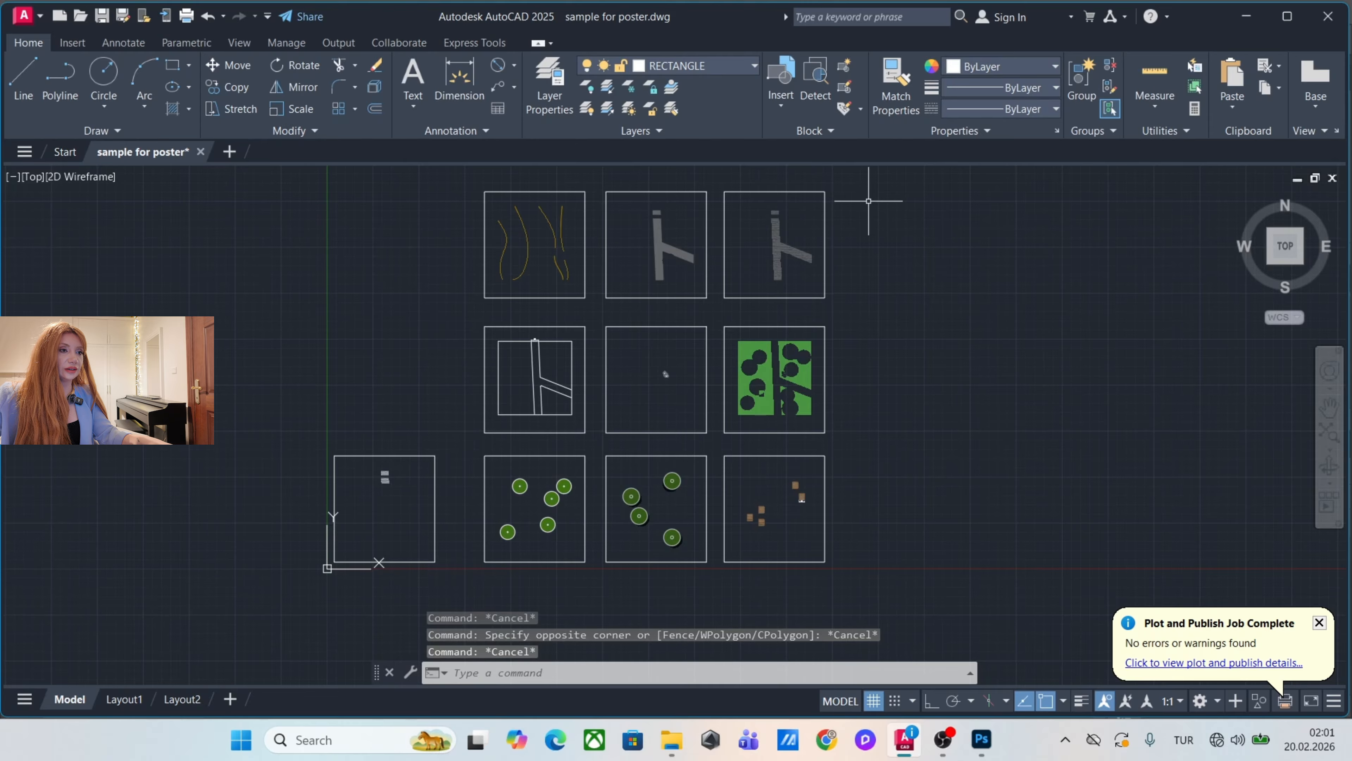
click(917, 176)
click(255, 583)
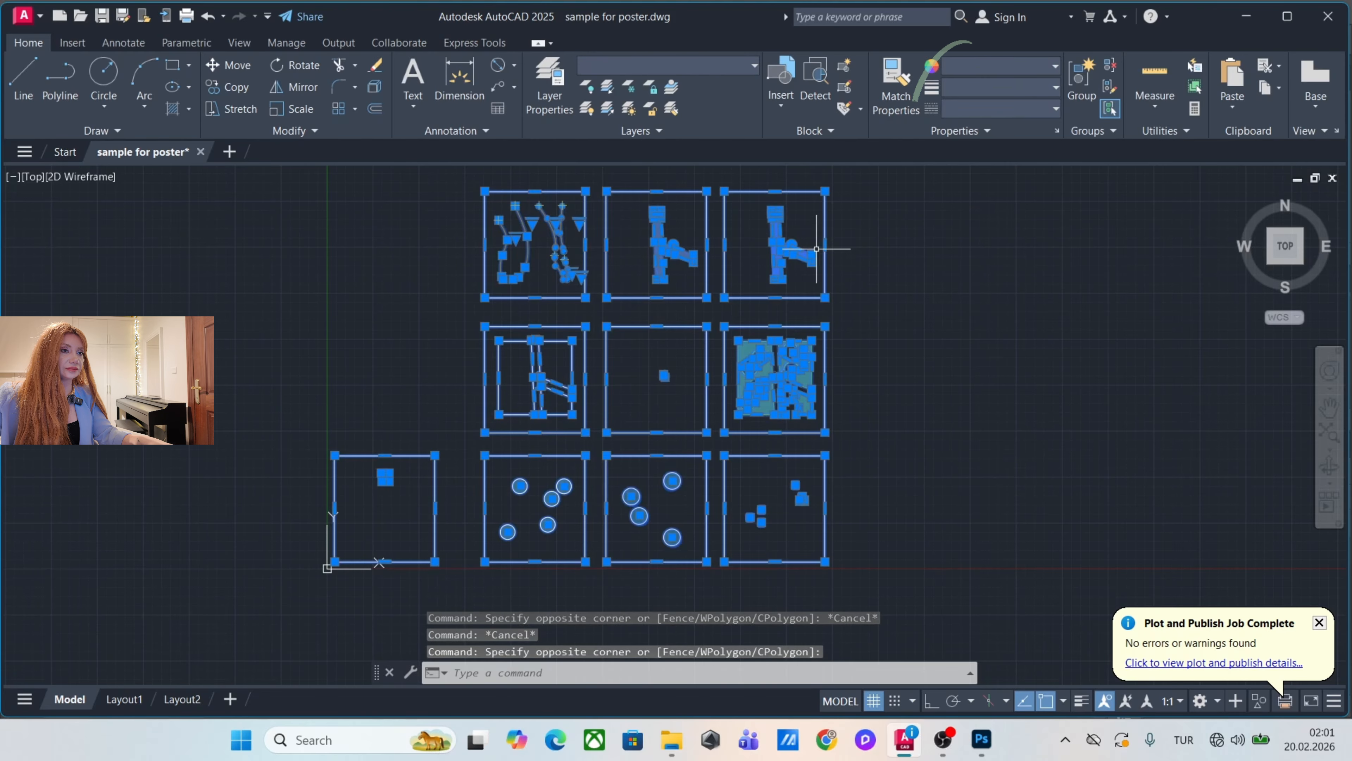
click(981, 88)
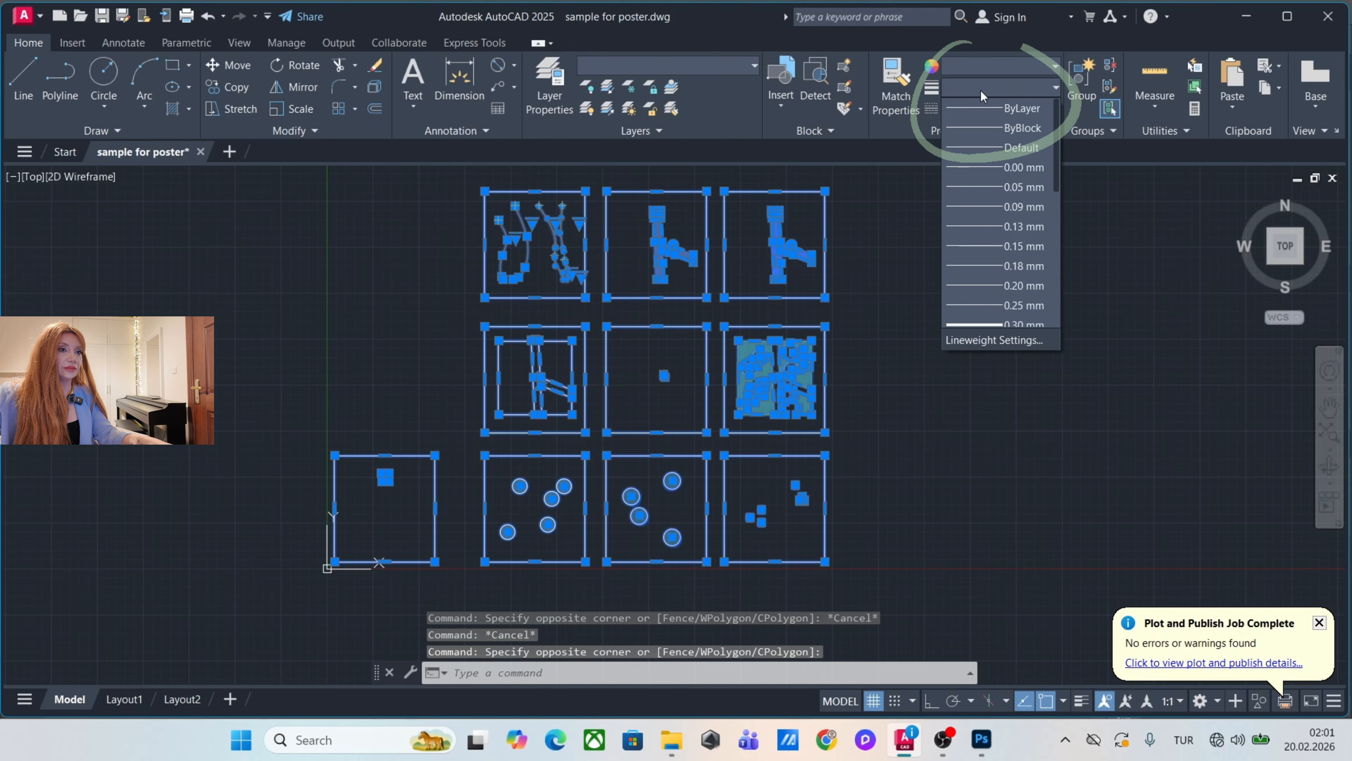
click(961, 171)
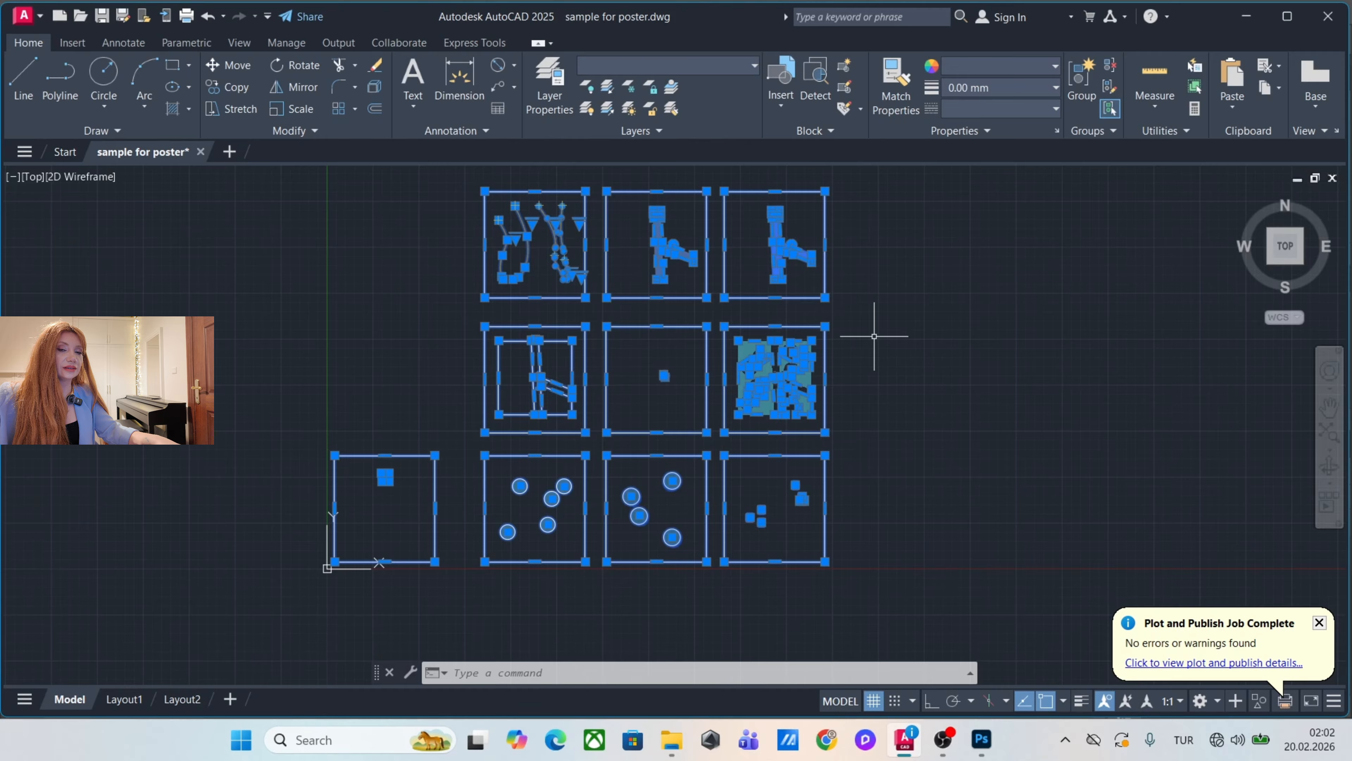
key(Escape)
key(Escape)
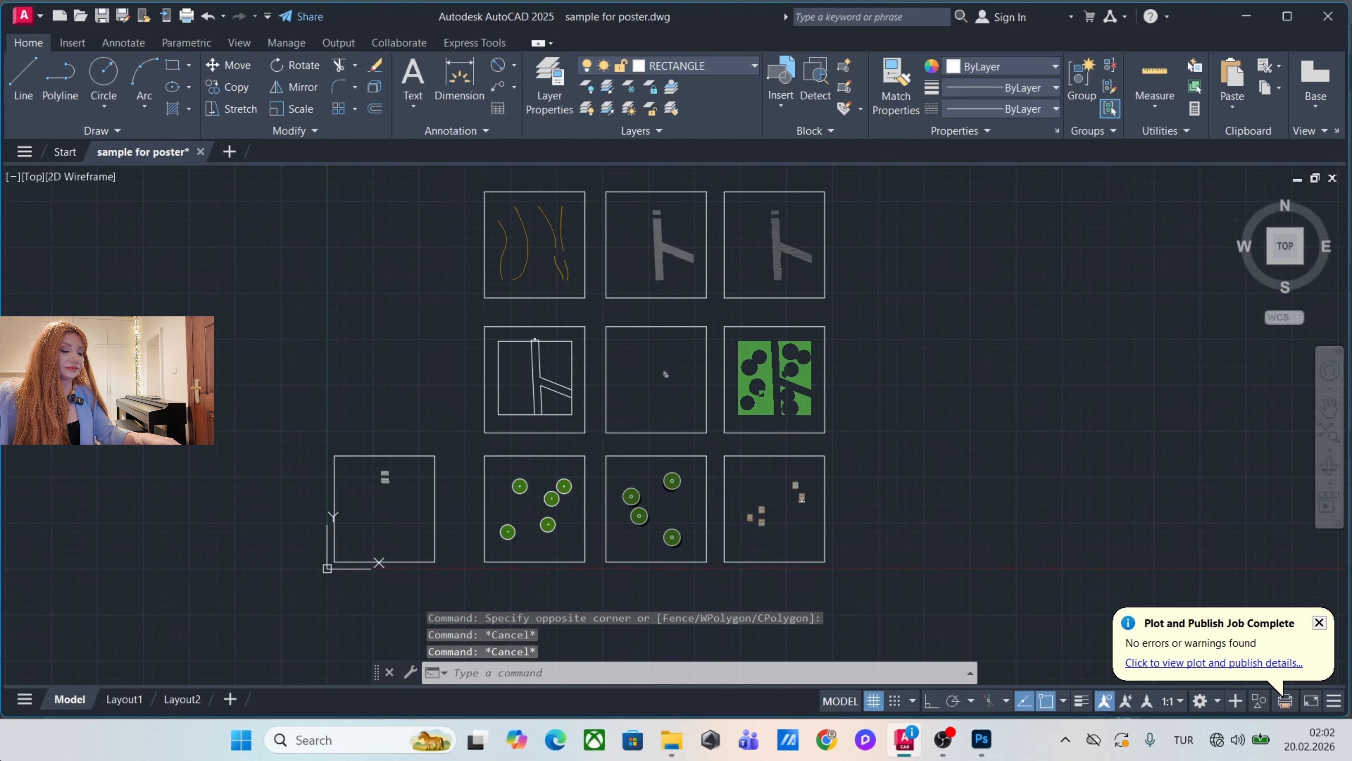
Plot the stairs frame as a window to PDF with the previous plot settings, overwriting stairs.pdf on the Desktop.
key(ctrl+p)
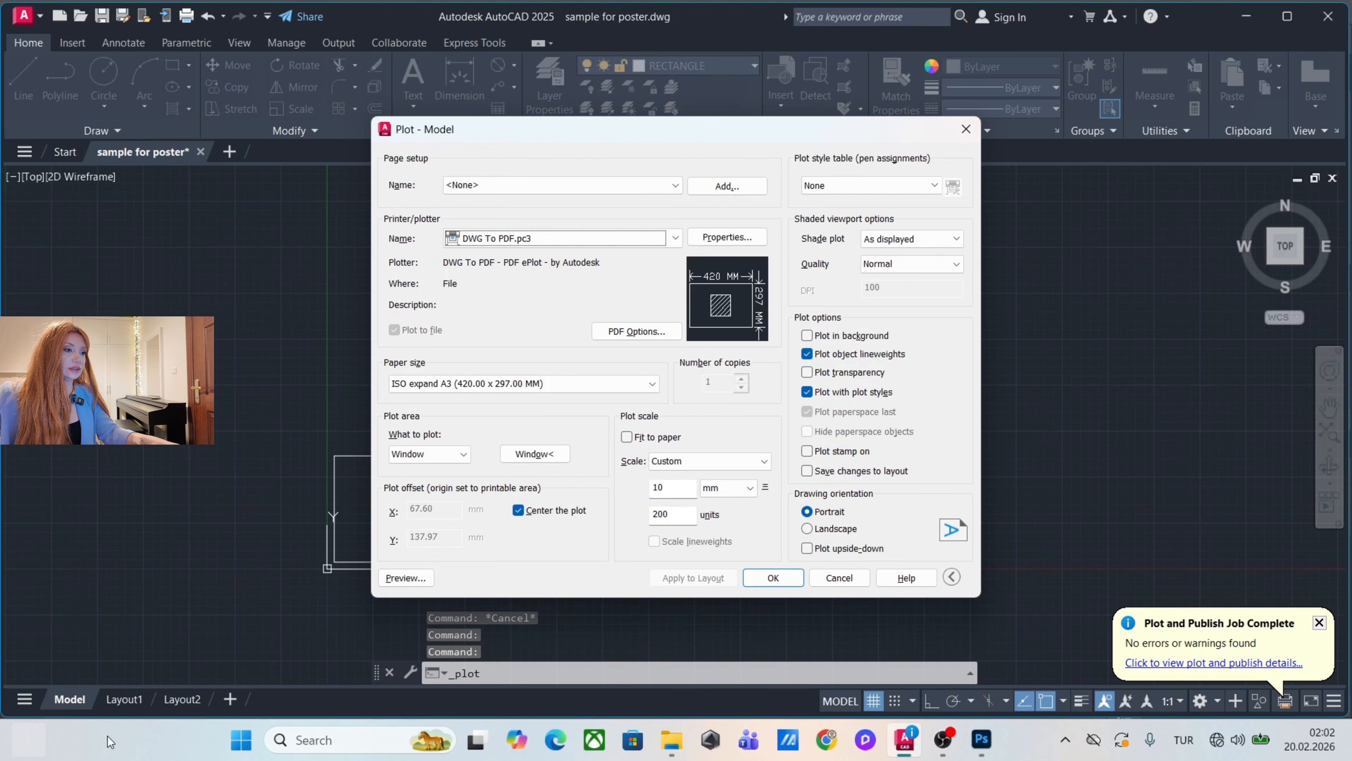
click(502, 457)
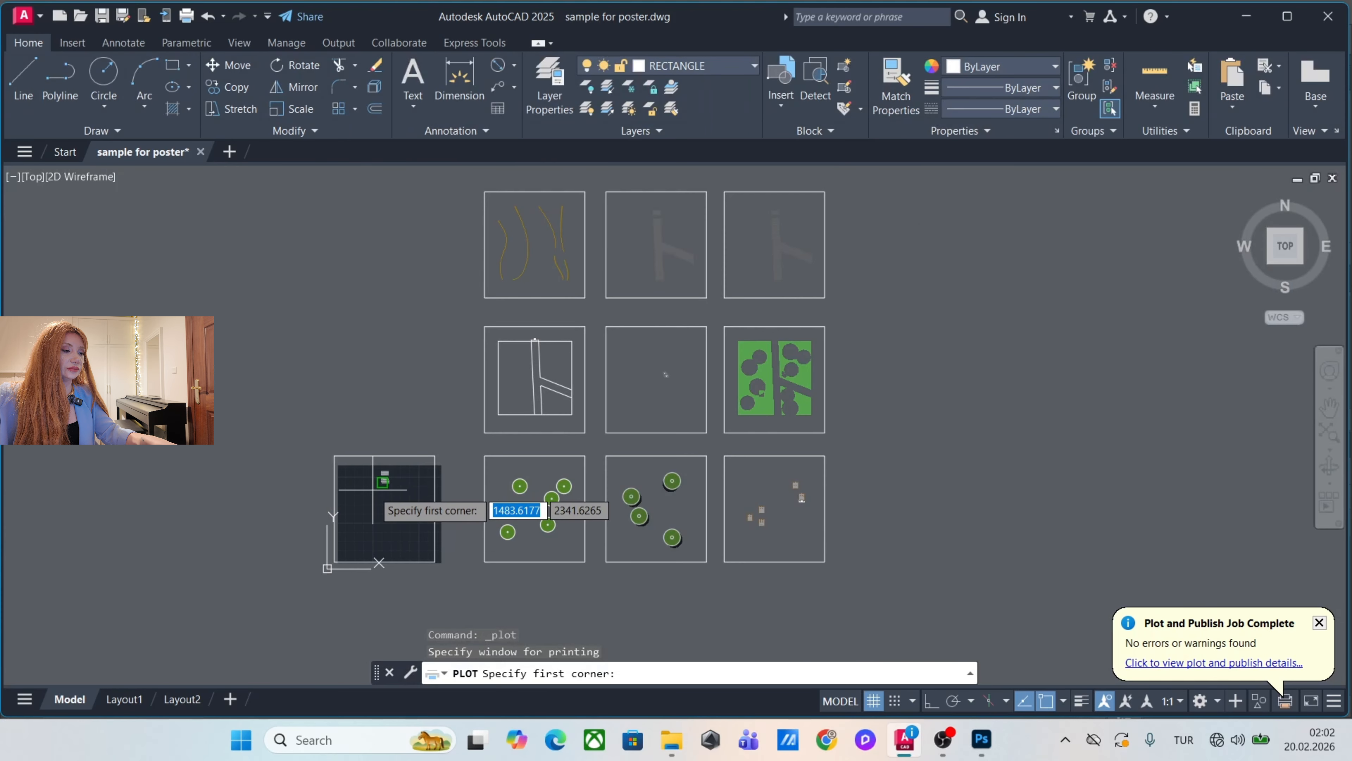
click(334, 455)
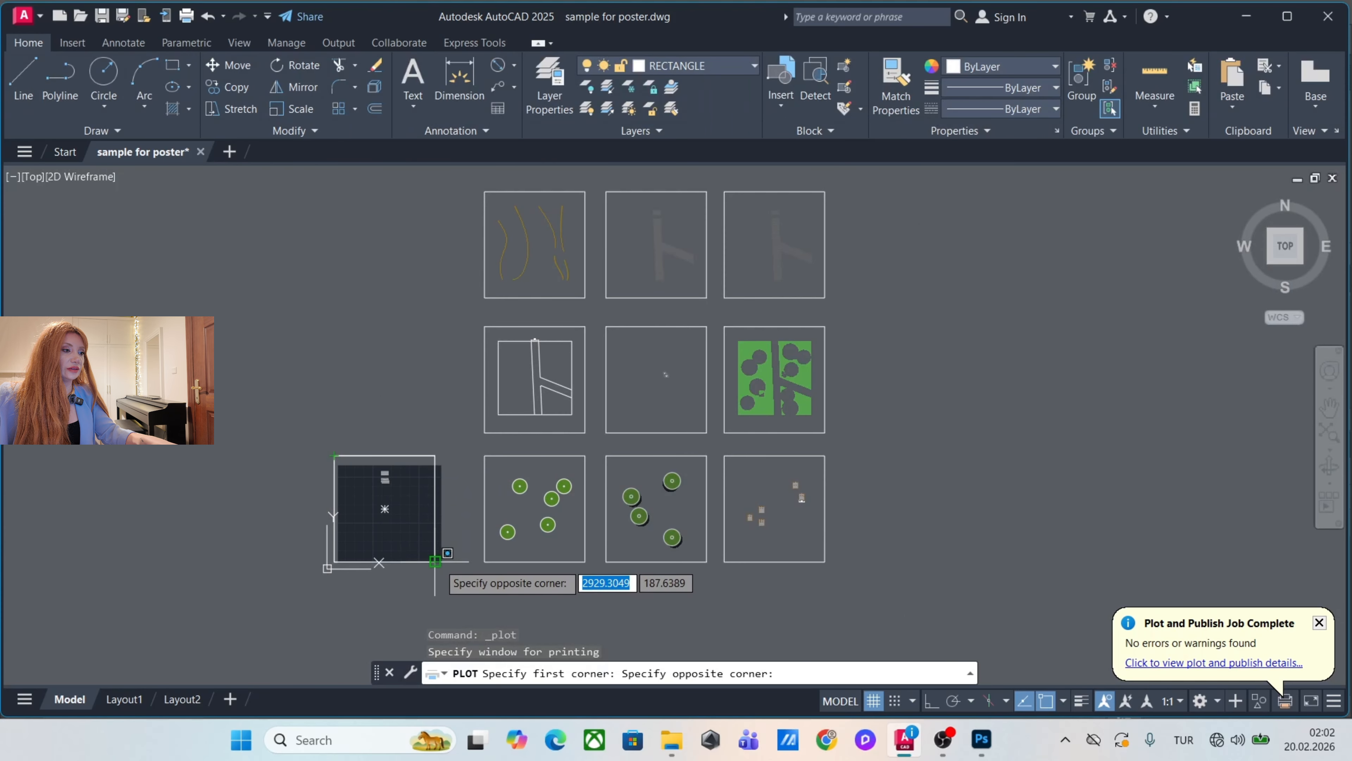
click(435, 561)
click(573, 181)
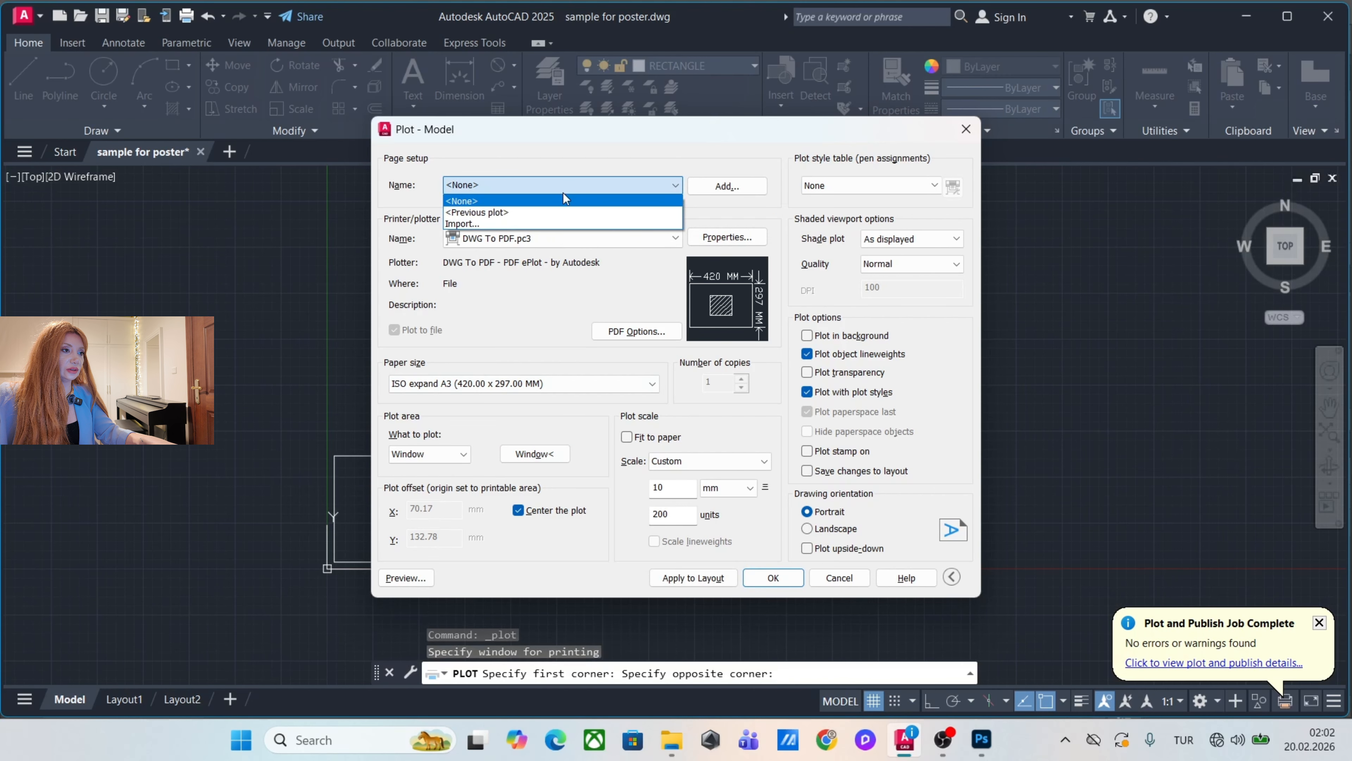
click(540, 212)
click(773, 578)
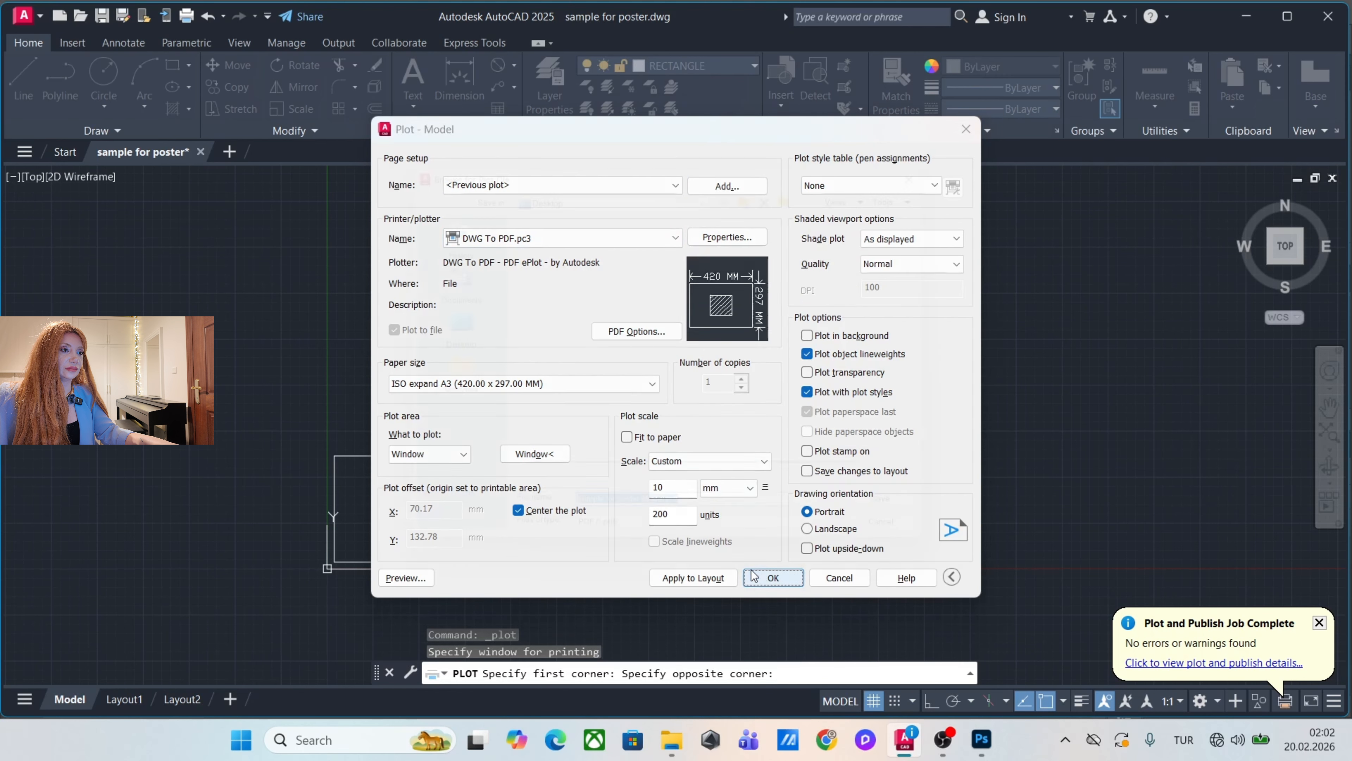
click(533, 323)
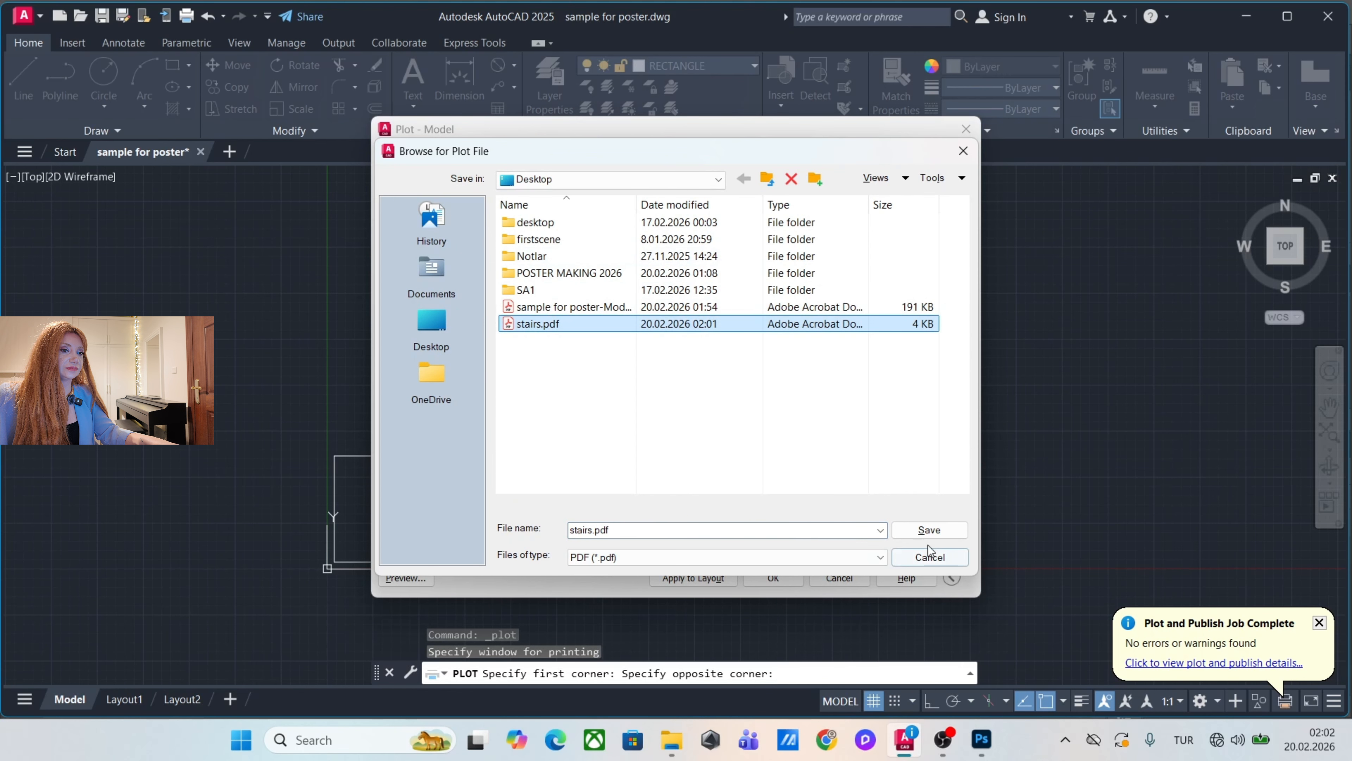
click(929, 530)
click(722, 379)
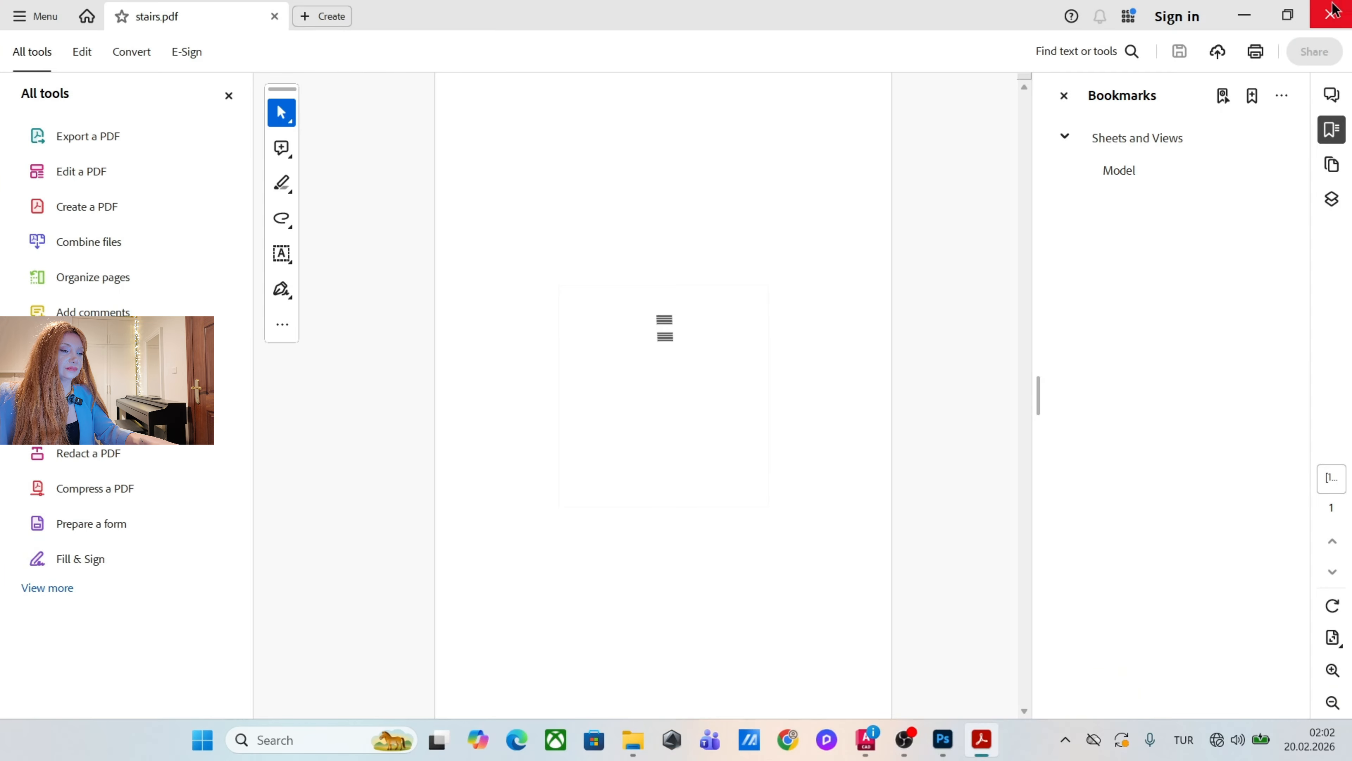
click(1332, 11)
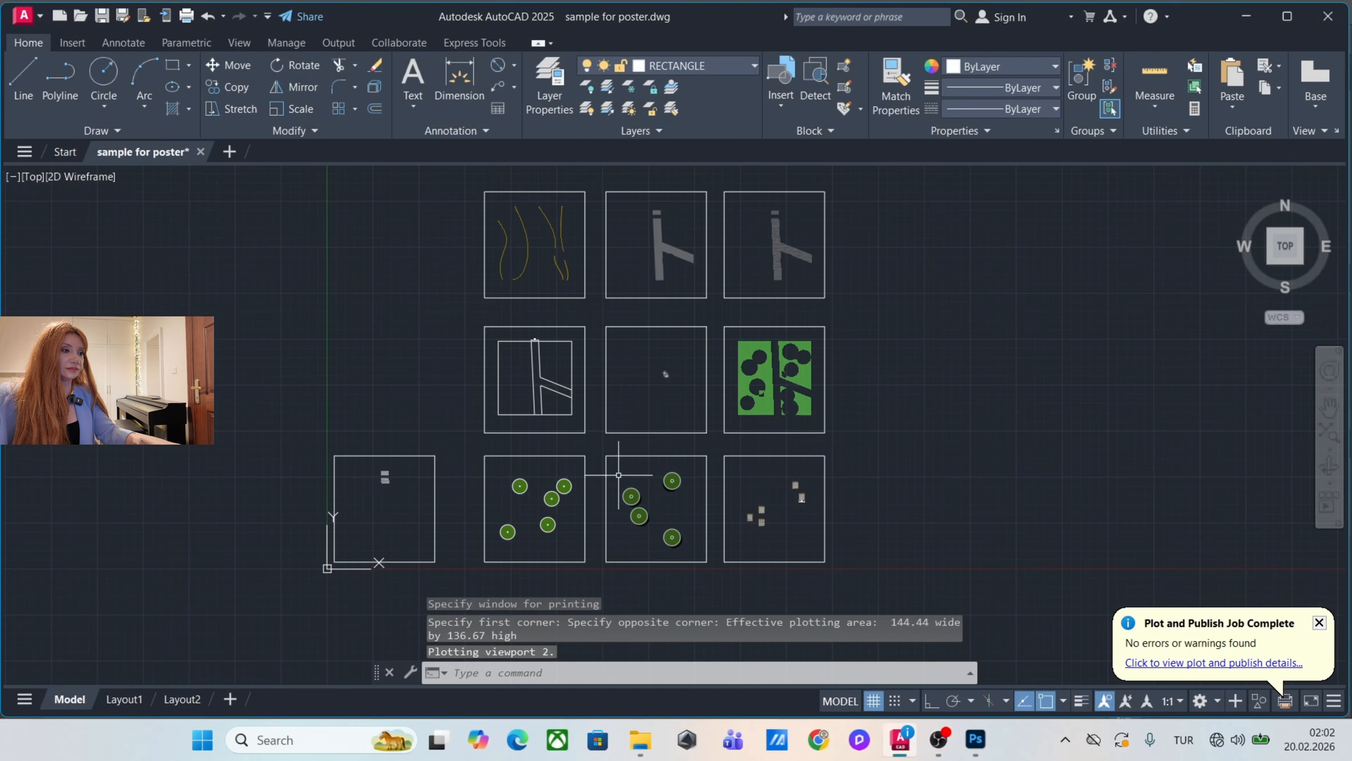
Plot the frame with the five bright green trees to PDF as tree1.
key(ctrl+p)
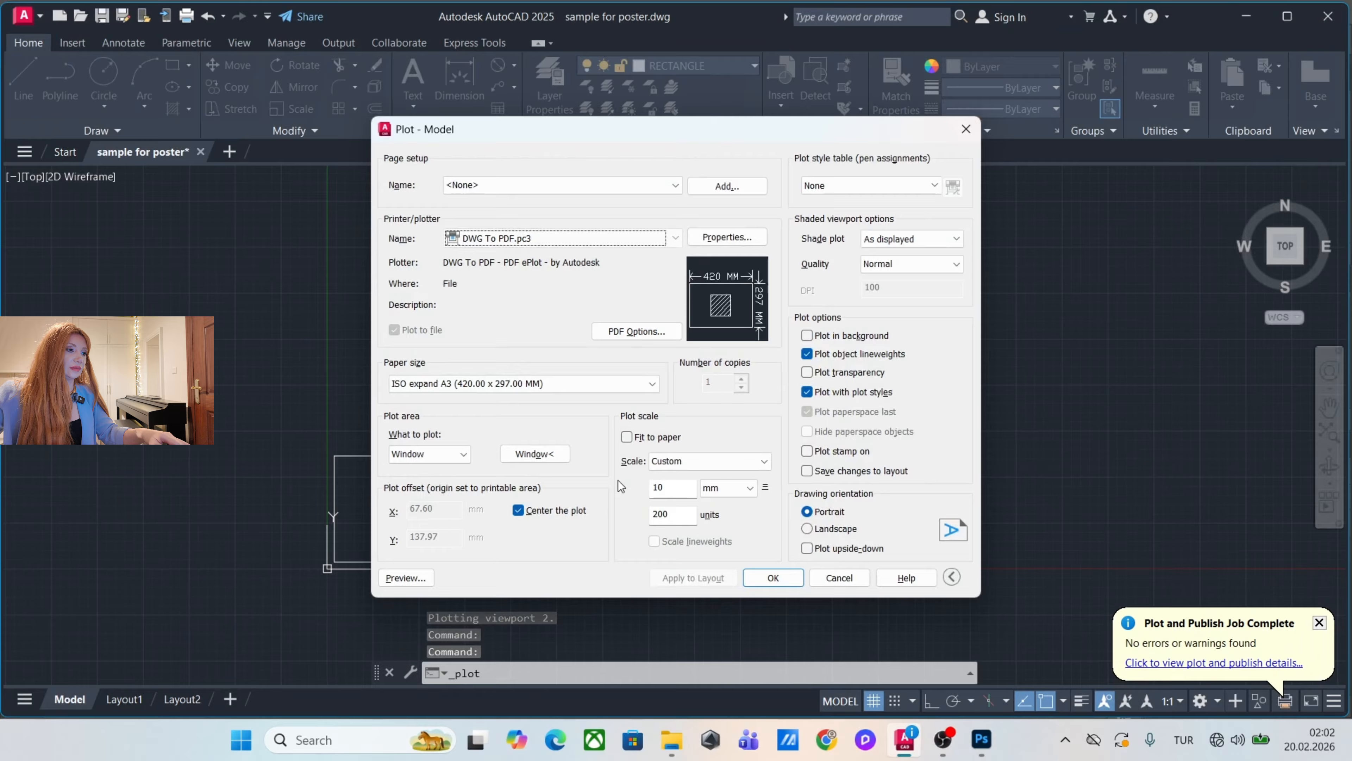
click(555, 455)
click(484, 456)
click(585, 562)
click(773, 578)
text(tr)
key(Return)
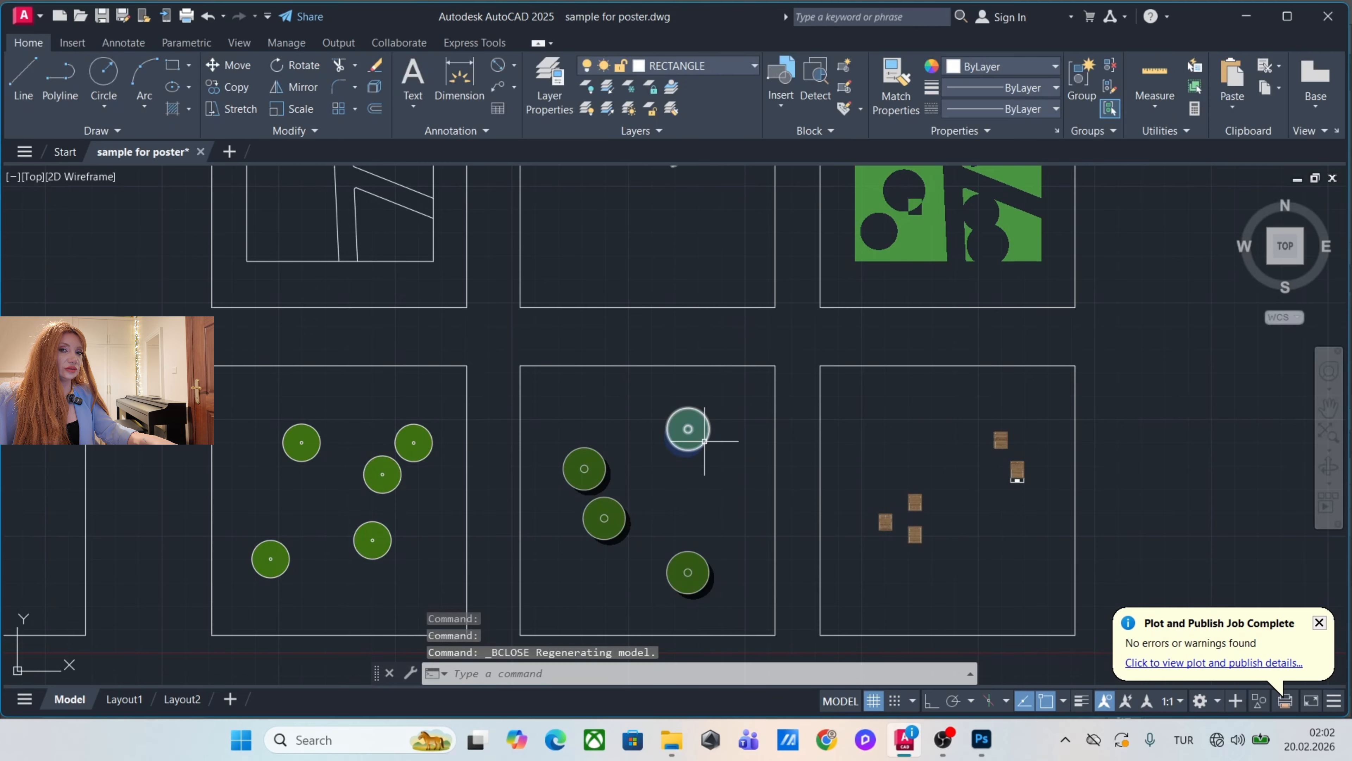
Delete the green fill and the dark shadow from tree block A1, and save the block changes.
scroll(677, 493, up, 2)
double_click(691, 435)
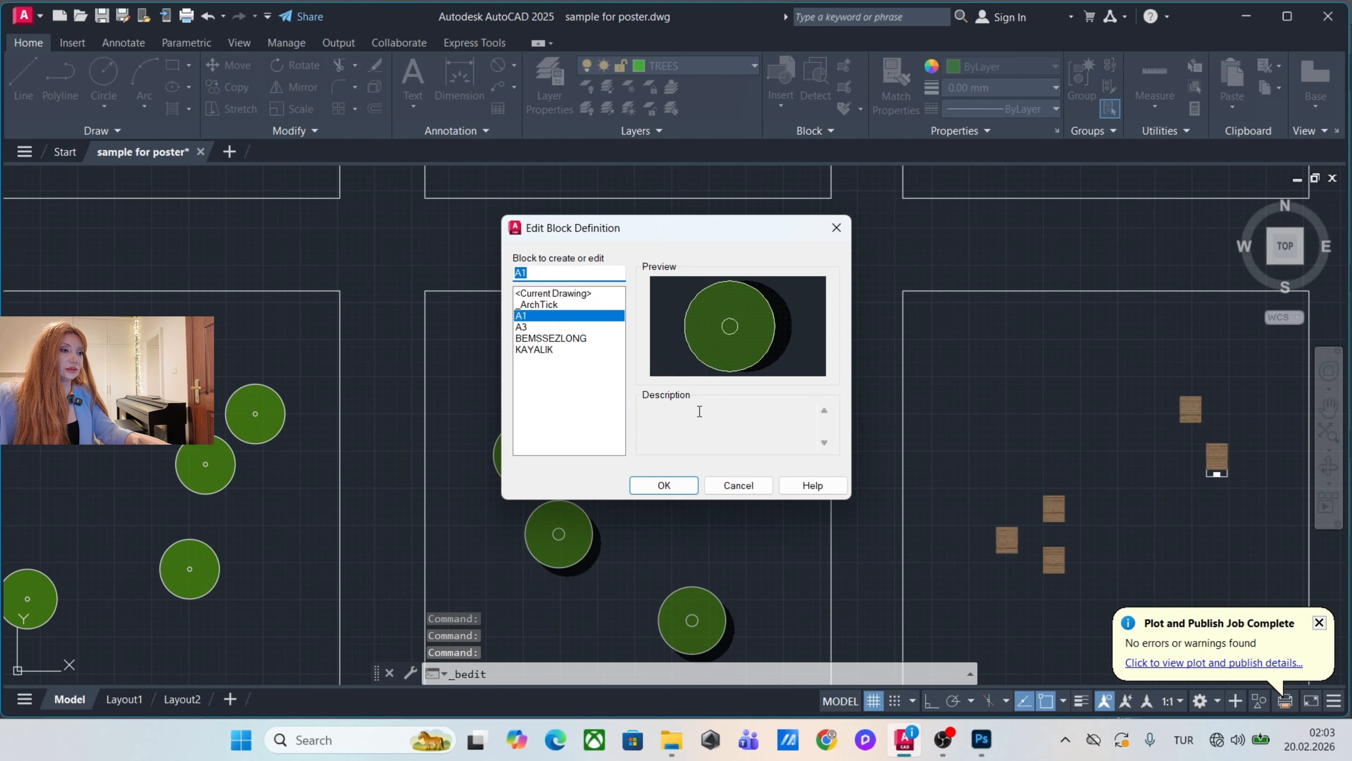
click(664, 486)
click(734, 353)
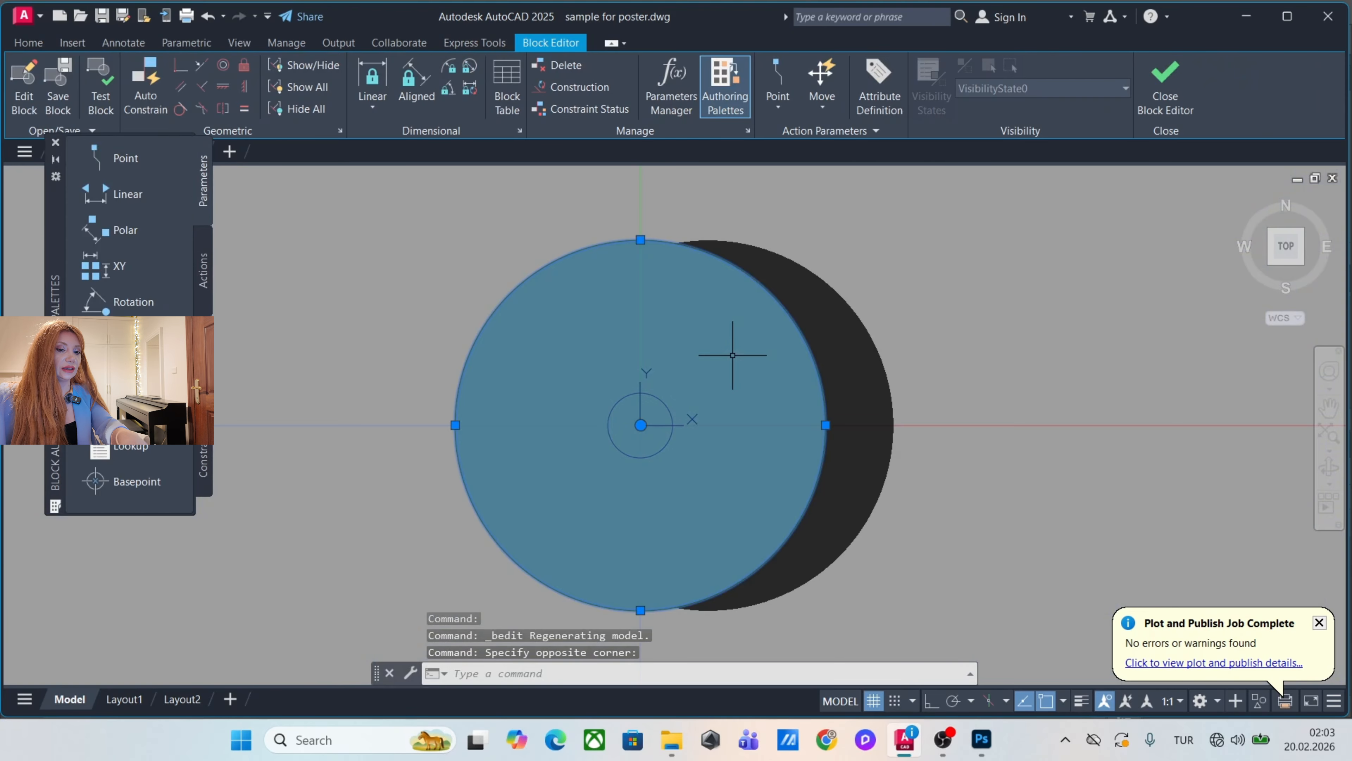
key(Delete)
click(836, 304)
key(Delete)
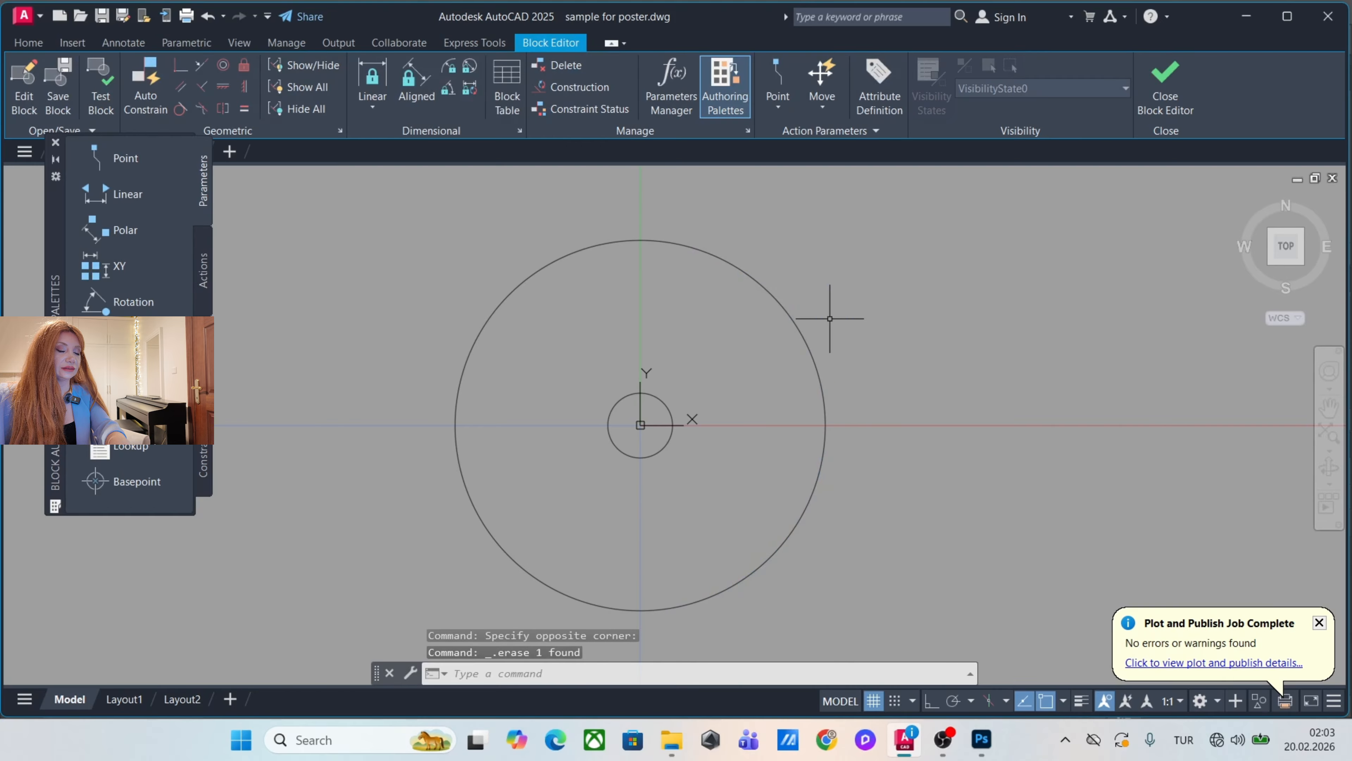
click(1165, 85)
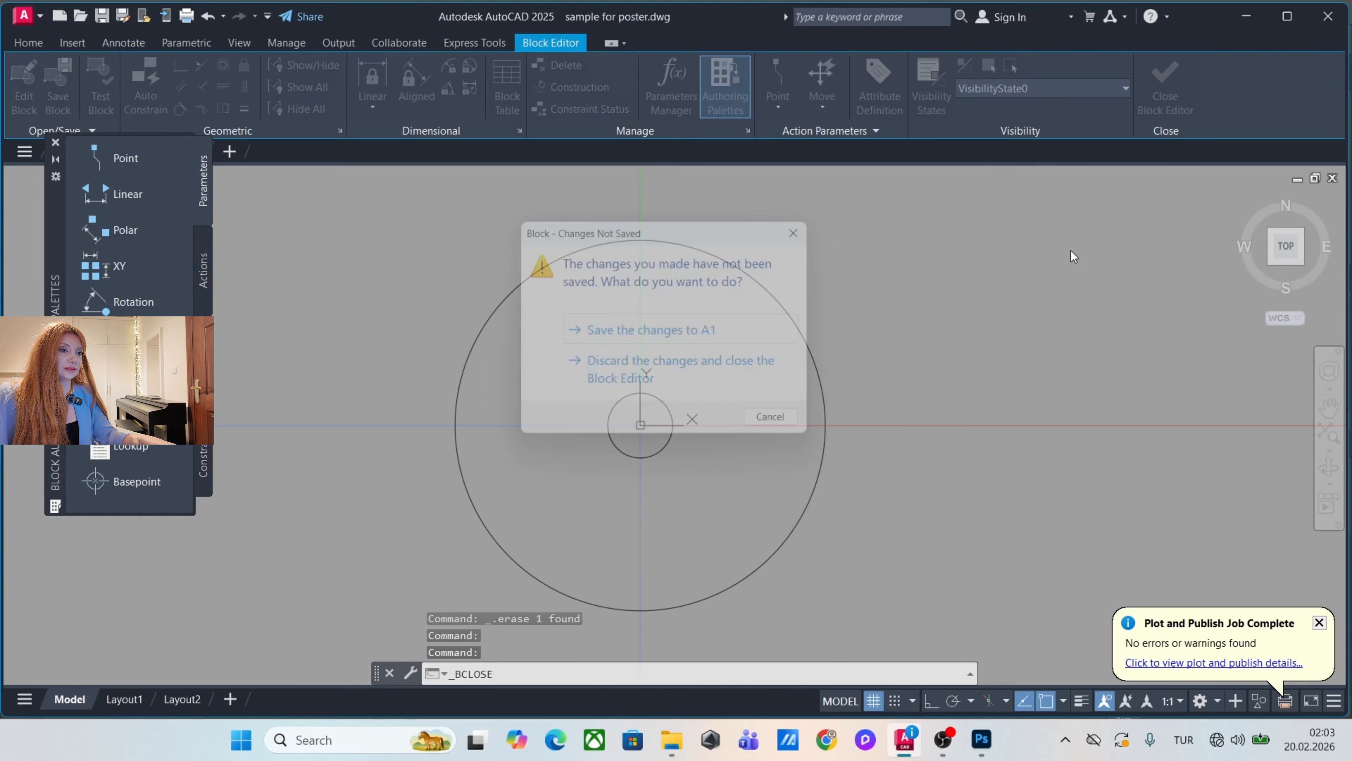
click(691, 344)
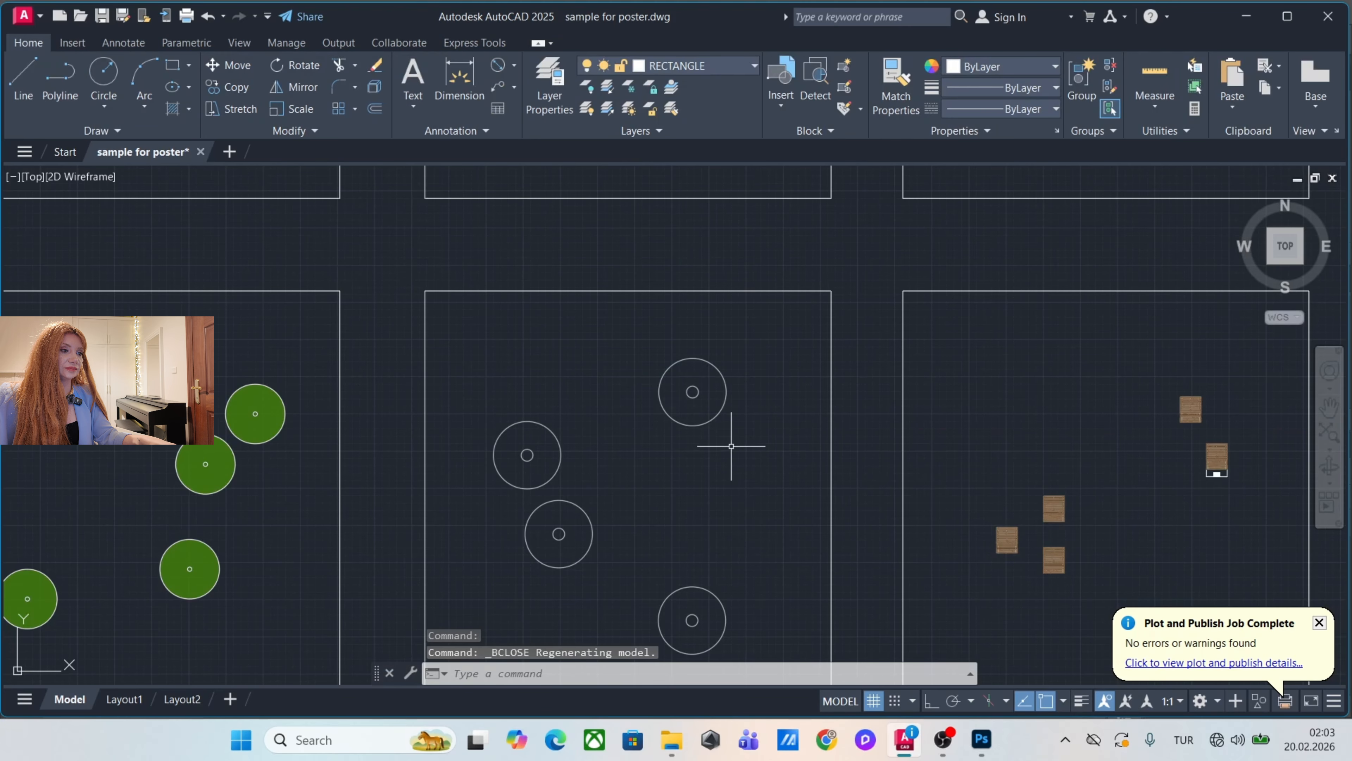
Plot the frame with the four outlined trees to PDF as tree2.
drag(738, 409, 725, 320)
scroll(721, 344, down, 2)
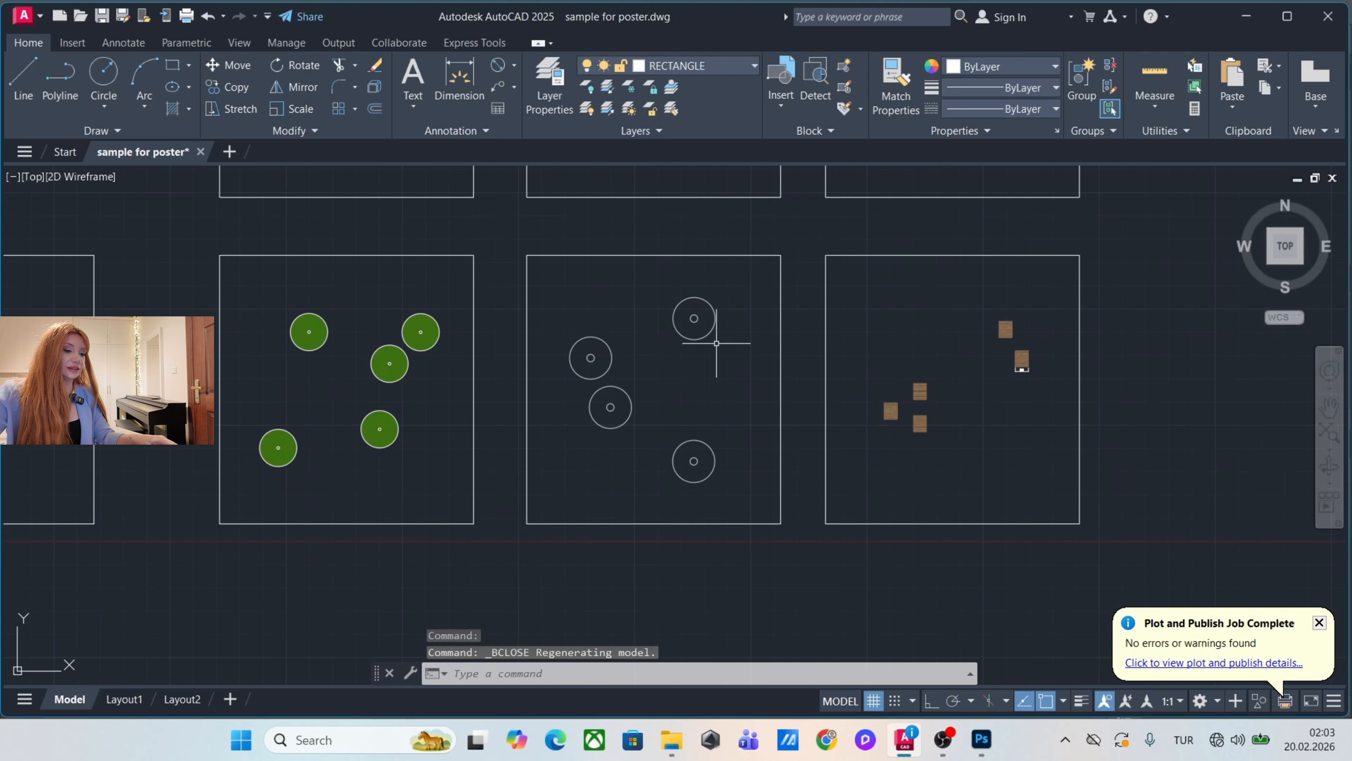
key(ctrl+p)
click(534, 452)
click(526, 255)
click(781, 524)
click(773, 579)
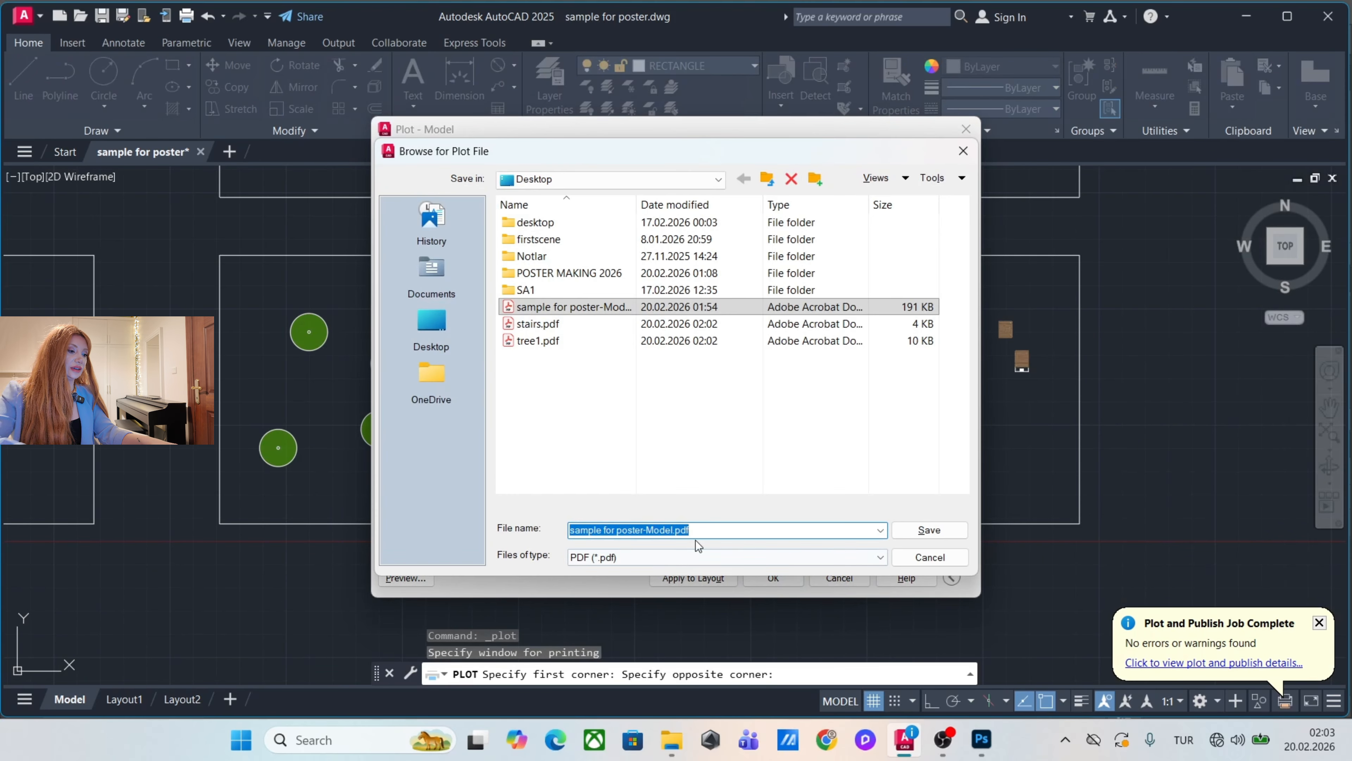
text(tree)
key(Return)
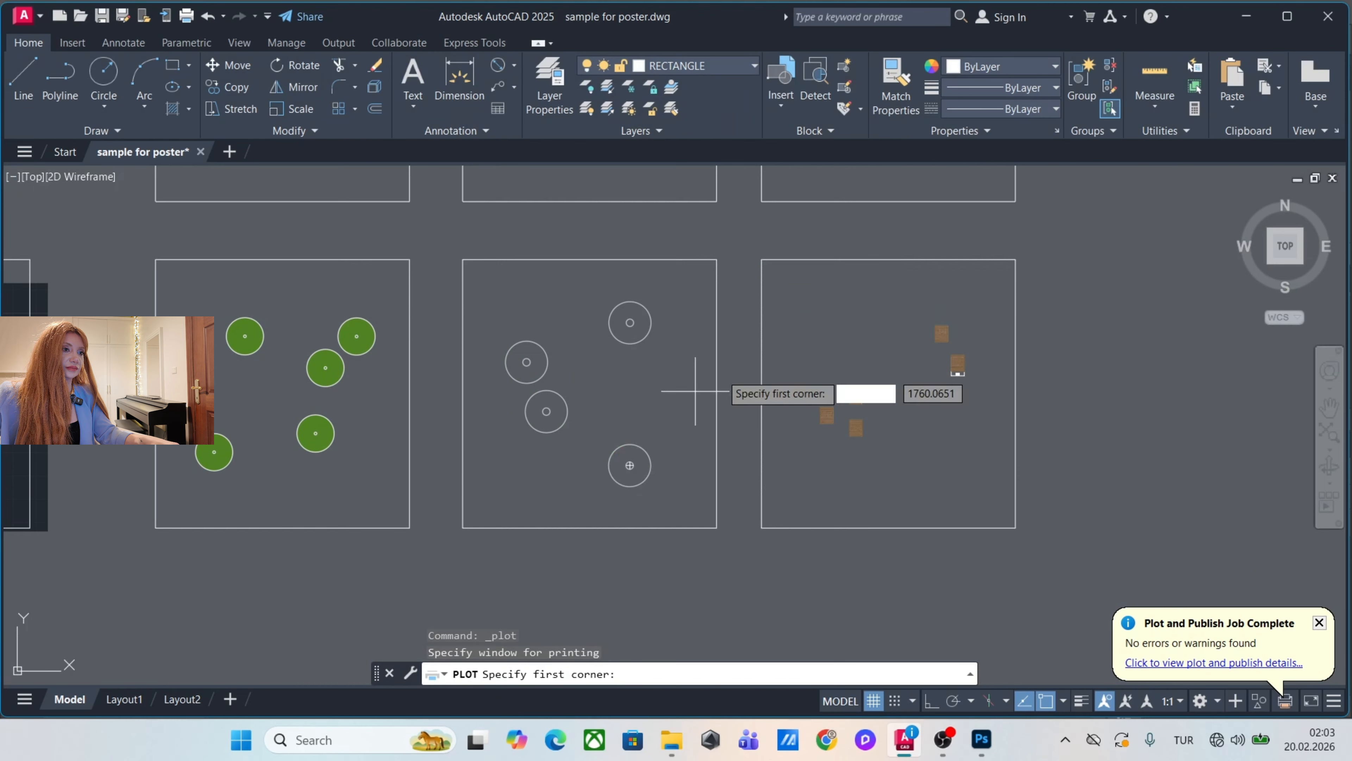
Plot the frame with the brown wooden pergolas to PDF as pegola.
click(761, 260)
click(1015, 528)
click(766, 579)
text(pergola)
click(935, 534)
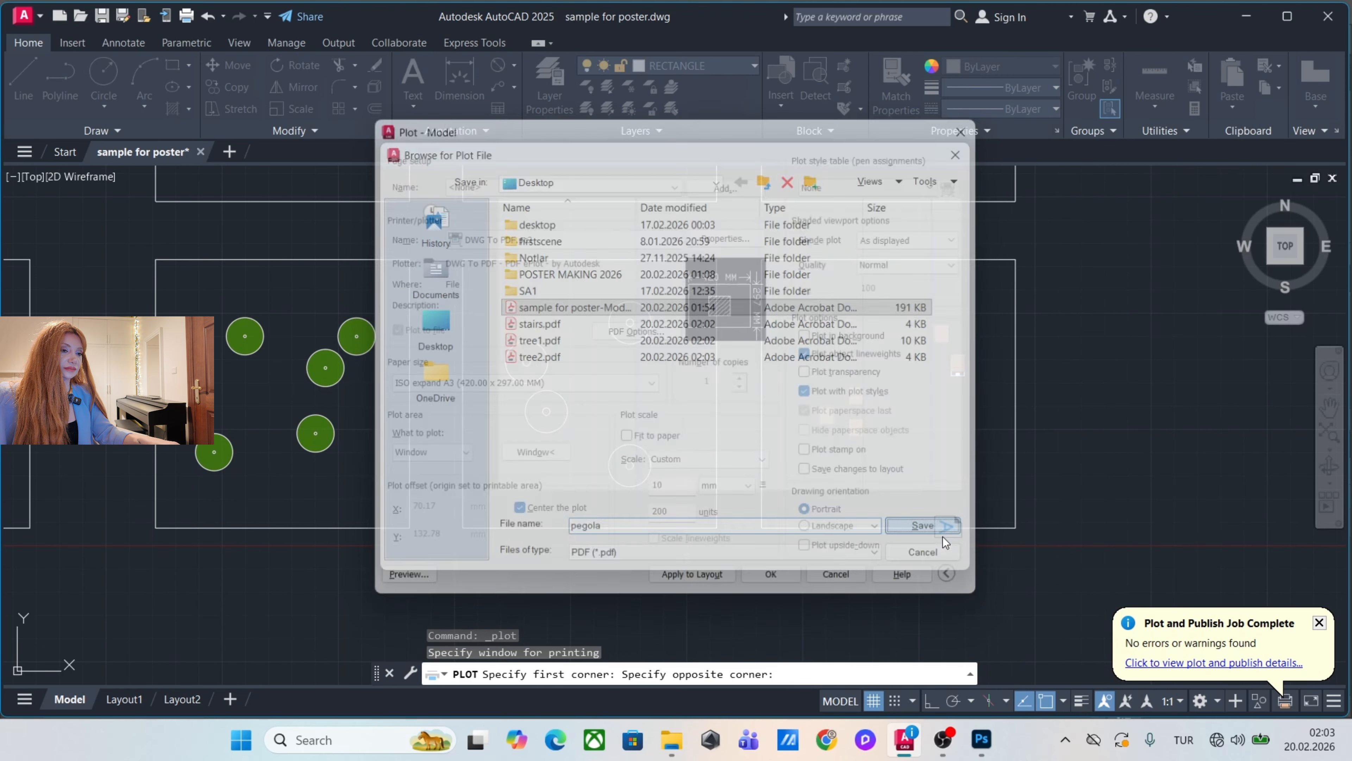
Plot the frame with the plan's outline and path edges to PDF as base.
scroll(947, 373, down, 3)
key(ctrl+p)
click(535, 453)
click(453, 309)
click(611, 476)
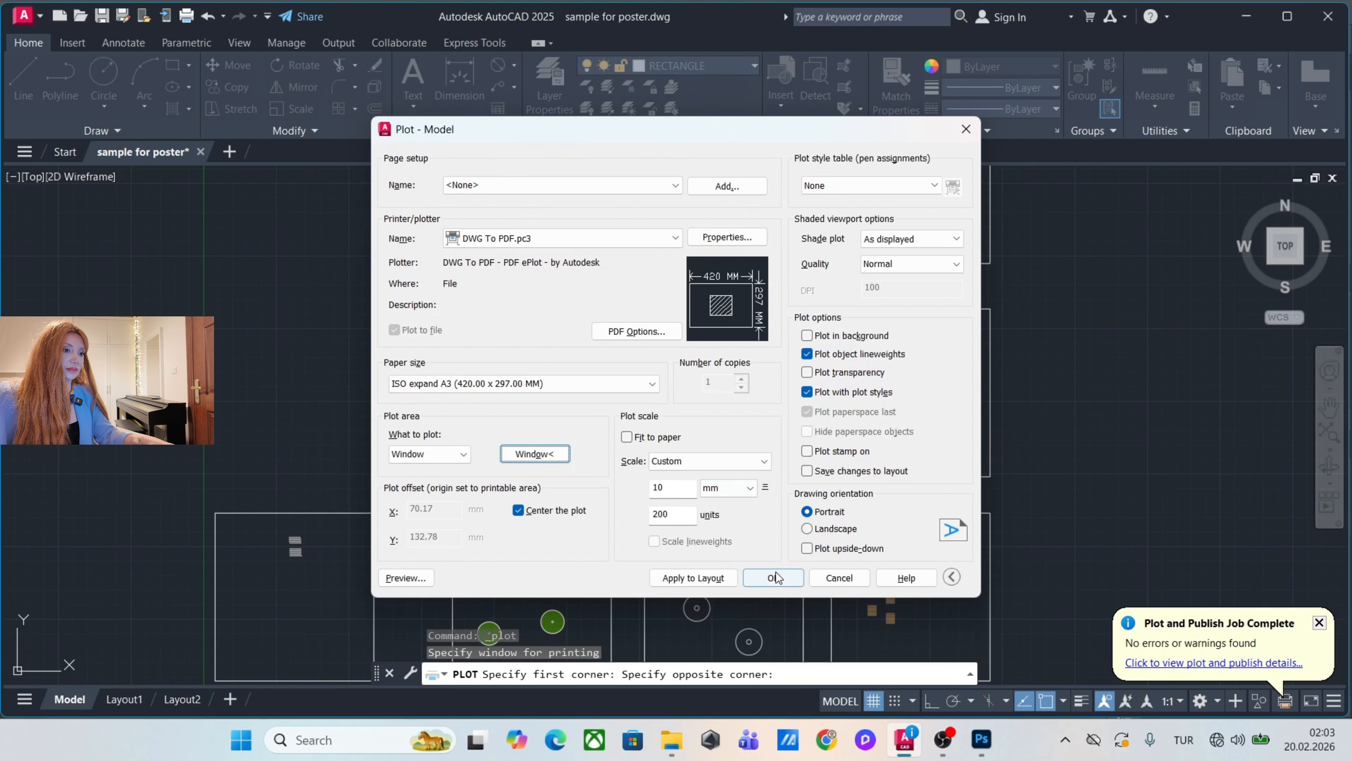
click(775, 578)
text(base)
key(Return)
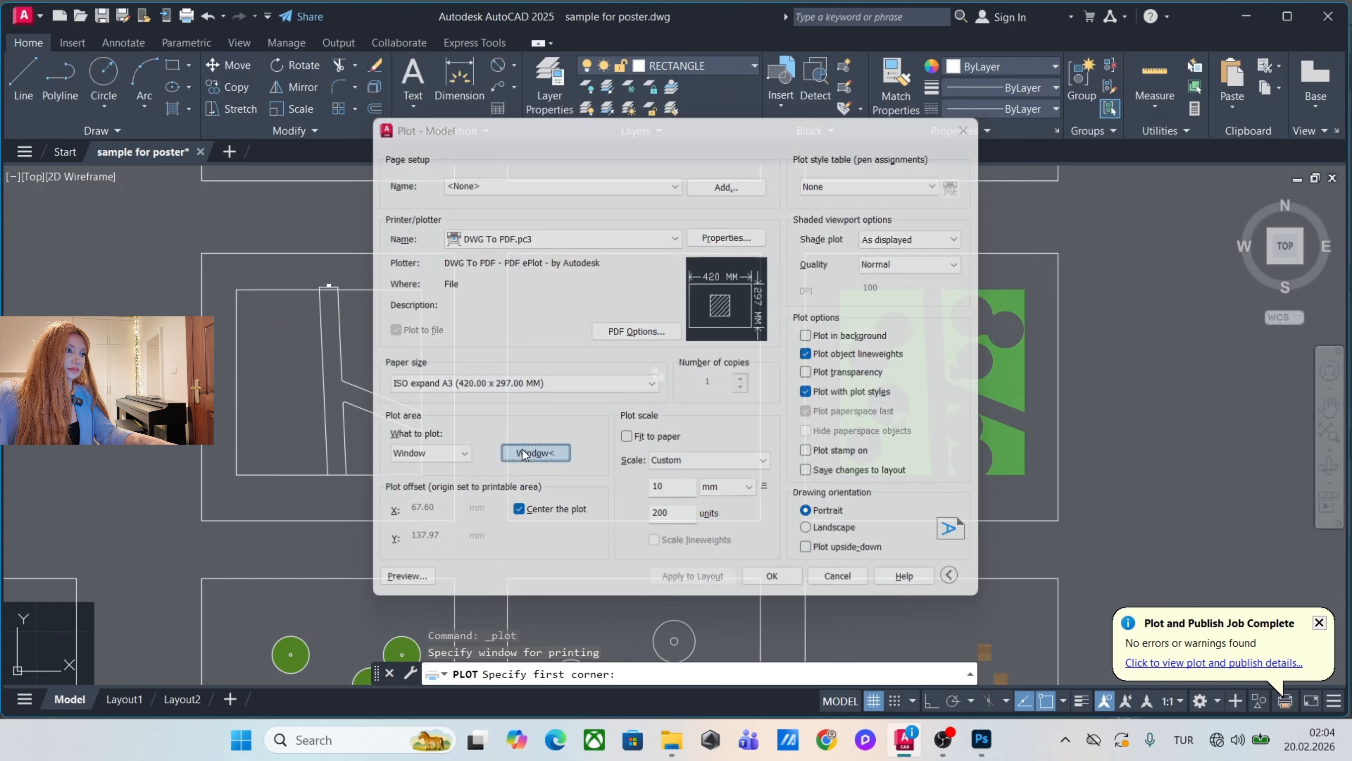
key(Escape)
click(396, 320)
click(314, 442)
key(Escape)
key(Escape)
Plot the middle row's centre frame with the rocks to PDF as rocks.
key(ctrl+p)
click(535, 453)
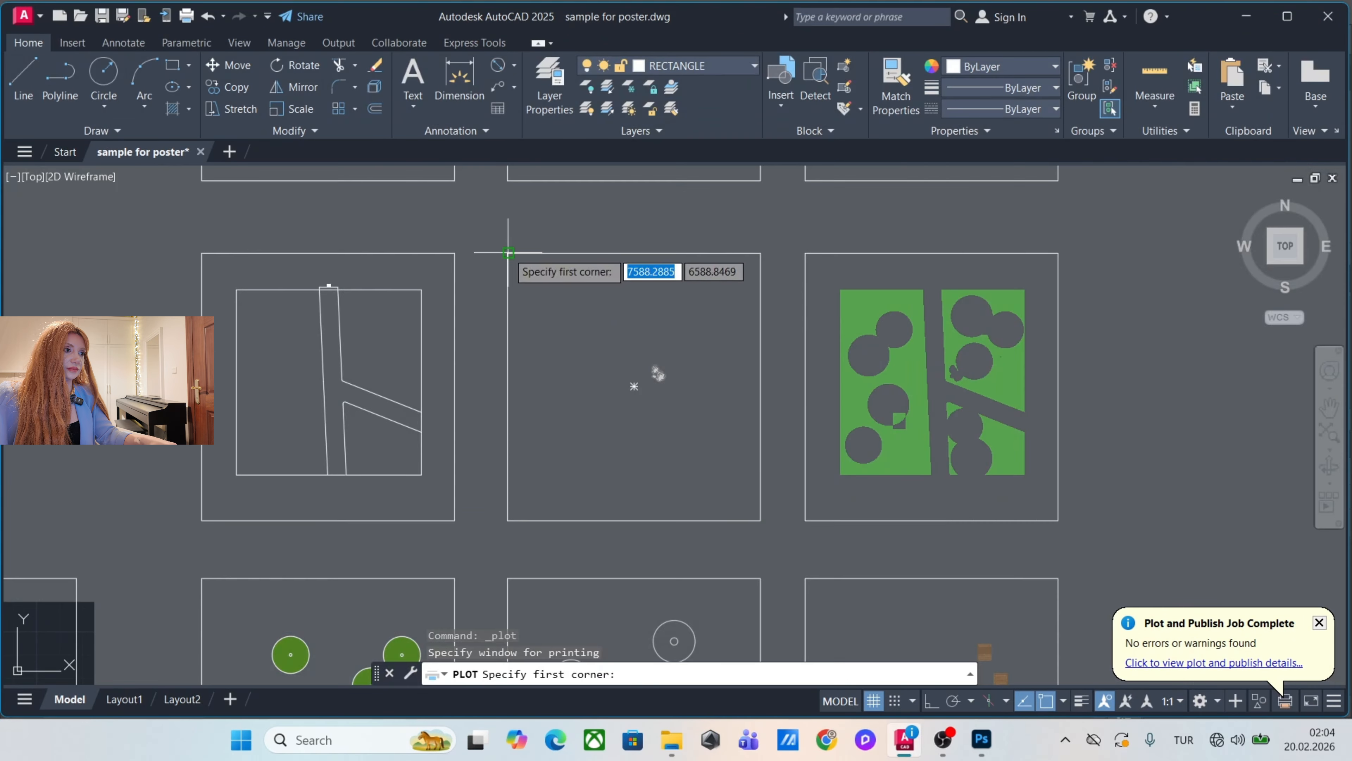
click(507, 253)
click(760, 521)
click(775, 577)
text(inside)
key(Return)
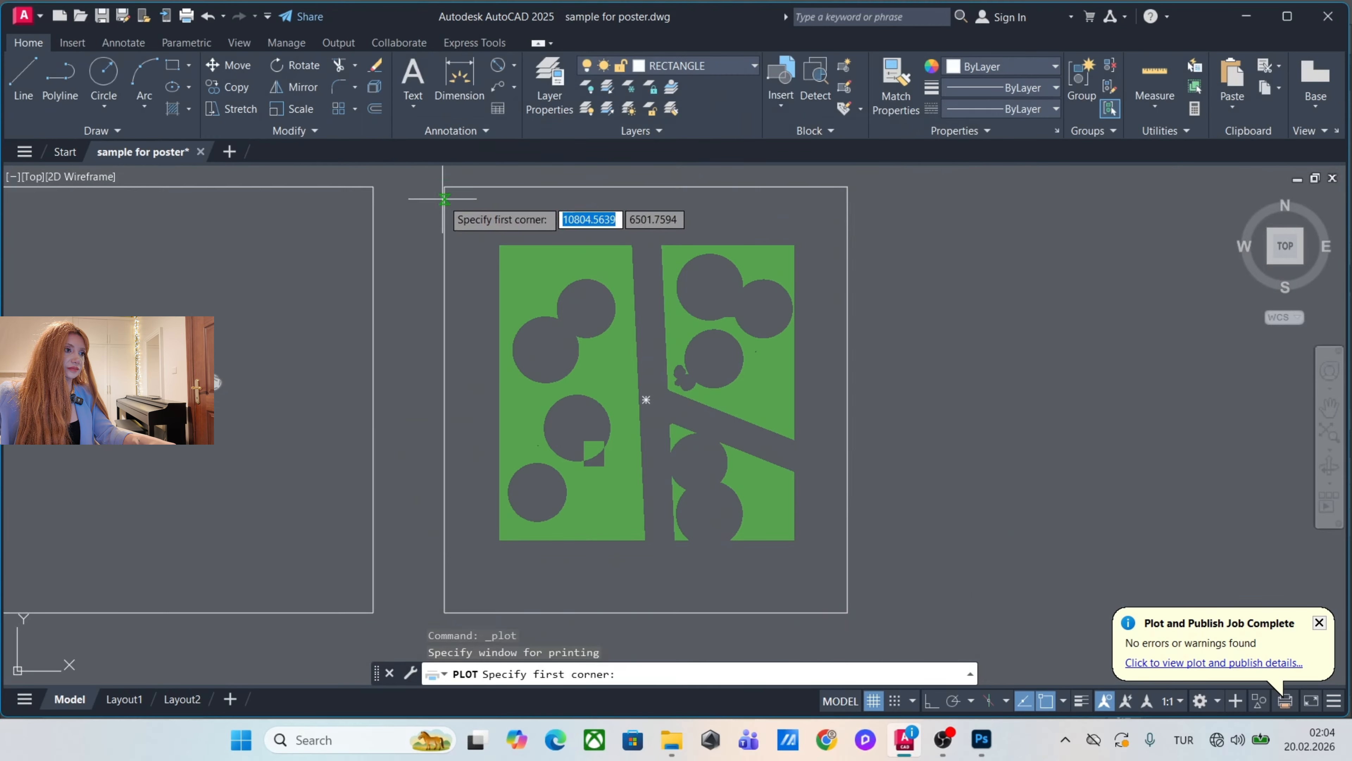
Plot the frame with the green grass hatch to PDF as grasses.
click(444, 198)
click(847, 611)
click(772, 574)
click(930, 529)
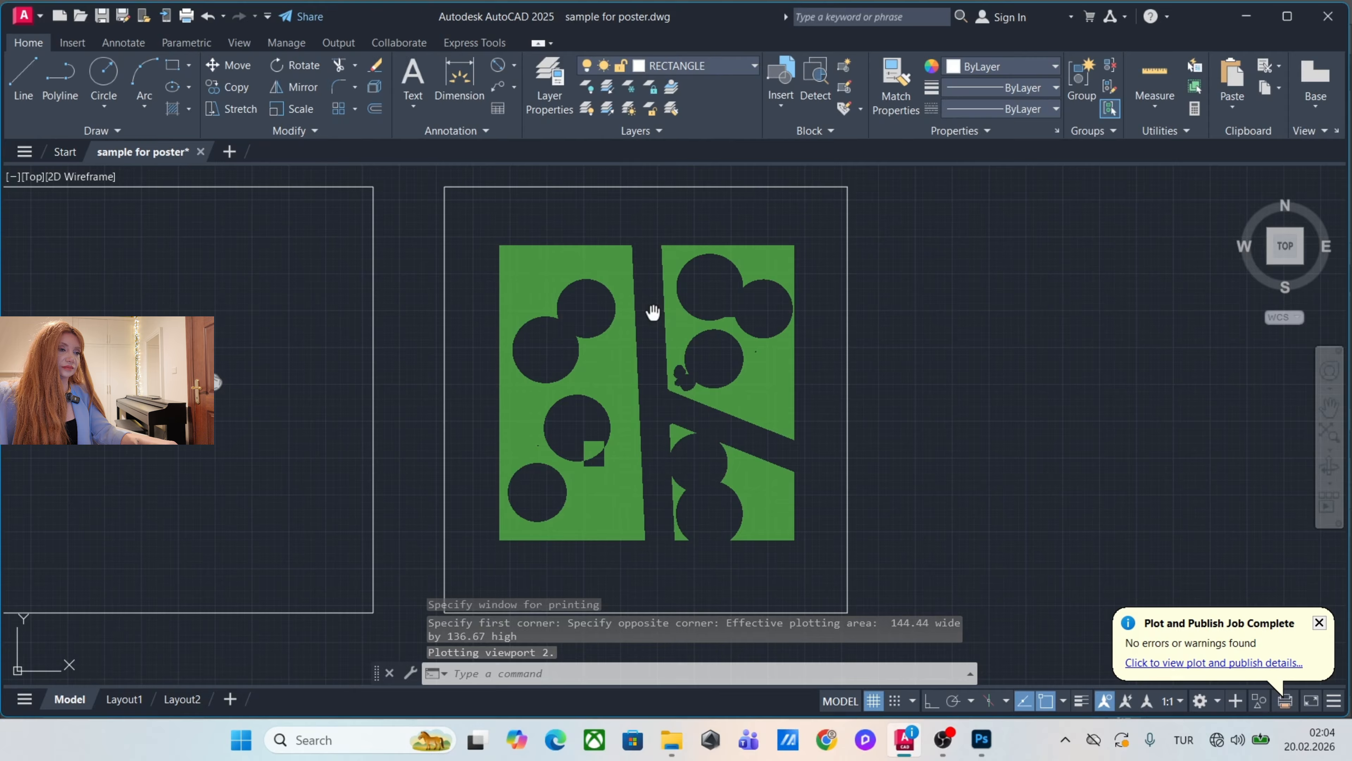
Plot the frame with the yellow contour lines to PDF as topography.
scroll(653, 313, down, 2)
key(ctrl+p)
click(532, 453)
click(355, 208)
click(608, 473)
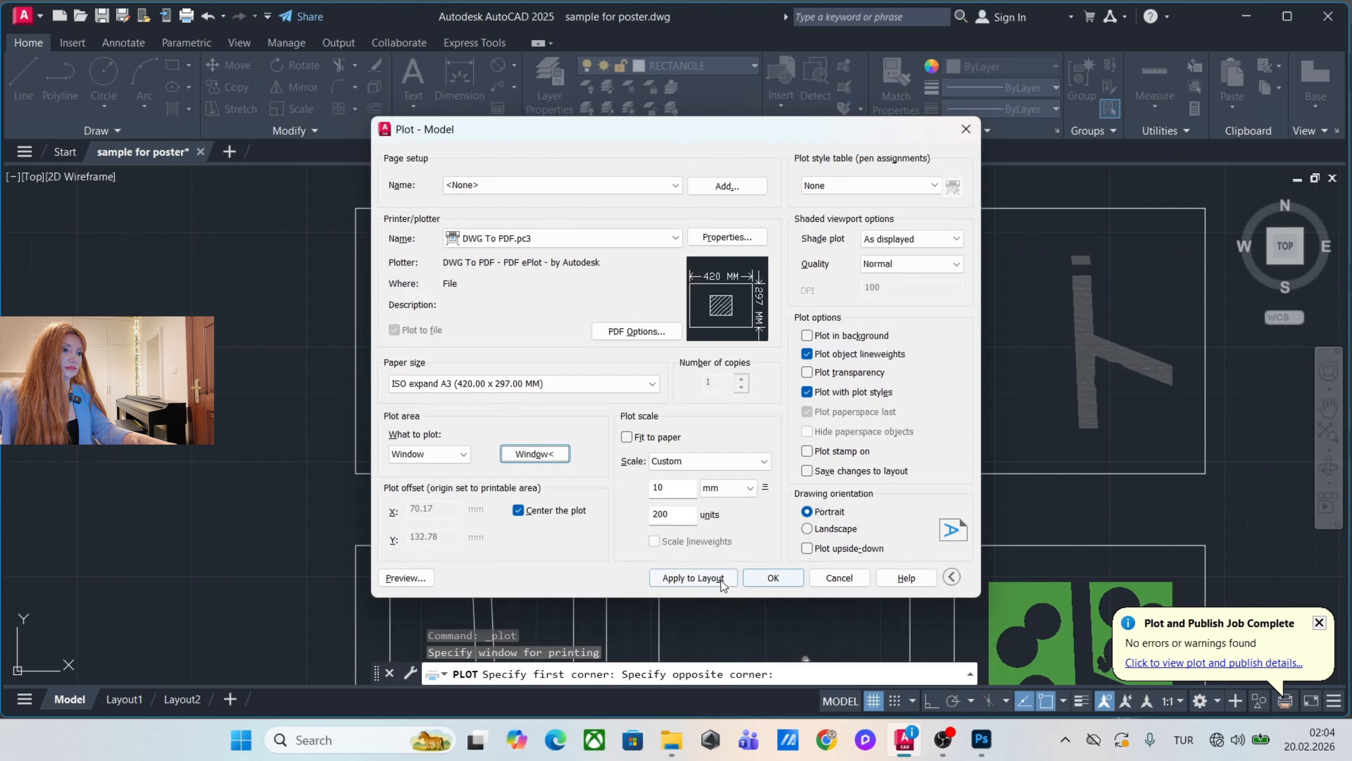
click(752, 574)
text(topography)
key(Return)
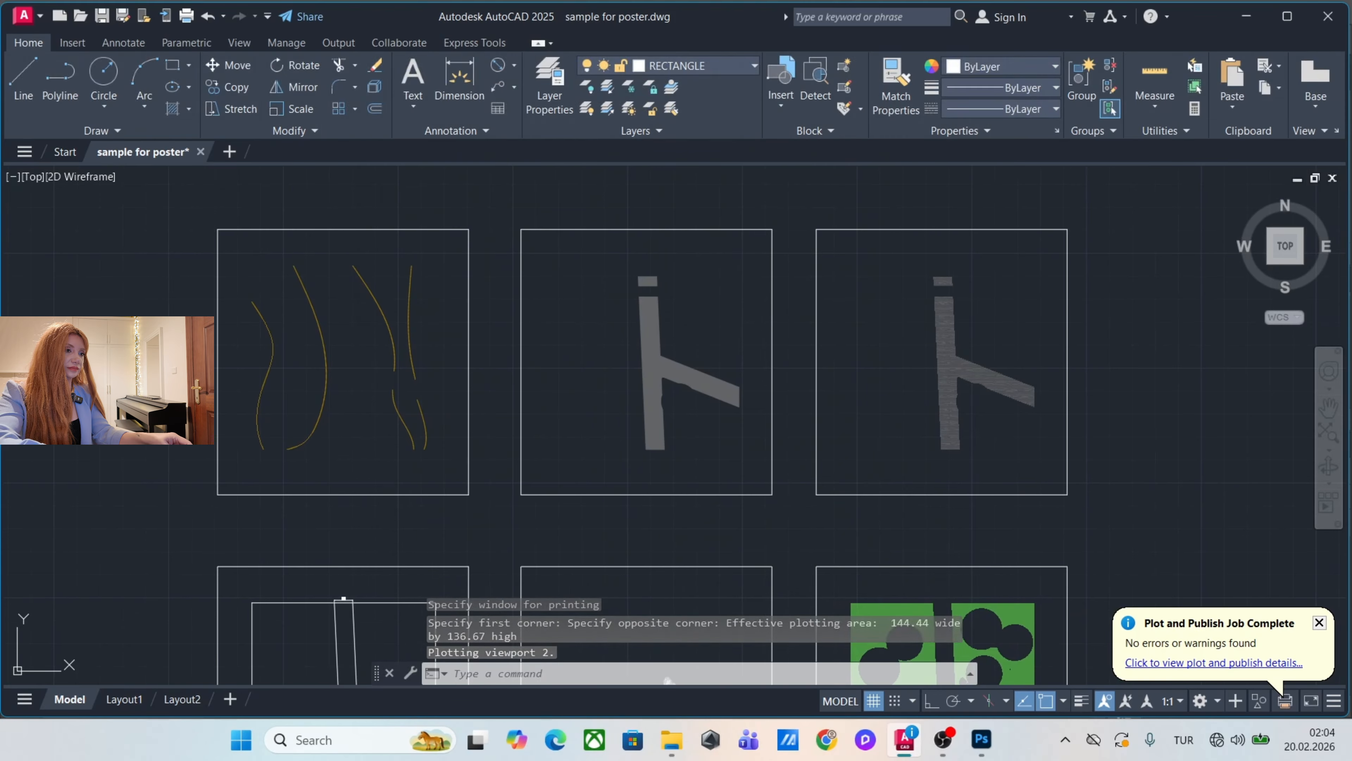
Plot the frame with the solid grey path hatch to PDF as path solid.
key(ctrl+p)
click(535, 453)
click(643, 362)
click(773, 578)
text(path solid)
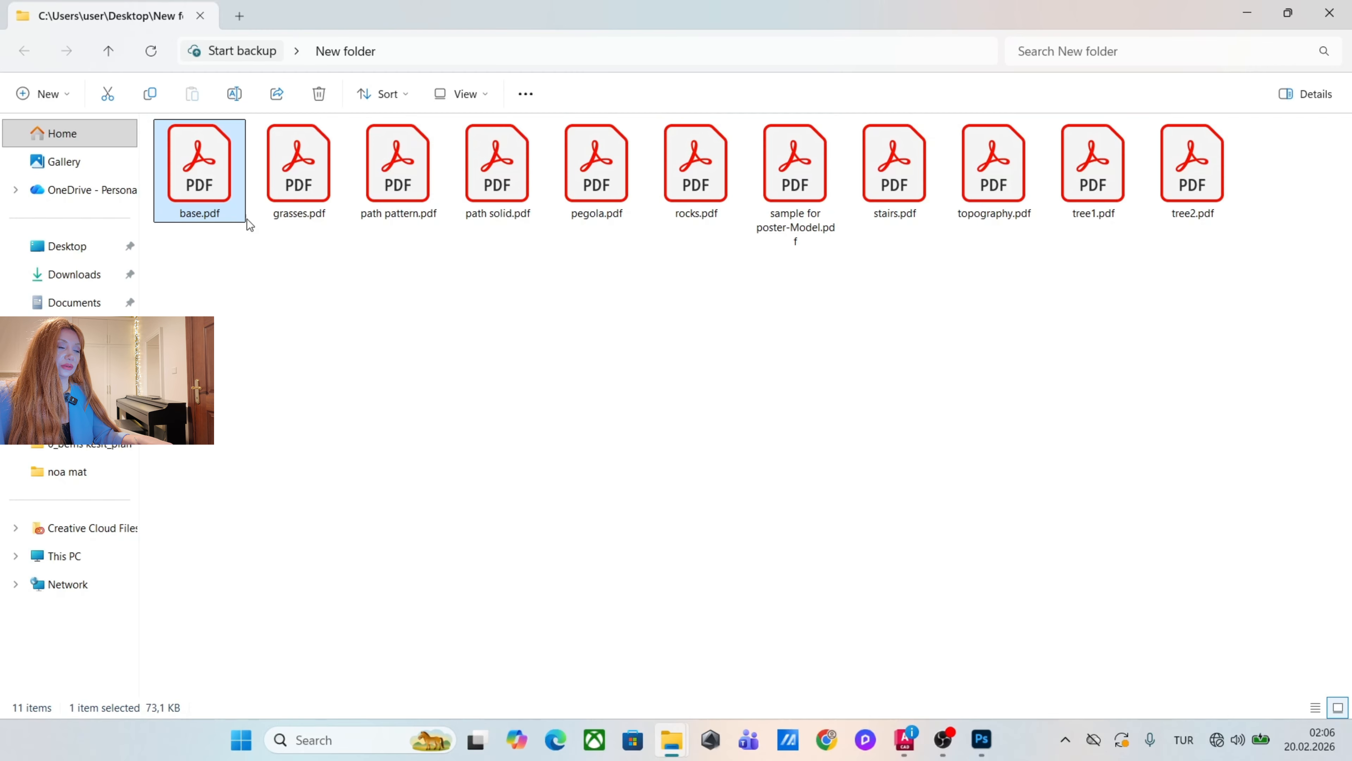
Open base.pdf in Photoshop at 300 pixels/inch in RGB Color and add an empty layer.
drag(189, 186, 386, 84)
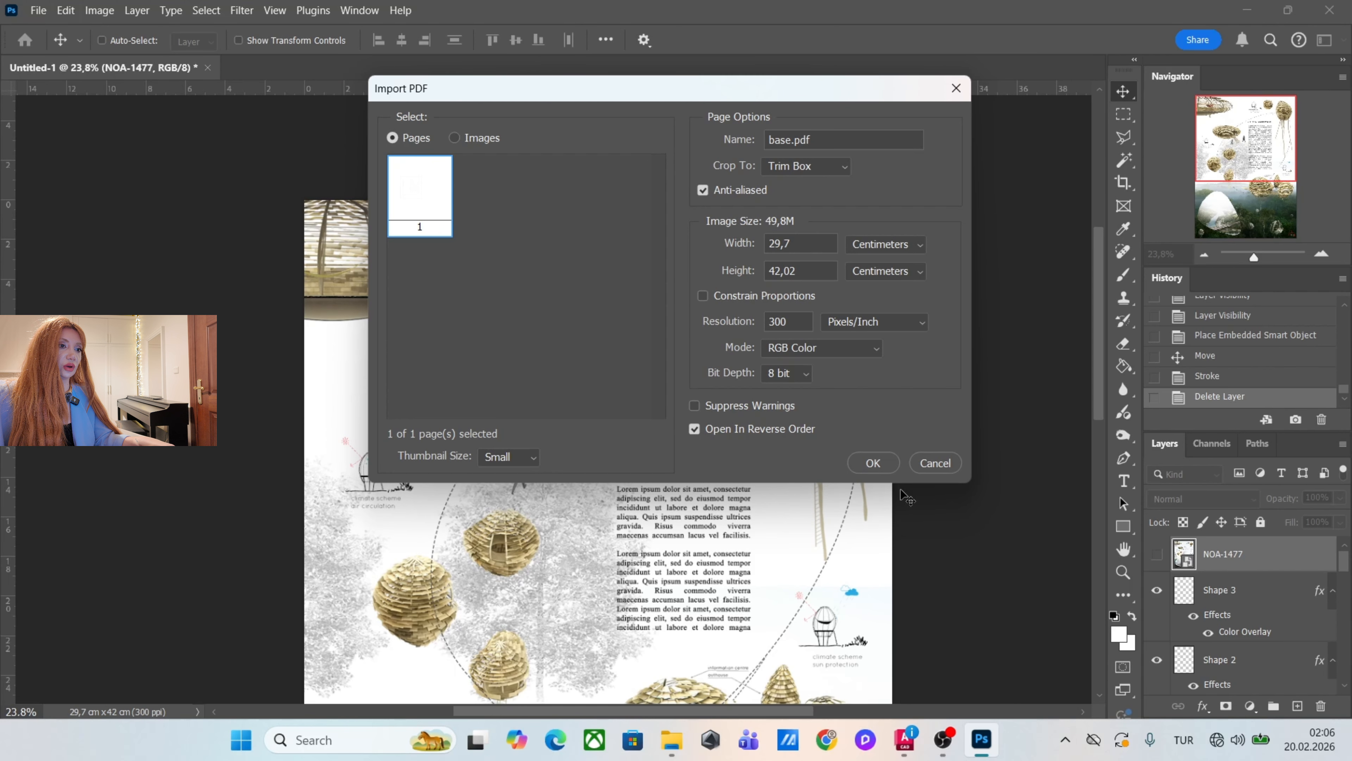
click(873, 463)
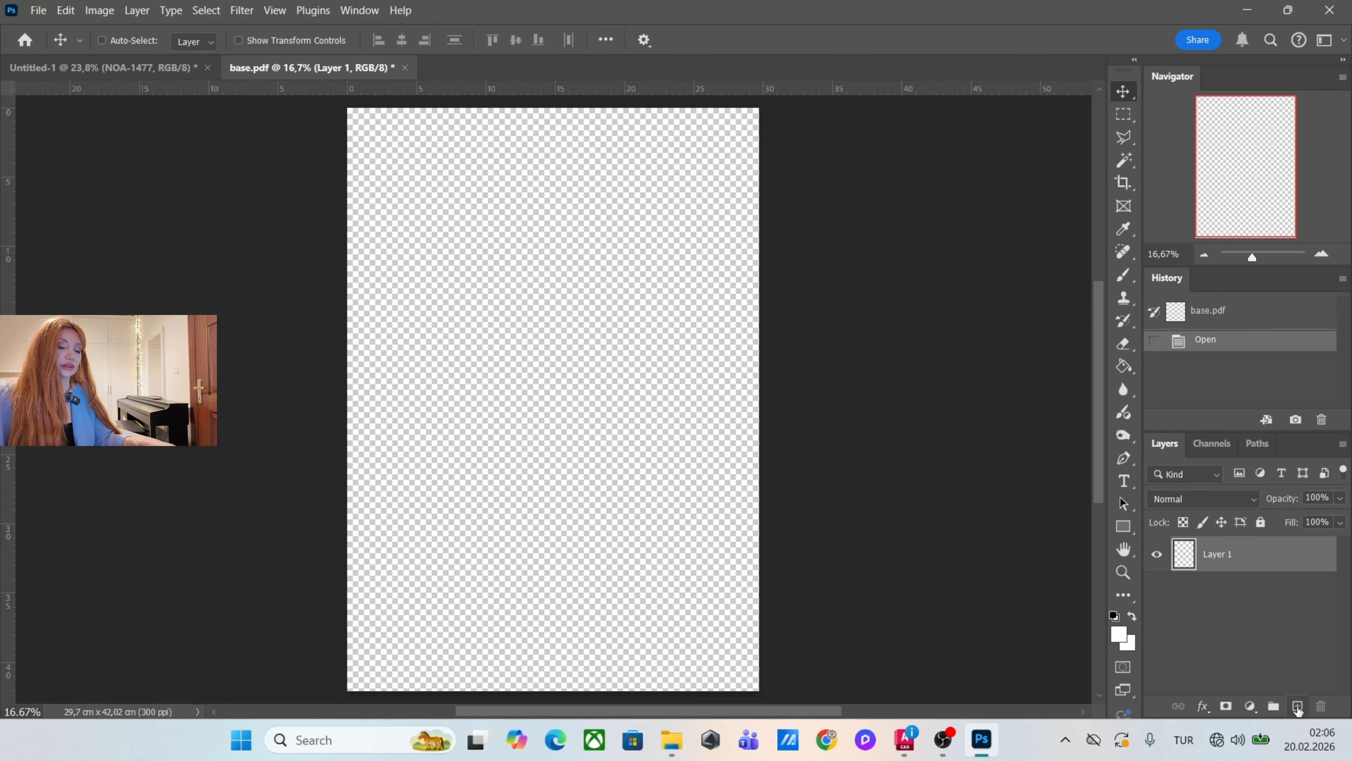
click(1297, 706)
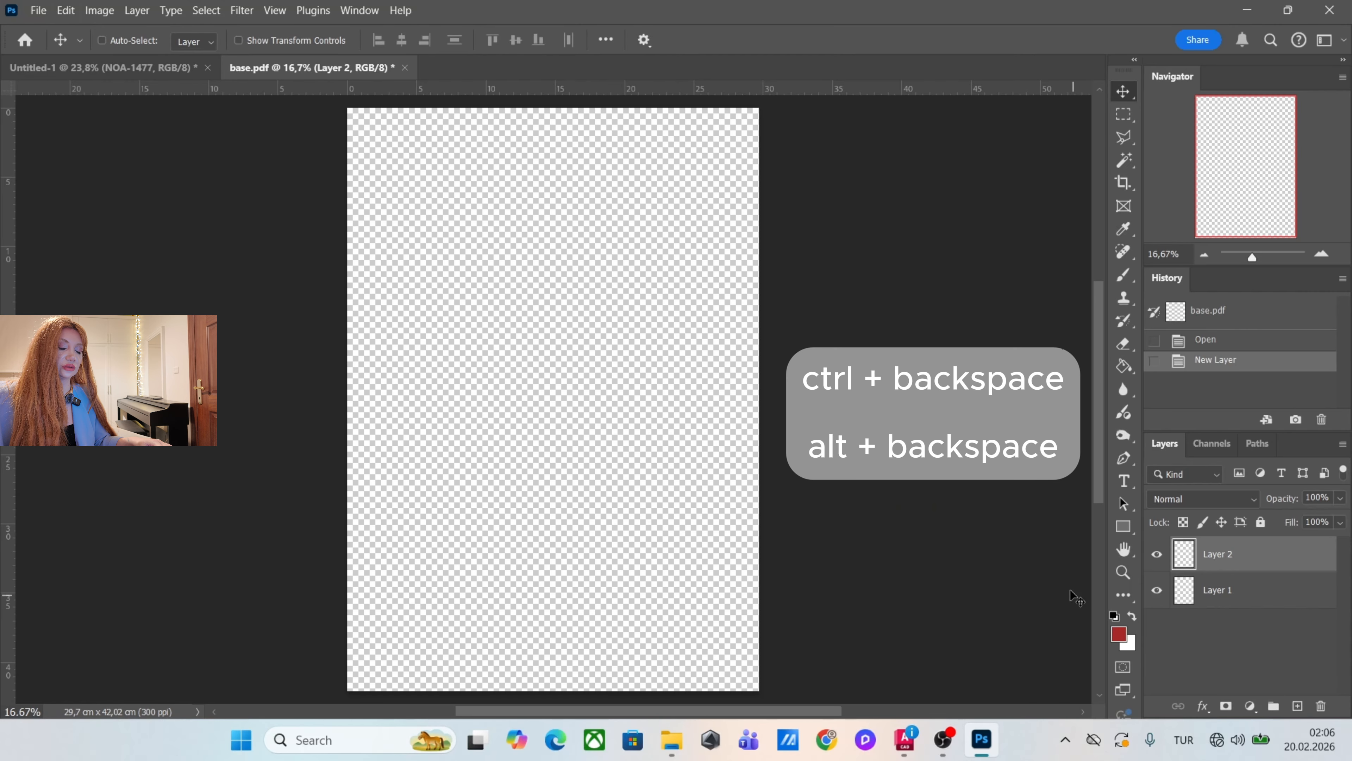
Fill the empty Layer 2 with white and move it below Layer 1 as the page background.
click(1132, 616)
key(g)
click(662, 394)
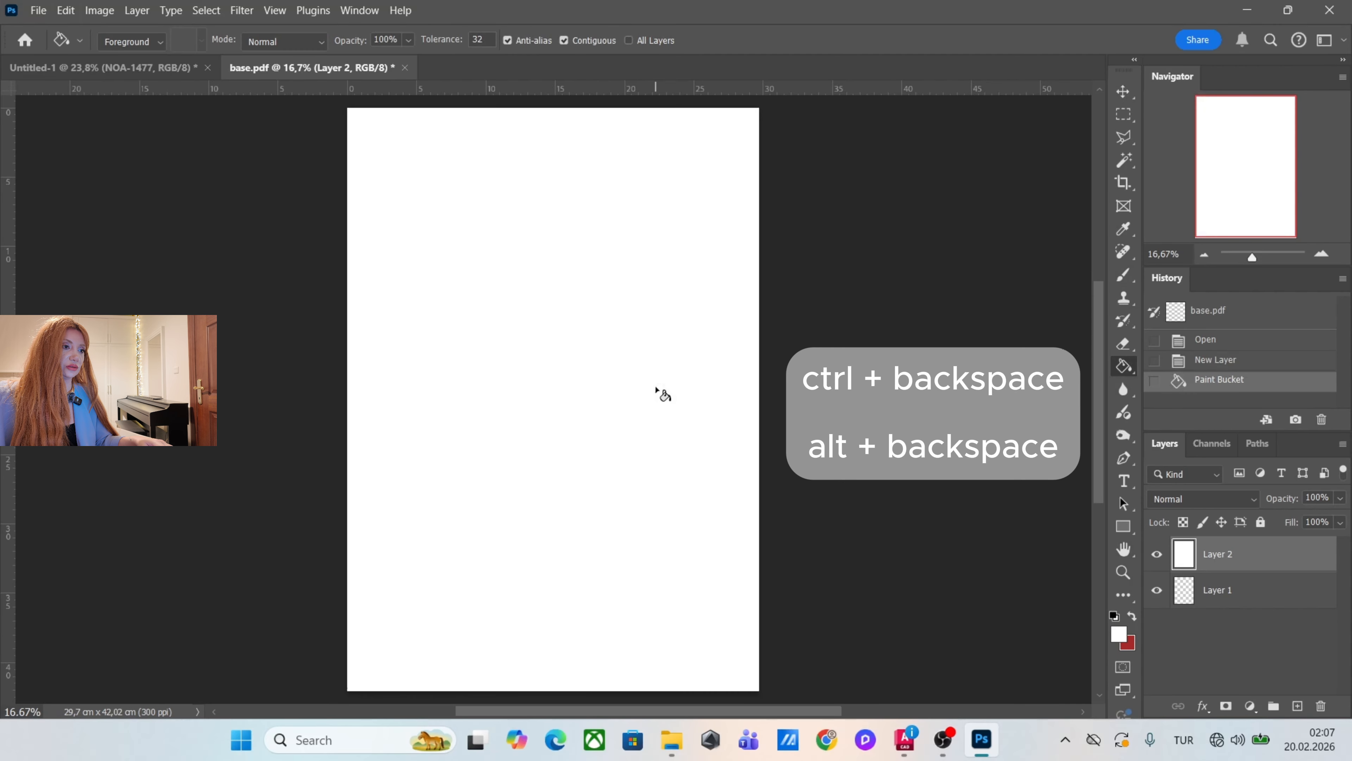
drag(1280, 556, 1284, 601)
click(1272, 558)
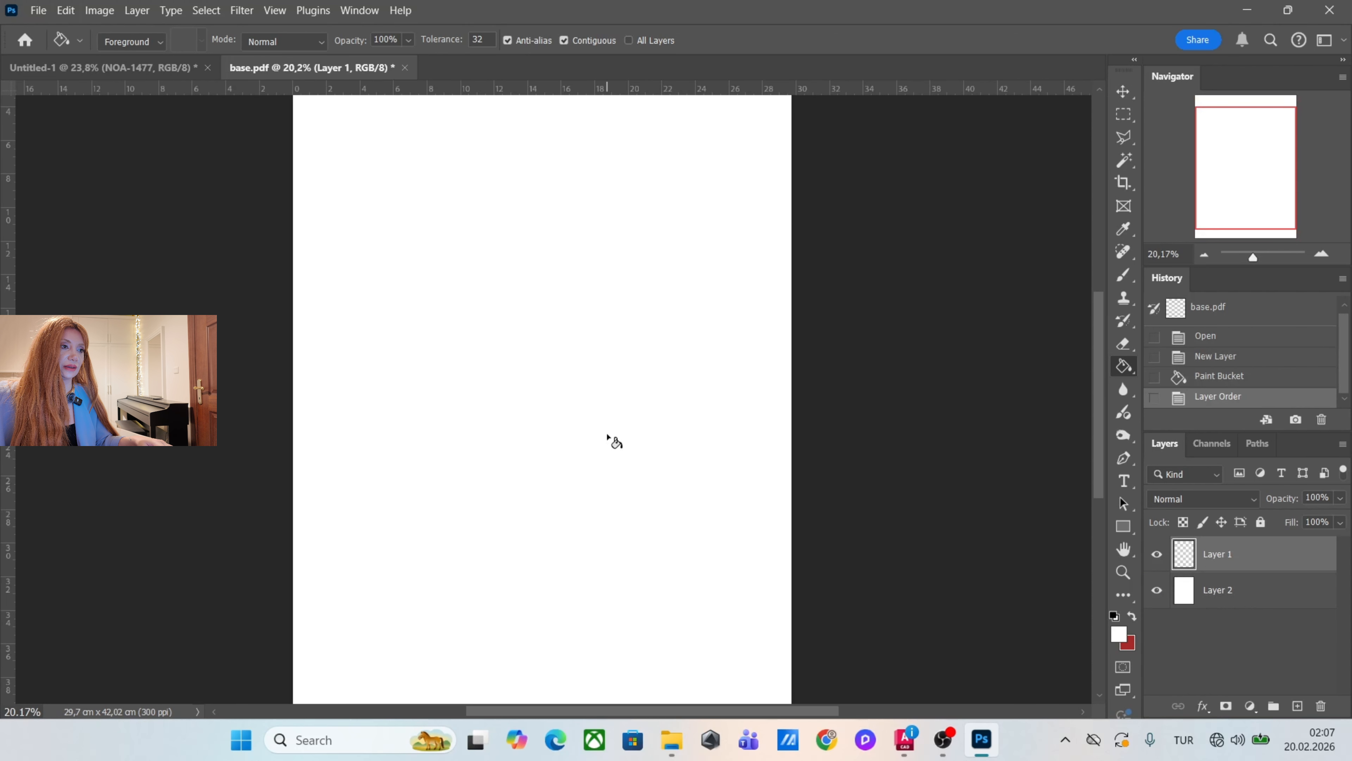
click(1123, 89)
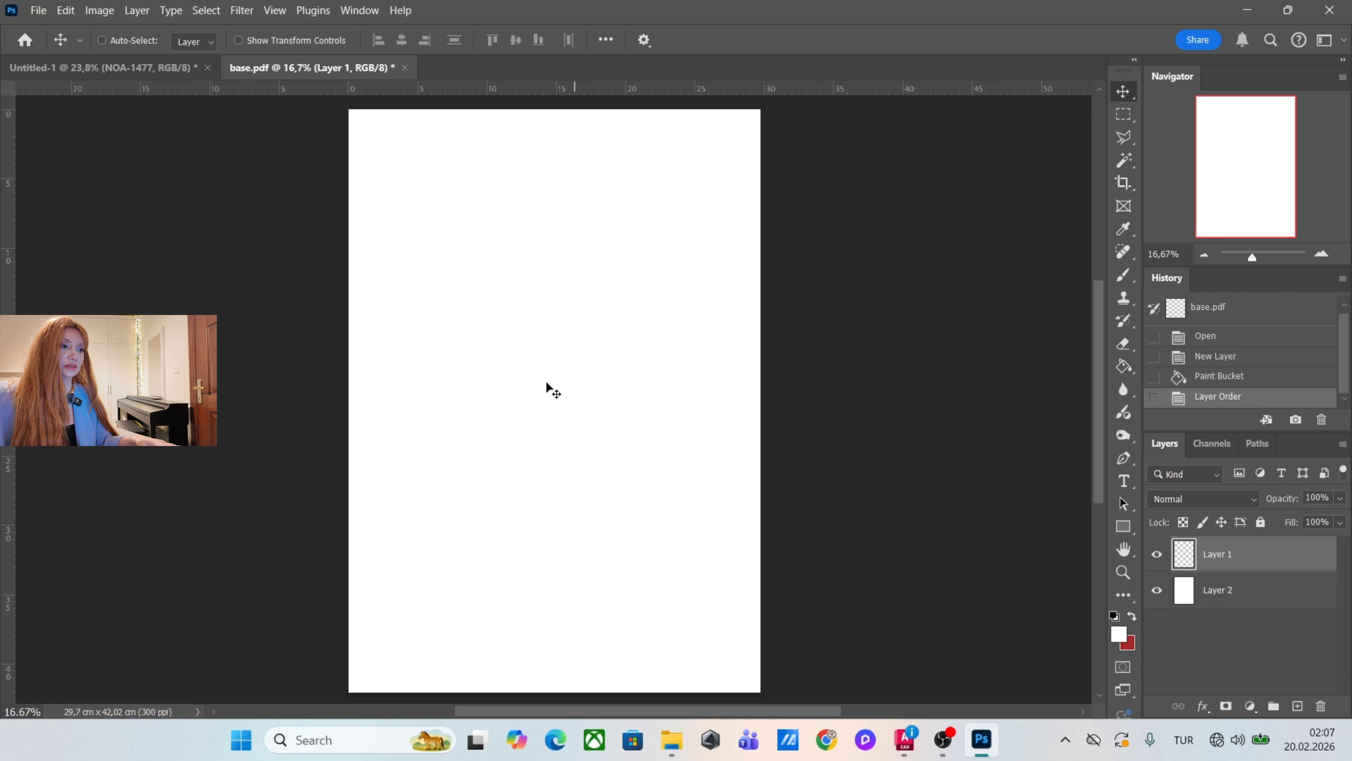
Give the base linework on Layer 1 a 1 px Stroke and a dark grey Color Overlay.
double_click(1277, 563)
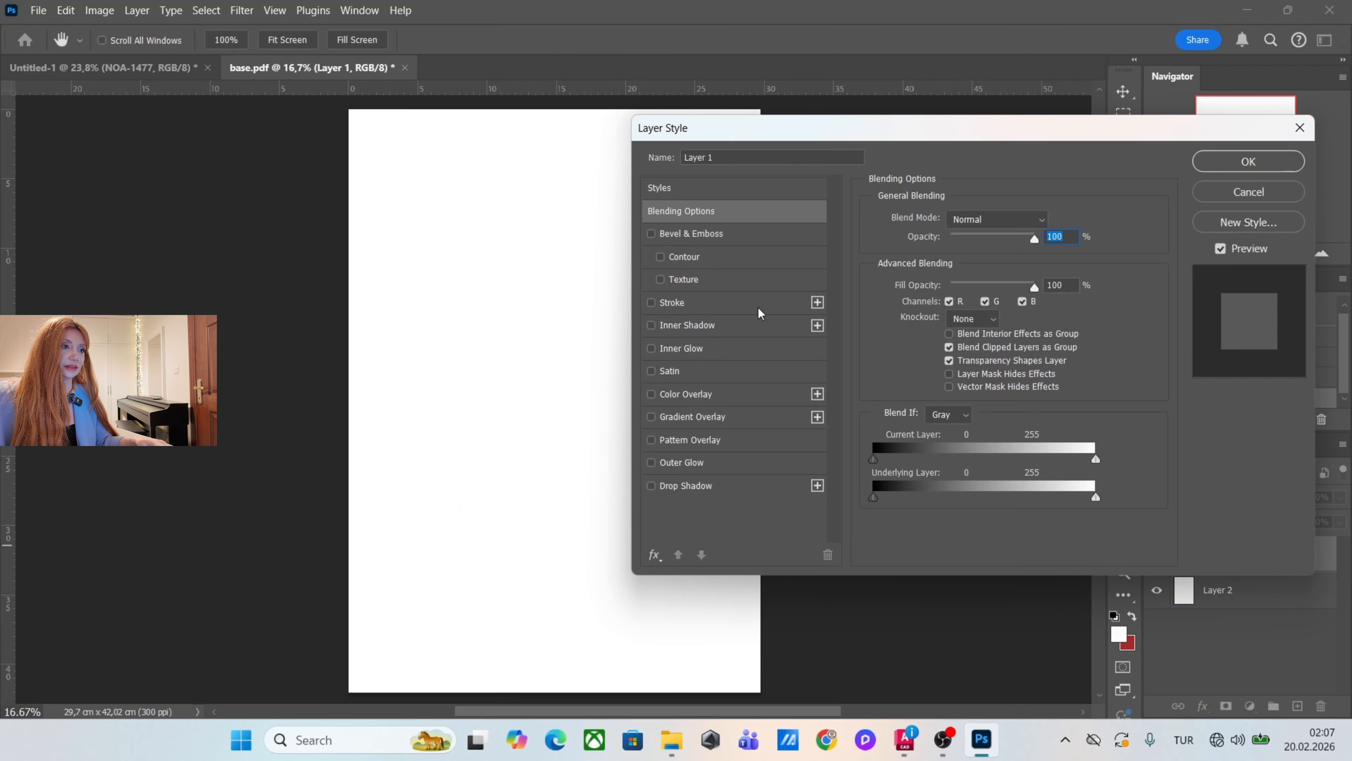
click(714, 303)
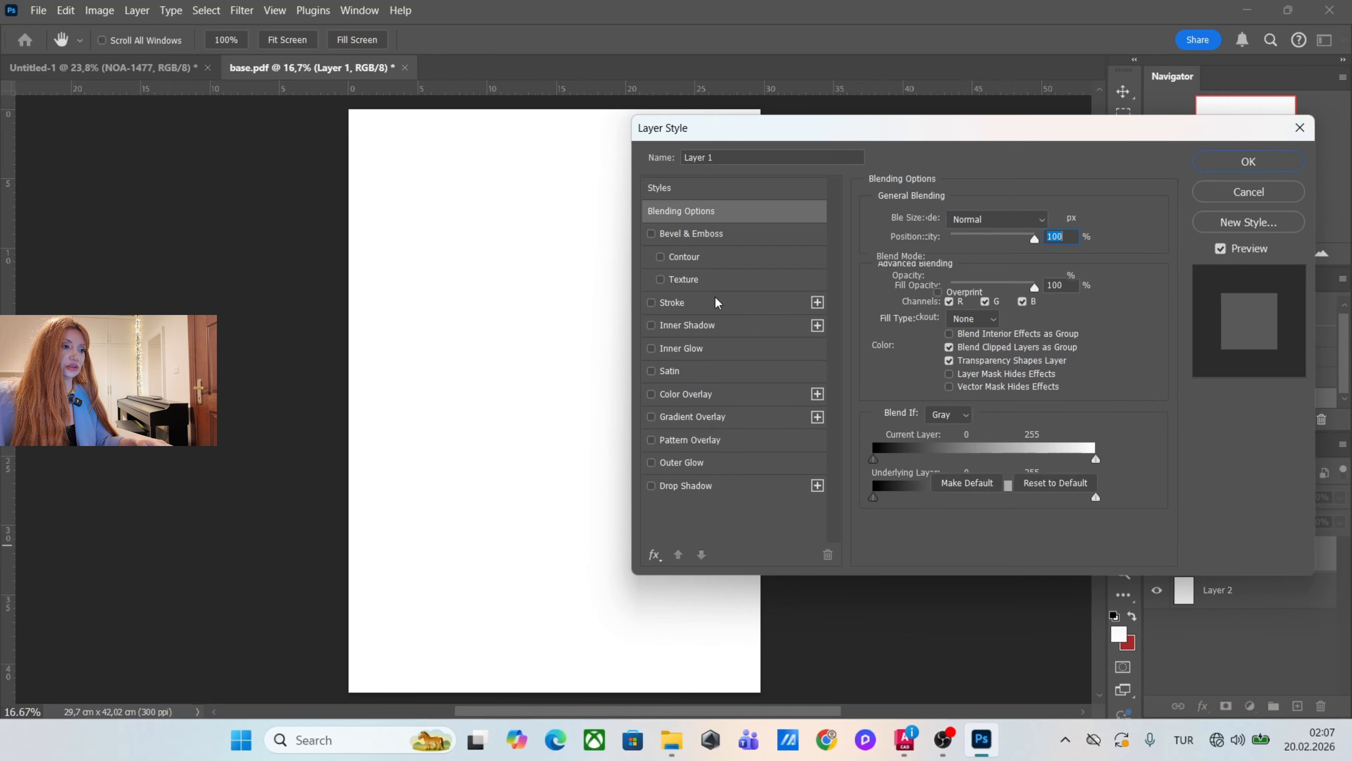
click(702, 395)
click(1048, 223)
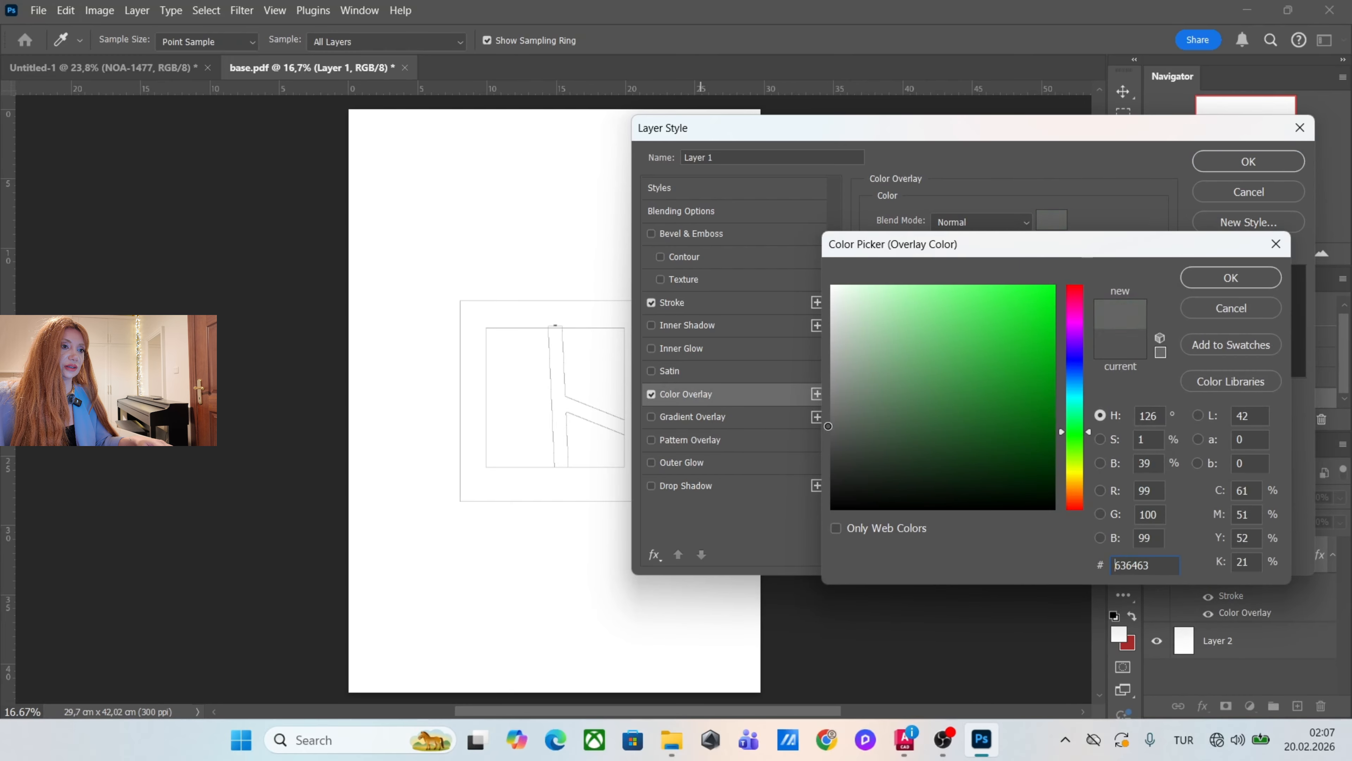
click(1208, 287)
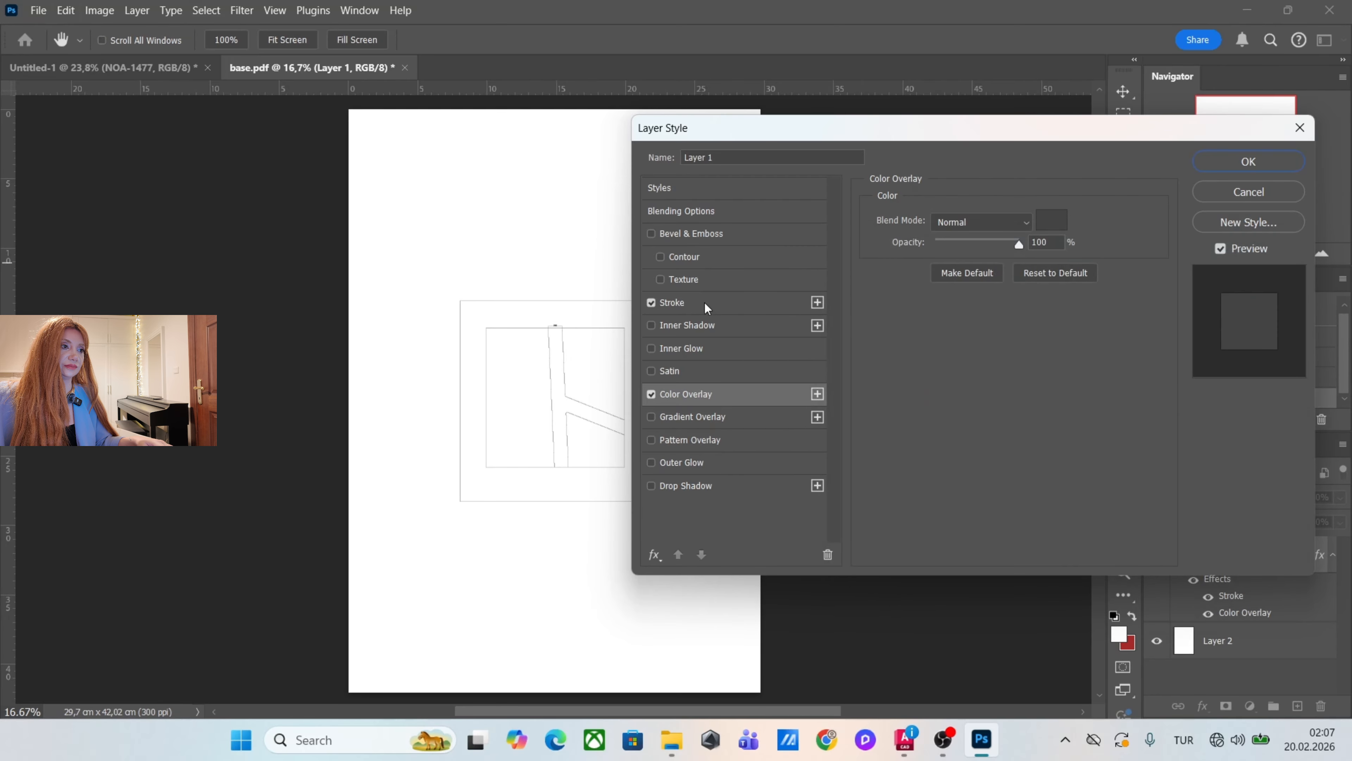
scroll(525, 402, up, 5)
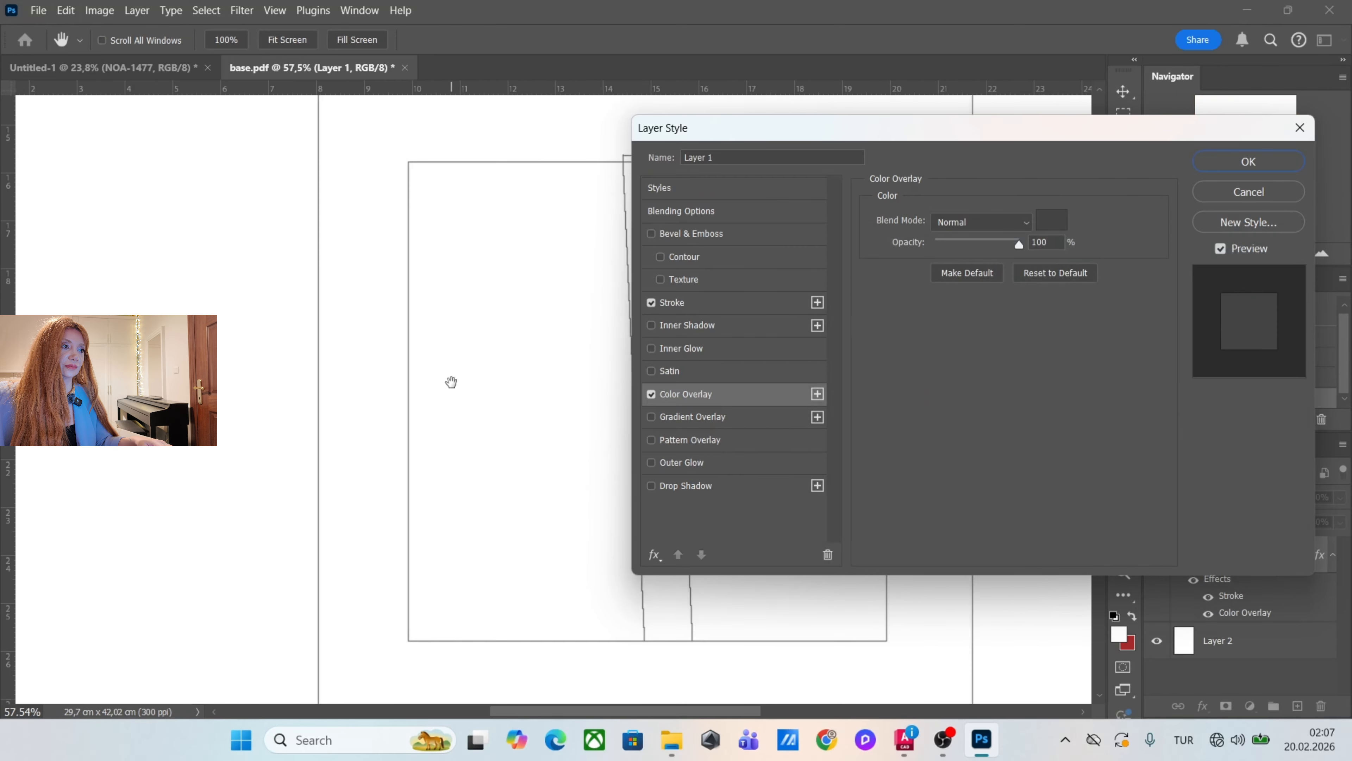
click(672, 303)
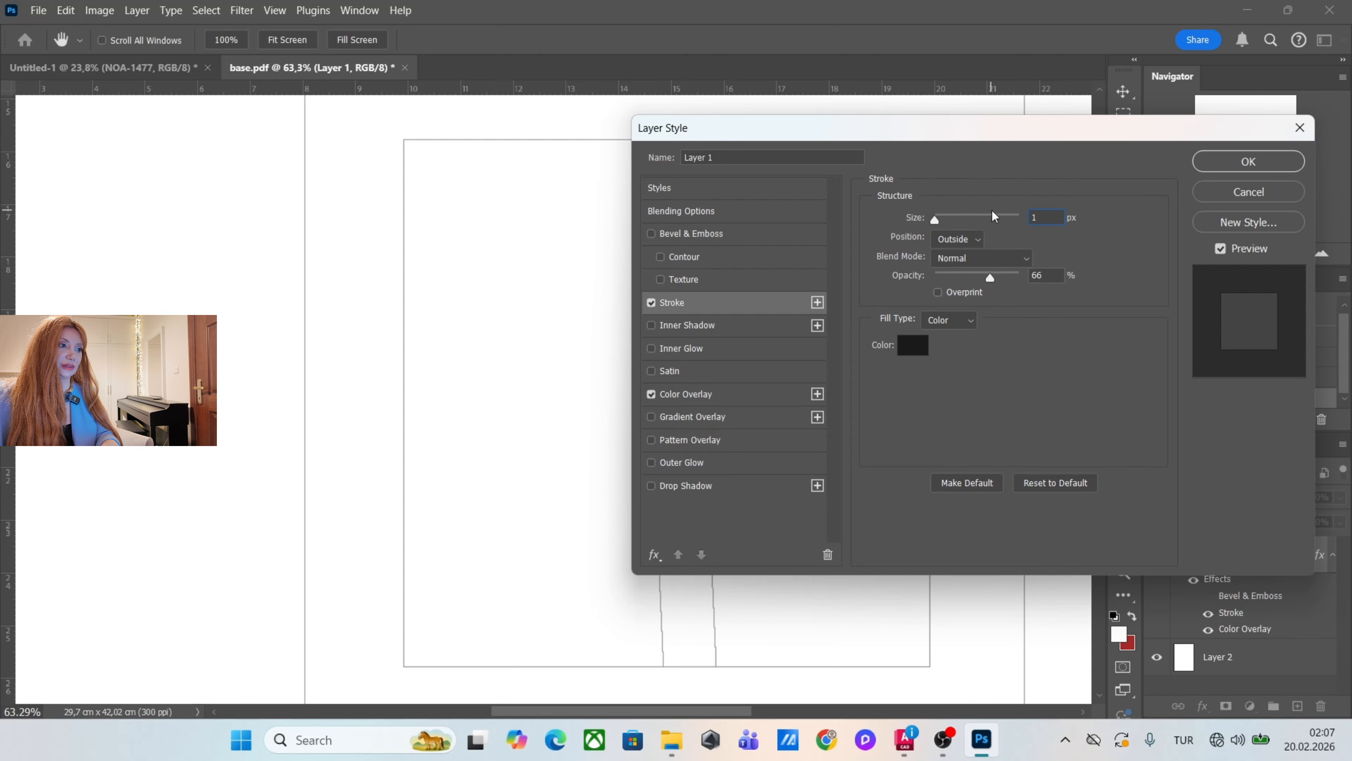
click(1248, 162)
scroll(596, 426, down, 10)
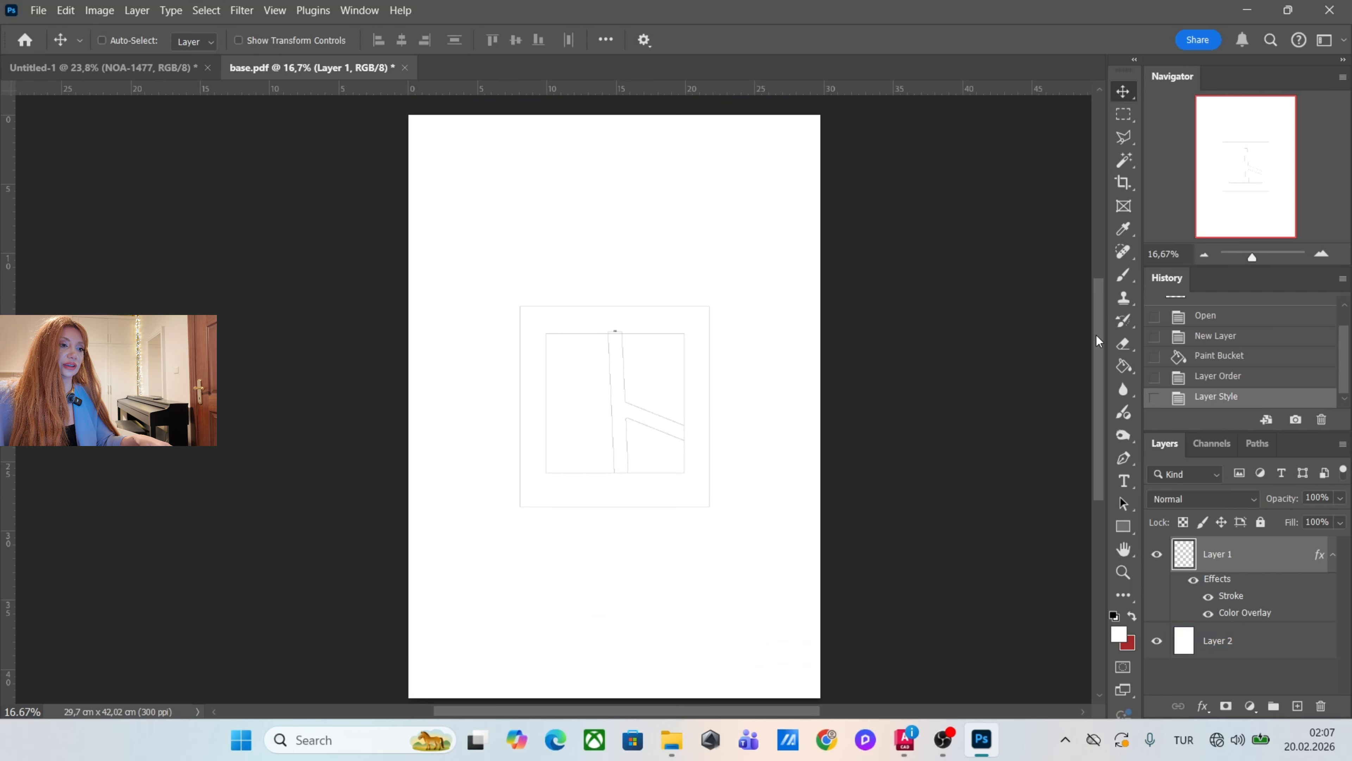
scroll(632, 416, down, 1)
scroll(634, 343, up, 3)
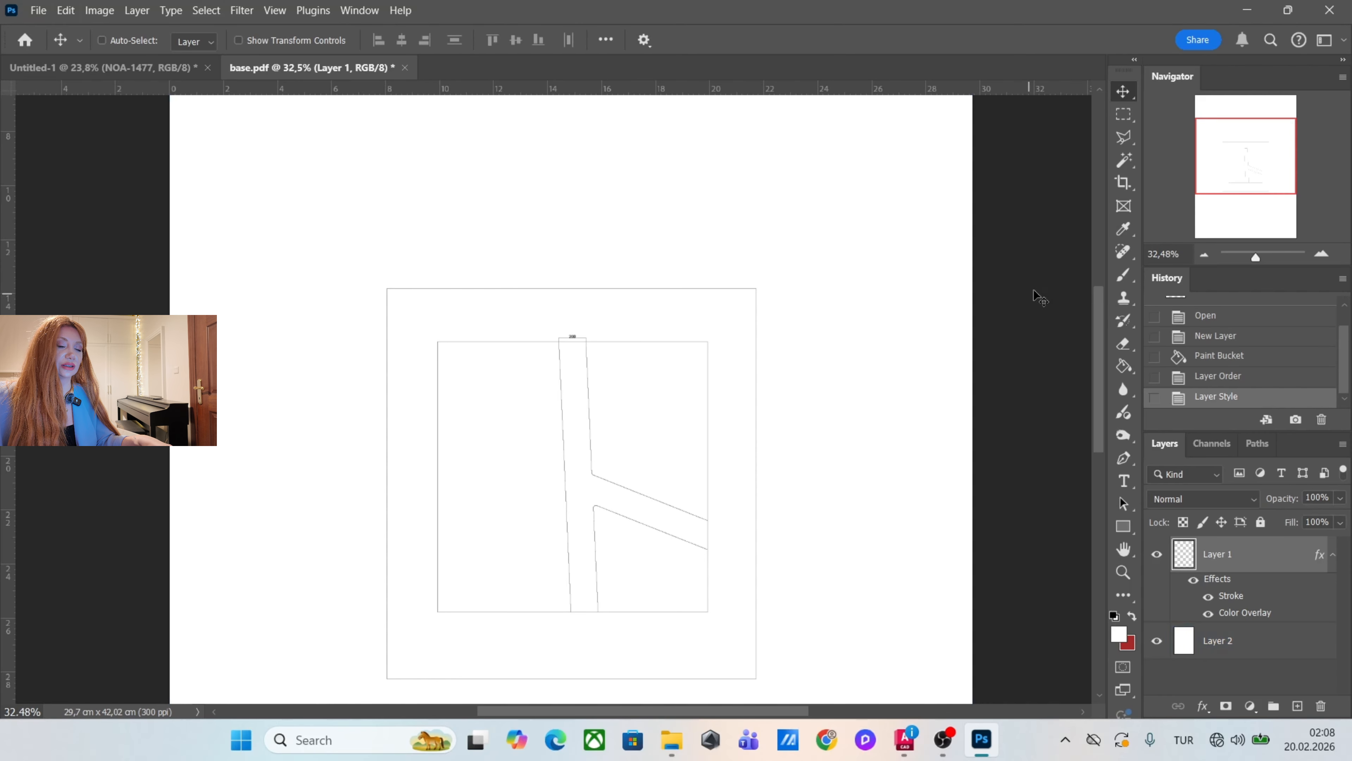
drag(572, 371, 595, 395)
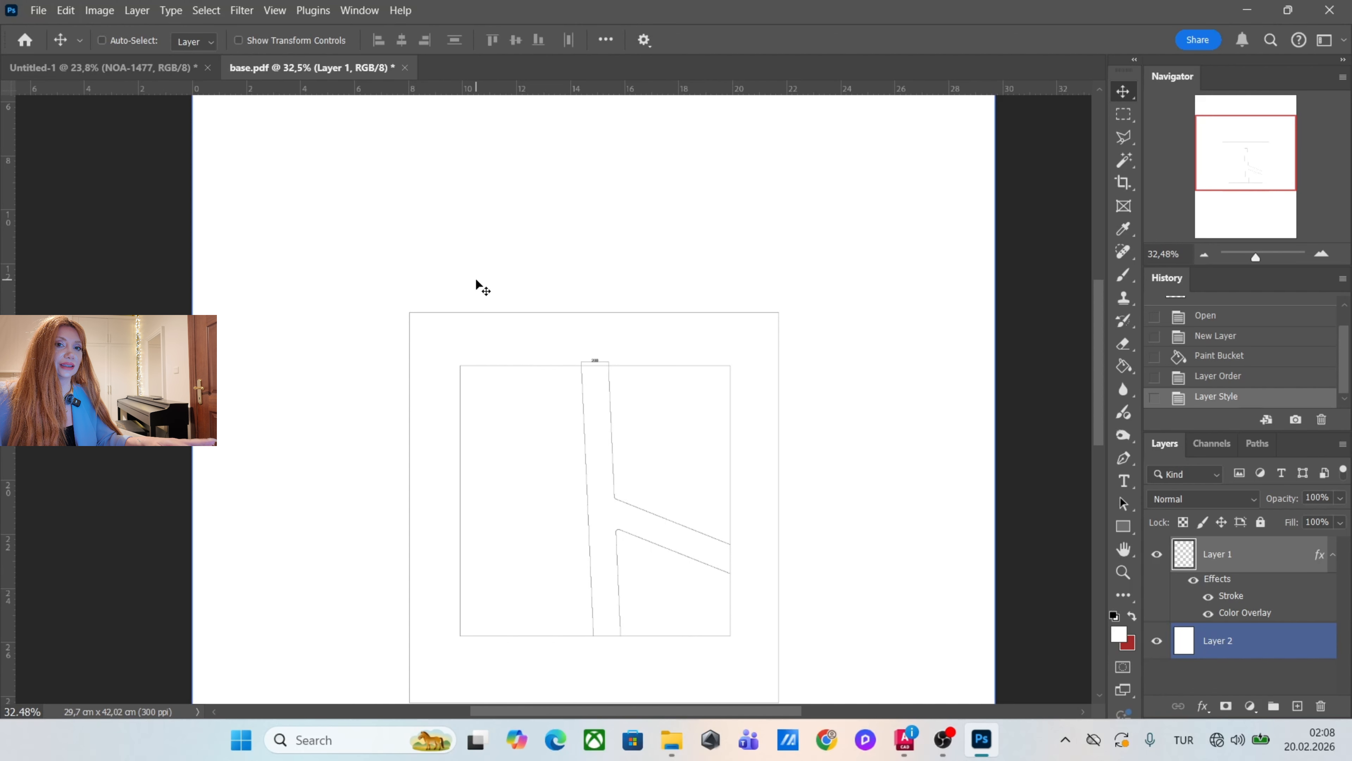
scroll(482, 304, down, 1)
scroll(481, 309, down, 2)
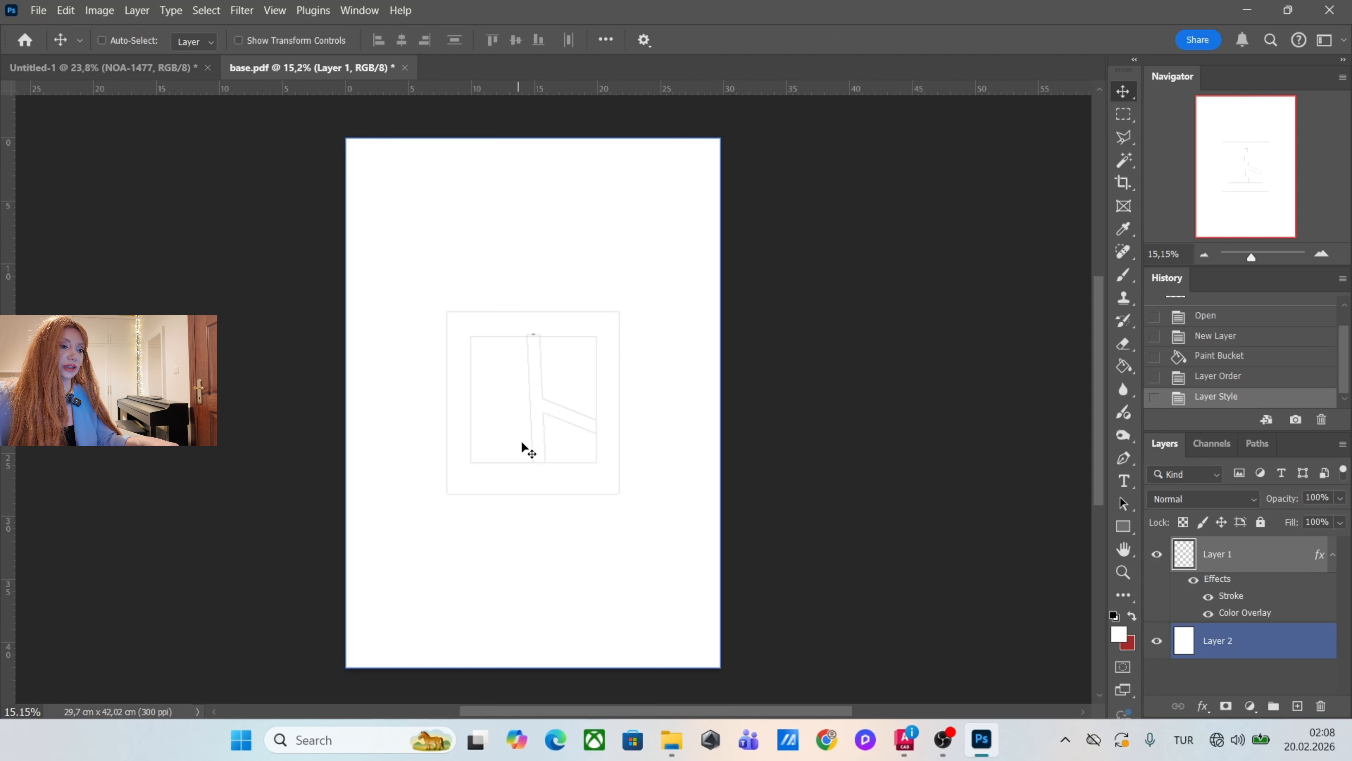
Bring the other plan PDFs from New folder into the base.pdf document, placing grasses first with Crop To set to Trim Box.
mouse_move(671, 739)
click(778, 651)
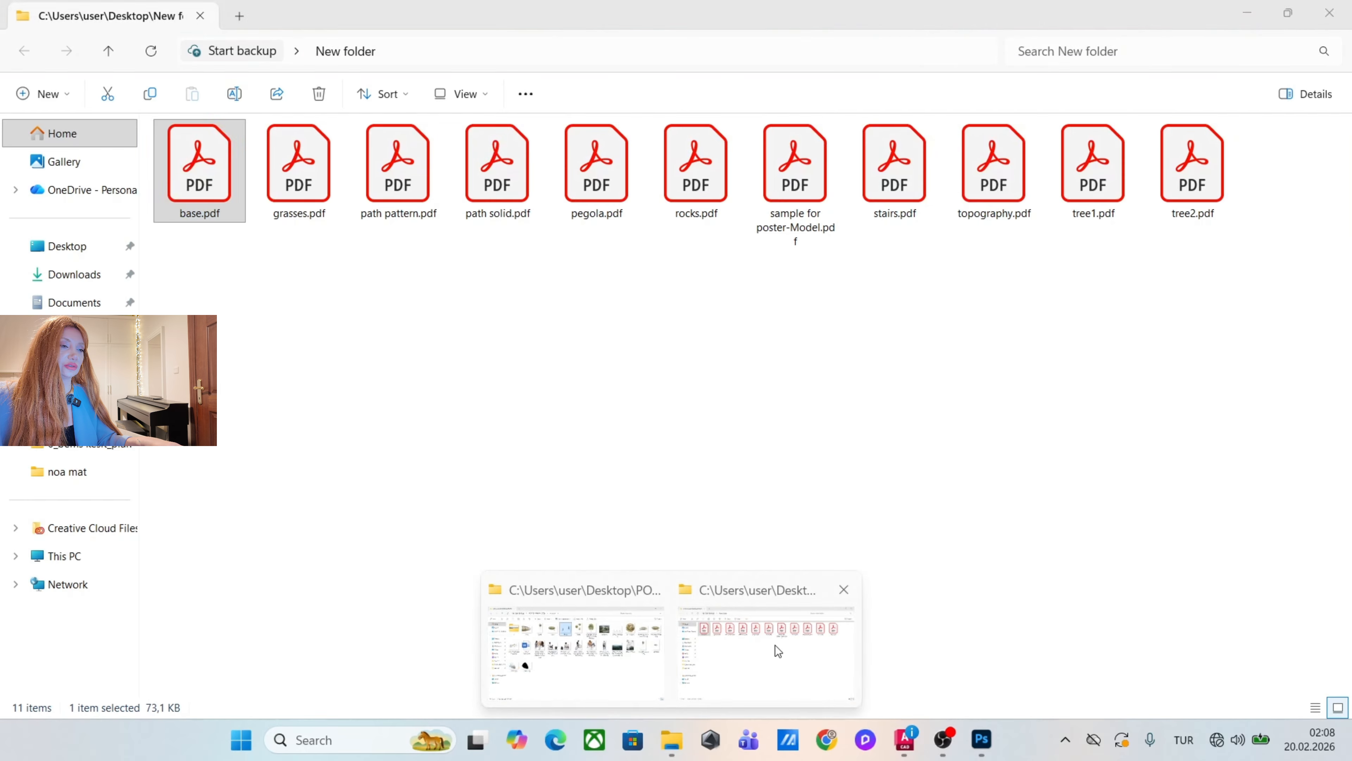
click(297, 183)
drag(1238, 265, 533, 373)
click(853, 145)
click(847, 240)
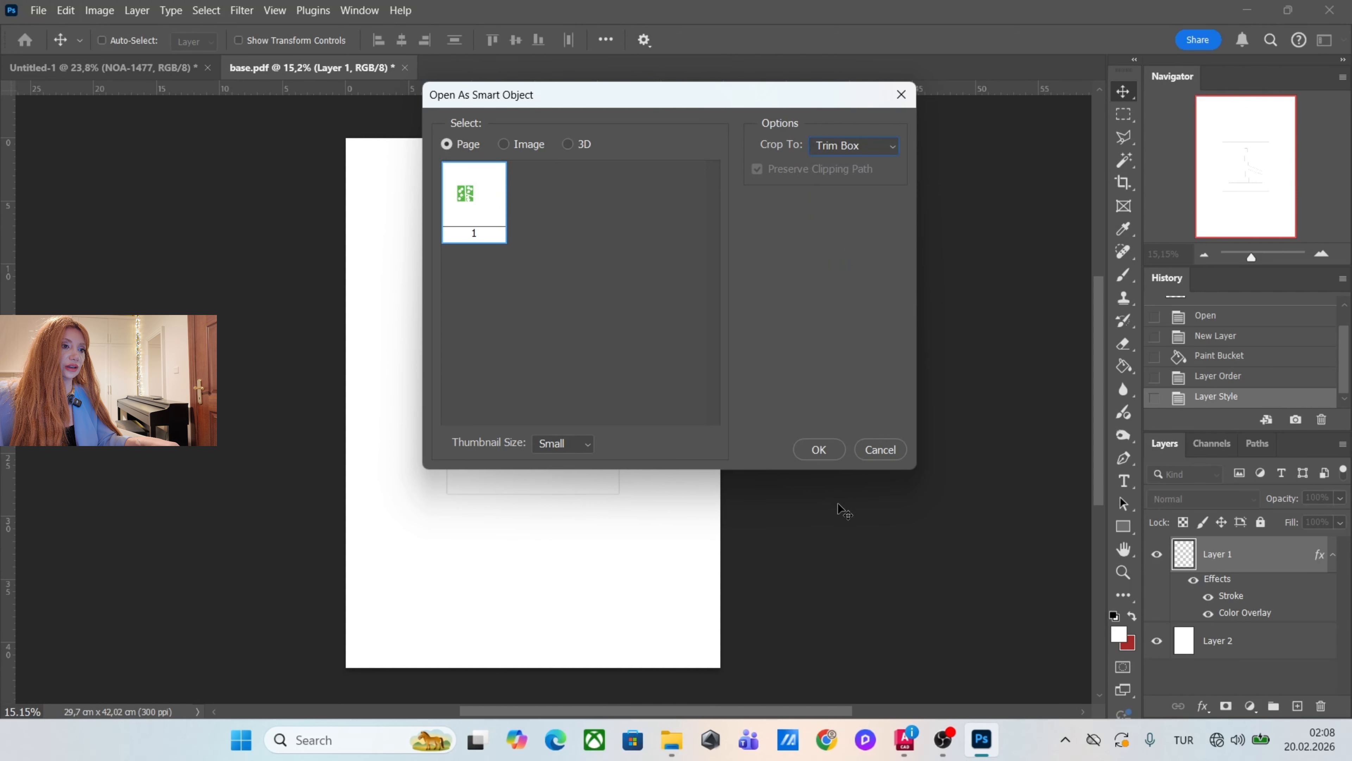
click(817, 449)
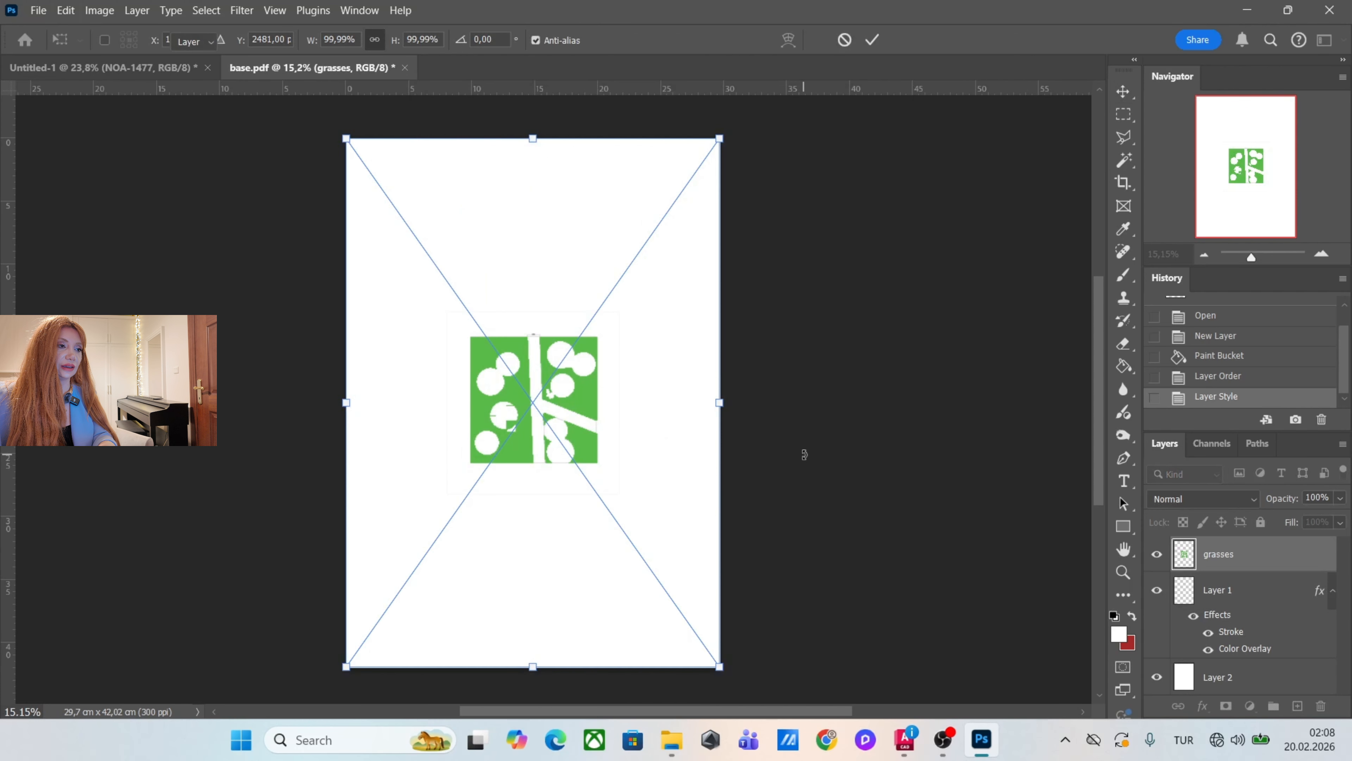
key(Return)
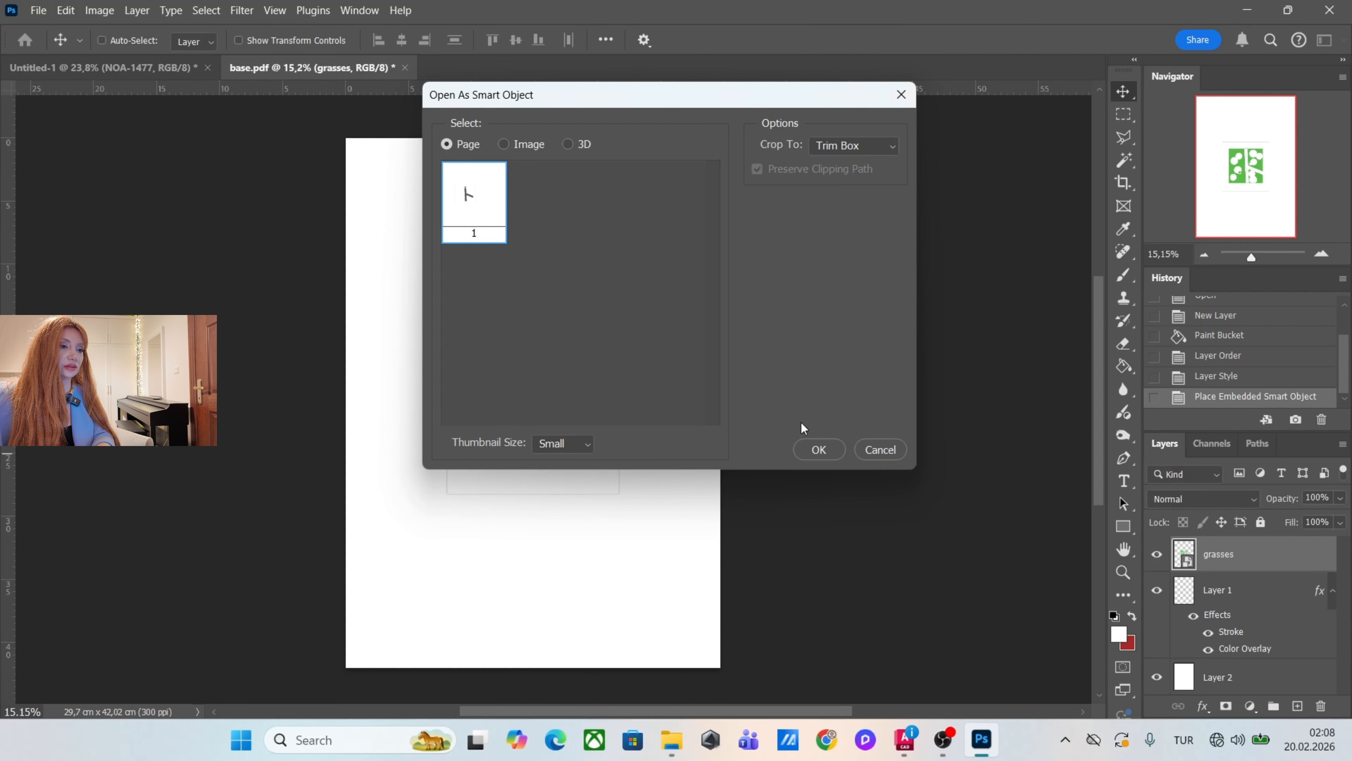
Place the remaining PDFs at their default position, including path pattern, path solid, pegola, rocks, stairs, topography, tree1 and tree2.
key(Return)
key(Return)
key(Return)
key(Return)
key(Return)
key(Return)
key(Return)
key(Return)
key(Return)
key(Return)
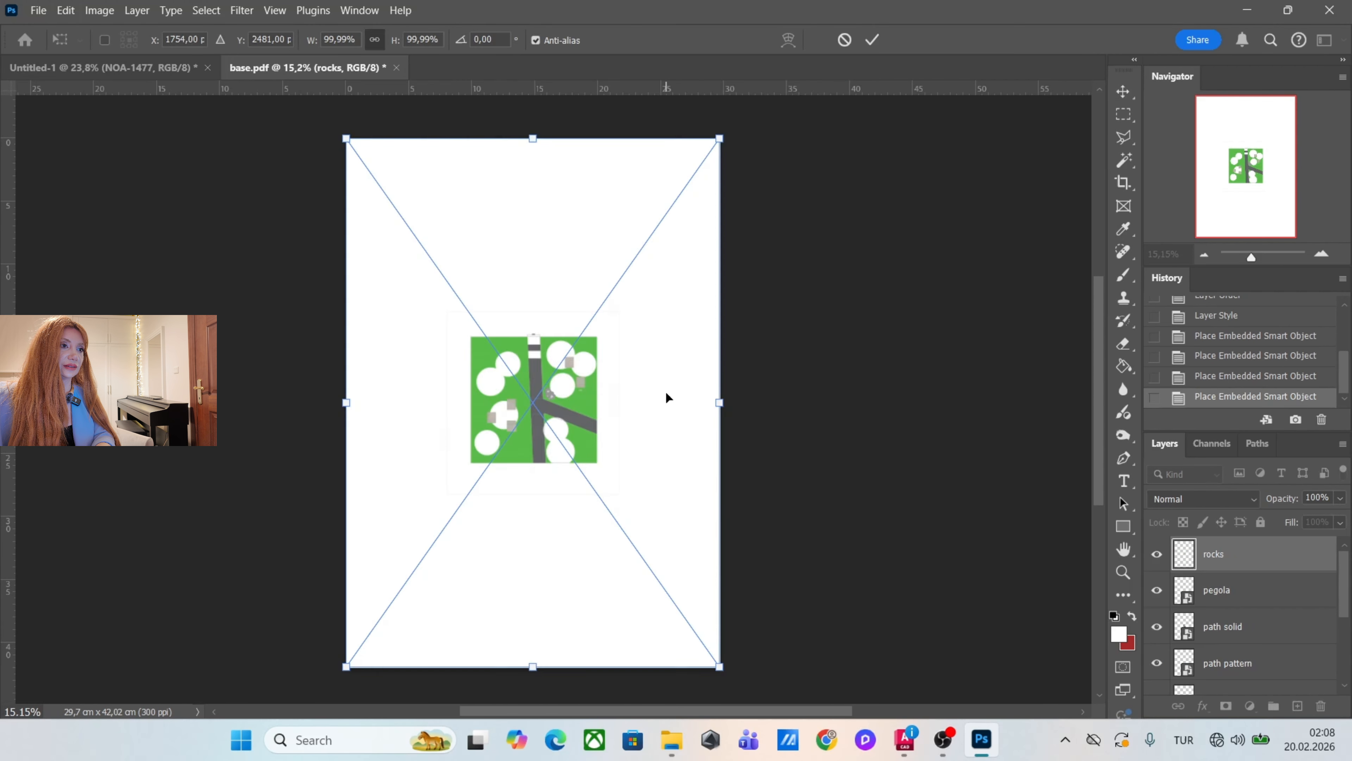
key(Escape)
Delete the placed layer containing the PLAN VIEW text and bring the grasses layer to the top of the layer stack.
scroll(586, 453, up, 2)
right_click(601, 450)
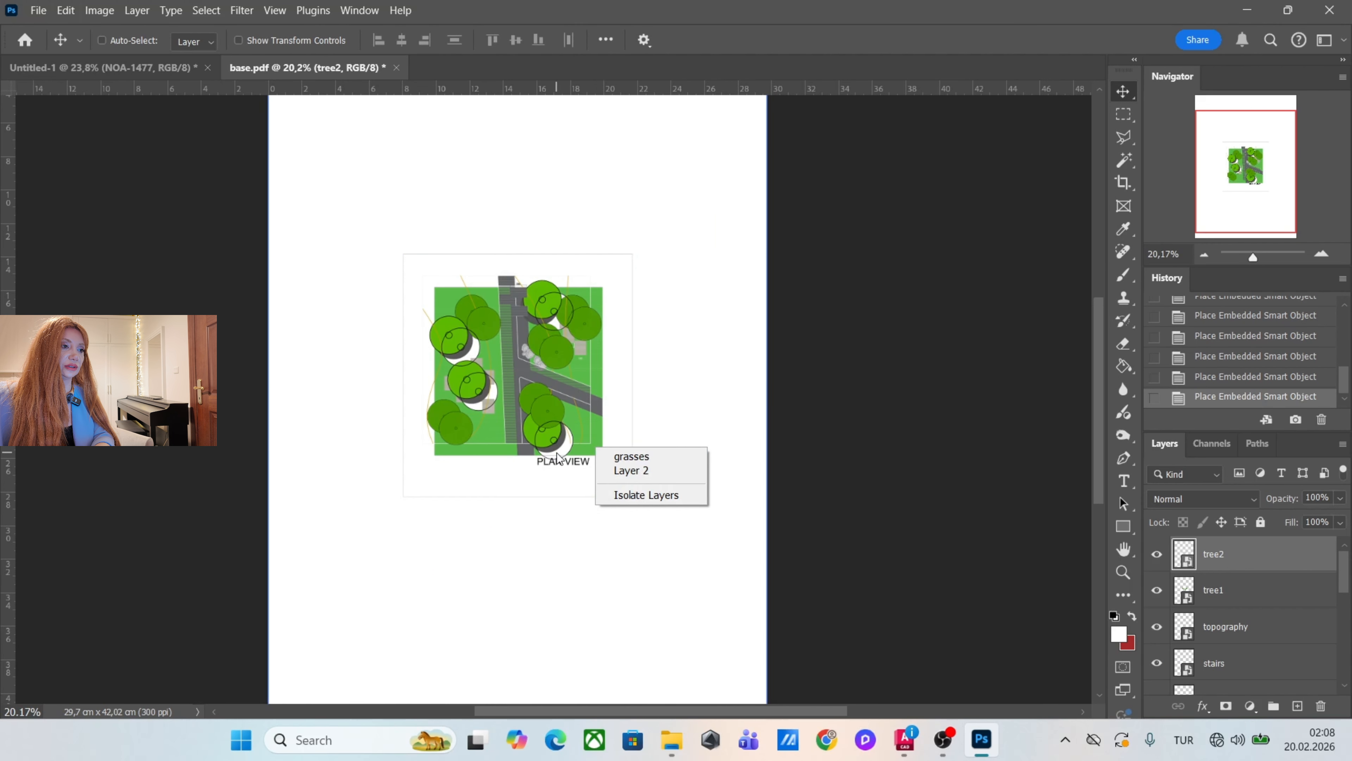
click(618, 456)
scroll(586, 479, up, 4)
key(Delete)
key(ctrl+])
scroll(620, 469, down, 2)
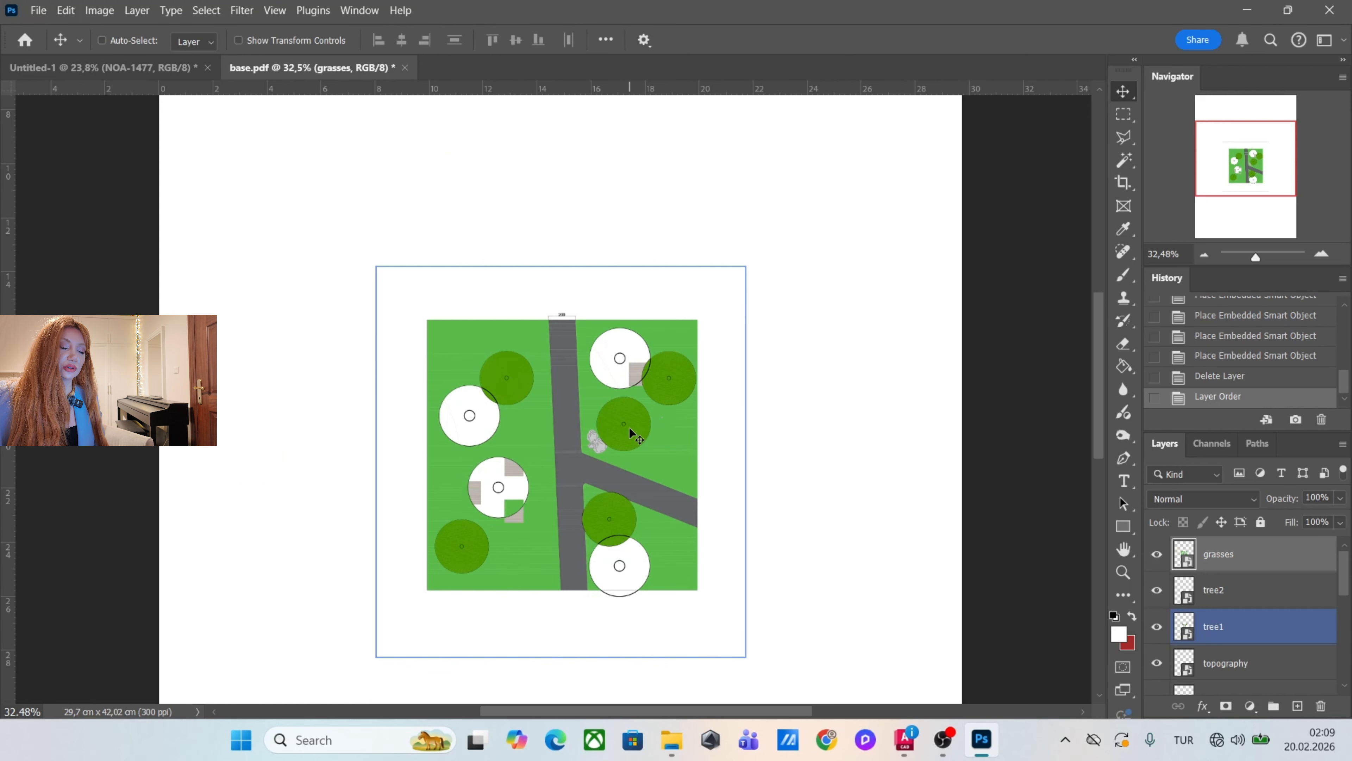
Move the pegola layer above grasses and the path pattern layer above path solid.
scroll(551, 520, up, 6)
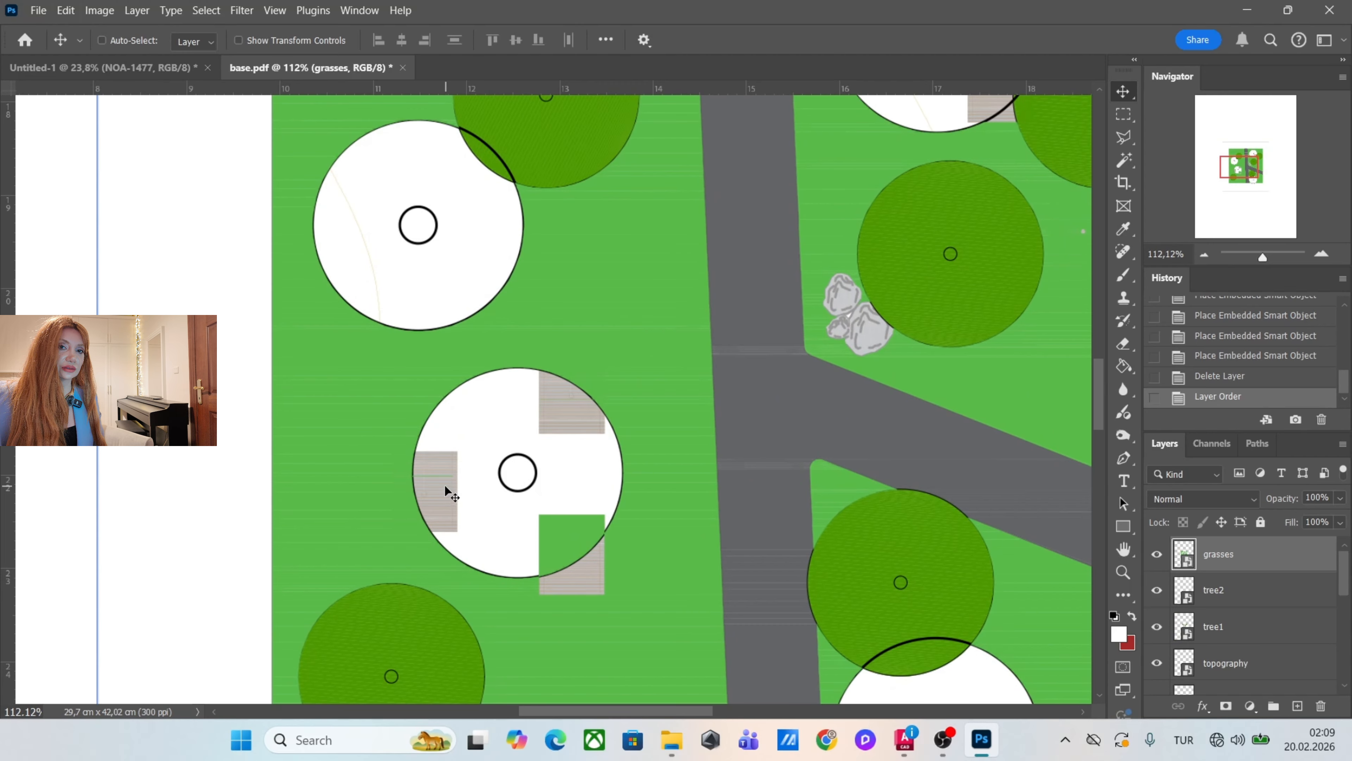
right_click(446, 495)
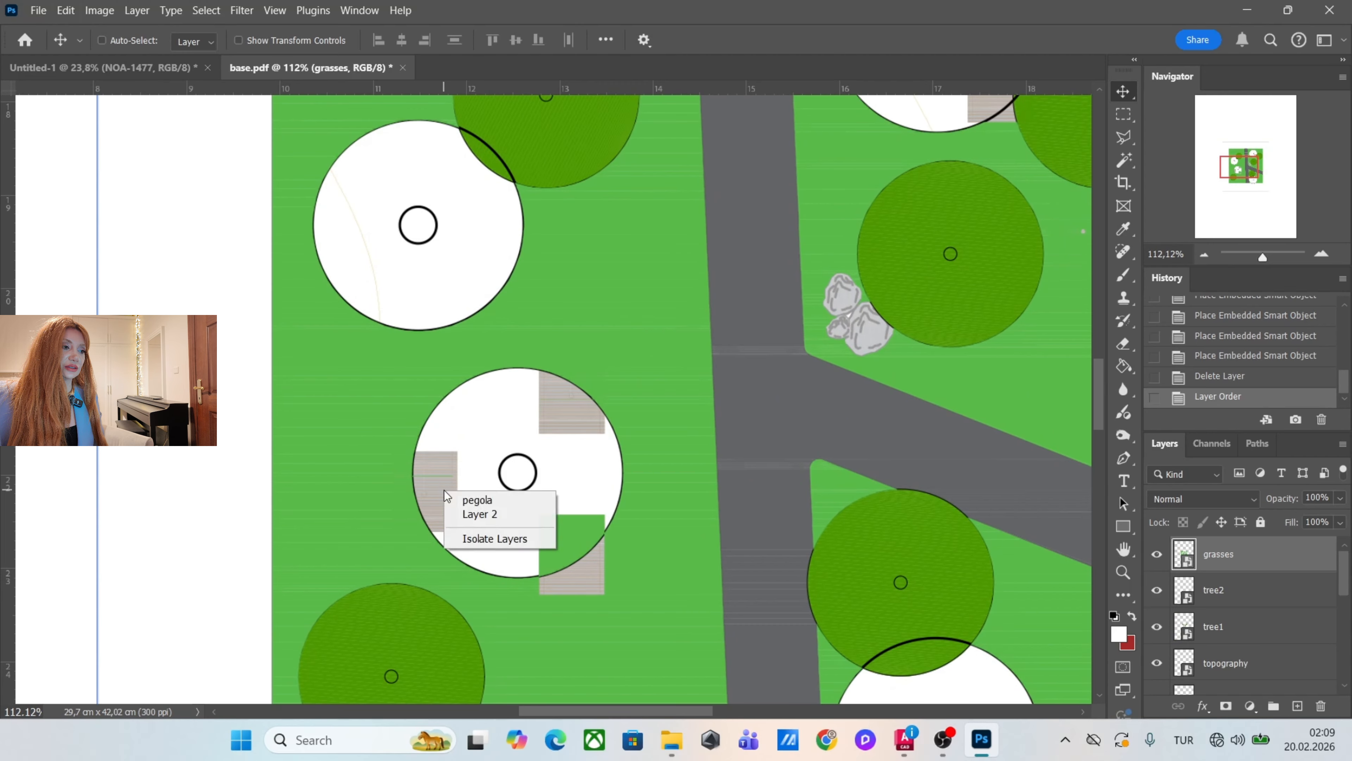
click(468, 500)
drag(1291, 681, 1263, 497)
drag(1265, 507, 1264, 533)
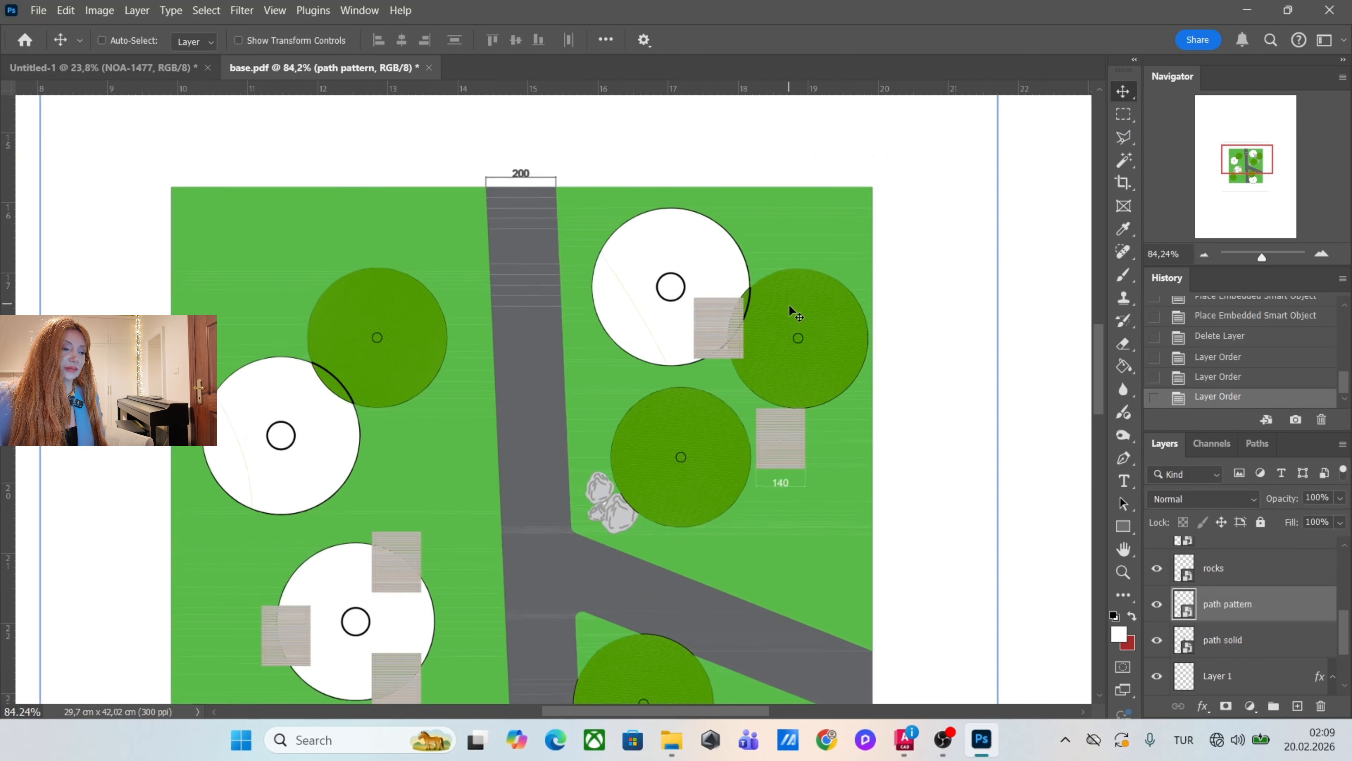
scroll(790, 307, up, 1)
scroll(665, 204, down, 3)
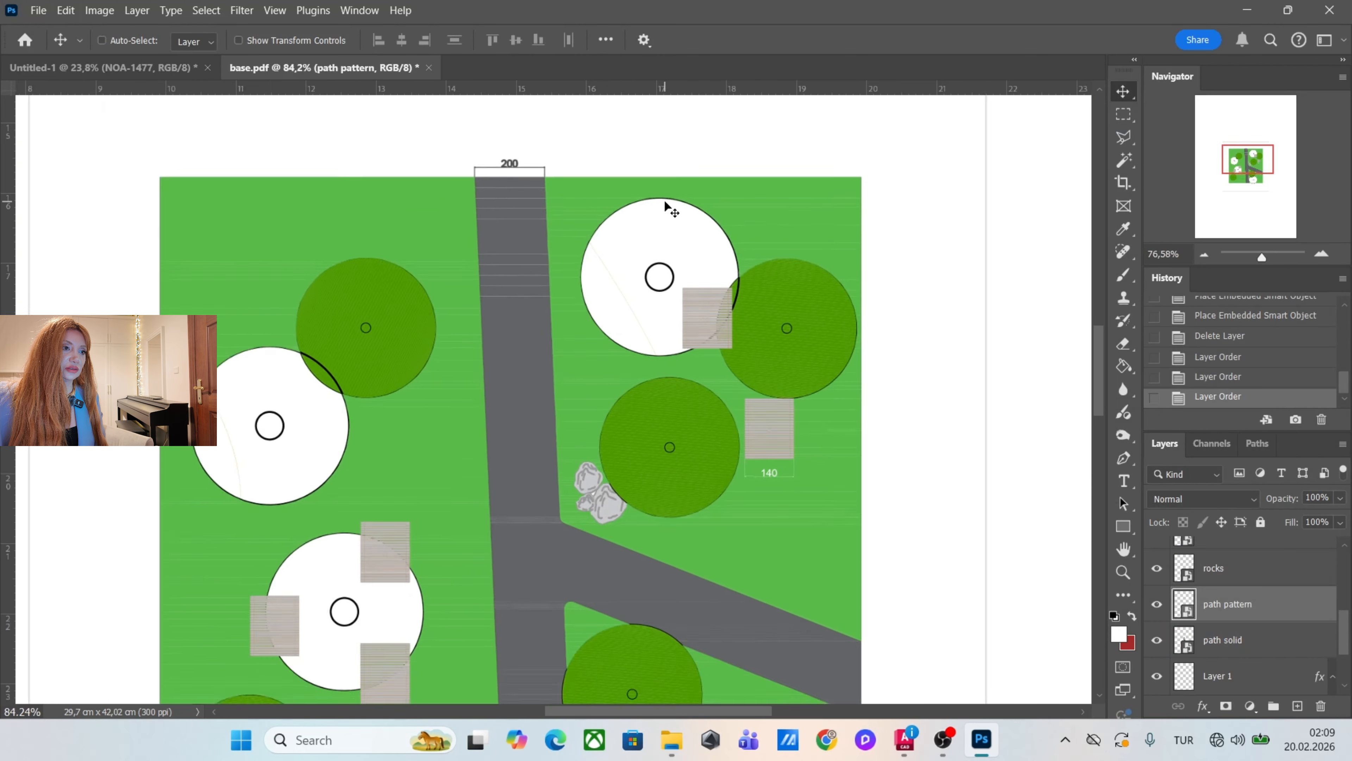
Move the tree1 and tree2 layers together to the top of the layer stack, above pegola.
scroll(780, 306, up, 3)
right_click(784, 305)
click(807, 314)
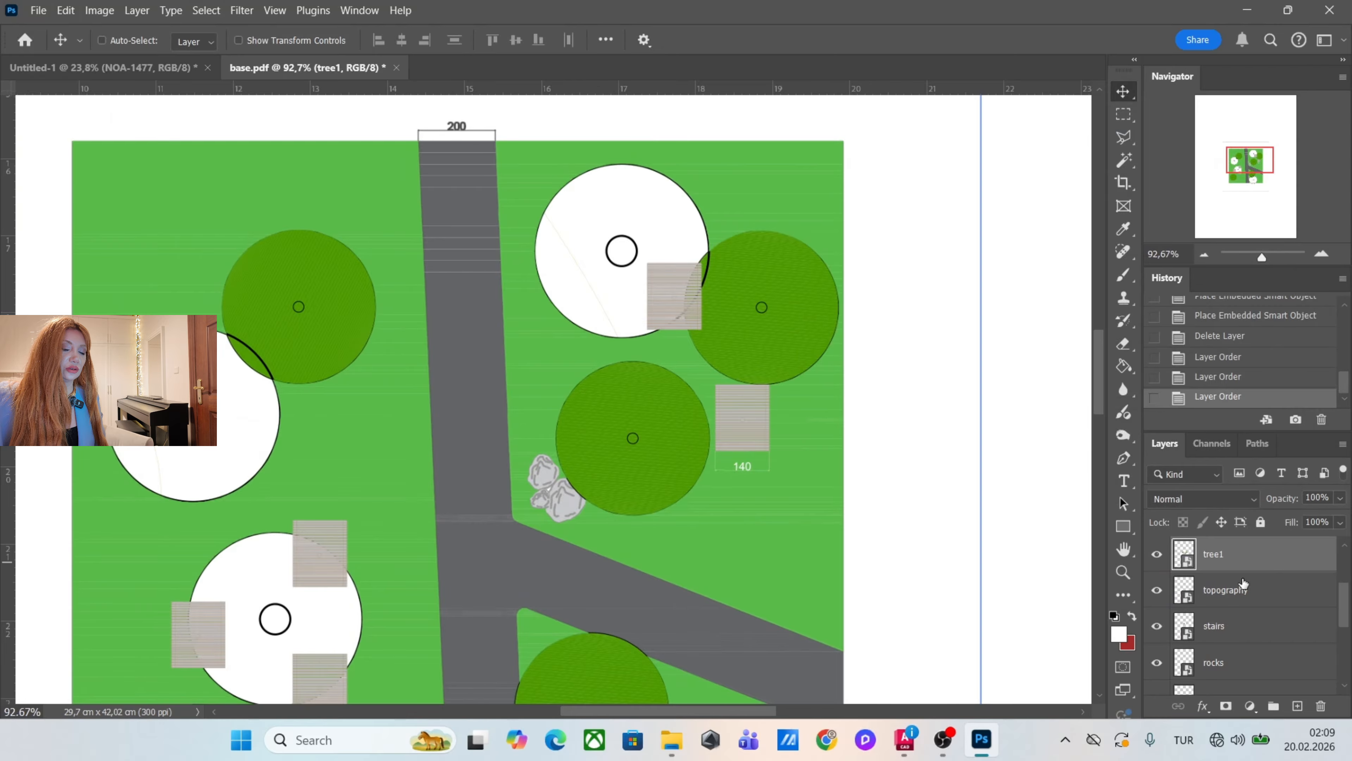
scroll(1244, 585, up, 2)
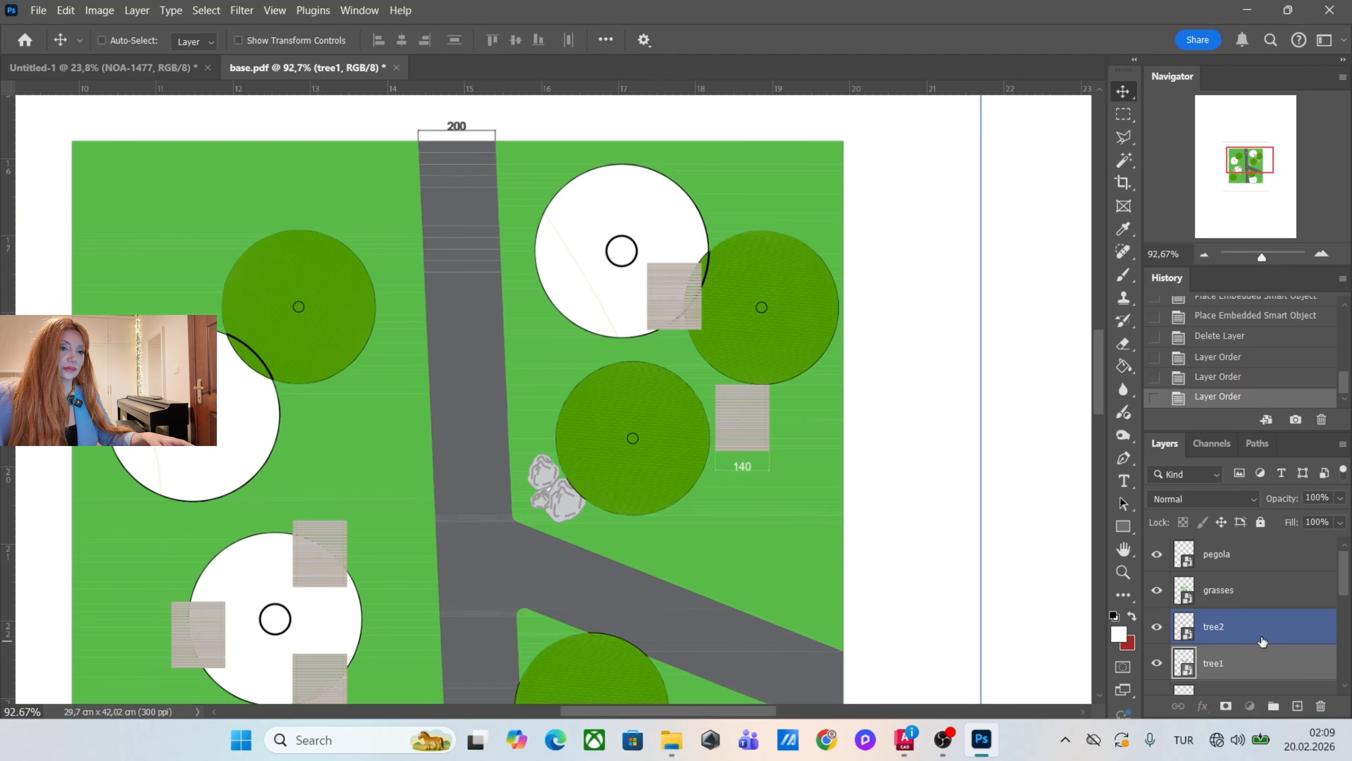
drag(1265, 646, 1272, 535)
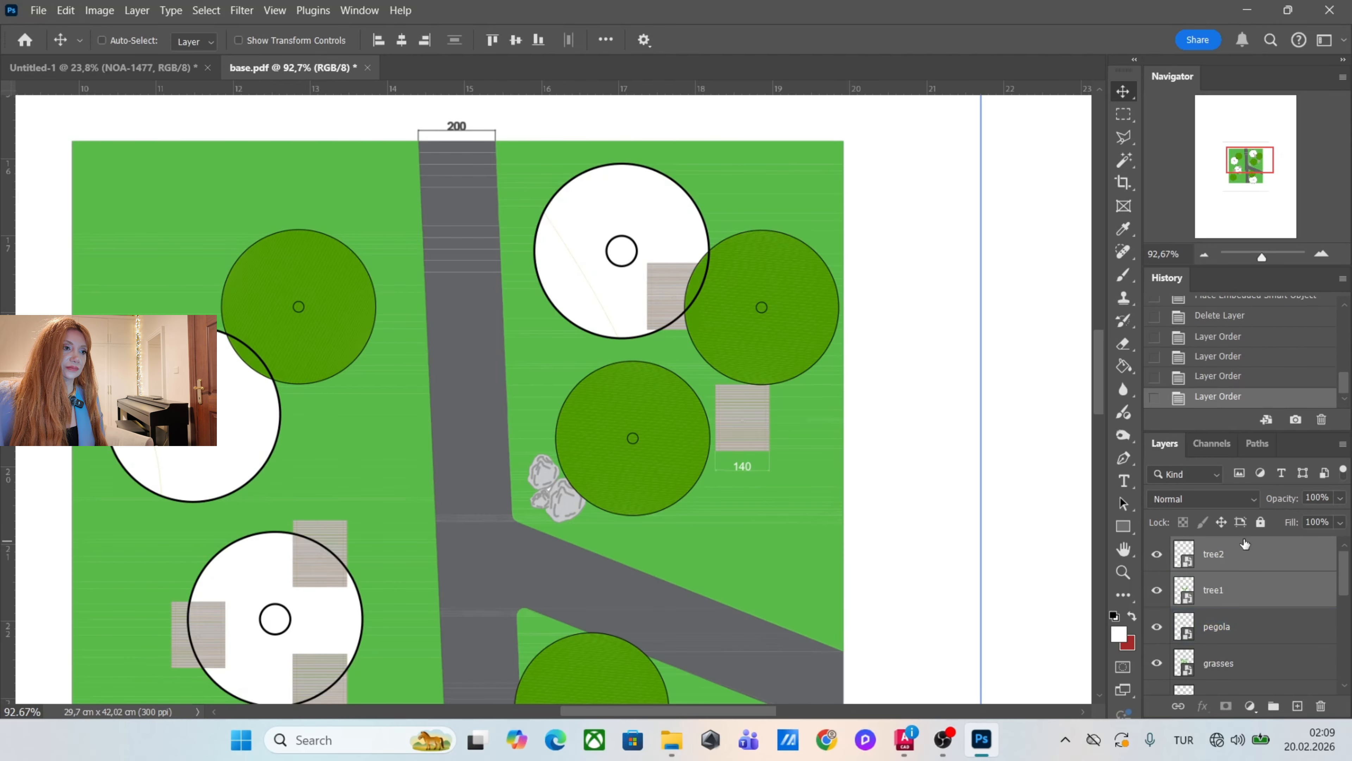
Select all placed plan layers from path solid up to tree2 and rasterize them.
scroll(792, 210, down, 7)
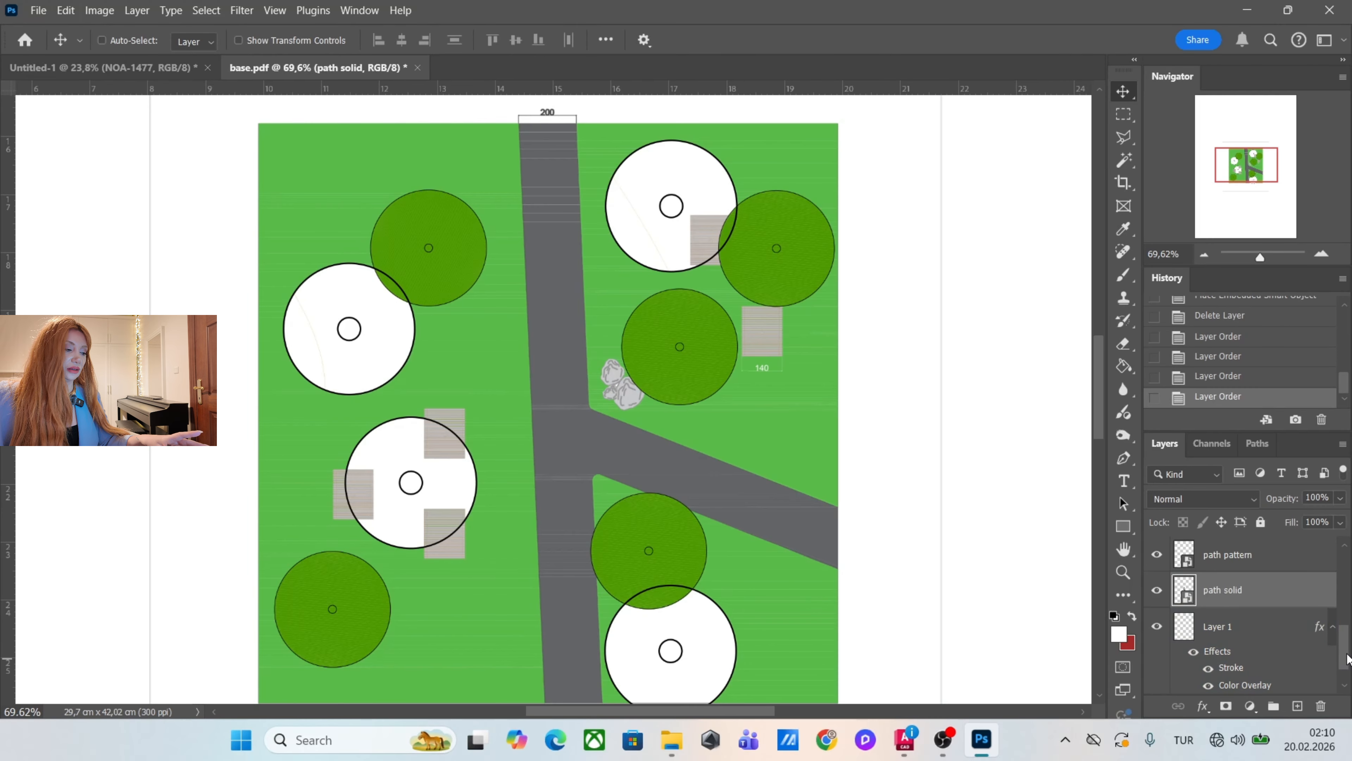
drag(1347, 659, 1345, 548)
scroll(1325, 639, down, 5)
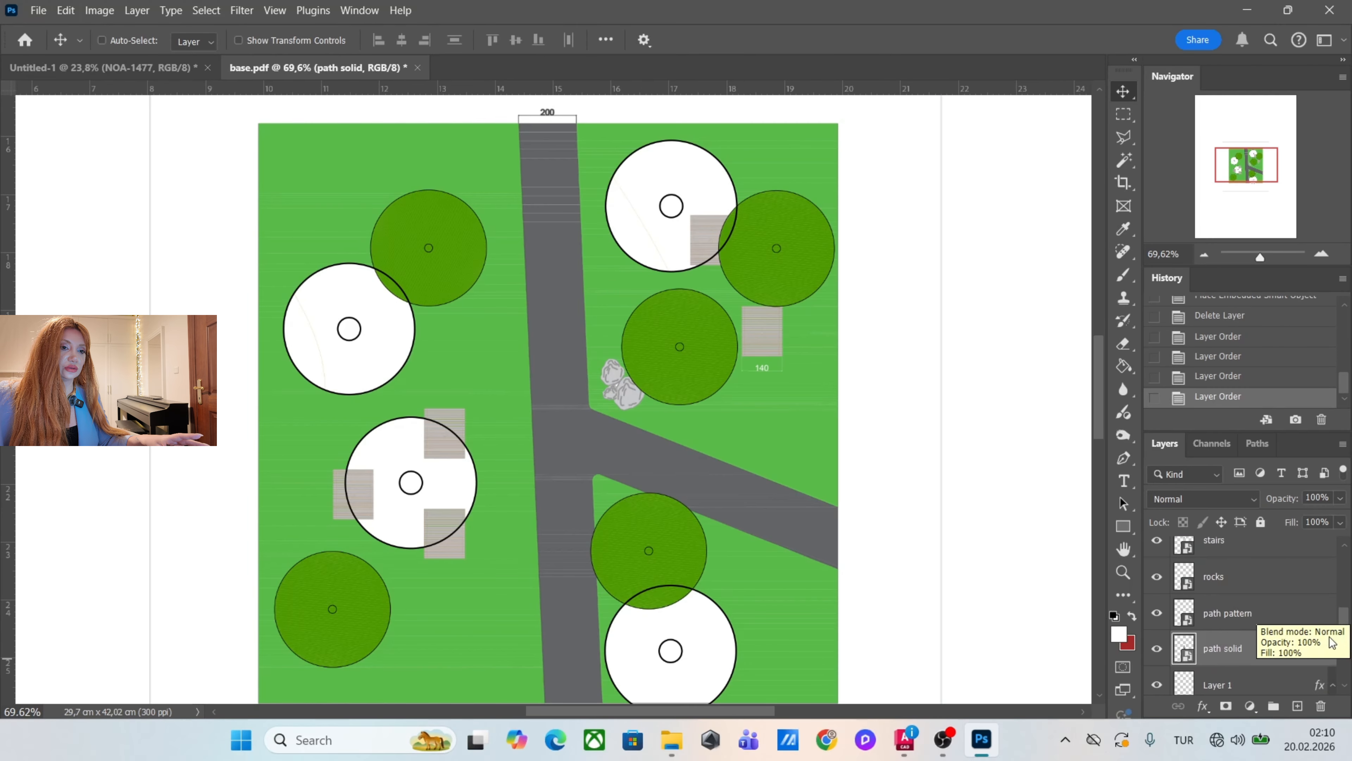
scroll(1325, 650, up, 5)
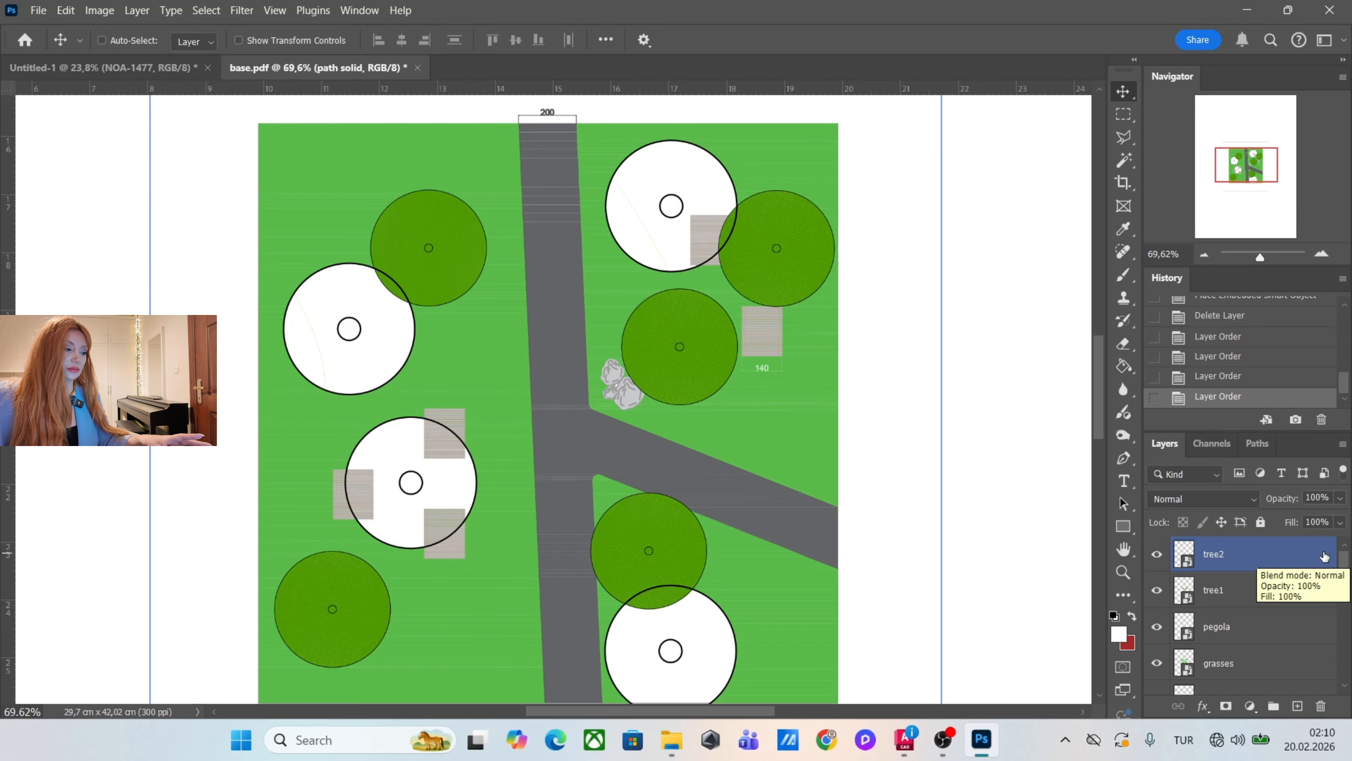
shift+click(1284, 561)
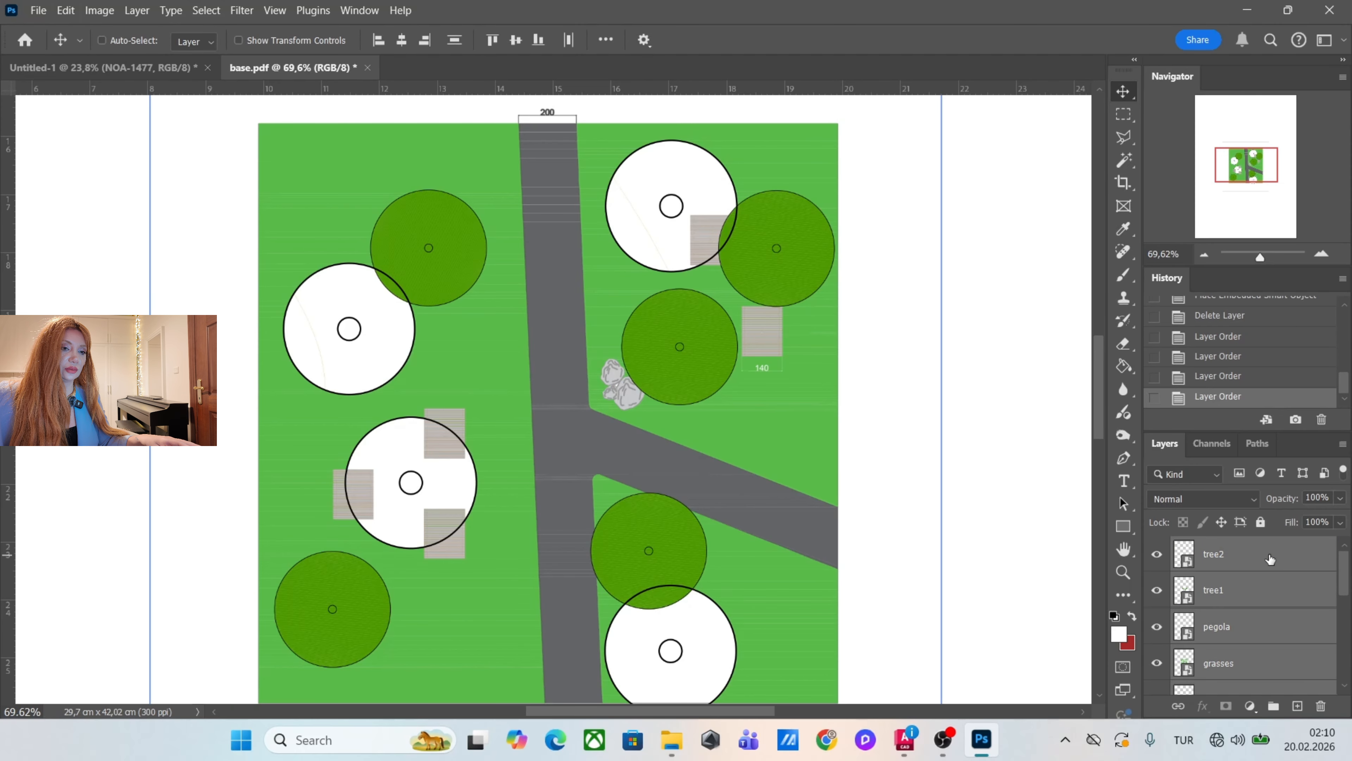
right_click(1270, 555)
click(1277, 518)
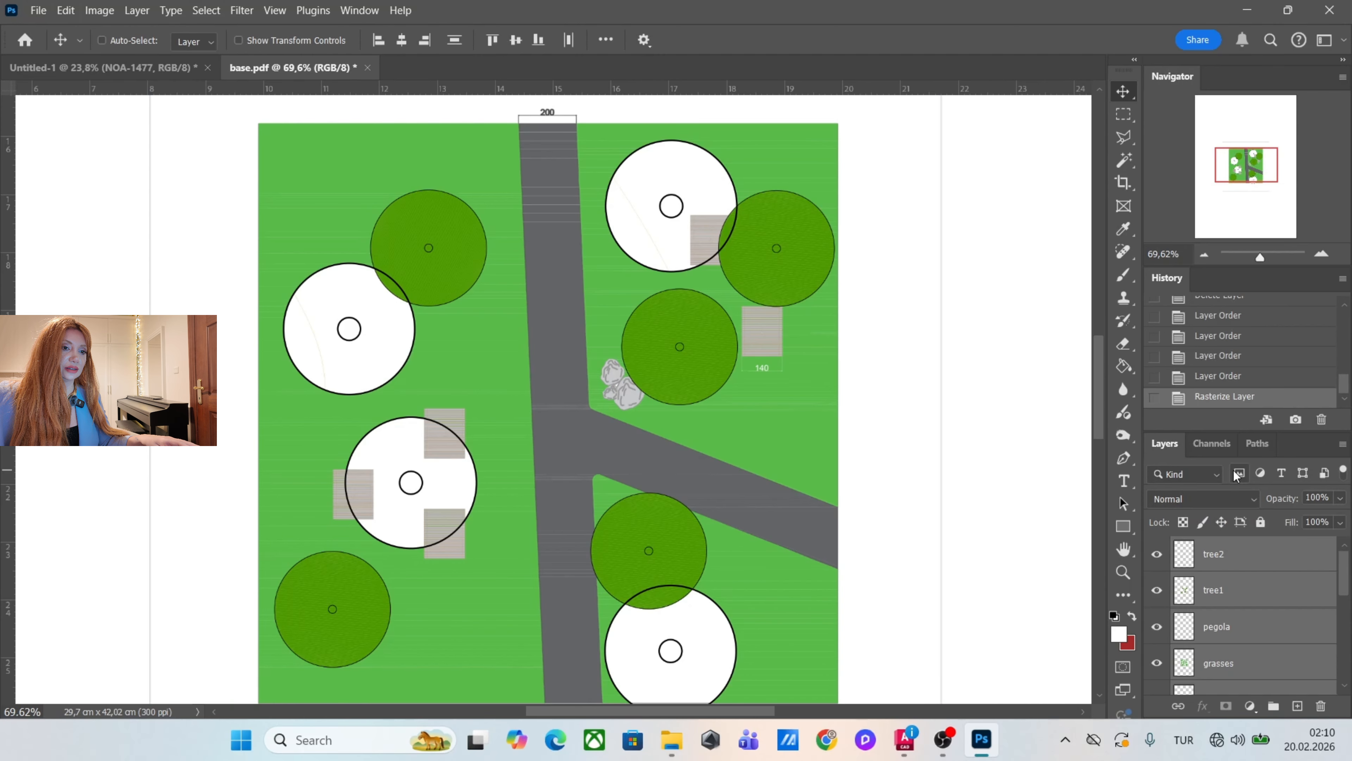
Load the outline of the grasses layer as a selection.
drag(1344, 582, 1344, 624)
click(1278, 555)
scroll(485, 479, down, 1)
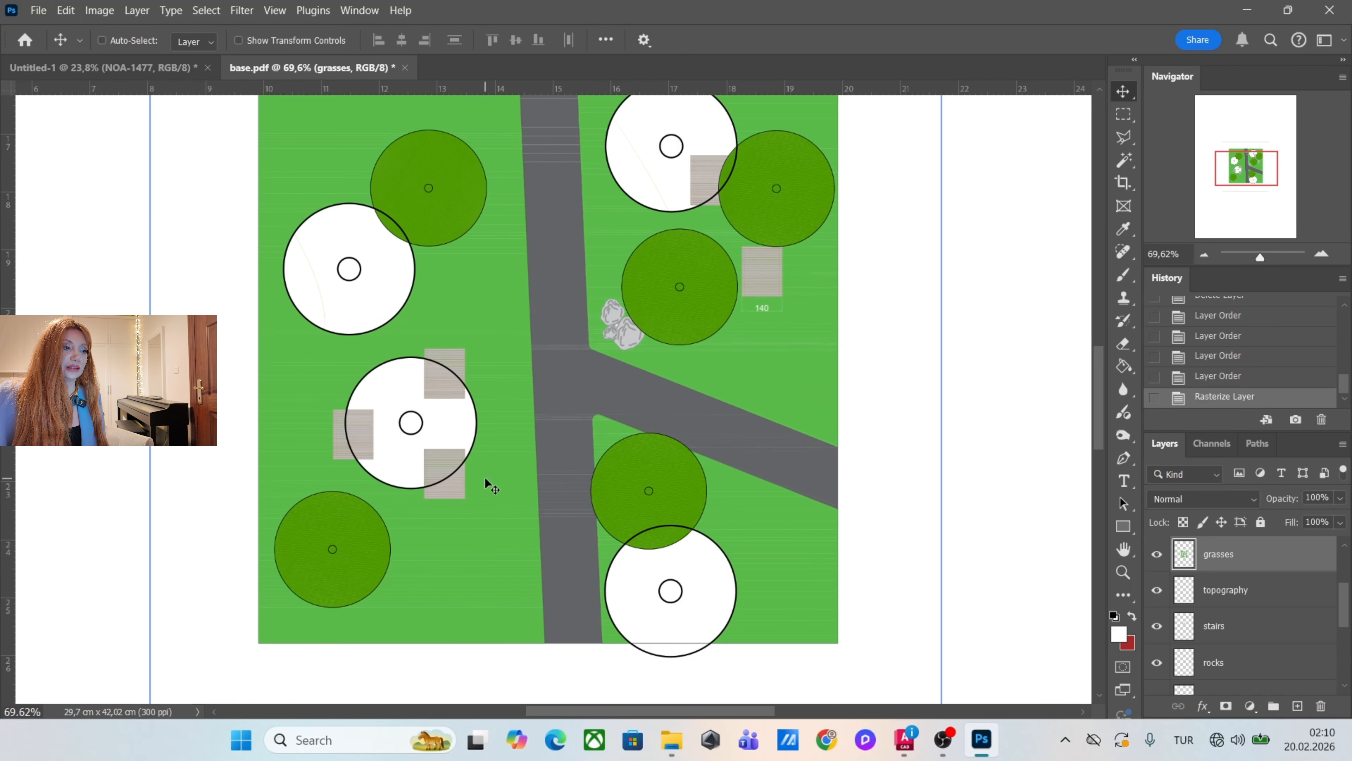
scroll(486, 482, up, 2)
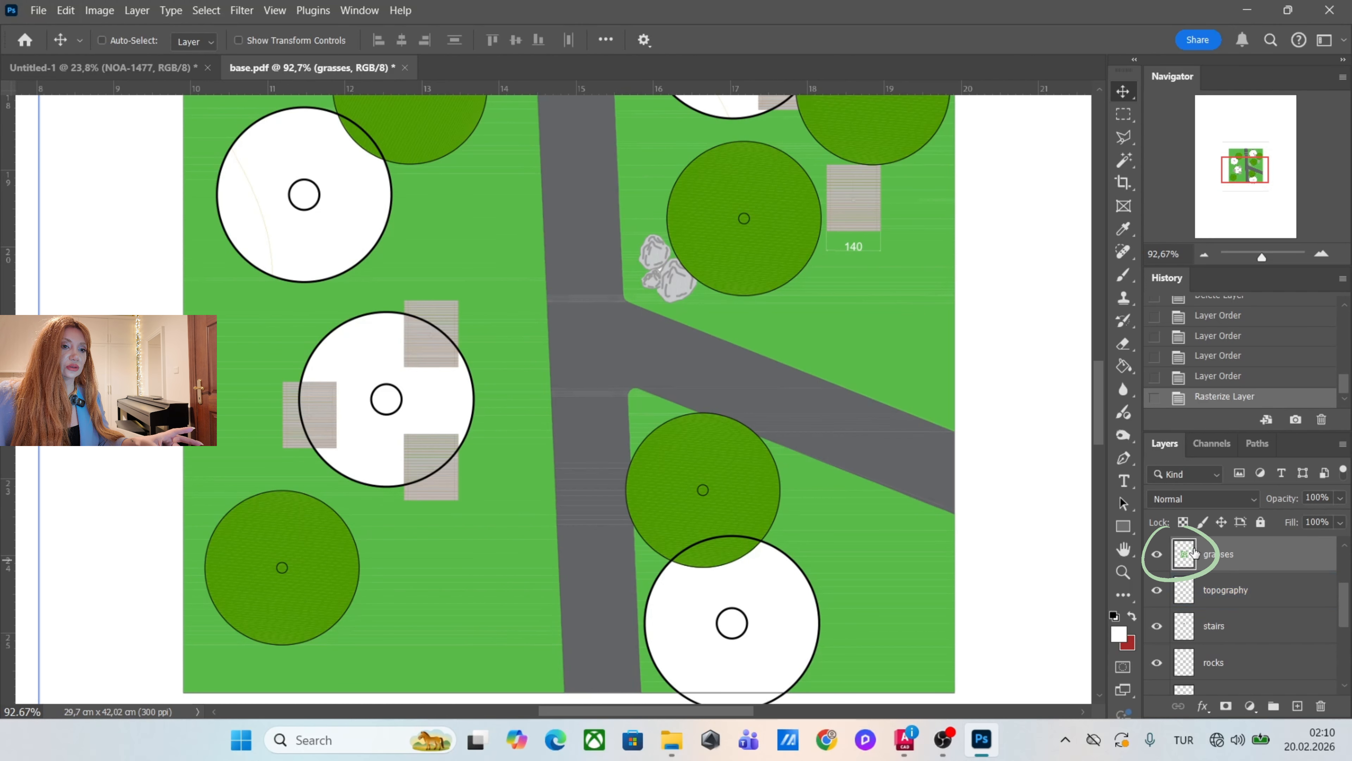
ctrl+click(1184, 557)
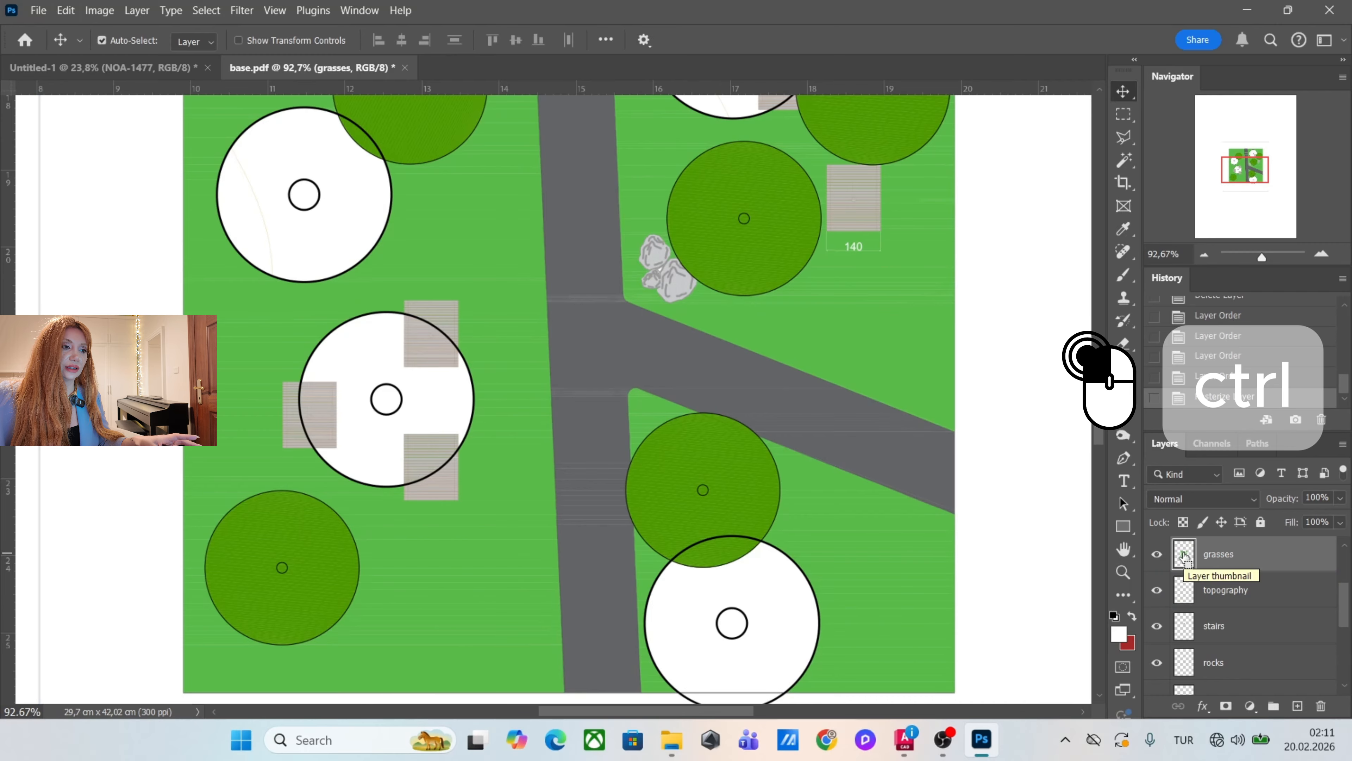
ctrl+click(1184, 556)
scroll(687, 570, down, 4)
scroll(692, 506, down, 1)
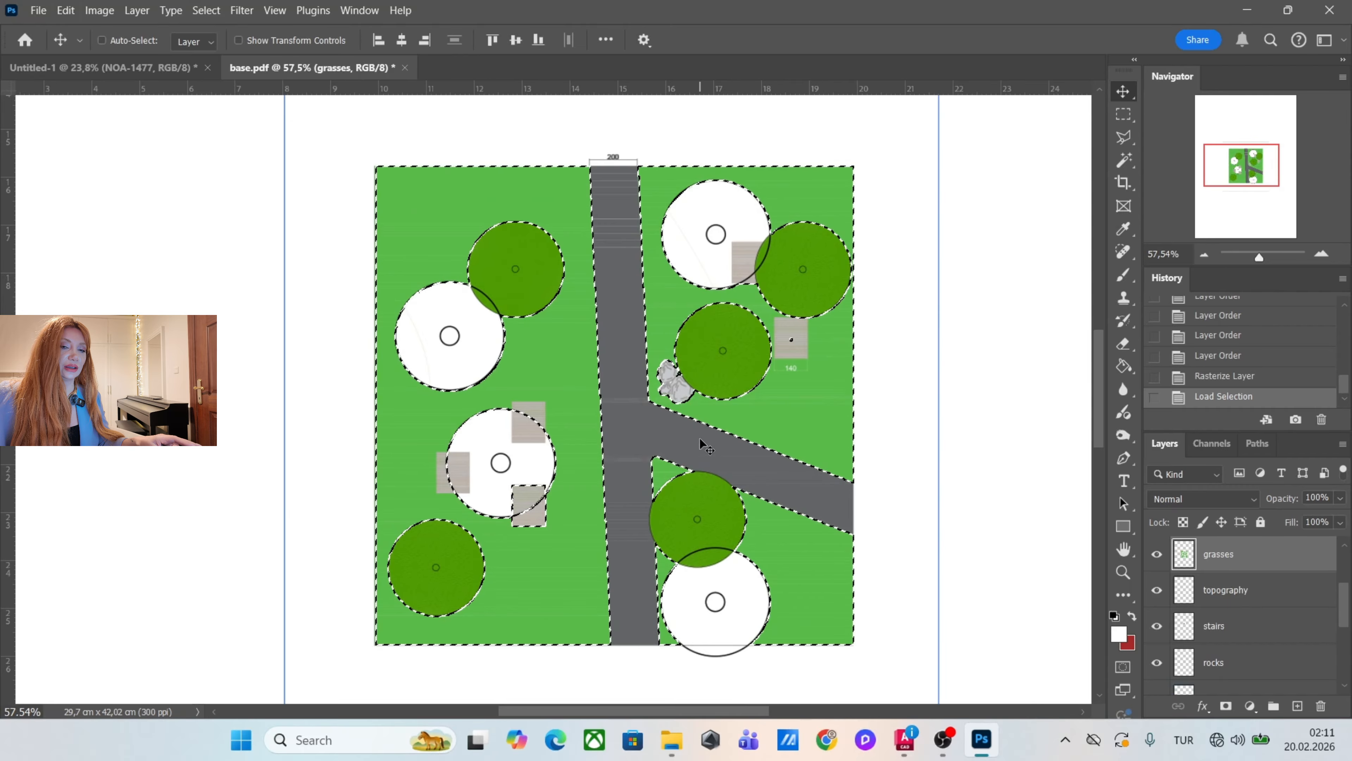
scroll(703, 446, up, 2)
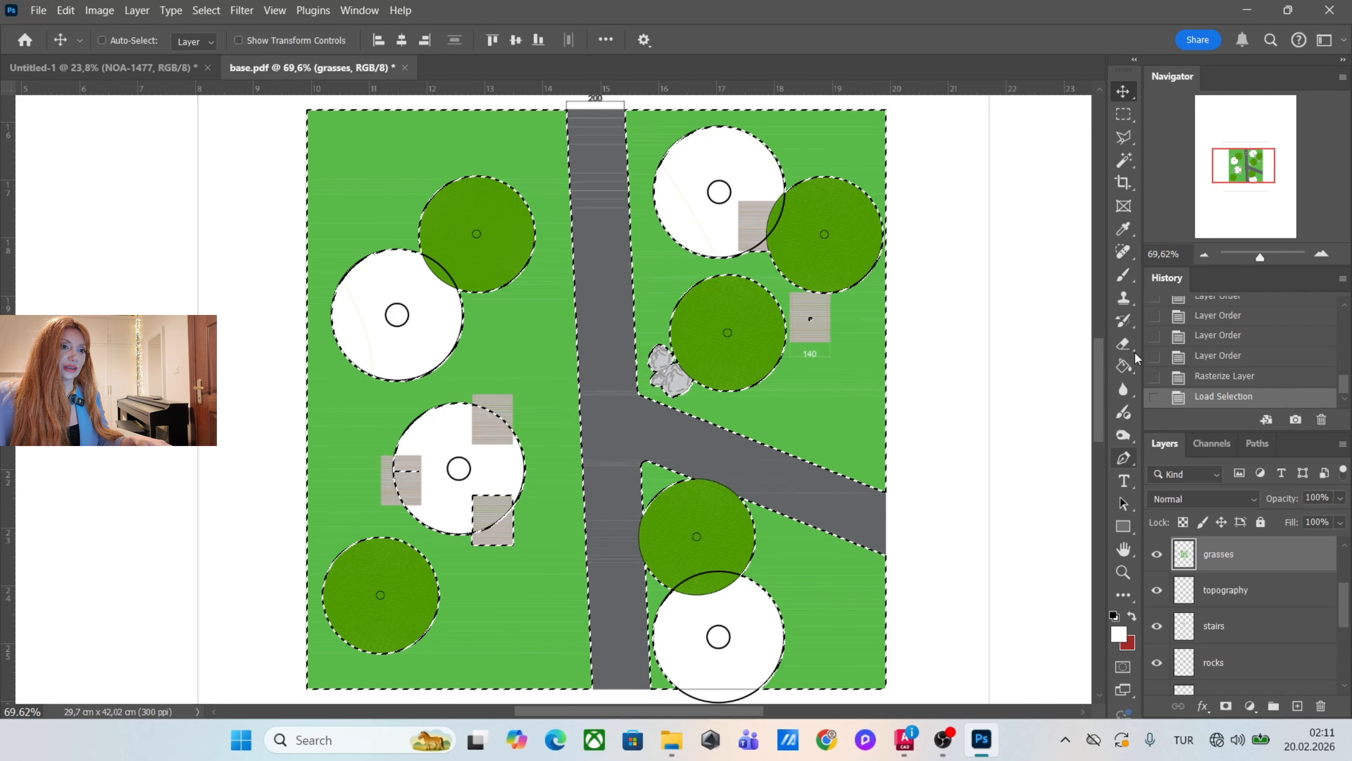
Fill the selected grass areas on the grasses layer with white using the Paint Bucket, then clear the selection.
click(1124, 366)
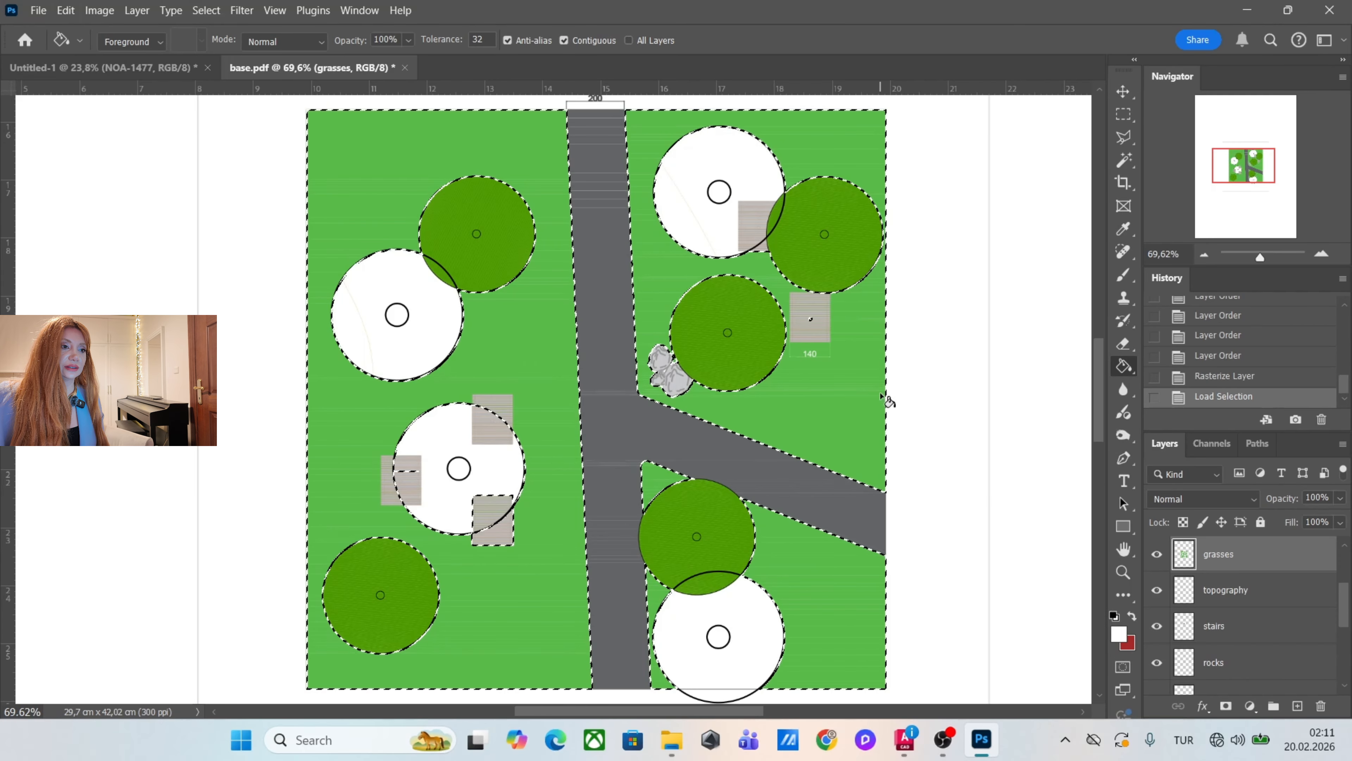
click(833, 384)
click(833, 385)
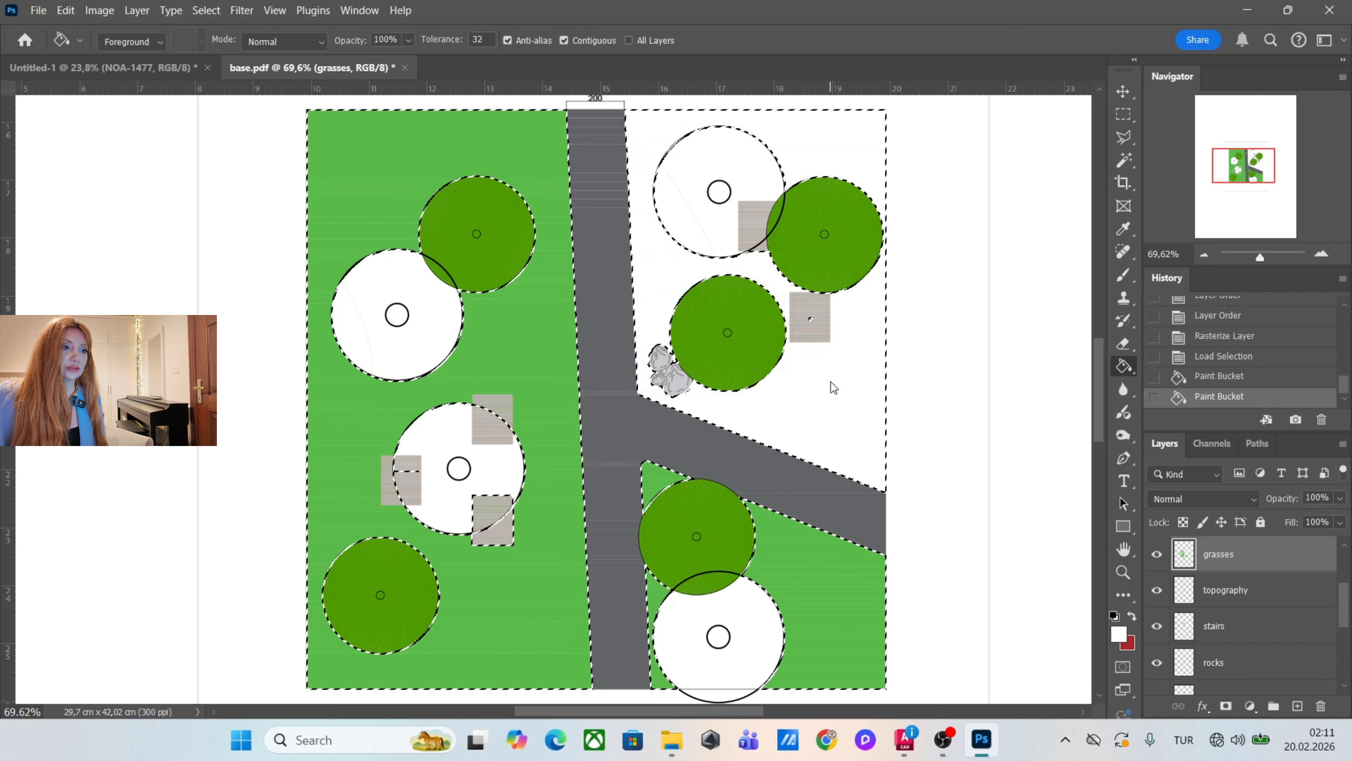
click(833, 385)
click(839, 591)
click(523, 532)
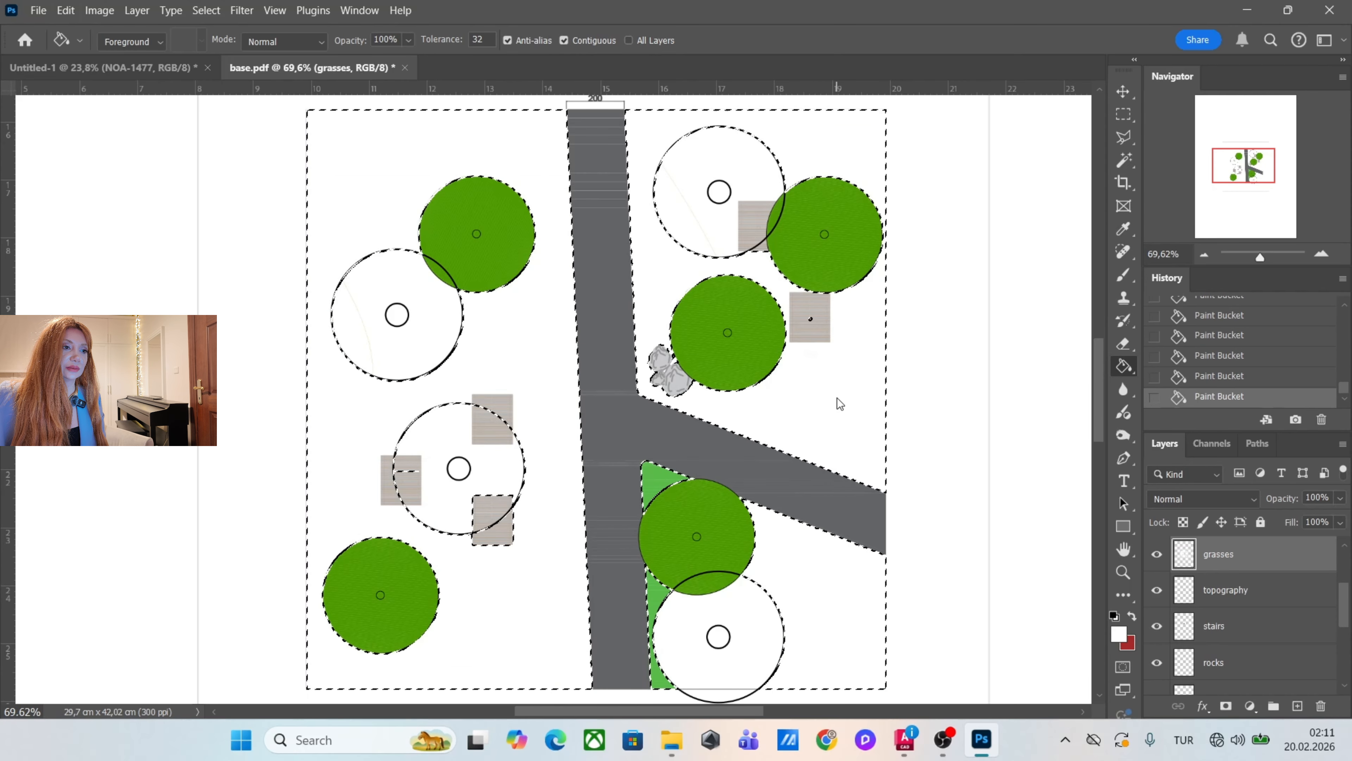
key(ctrl+d)
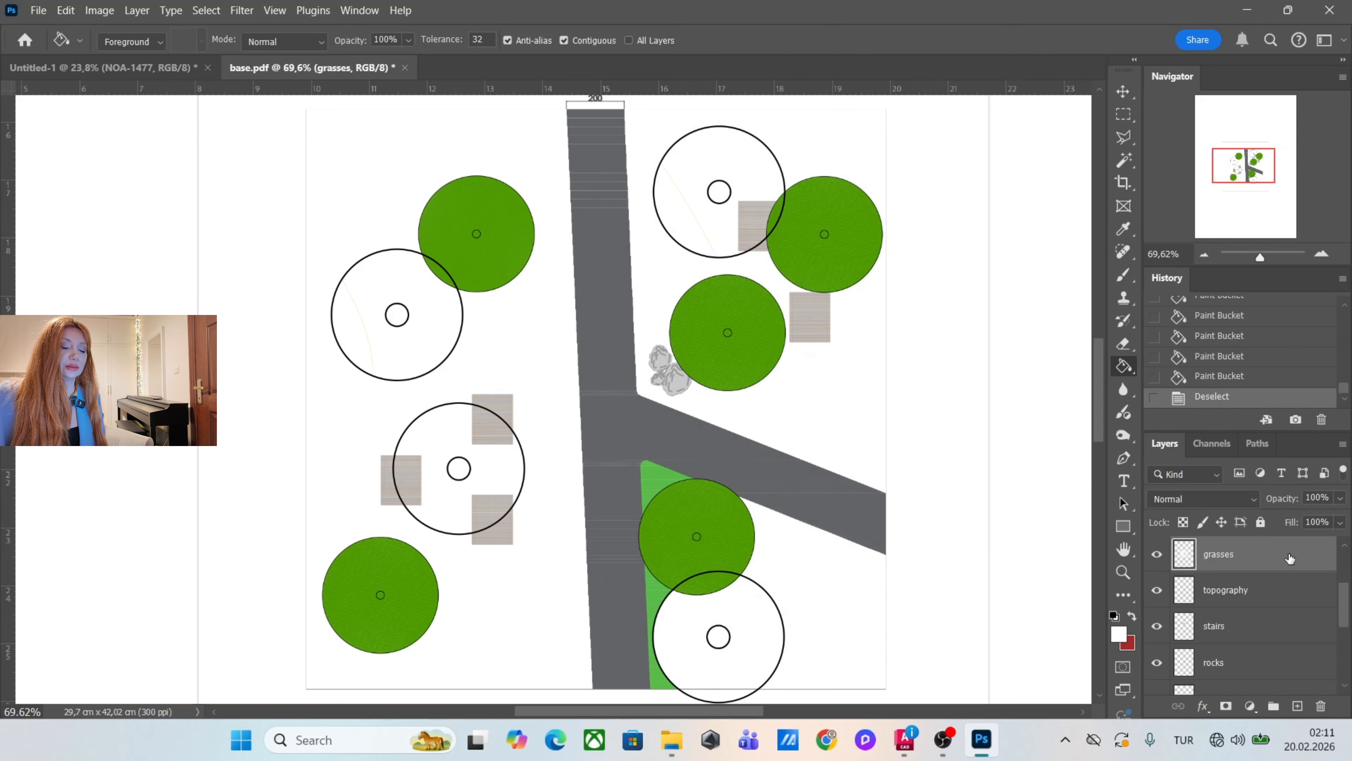
Add a Color Overlay in muted olive green (#658148) to the grasses layer.
double_click(1290, 558)
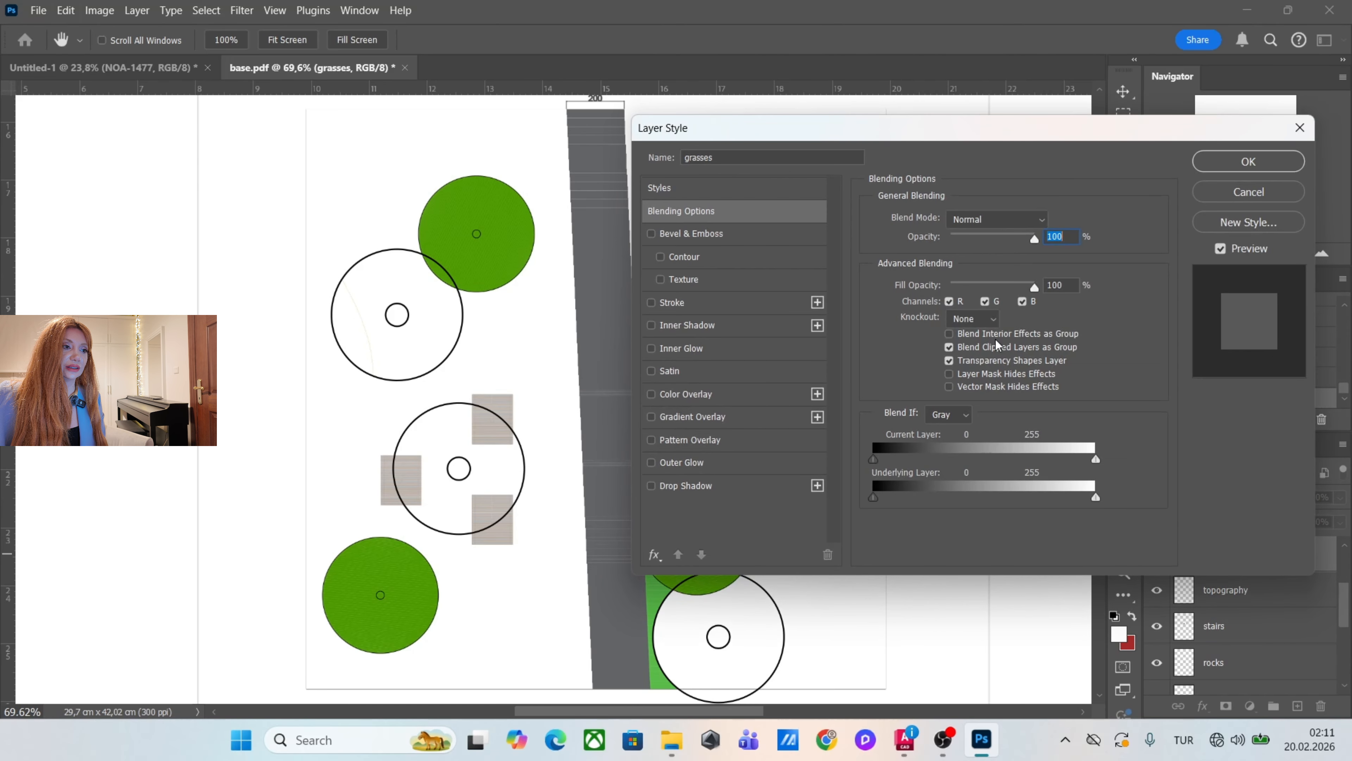
click(764, 394)
click(1055, 222)
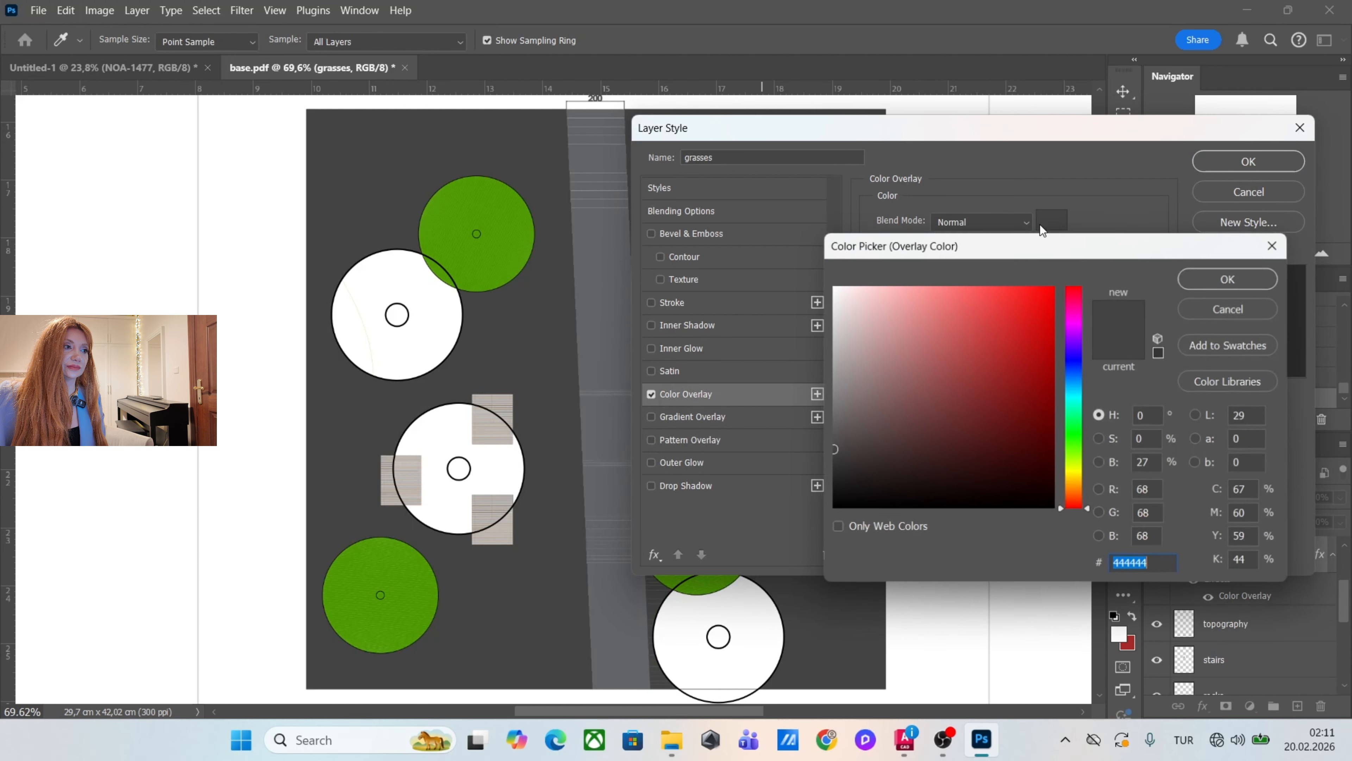
click(530, 237)
click(891, 314)
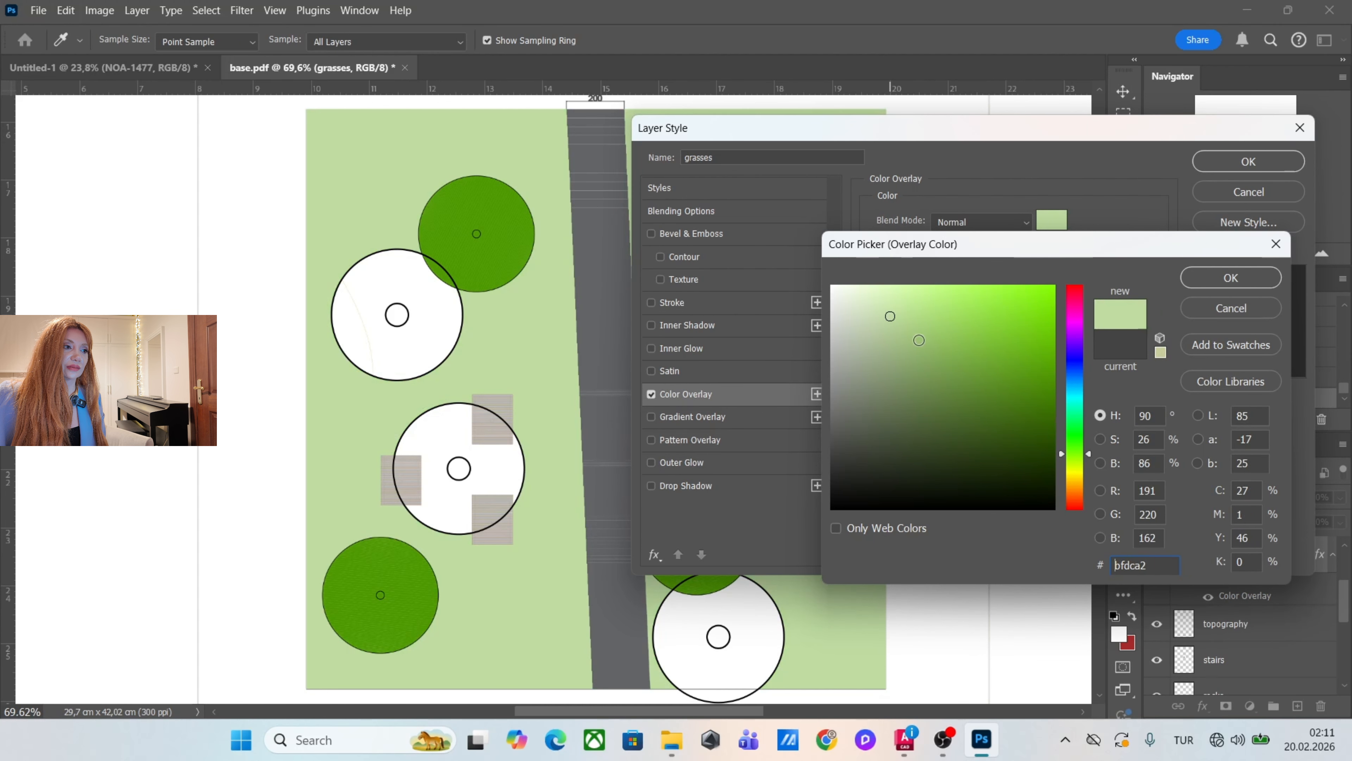
click(930, 393)
click(1201, 286)
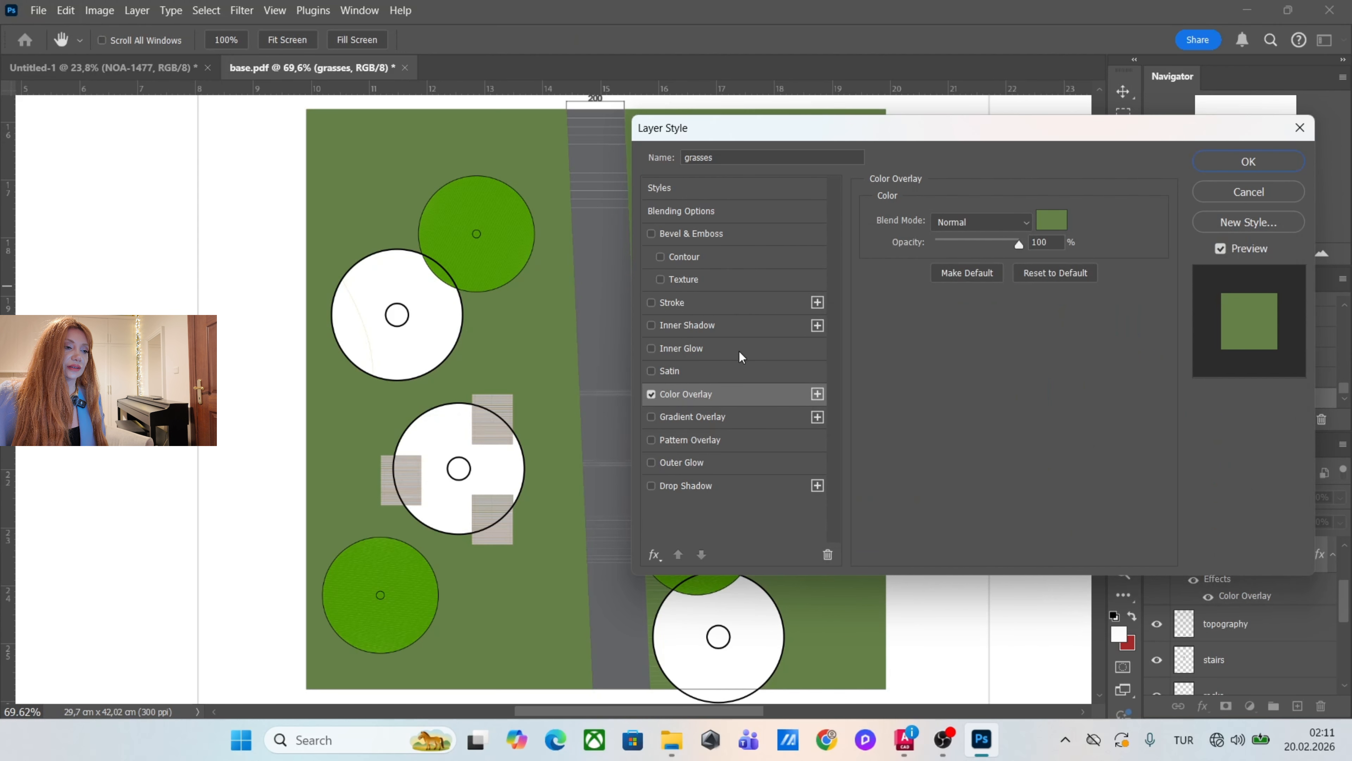
Add an Inner Glow to the grasses layer with 24% opacity, 42% noise, 100% choke and 250 px size.
click(727, 349)
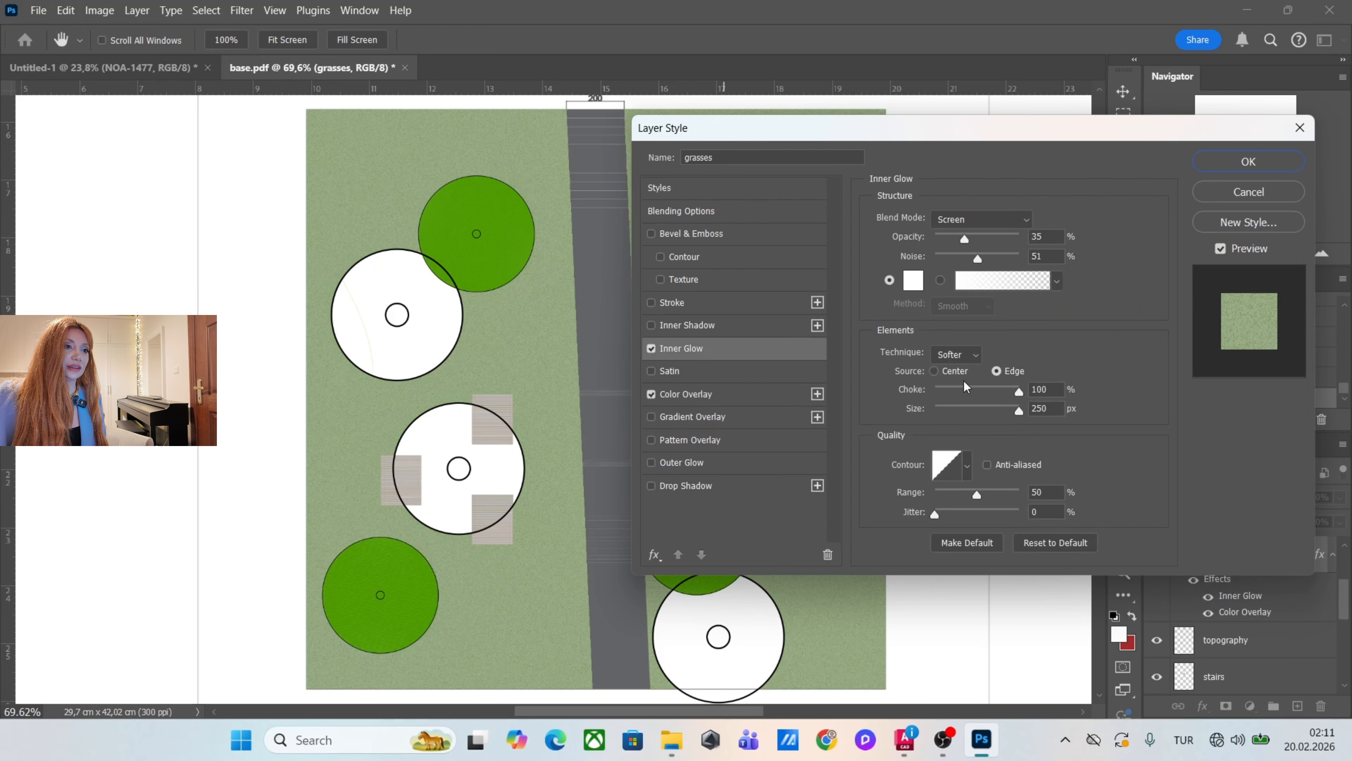
scroll(484, 421, up, 5)
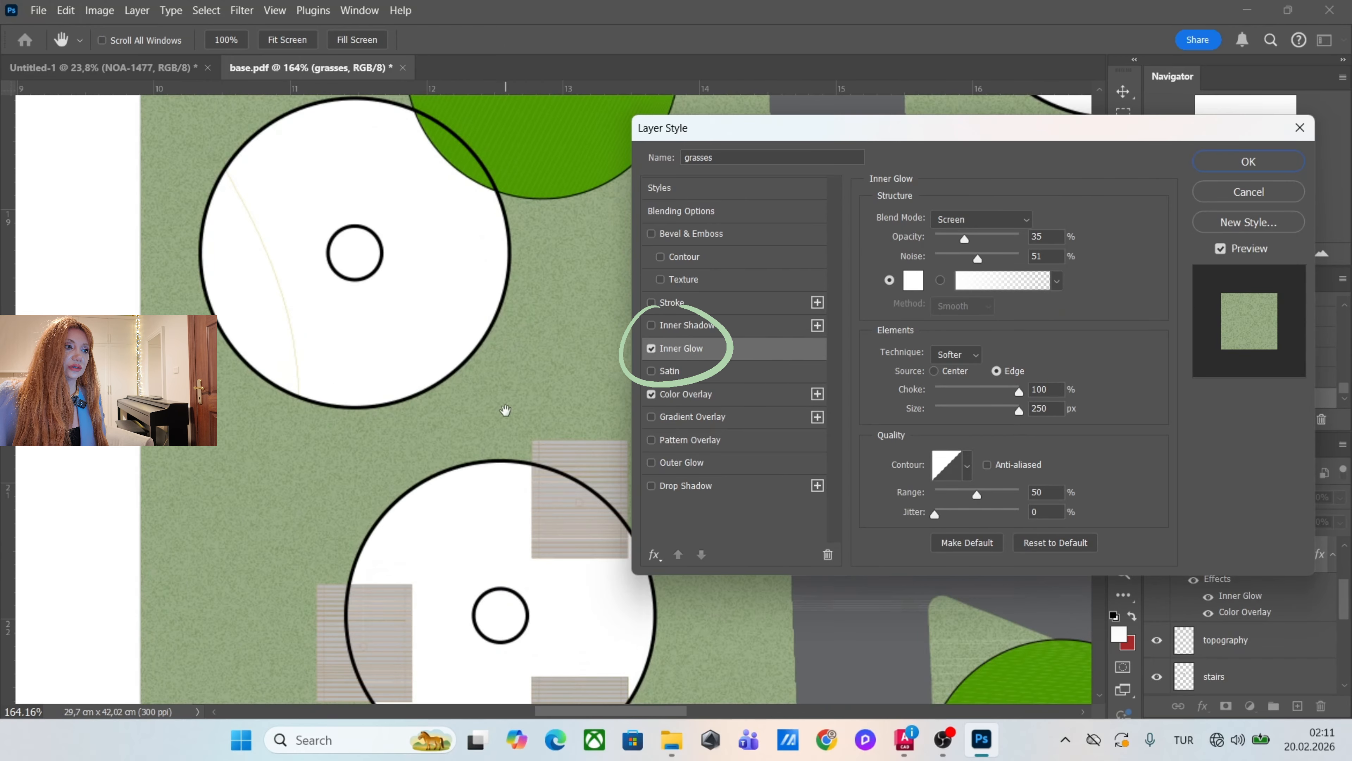
scroll(484, 420, up, 3)
scroll(464, 427, down, 4)
drag(960, 393, 1099, 403)
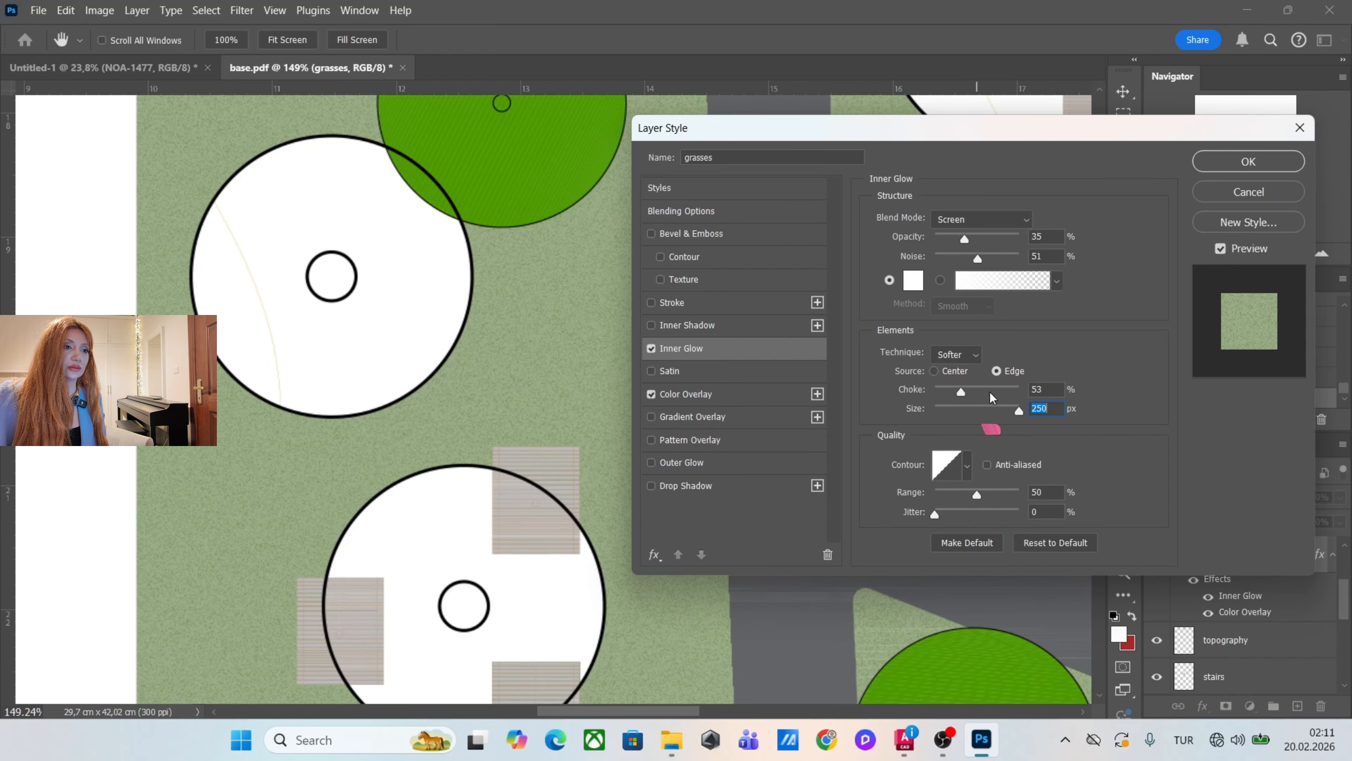
drag(1017, 410, 1103, 410)
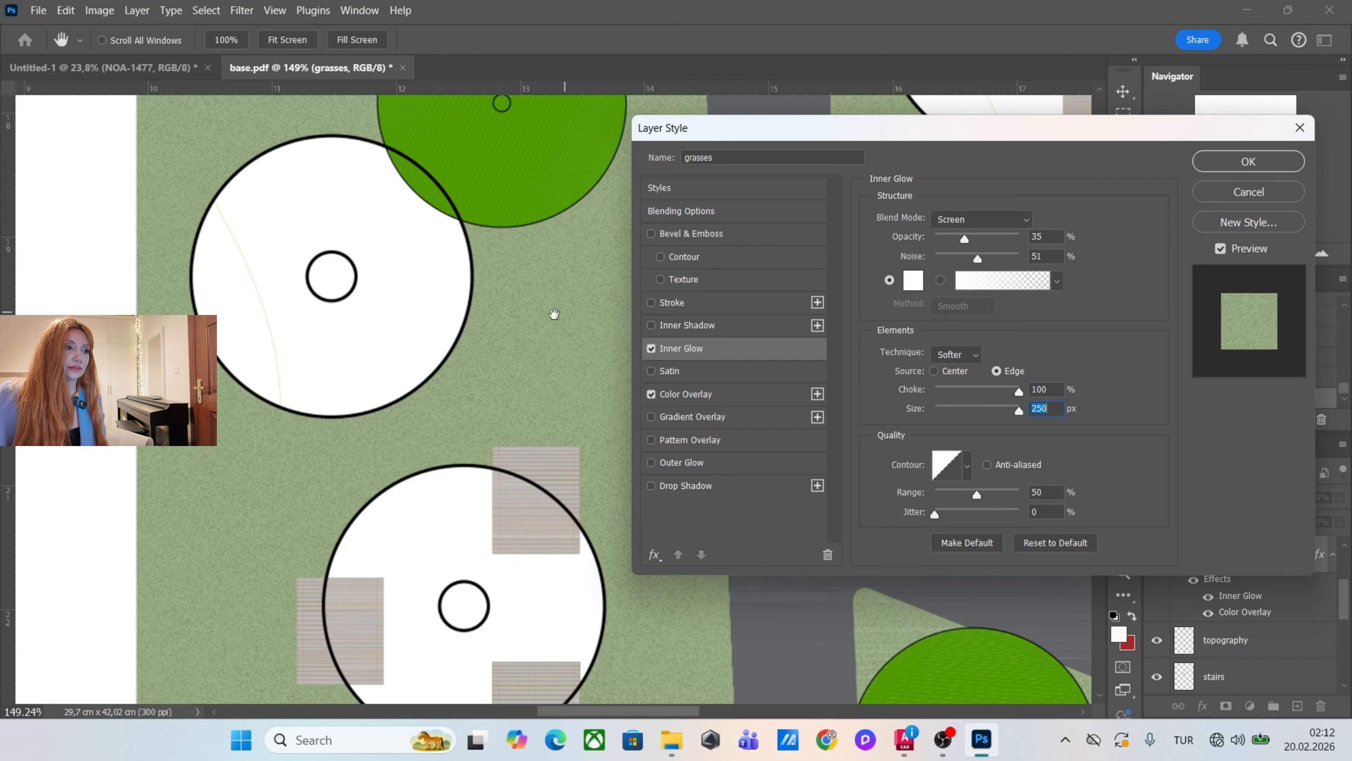
drag(965, 257, 961, 240)
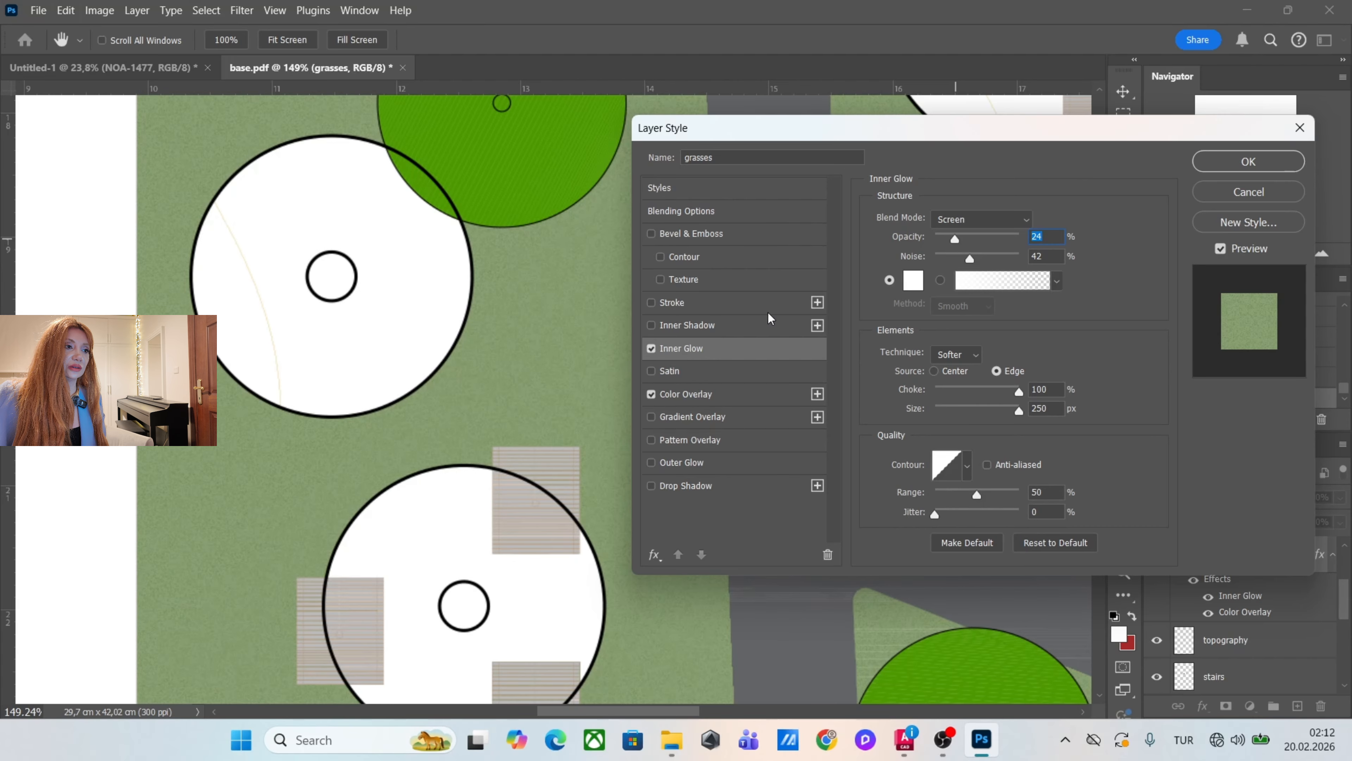
Add a Multiply Inner Shadow at 36% opacity to the grasses layer, adjust its size slightly, and apply the layer style.
click(740, 330)
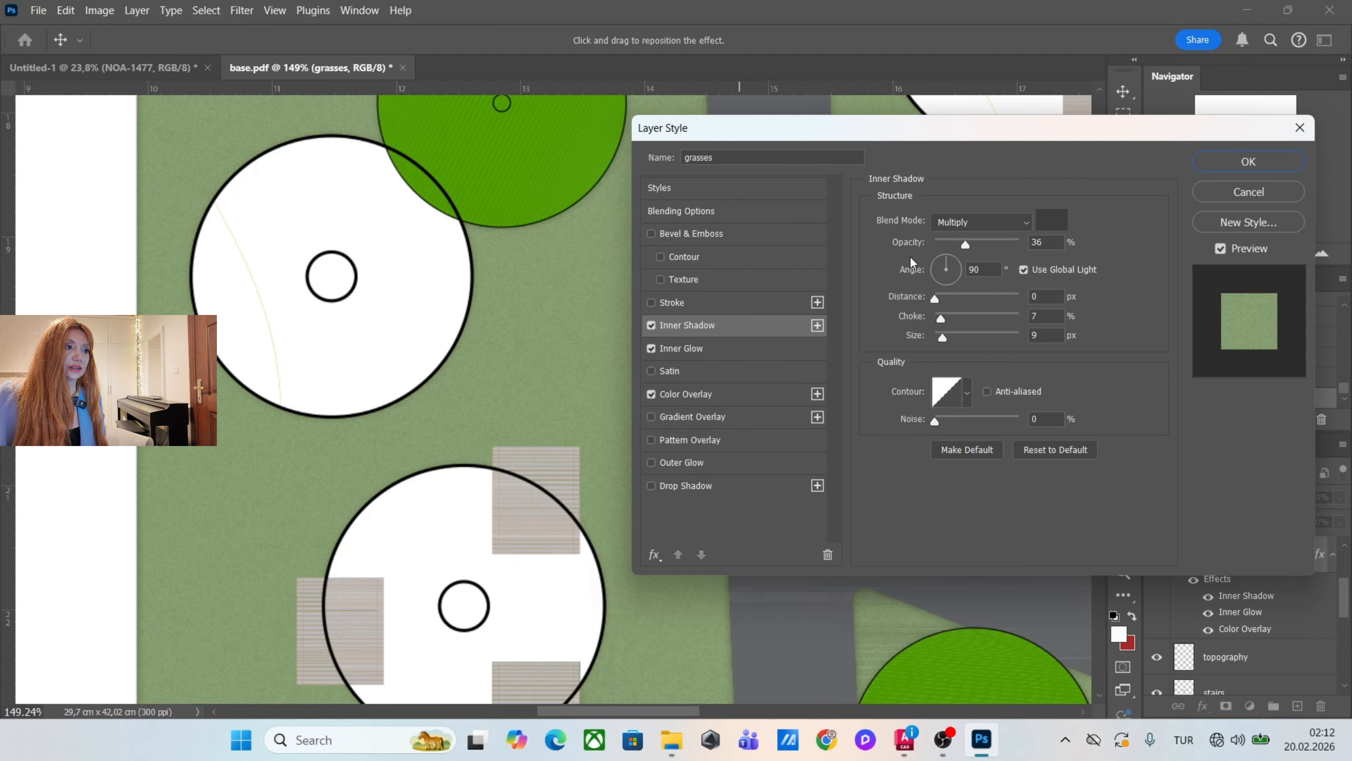
mouse_move(947, 341)
mouse_down()
mouse_move(962, 344)
mouse_move(945, 346)
mouse_up()
click(1245, 166)
key(ctrl+0)
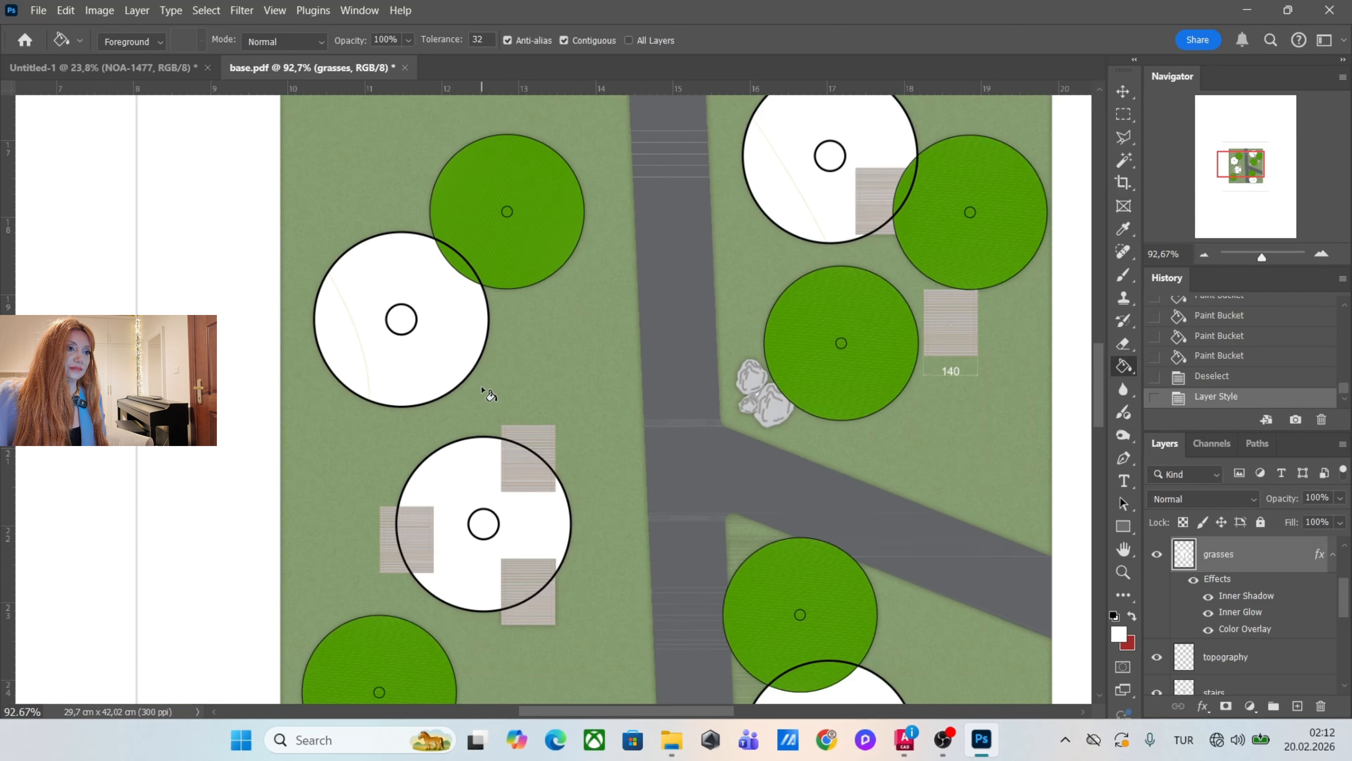
Identify the tree2 layer by toggling its visibility and select the insides of its four large circles with the Magic Wand.
scroll(492, 361, up, 3)
click(1157, 555)
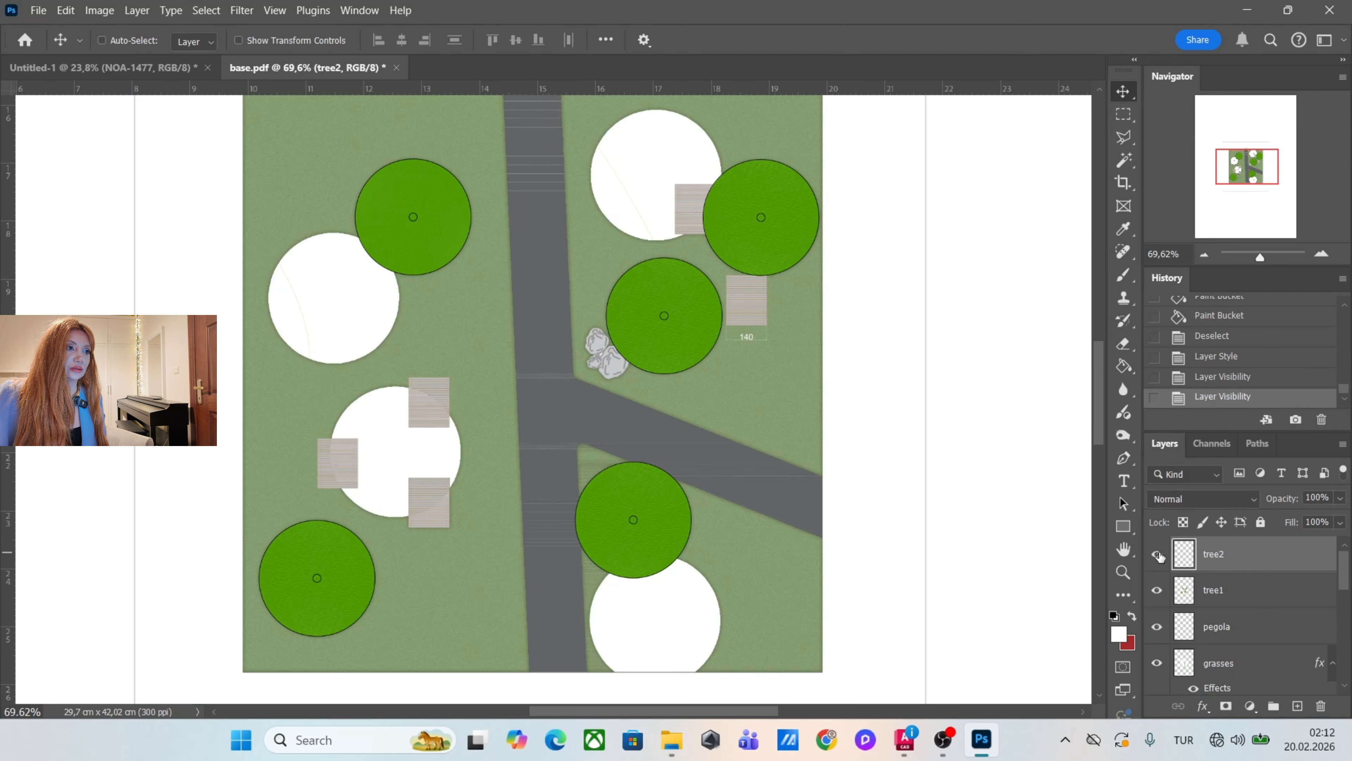
click(1157, 555)
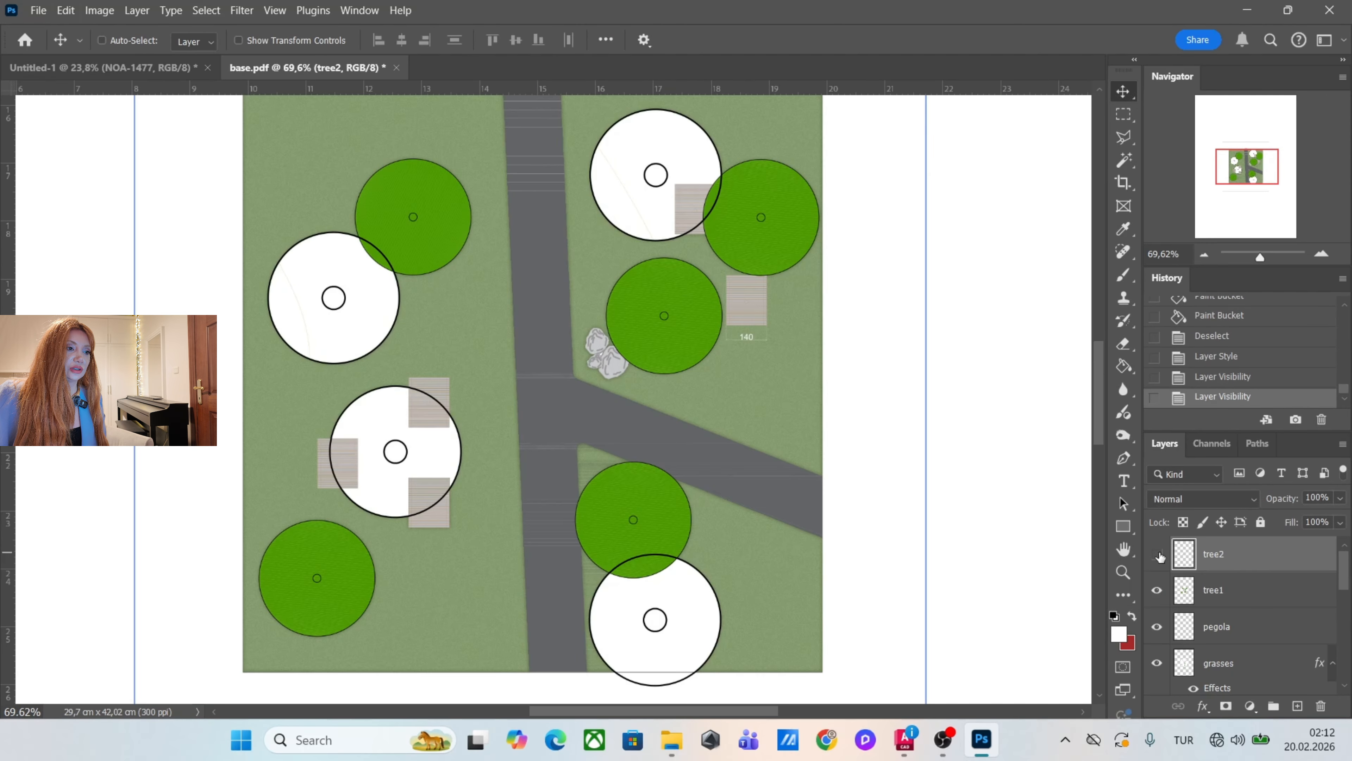
click(1157, 555)
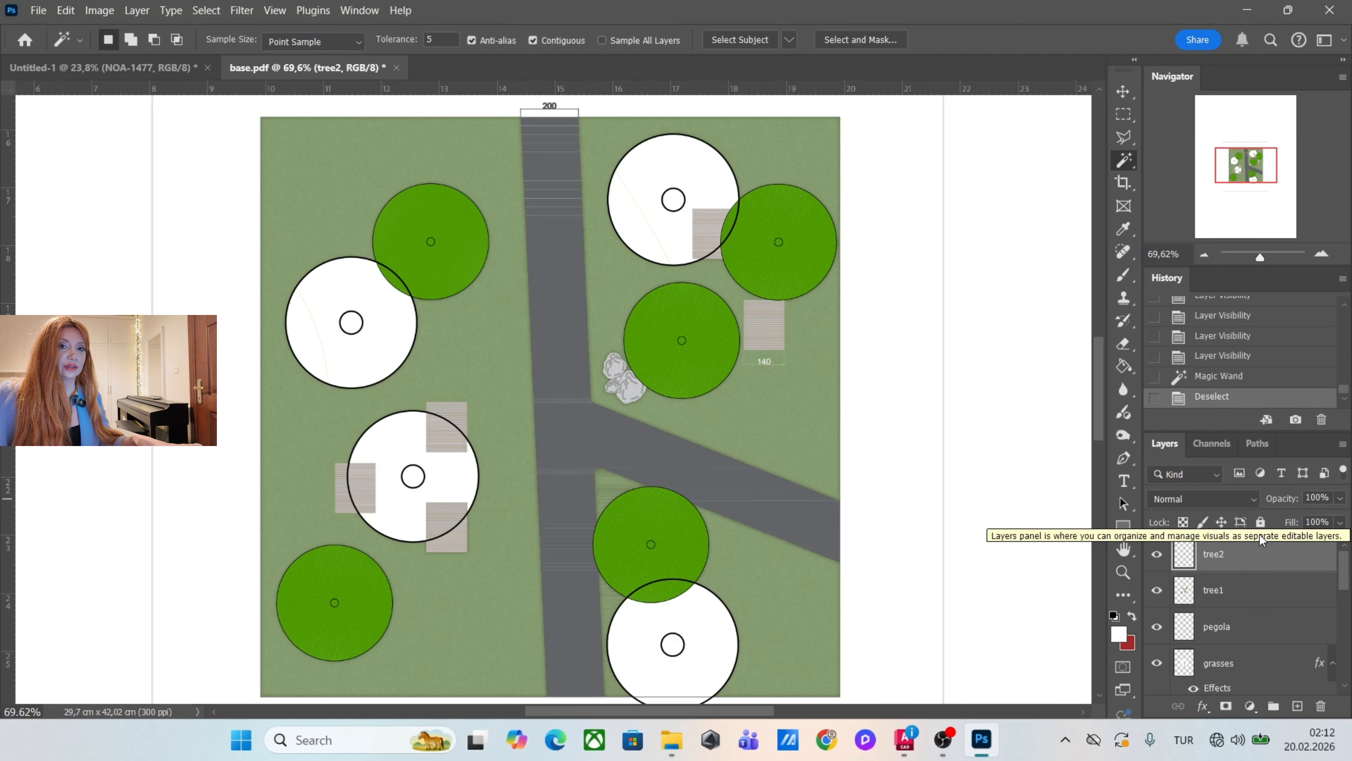
click(711, 187)
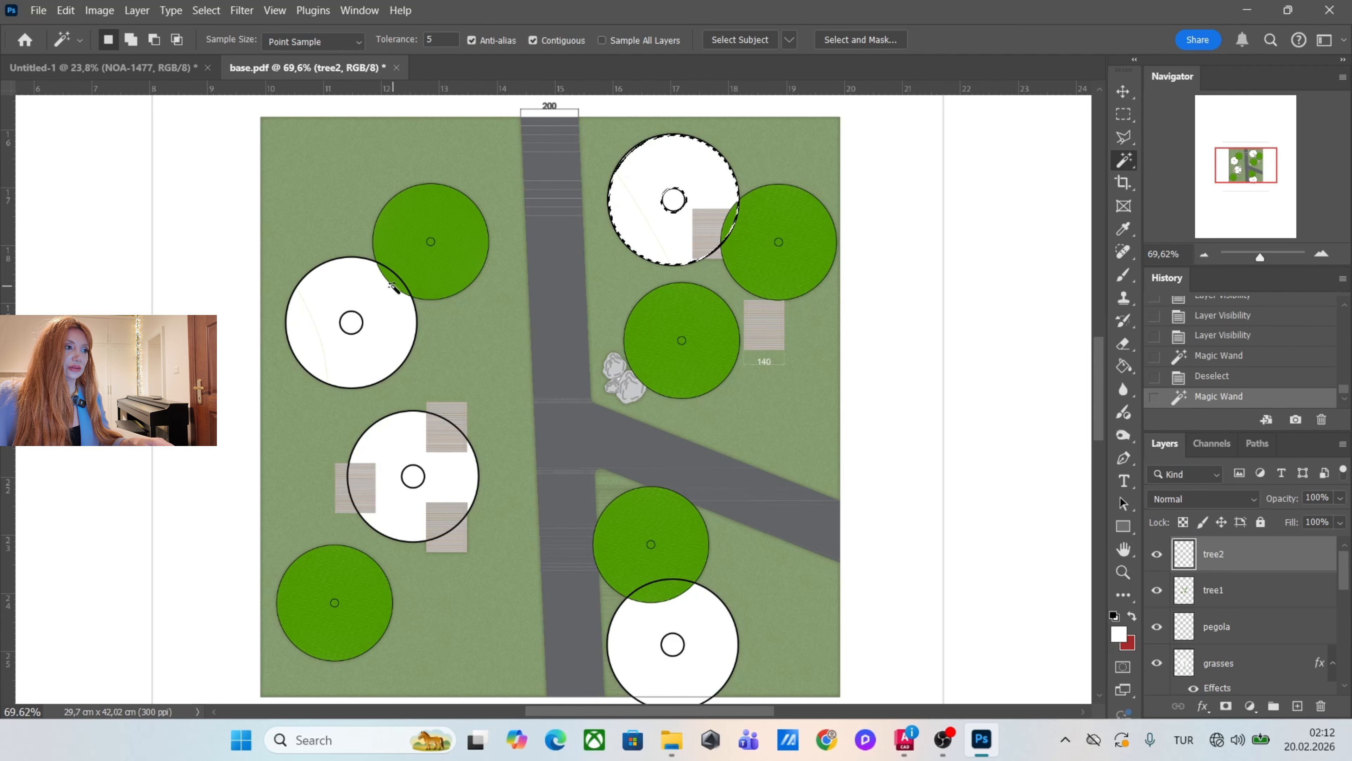
shift+click(373, 301)
shift+click(459, 496)
shift+click(722, 626)
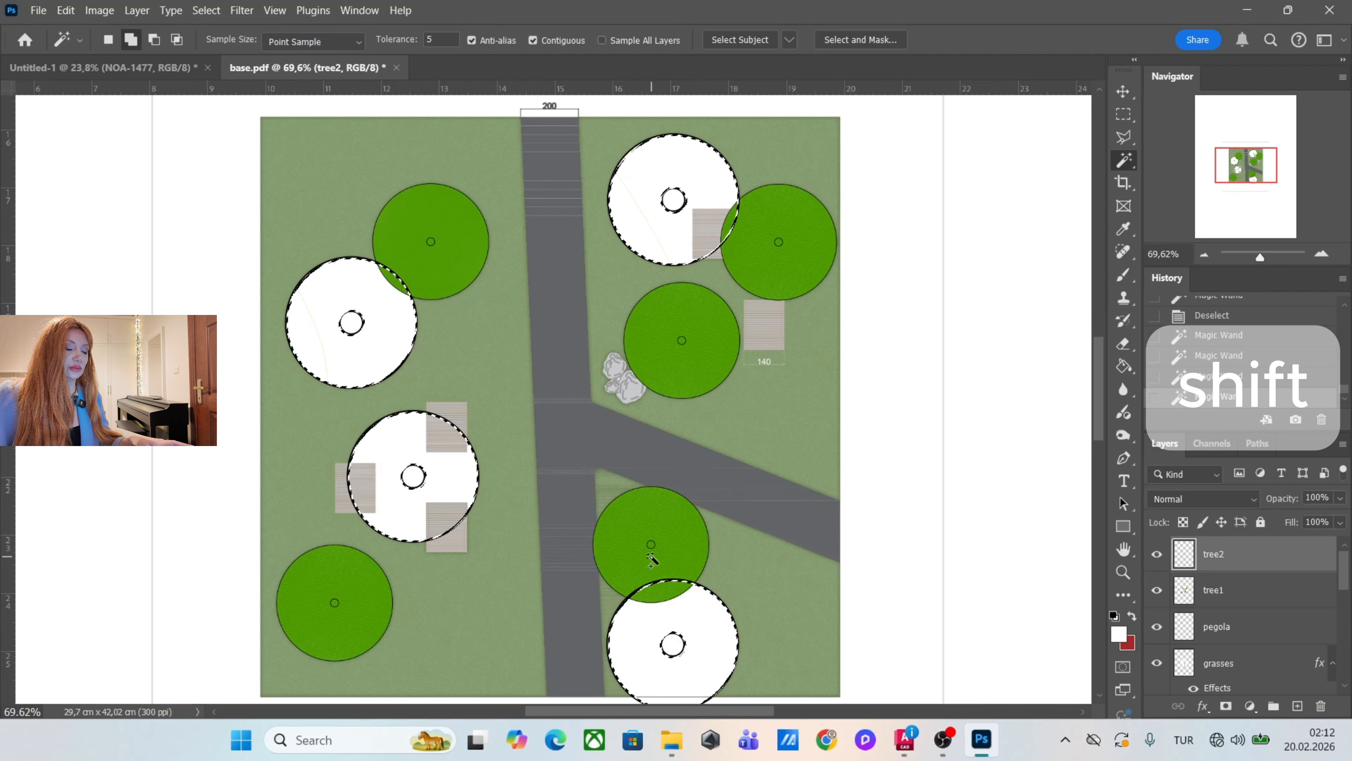
Create a new layer above tree2, fill the selected circles with the red background color, and clear the selection.
scroll(565, 288, down, 2)
scroll(628, 375, up, 2)
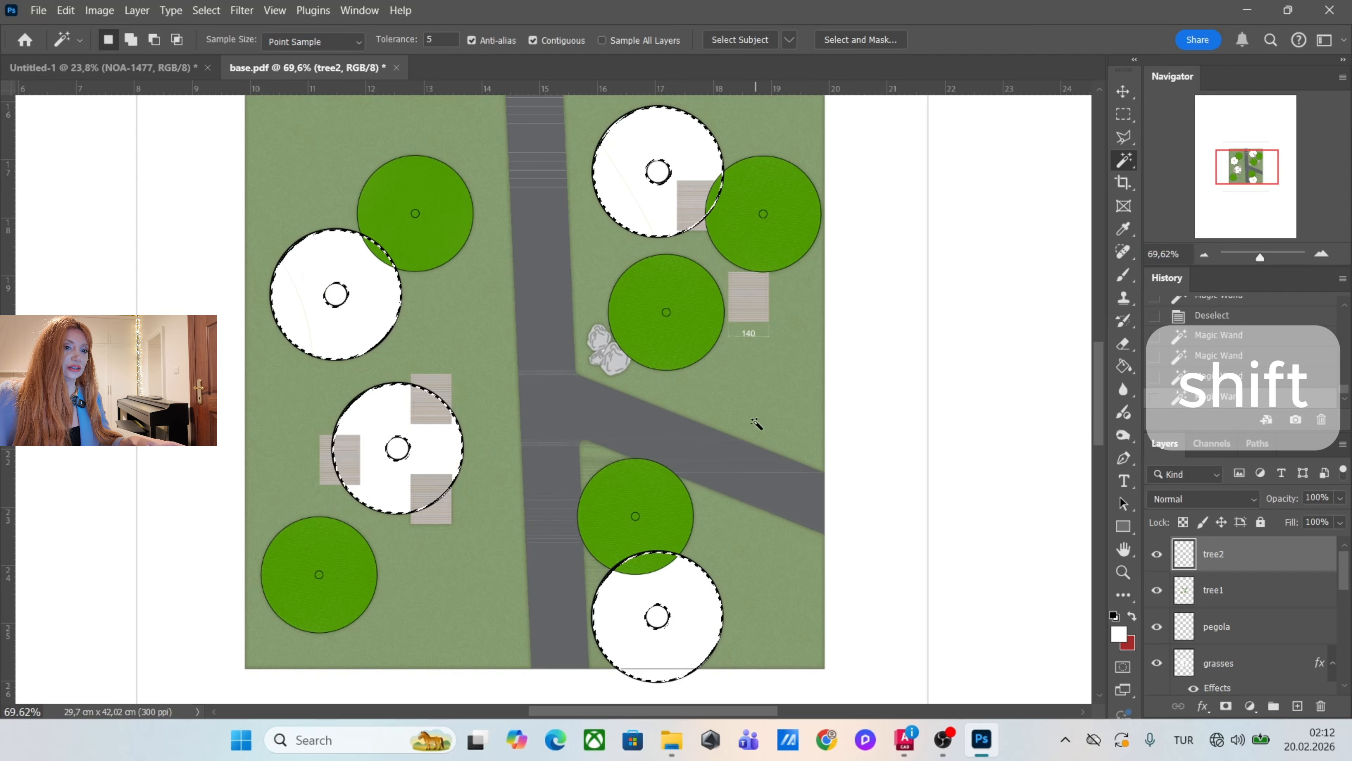
click(1297, 706)
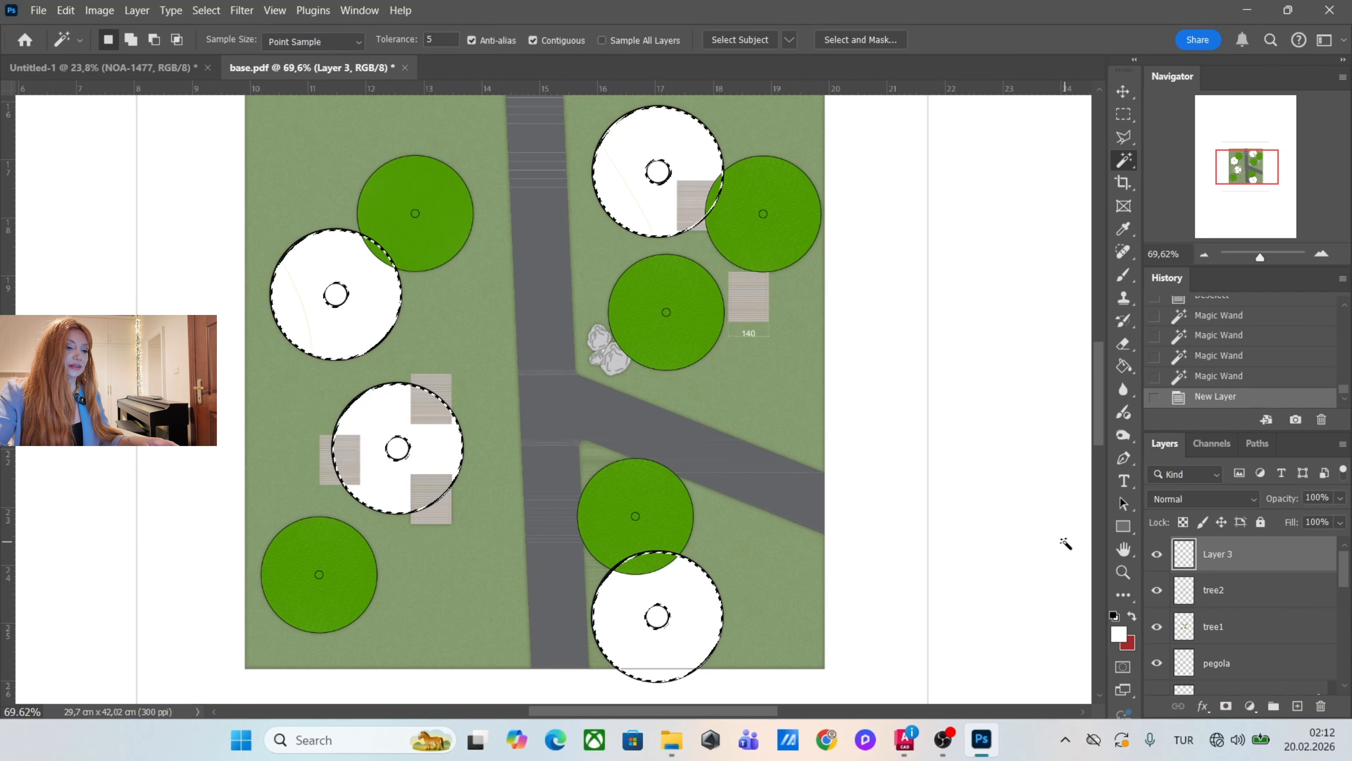
key(ctrl+BackSpace)
key(ctrl+d)
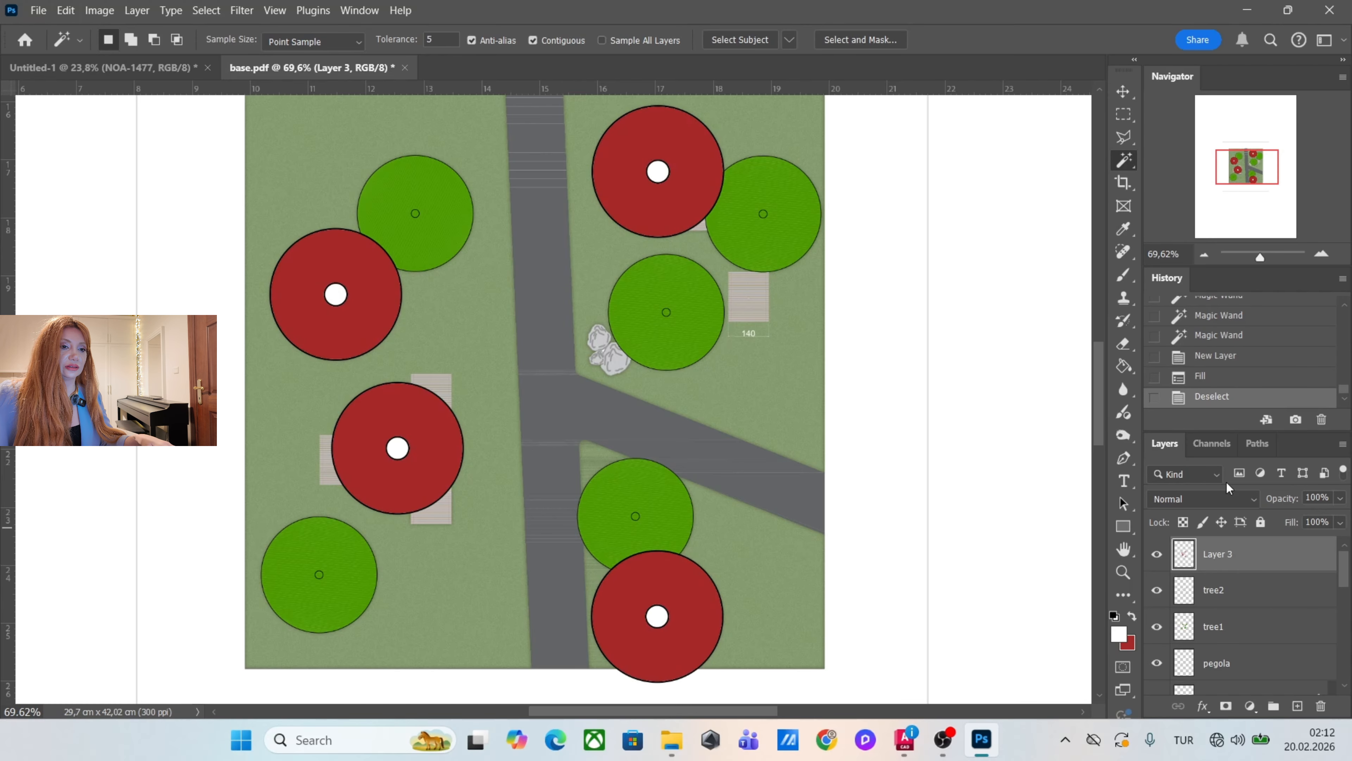
Add a Color Overlay in muted green (#6c894e) to the new tree fill layer.
double_click(1276, 554)
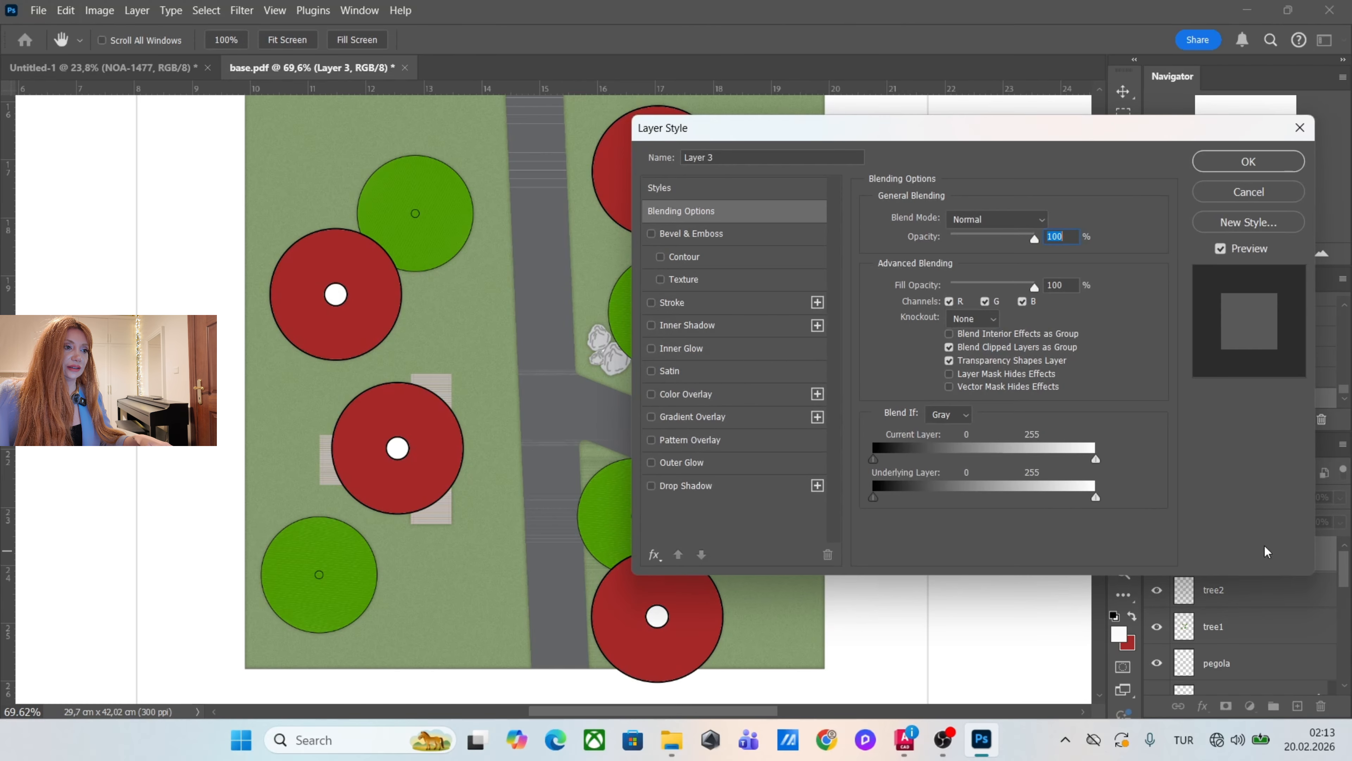
click(750, 394)
click(1051, 219)
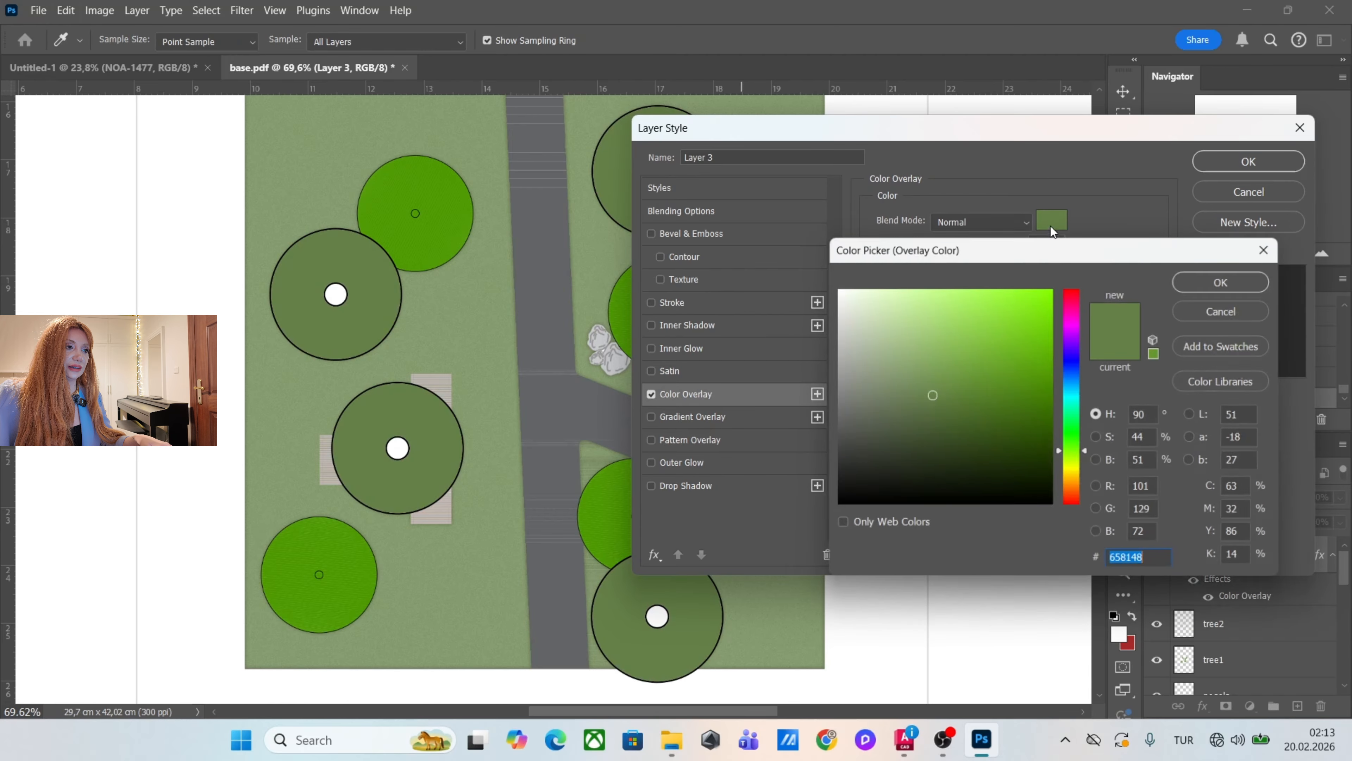
drag(931, 392, 926, 378)
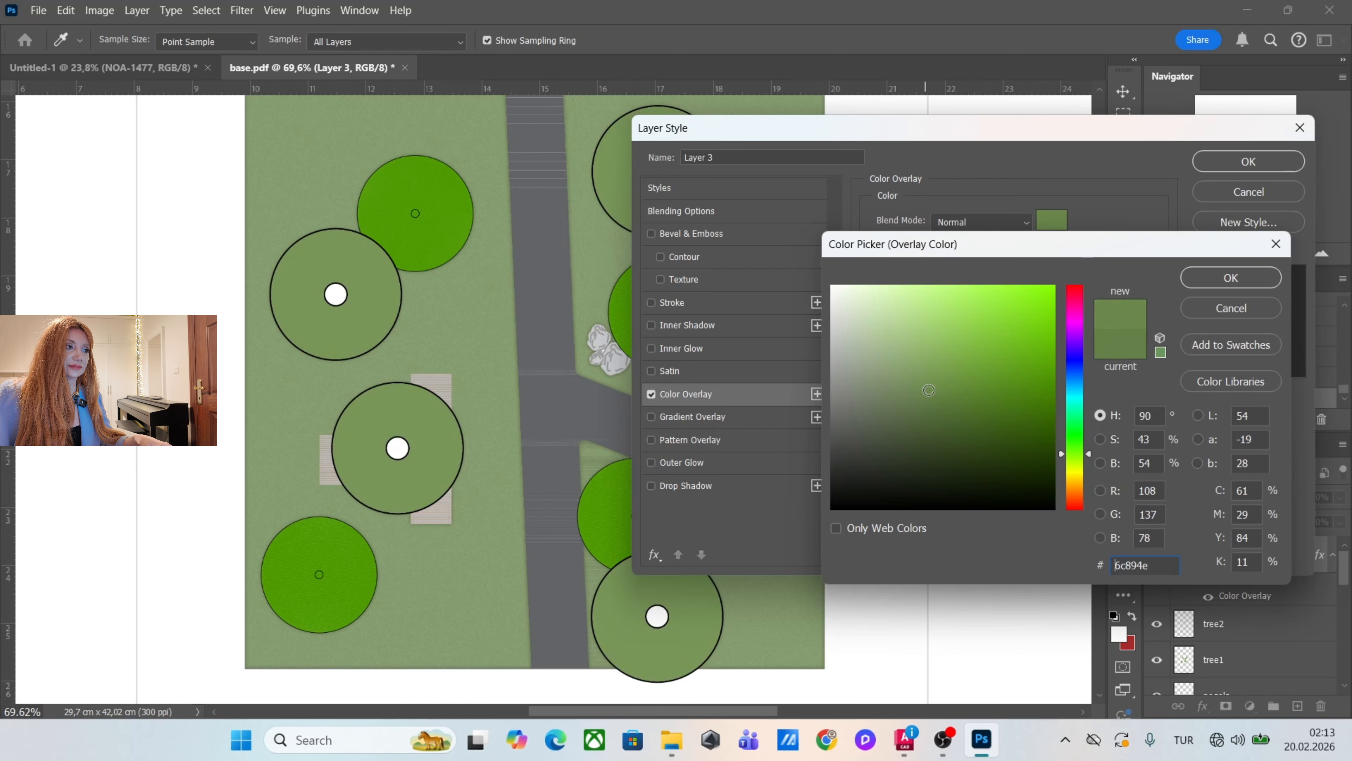
click(1225, 278)
Add a Drop Shadow to the tree fill layer with about 30 px distance, 17% spread and 21 px size.
click(771, 492)
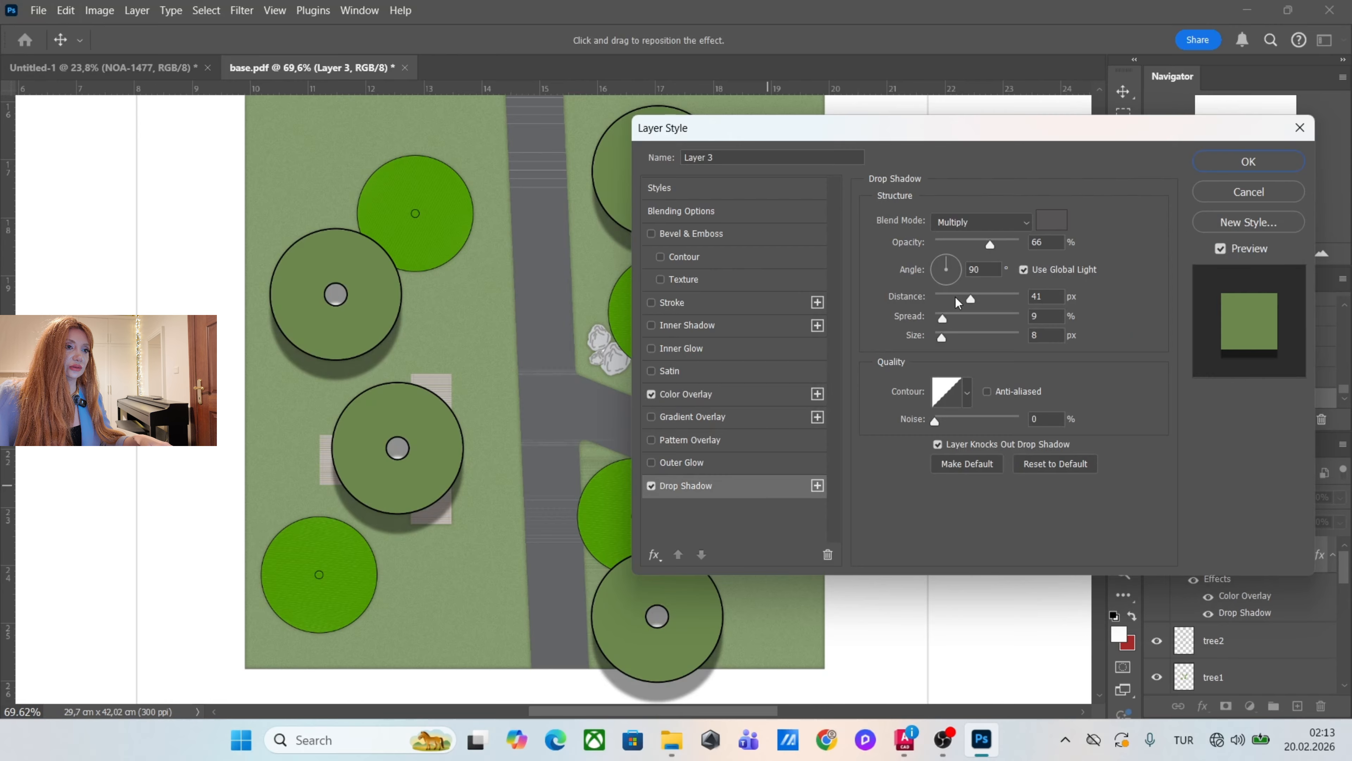
click(955, 297)
click(951, 335)
click(953, 316)
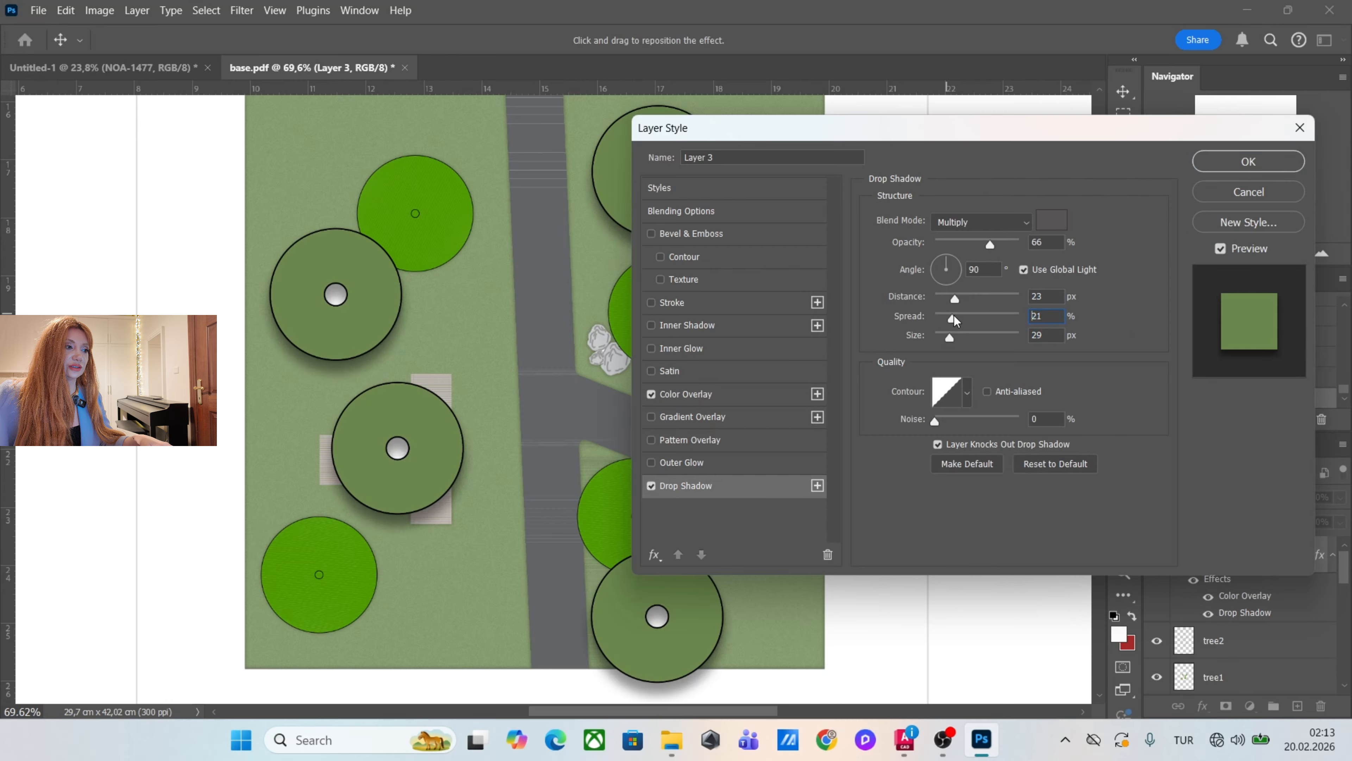
mouse_move(954, 315)
mouse_down()
mouse_move(948, 337)
mouse_move(964, 298)
mouse_up()
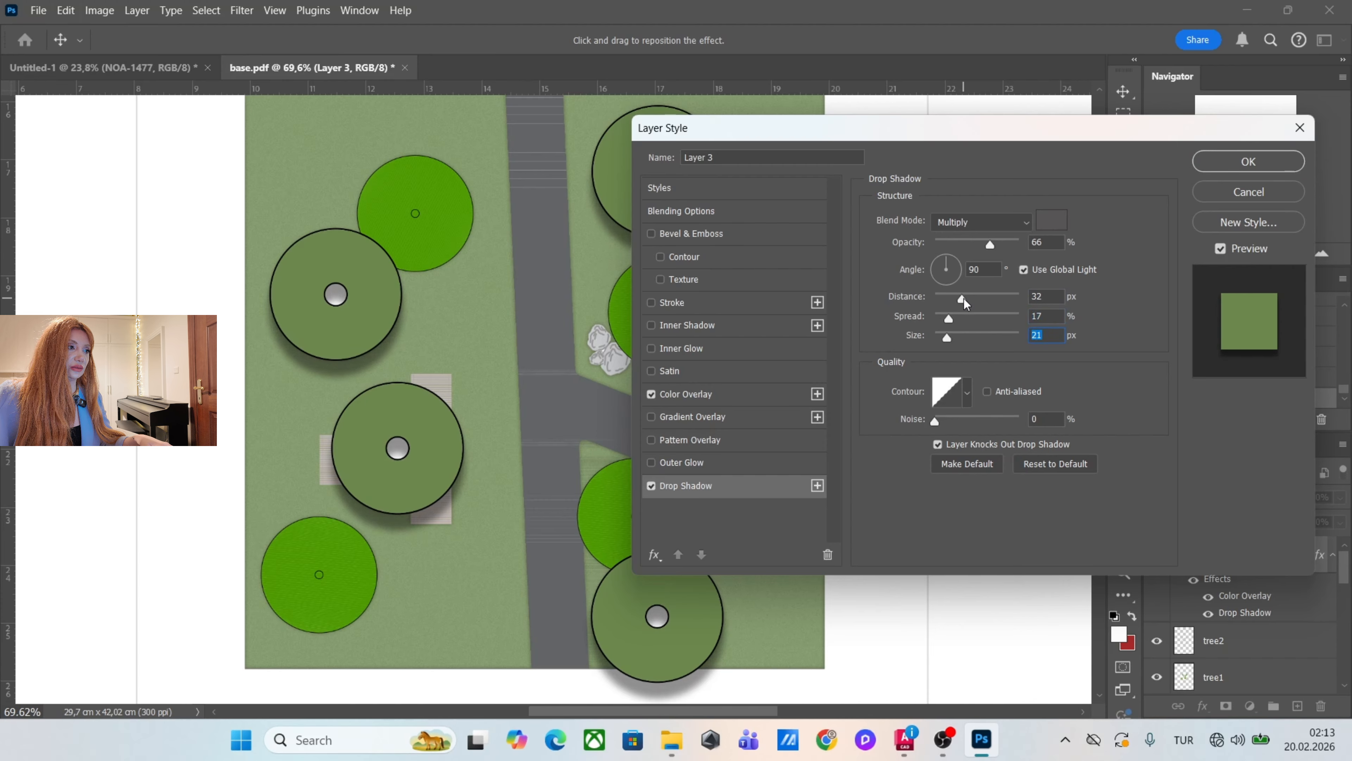
Change the tree fill layer's drop shadow color to a dark green.
click(1052, 220)
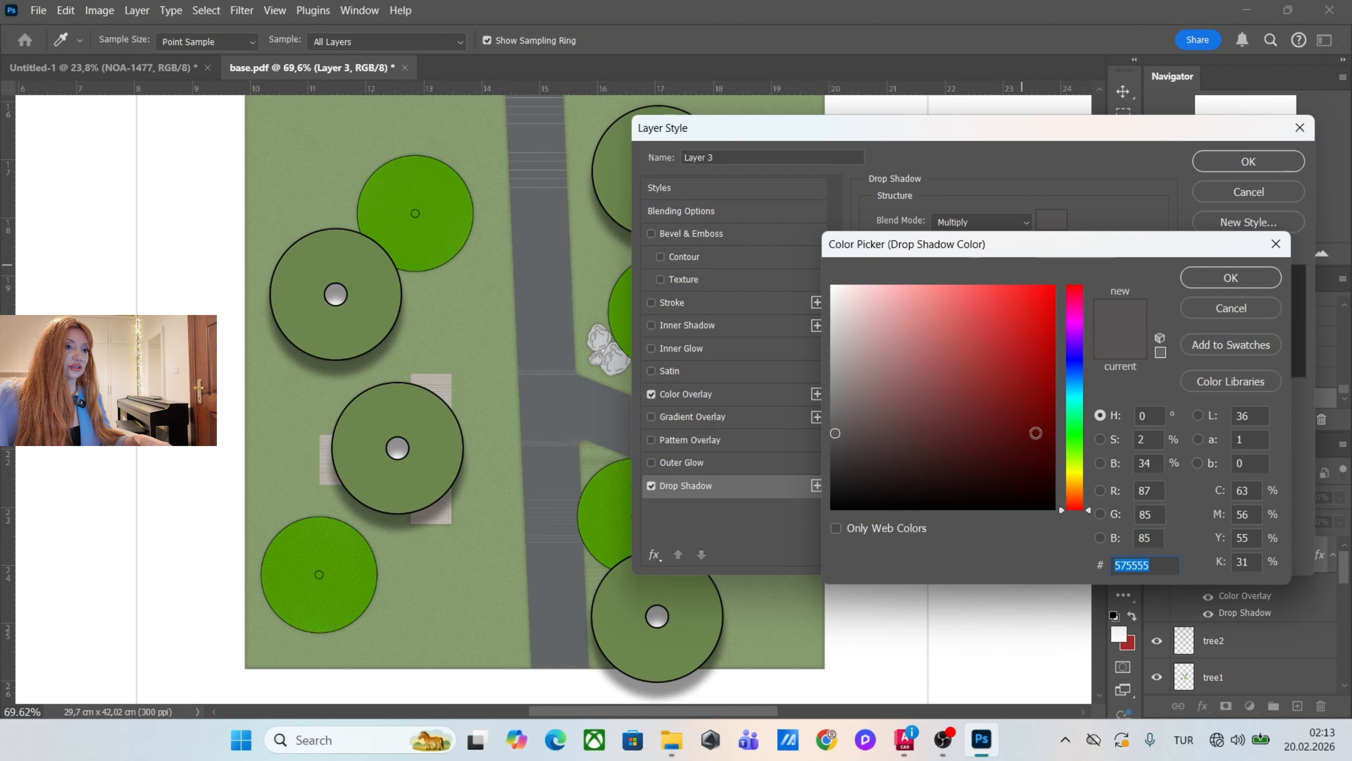
click(1072, 448)
click(1010, 440)
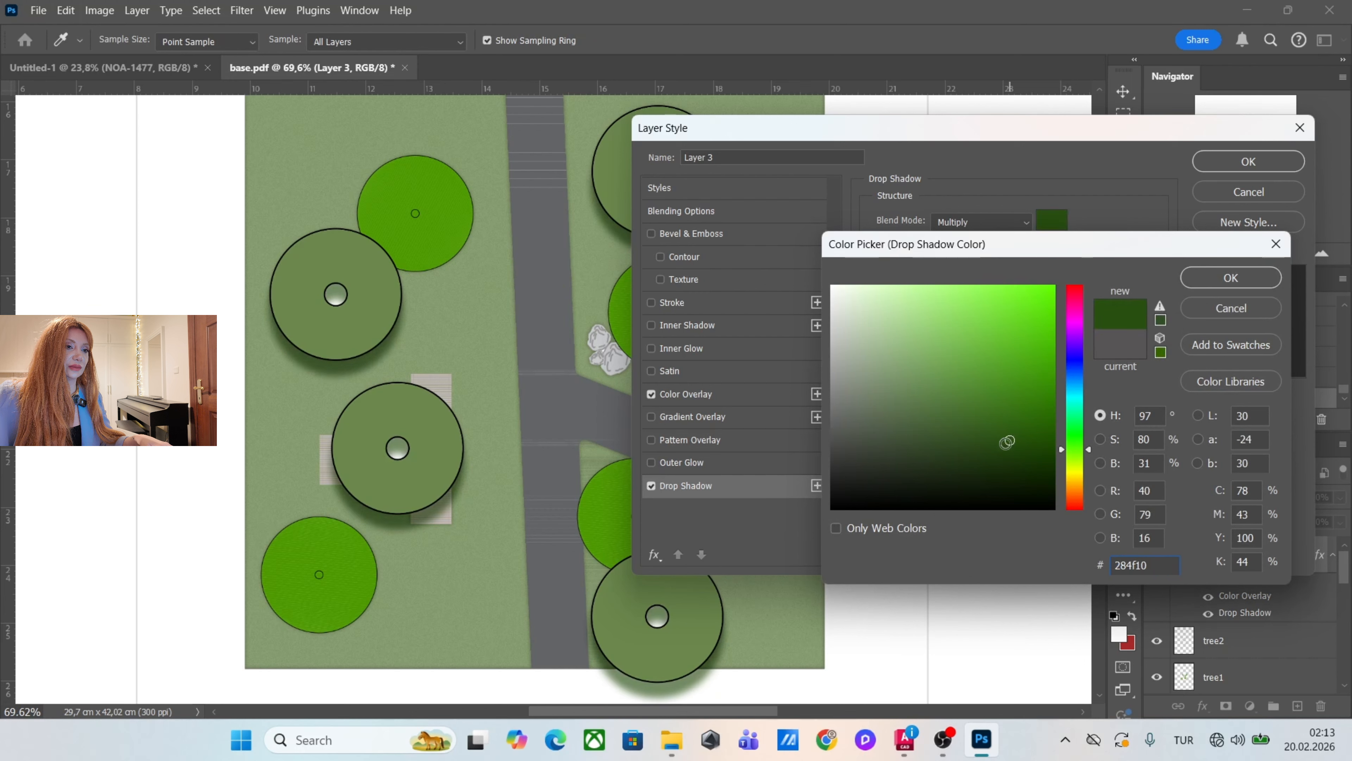
drag(1005, 443, 994, 435)
click(1204, 286)
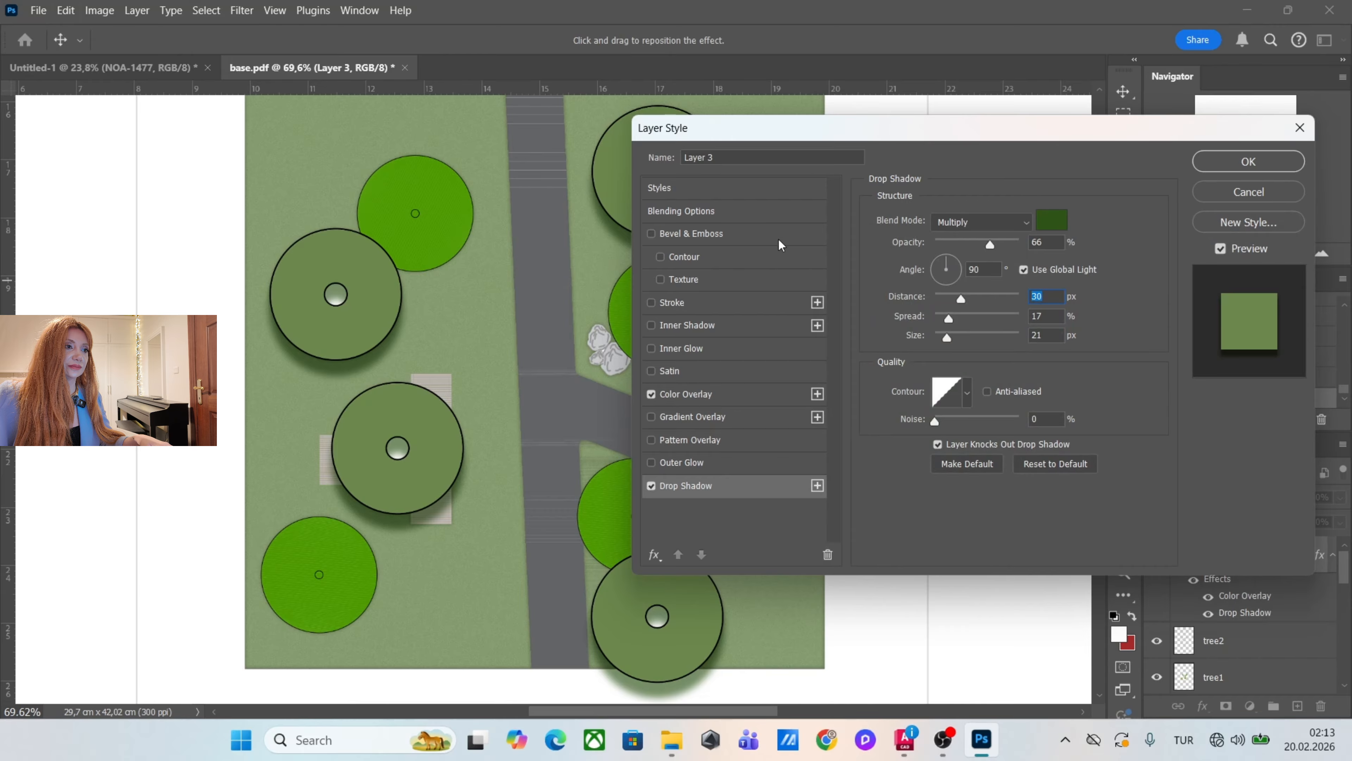
Add a 1 px outside black Stroke at 66% opacity to the tree fill layer and apply the layer style.
click(652, 303)
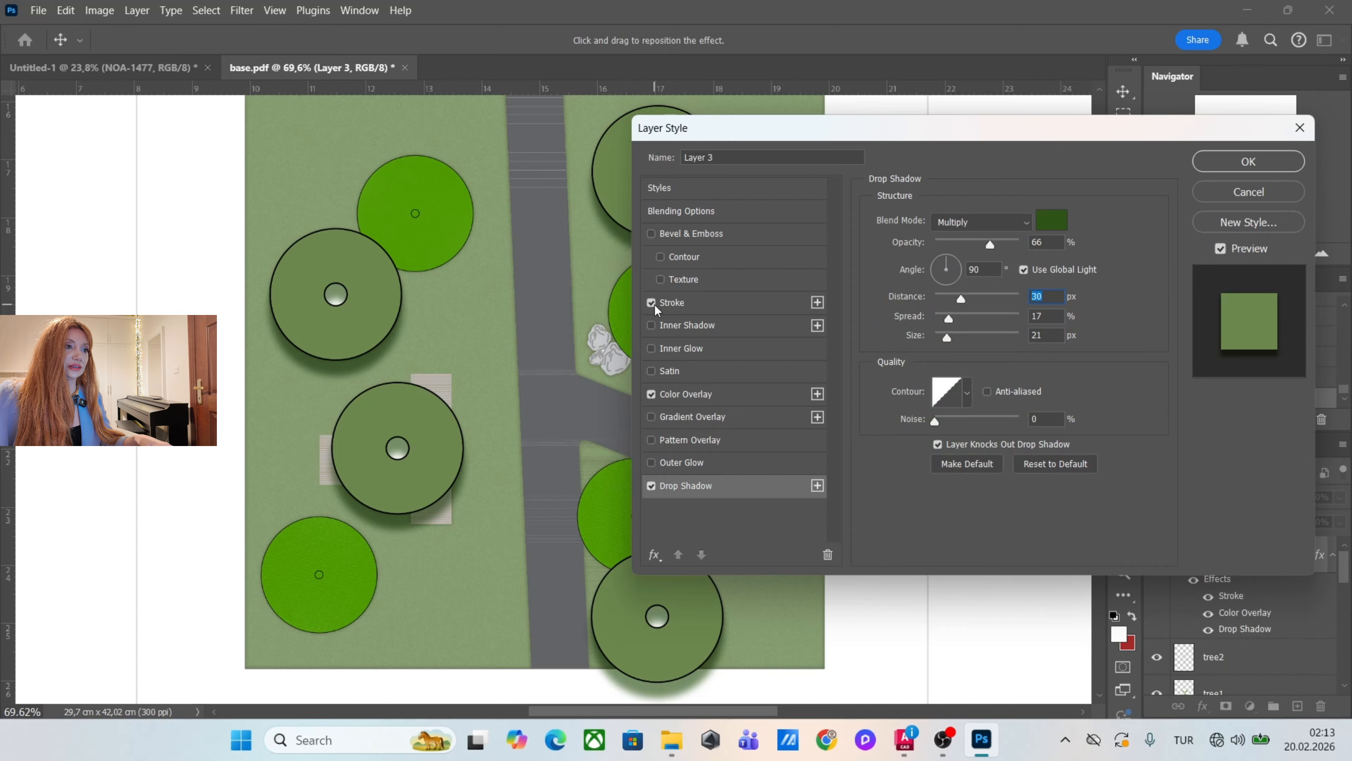
click(731, 305)
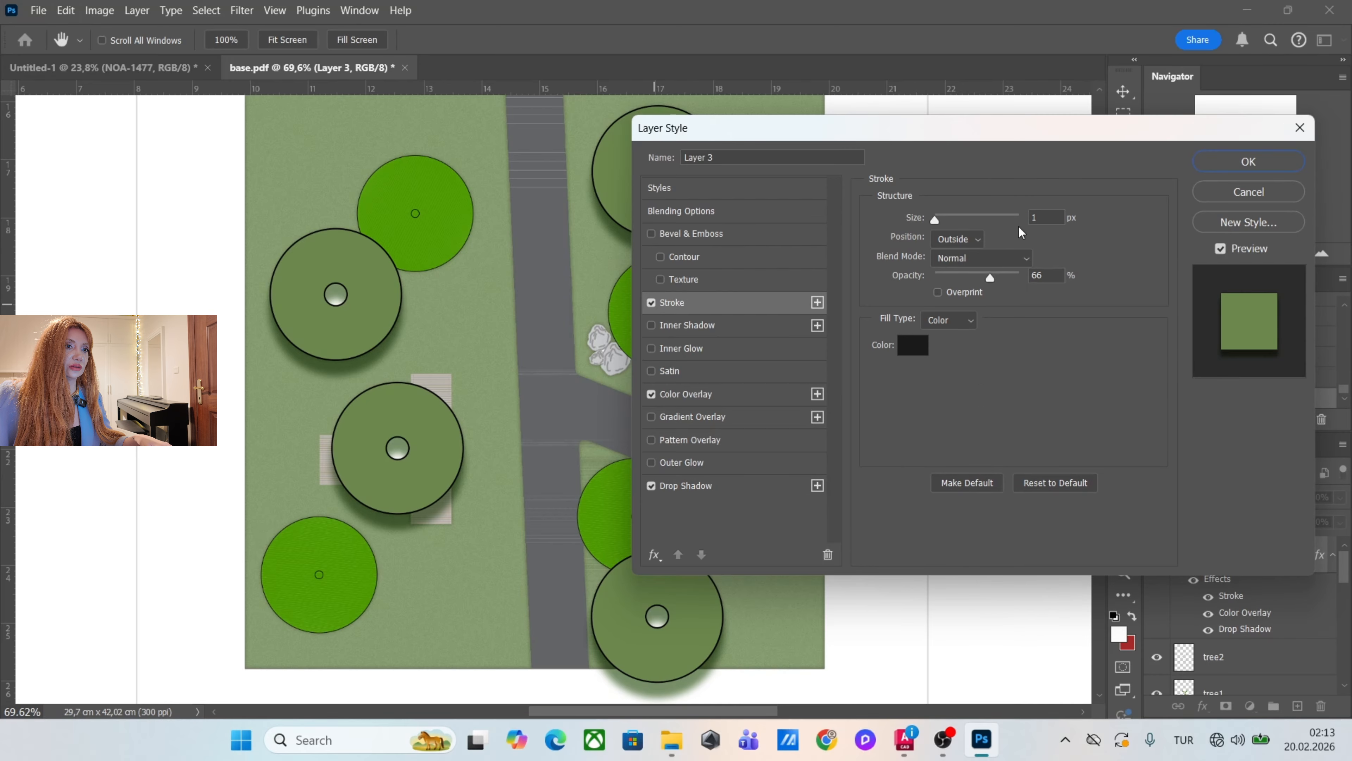
click(1241, 166)
scroll(502, 407, down, 4)
scroll(506, 301, up, 3)
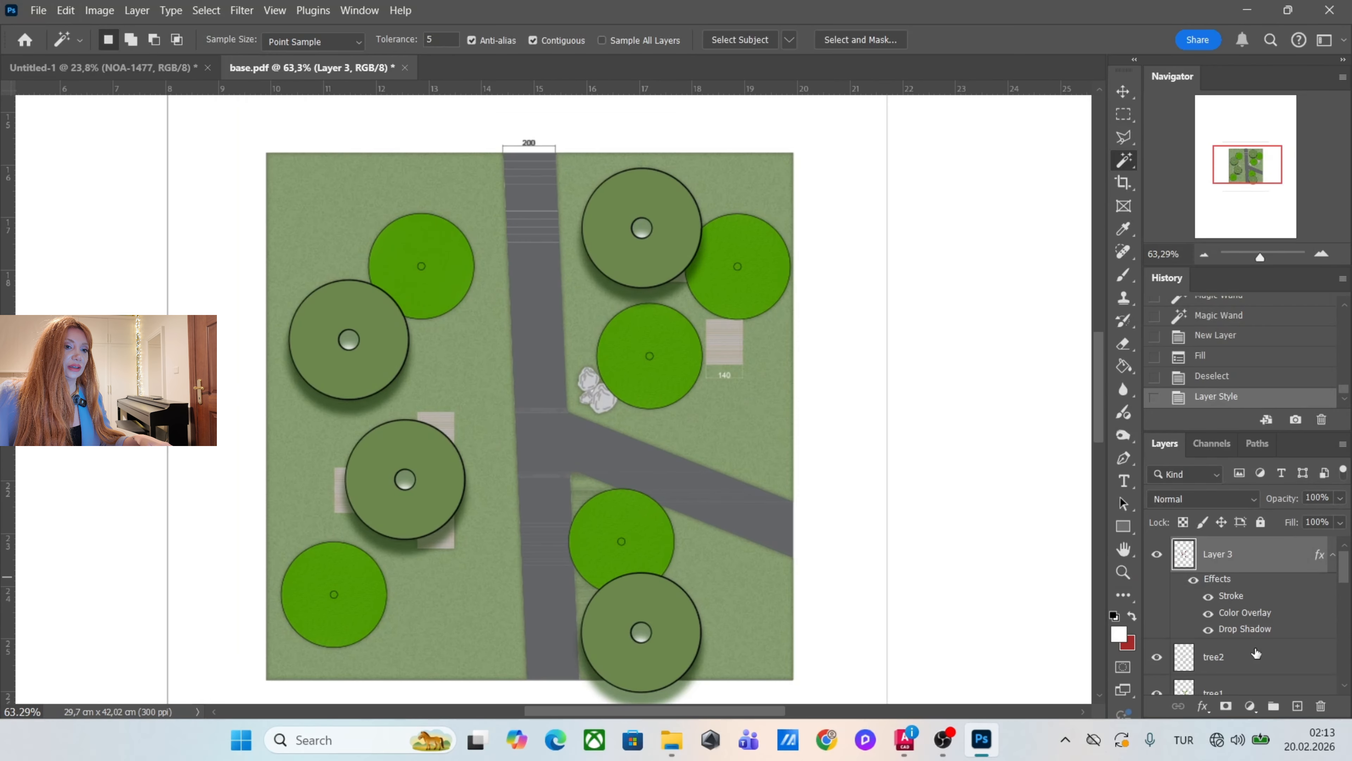
Select the tree2 layer and toggle its visibility to compare the trees with and without their outlines.
click(1214, 661)
click(1156, 657)
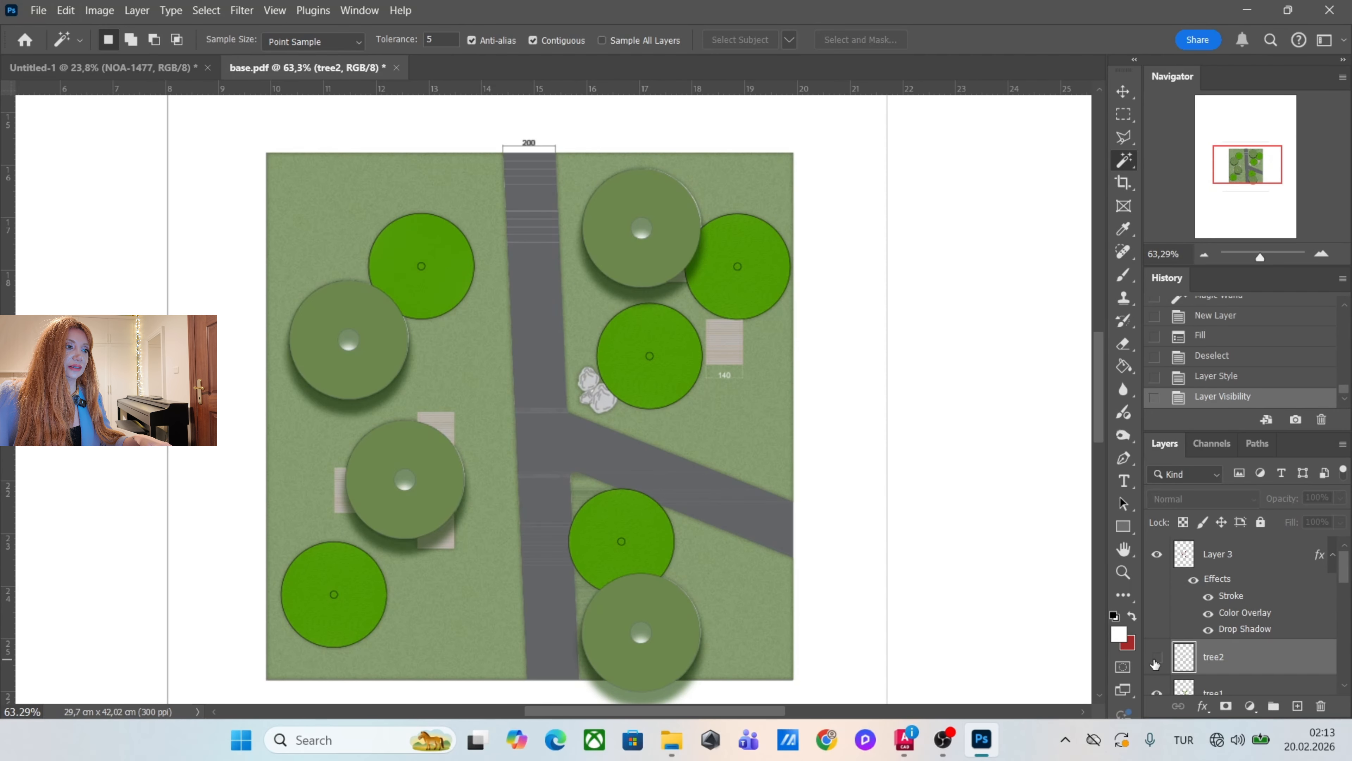
click(1155, 659)
click(1156, 658)
click(1156, 659)
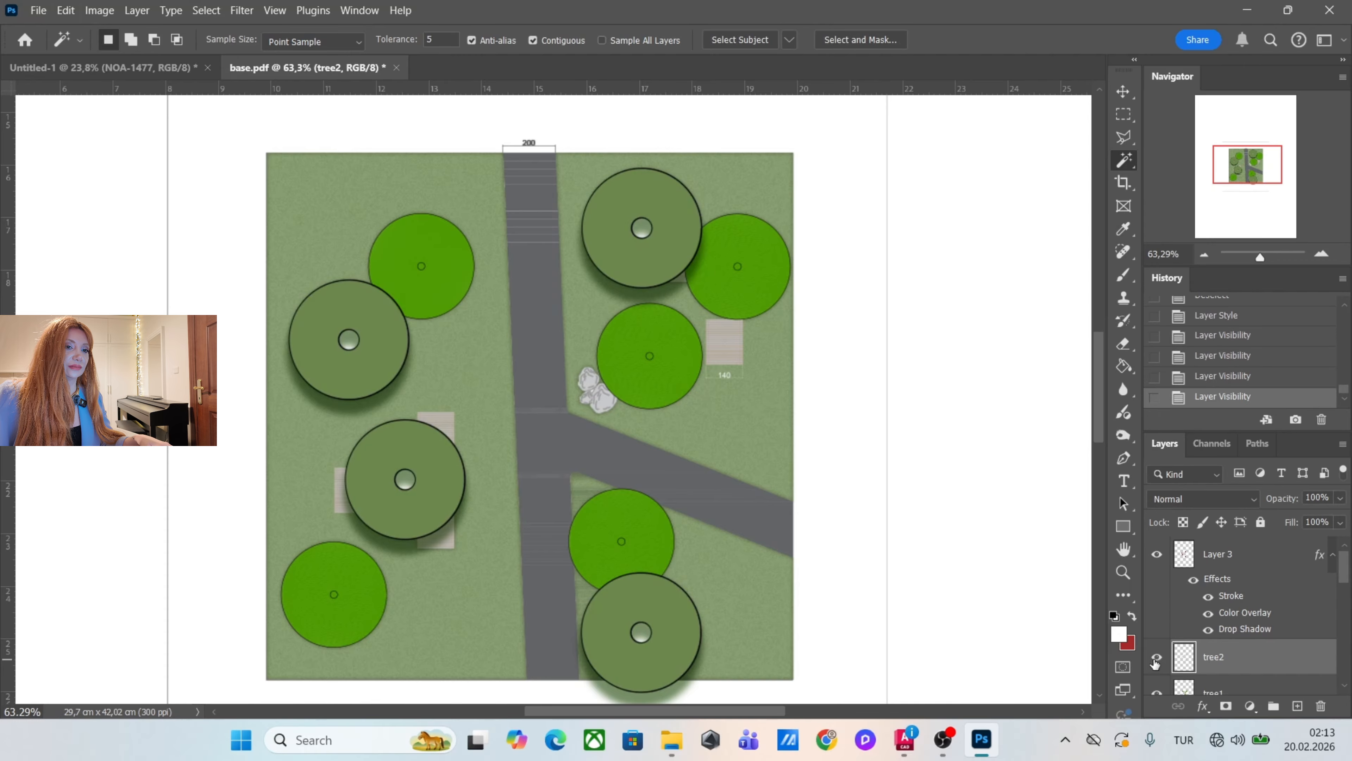
Lower the tree2 layer's opacity to 35% so the tree outlines look softer.
drag(1341, 498, 1287, 518)
scroll(803, 353, down, 4)
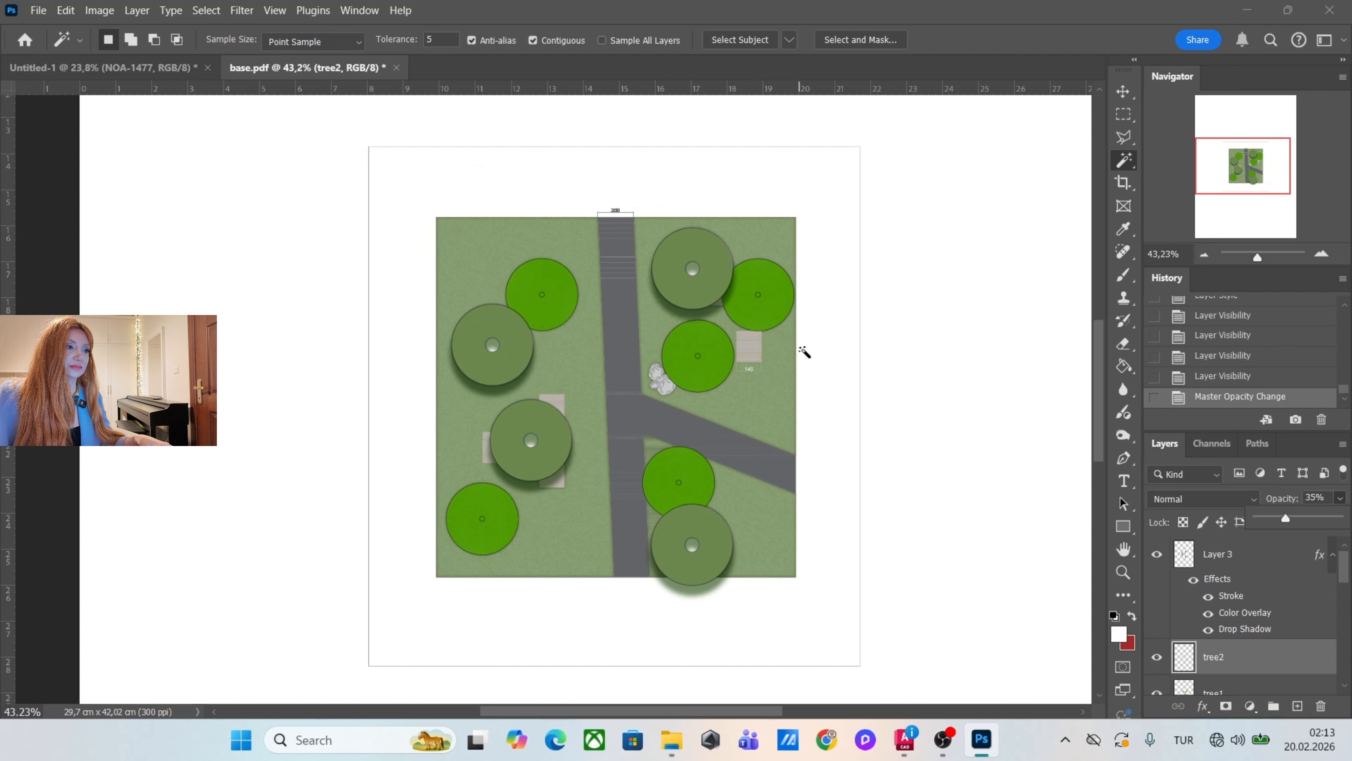
scroll(817, 370, up, 4)
Make Layer 3, the large tree fill, semi-transparent by reducing its layer opacity to 57%.
click(1251, 555)
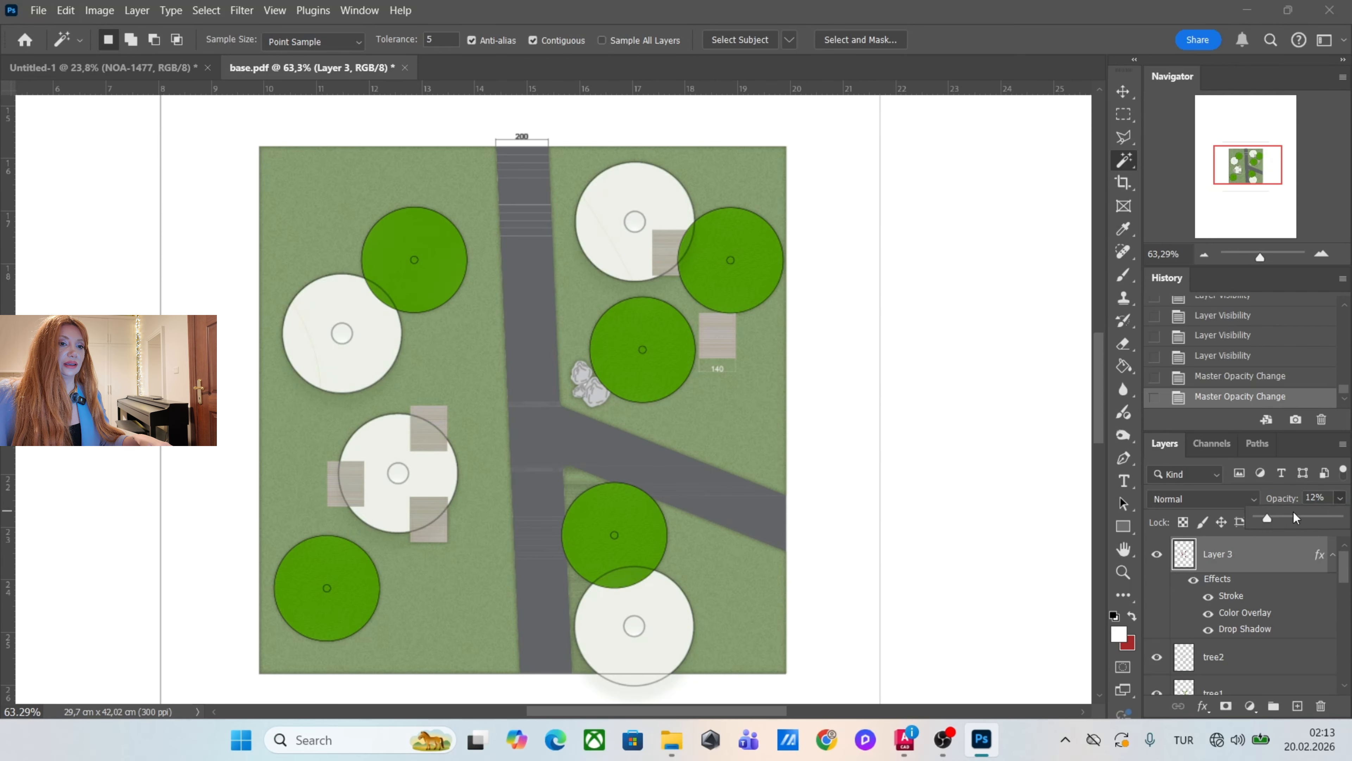
click(1339, 503)
click(1339, 500)
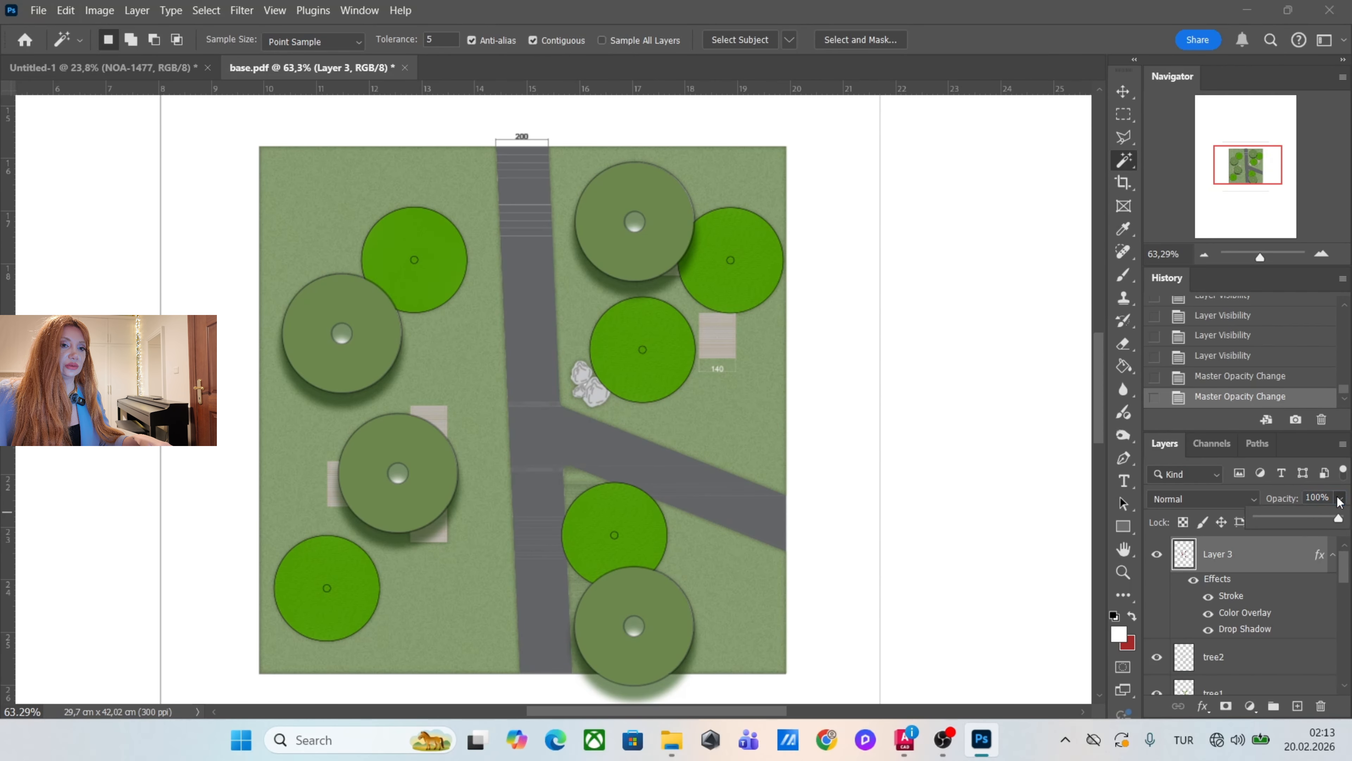
mouse_move(1312, 518)
mouse_down()
mouse_move(1291, 517)
mouse_move(1307, 521)
mouse_up()
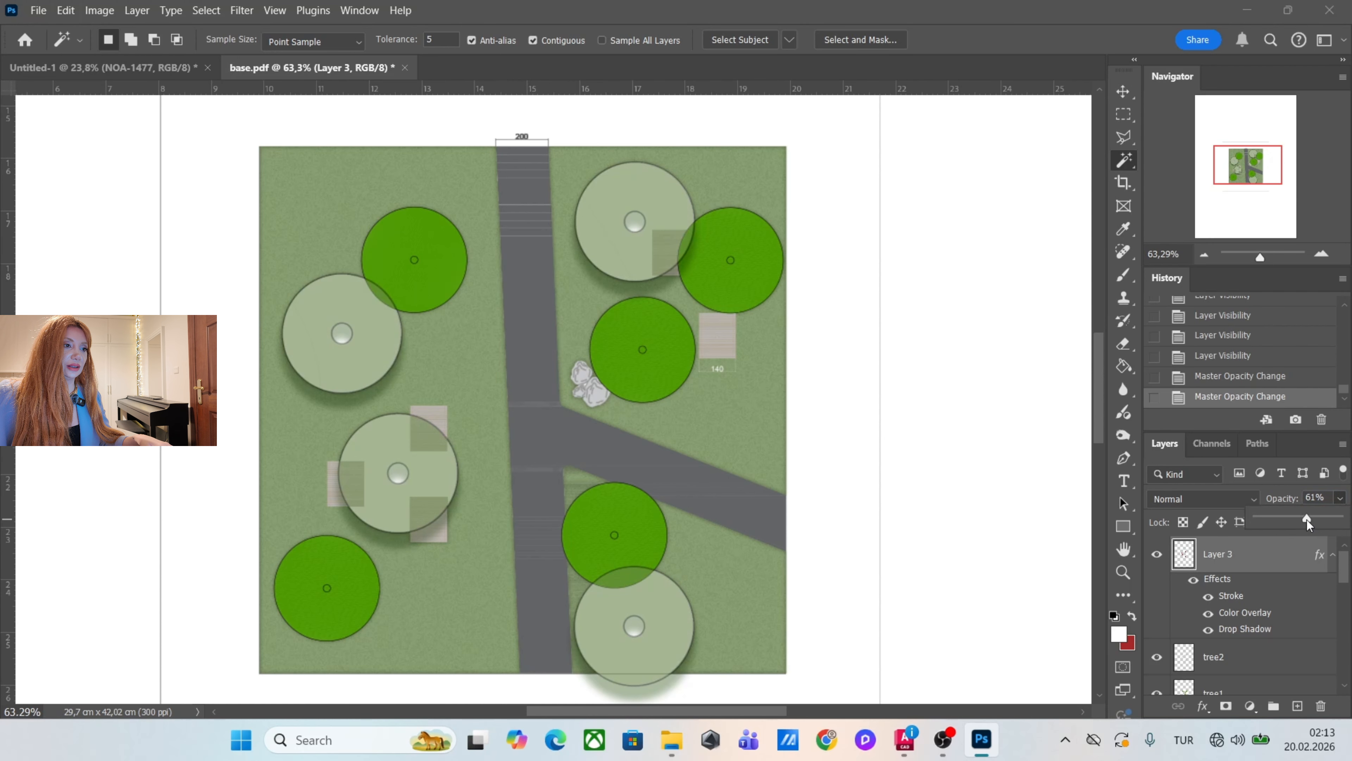
scroll(697, 279, down, 3)
scroll(698, 264, up, 4)
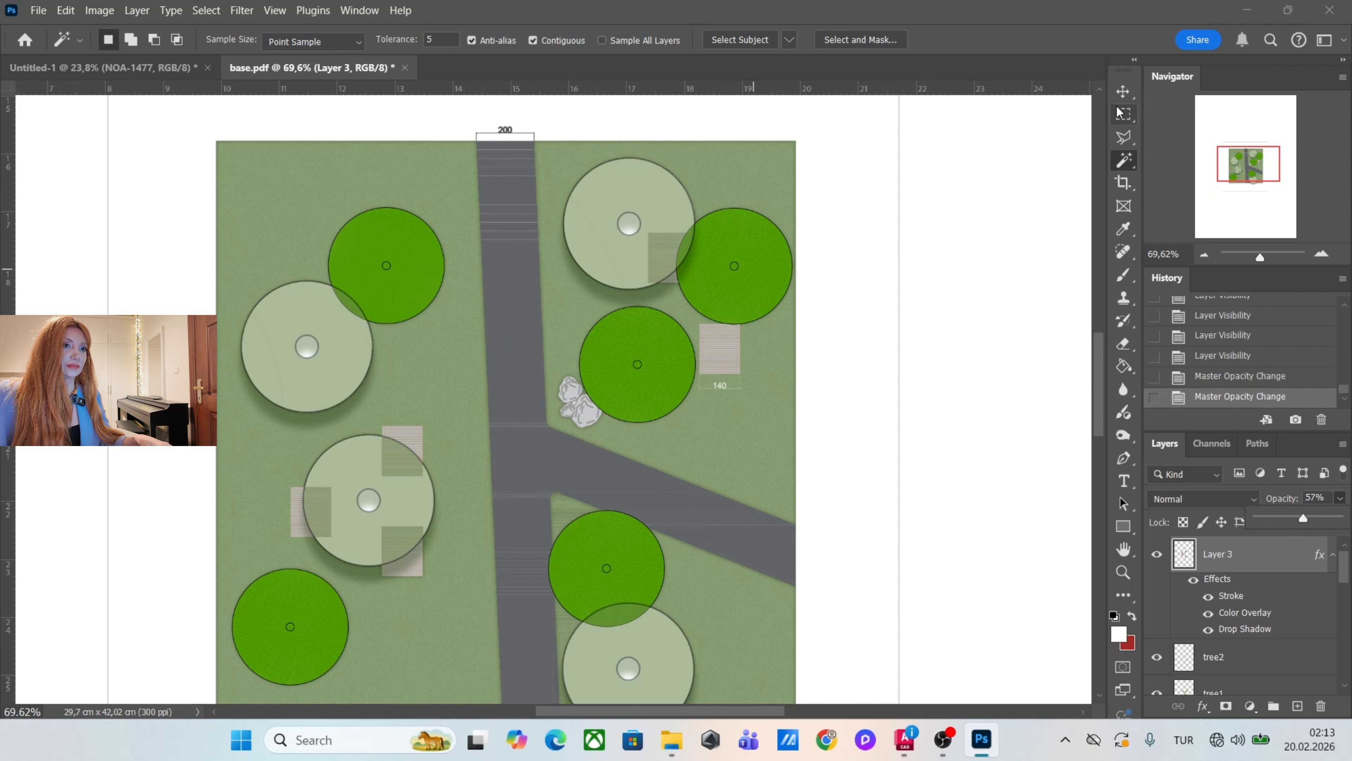
Switch to the Move tool and select the tree1 layer from a bright green tree on the canvas.
click(1123, 93)
right_click(783, 262)
click(793, 281)
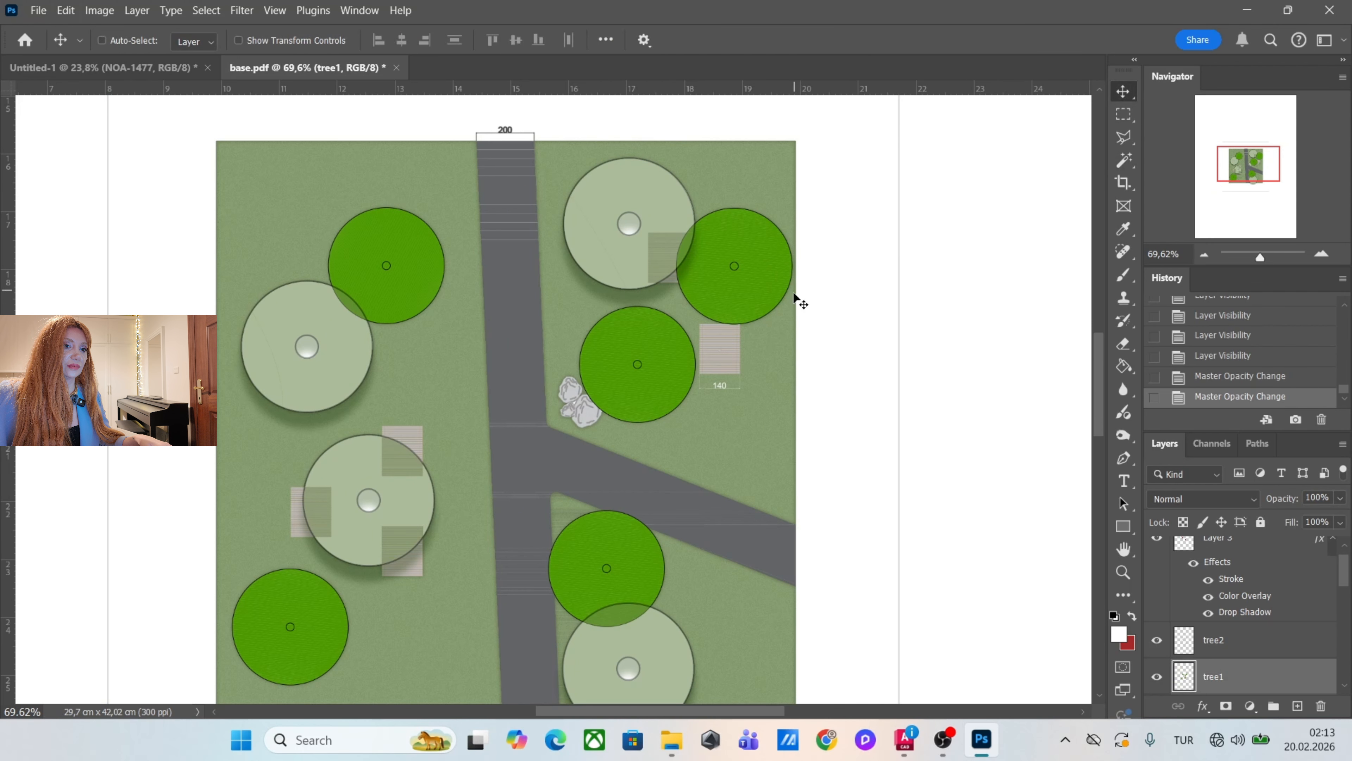
scroll(788, 314, down, 3)
scroll(777, 320, up, 2)
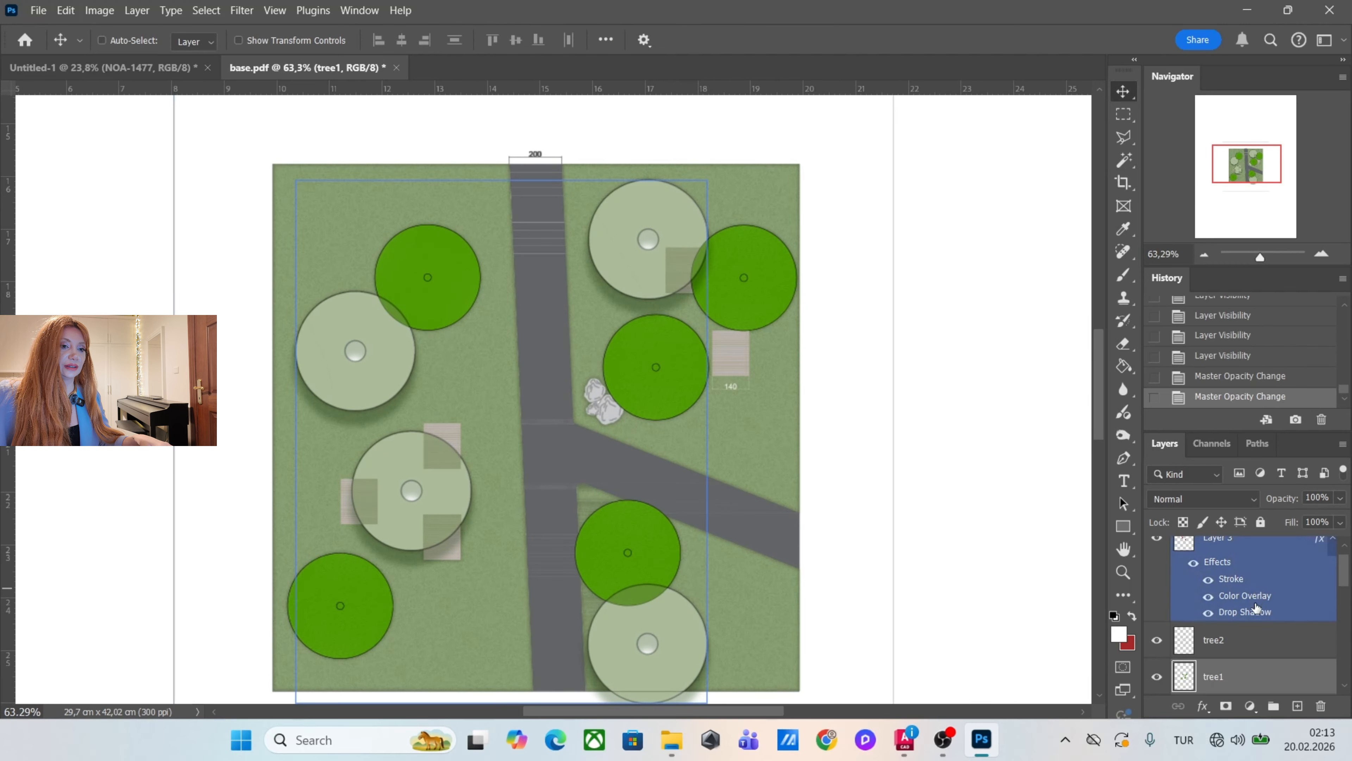
scroll(1288, 591, down, 3)
double_click(1294, 581)
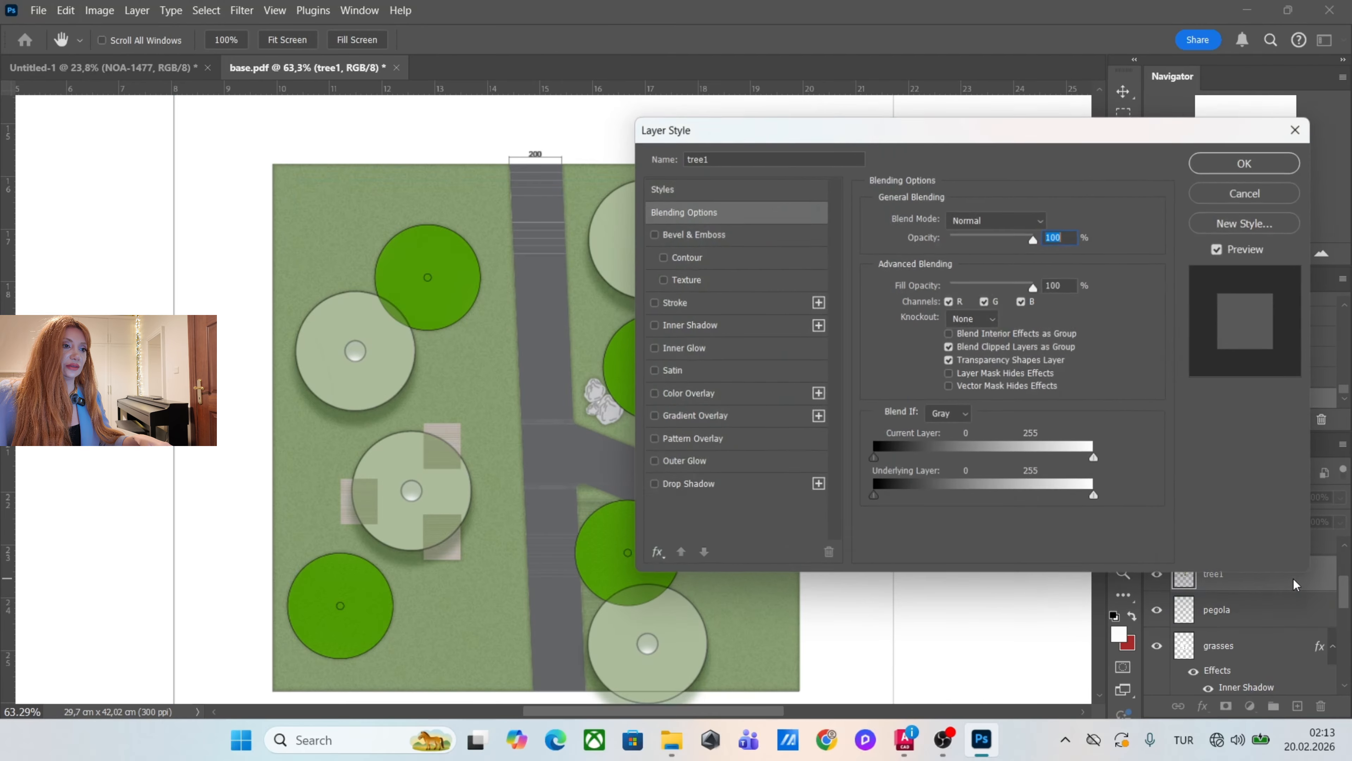
click(748, 396)
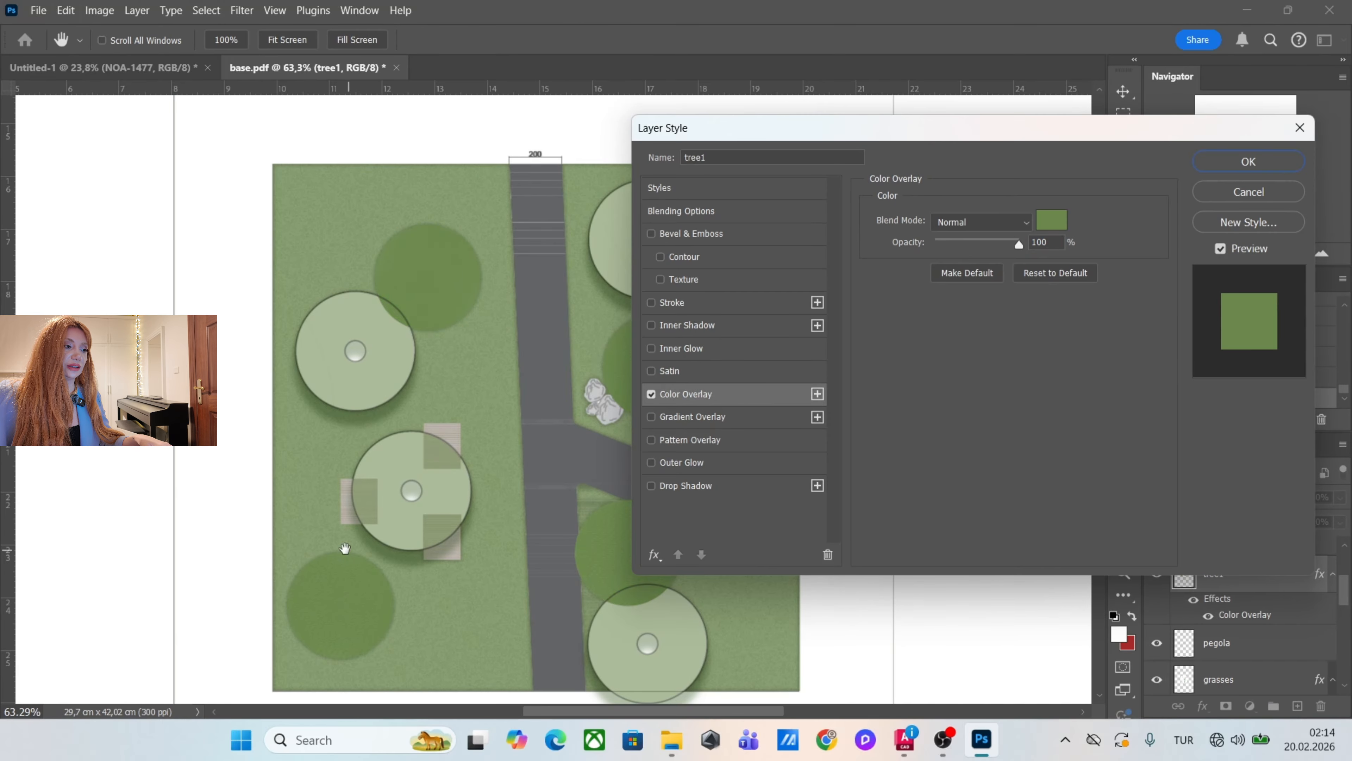
key(Return)
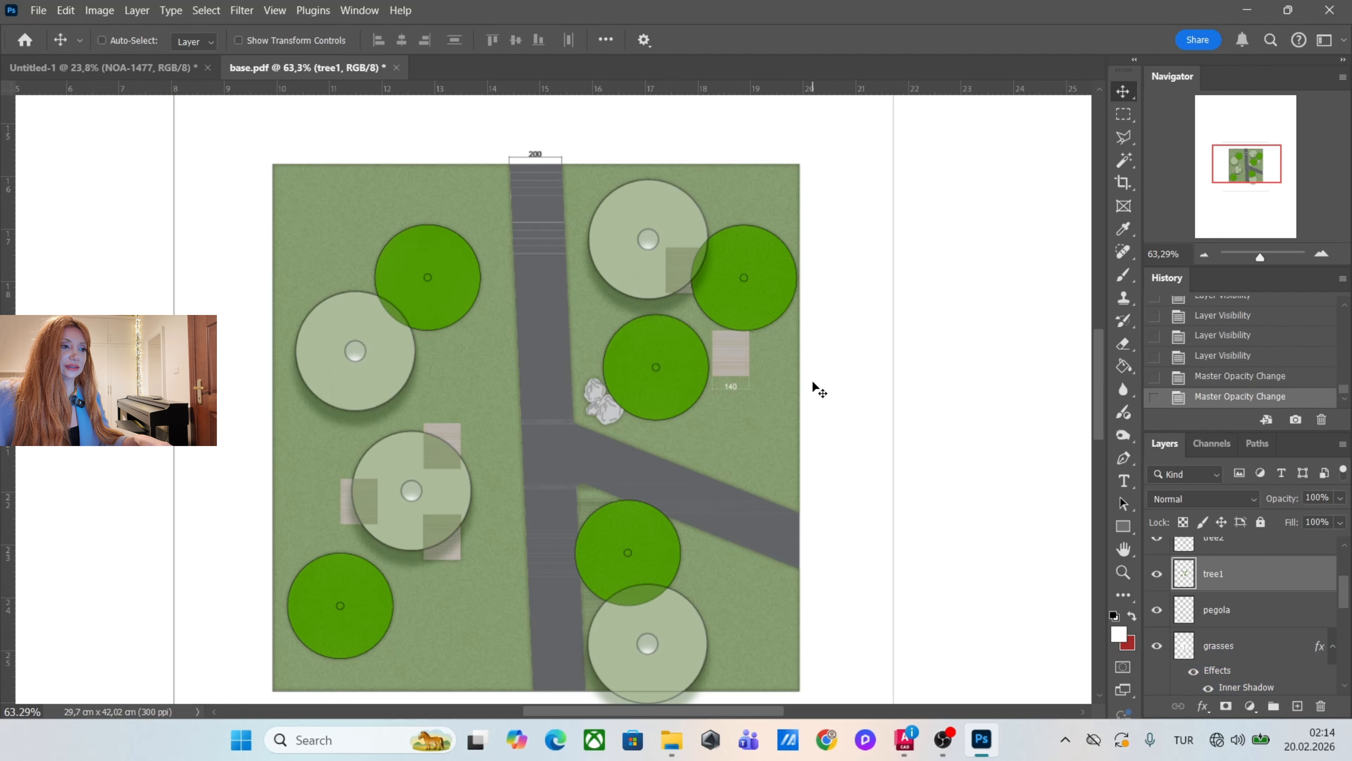
Add a dark green Multiply Drop Shadow to the tree1 layer at 66% opacity, 30 px distance, 17% spread and 21 px size.
double_click(1285, 577)
click(774, 486)
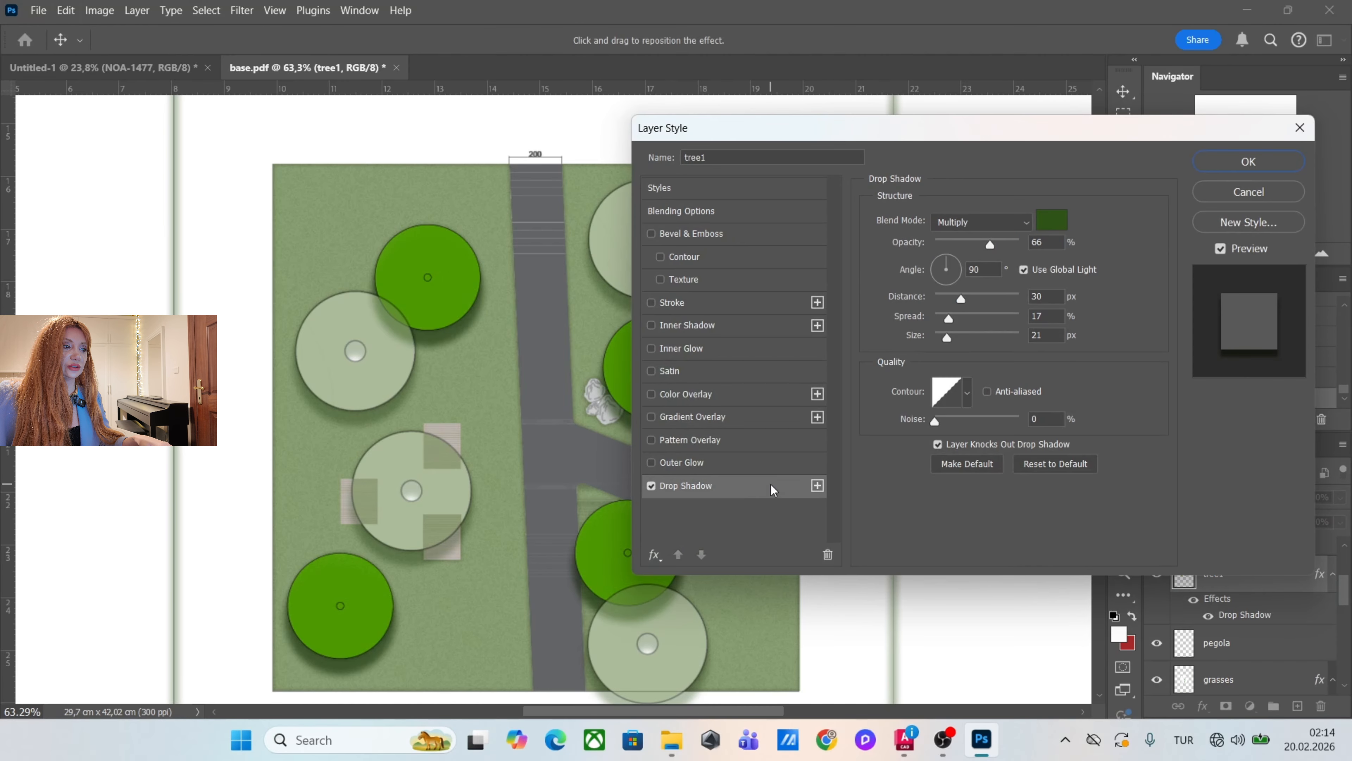
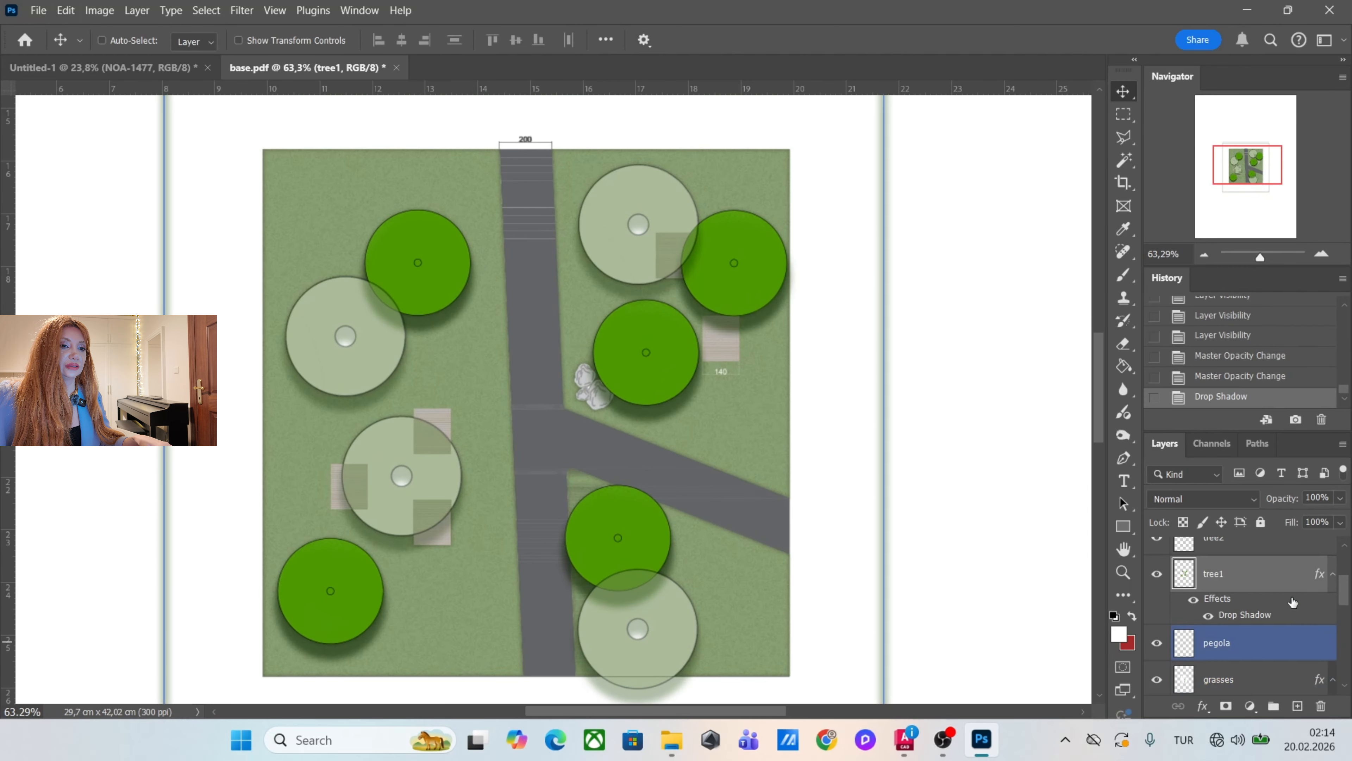
Mute the tree1 layer's green with Hue/Saturation, lowering the saturation to -58 and slightly raising the lightness.
click(100, 10)
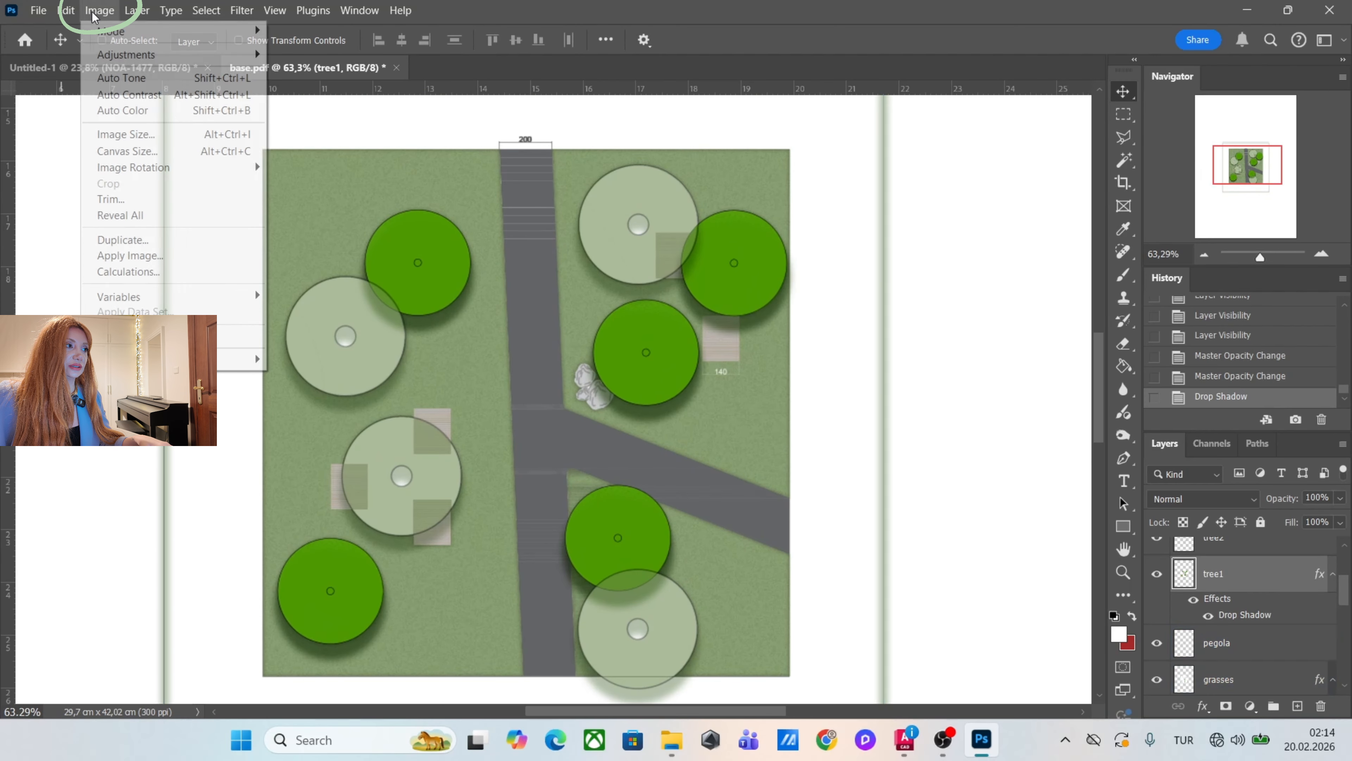
click(125, 55)
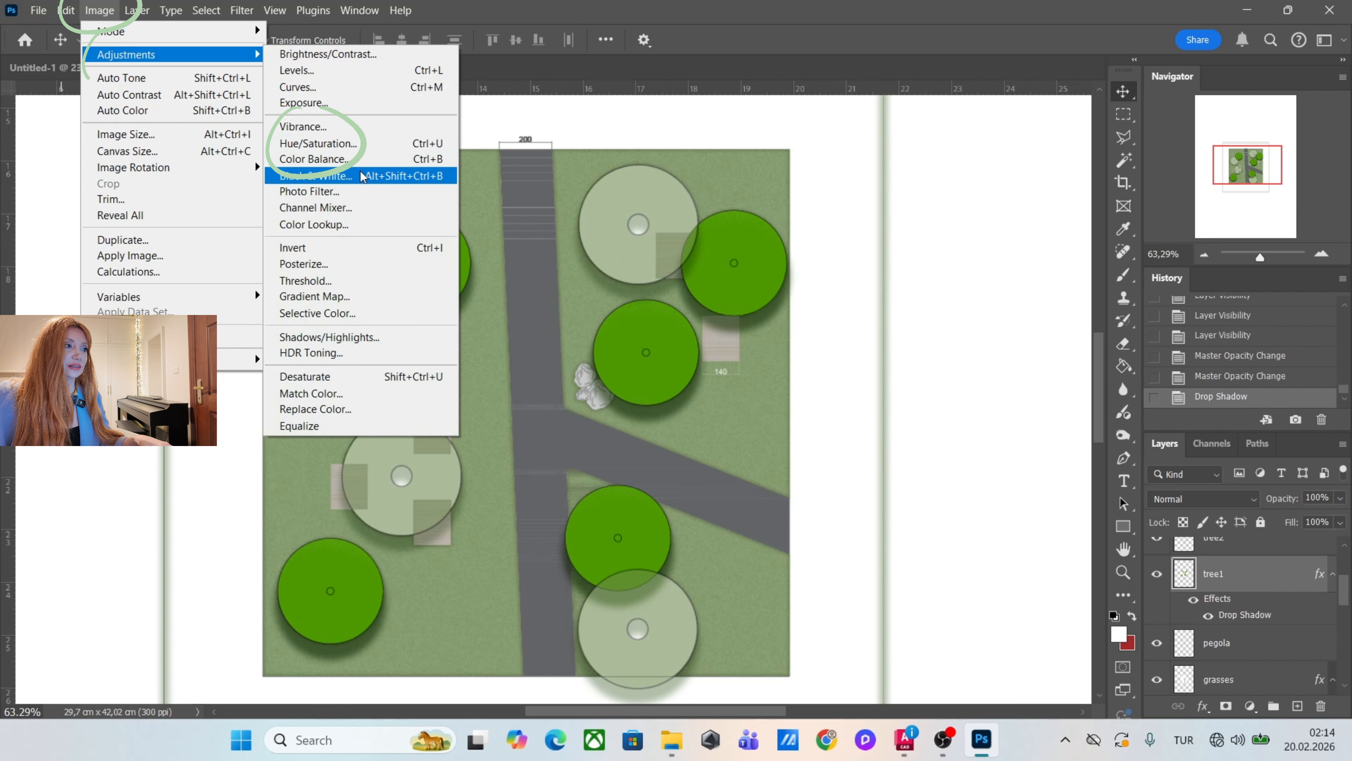
click(348, 143)
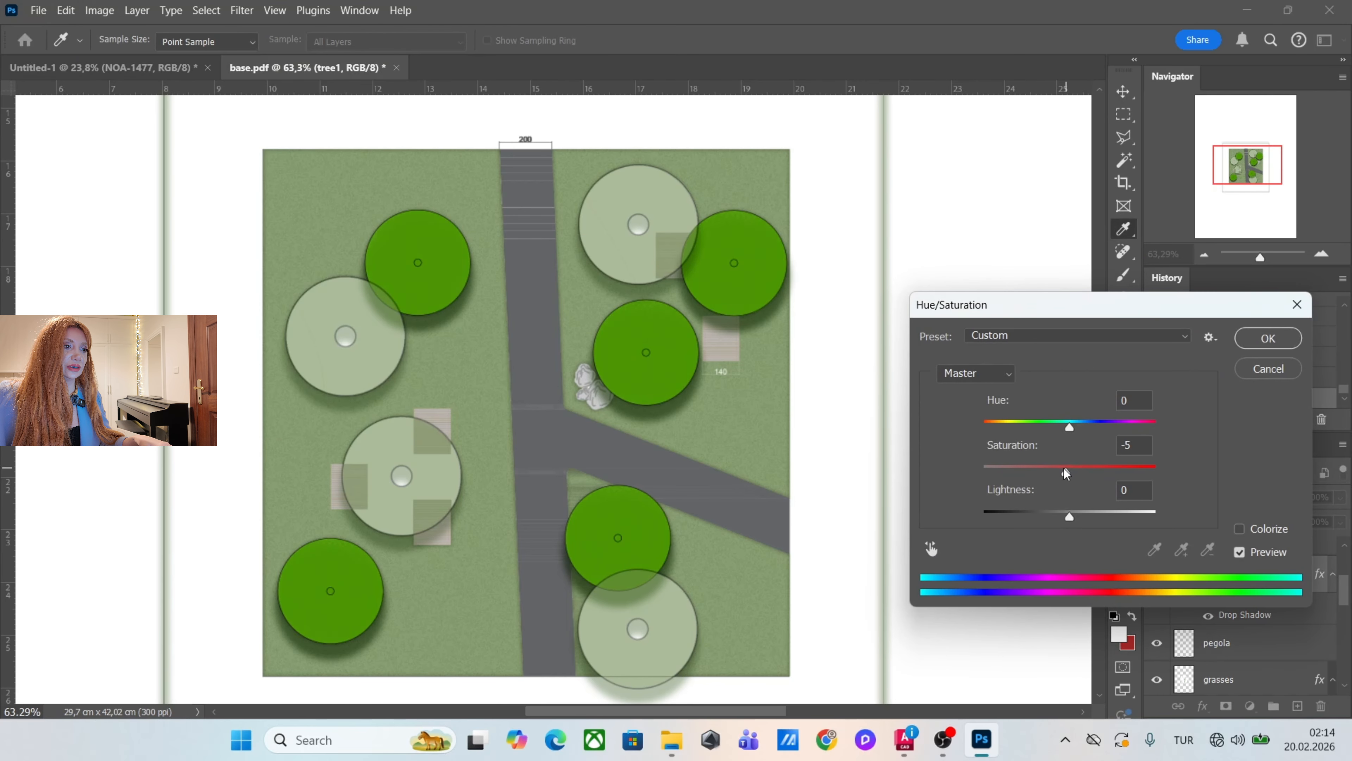
drag(1065, 473, 1021, 472)
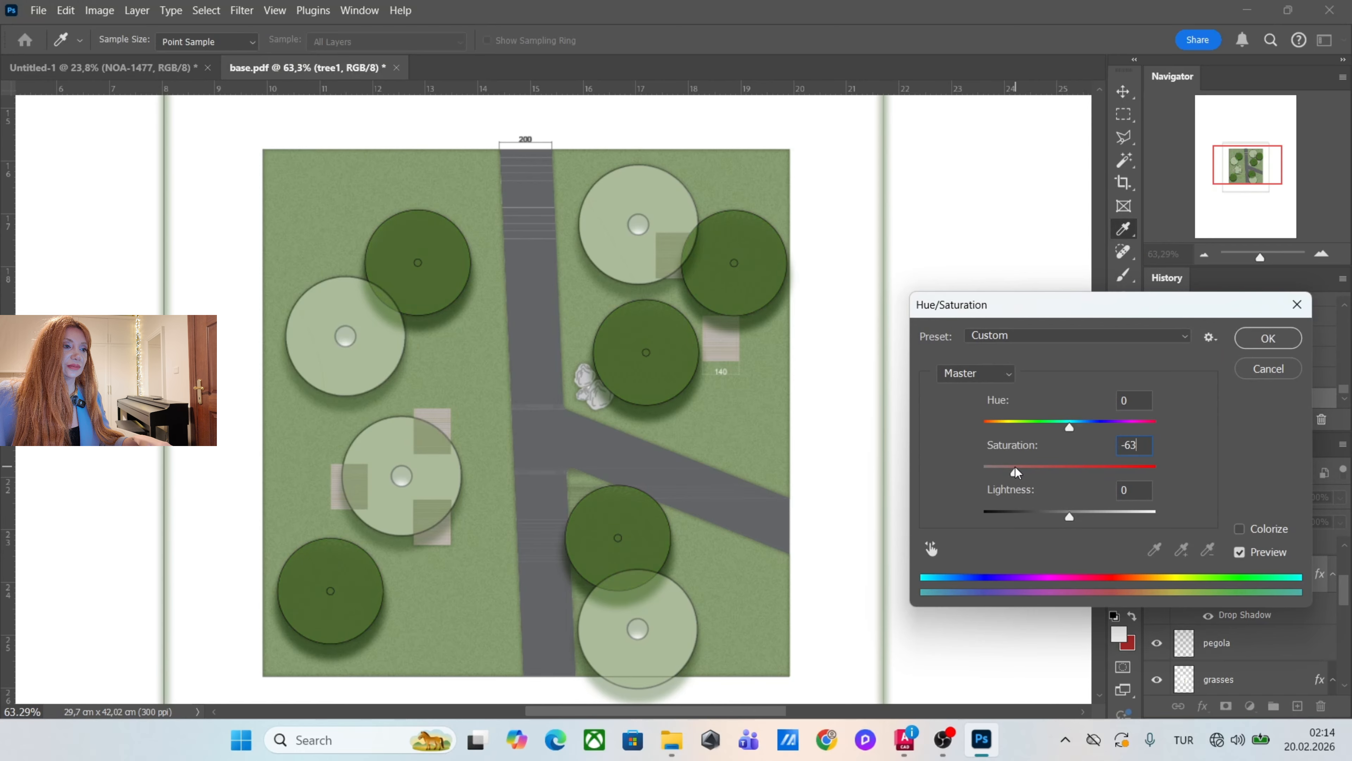
click(1074, 516)
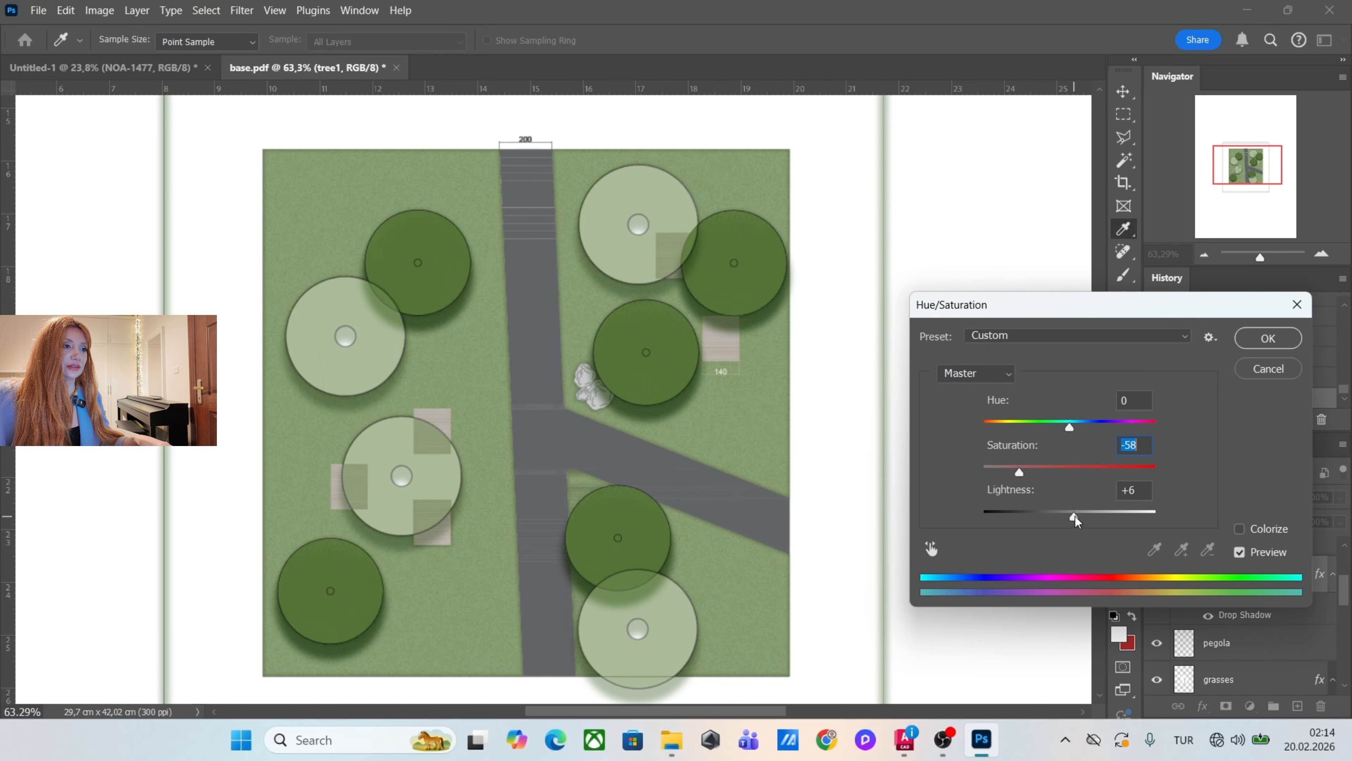
drag(1080, 521, 1075, 520)
click(1269, 338)
Lower the tree1 layer's opacity to 87%.
key(v)
click(1340, 498)
mouse_move(1339, 517)
mouse_down()
mouse_move(1315, 518)
mouse_move(1329, 520)
mouse_up()
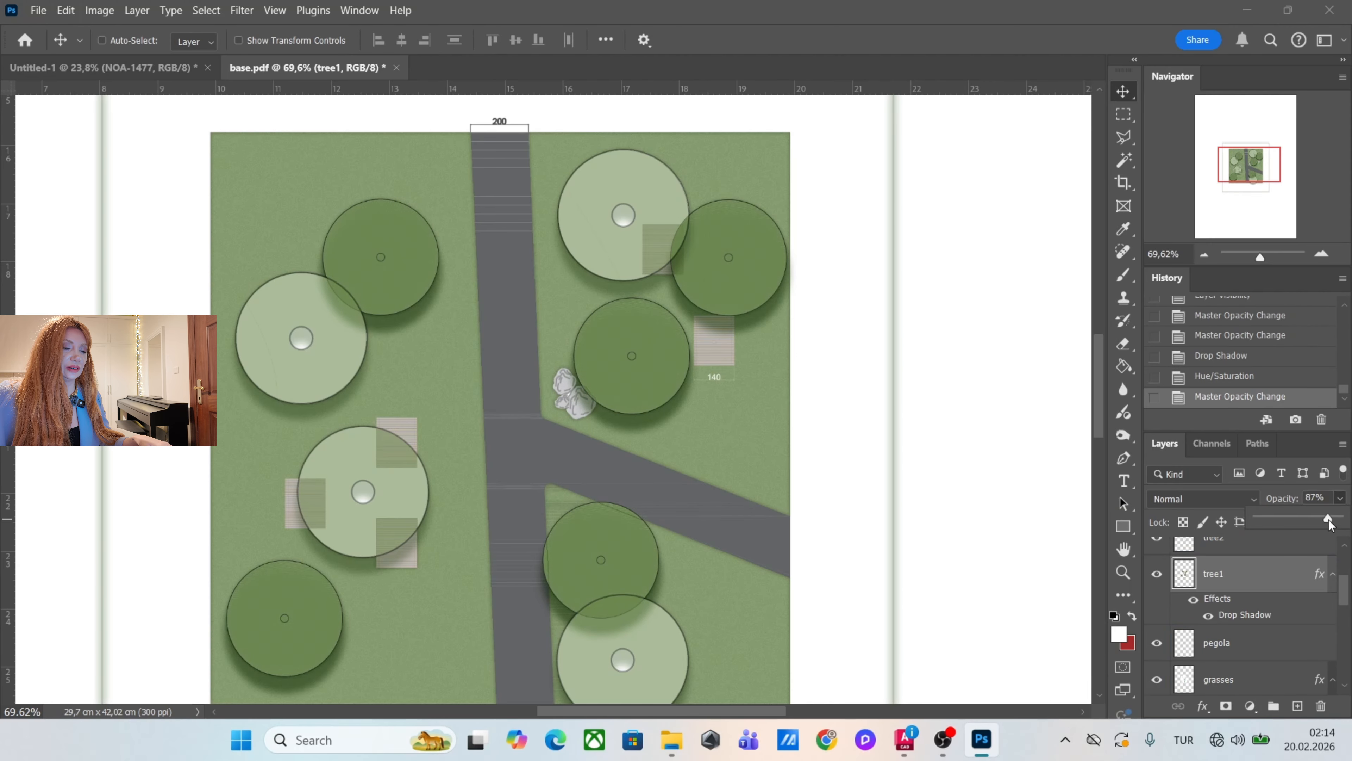
Add a dark green Multiply Drop Shadow to the pegola layer at 66% opacity, 17% spread and 21 px size, with a distance shorter than 30 px.
click(1277, 639)
scroll(672, 384, up, 2)
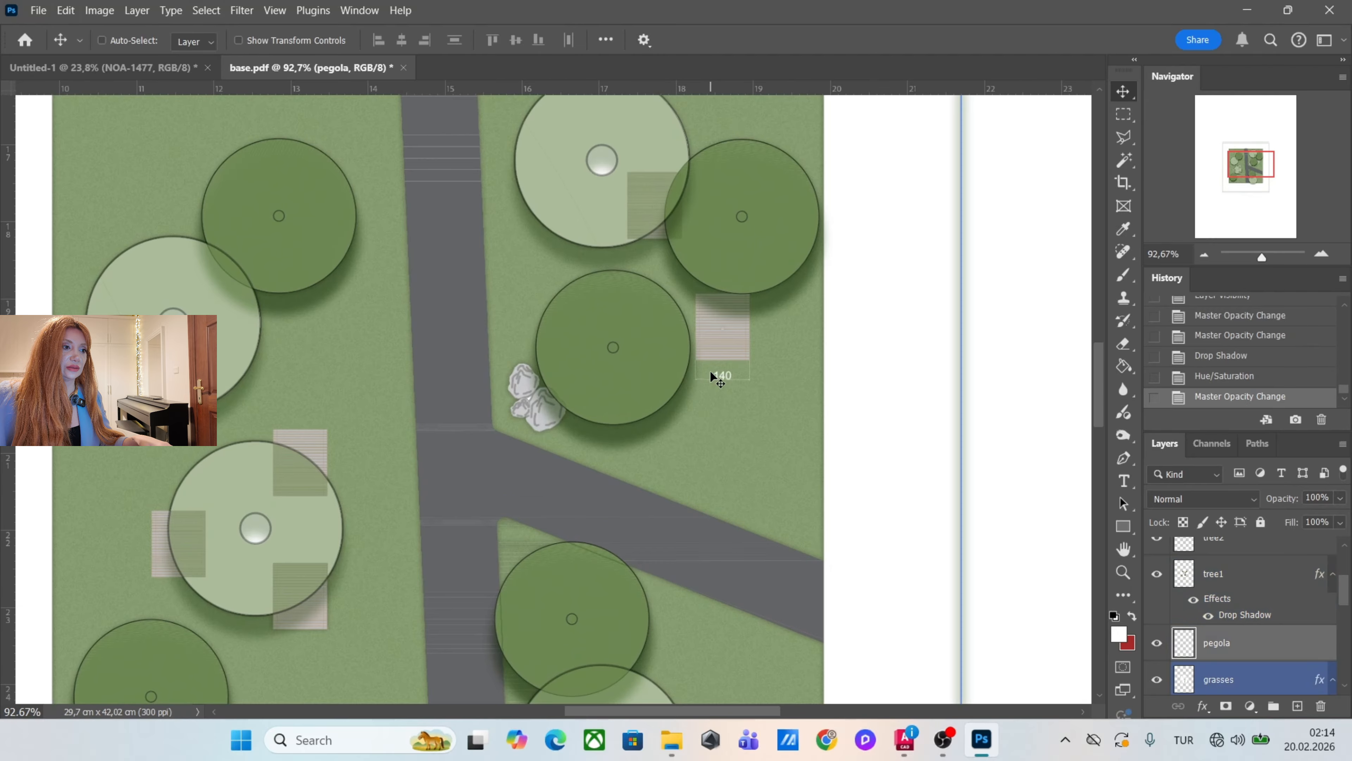
scroll(715, 377, down, 2)
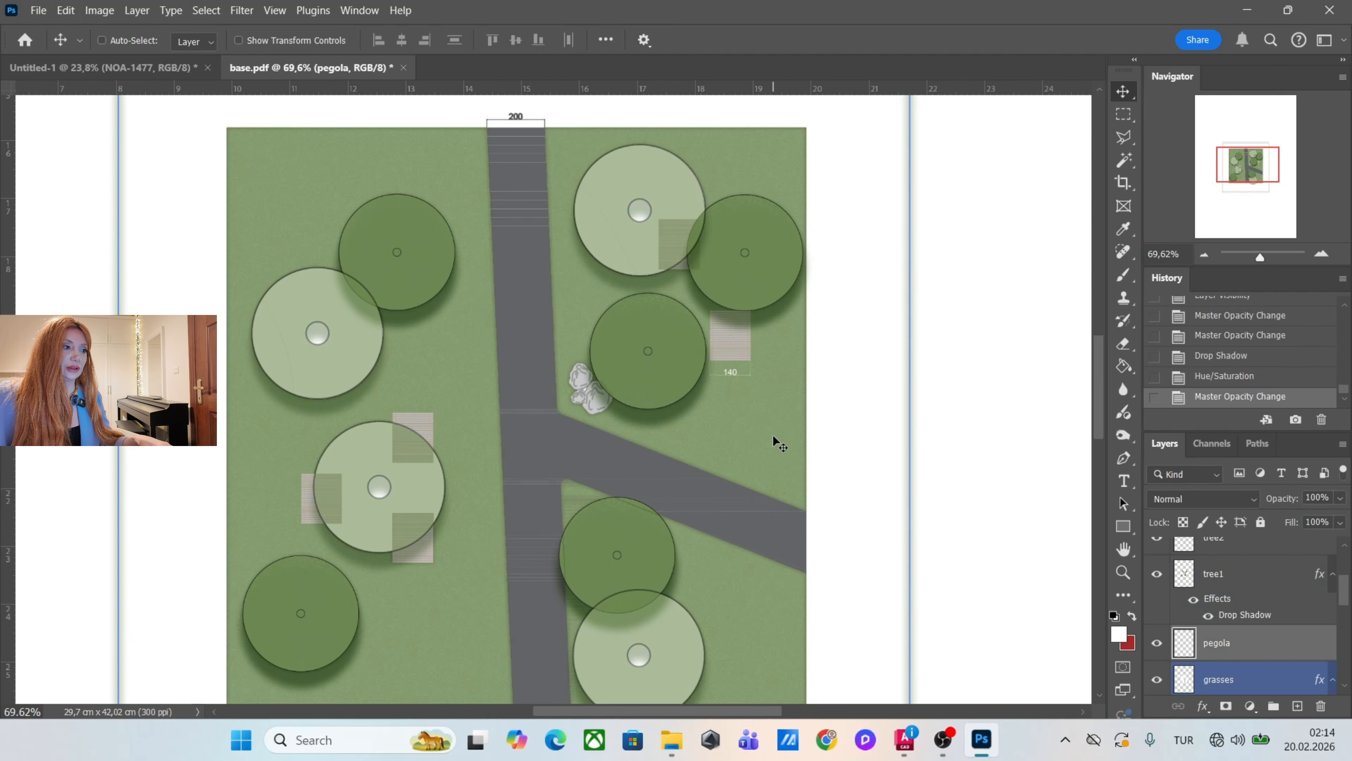
double_click(1290, 644)
click(784, 491)
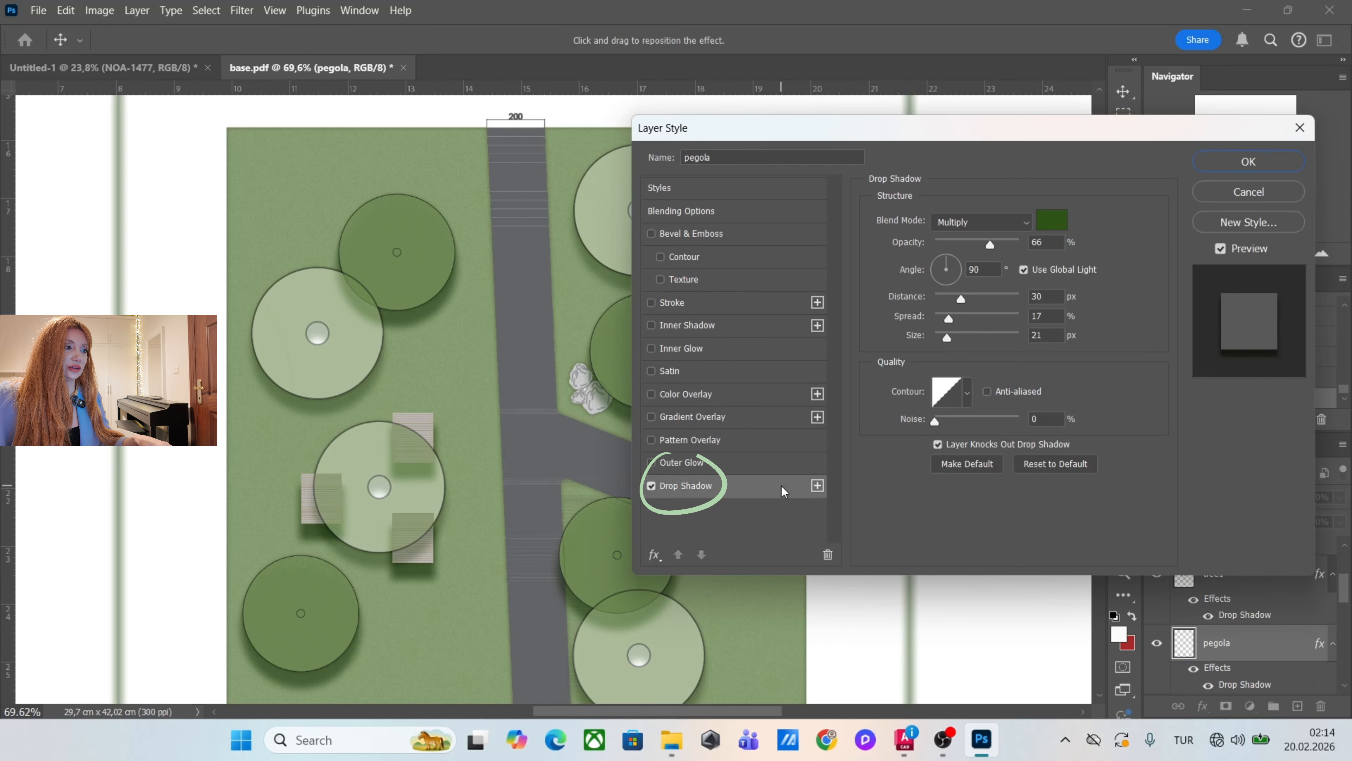
drag(954, 298, 949, 299)
click(1249, 161)
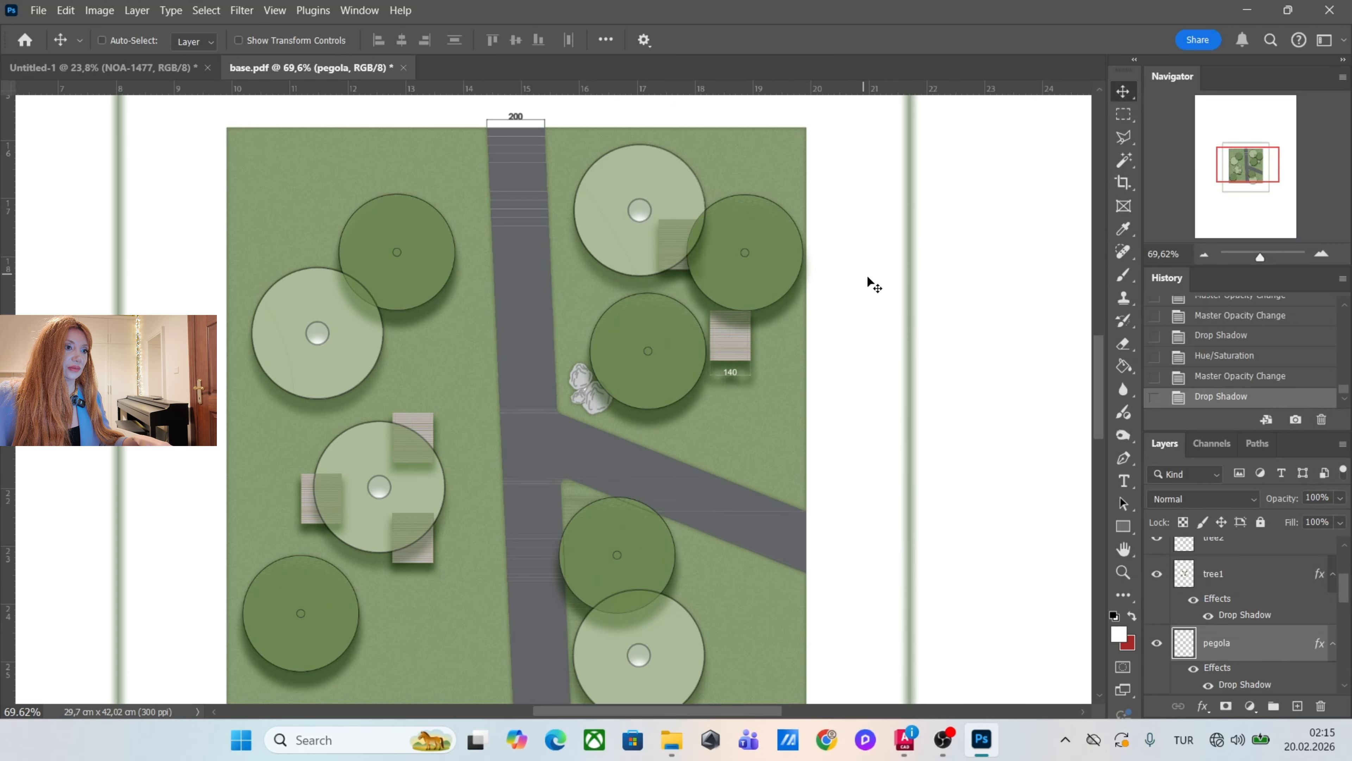
Shift the pegola layer's midtones toward yellow with Color Balance to give the decks a warm wood tone.
click(85, 9)
mouse_move(160, 54)
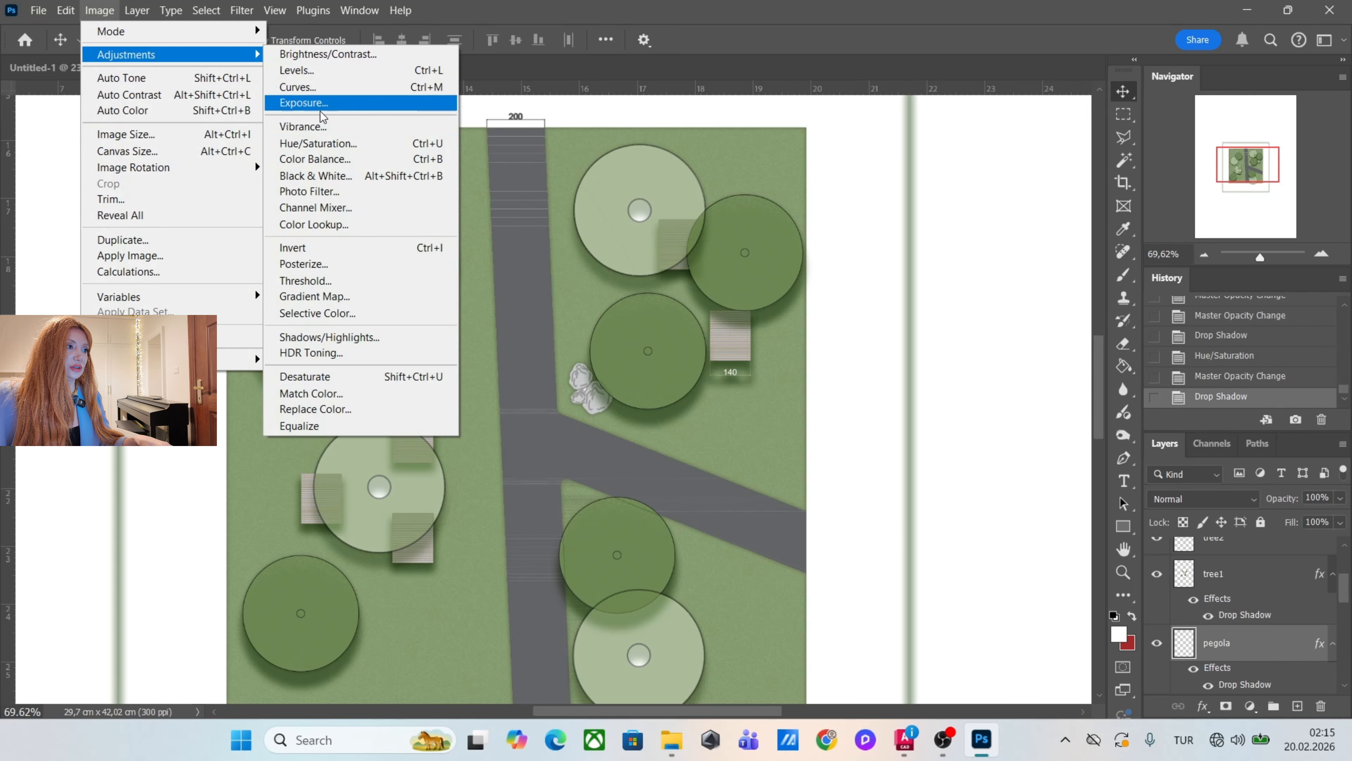
click(327, 159)
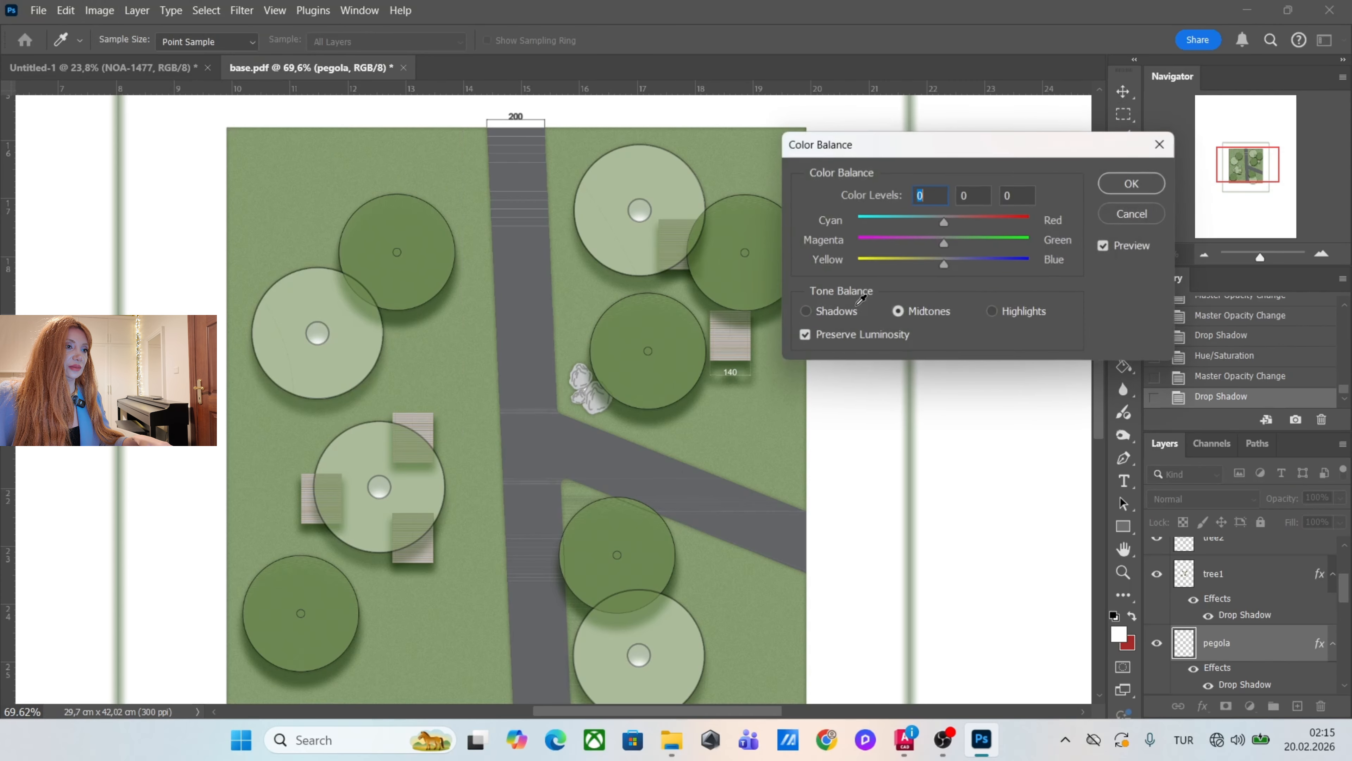
drag(1001, 148, 1095, 135)
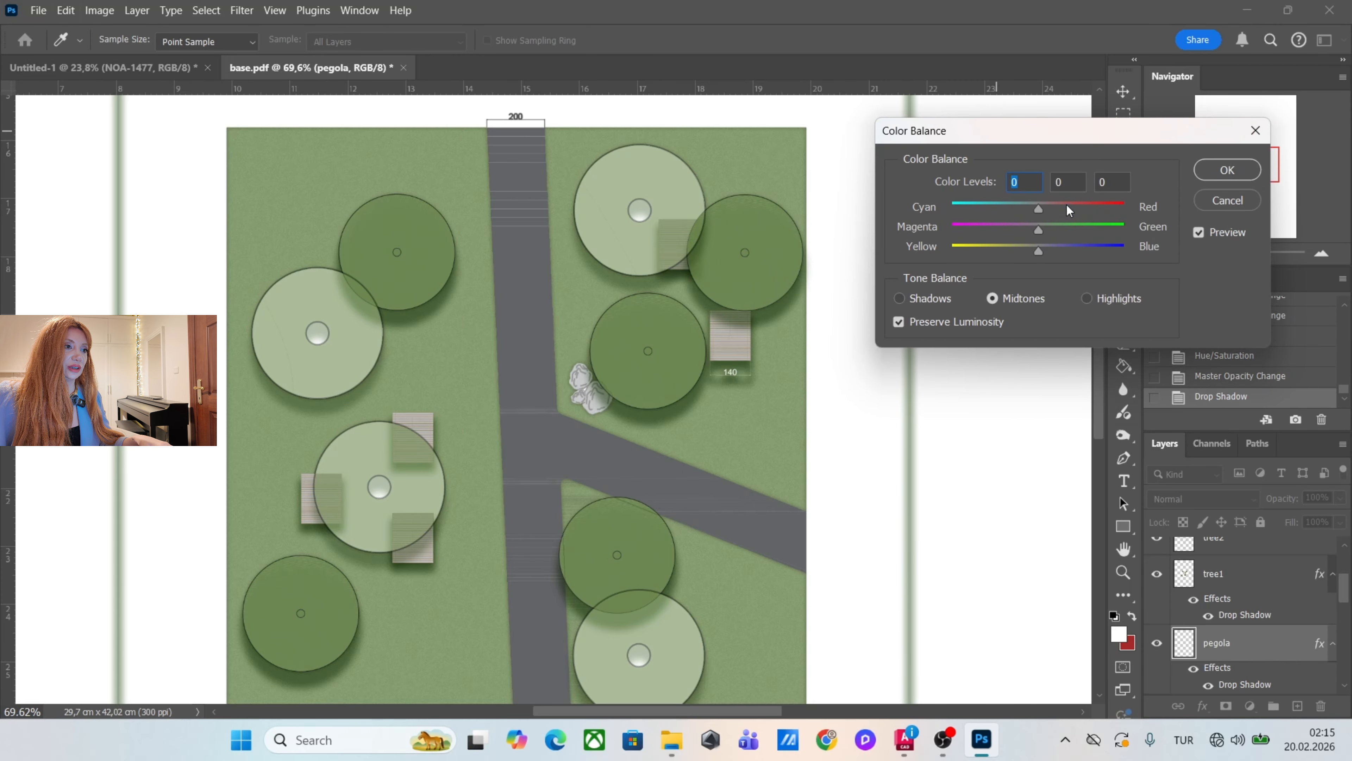
drag(1038, 249, 998, 250)
click(1227, 170)
scroll(639, 373, down, 3)
scroll(687, 352, up, 6)
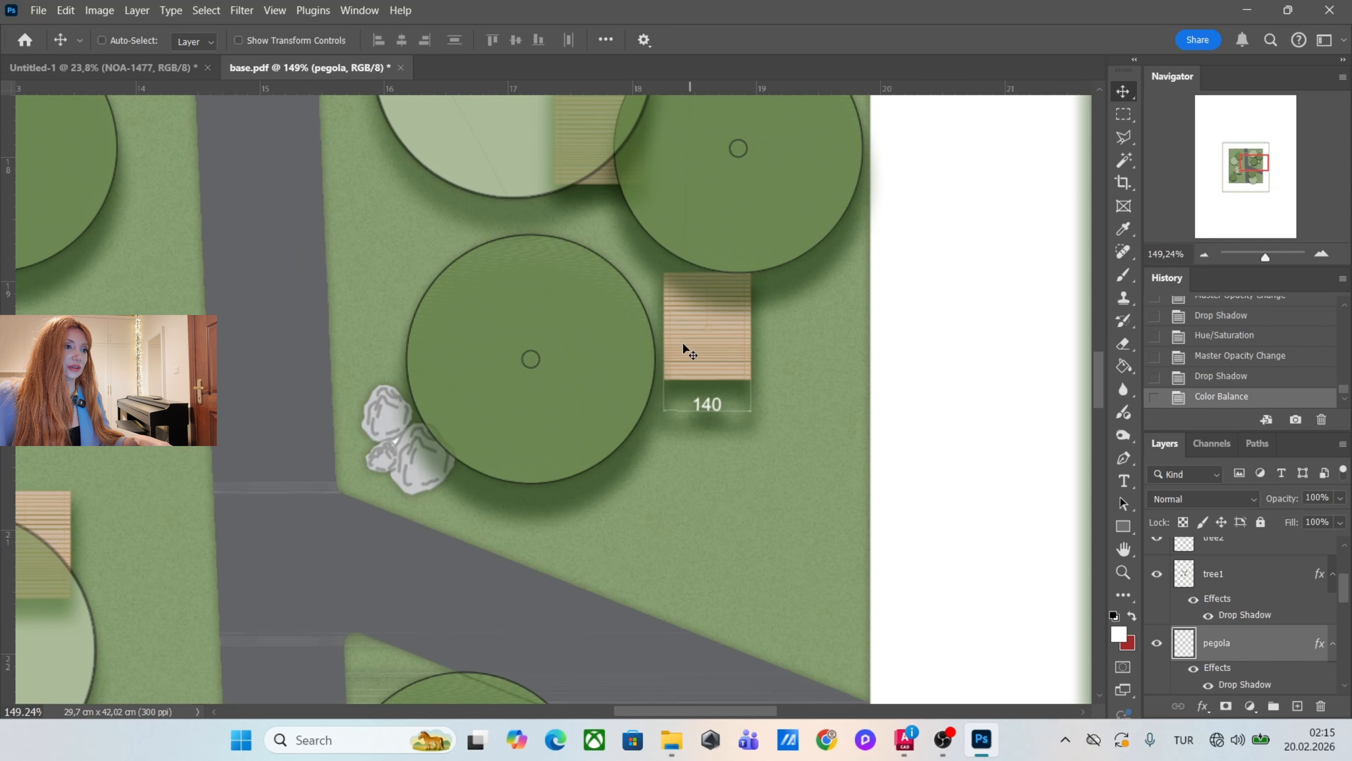
scroll(687, 351, down, 4)
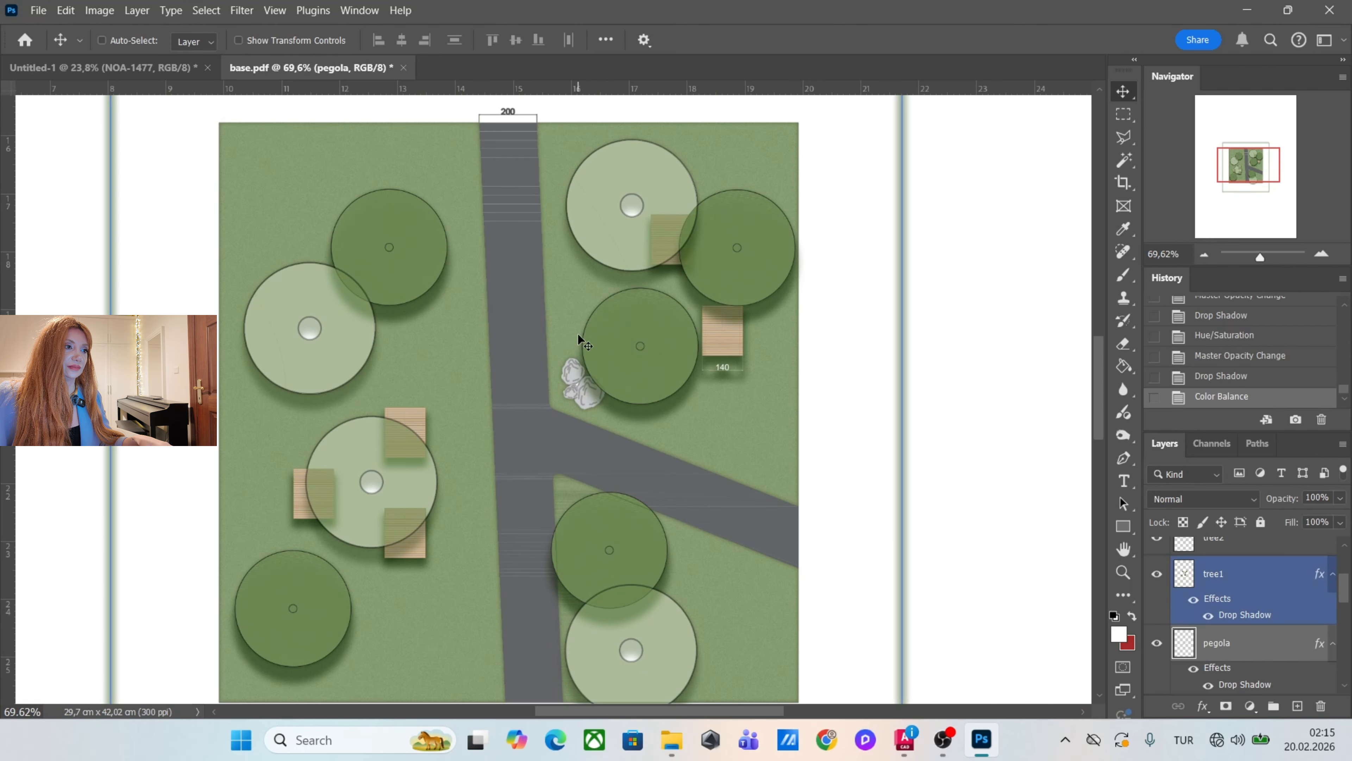
Select the path solid layer, fill its selected area with the white foreground colour using the Paint Bucket, and deselect.
right_click(522, 326)
click(538, 335)
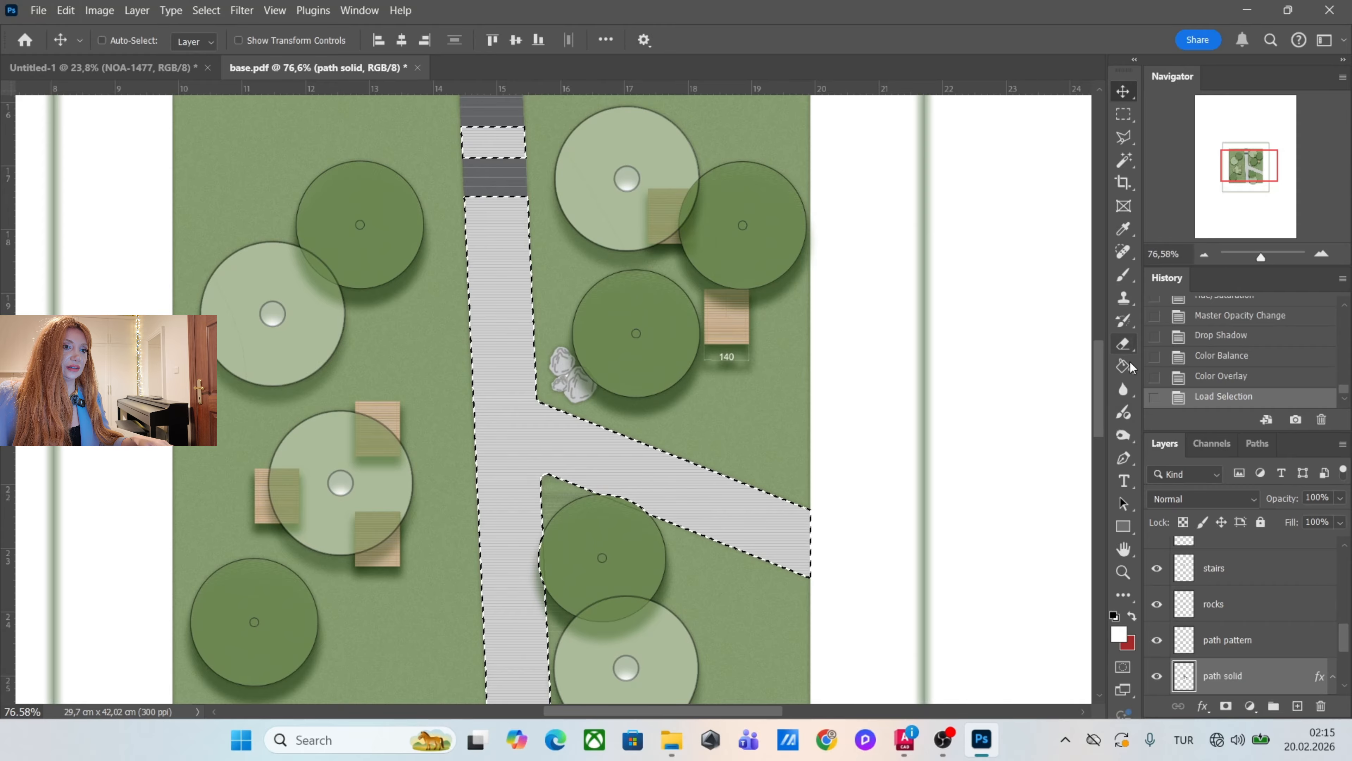
click(1125, 367)
click(692, 479)
click(692, 479)
click(692, 479)
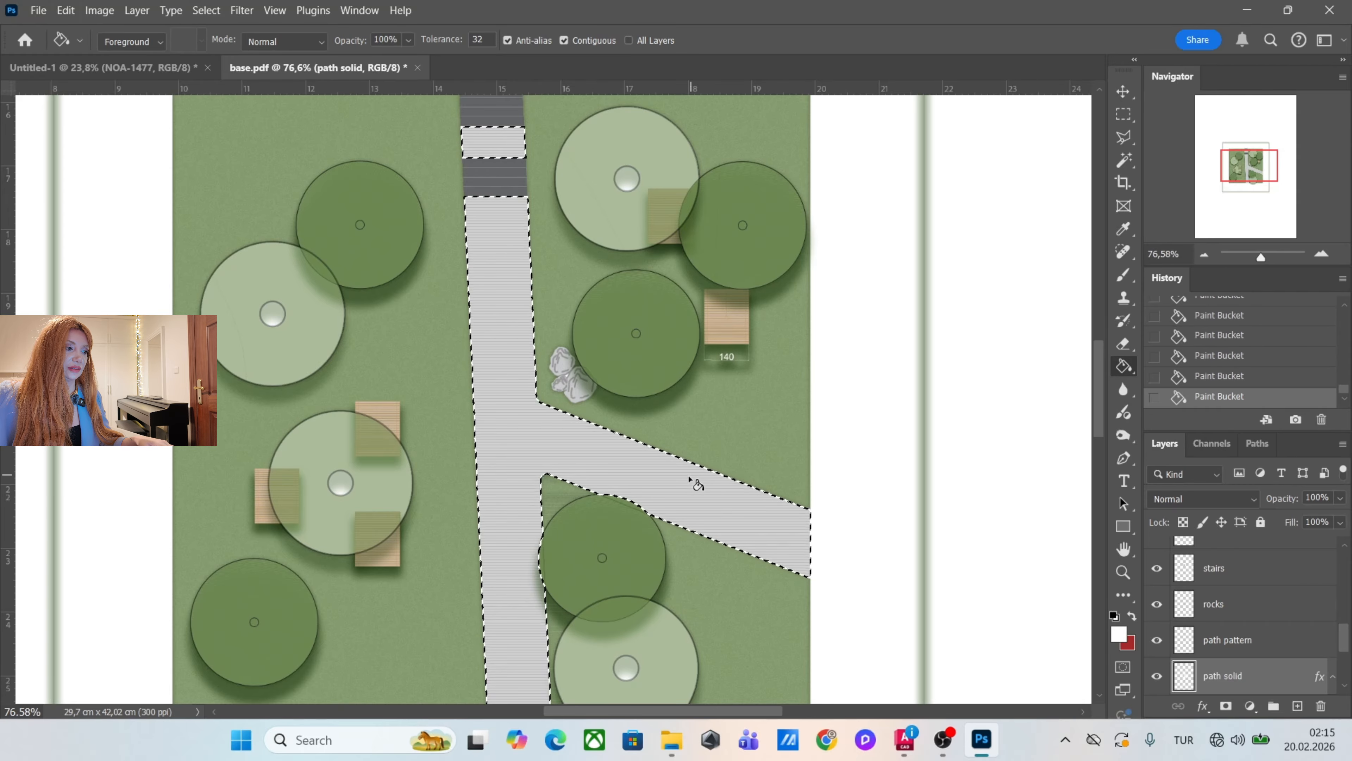
key(ctrl+d)
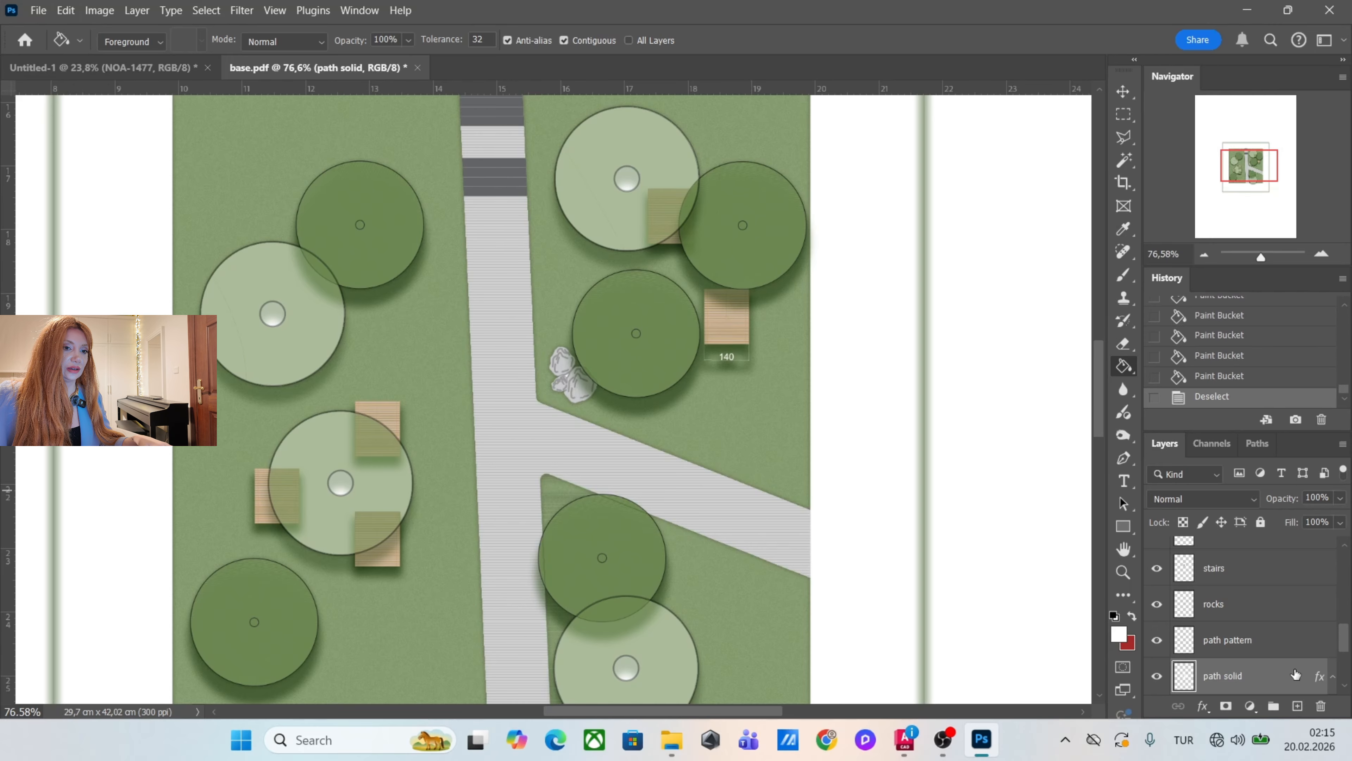
Add a Multiply Inner Shadow to the path solid layer with 36% opacity, 0 px distance, 10% choke and 29 px size.
double_click(1280, 674)
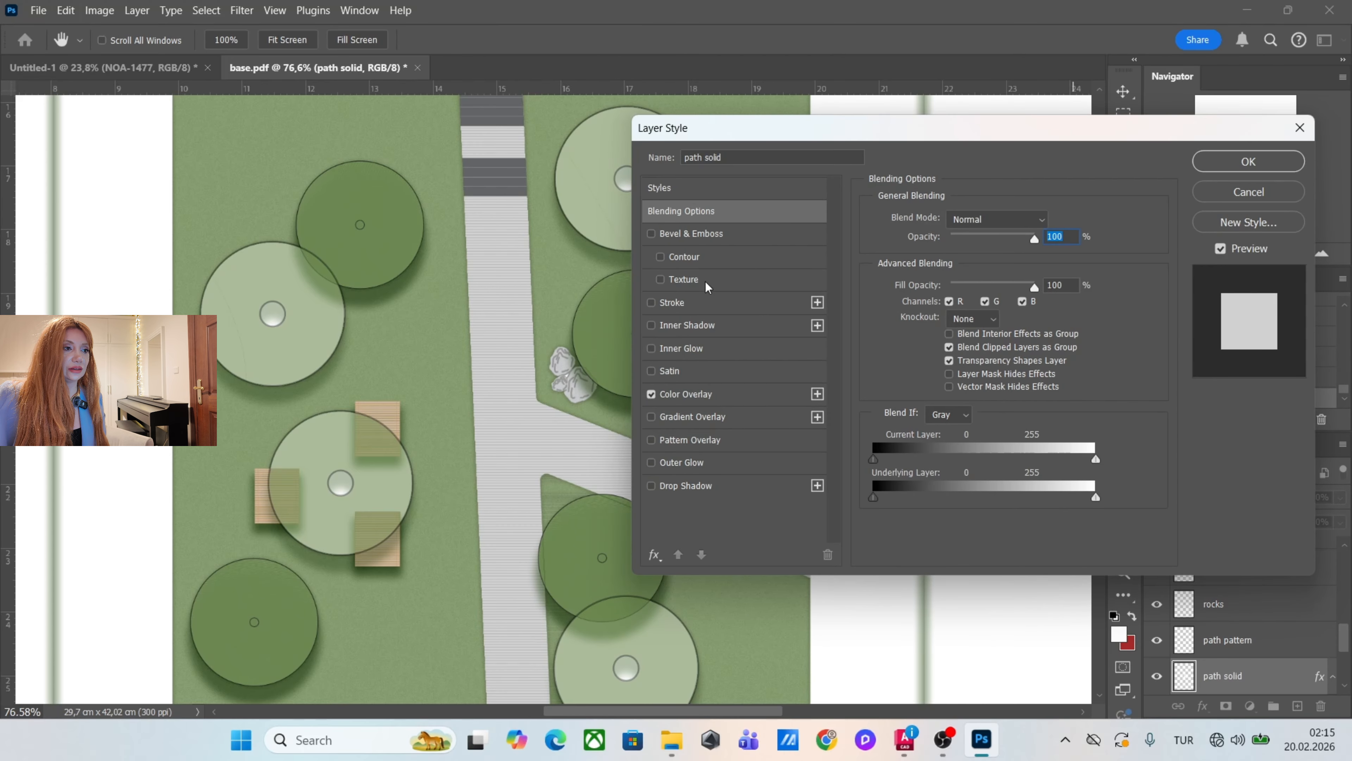
click(750, 329)
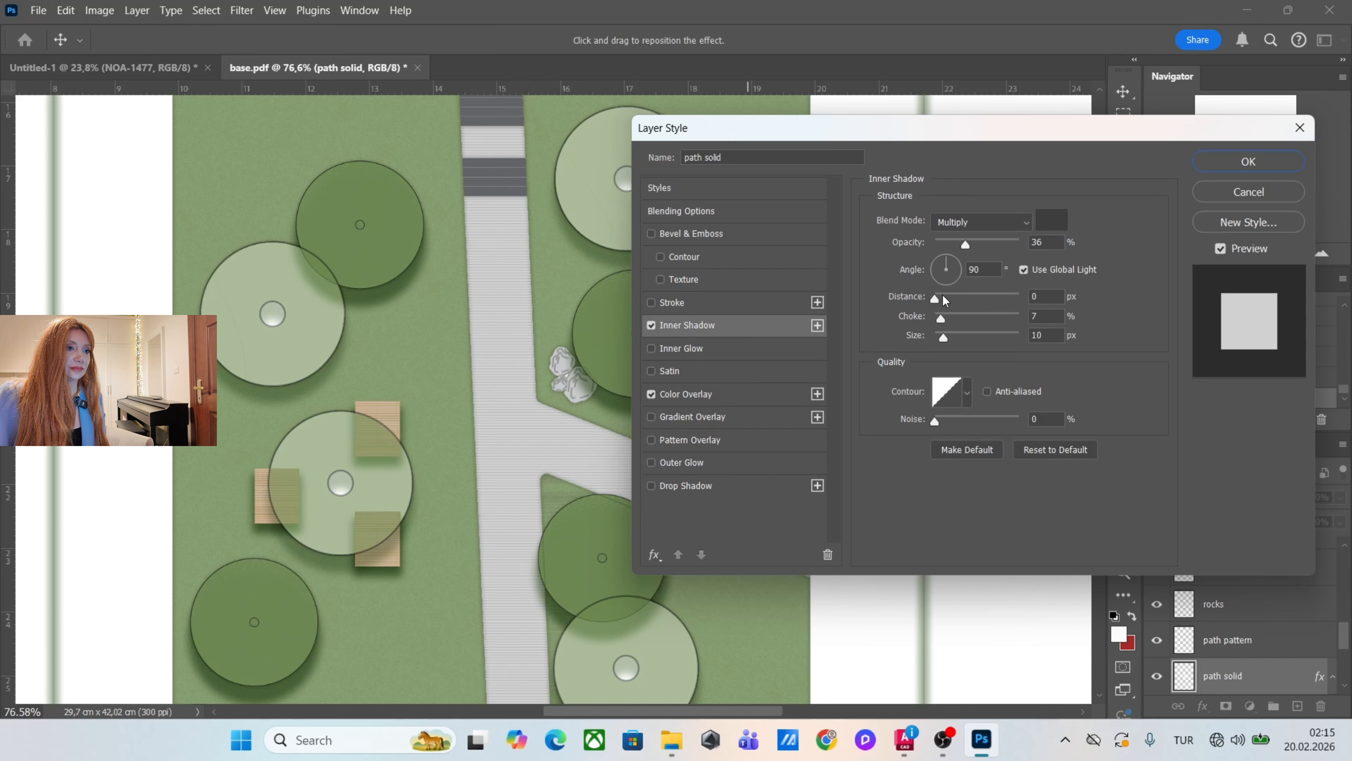
drag(943, 298, 940, 307)
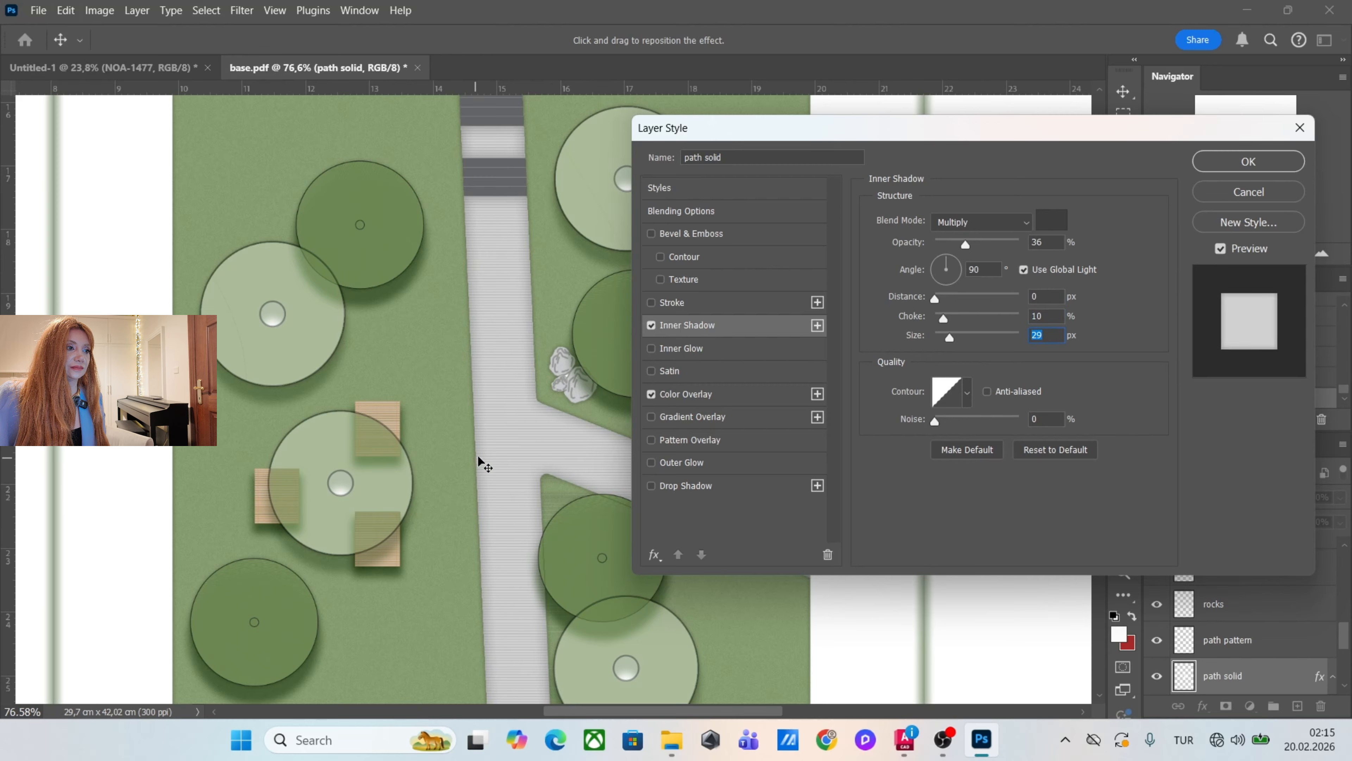
click(1276, 164)
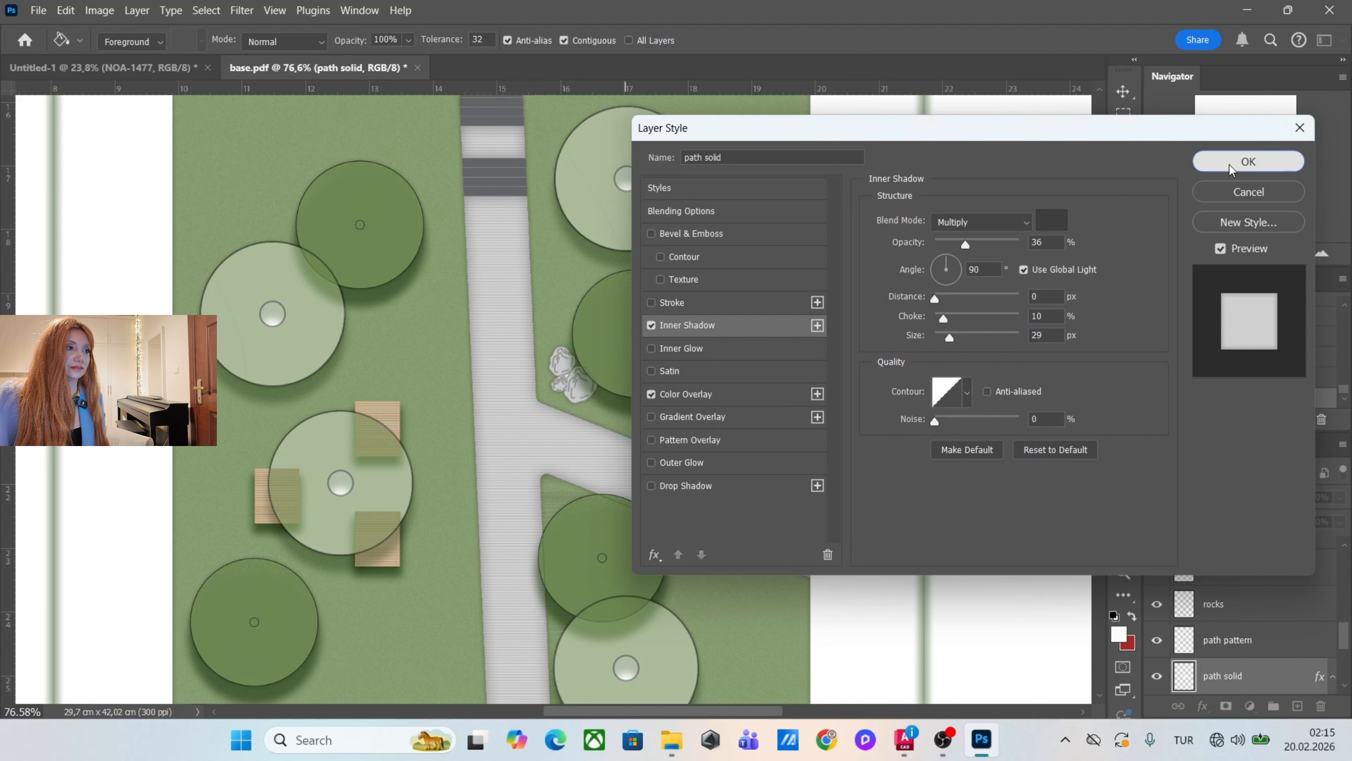
scroll(606, 395, down, 2)
scroll(577, 390, up, 3)
Give the path pattern layer a Normal Color Overlay in olive brown 8c780c at 100% opacity.
click(1123, 91)
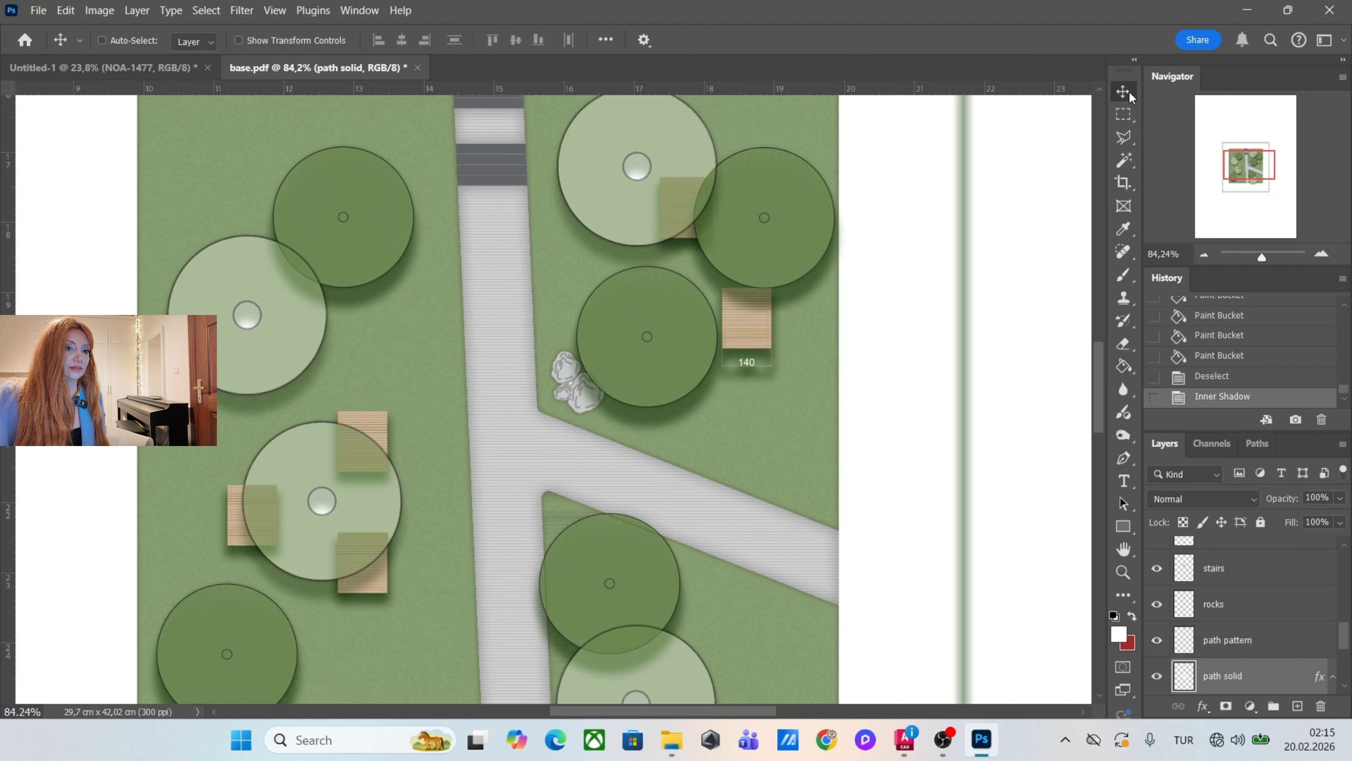
click(1283, 639)
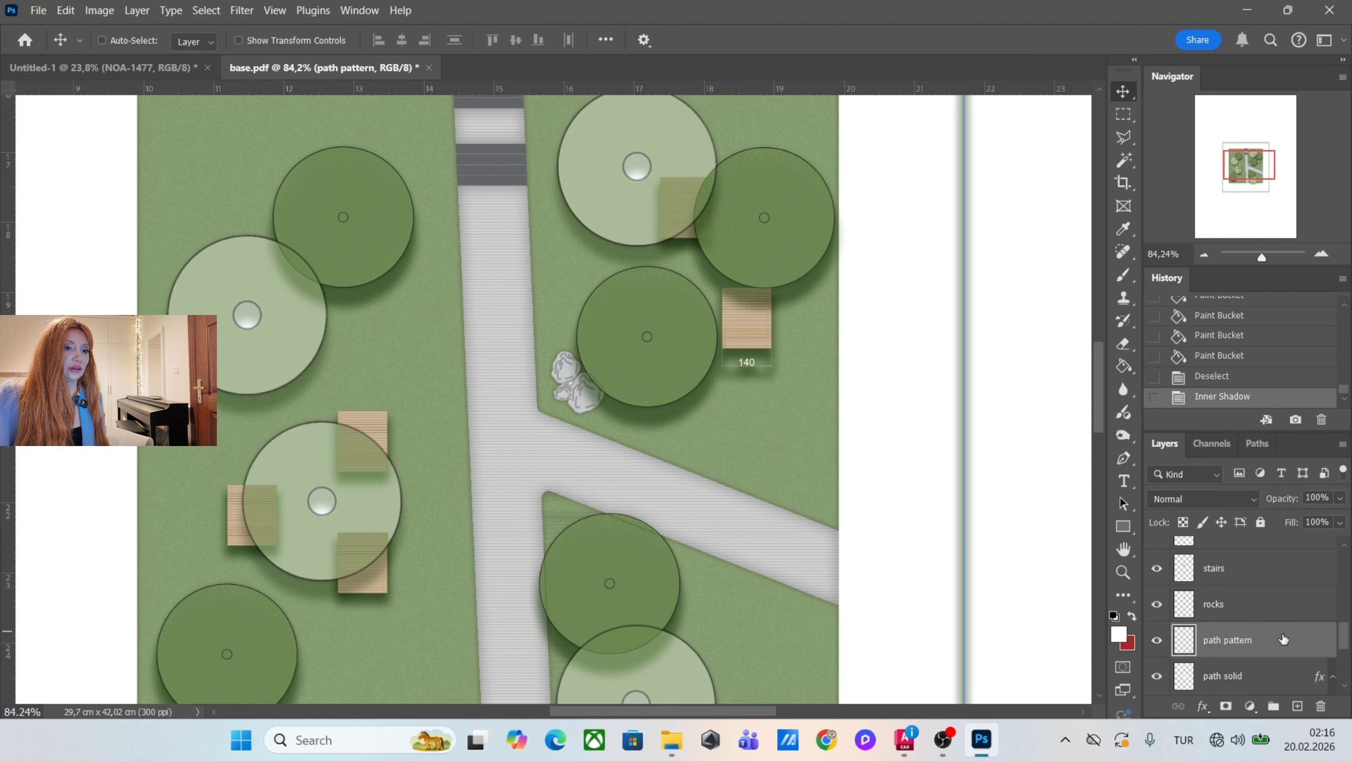
double_click(1301, 641)
click(715, 395)
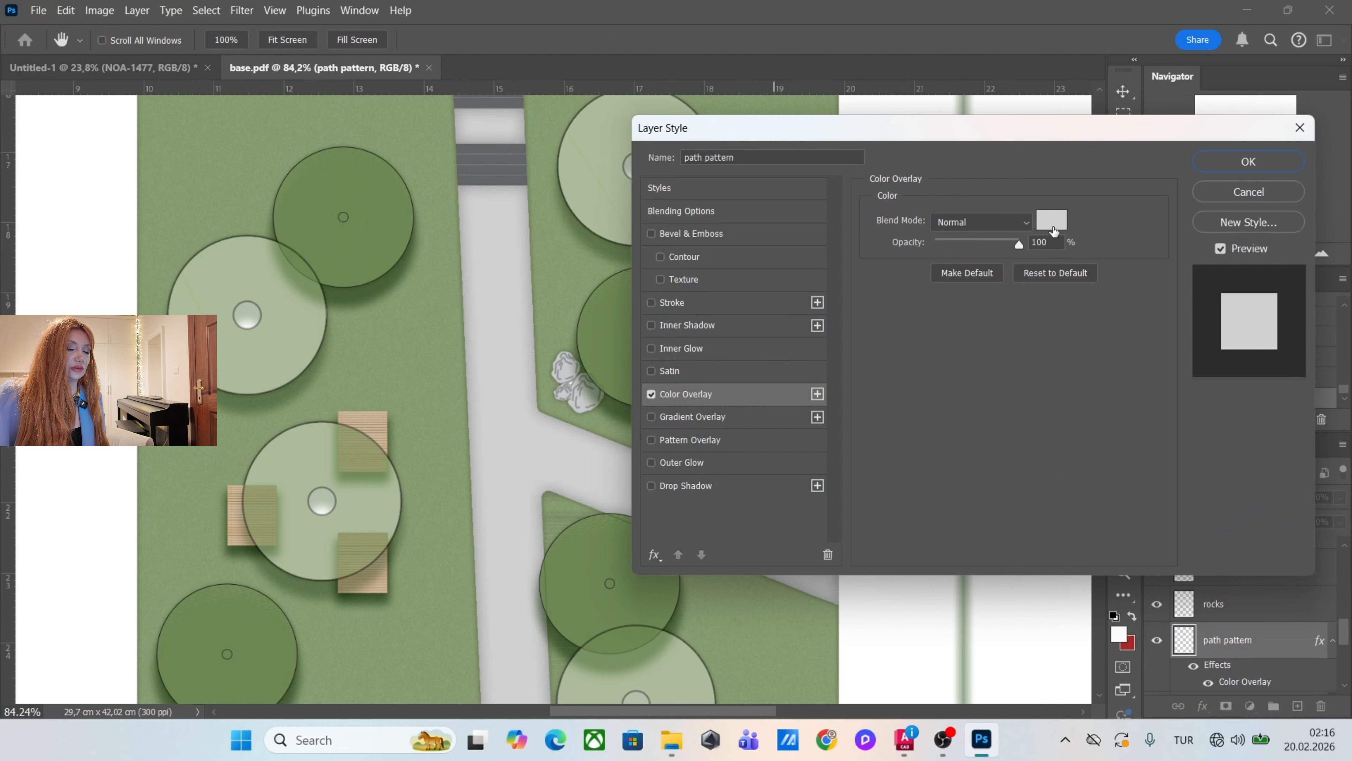
click(1051, 219)
click(1075, 478)
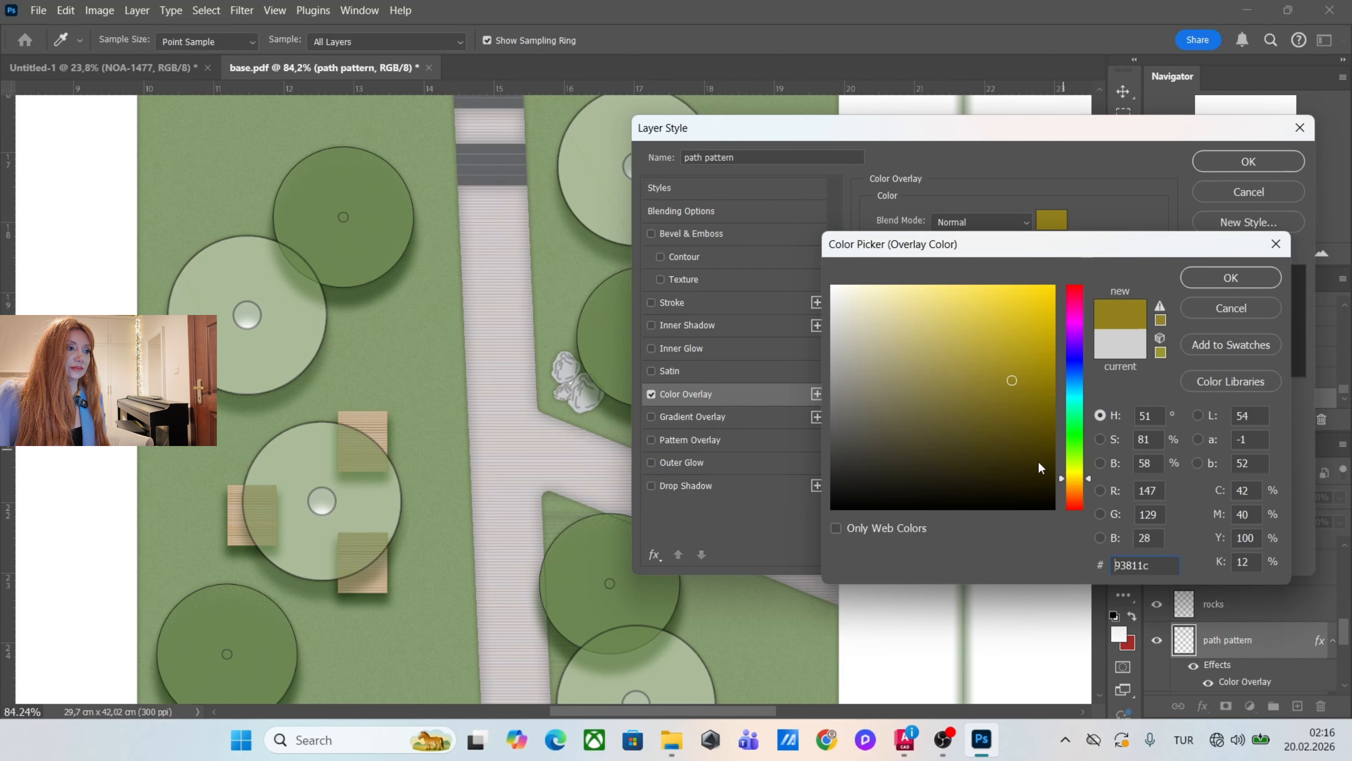
click(946, 351)
mouse_move(965, 367)
mouse_down()
mouse_move(932, 323)
mouse_move(951, 388)
mouse_move(988, 366)
mouse_move(1026, 391)
mouse_move(1019, 359)
mouse_up()
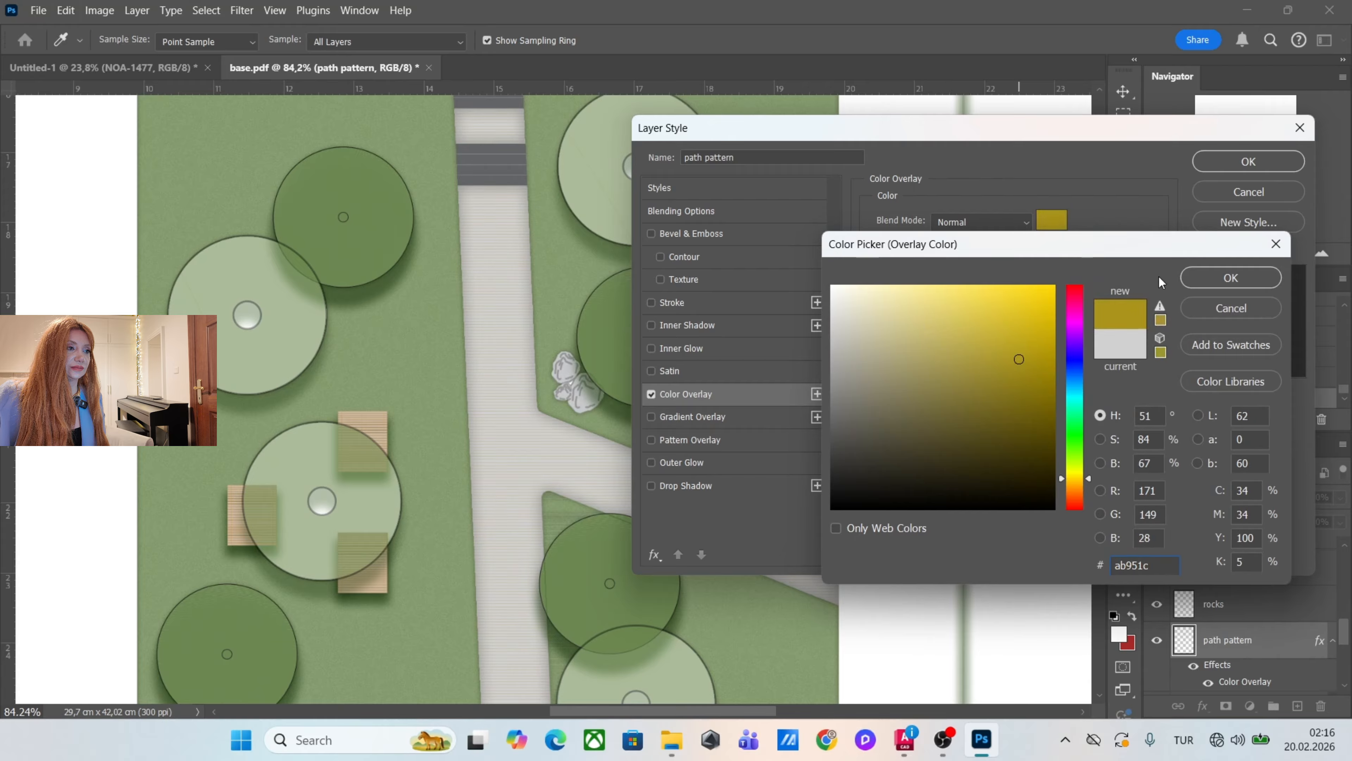
click(1016, 383)
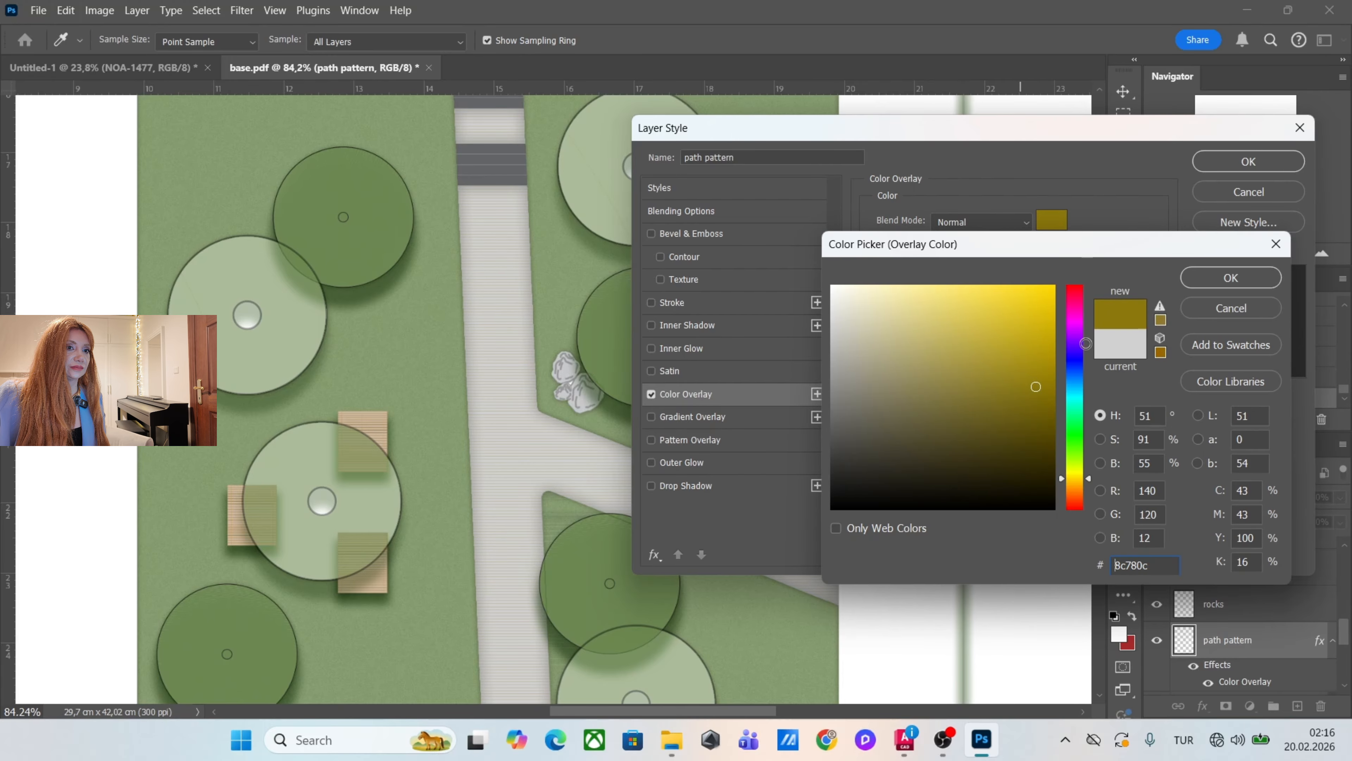
click(1232, 274)
click(1228, 163)
Outline the topmost stair tread with the Polygonal Lasso, fill it with the red background colour on a new layer, and deselect.
scroll(692, 421, down, 5)
scroll(596, 269, up, 9)
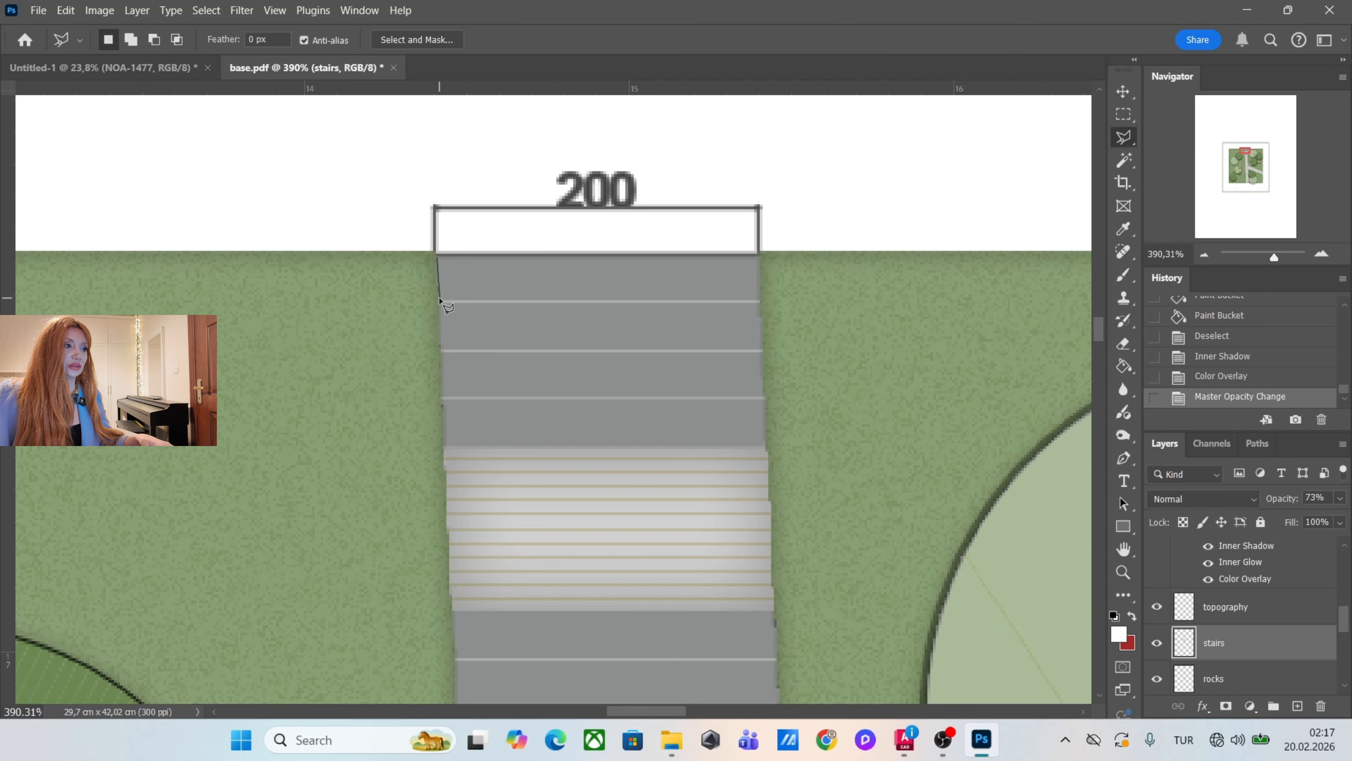
click(441, 302)
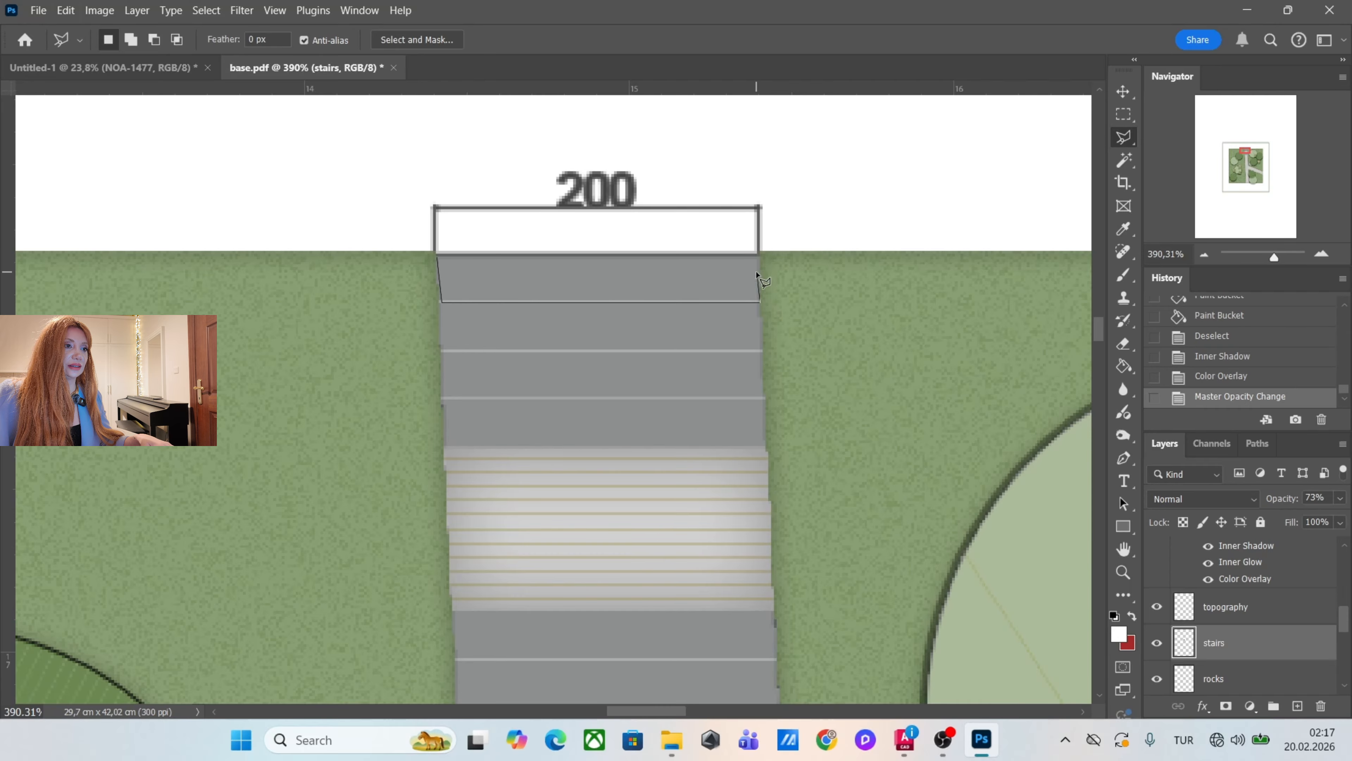
click(437, 257)
click(1297, 706)
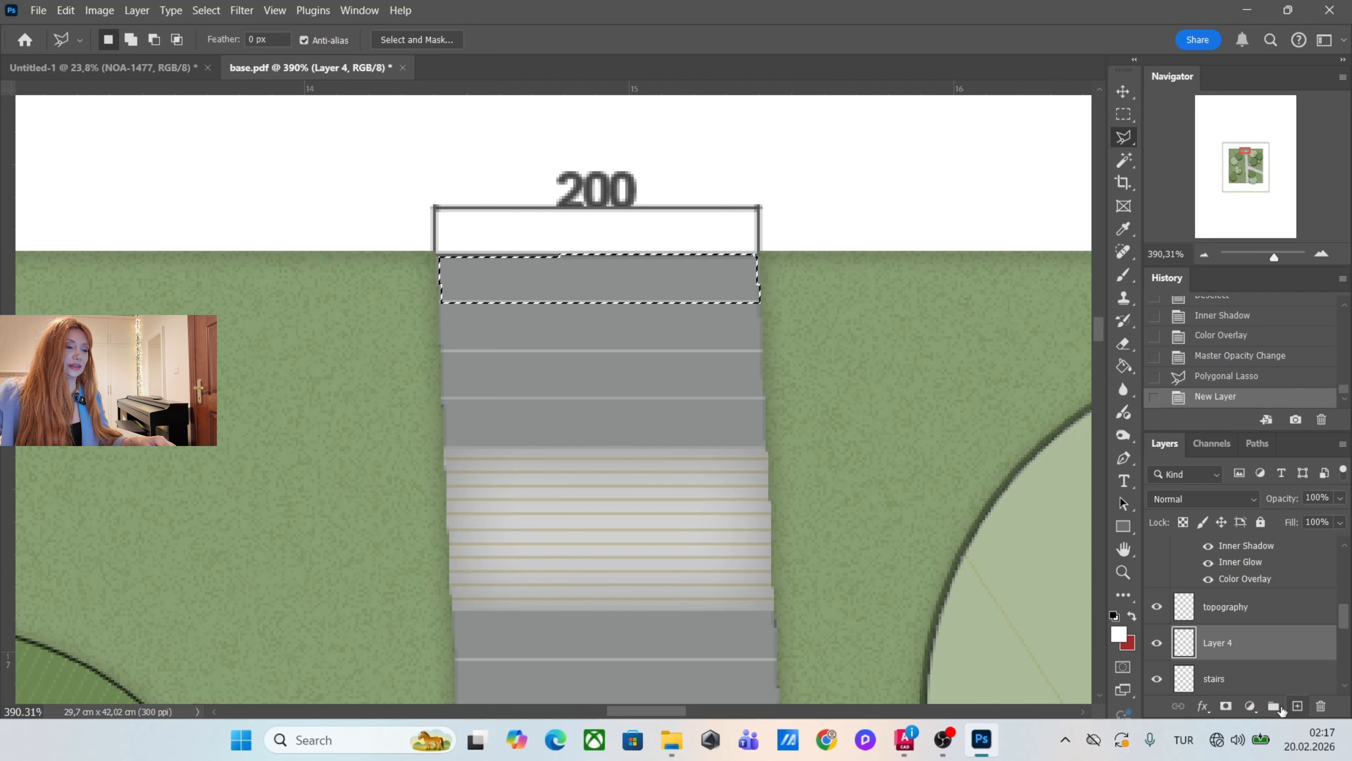
key(ctrl+BackSpace)
key(ctrl+d)
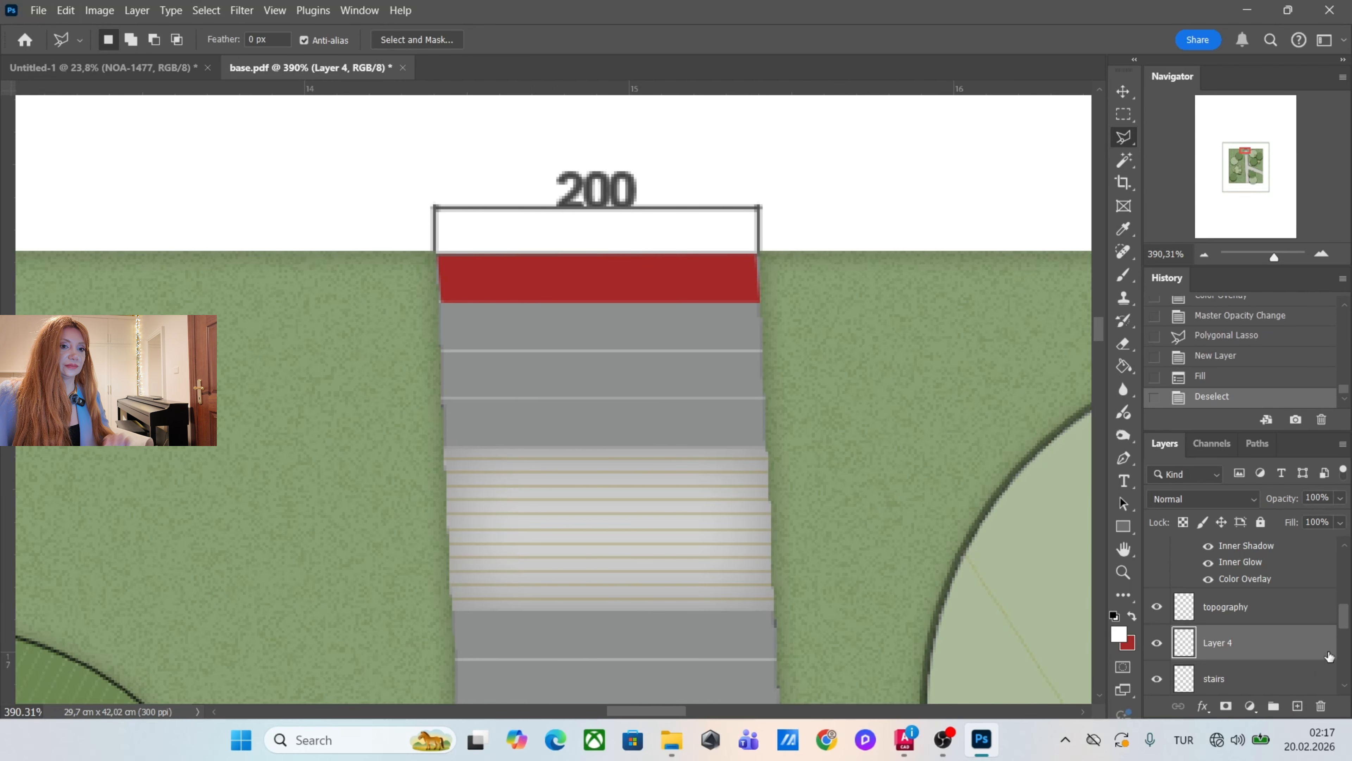
Give the new top tread layer a Normal Color Overlay at 100% opacity in grey 929496 sampled from the stairs.
double_click(1306, 643)
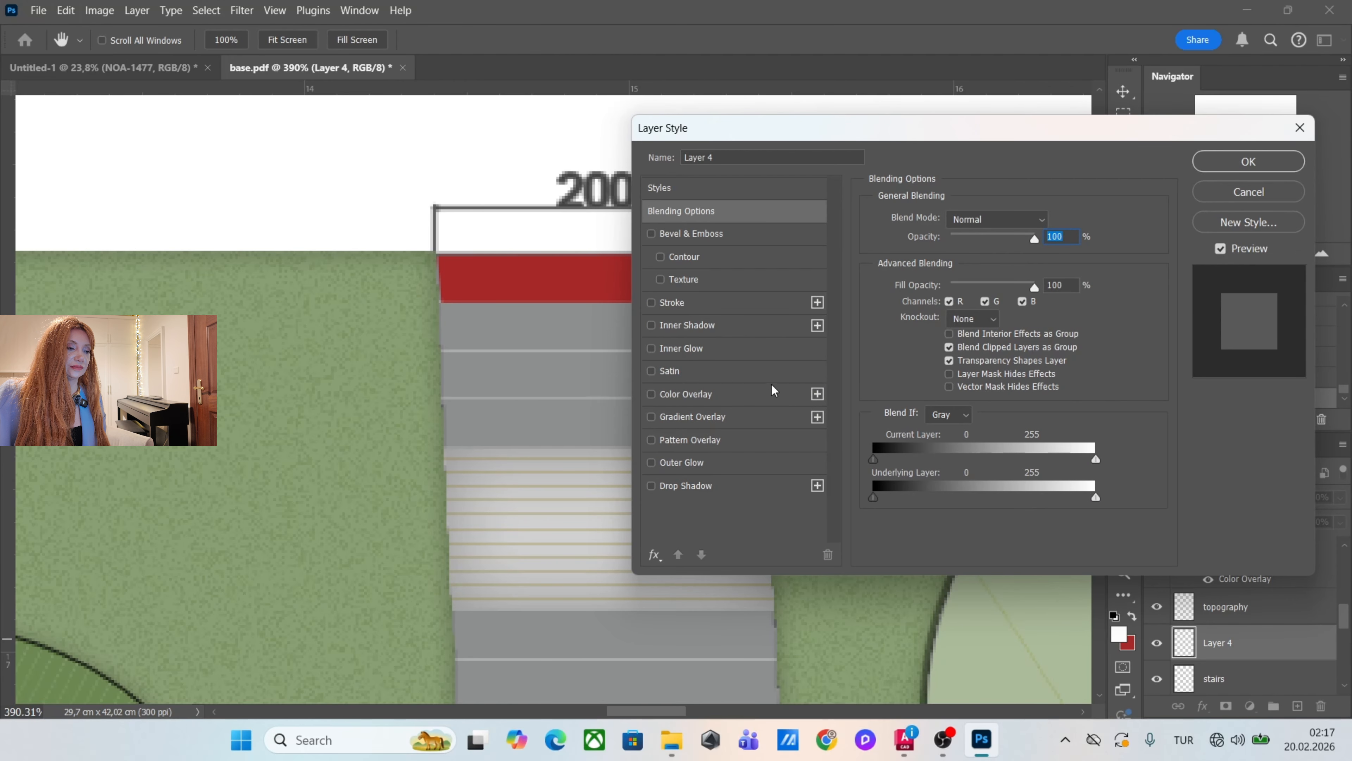
click(761, 394)
click(1043, 228)
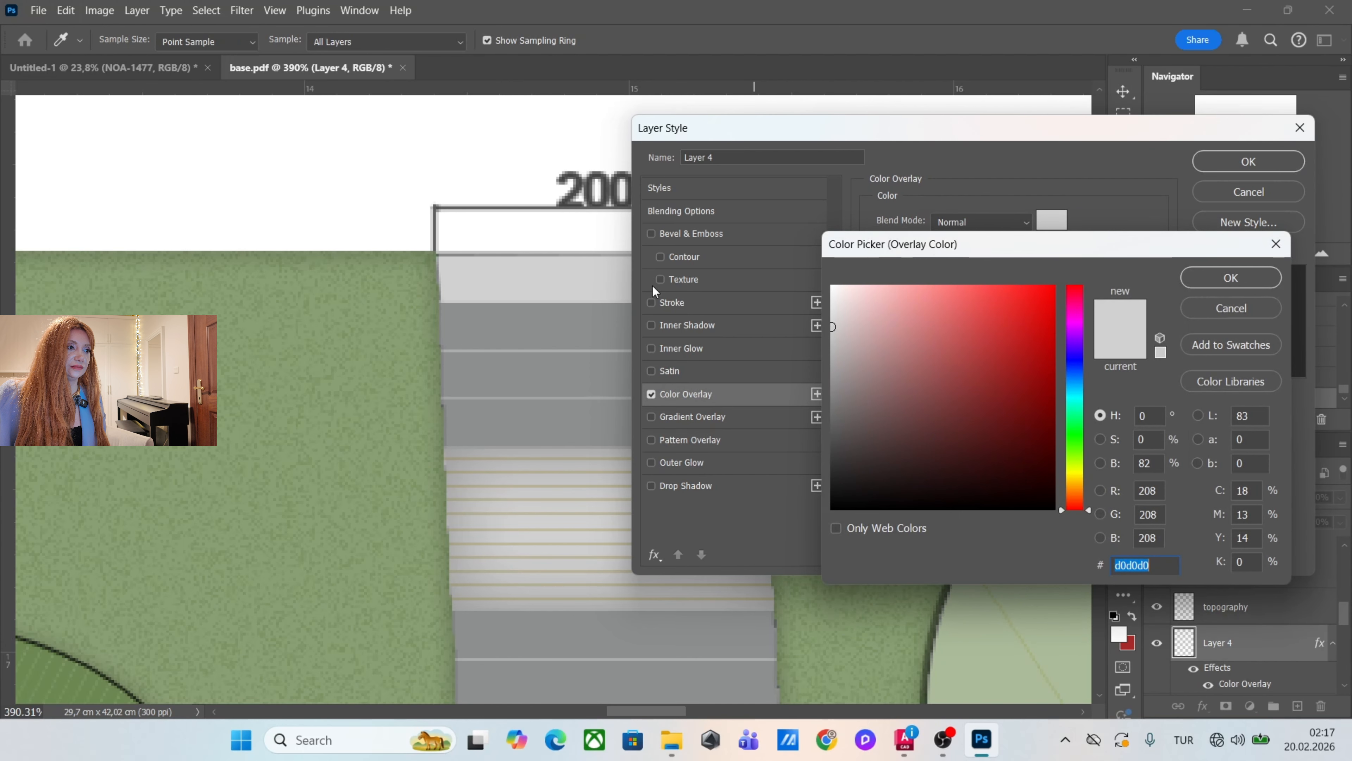
click(618, 310)
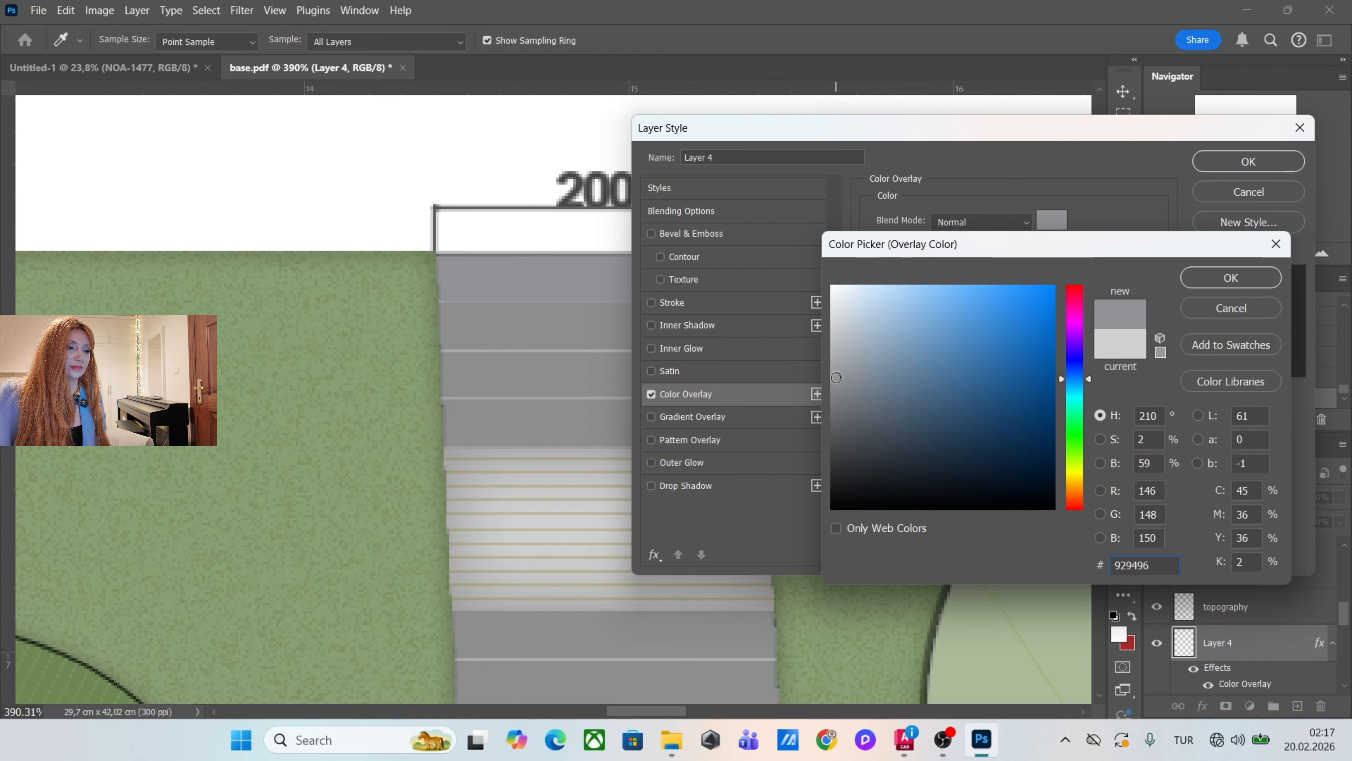
click(1230, 277)
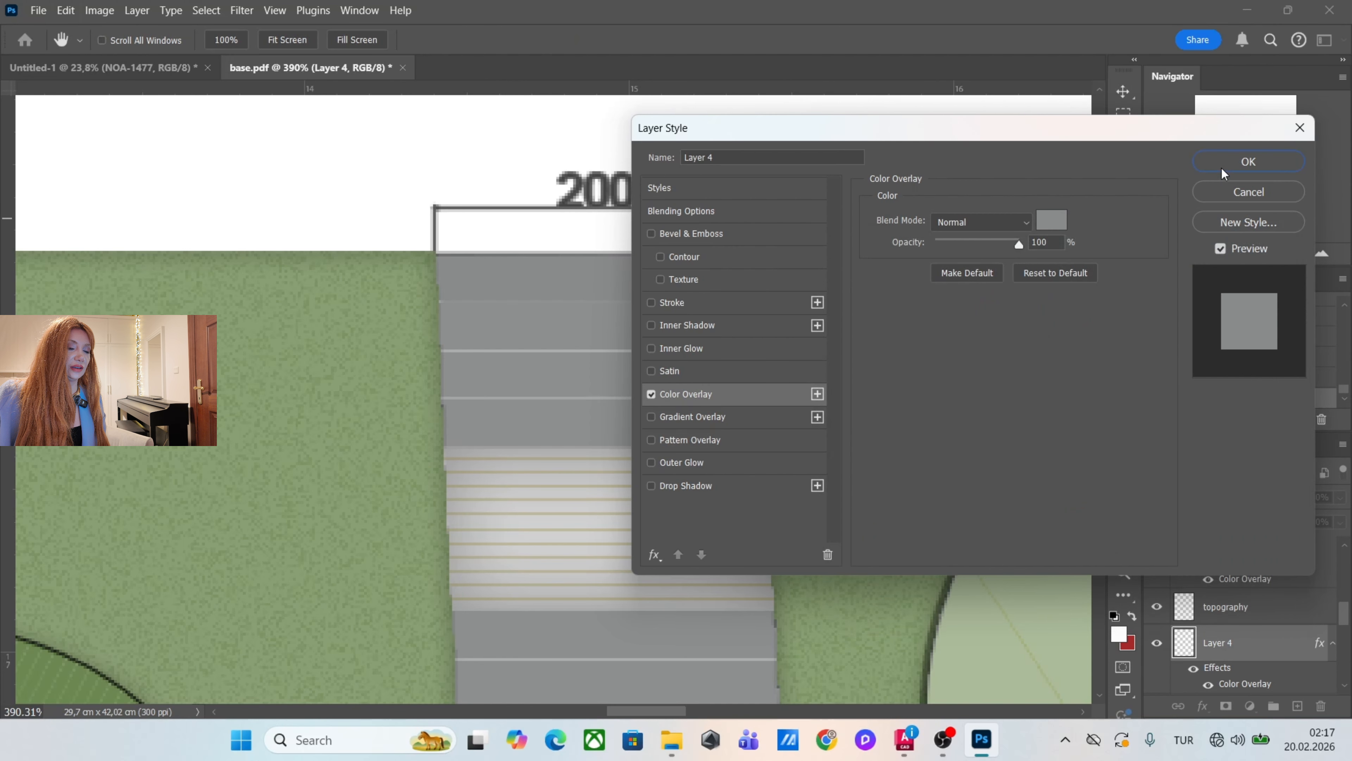
Add a grey Multiply Drop Shadow to the top tread layer with 66% opacity, 3 px distance, 7% spread and 7 px size.
click(734, 490)
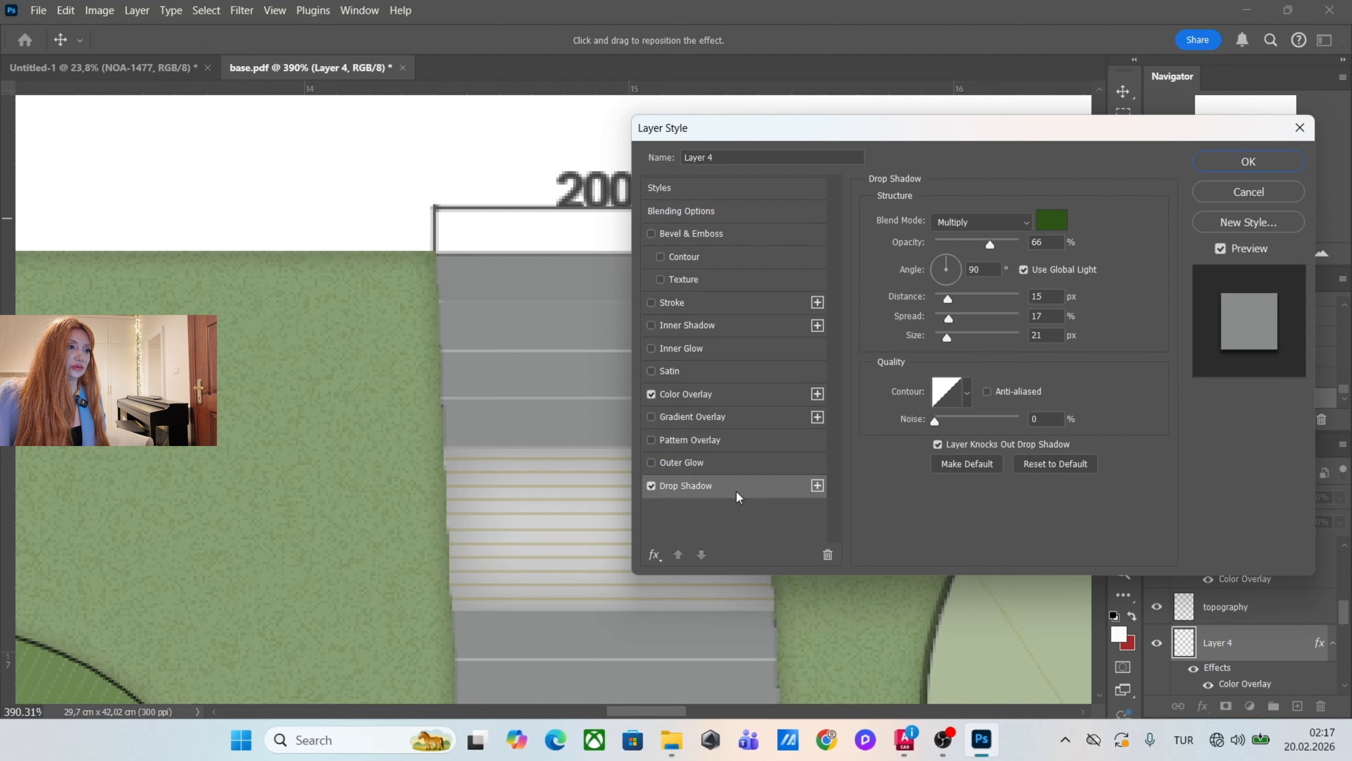
click(1051, 220)
click(836, 399)
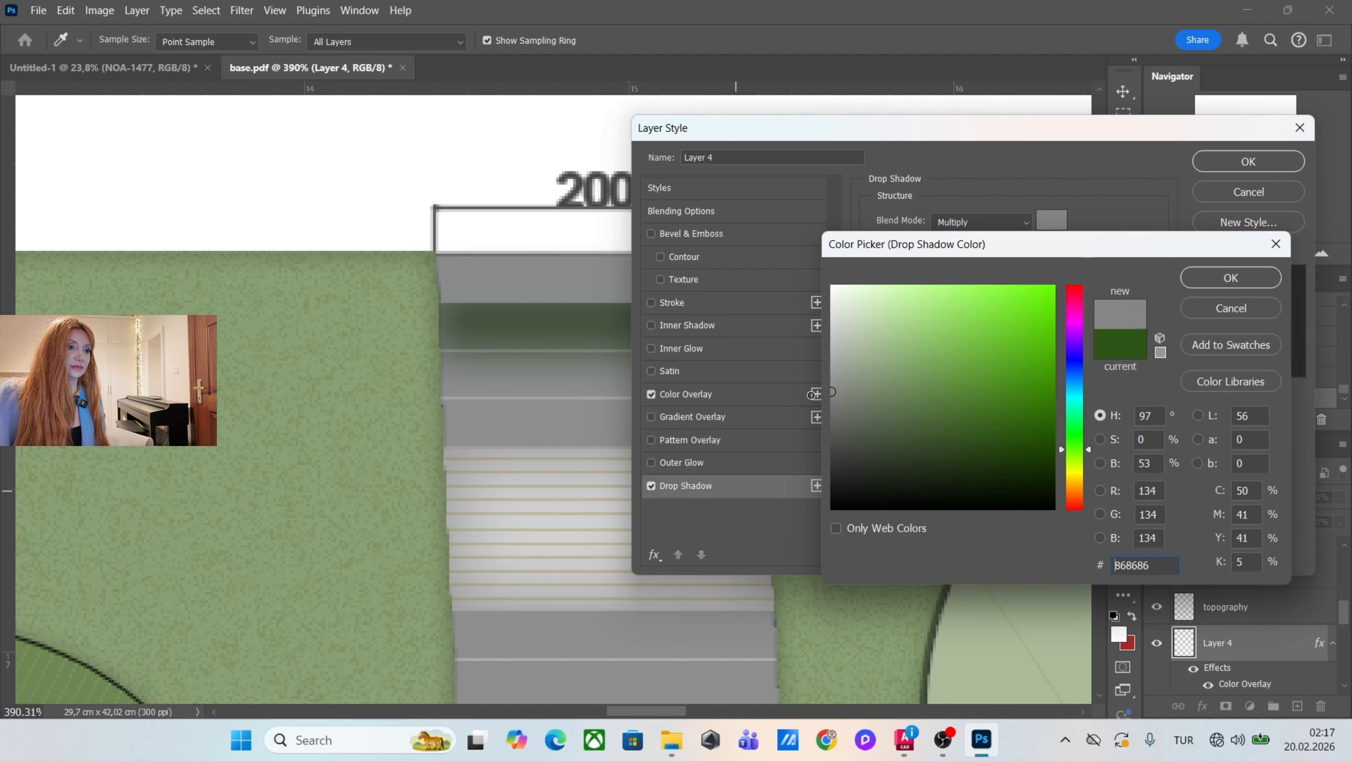
click(1178, 281)
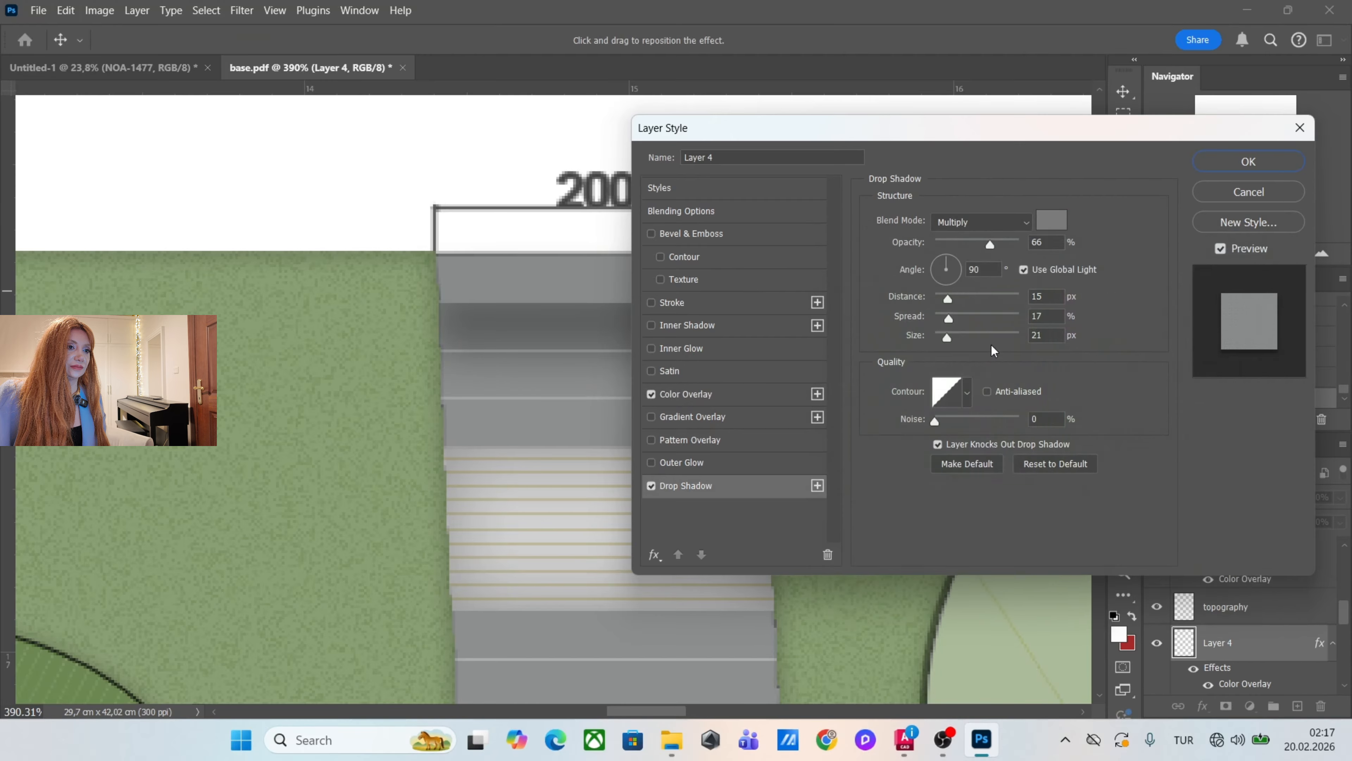
drag(946, 296, 942, 336)
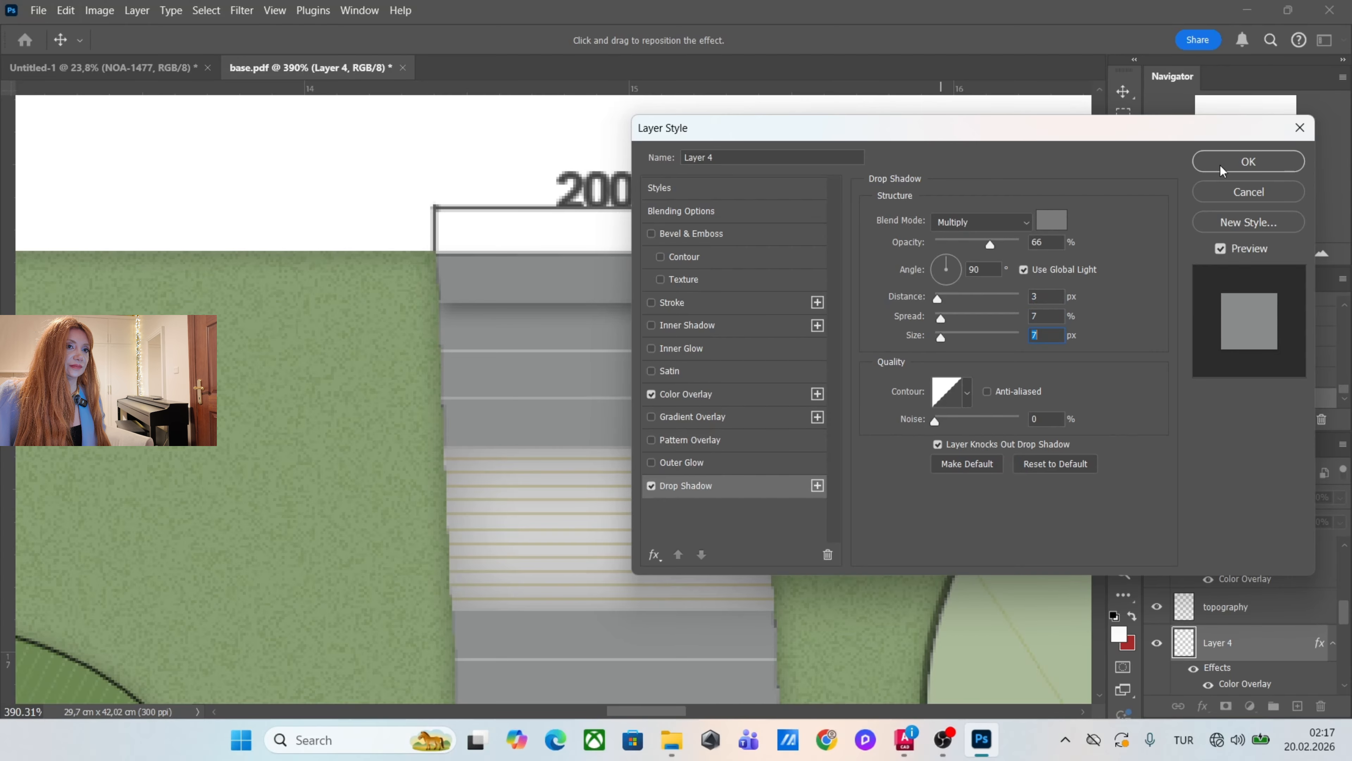
click(1248, 161)
Duplicate the top tread onto the second tread, collapse both layers' effects, and place the copy beneath the original layer.
key(v)
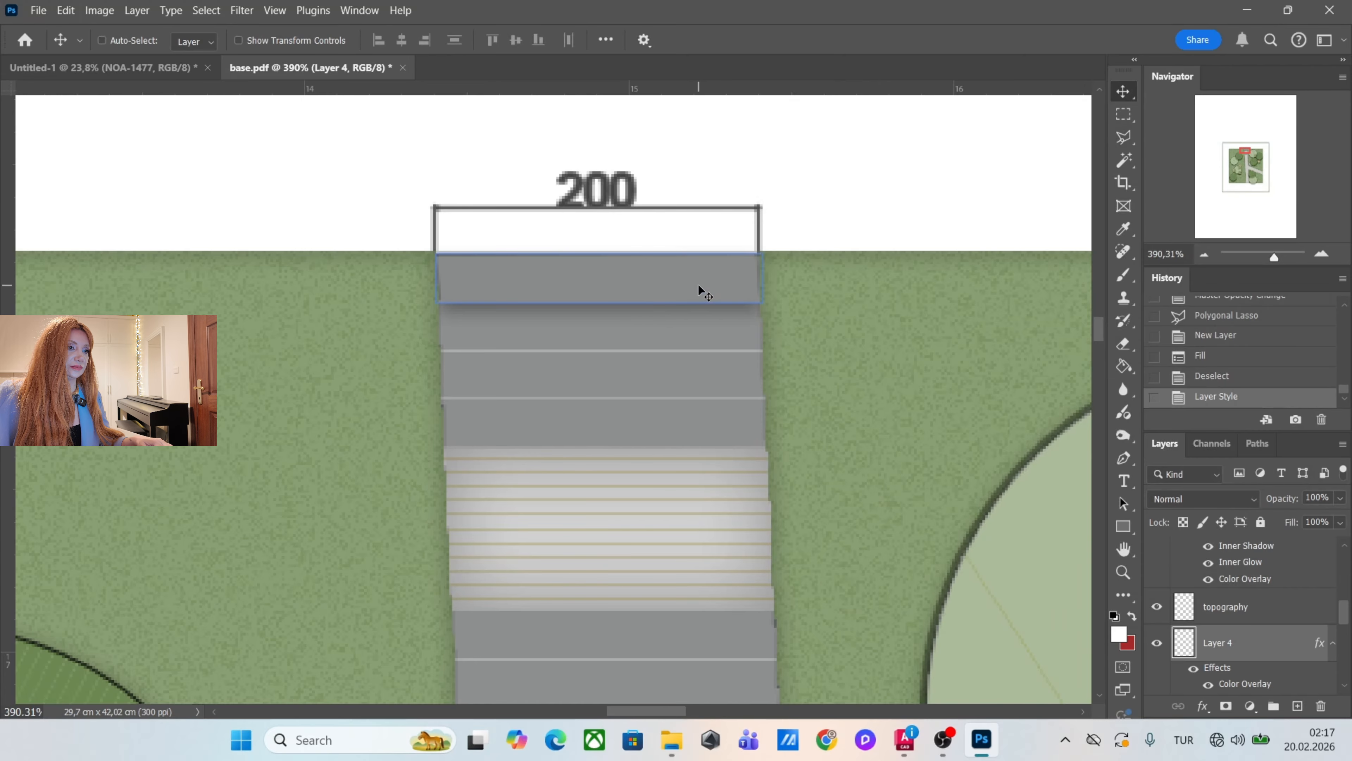
drag(701, 284, 699, 341)
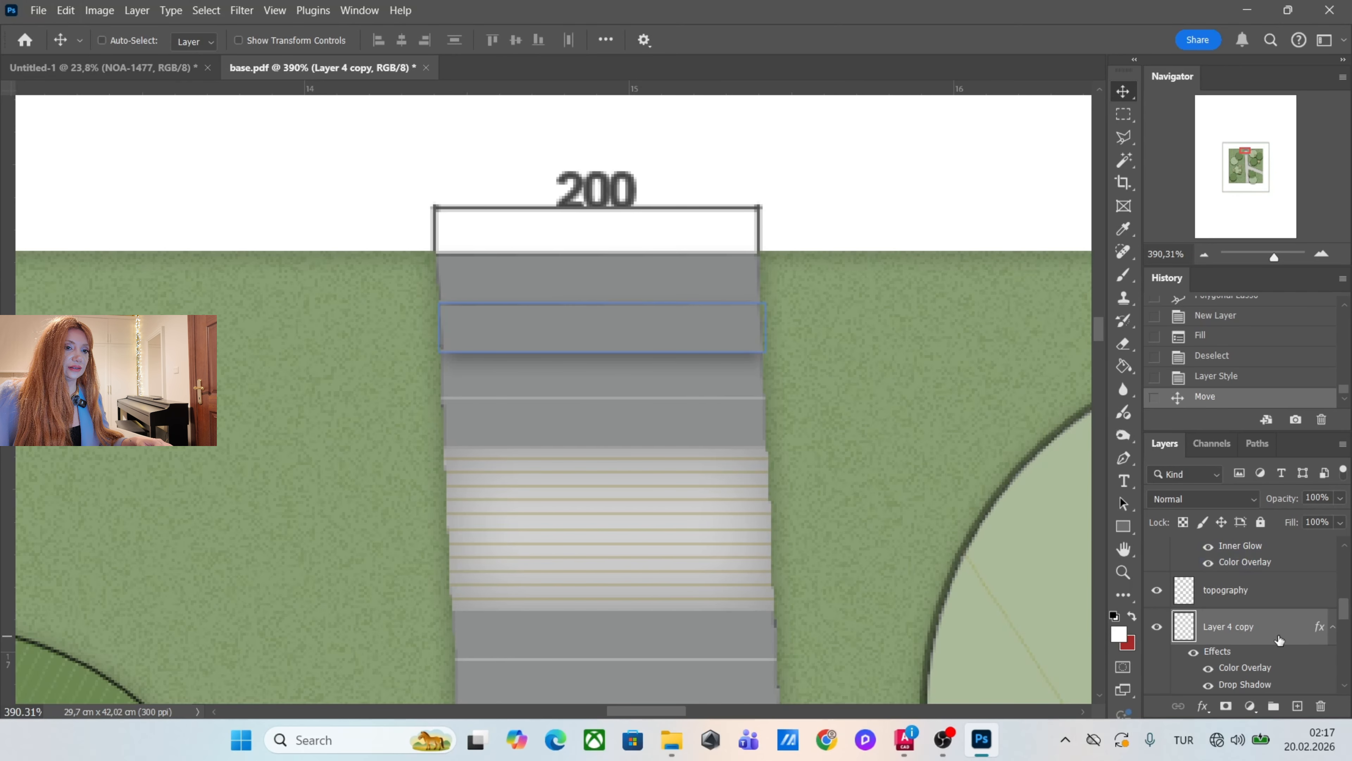
scroll(1283, 635, down, 2)
scroll(1315, 621, up, 2)
click(1334, 628)
scroll(1334, 639, down, 2)
scroll(1335, 650, up, 2)
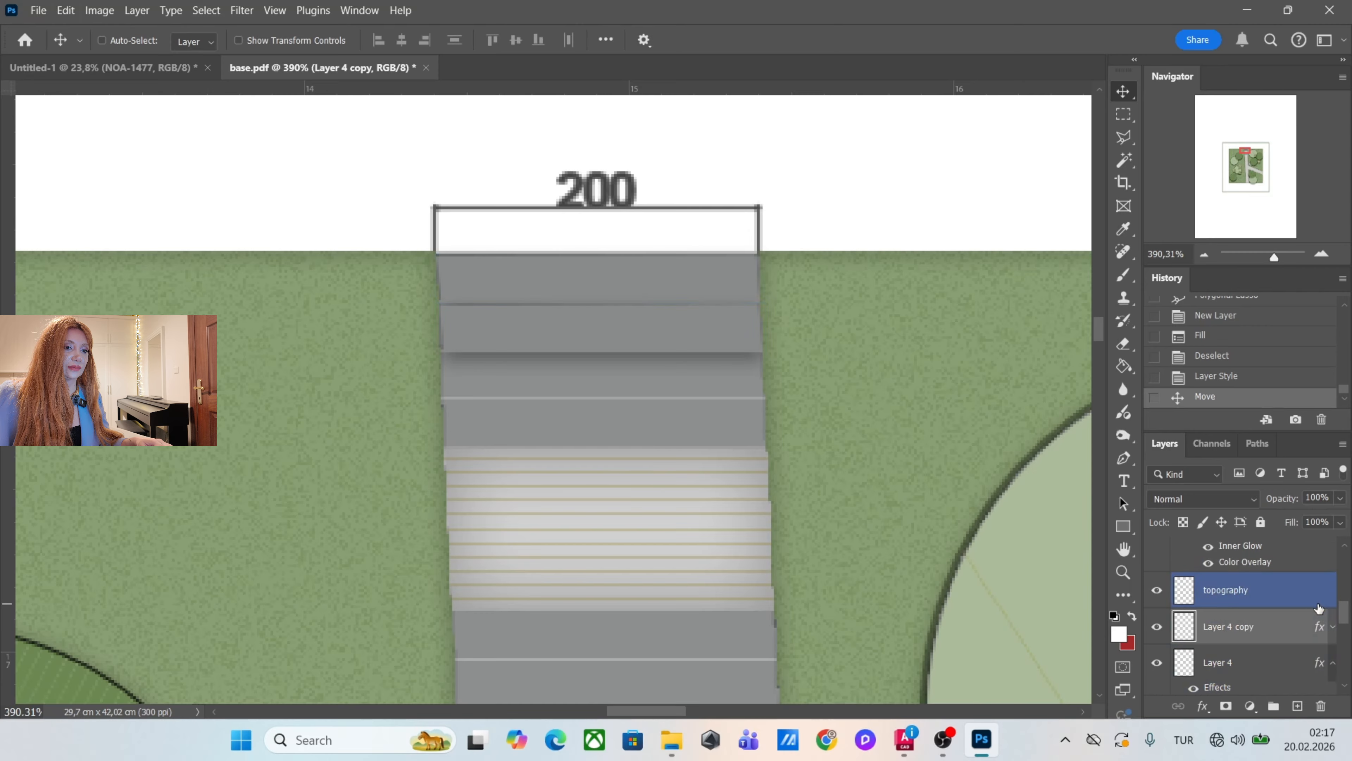
click(1334, 662)
drag(1288, 627, 1289, 673)
Duplicate the tread onto the third and fourth treads, ordering each copy beneath the previous tread layer.
scroll(814, 320, down, 1)
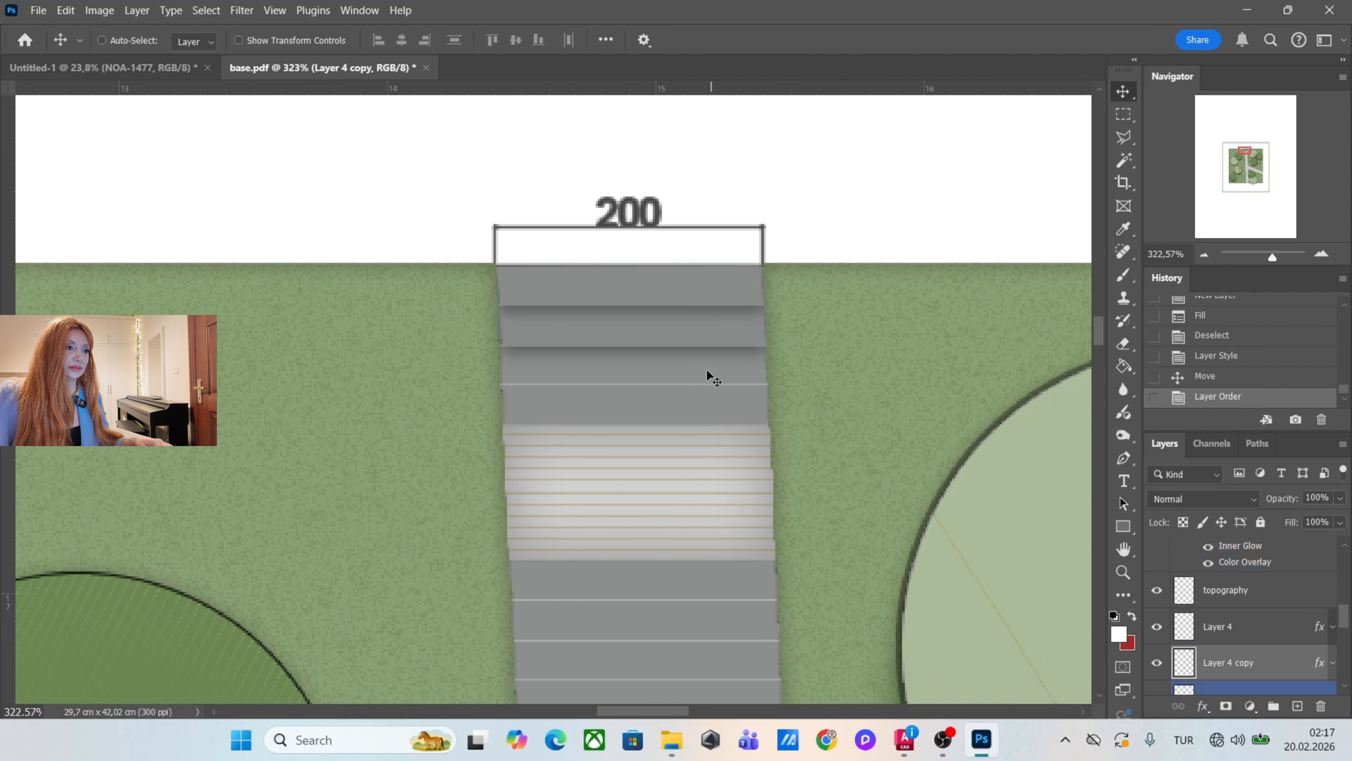
scroll(705, 377, up, 1)
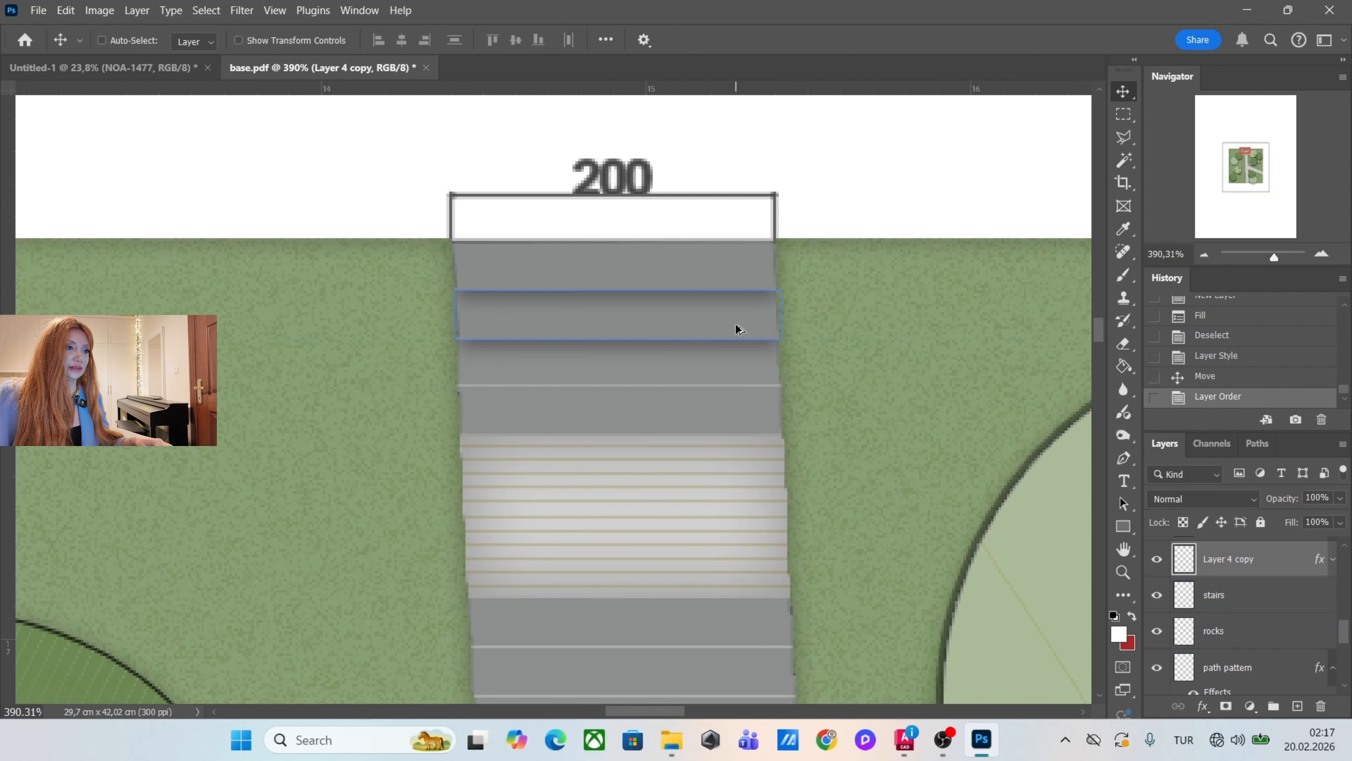
drag(733, 326, 747, 375)
drag(1296, 588, 1279, 604)
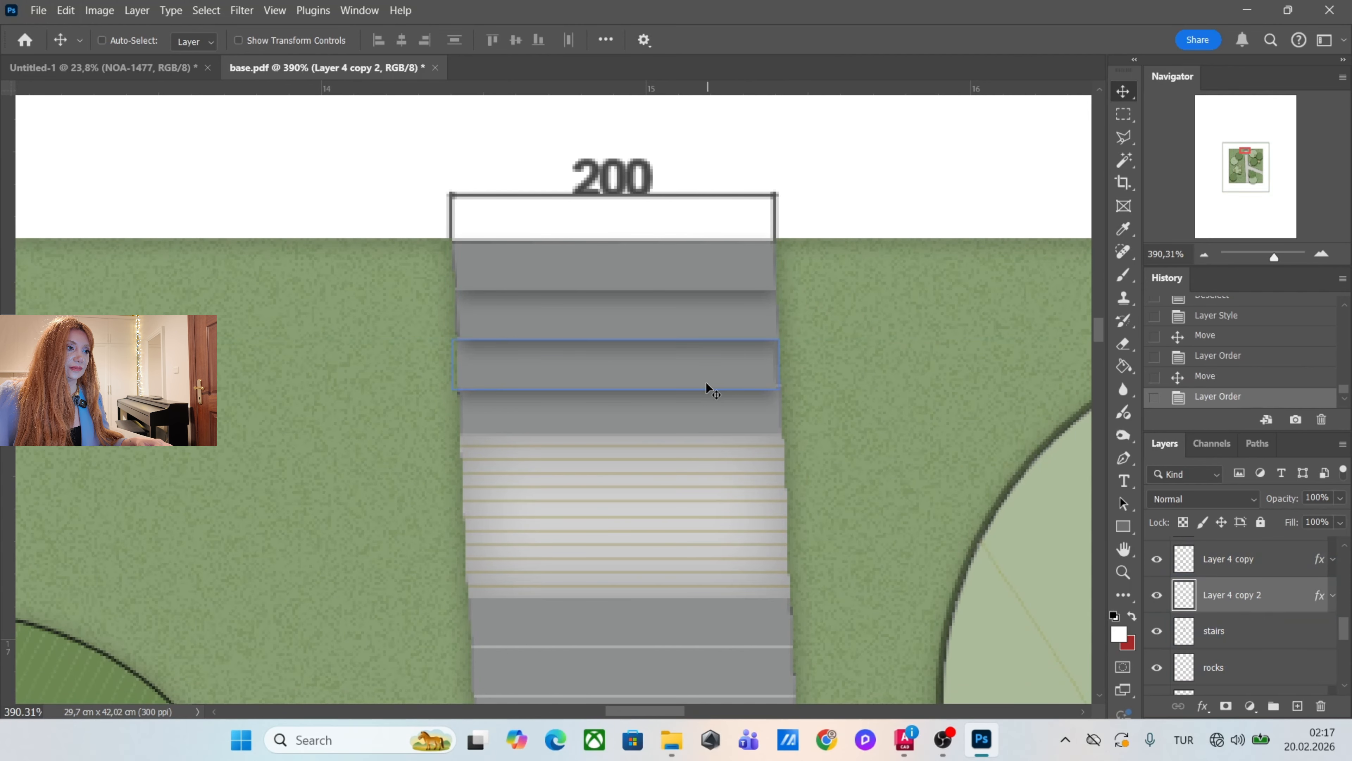
drag(715, 382, 746, 434)
drag(1277, 603, 1280, 646)
Select Layer 4 and its three copies and merge the four tread layers into one.
scroll(787, 274, down, 2)
scroll(840, 196, down, 3)
scroll(866, 347, up, 3)
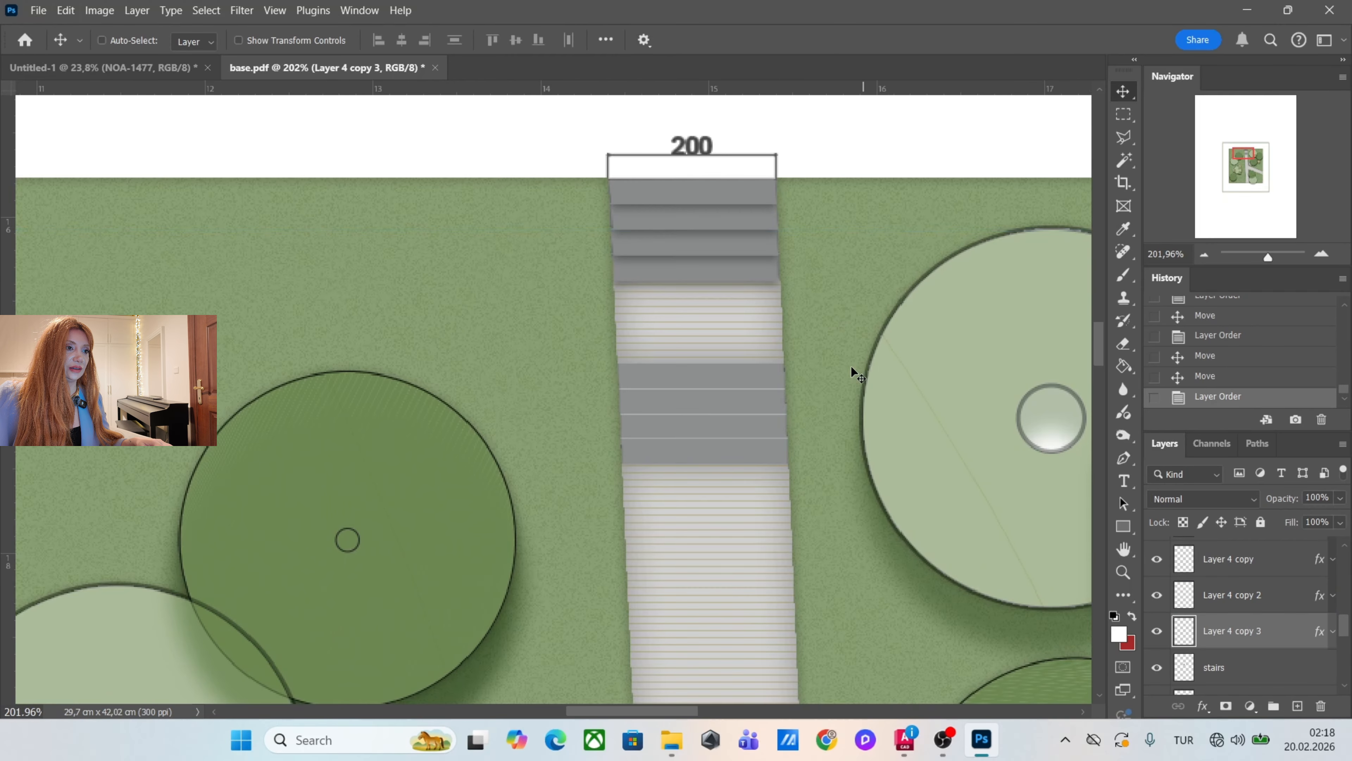
scroll(1268, 634, up, 2)
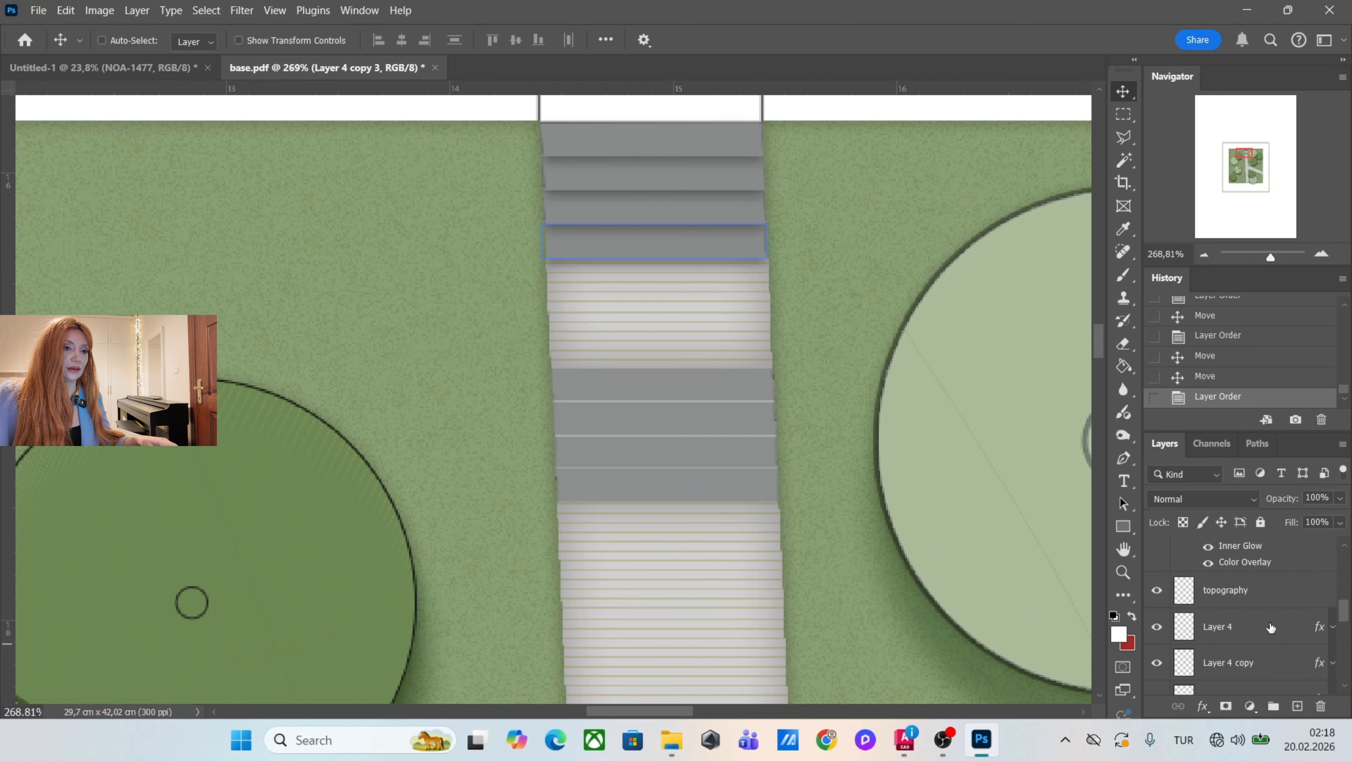
scroll(1268, 601, down, 2)
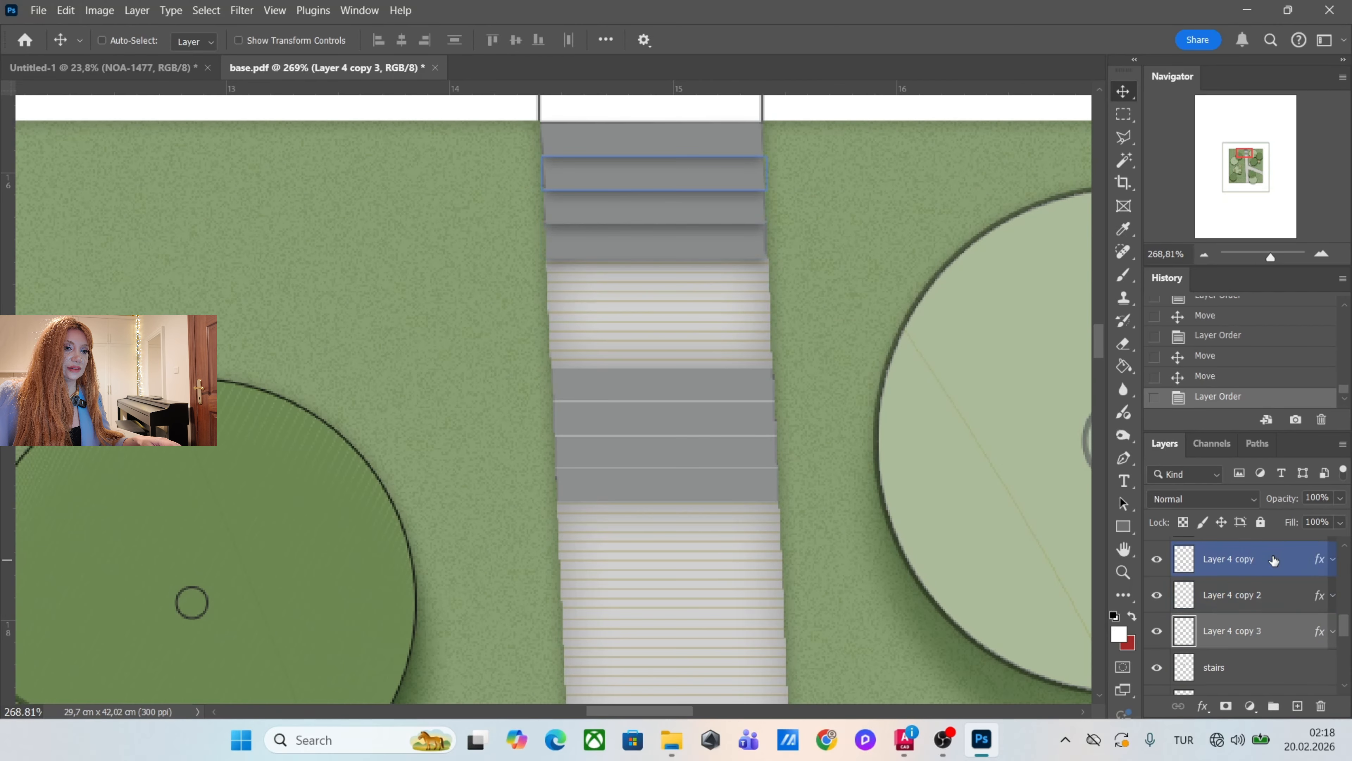
shift+click(1274, 558)
scroll(1278, 586, up, 2)
shift+click(1281, 618)
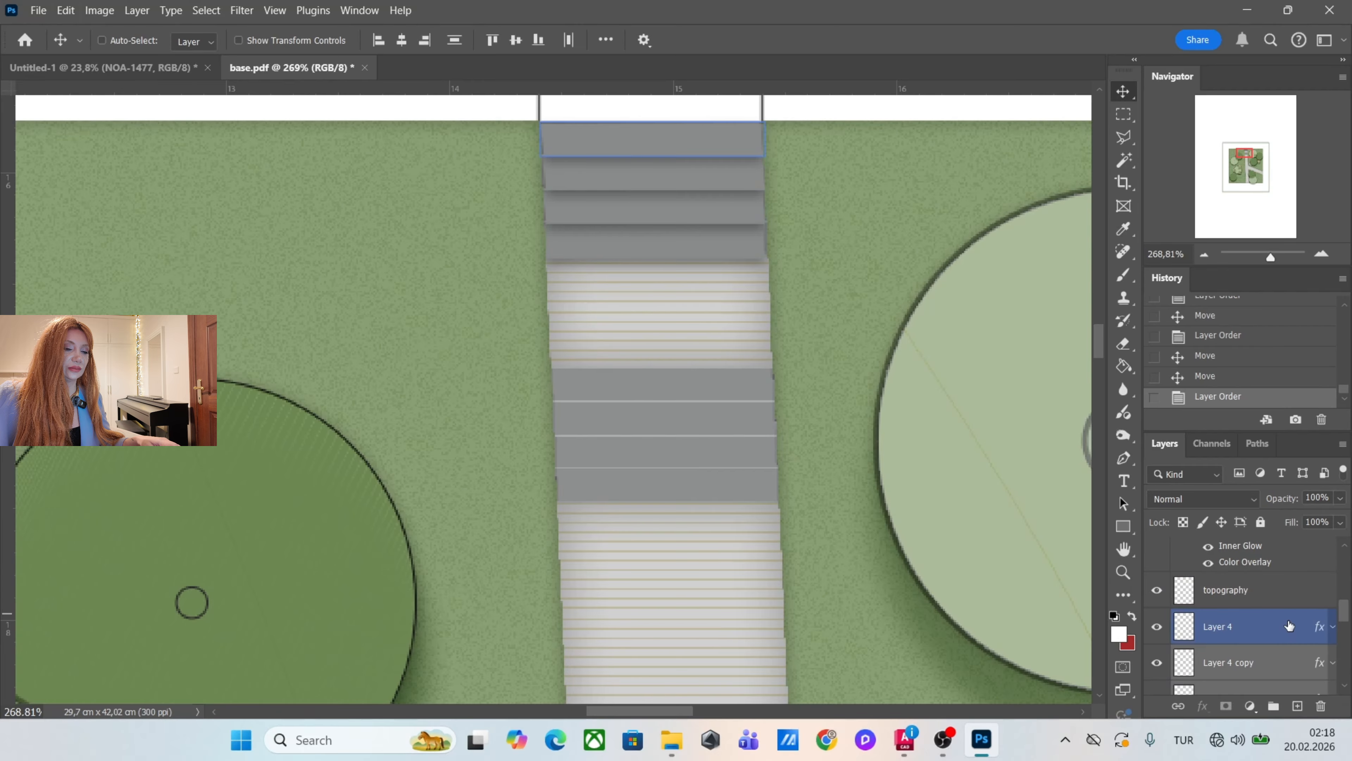
scroll(1285, 621, down, 2)
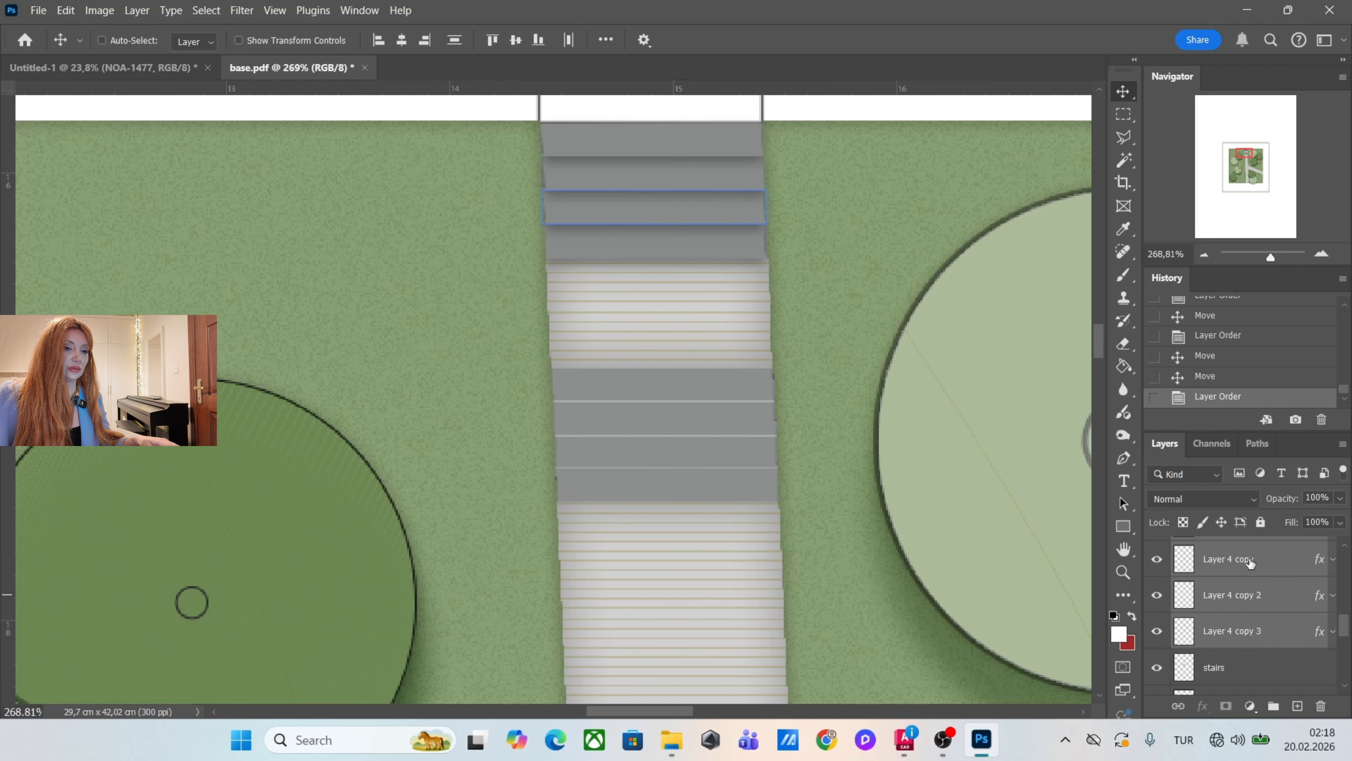
right_click(1256, 563)
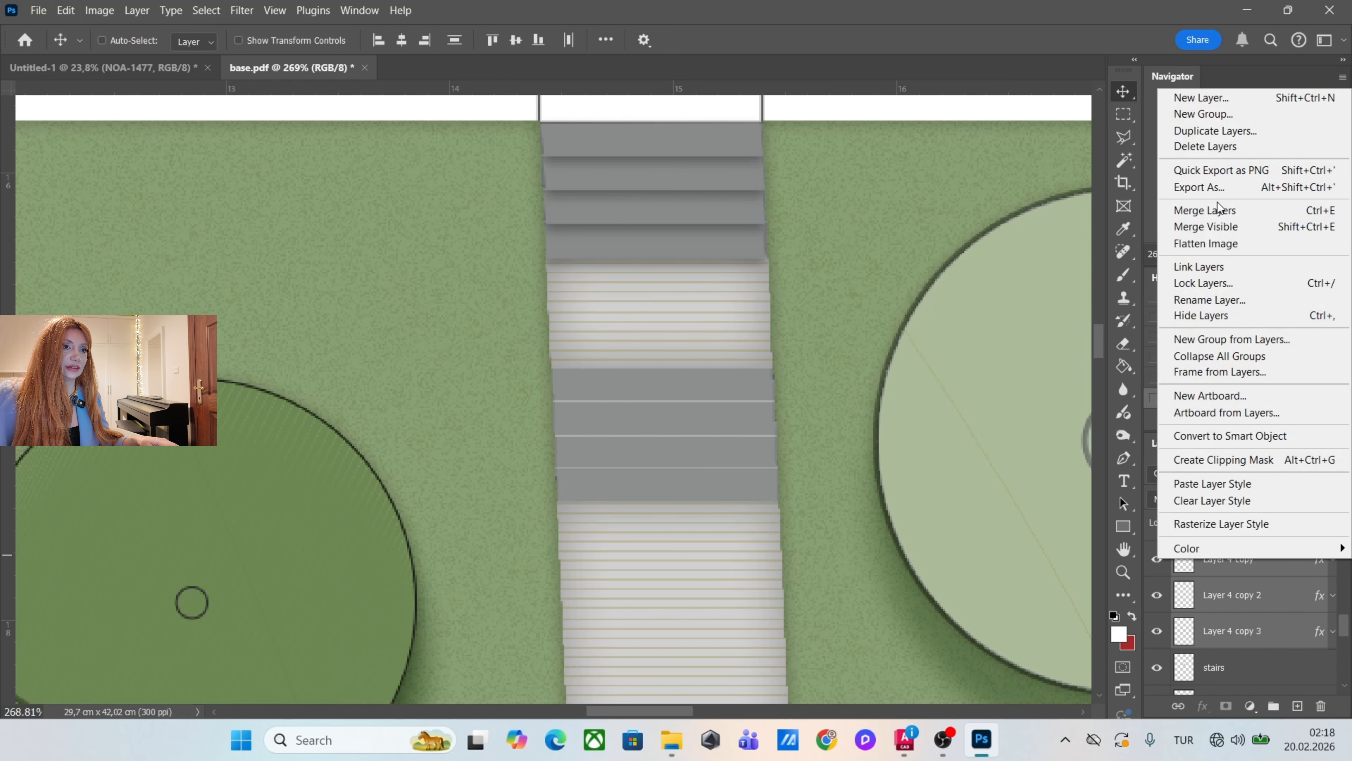
click(1232, 213)
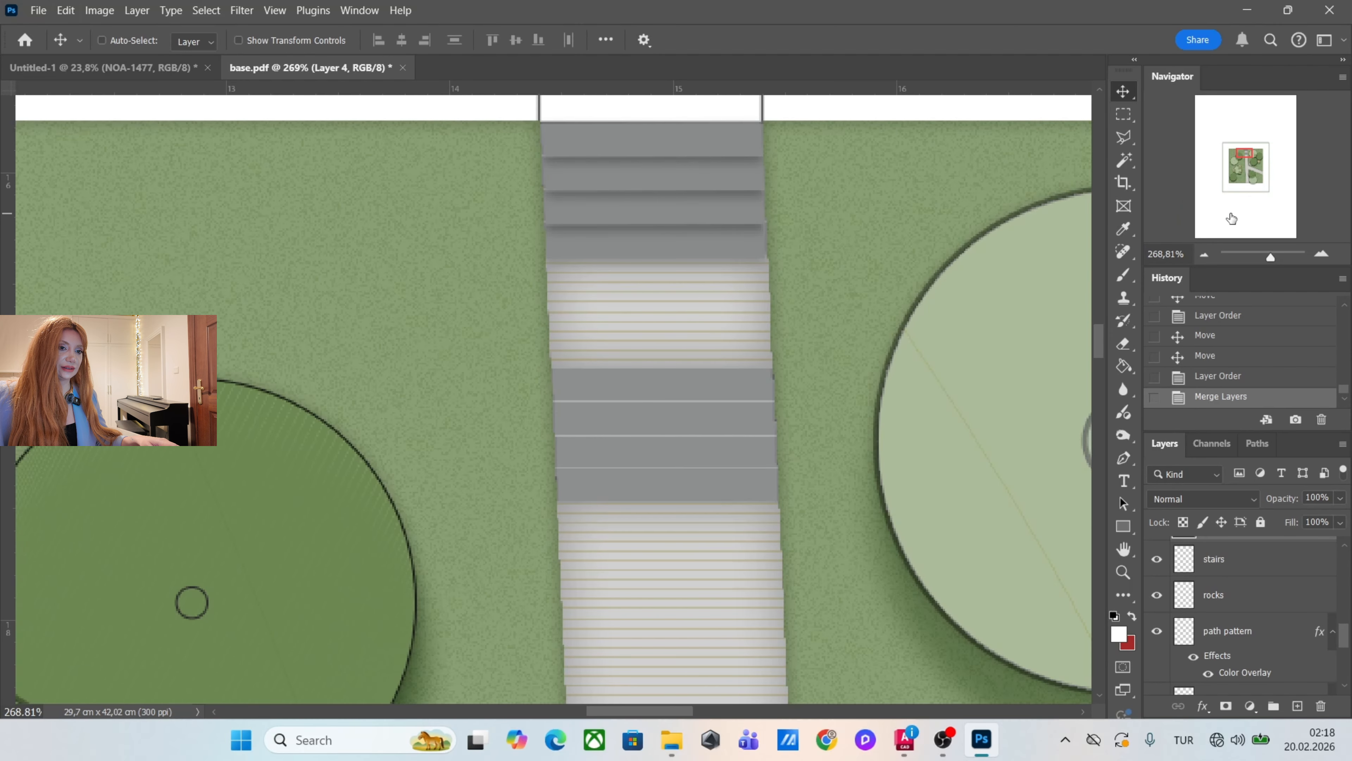
Duplicate the merged stair treads onto the second flight of stairs further down the path.
scroll(787, 256, down, 1)
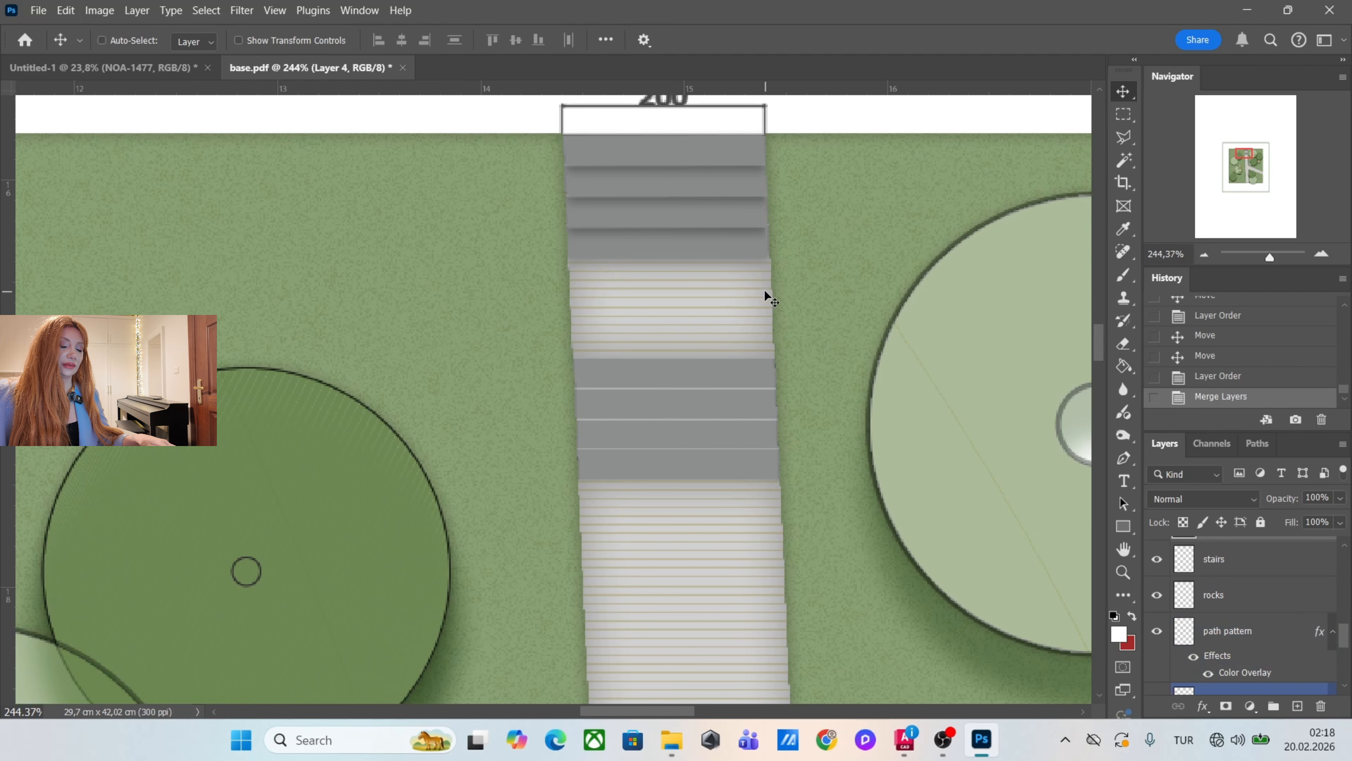
click(1252, 612)
scroll(1253, 618, up, 2)
click(1319, 670)
alt+drag(722, 181, 733, 405)
scroll(704, 301, down, 7)
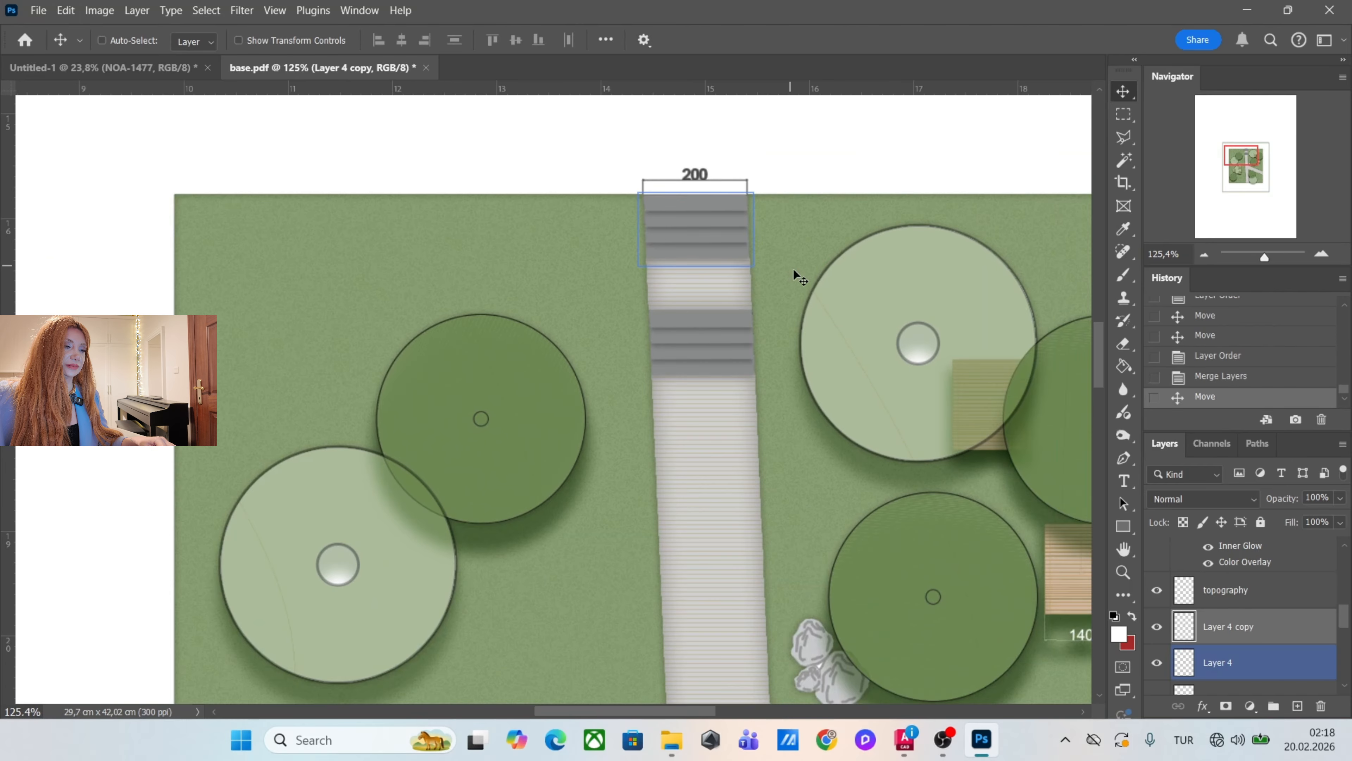
Choose the Burn tool for the grasses layer and rasterize that layer's style.
scroll(739, 237, down, 6)
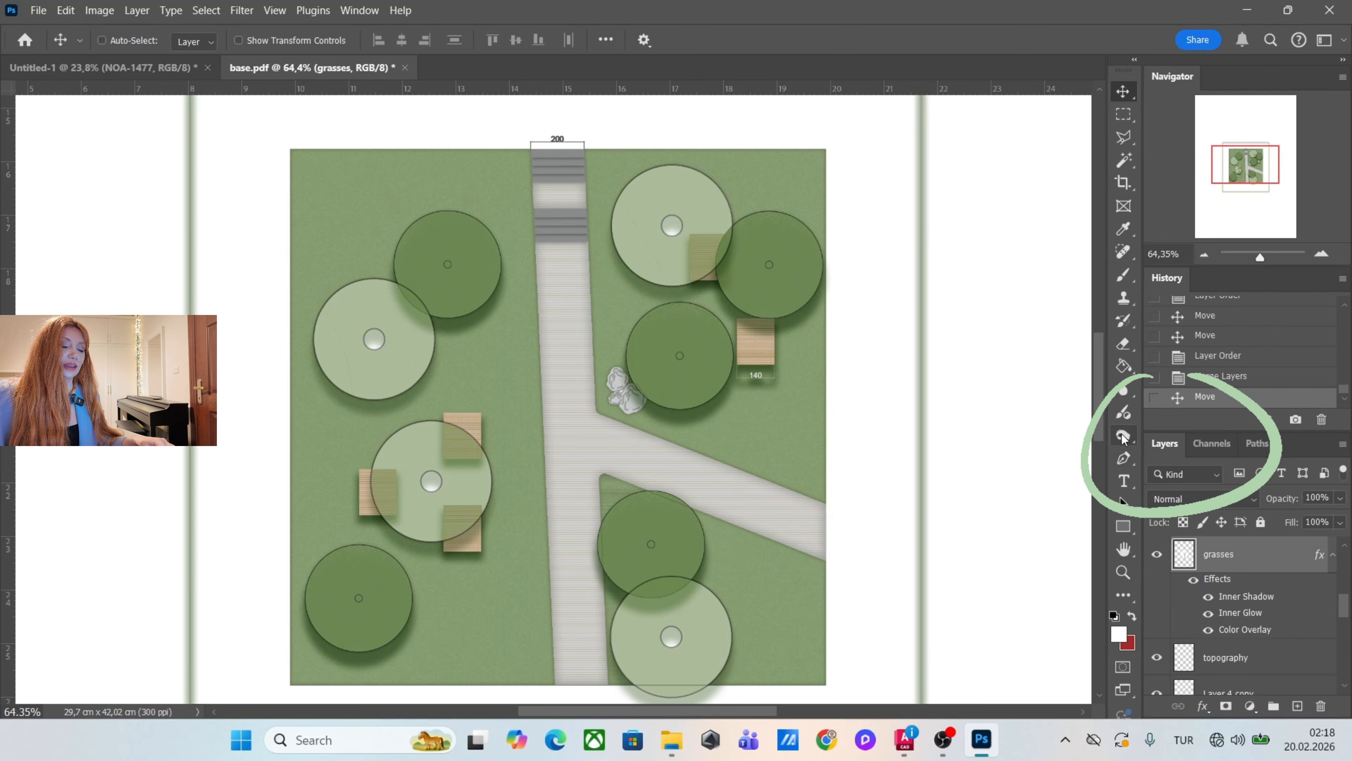
click(1123, 435)
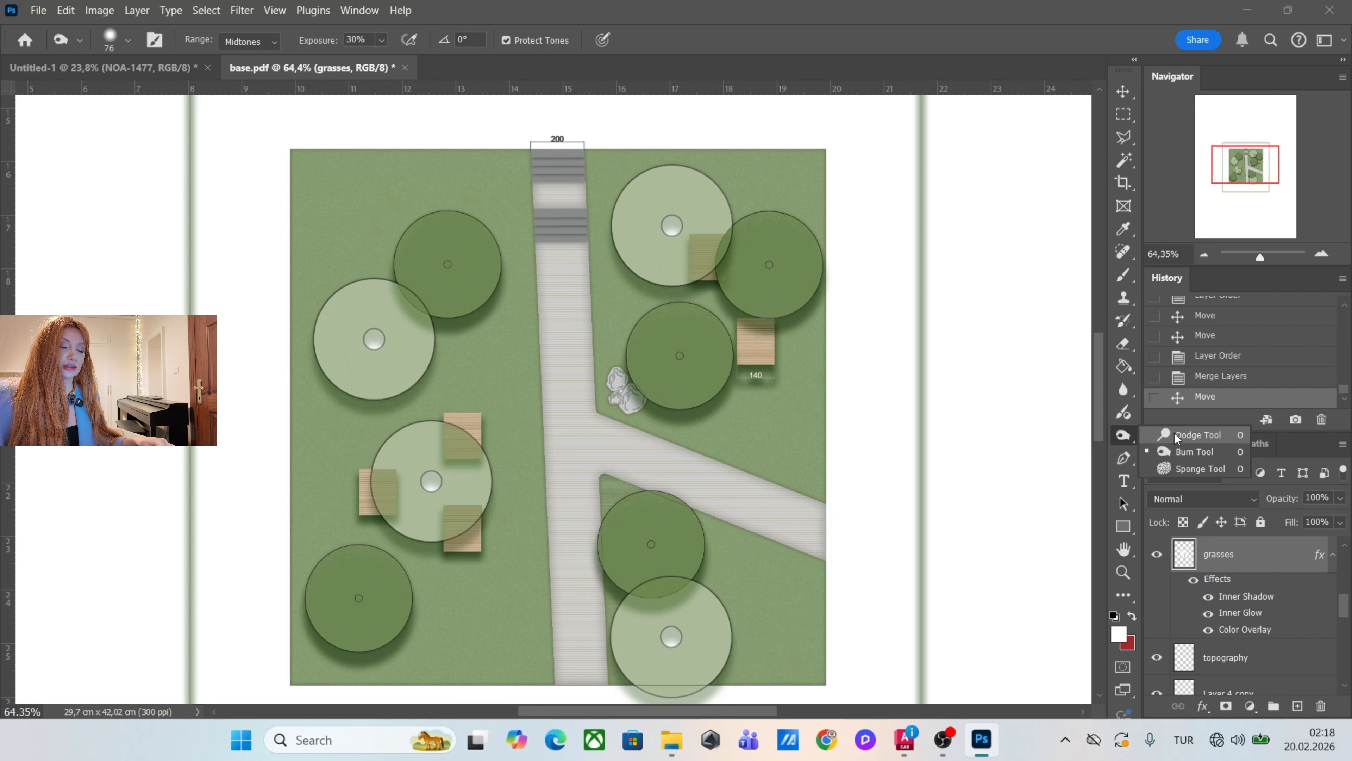
right_click(1264, 555)
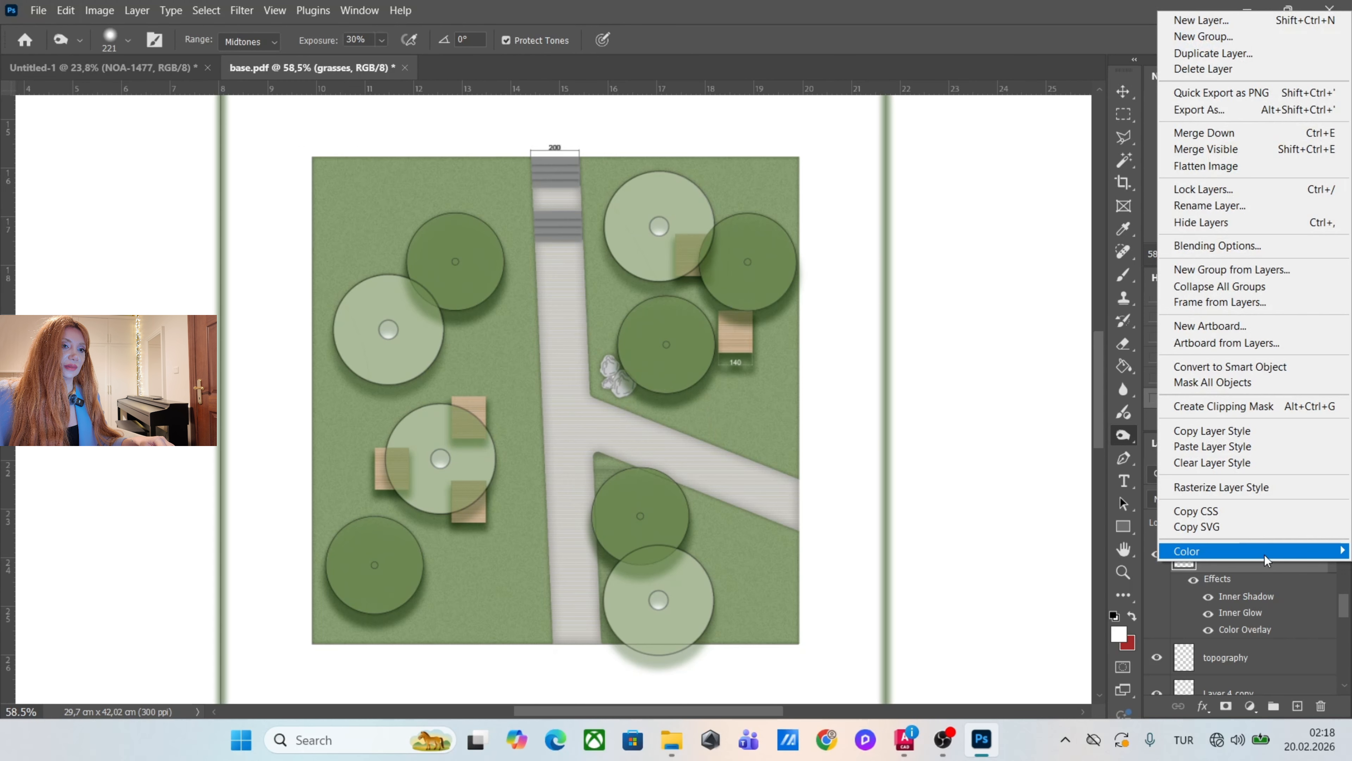
click(1231, 486)
Burn the grass midtones at 30% exposure along the branching path's edges, near the rocks and beside the upper stairs.
mouse_move(595, 338)
mouse_down()
mouse_move(599, 393)
mouse_move(659, 426)
mouse_up()
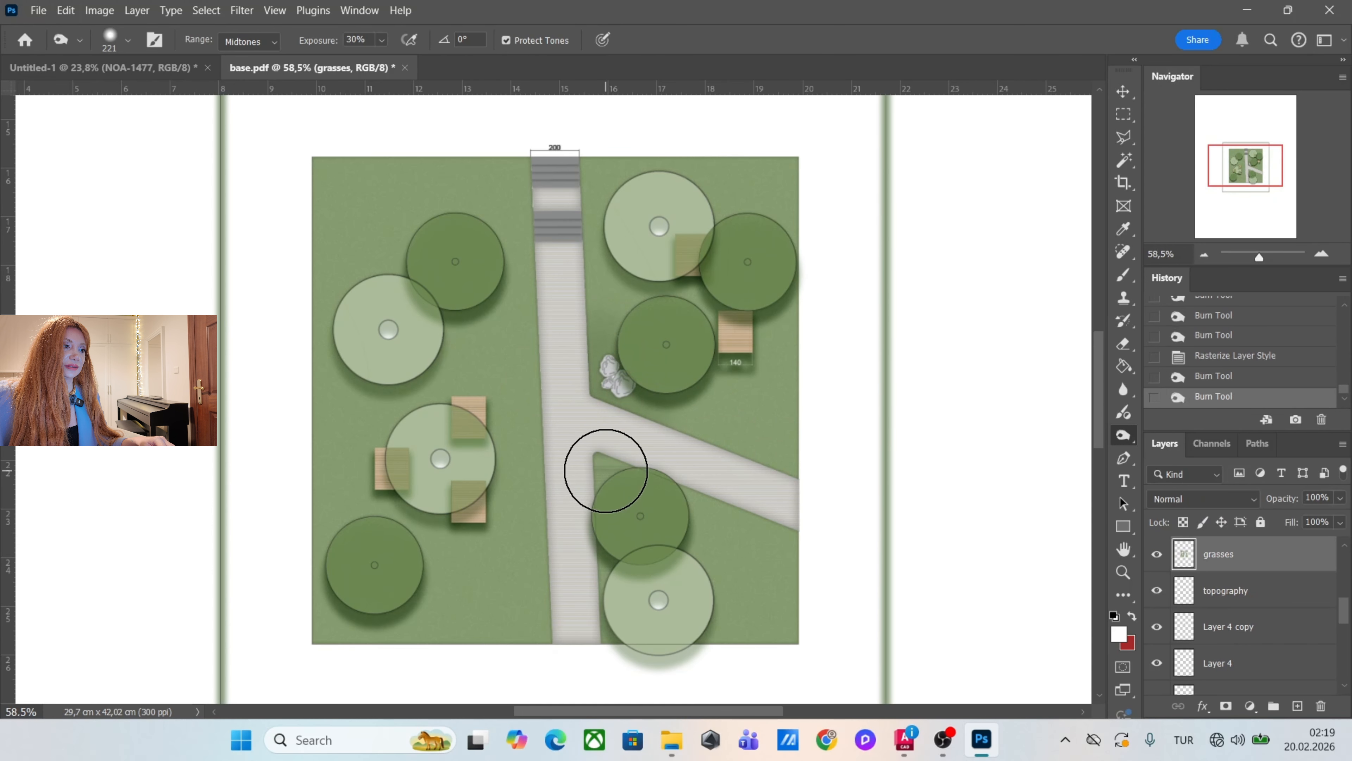
drag(694, 492, 823, 537)
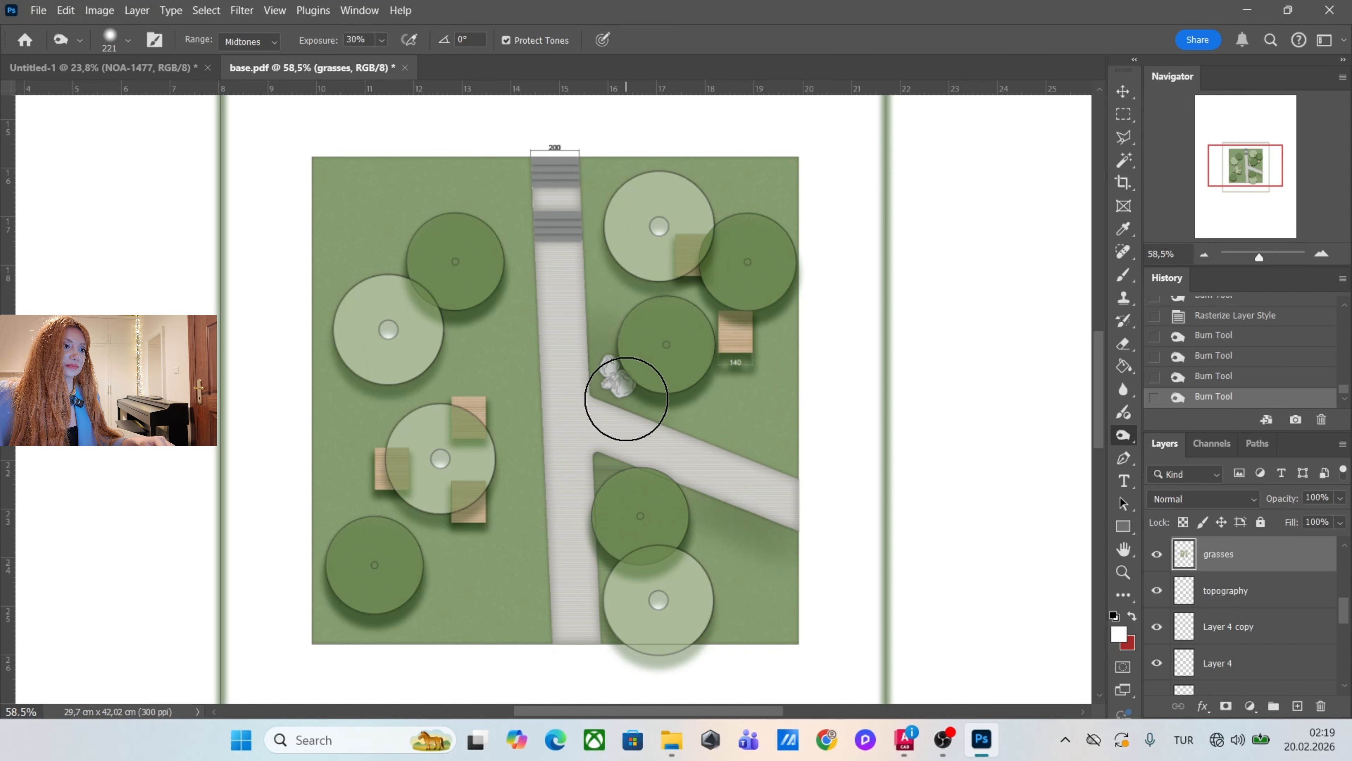
drag(626, 399, 735, 469)
drag(513, 166, 524, 197)
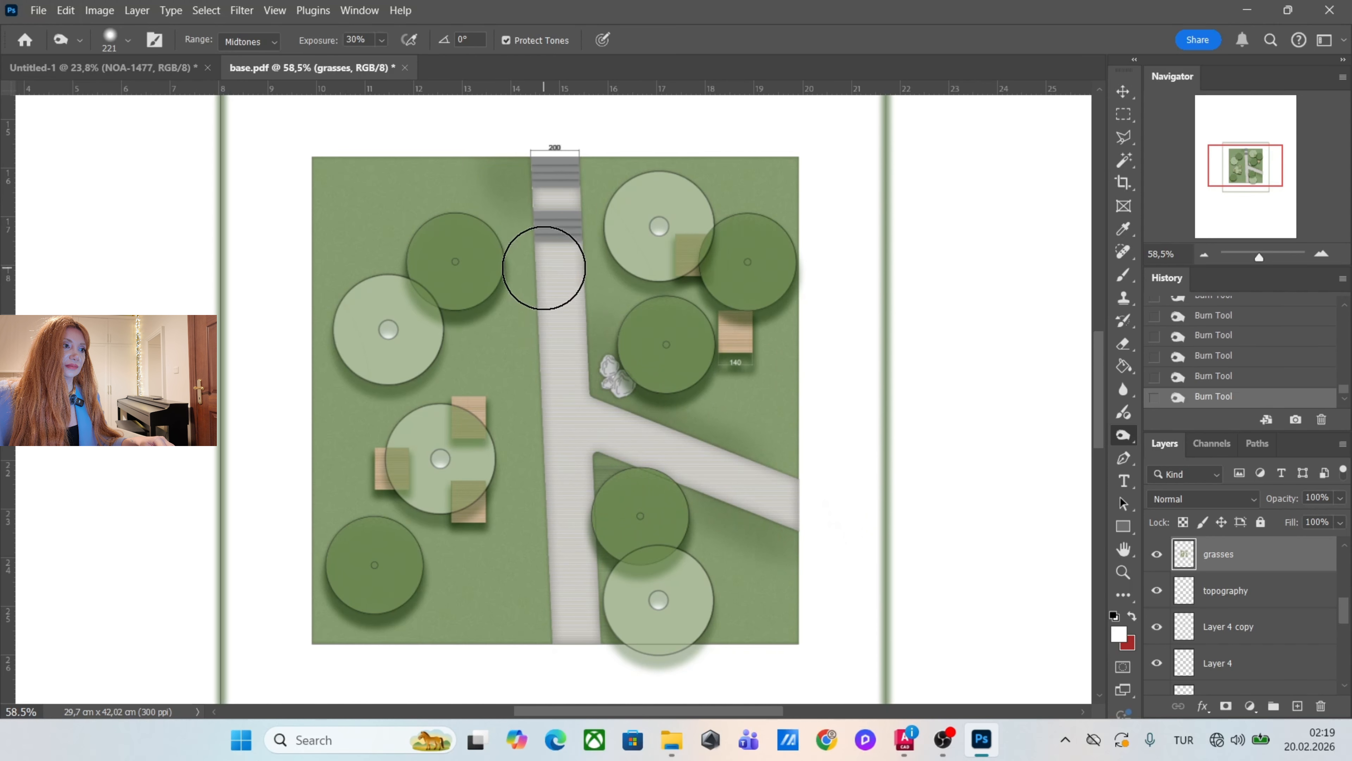
Set the Burn exposure to 21% and darken the grass beside the upper stairs and around the trees and decks left of the path.
click(382, 40)
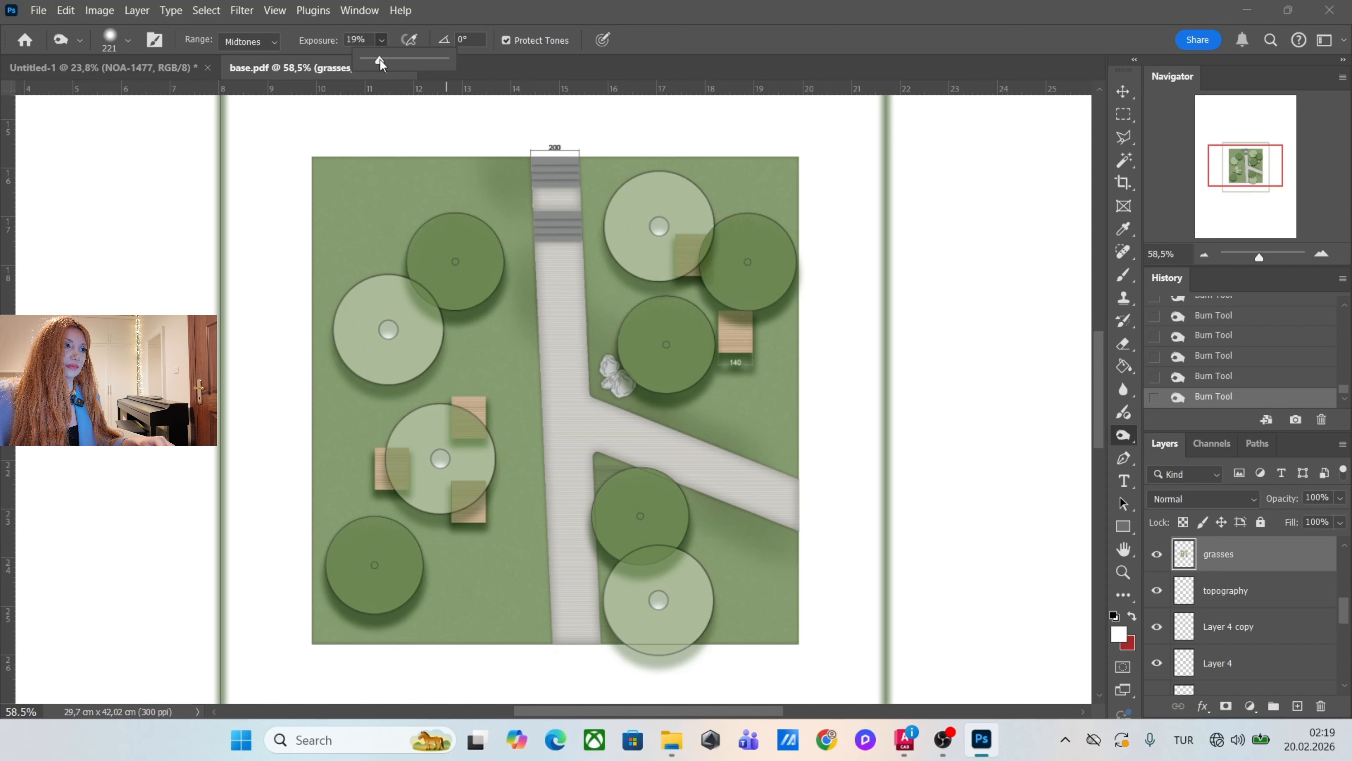
drag(380, 62, 382, 62)
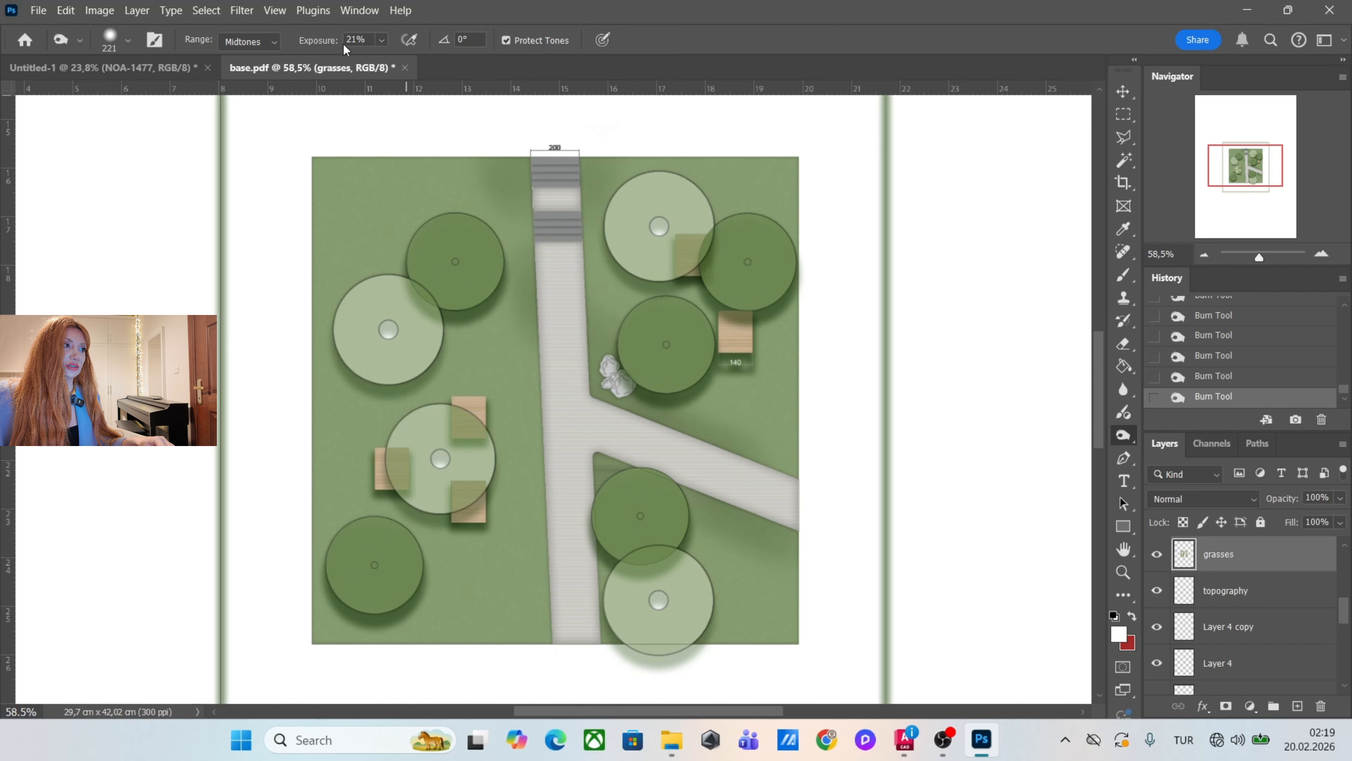
drag(647, 139, 609, 144)
drag(422, 408, 434, 419)
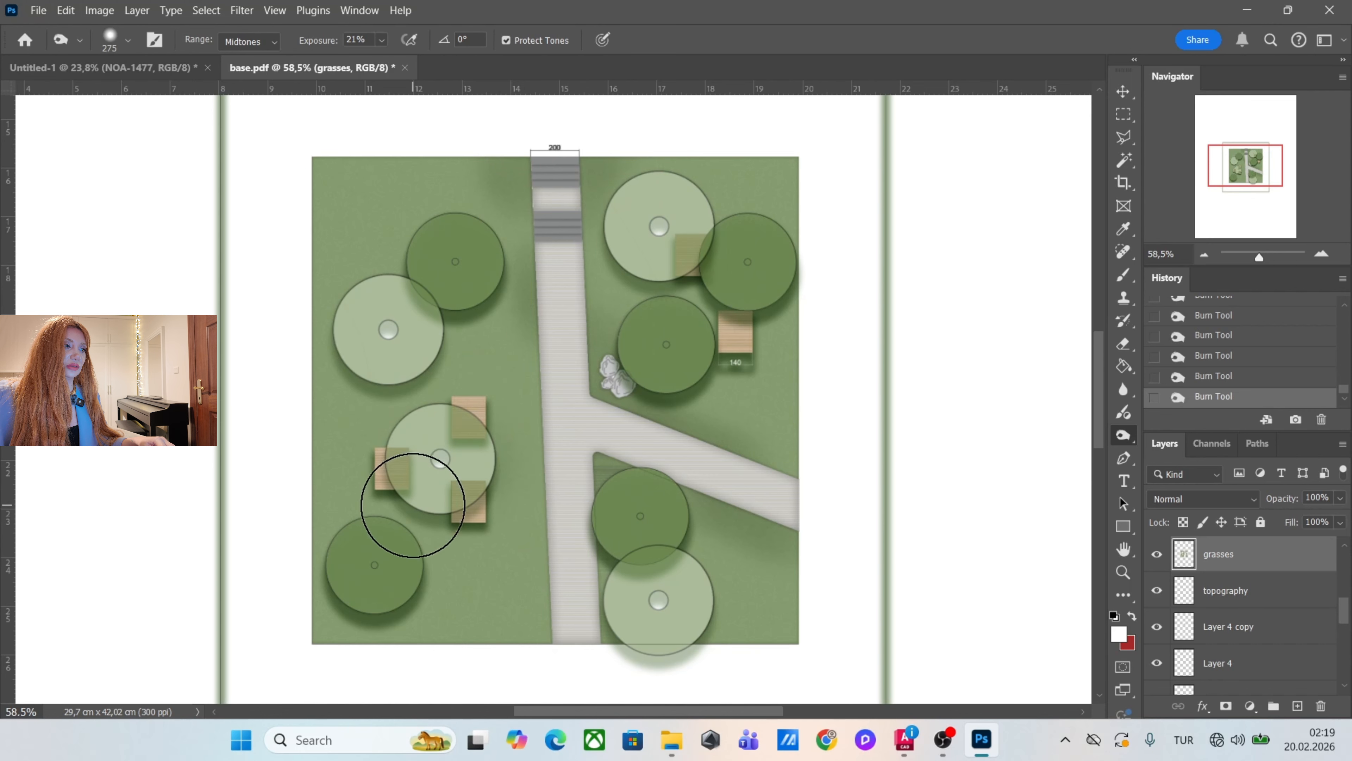
drag(471, 525, 459, 506)
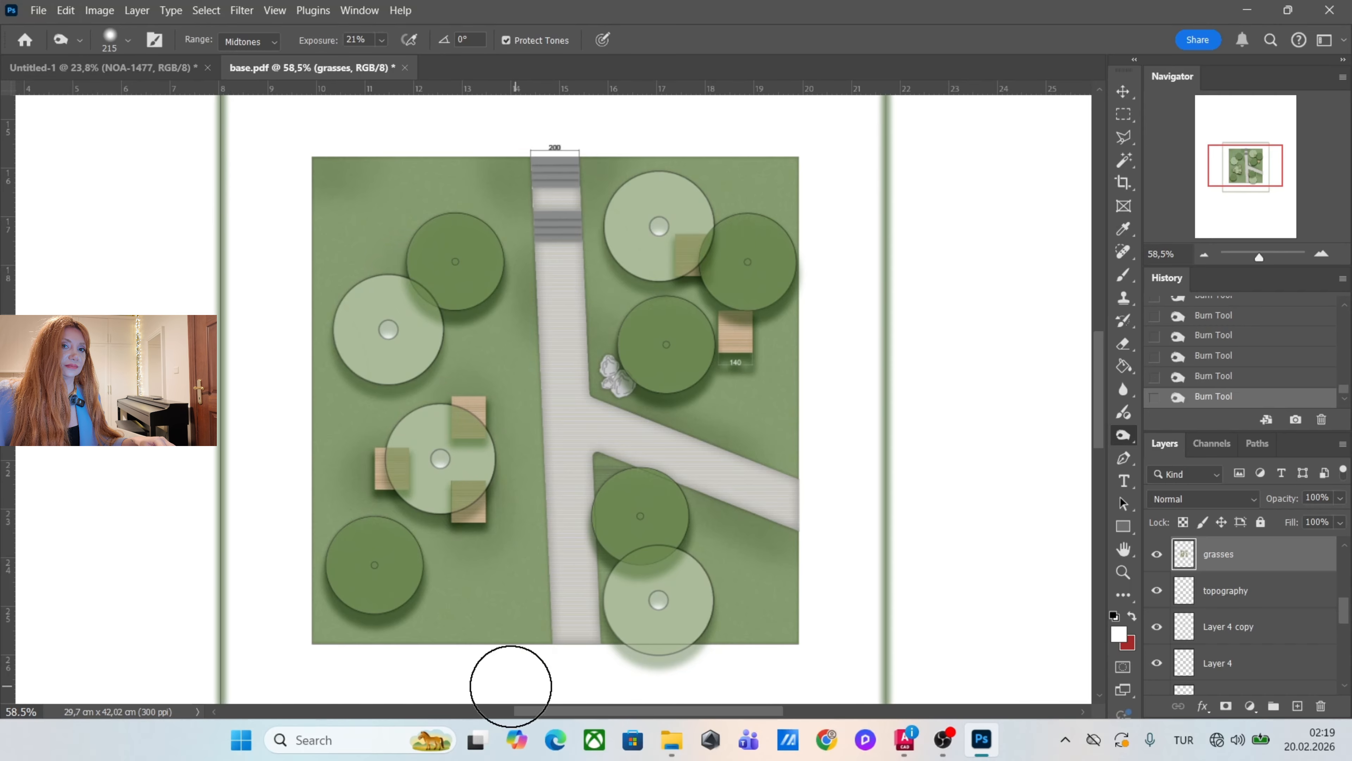
Lighten open patches of the grasses layer on both sides of the path using the Dodge tool on midtones at 22% exposure.
right_click(1121, 436)
click(1185, 435)
drag(635, 421, 685, 428)
mouse_move(462, 299)
mouse_down()
mouse_move(495, 389)
mouse_move(452, 337)
mouse_up()
mouse_move(686, 368)
mouse_down()
mouse_move(764, 364)
mouse_move(758, 351)
mouse_up()
mouse_move(729, 321)
mouse_down()
mouse_move(668, 240)
mouse_move(729, 255)
mouse_up()
drag(740, 554, 734, 606)
mouse_move(481, 571)
mouse_down()
mouse_move(347, 329)
mouse_move(385, 483)
mouse_move(349, 258)
mouse_up()
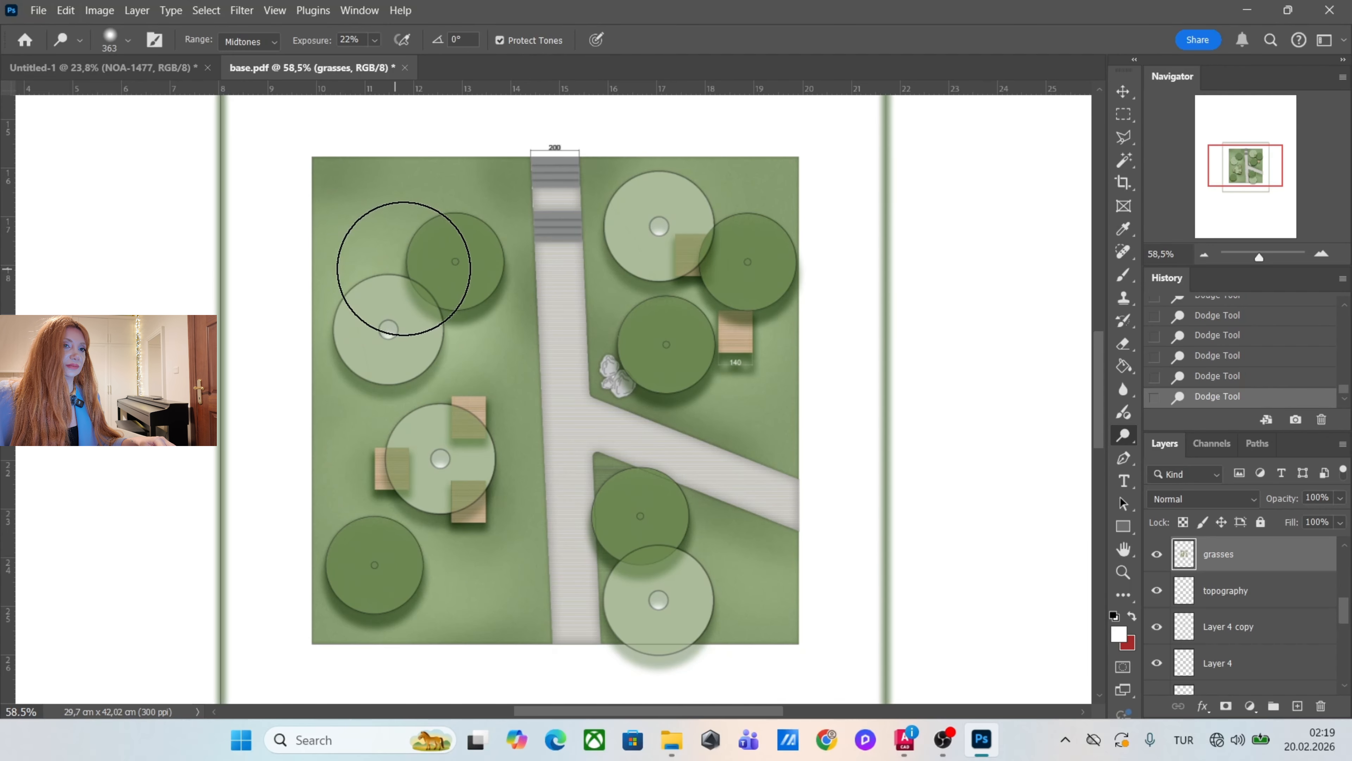
scroll(608, 444, down, 2)
scroll(609, 445, up, 2)
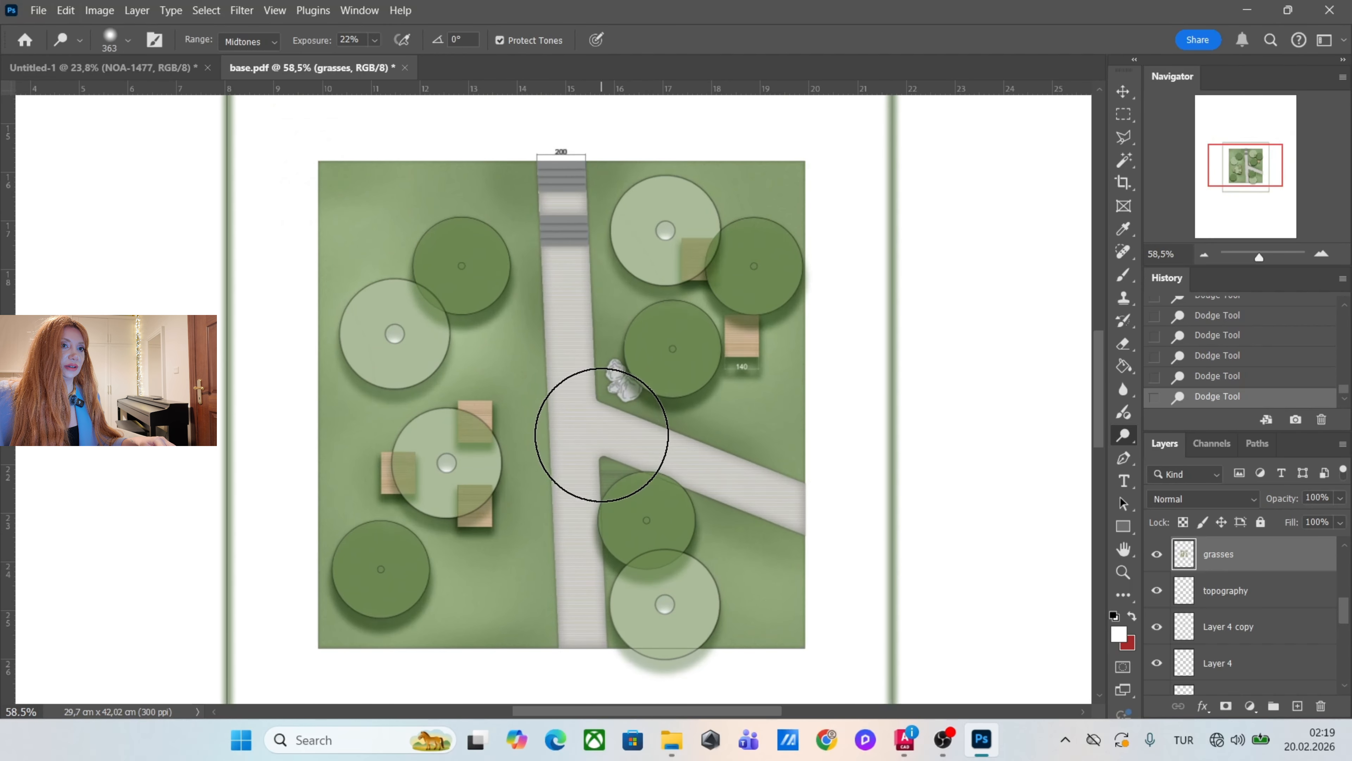
Hide the white background Layer 2 in the plan document so that only the plan artwork remains on transparency.
key(v)
scroll(716, 299, down, 10)
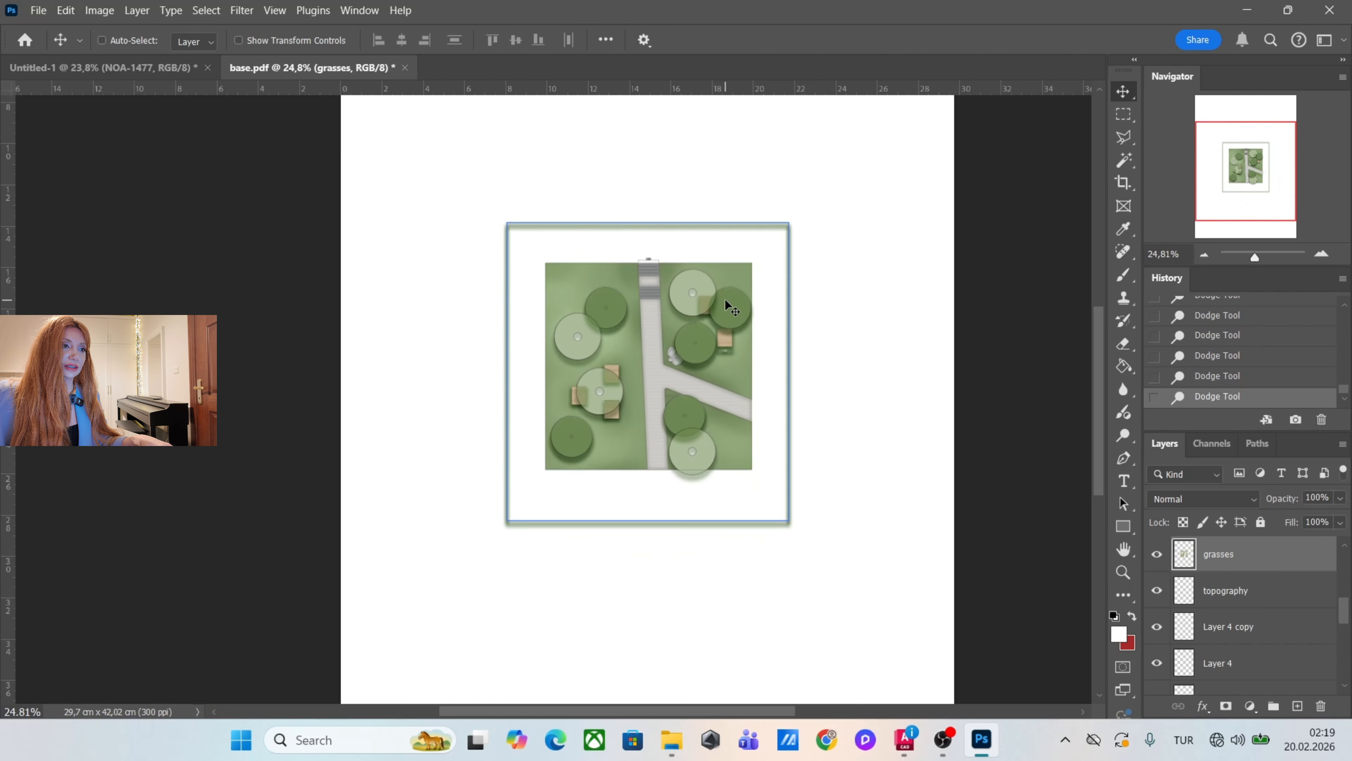
scroll(794, 303, up, 2)
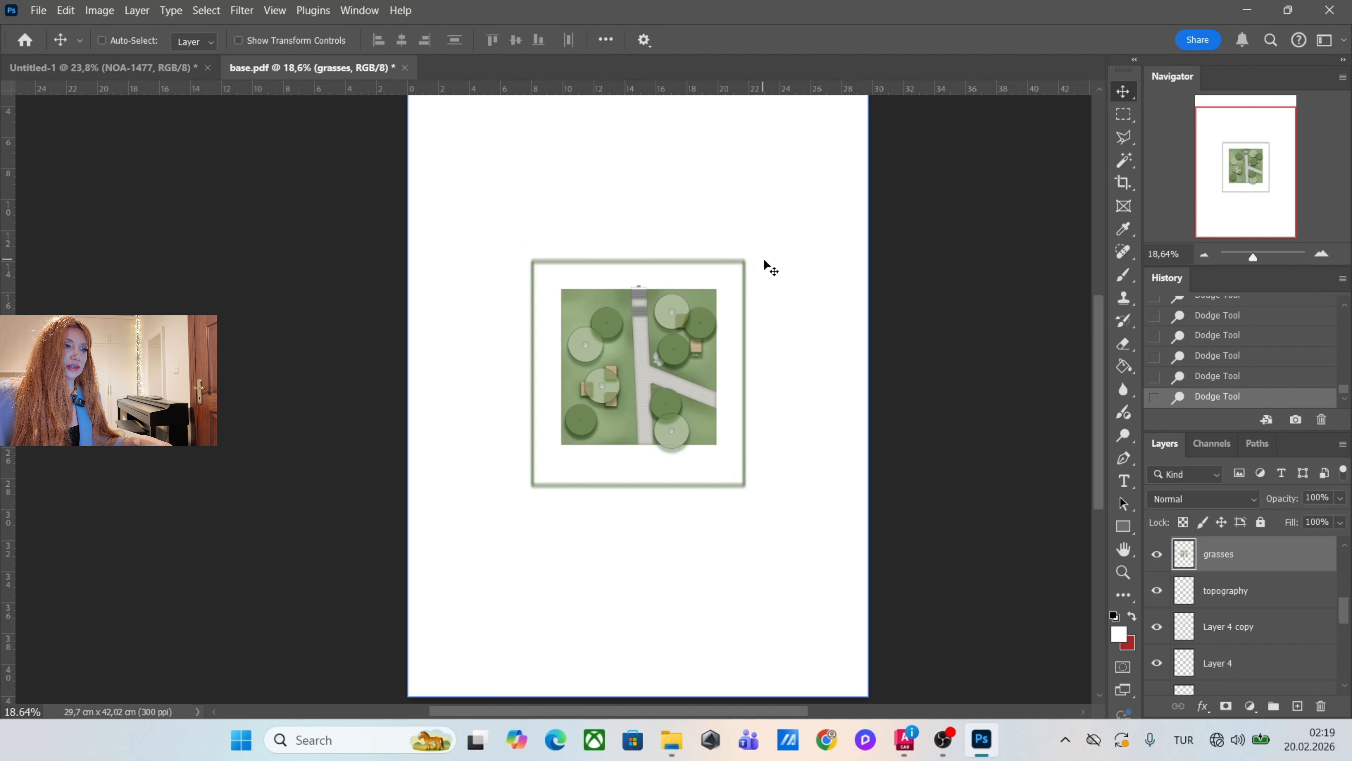
scroll(1258, 612, down, 5)
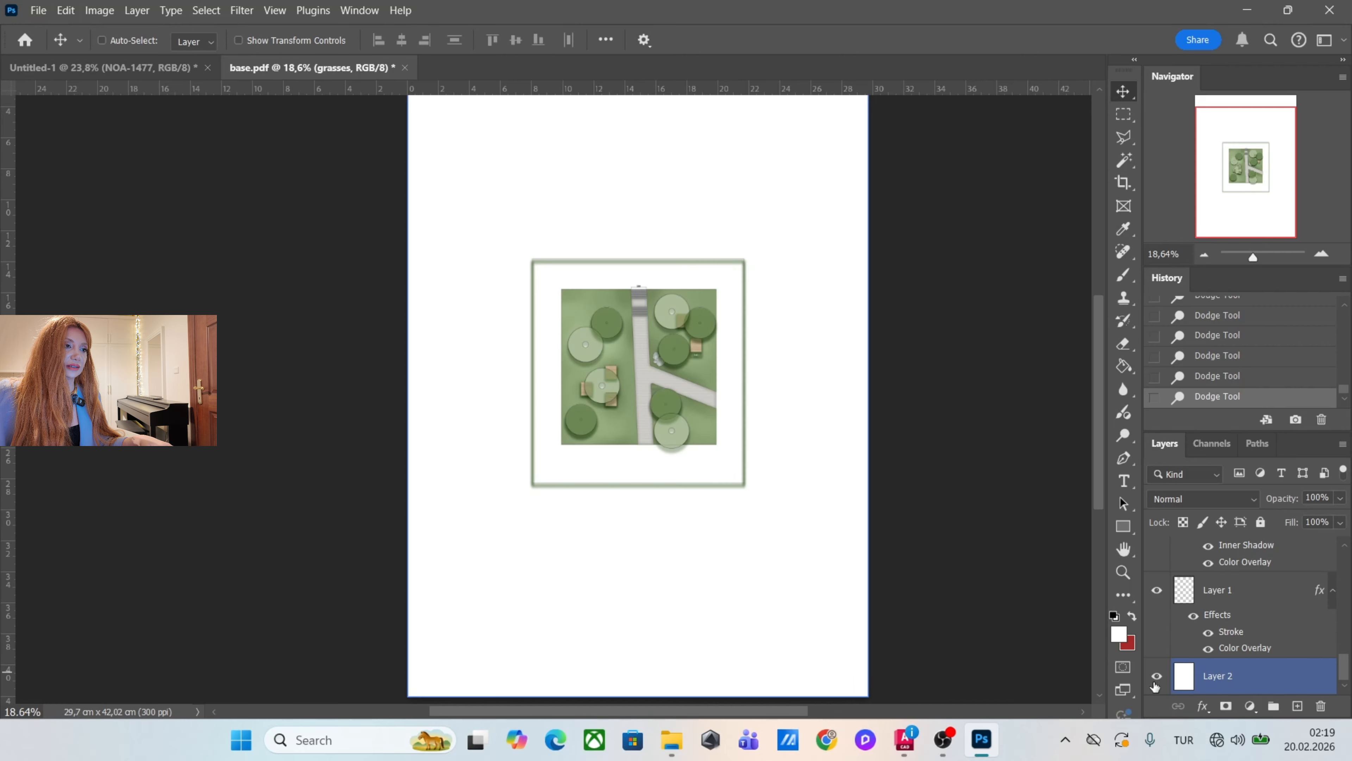
click(1156, 676)
scroll(667, 305, down, 4)
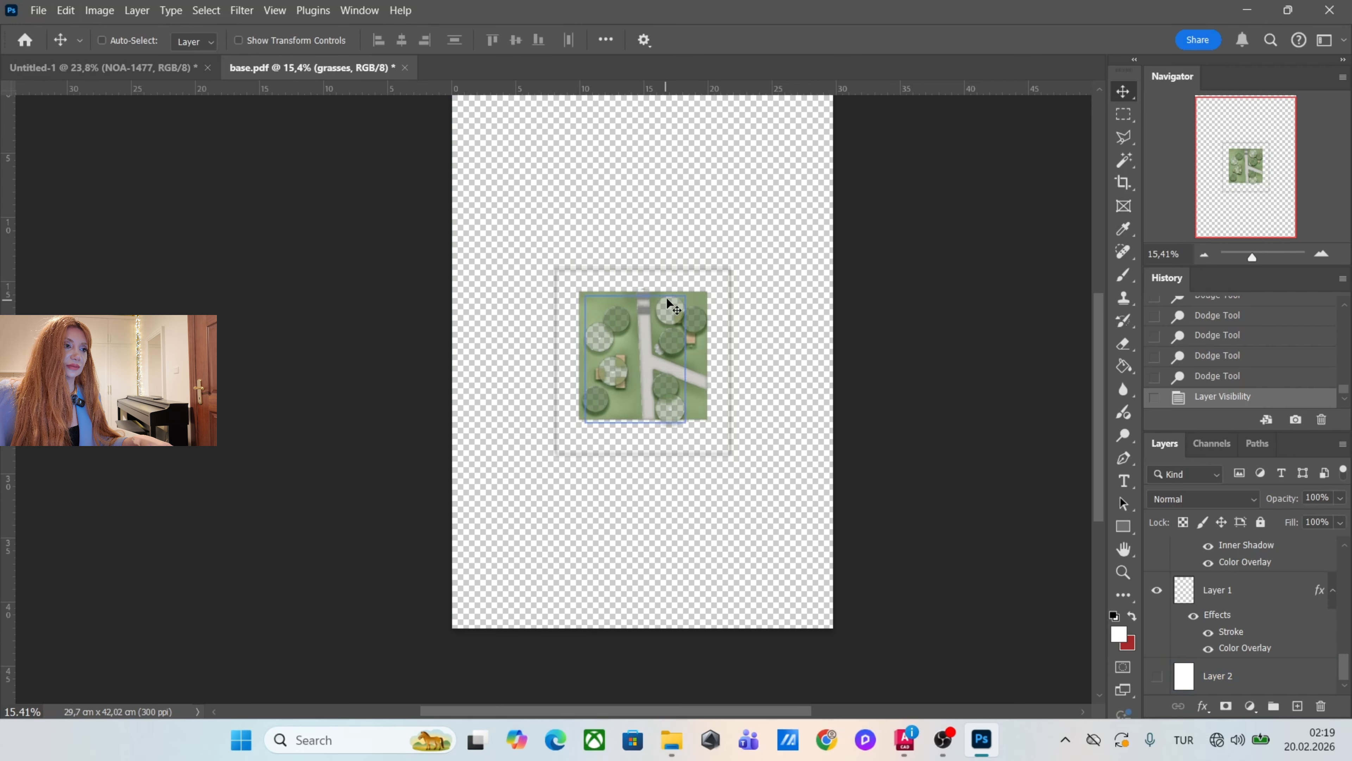
Crop the canvas on all four sides to about 12.1 × 13.1 cm, leaving a narrow transparent margin around the plan.
scroll(725, 245, up, 2)
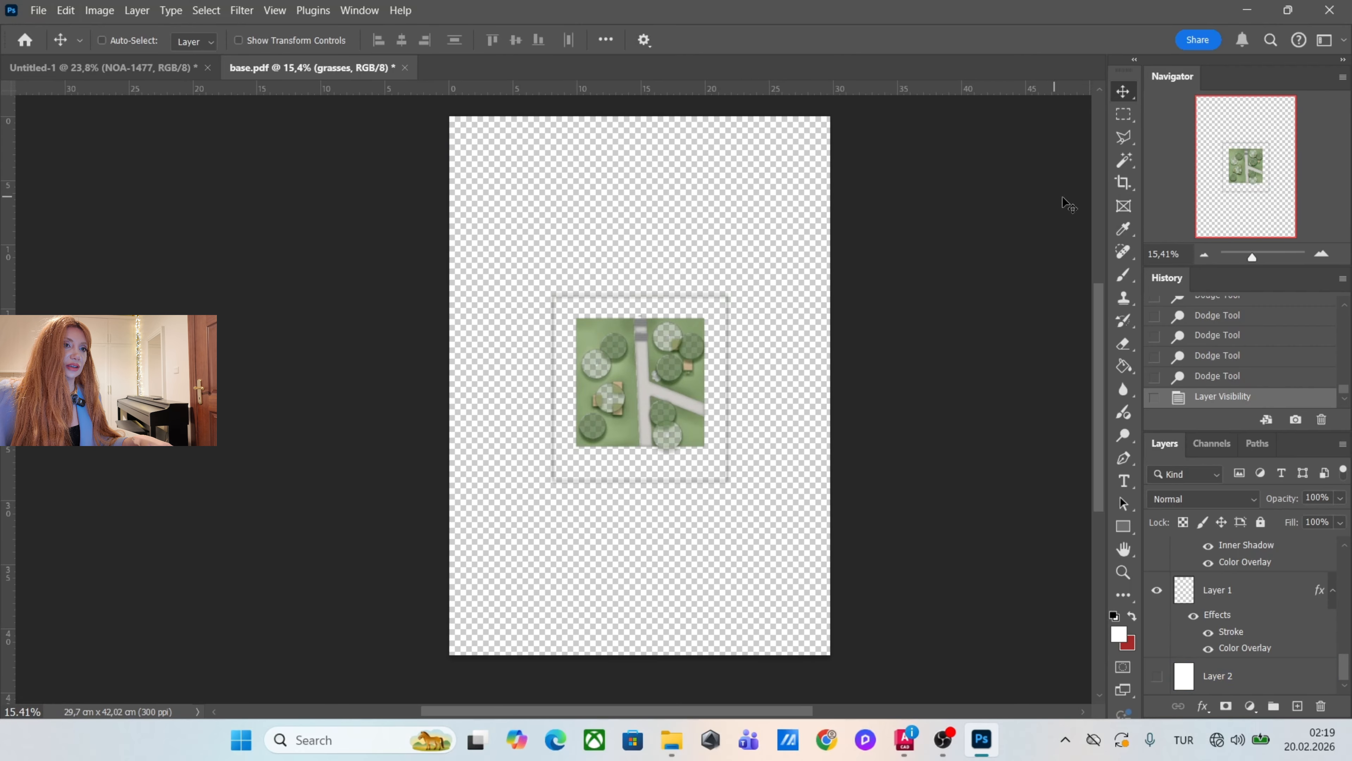
click(1123, 184)
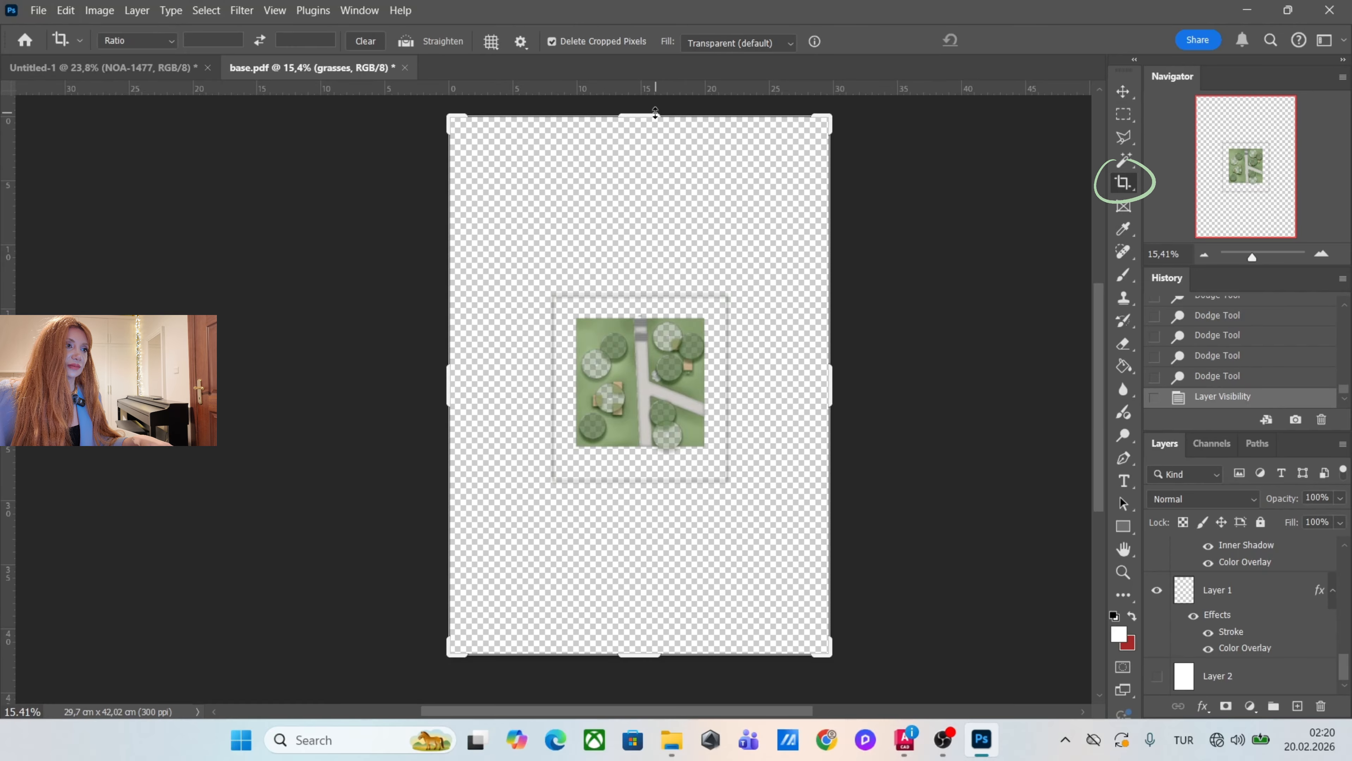
drag(655, 112, 655, 208)
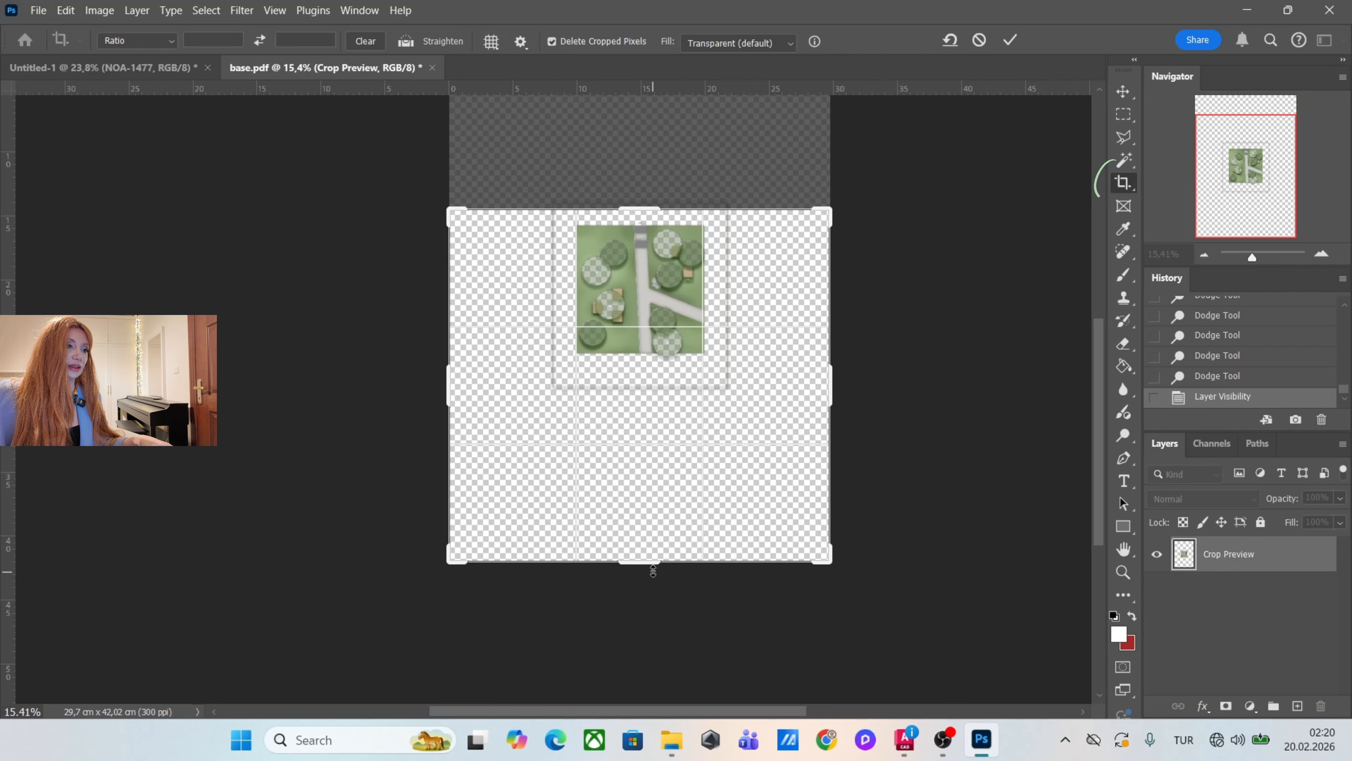
drag(653, 571, 696, 476)
drag(452, 389, 505, 382)
drag(771, 380, 720, 383)
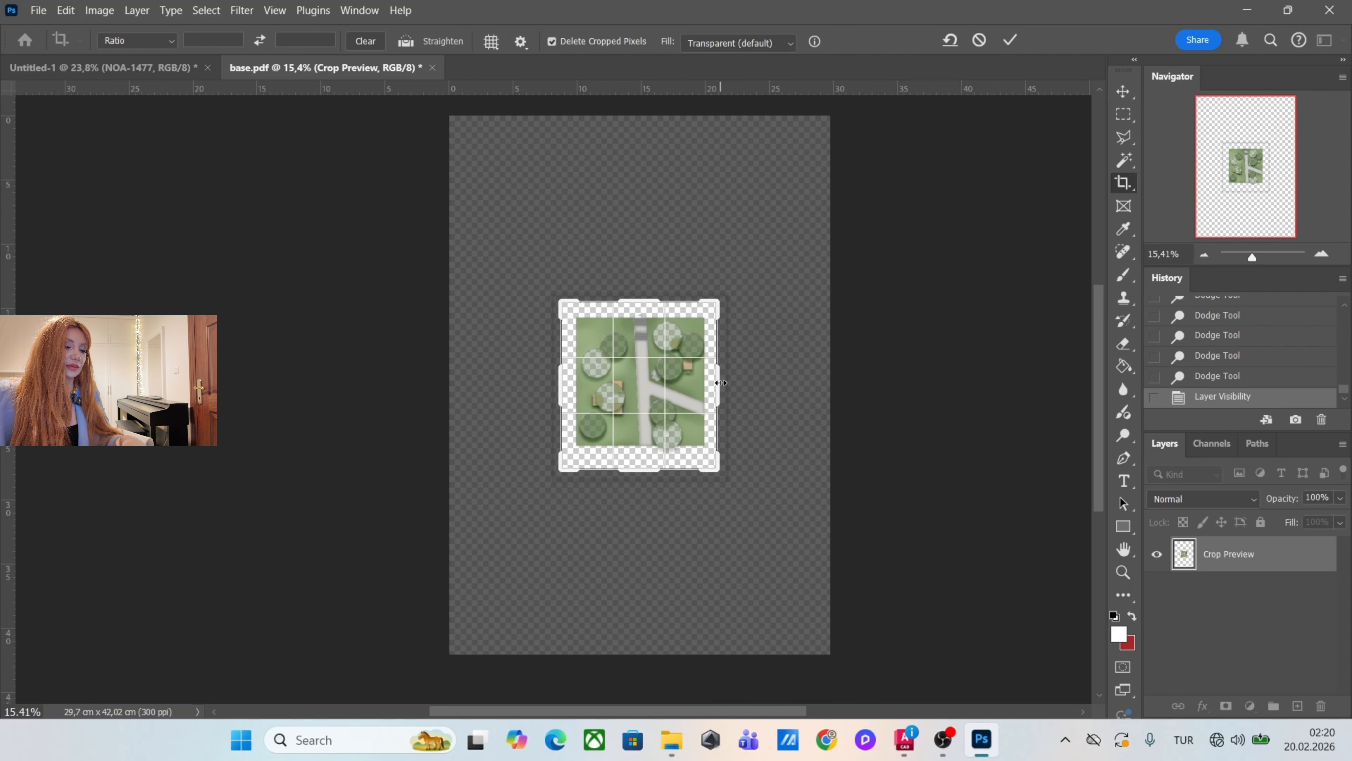
key(Return)
key(ctrl+0)
Group all the plan layers from Layer 3 at the top of the stack down to Layer 2.
scroll(695, 384, up, 2)
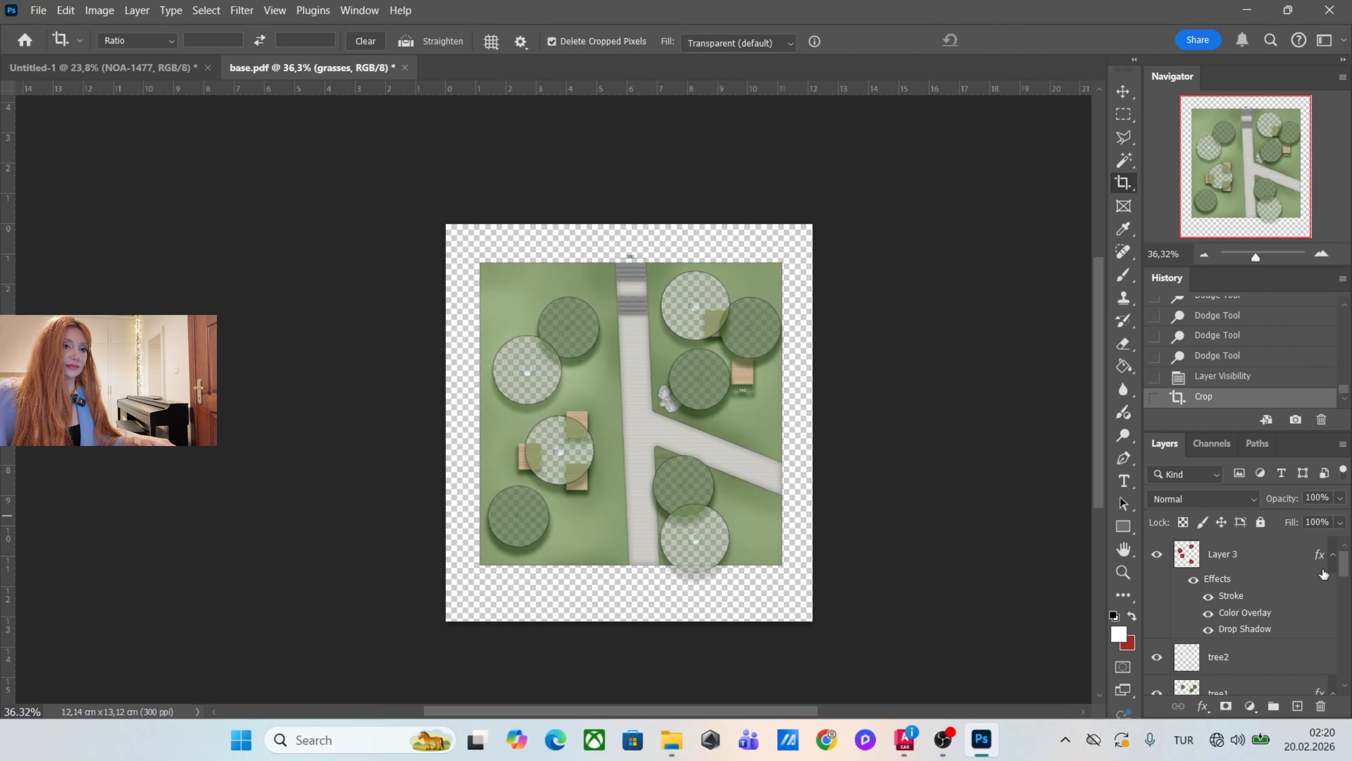
click(1266, 544)
scroll(1267, 585, down, 5)
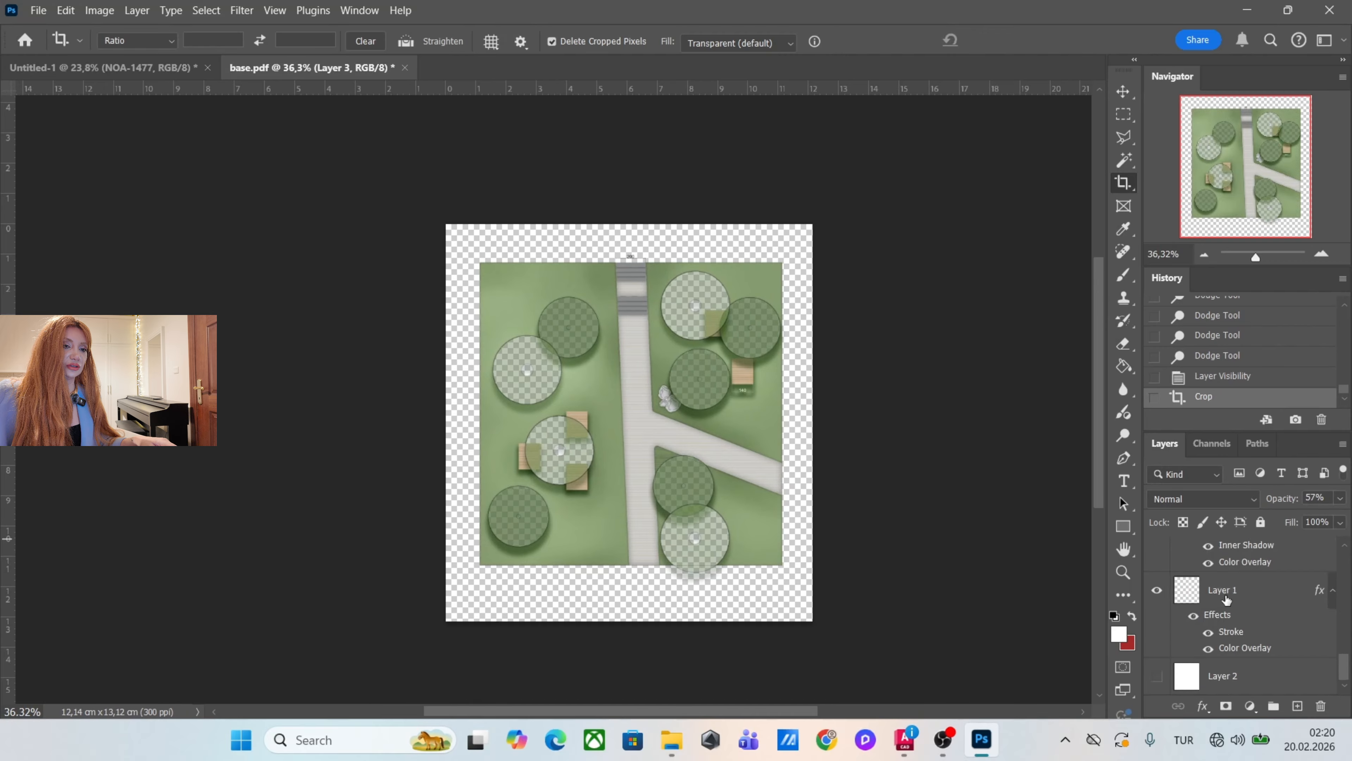
shift+click(1266, 677)
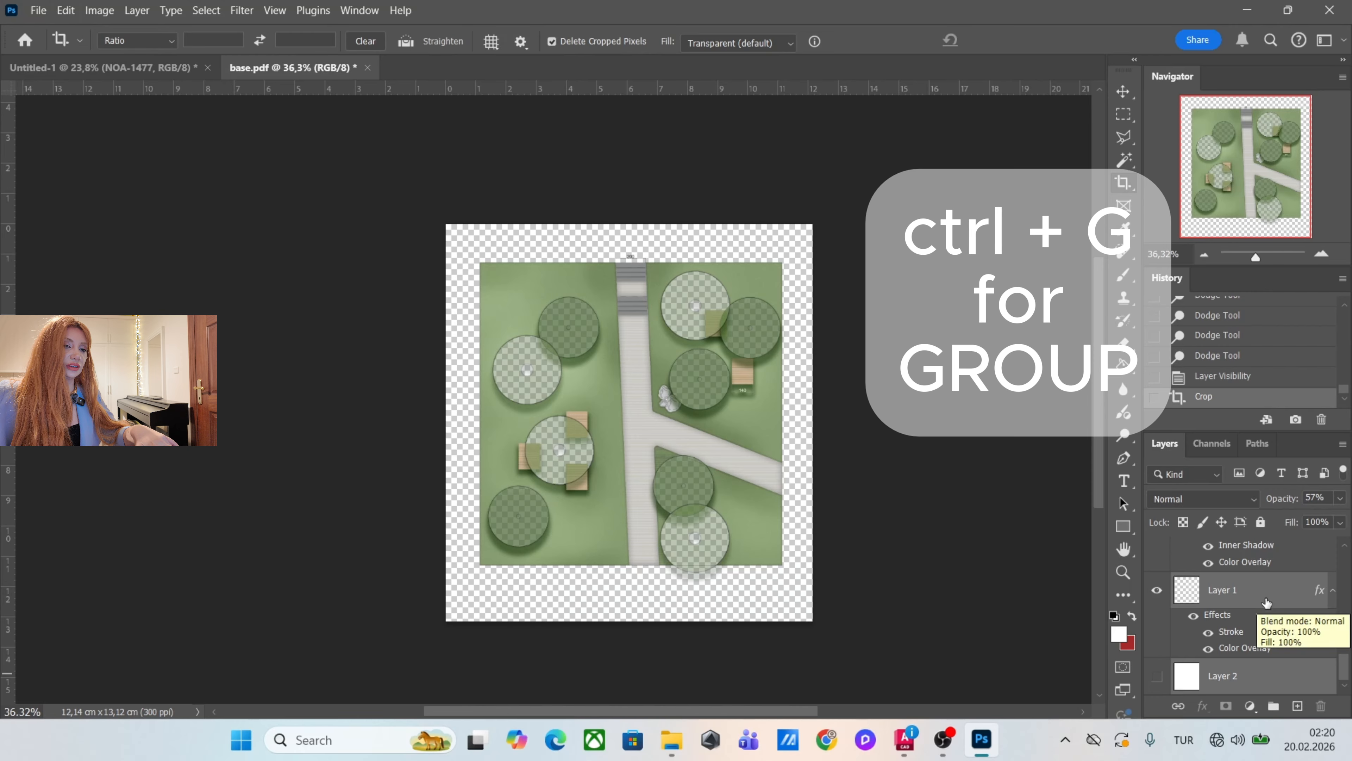
key(ctrl+g)
Duplicate Group 1 within base.pdf as Group 1 copy.
right_click(1262, 548)
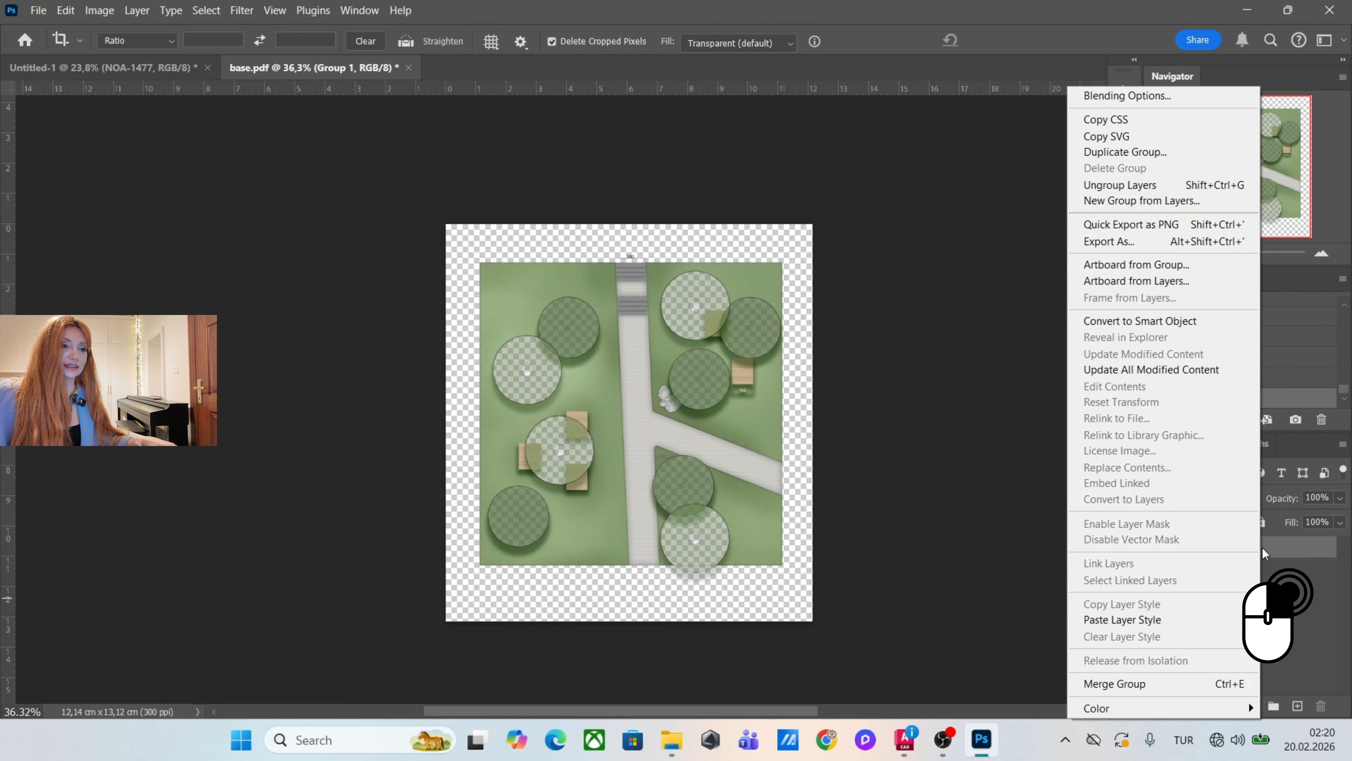
click(1125, 152)
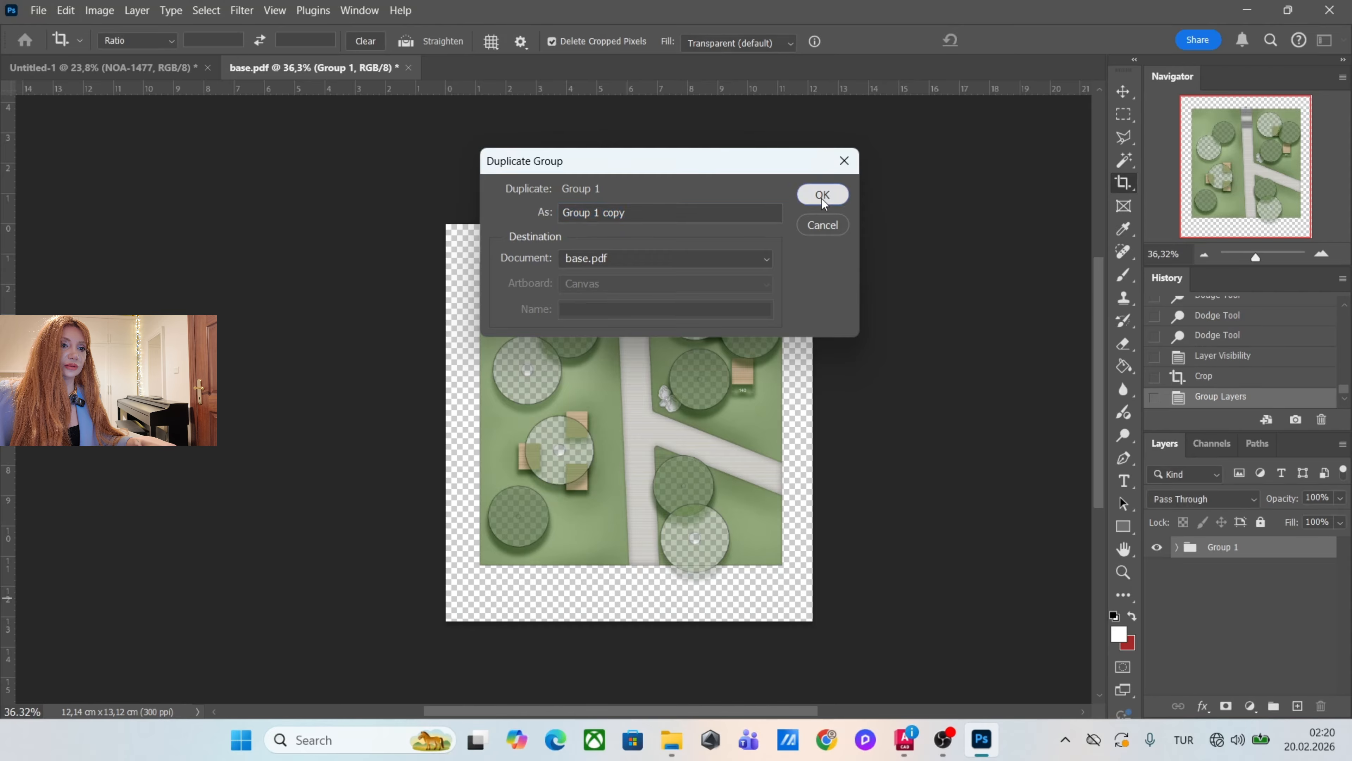
click(823, 195)
Duplicate the Group 1 copy group into the Untitled-1 poster document, keeping the name Group 1 copy.
right_click(1285, 547)
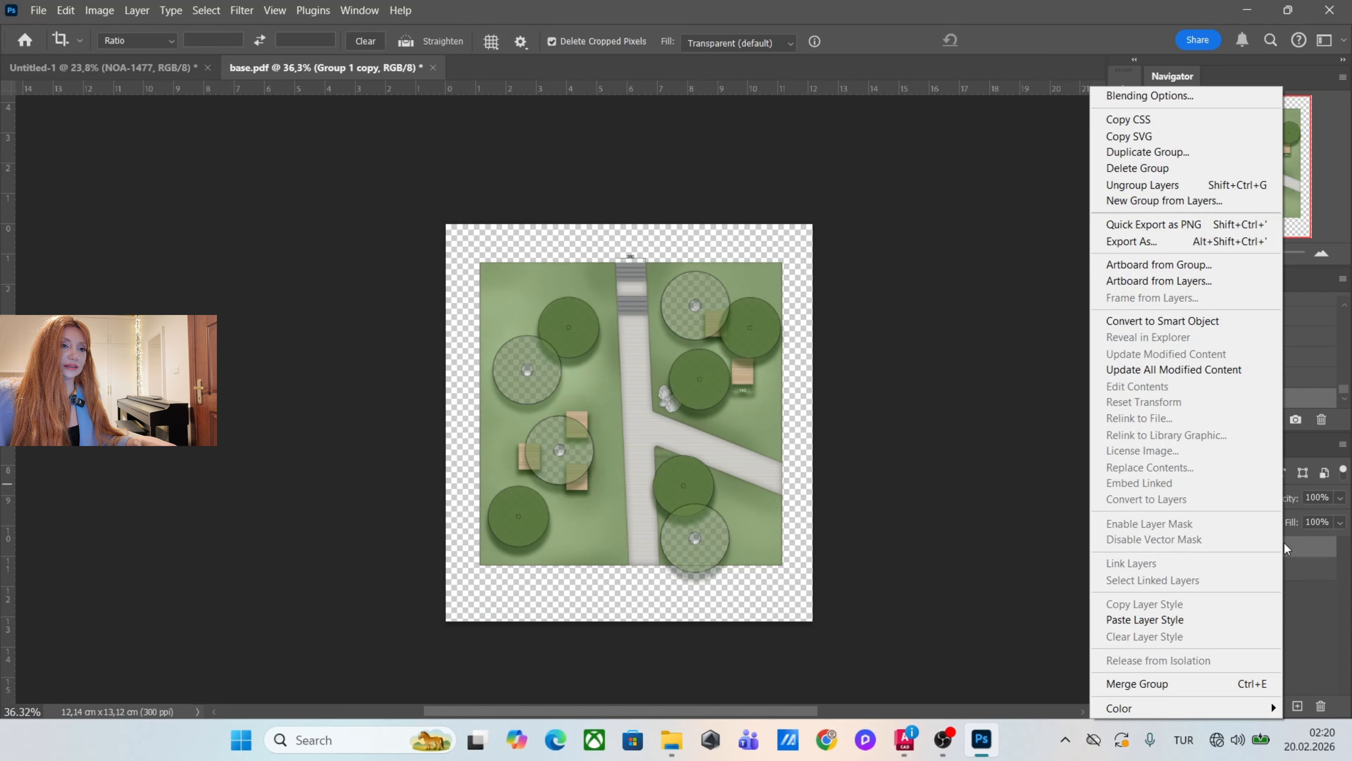
click(1157, 158)
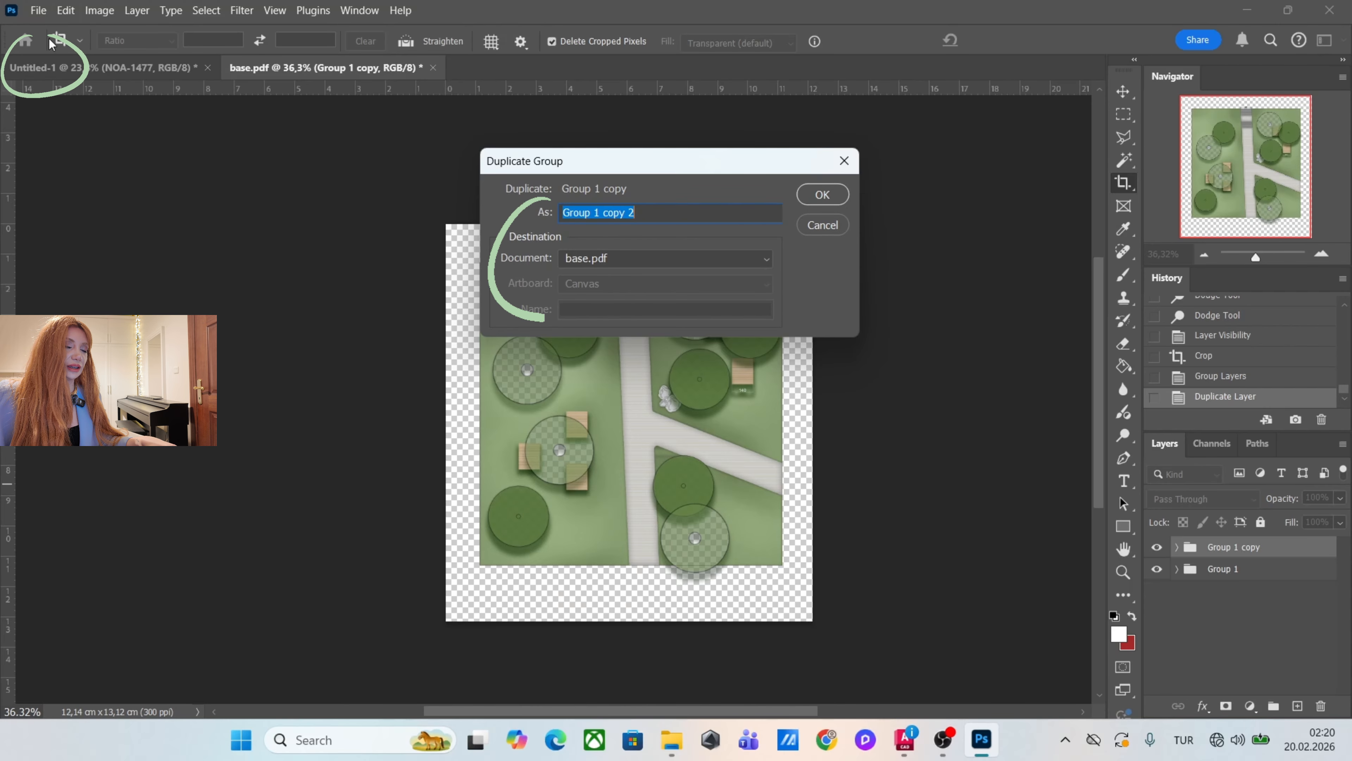
click(631, 258)
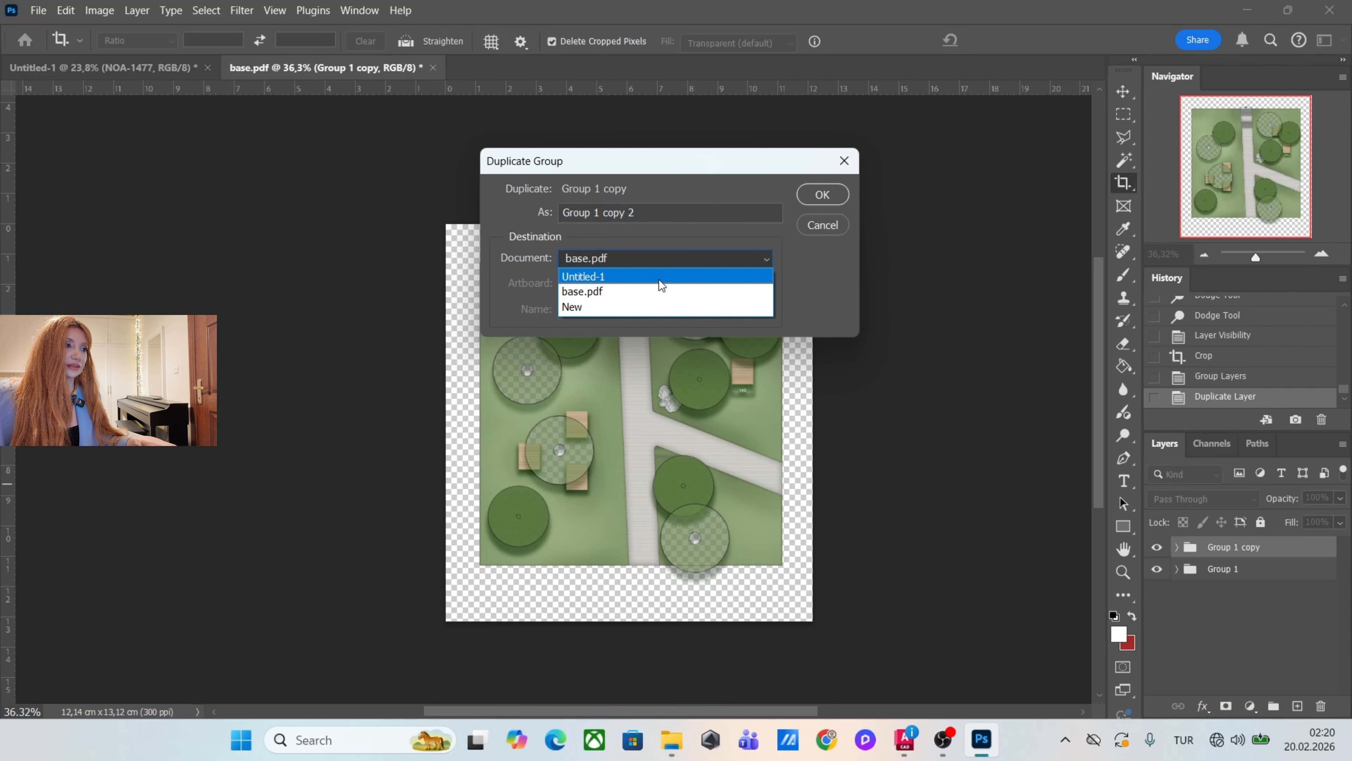
click(625, 276)
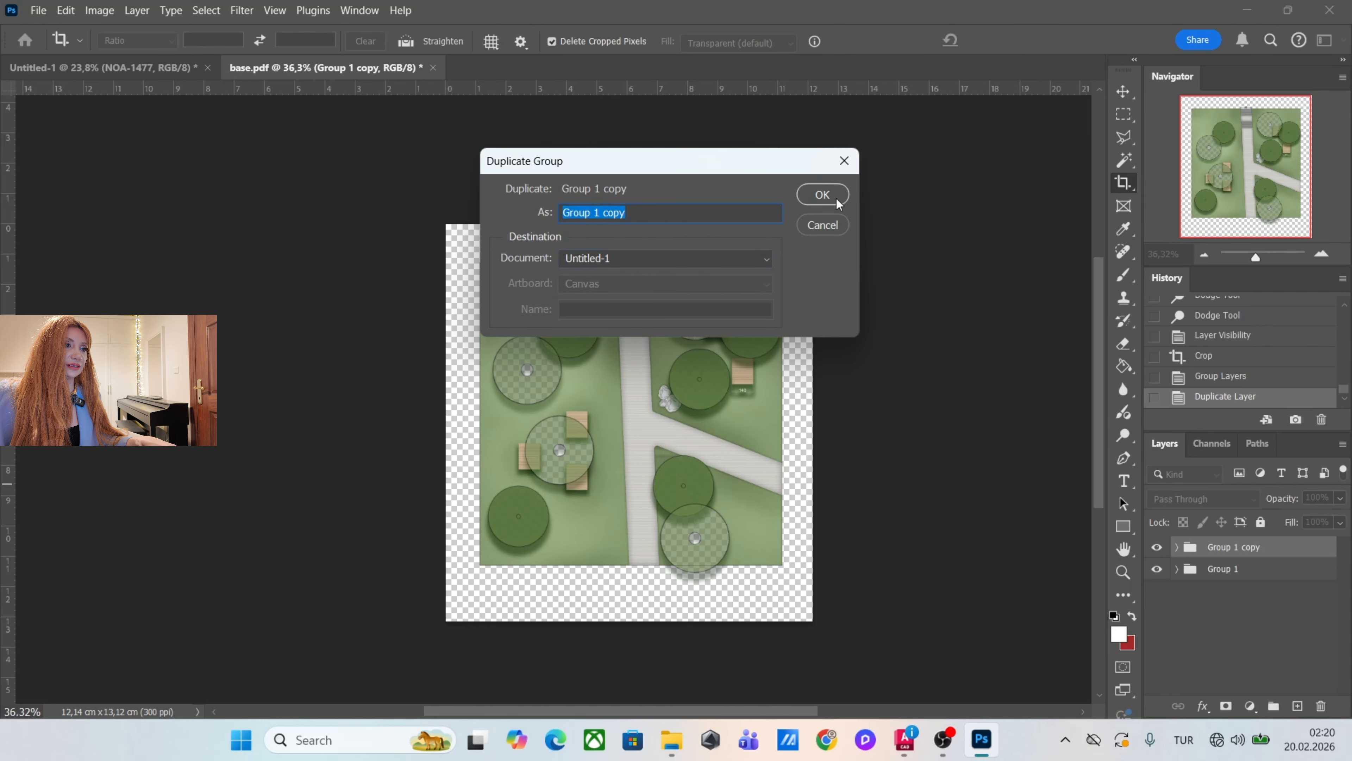
click(823, 195)
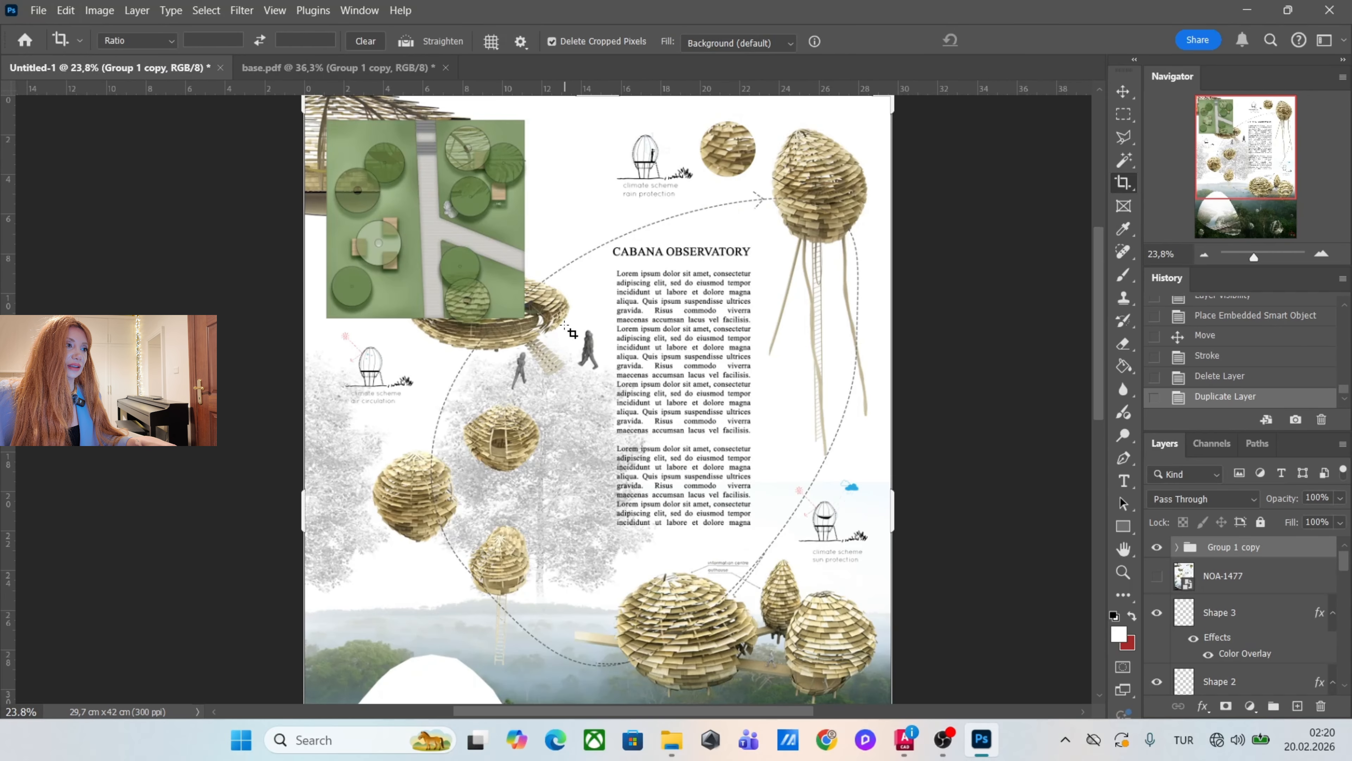
Move the plan group beneath the Cabana Observatory text on the poster and enlarge it proportionally from its upper-left corner.
scroll(571, 333, down, 1)
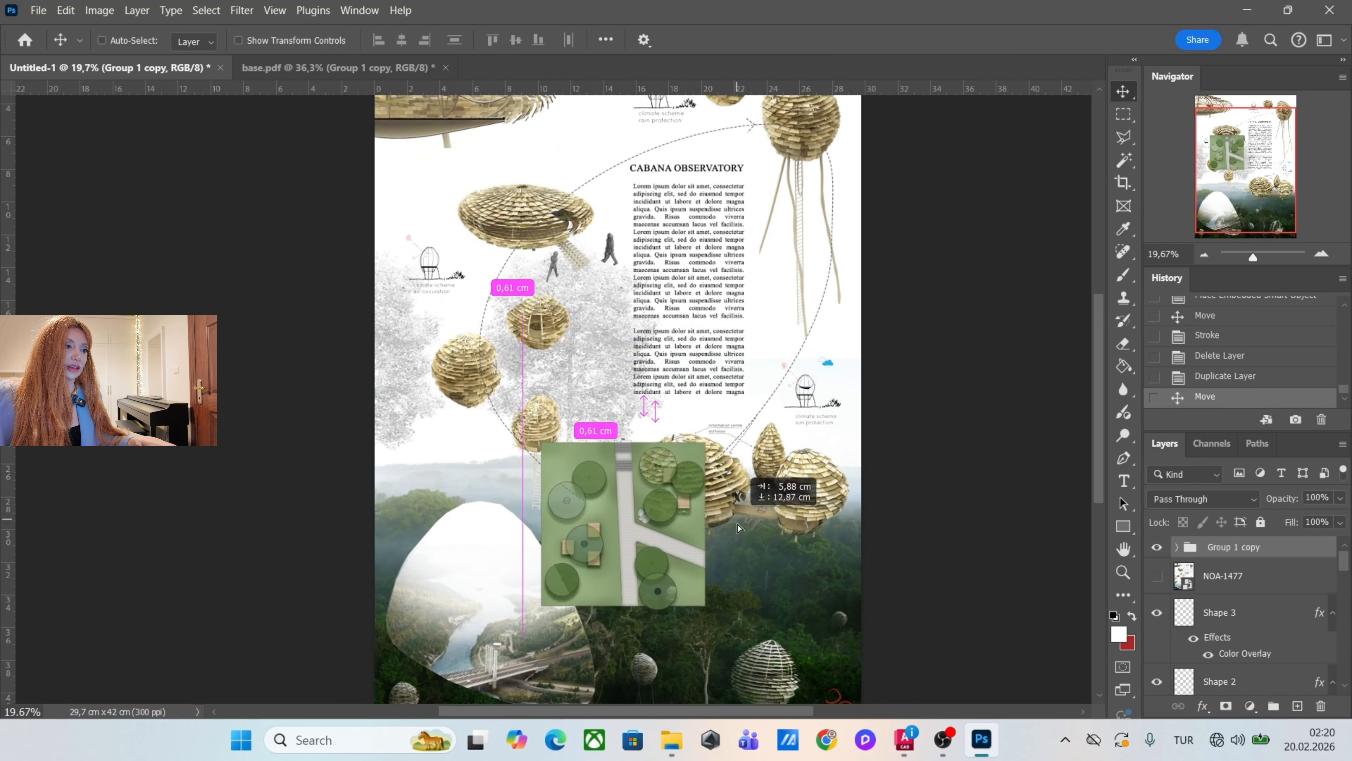
drag(740, 514, 695, 479)
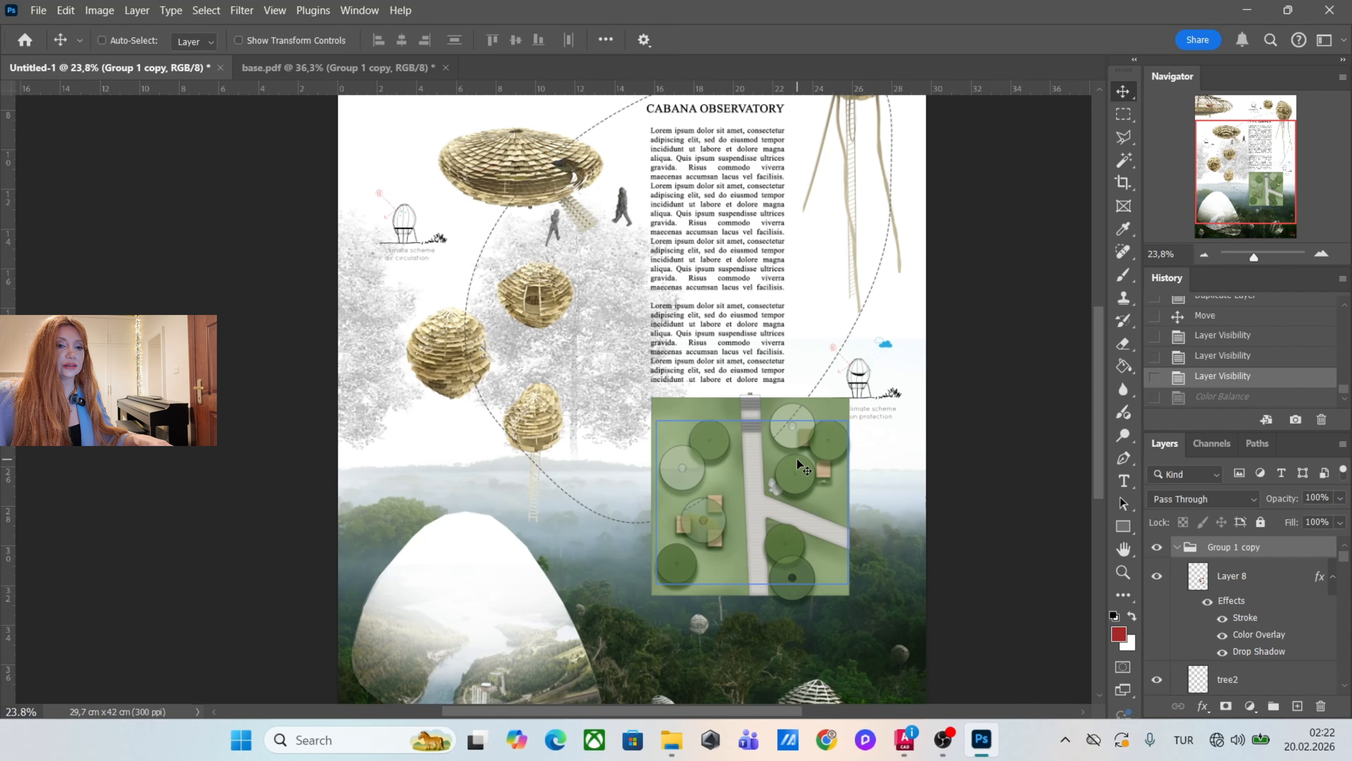
key(ctrl+t)
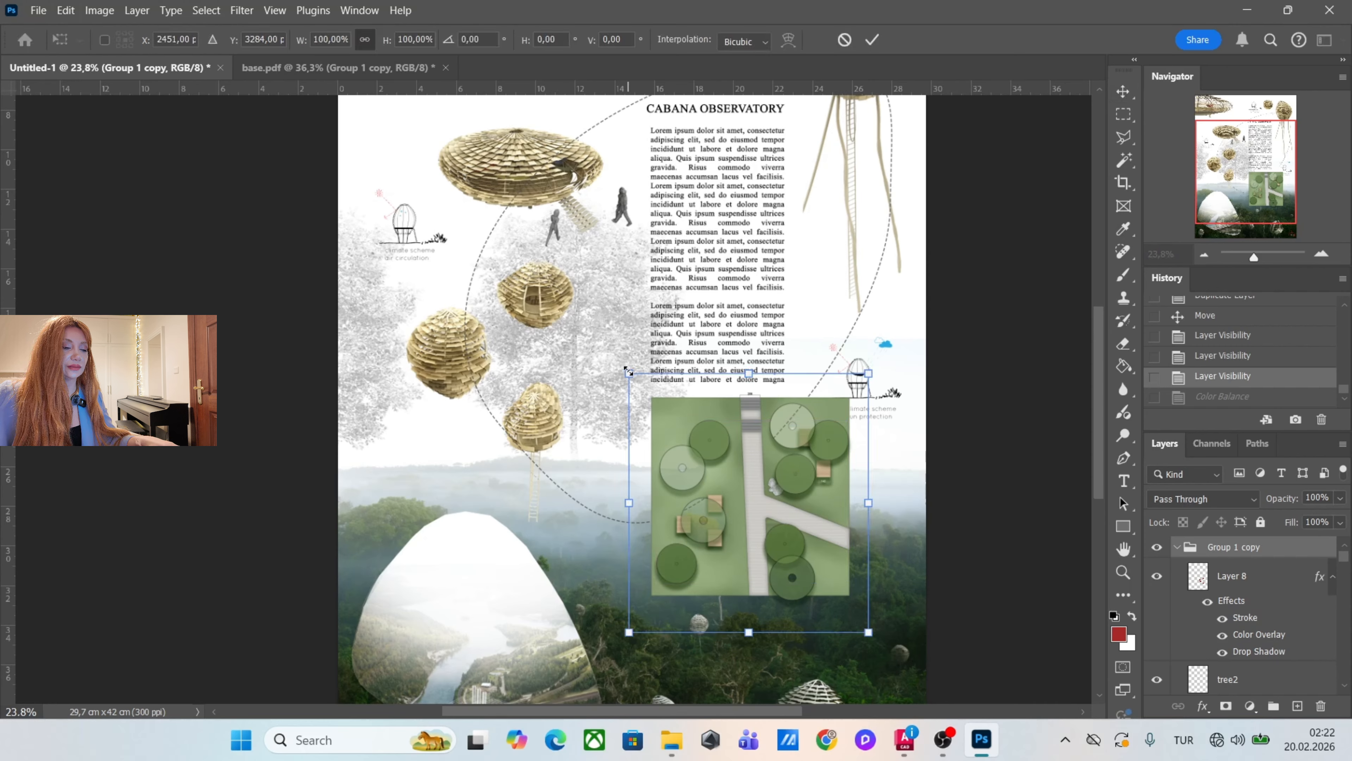
drag(628, 371, 583, 353)
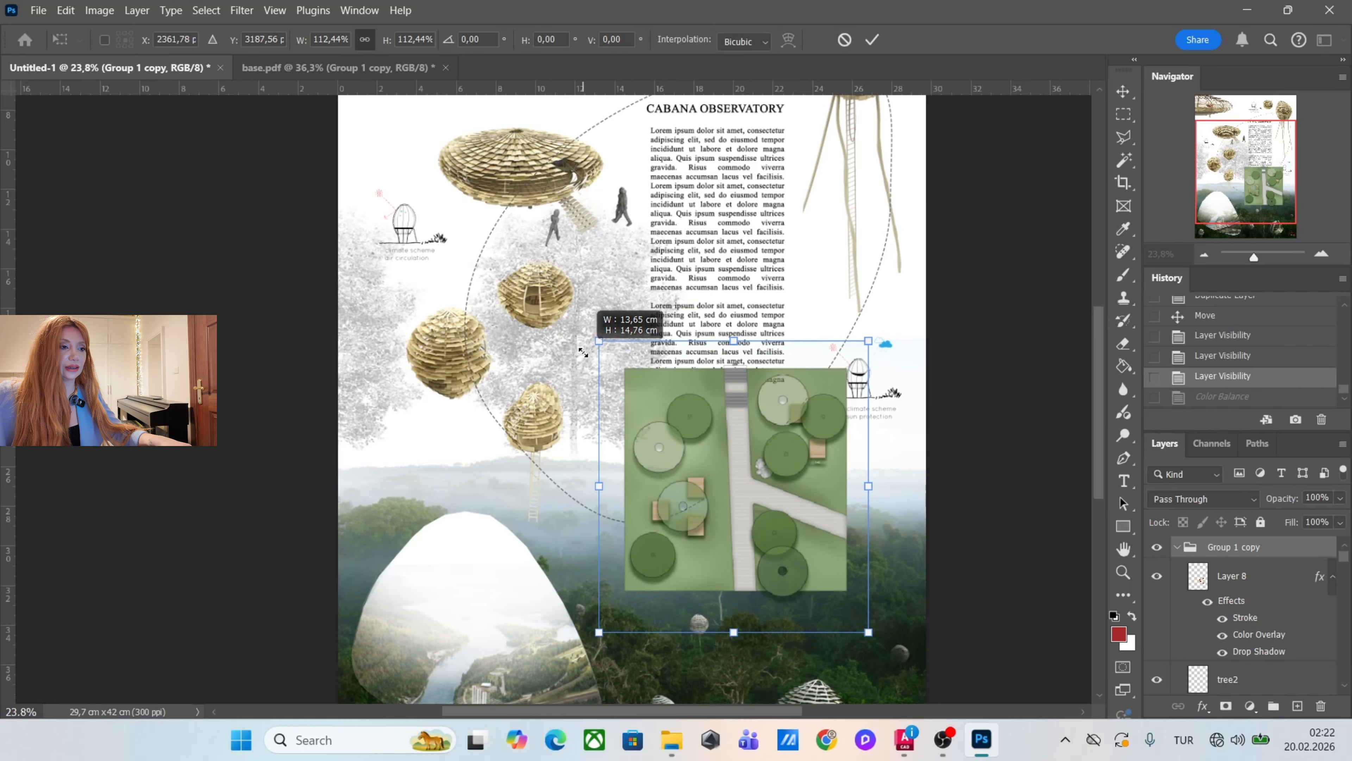
drag(583, 353, 593, 367)
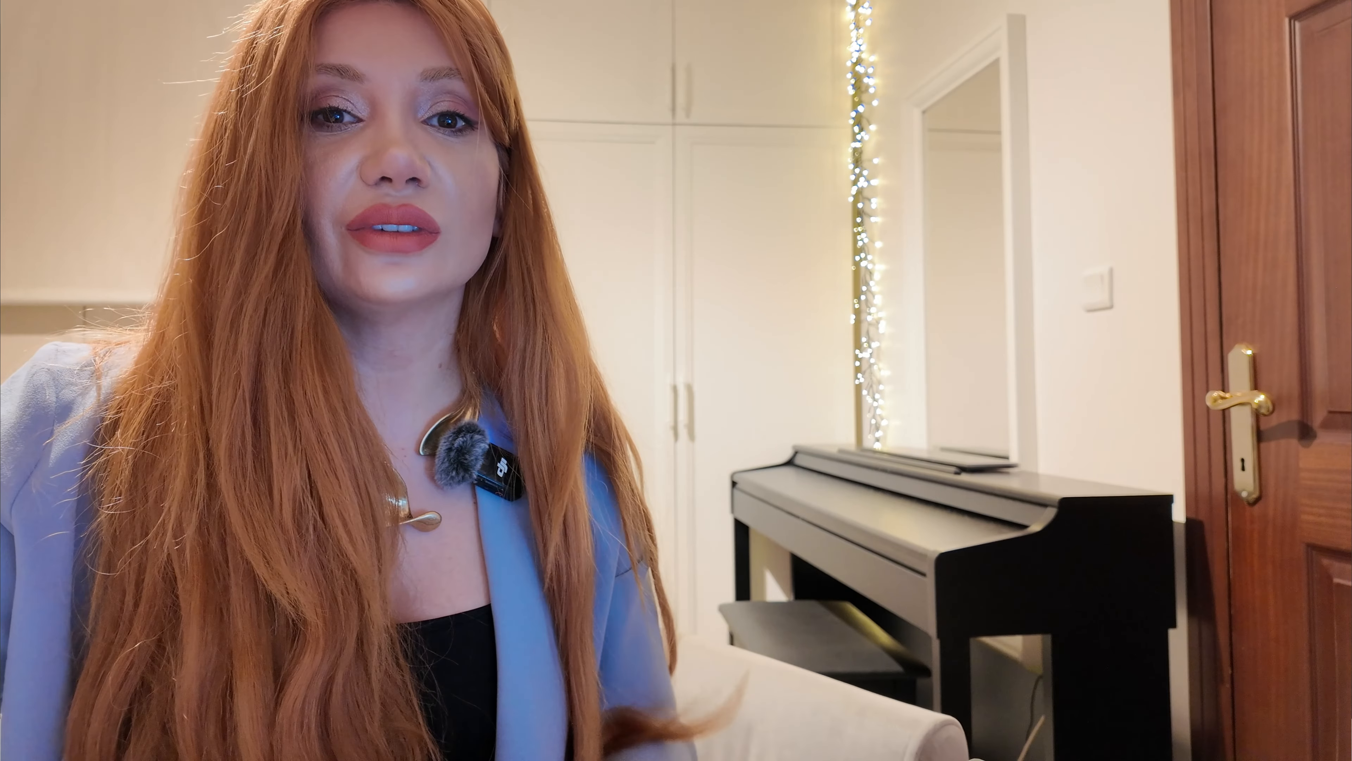